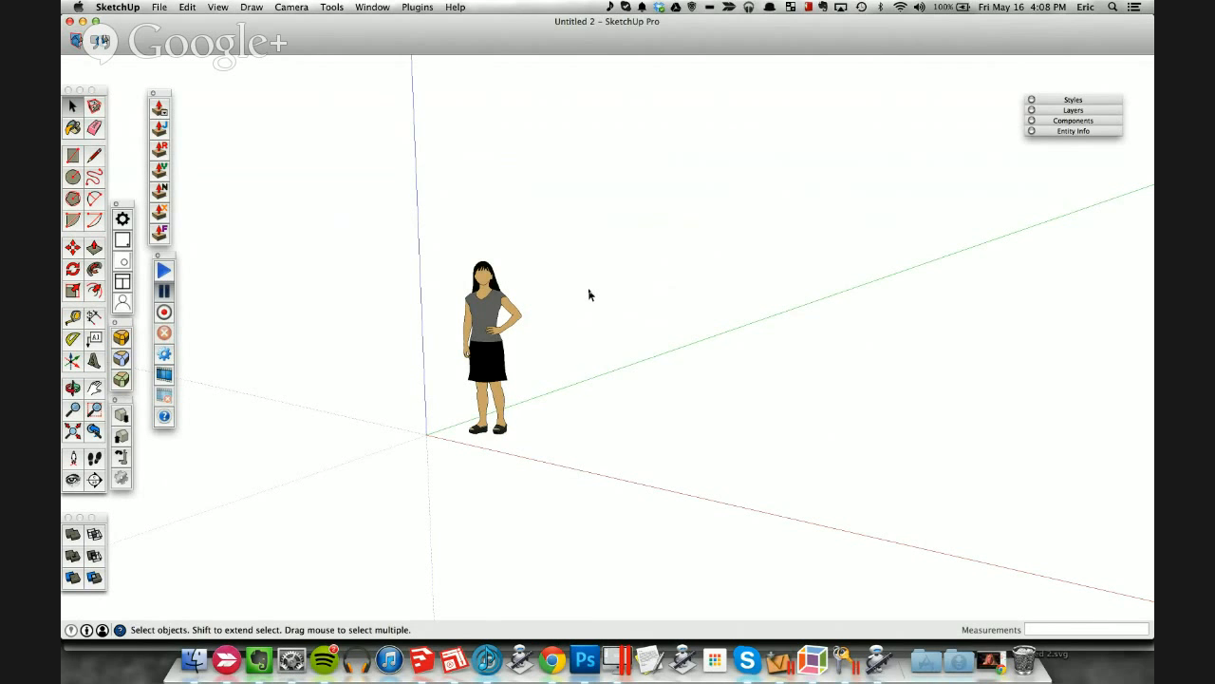
# Step: Look over the furnished room in the VpoppFile model, and return to the Untitled 2 model
pyautogui.hotkey('ctrl', 'Down')
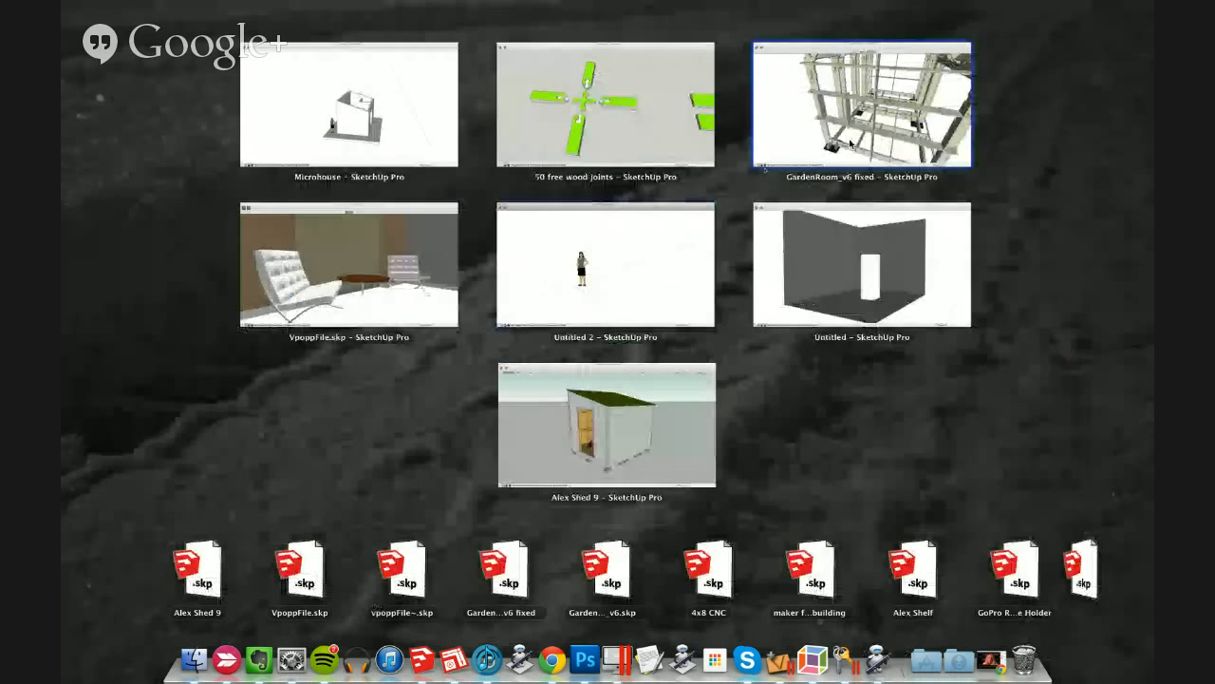
pyautogui.click(348, 265)
pyautogui.scroll(-3, 481, 319)
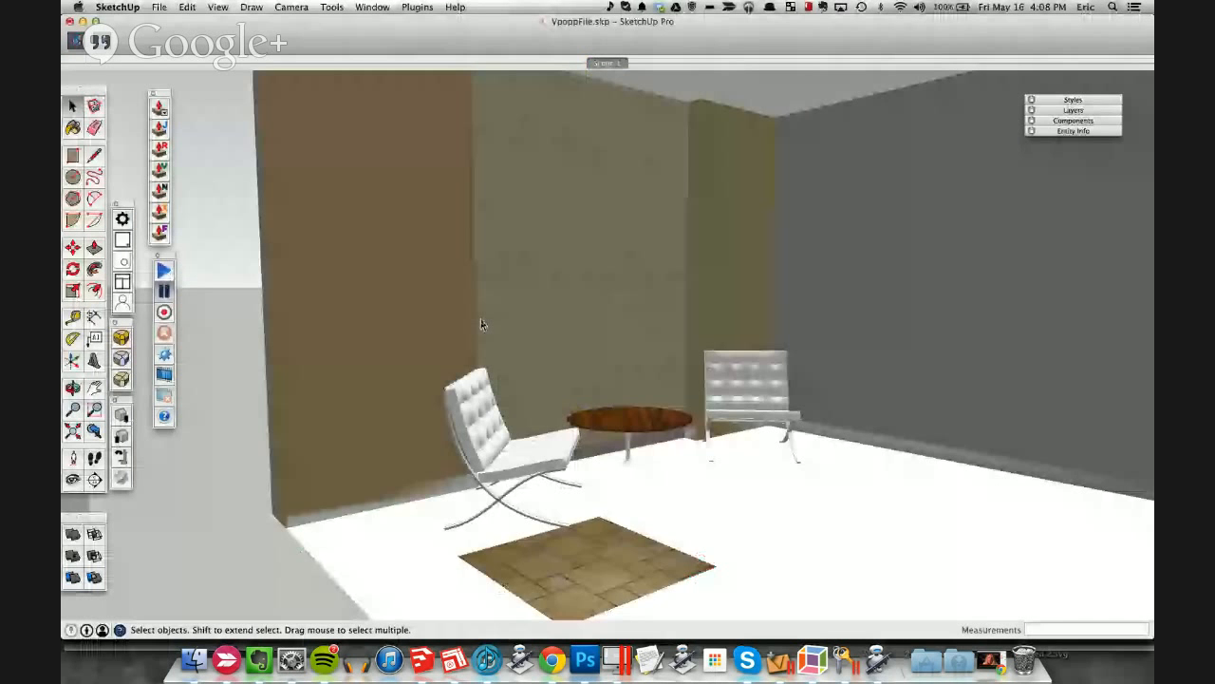
pyautogui.scroll(-1, 570, 334)
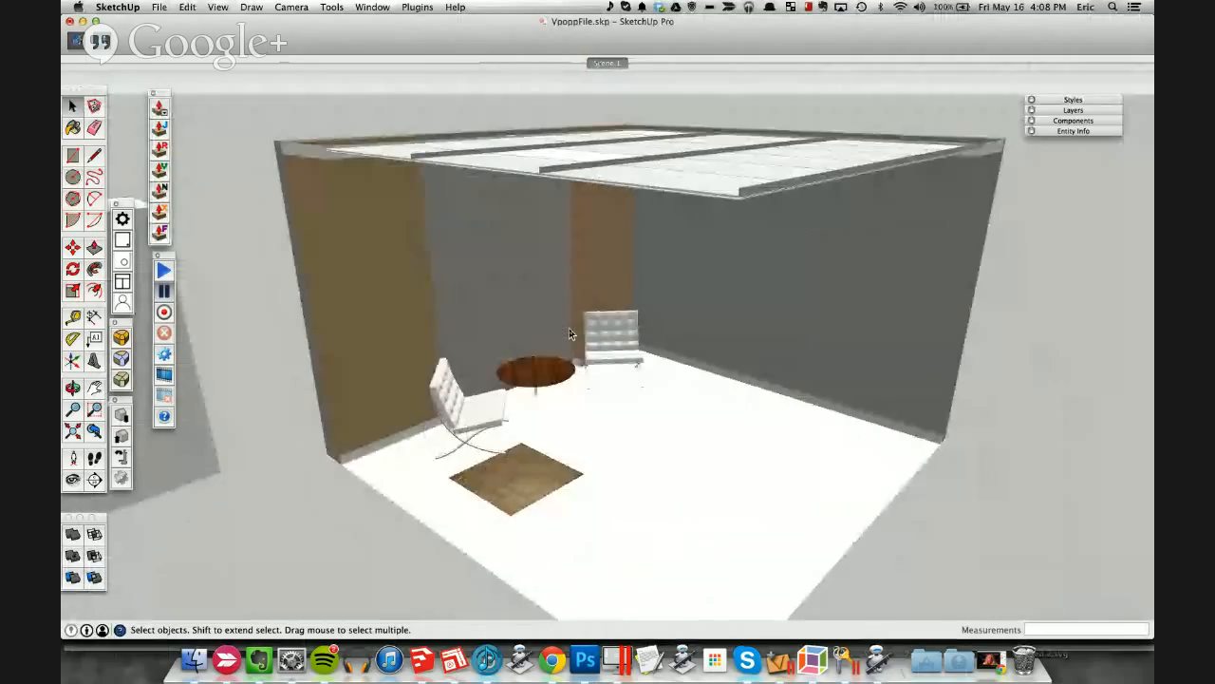
pyautogui.hotkey('ctrl', 'Down')
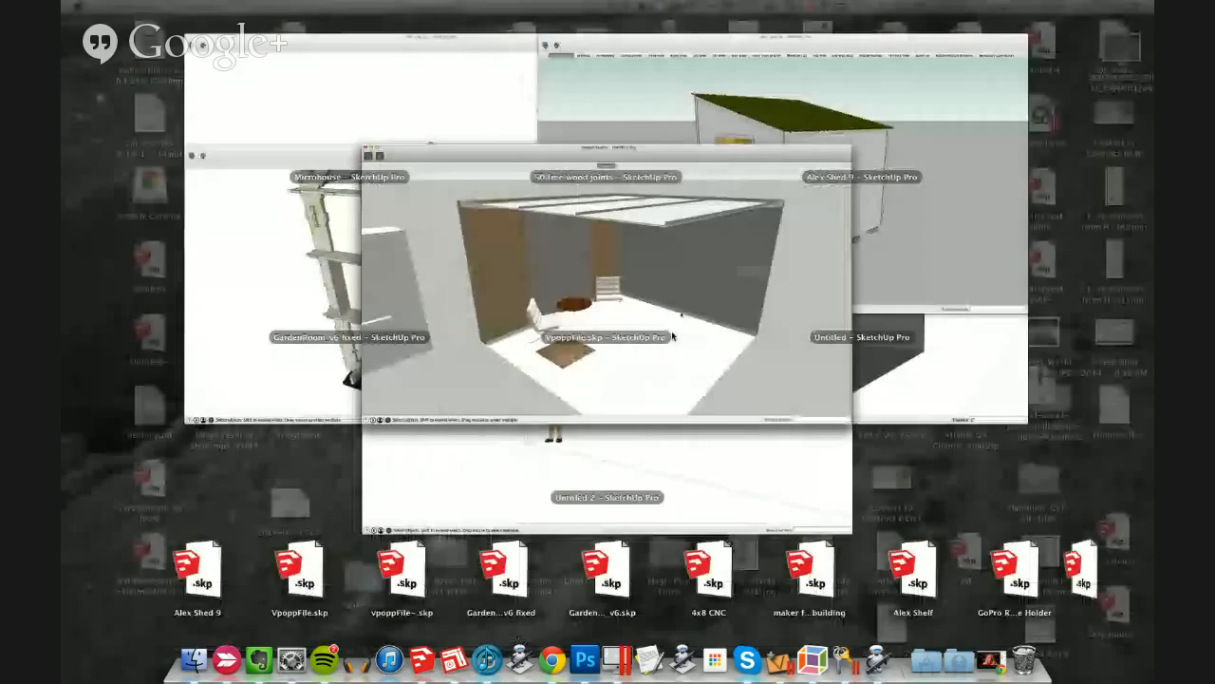
pyautogui.click(647, 400)
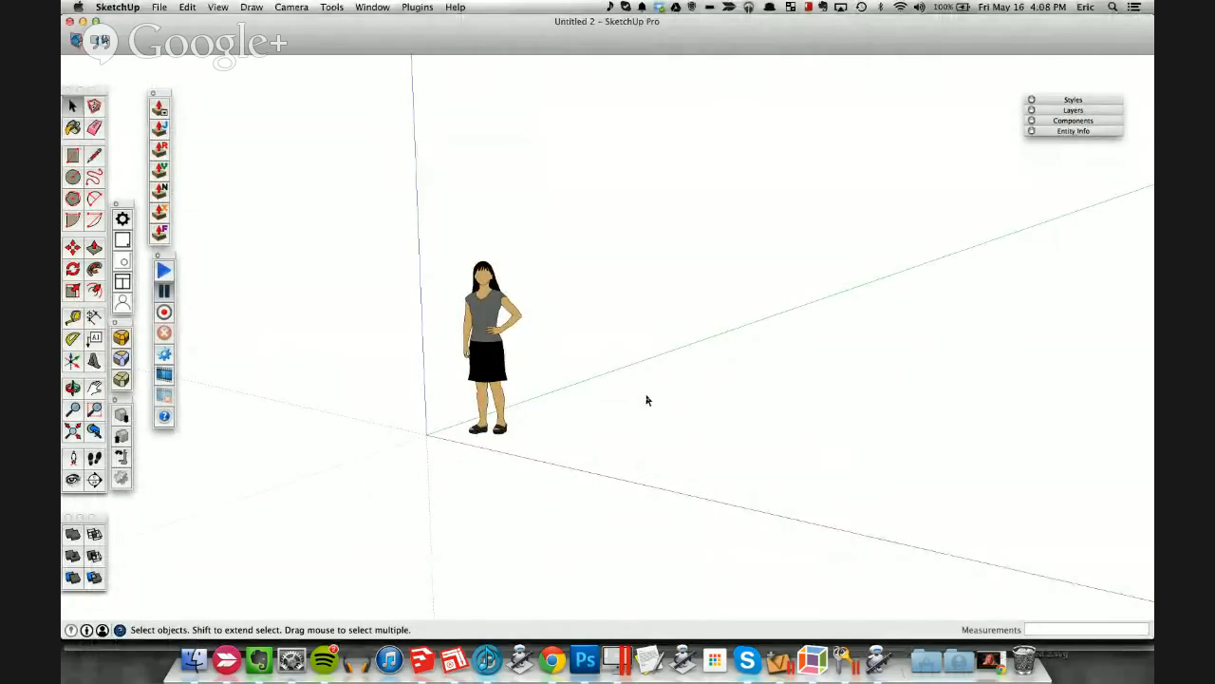
# Step: Draw two connected wall lines beside the figure, 10' along the green axis and 14' along the red axis
pyautogui.press('l')
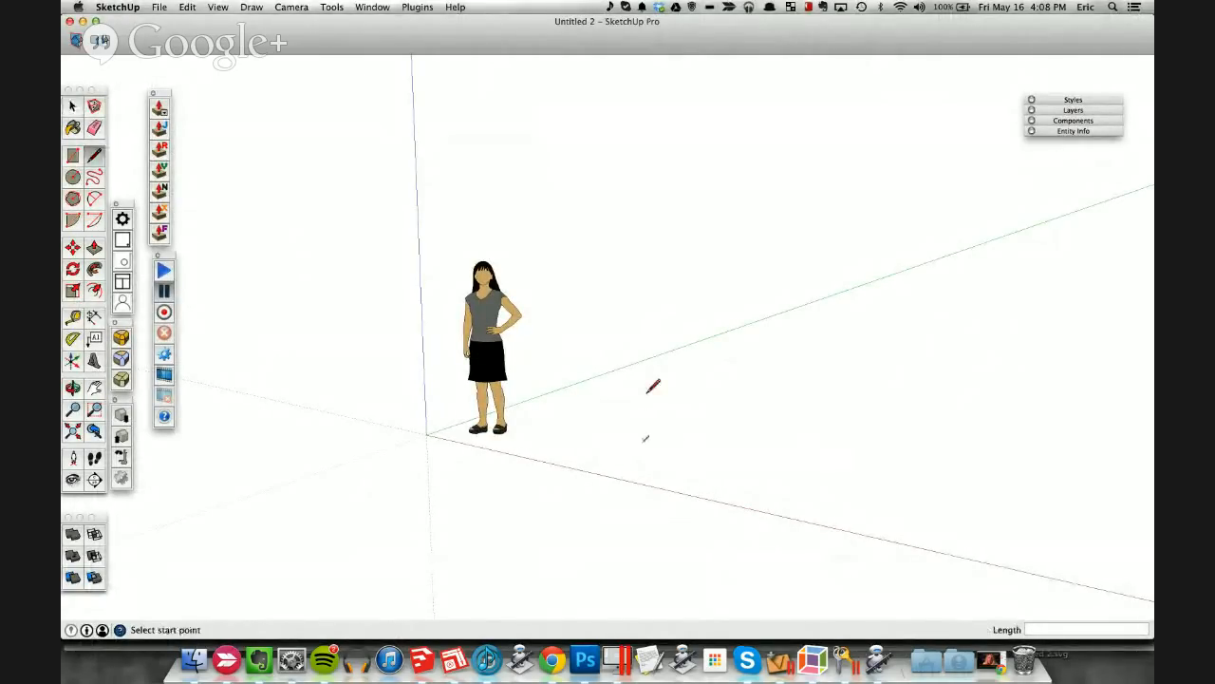
pyautogui.scroll(3, 630, 451)
pyautogui.scroll(3, 629, 451)
pyautogui.scroll(-2, 629, 451)
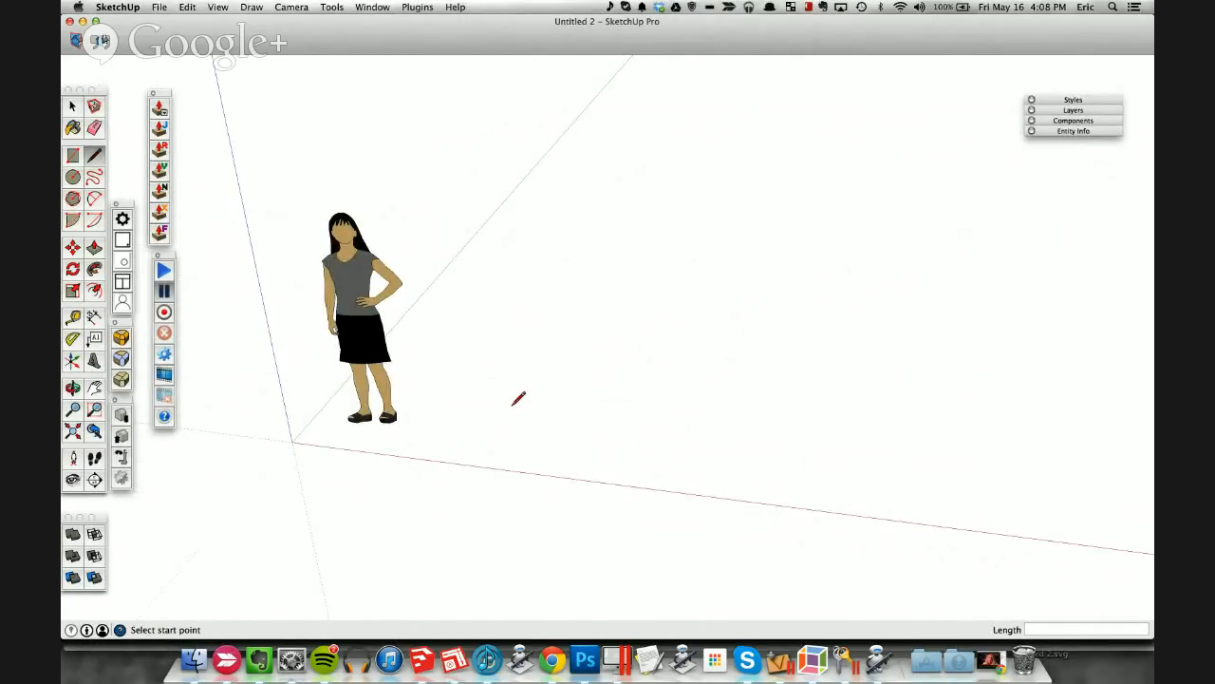
pyautogui.click(471, 428)
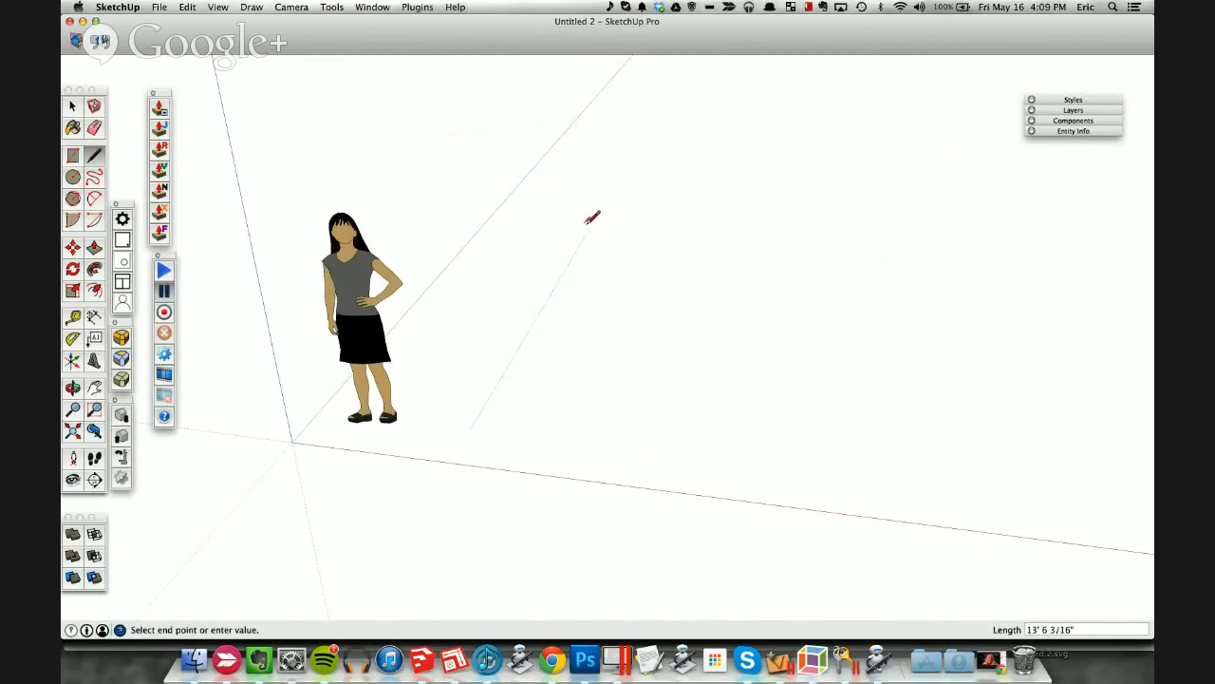
pyautogui.write('10')
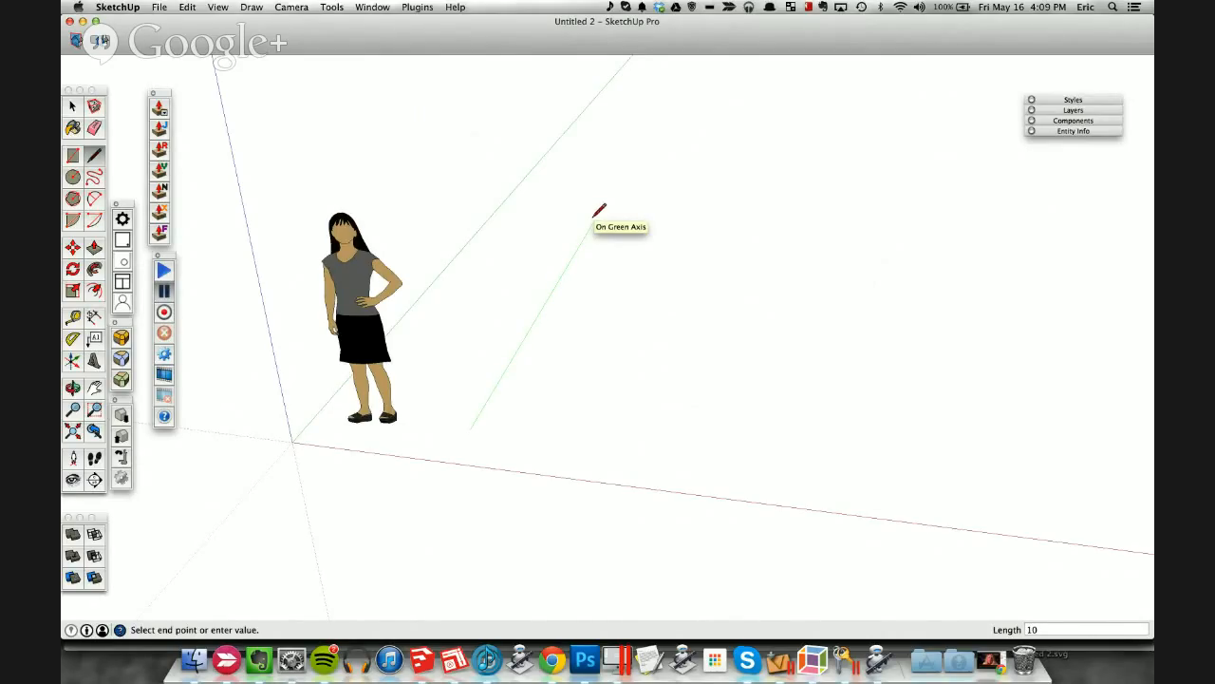
pyautogui.press('Return')
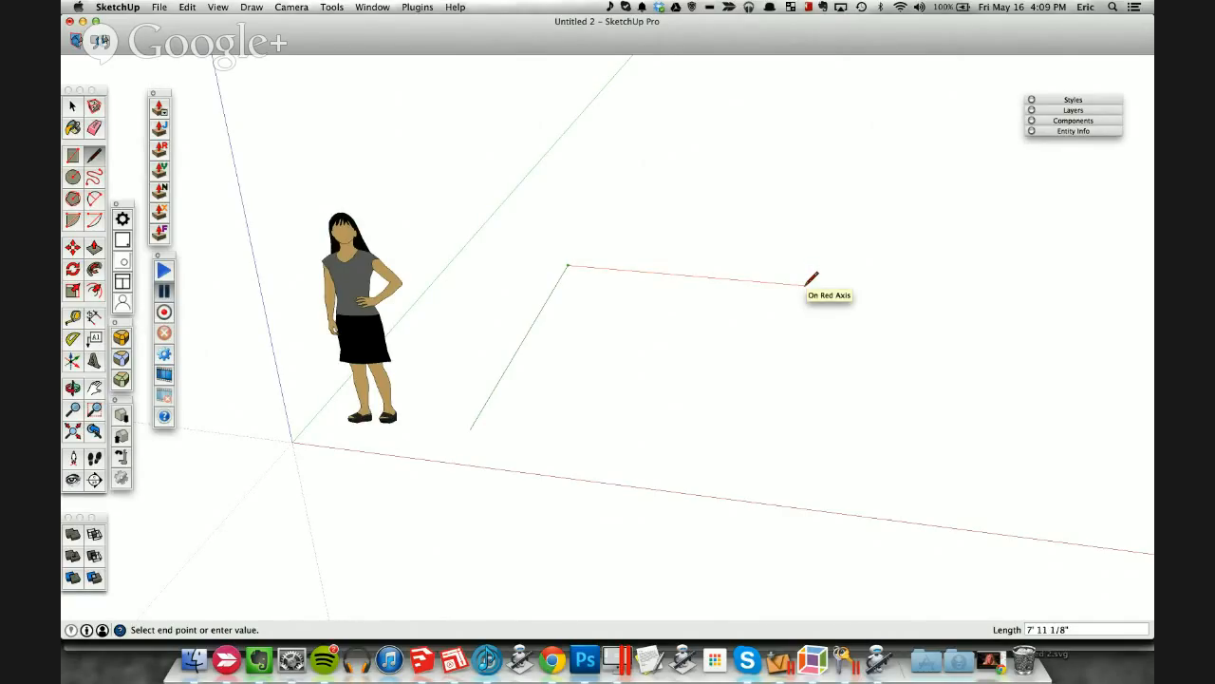
pyautogui.write('14')
pyautogui.press('Return')
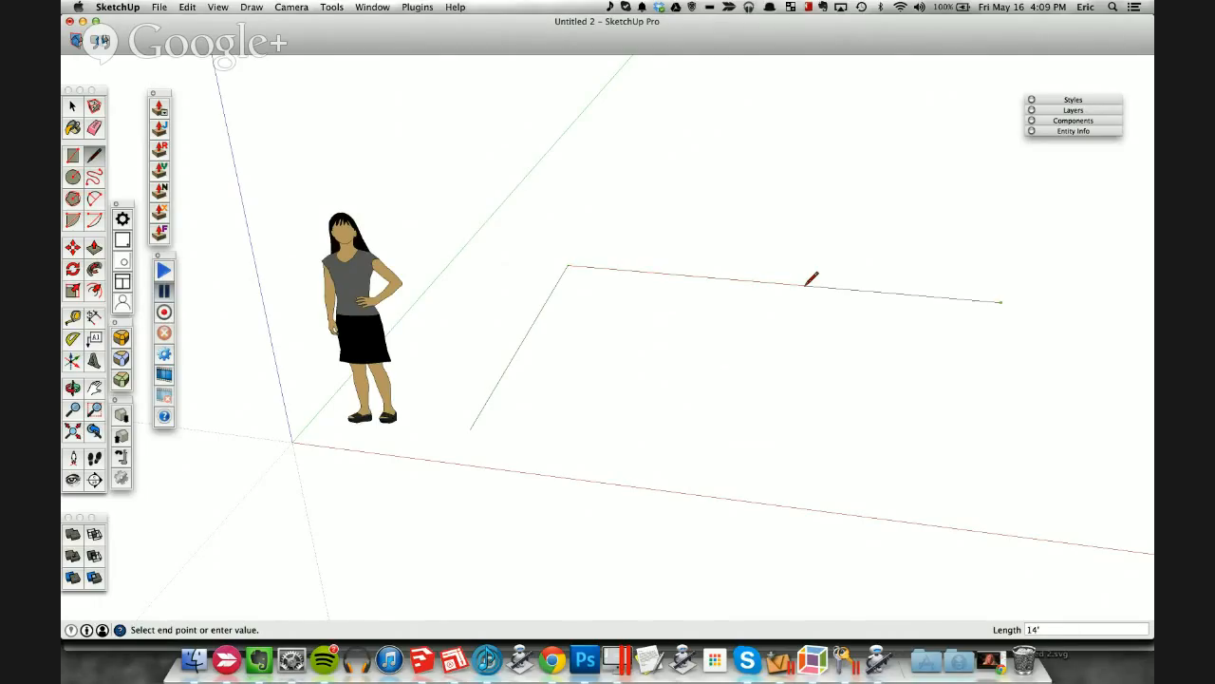
# Step: Offset the two connected lines outward by a small distance to outline the wall thickness
pyautogui.press('space')
pyautogui.tripleClick(558, 283)
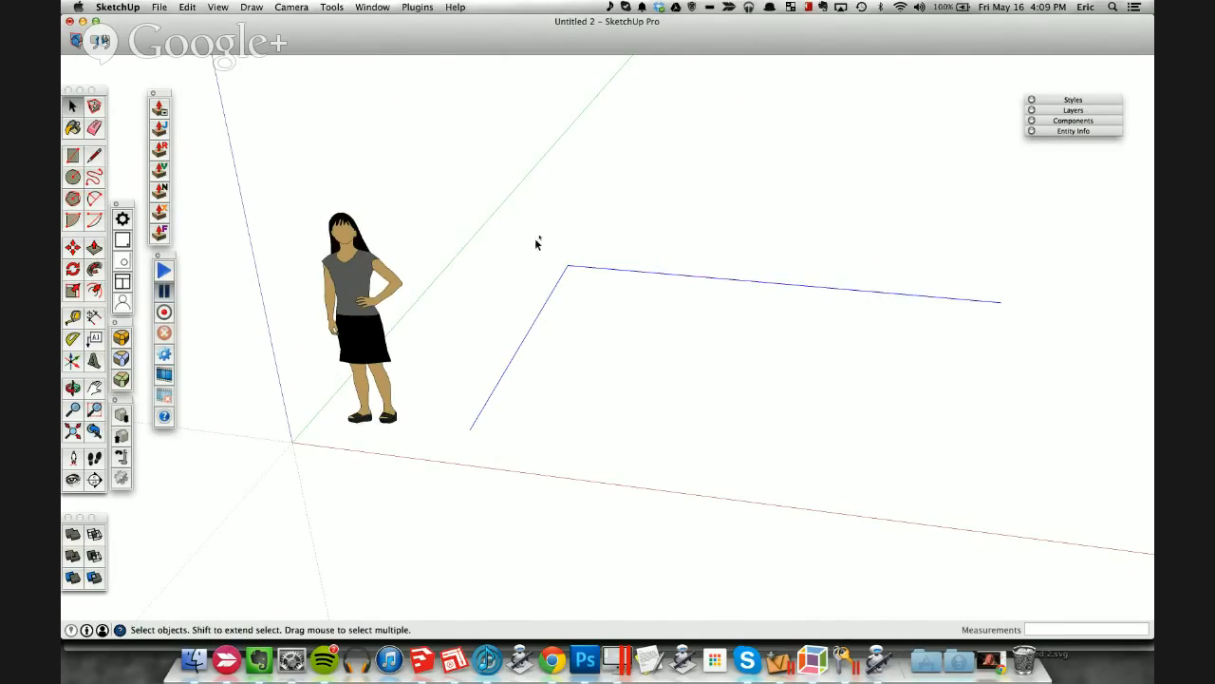
pyautogui.press('f')
pyautogui.click(563, 263)
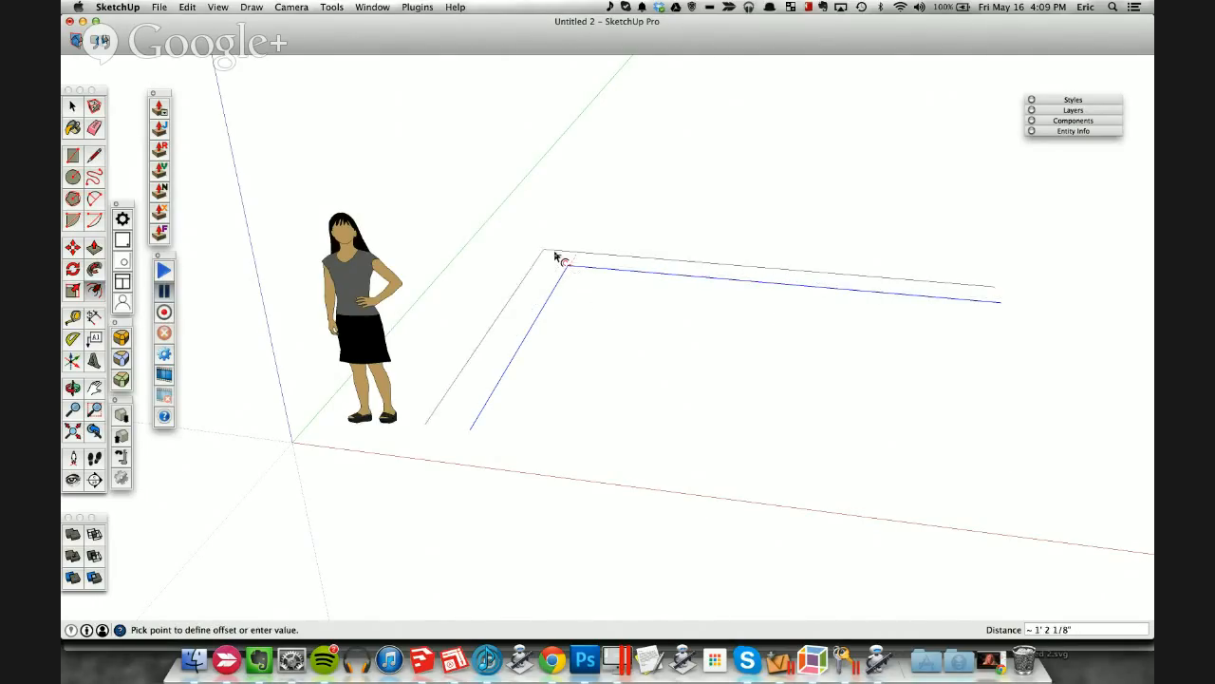
pyautogui.click(556, 257)
# Step: Close both open ends of the offset outline with short lines to form an L-shaped wall face
pyautogui.press('l')
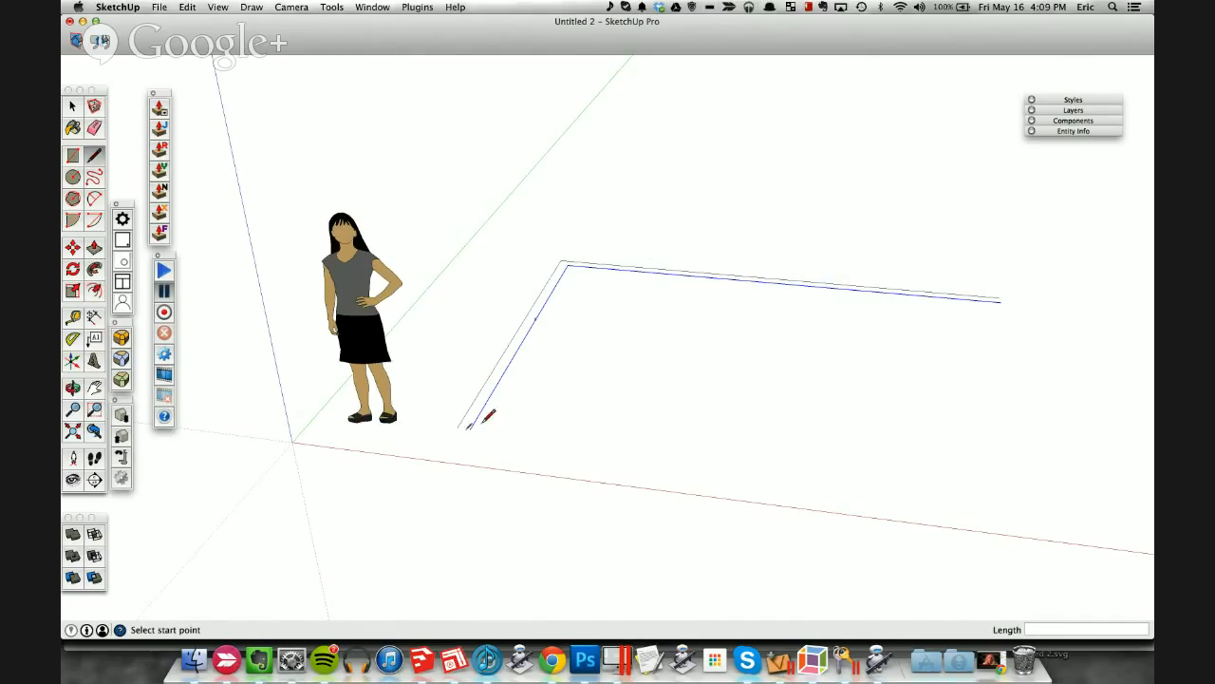
pyautogui.click(465, 427)
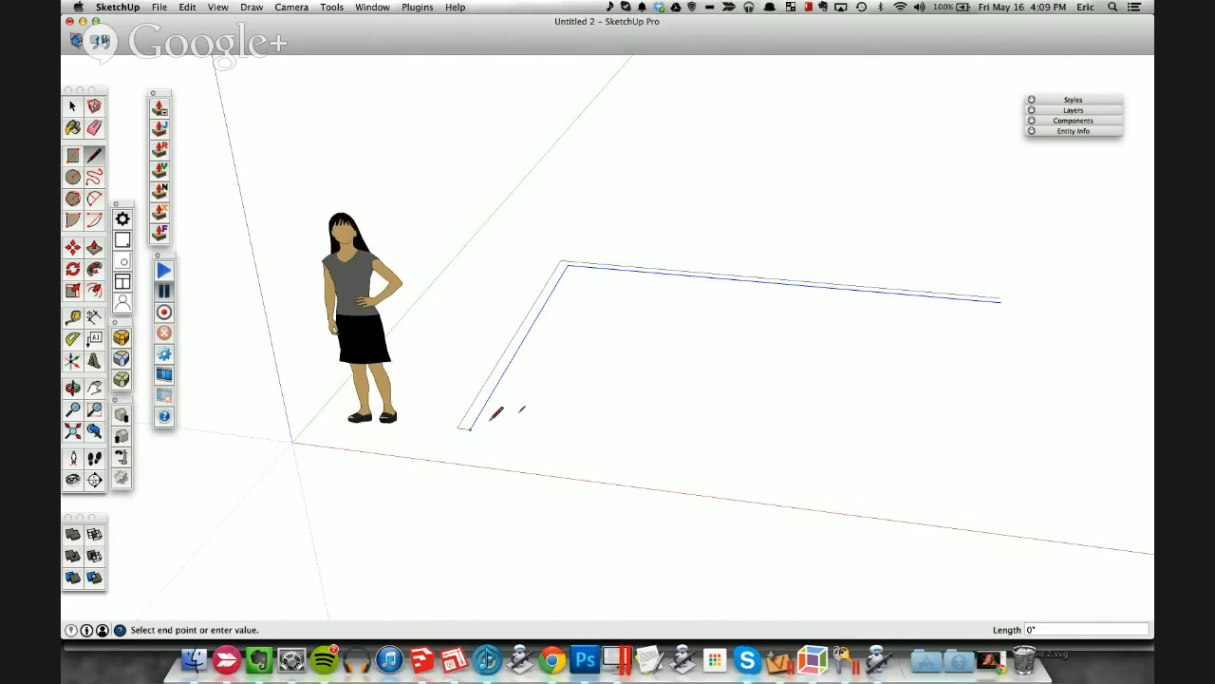
pyautogui.press('Escape')
pyautogui.click(1000, 298)
pyautogui.click(1002, 303)
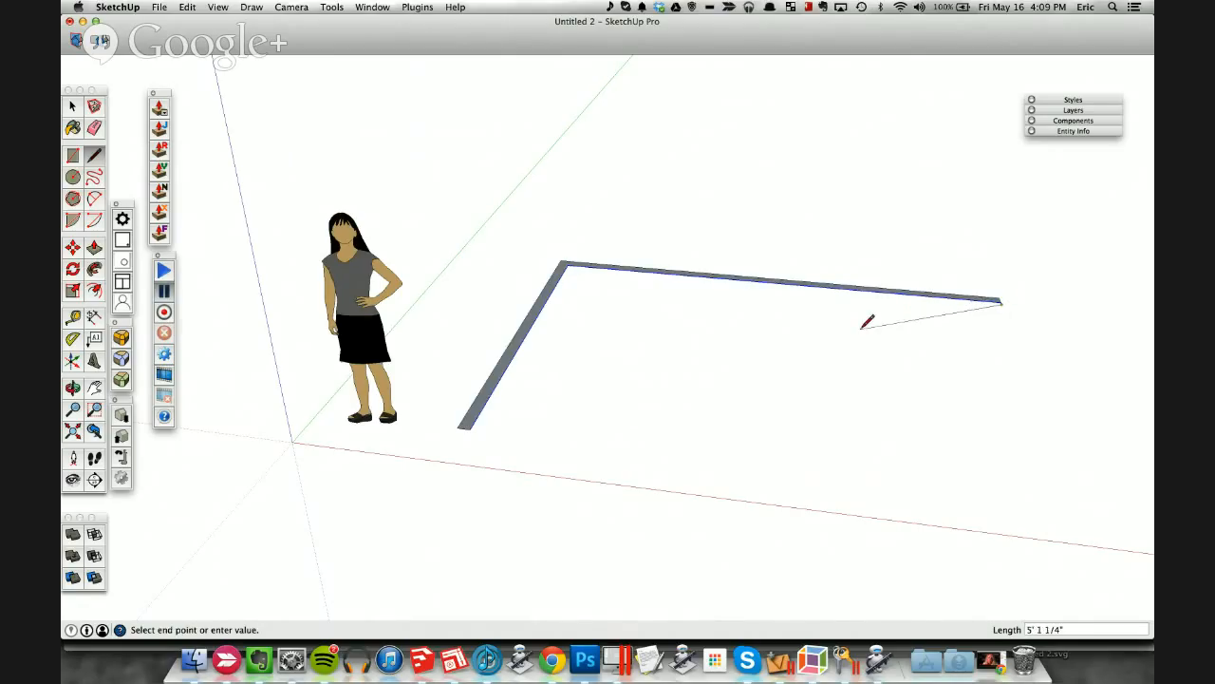
pyautogui.press('space')
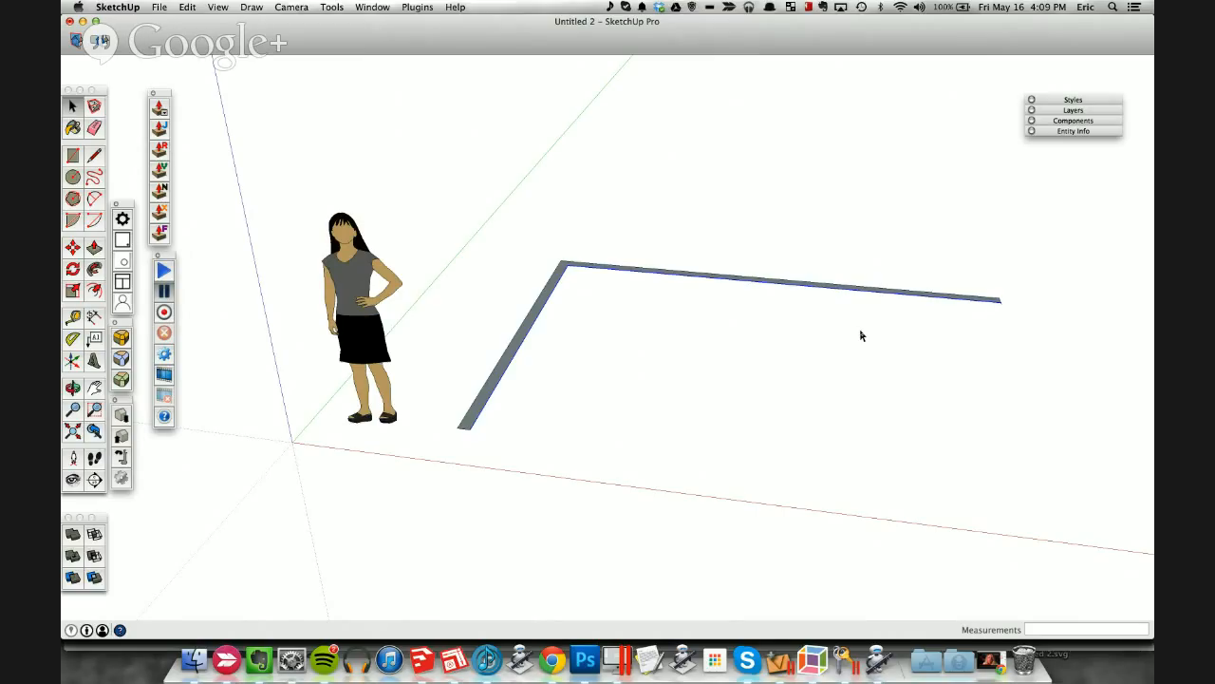
# Step: Extrude the L-shaped wall face upward 9' with Push/Pull
pyautogui.press('p')
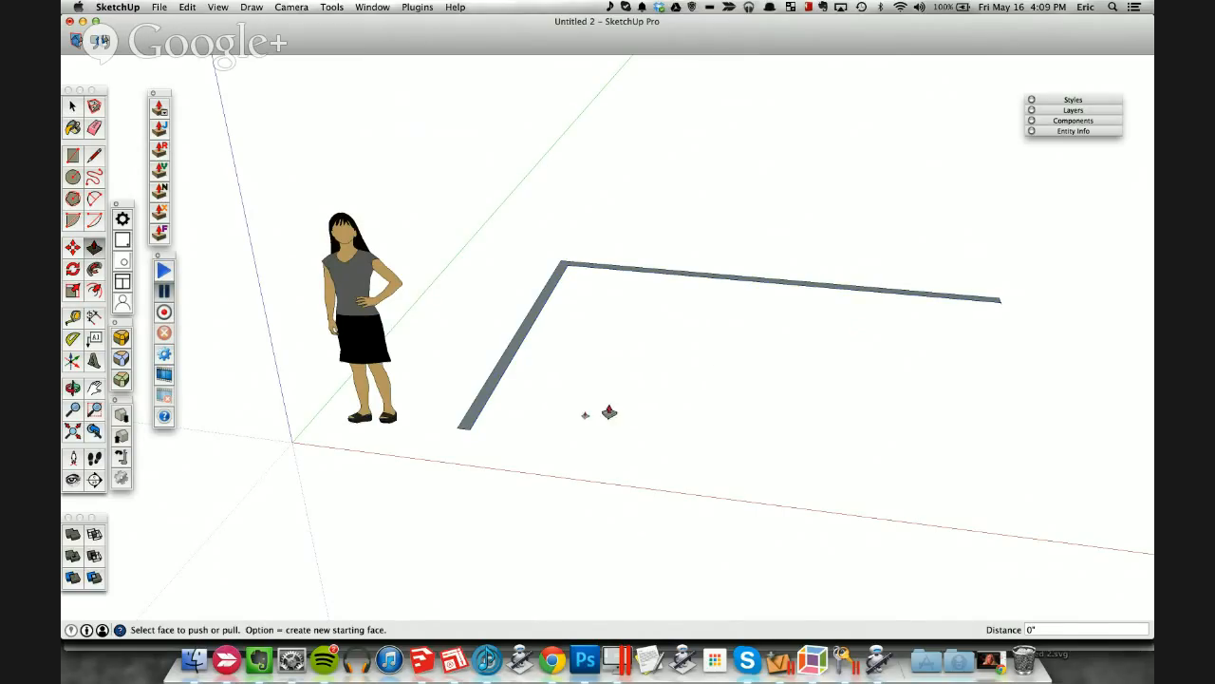
pyautogui.moveTo(498, 381); pyautogui.dragTo(493, 98)
pyautogui.scroll(5, 494, 99)
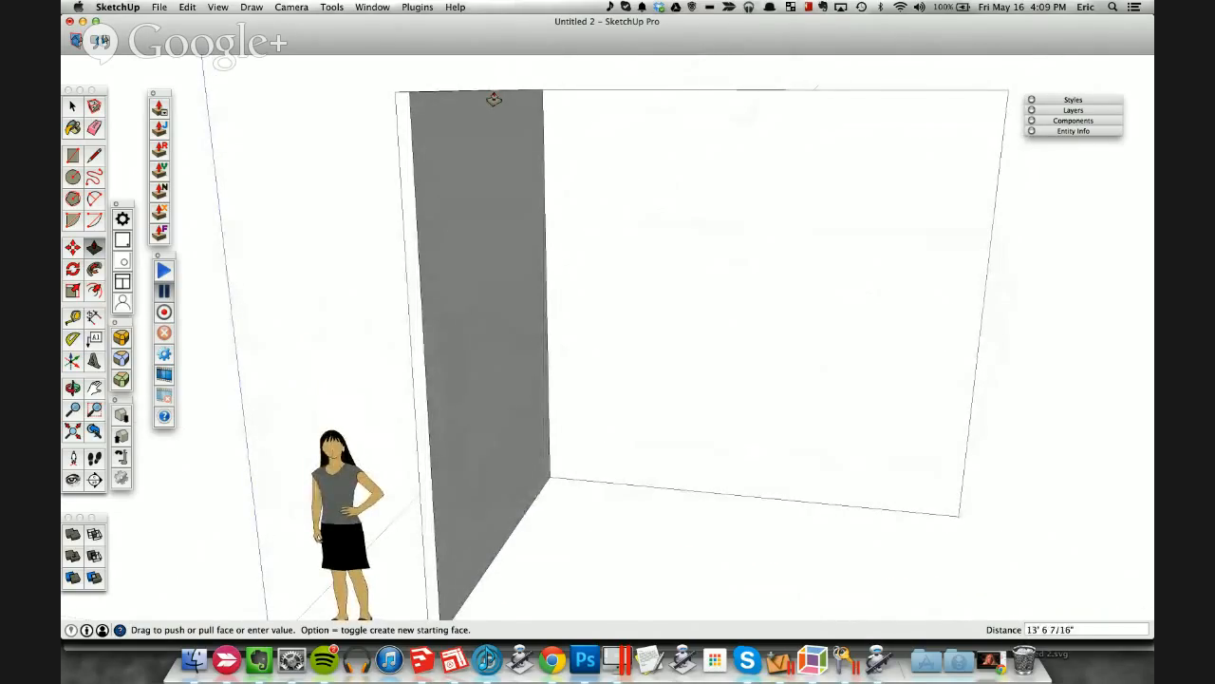
pyautogui.moveTo(494, 98); pyautogui.dragTo(509, 235)
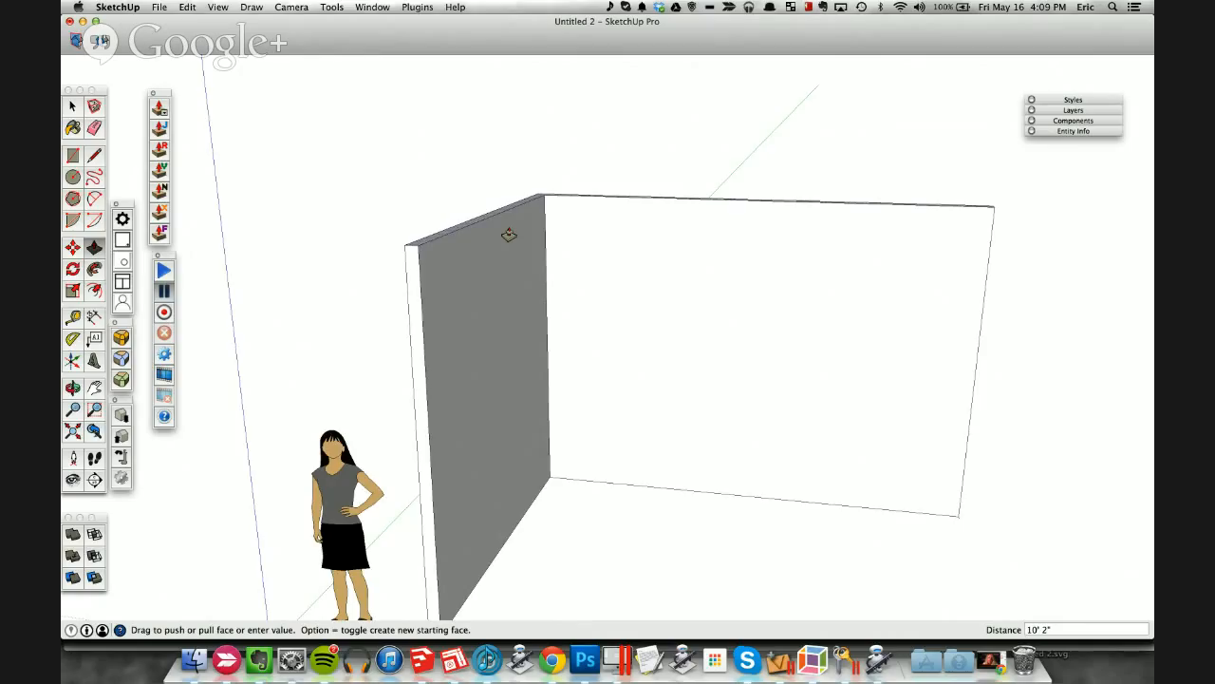
pyautogui.write('9')
pyautogui.press('Return')
pyautogui.press('space')
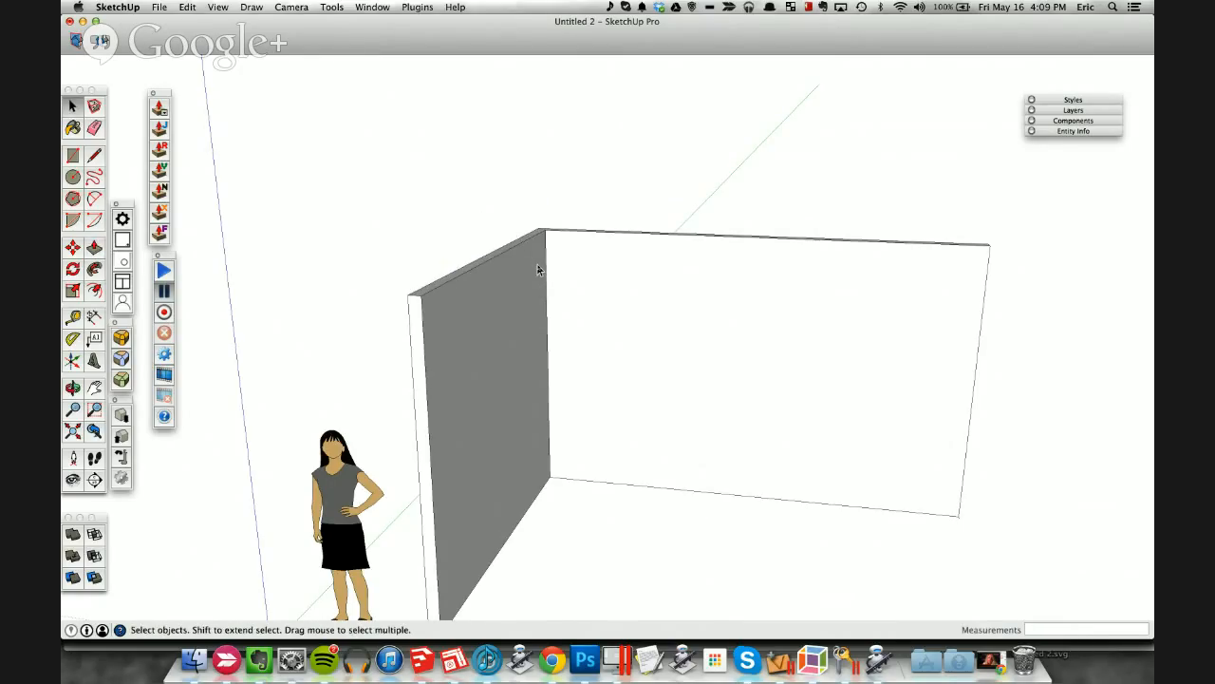
# Step: Select all of the connected wall geometry and make it a group
pyautogui.scroll(-5, 537, 262)
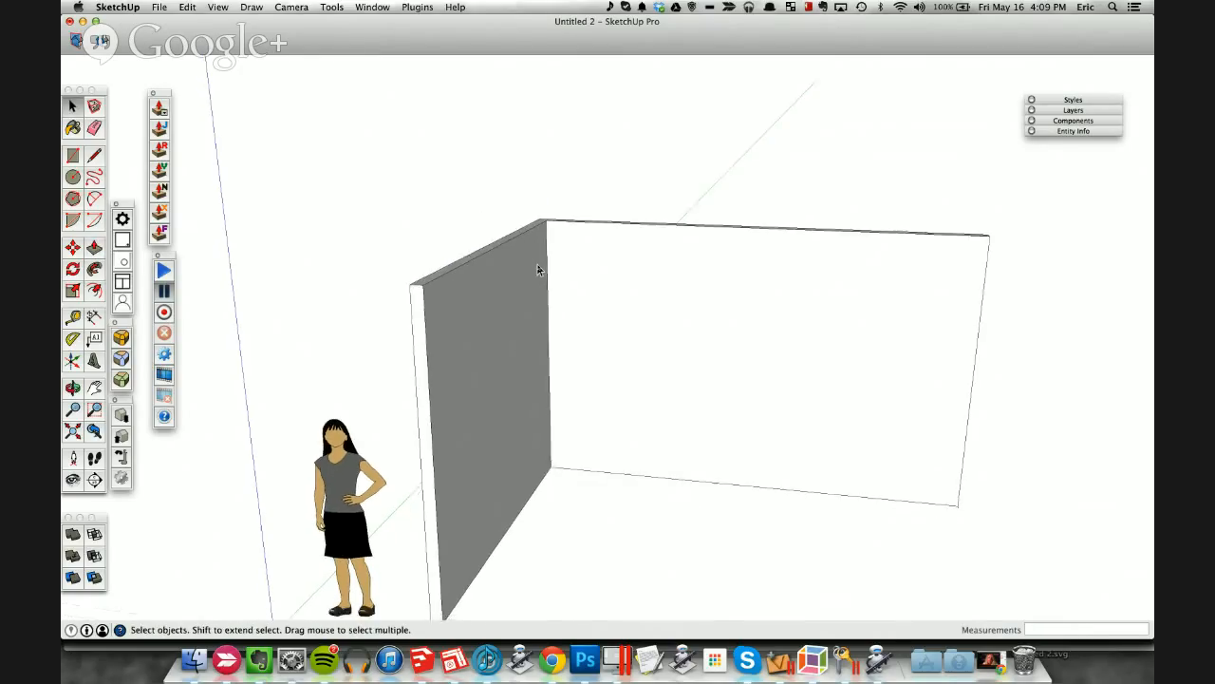
pyautogui.tripleClick(610, 302)
pyautogui.rightClick(619, 302)
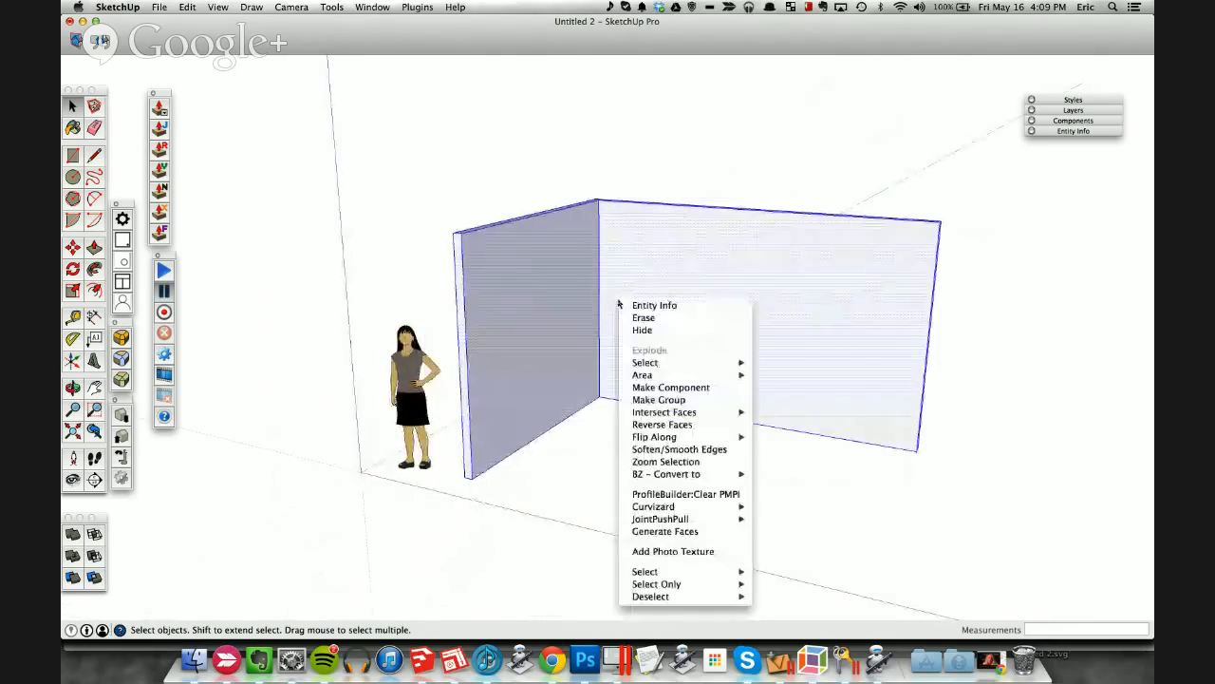
pyautogui.click(658, 400)
# Step: Draw a rectangular floor between the inner ends of the two walls and reverse its face
pyautogui.press('r')
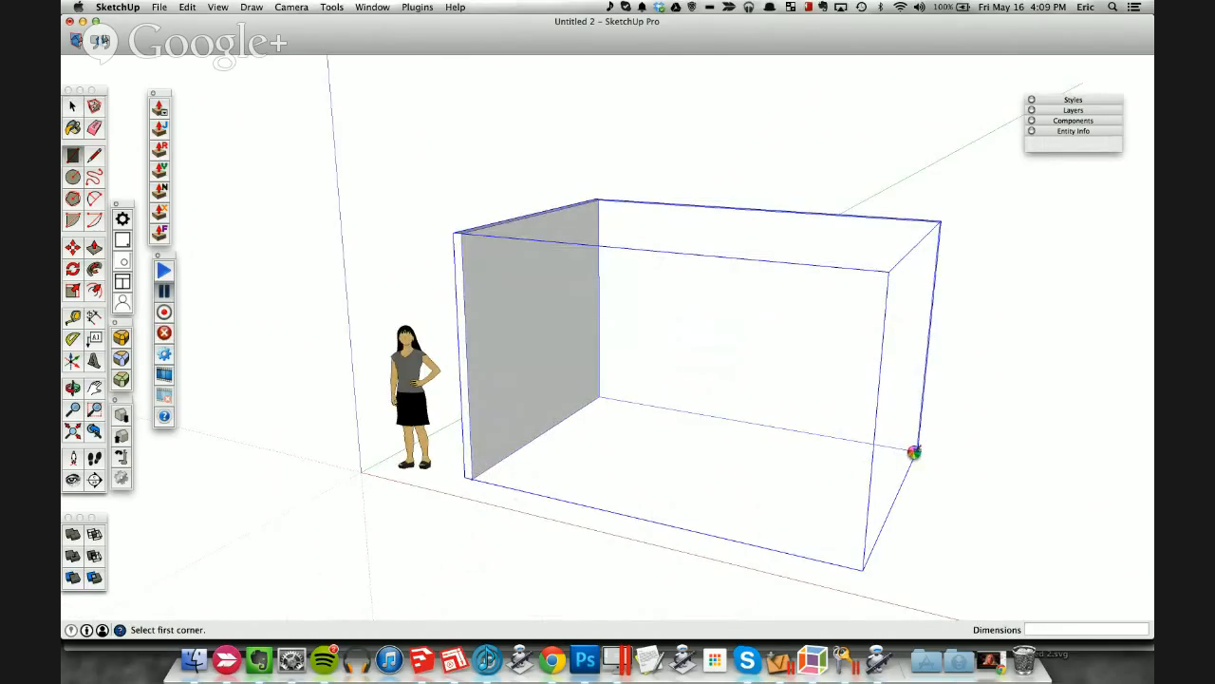
pyautogui.click(919, 450)
pyautogui.moveTo(860, 447); pyautogui.dragTo(829, 462, button='middle')
pyautogui.press('space')
pyautogui.click(773, 466)
pyautogui.rightClick(773, 466)
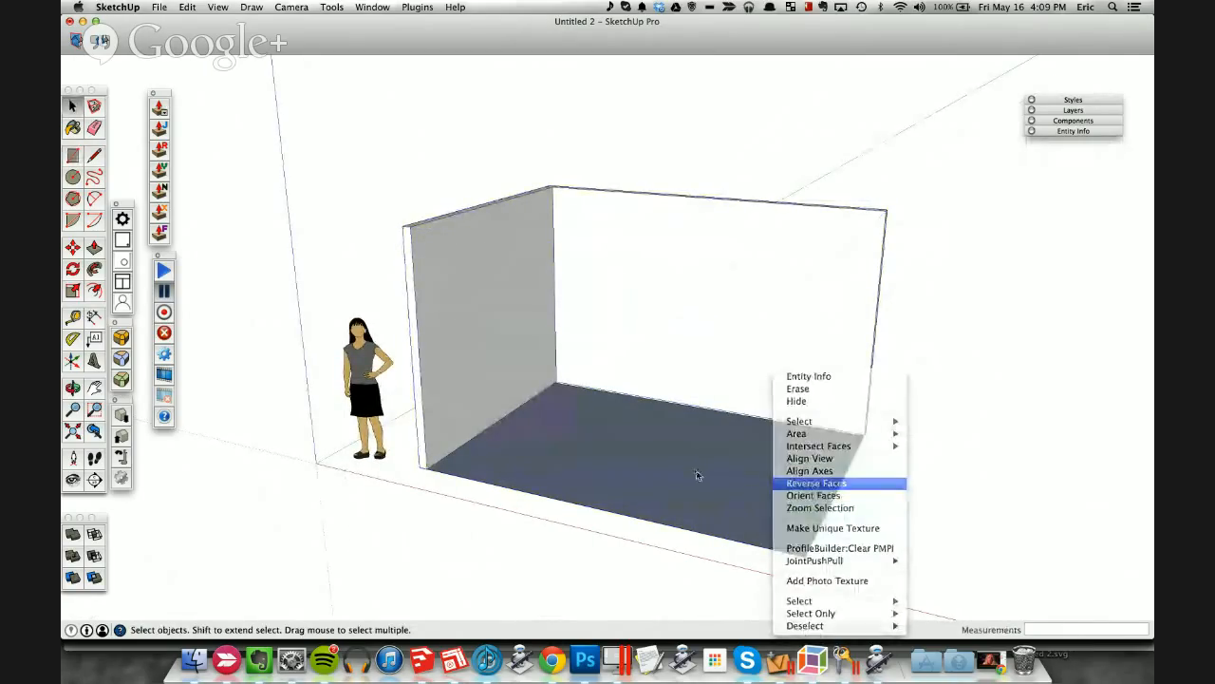
# Step: Select the floor face with its edges and make it a group
pyautogui.doubleClick(694, 475)
pyautogui.rightClick(694, 475)
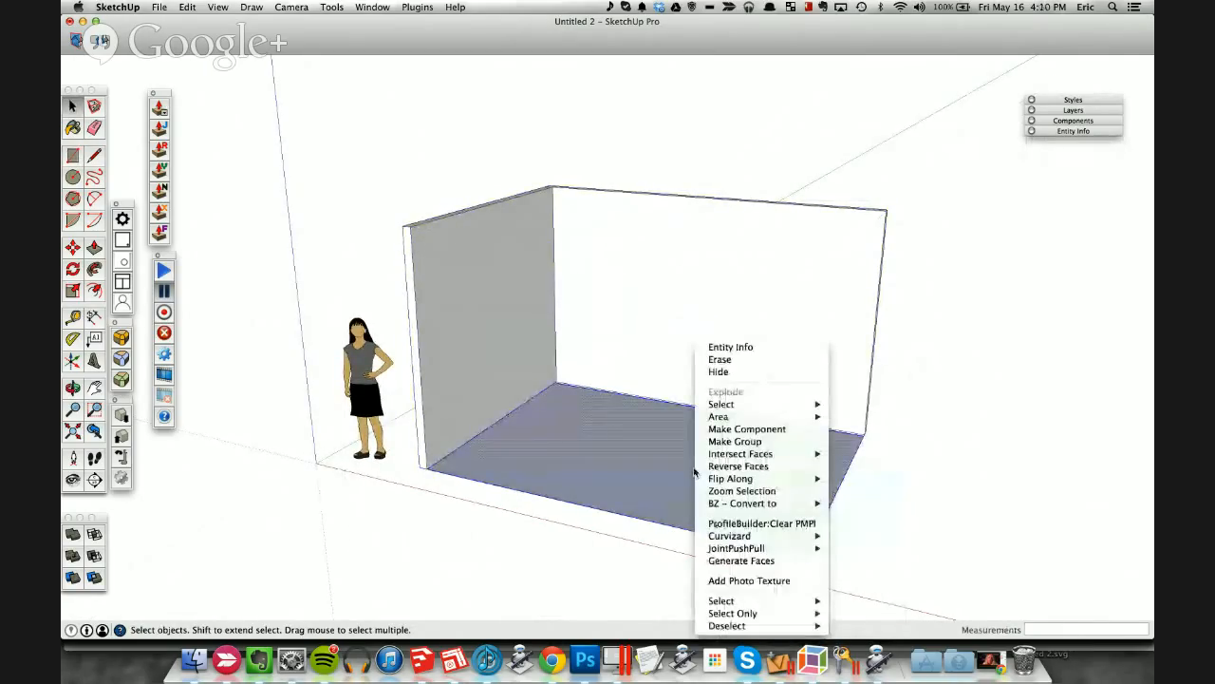
pyautogui.click(745, 441)
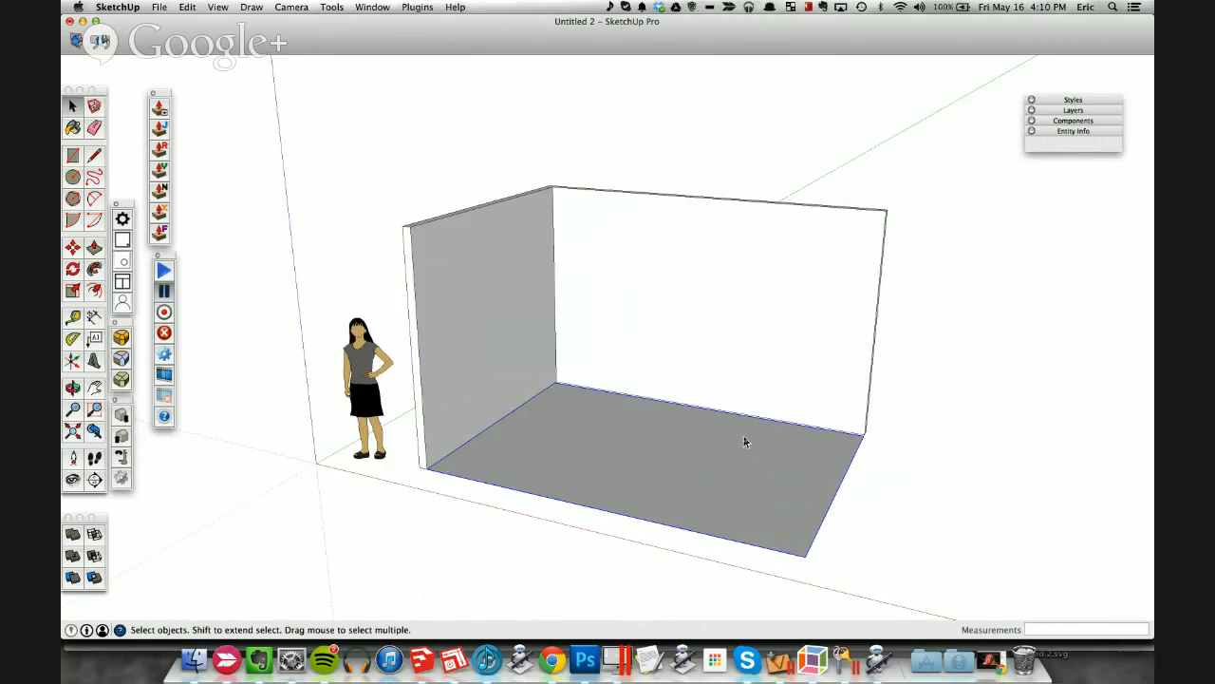
# Step: Scale the floor group along the green axis by about 1.01 to close the gap at the back wall
pyautogui.scroll(8, 746, 440)
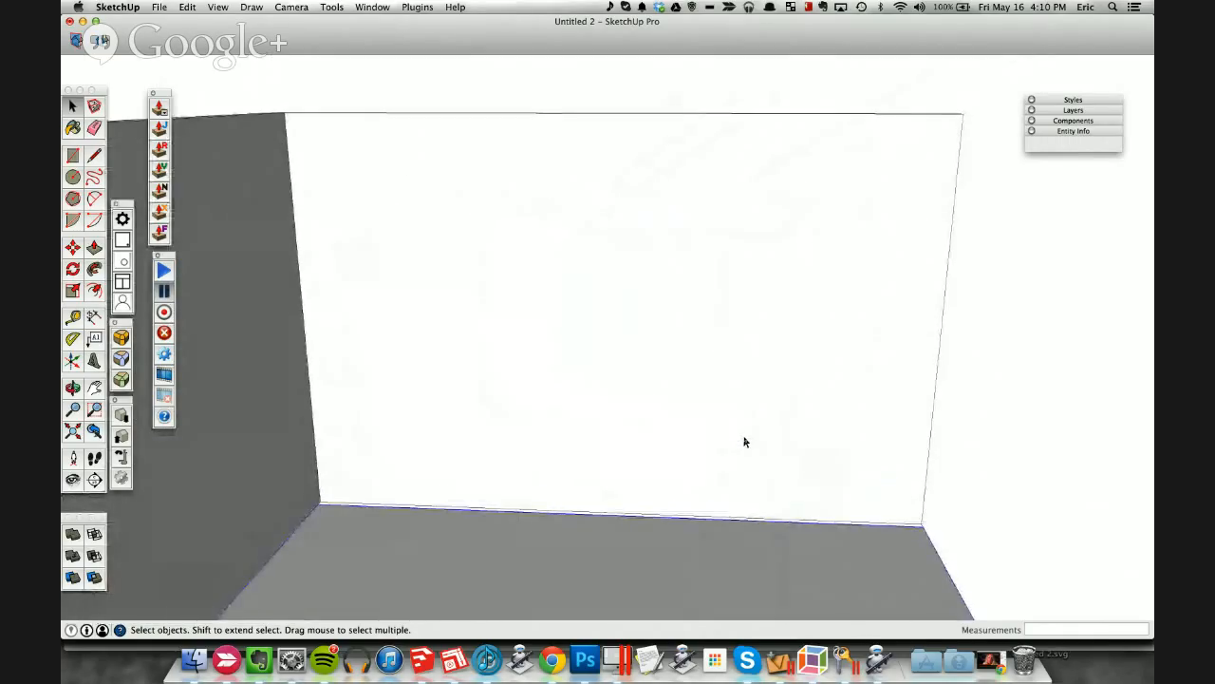
pyautogui.scroll(-2, 745, 440)
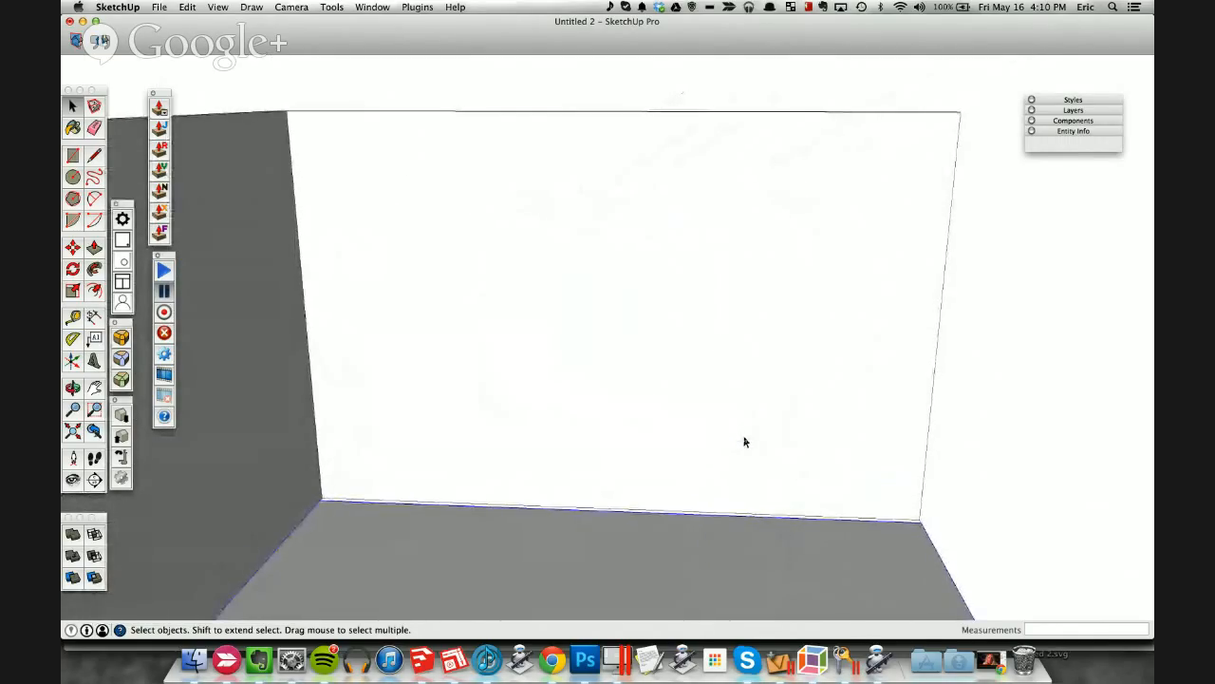
pyautogui.moveTo(745, 440); pyautogui.dragTo(661, 436, button='middle')
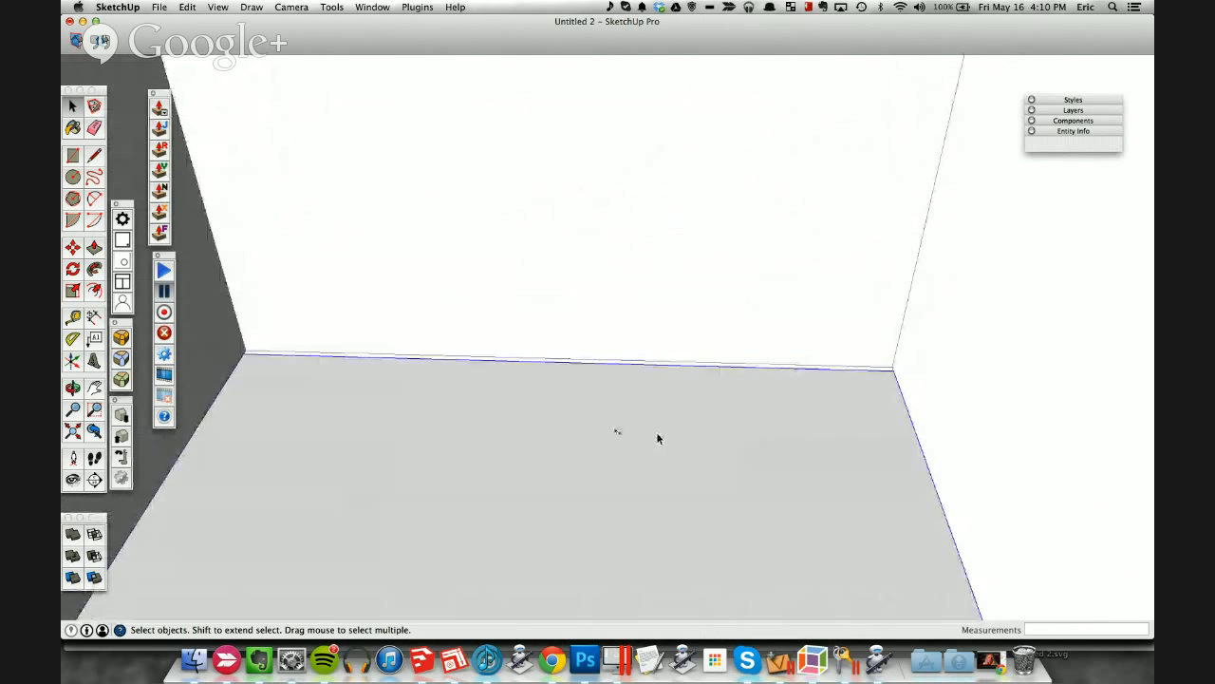
pyautogui.press('s')
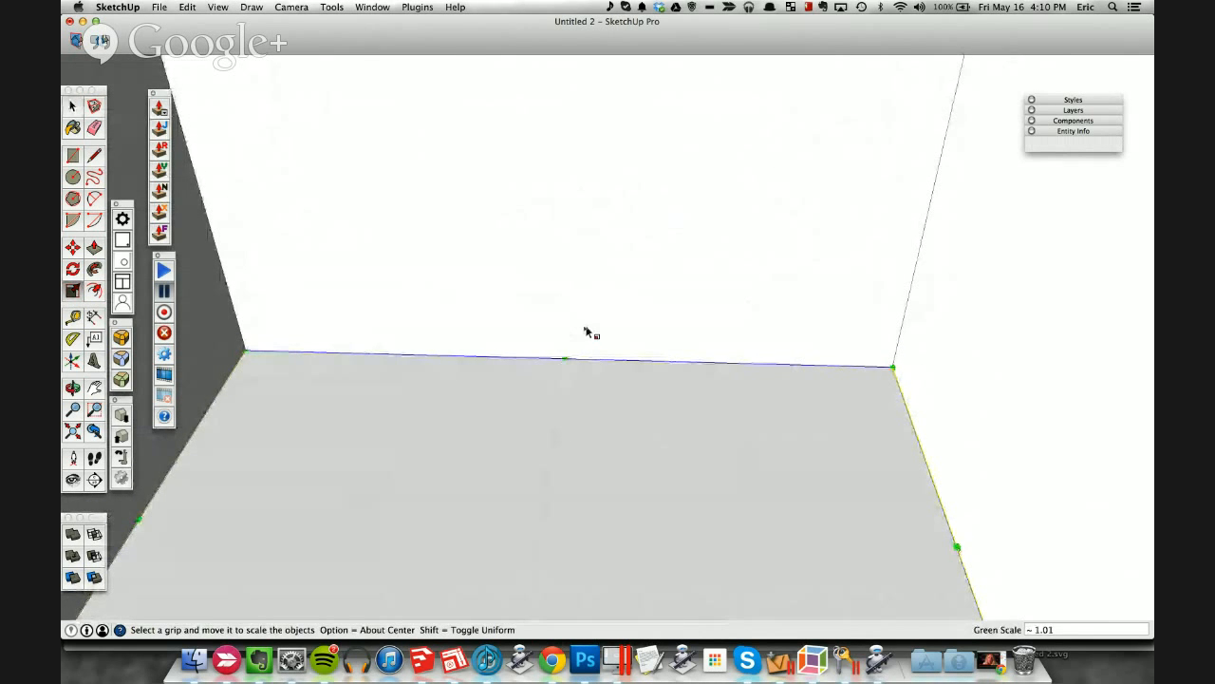
pyautogui.press('space')
# Step: Open the wall group for editing
pyautogui.scroll(-6, 545, 329)
pyautogui.click(471, 210)
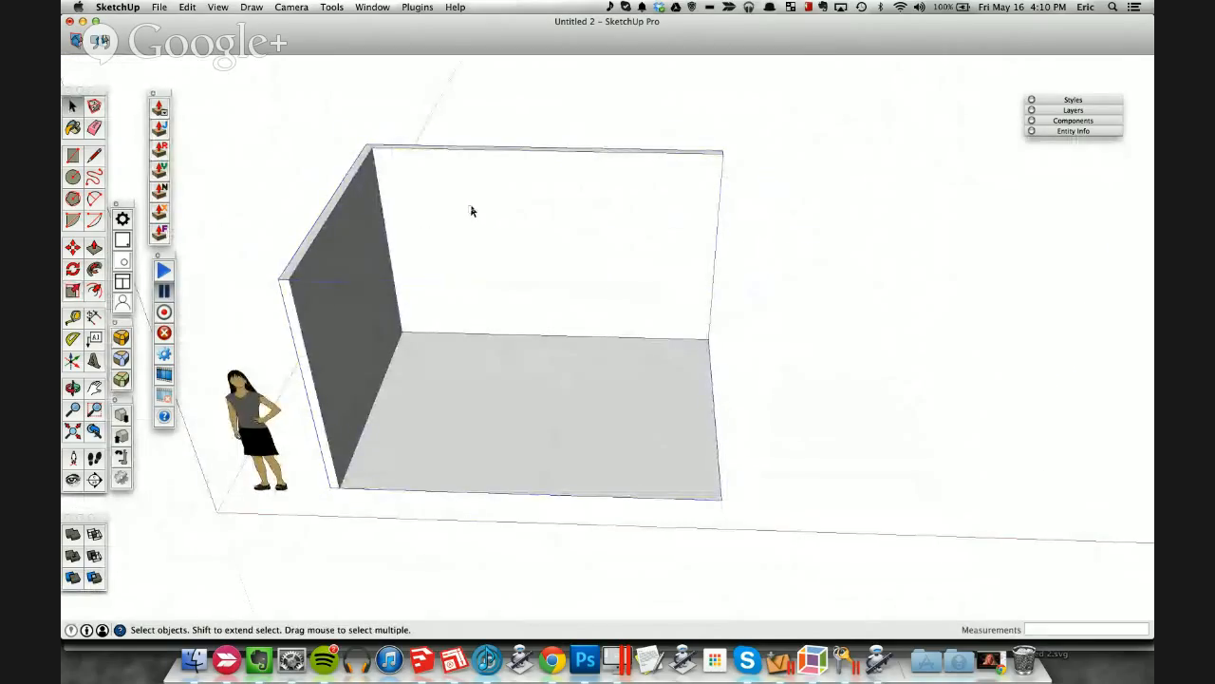
pyautogui.doubleClick(470, 209)
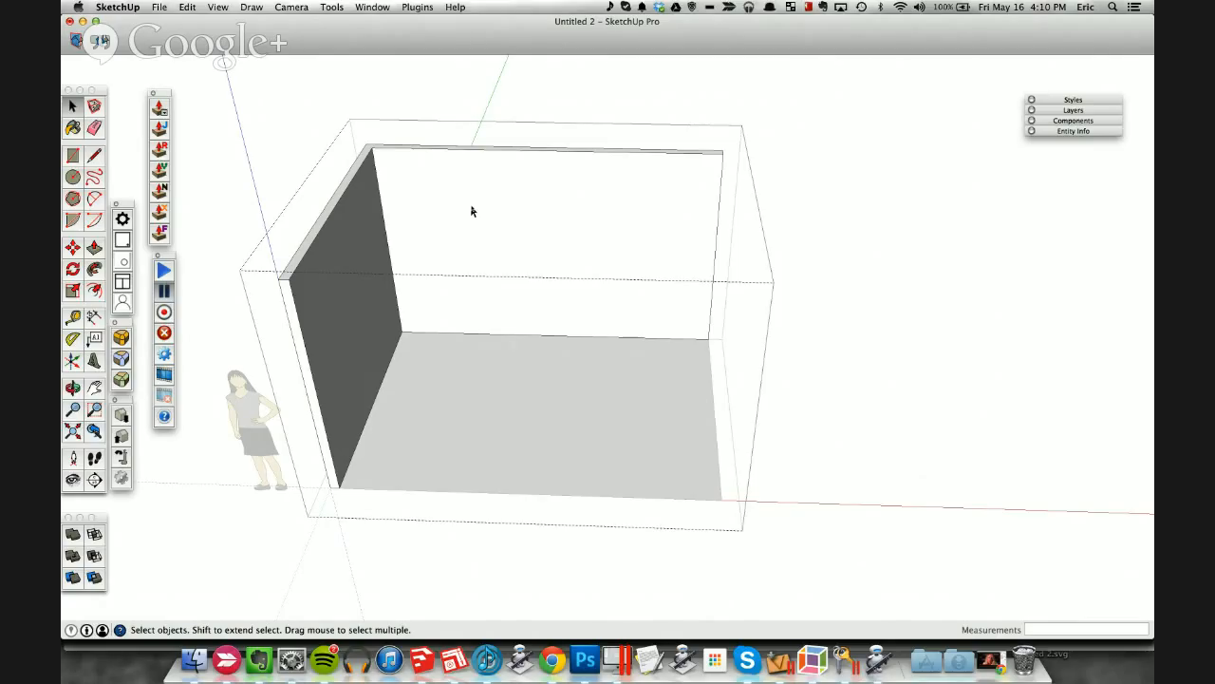
# Step: Try cutting a freehand rectangular window opening through the 4" thickness of the back wall
pyautogui.press('t')
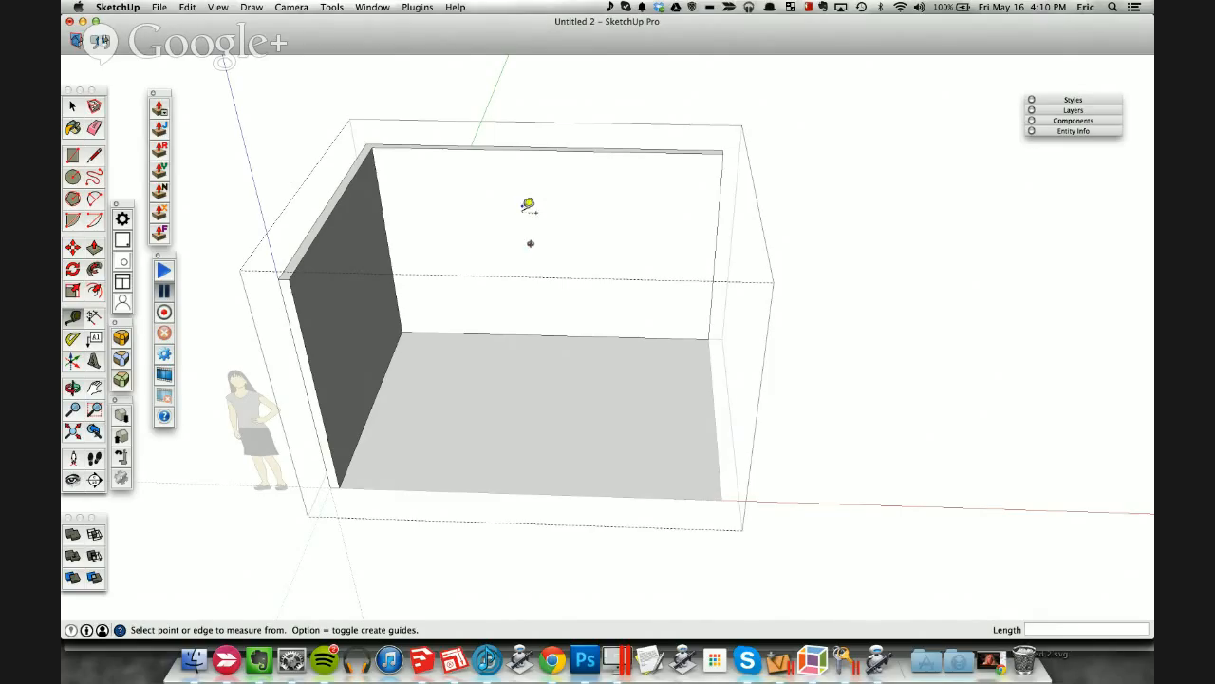
pyautogui.press('o')
pyautogui.moveTo(531, 250); pyautogui.dragTo(418, 179)
pyautogui.press('t')
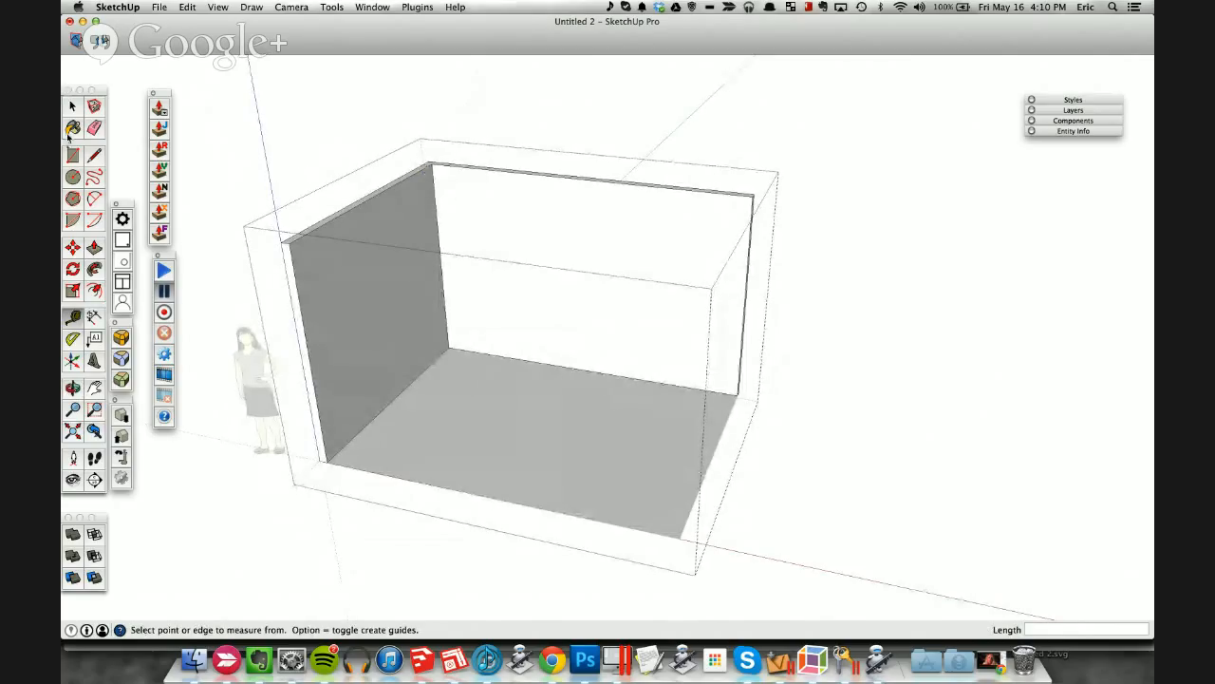
pyautogui.press('d')
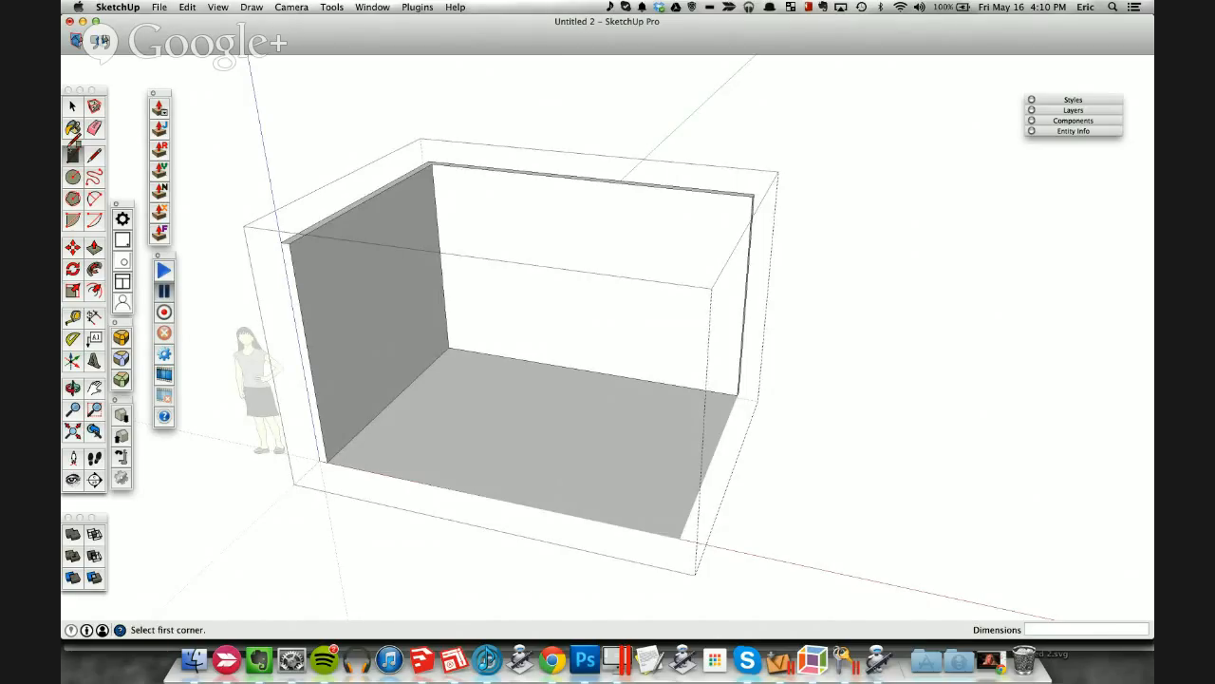
pyautogui.click(513, 295)
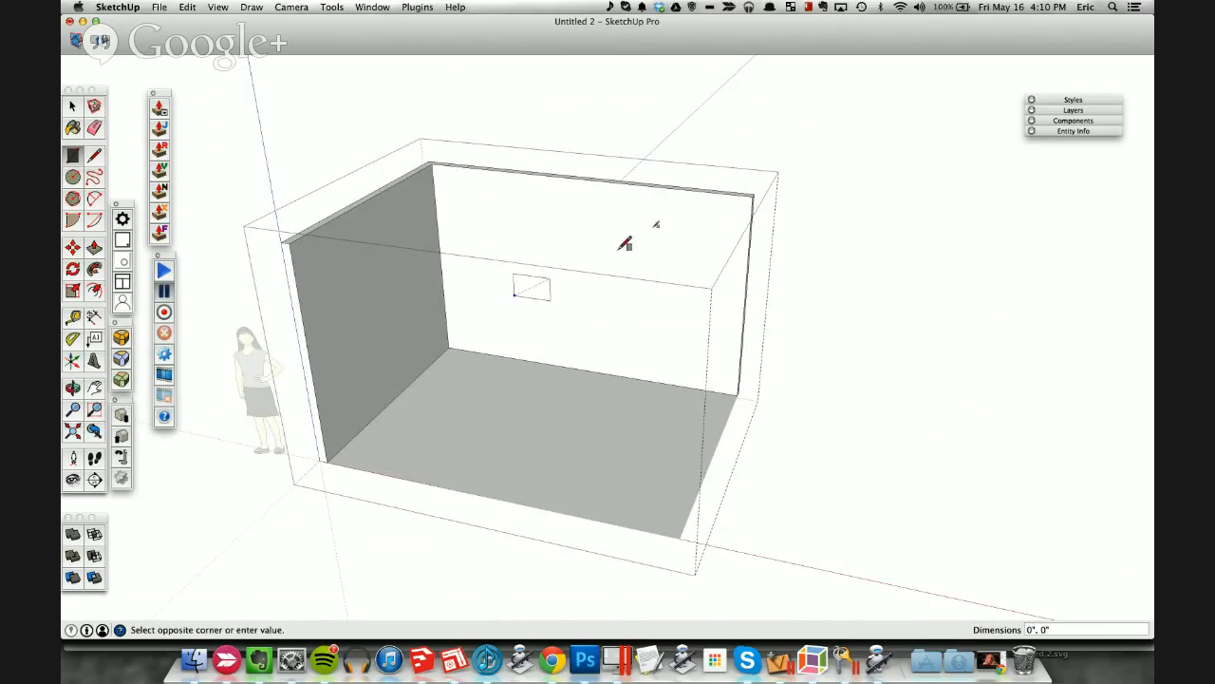
pyautogui.click(638, 236)
pyautogui.press('p')
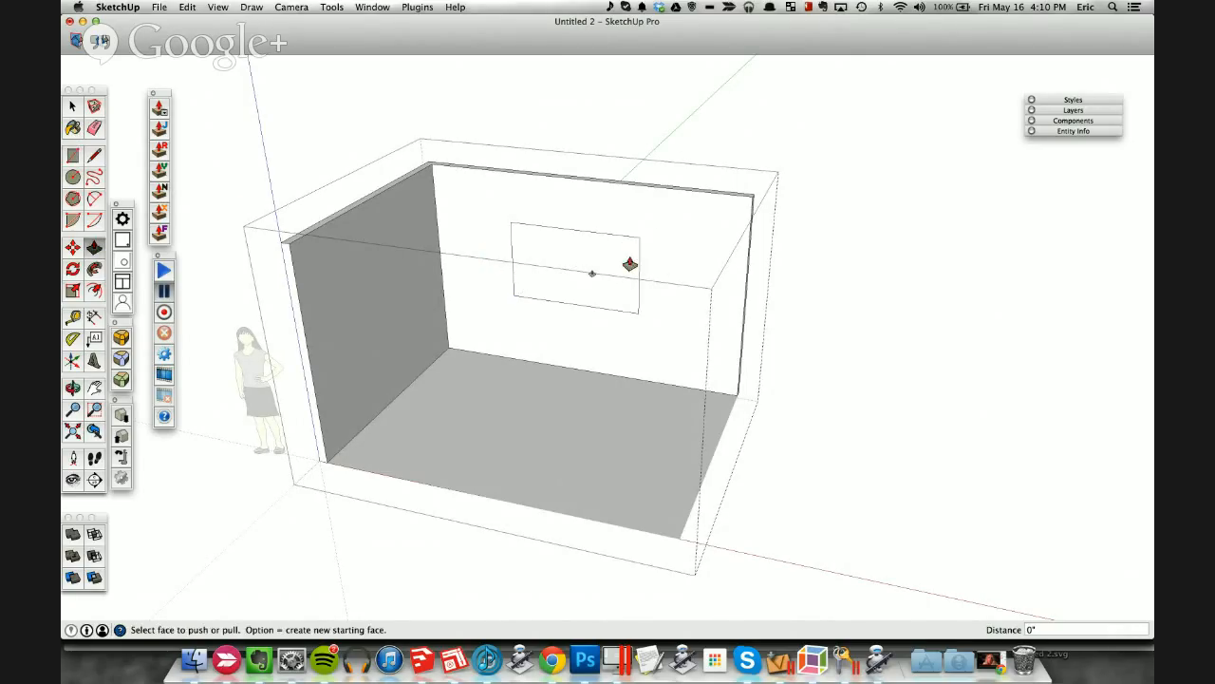
pyautogui.moveTo(584, 278)
pyautogui.mouseDown()
pyautogui.moveTo(598, 277)
pyautogui.moveTo(587, 297)
pyautogui.mouseUp()
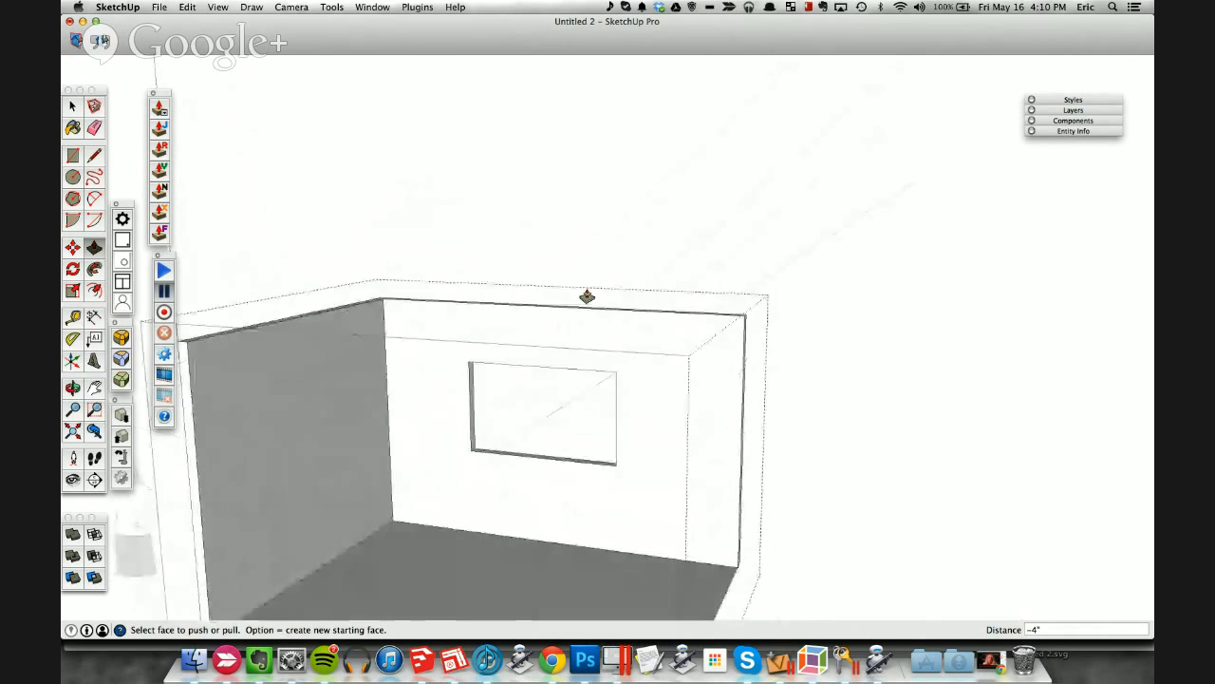
# Step: Apply the in-model Simple Style, with its sky and green background, to the model
pyautogui.click(1064, 104)
pyautogui.click(949, 216)
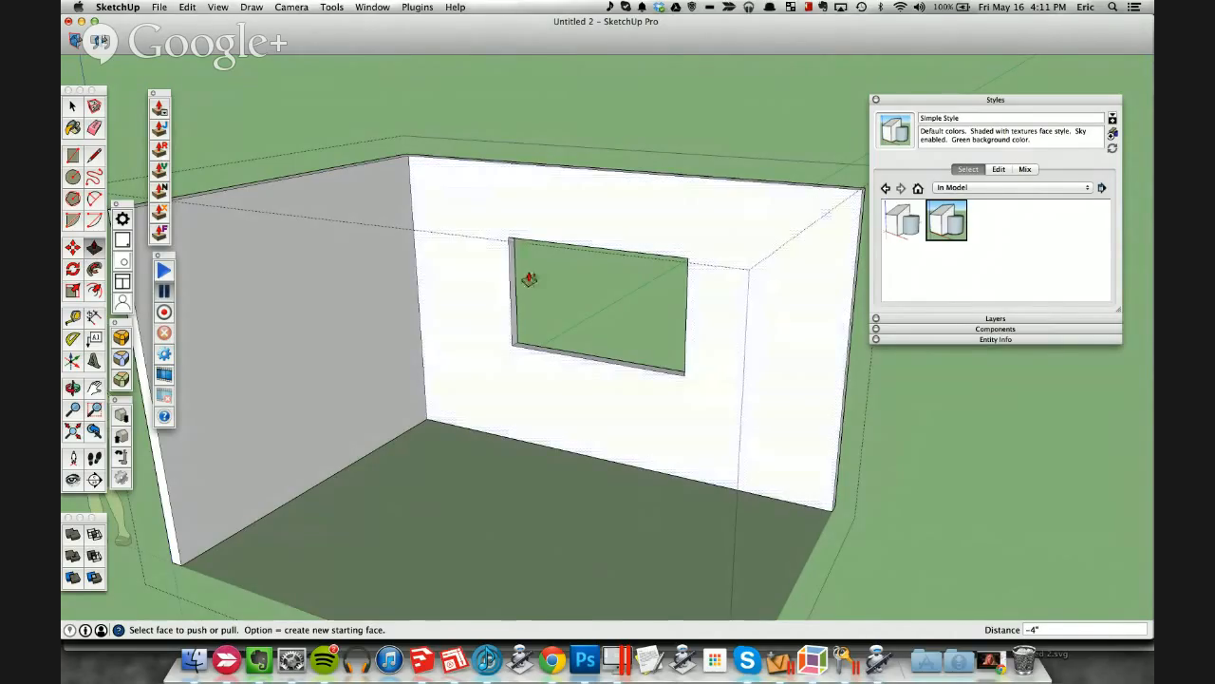
# Step: Undo the freehand window opening in the back wall
pyautogui.press('super+z')
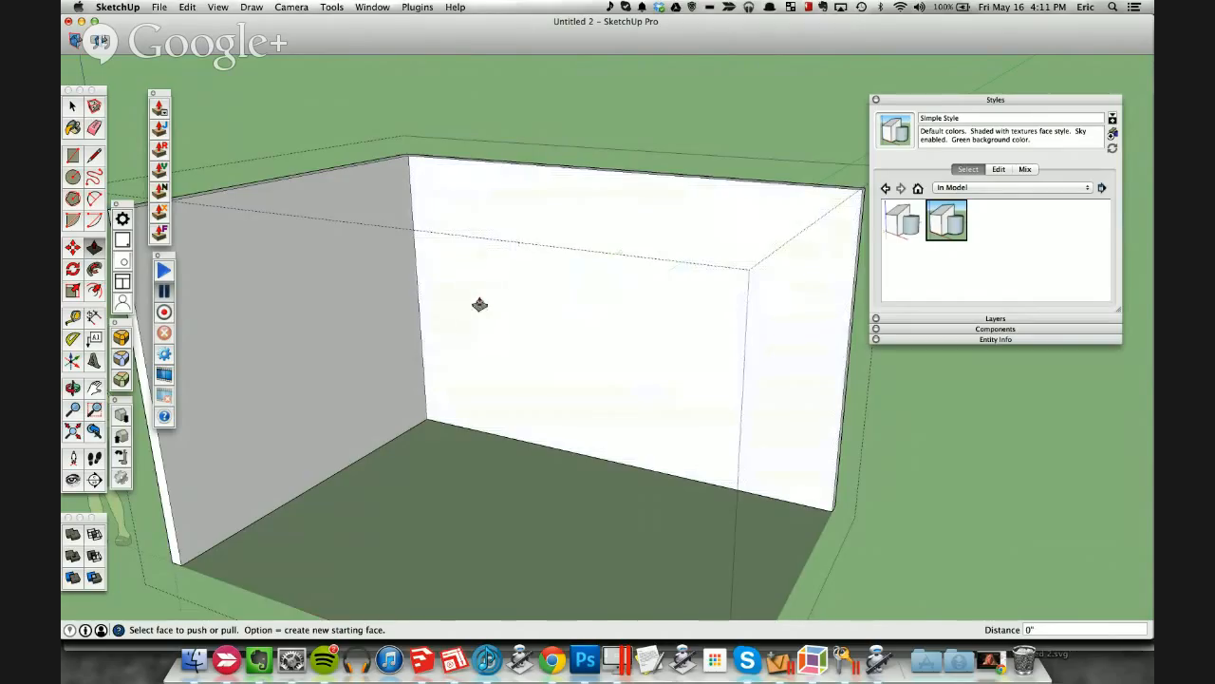
# Step: Measure the height of the walls along the inner corner
pyautogui.press('t')
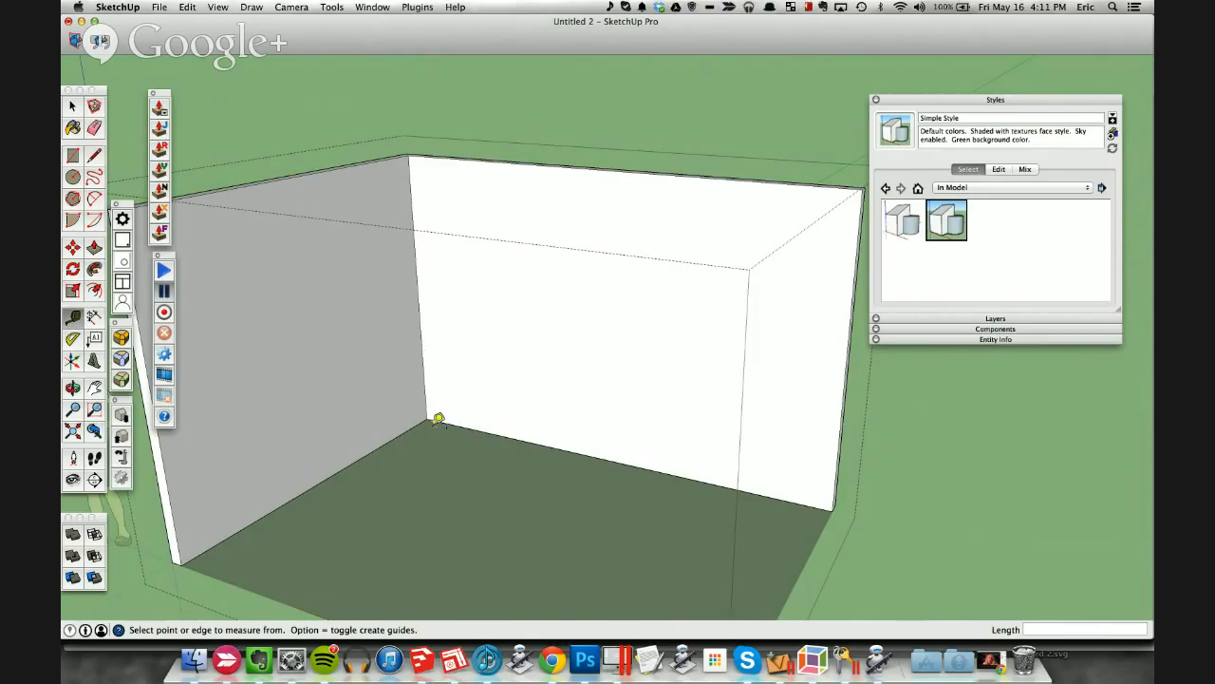
pyautogui.click(434, 414)
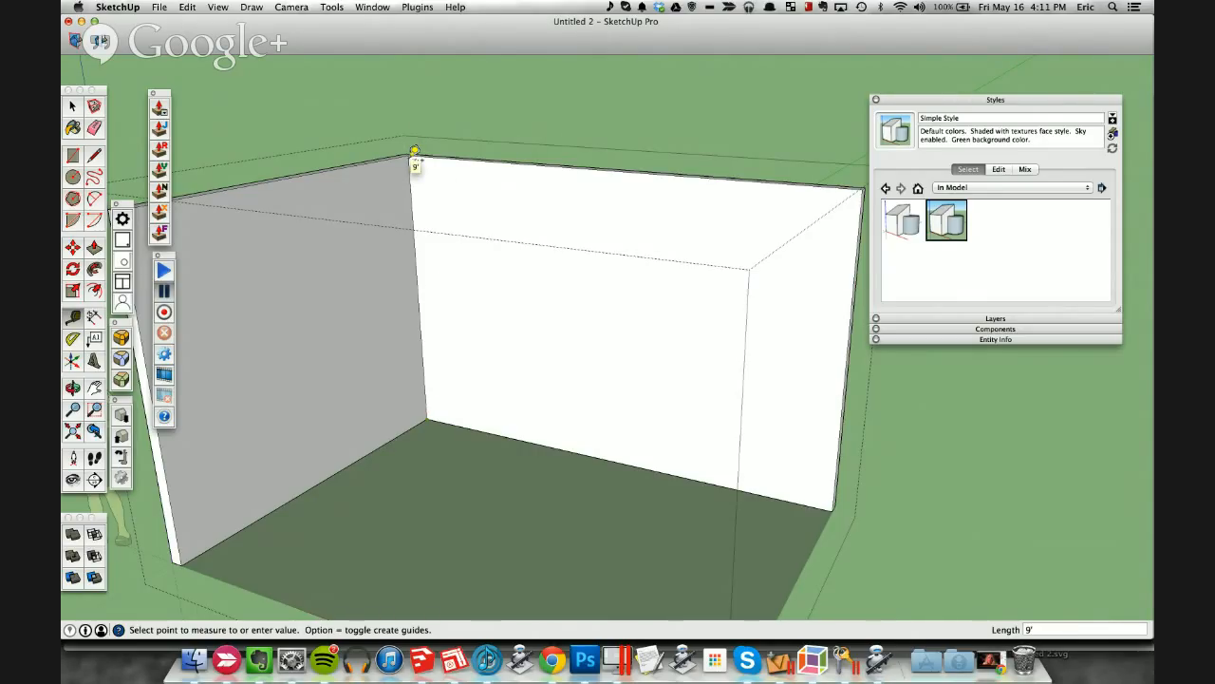
pyautogui.click(415, 152)
# Step: Add a vertical guide on the back wall 48" from the inner corner and a second one 36" farther along
pyautogui.click(417, 197)
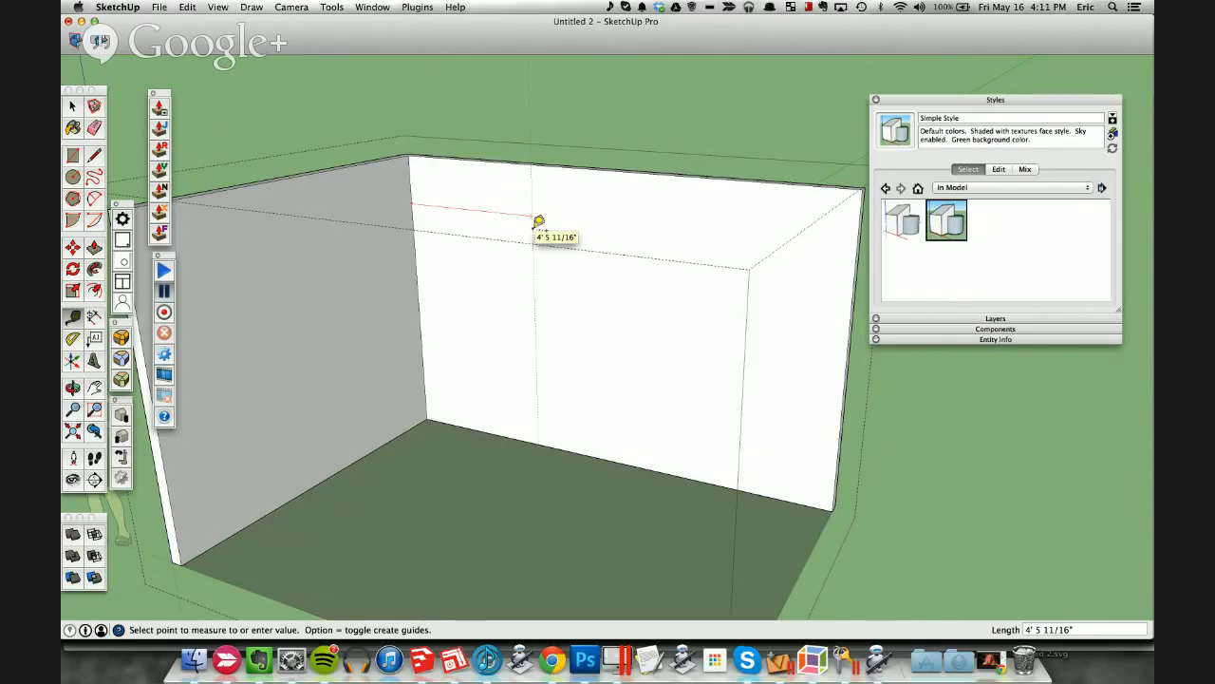
pyautogui.write('48')
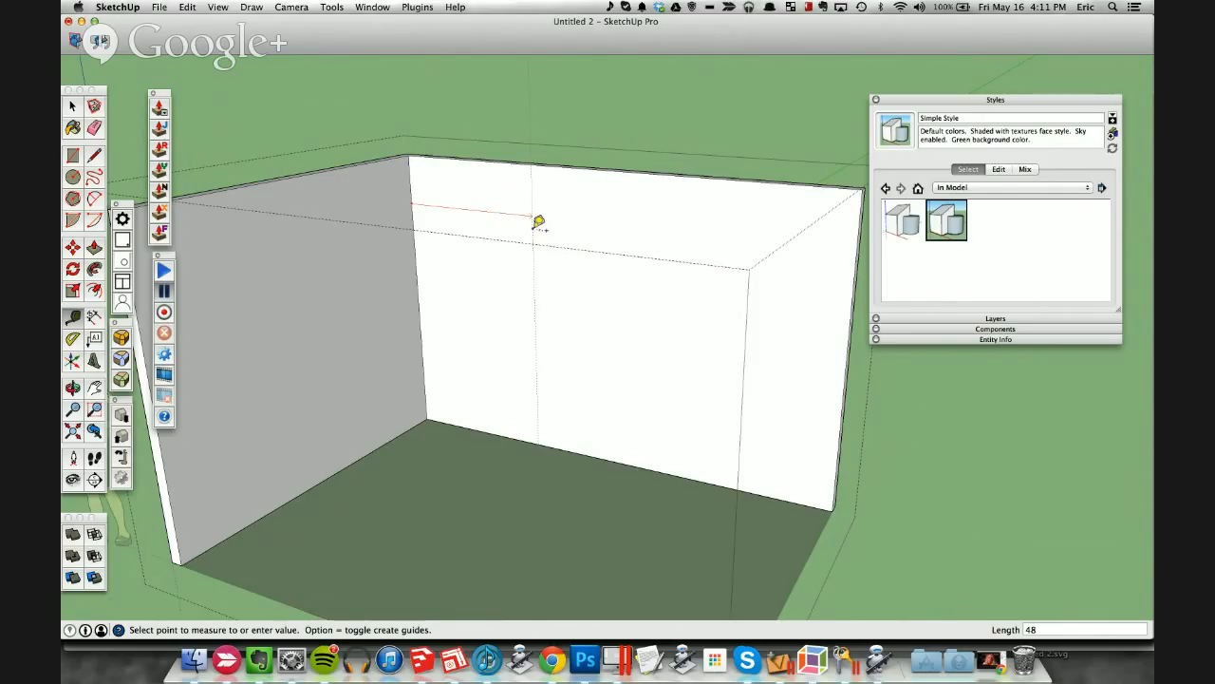
pyautogui.press('Return')
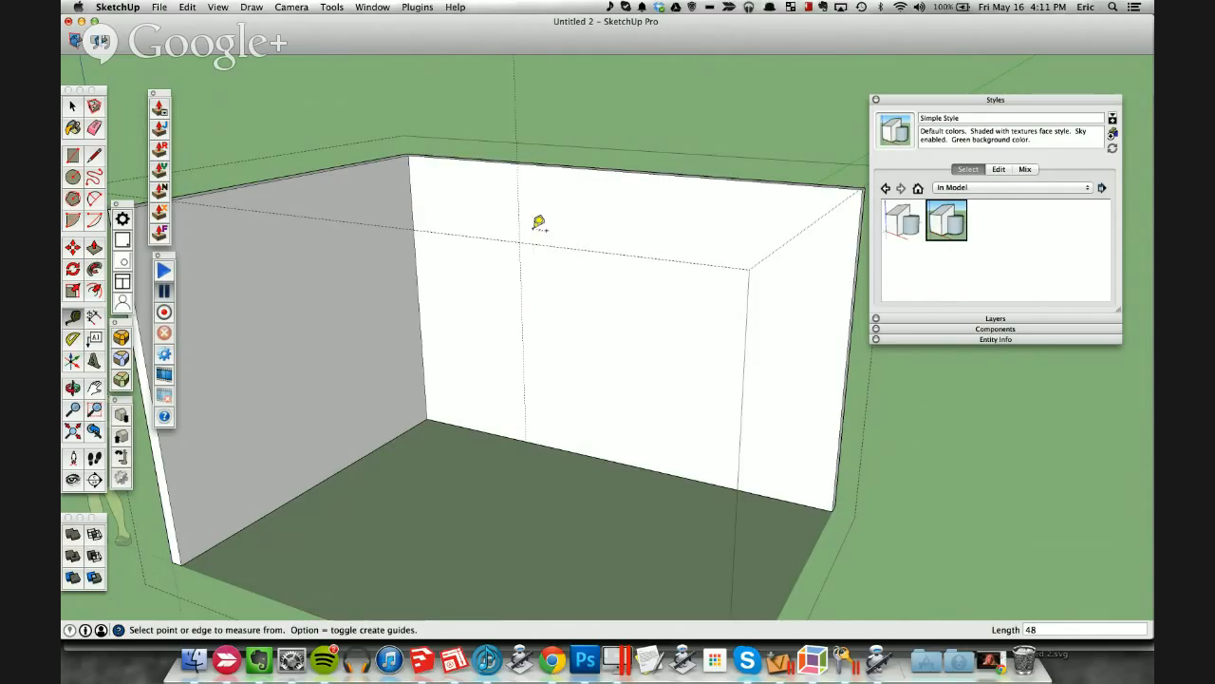
pyautogui.click(528, 281)
pyautogui.write('36')
pyautogui.press('Return')
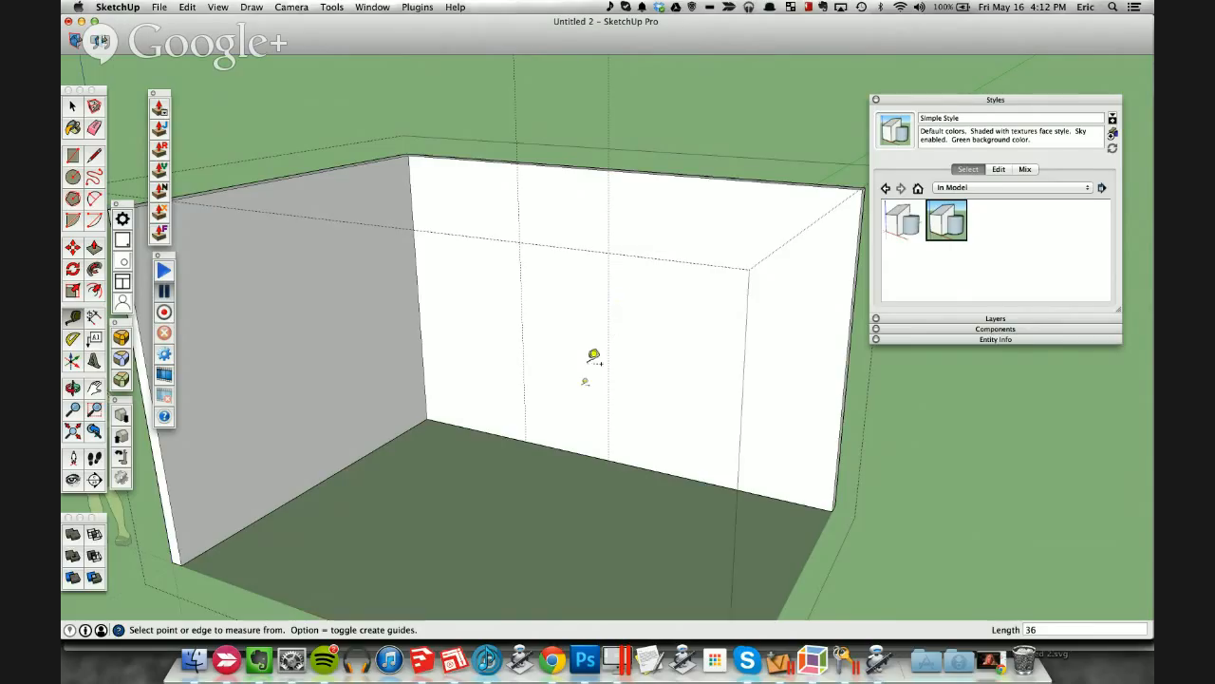
# Step: Add a horizontal guide on the back wall 42" above the floor edge and another 40" above that guide
pyautogui.click(511, 432)
pyautogui.write('42')
pyautogui.press('Return')
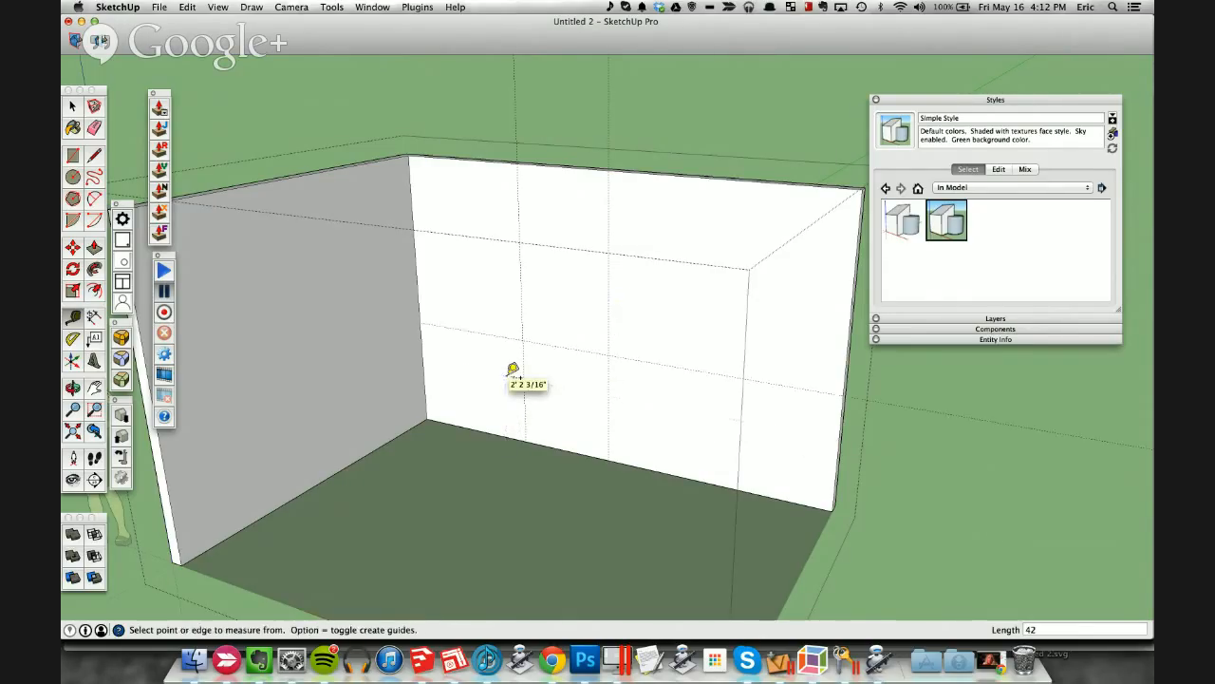
pyautogui.click(585, 350)
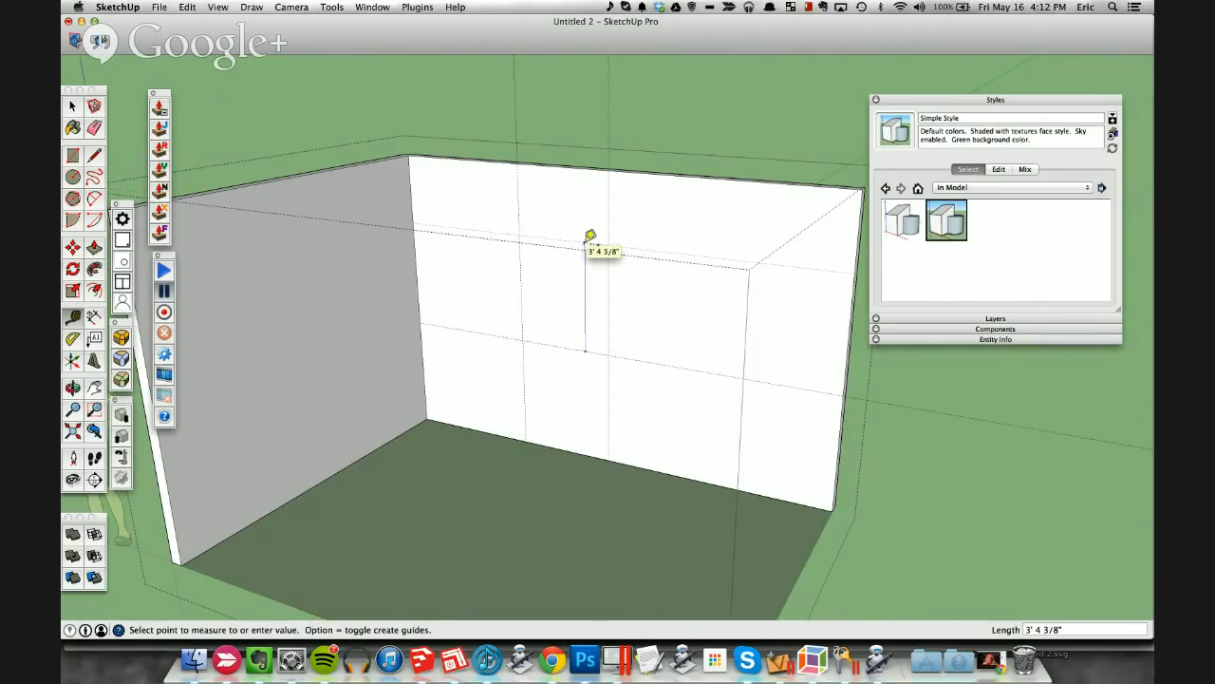
pyautogui.write('40')
pyautogui.press('Return')
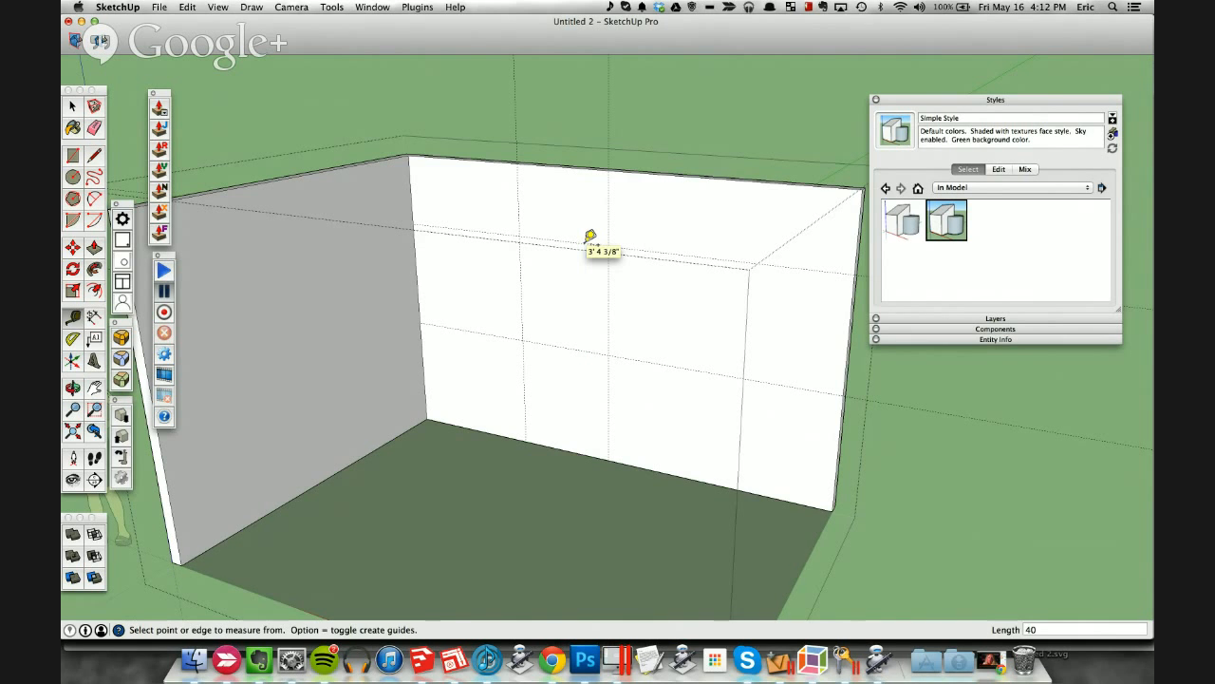
# Step: Draw a rectangle between the guide intersections on the back wall and push it through to cut a window opening
pyautogui.scroll(6, 590, 235)
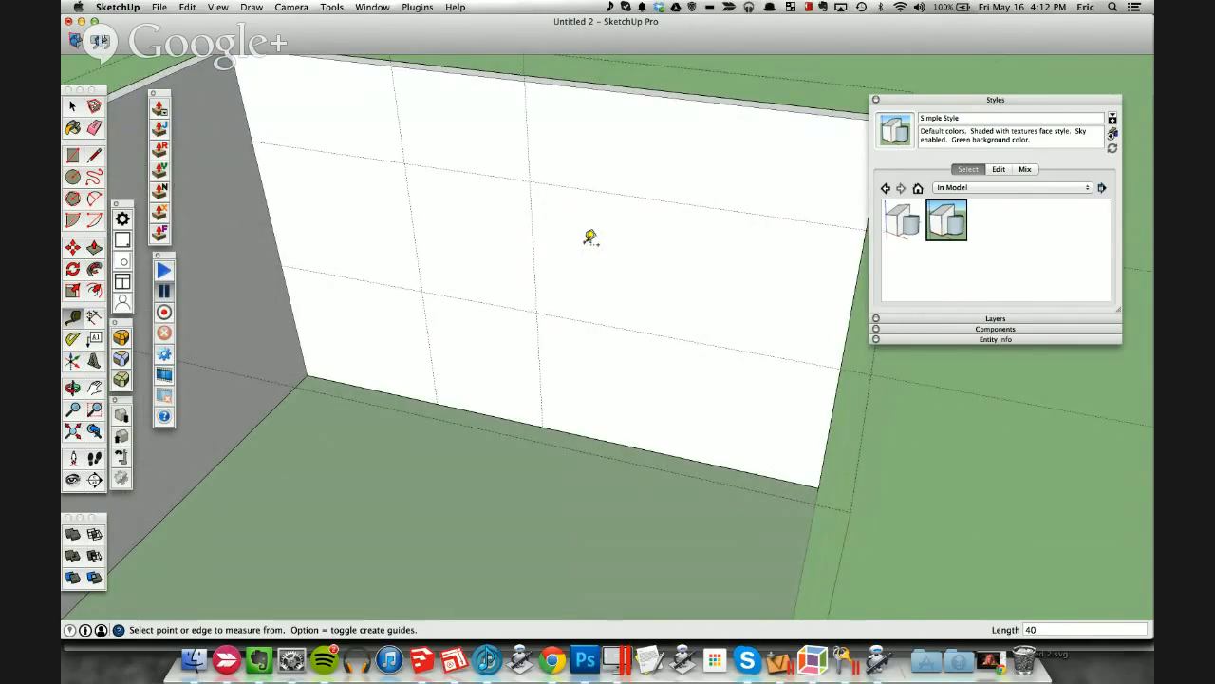
pyautogui.press('r')
pyautogui.click(406, 162)
pyautogui.click(537, 310)
pyautogui.press('p')
pyautogui.doubleClick(473, 252)
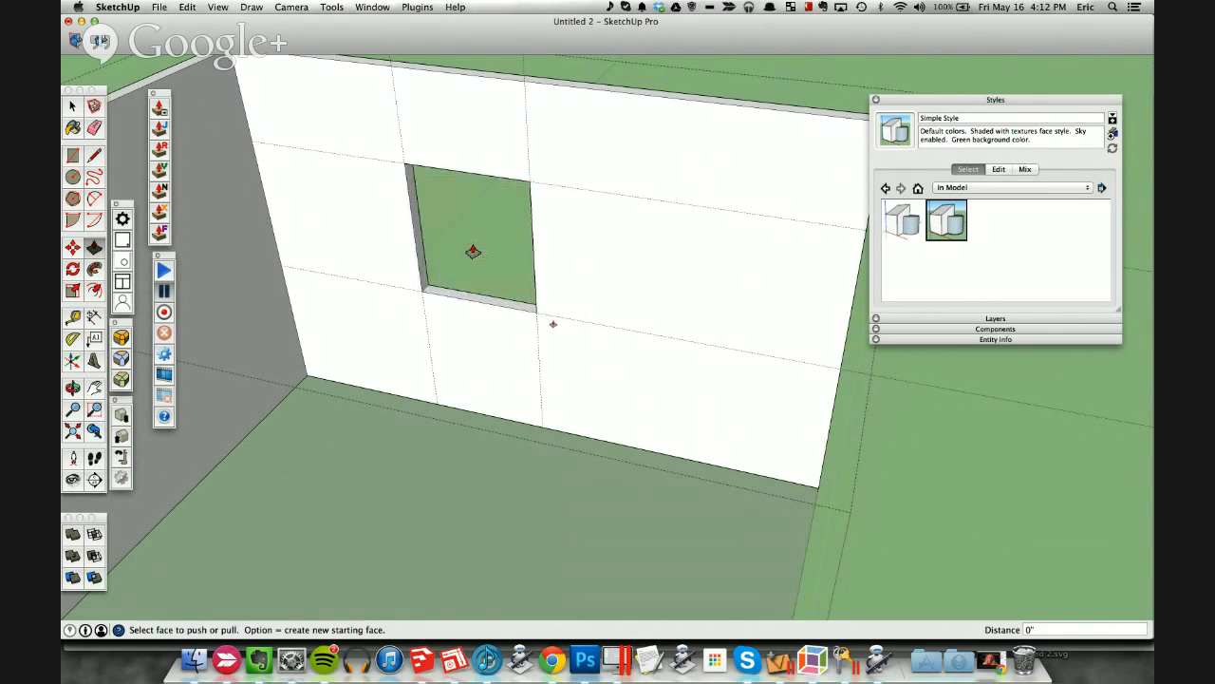
# Step: Widen the window opening by pushing its side face farthest from the wall corner outward 2'
pyautogui.moveTo(573, 342); pyautogui.dragTo(574, 343, button='middle')
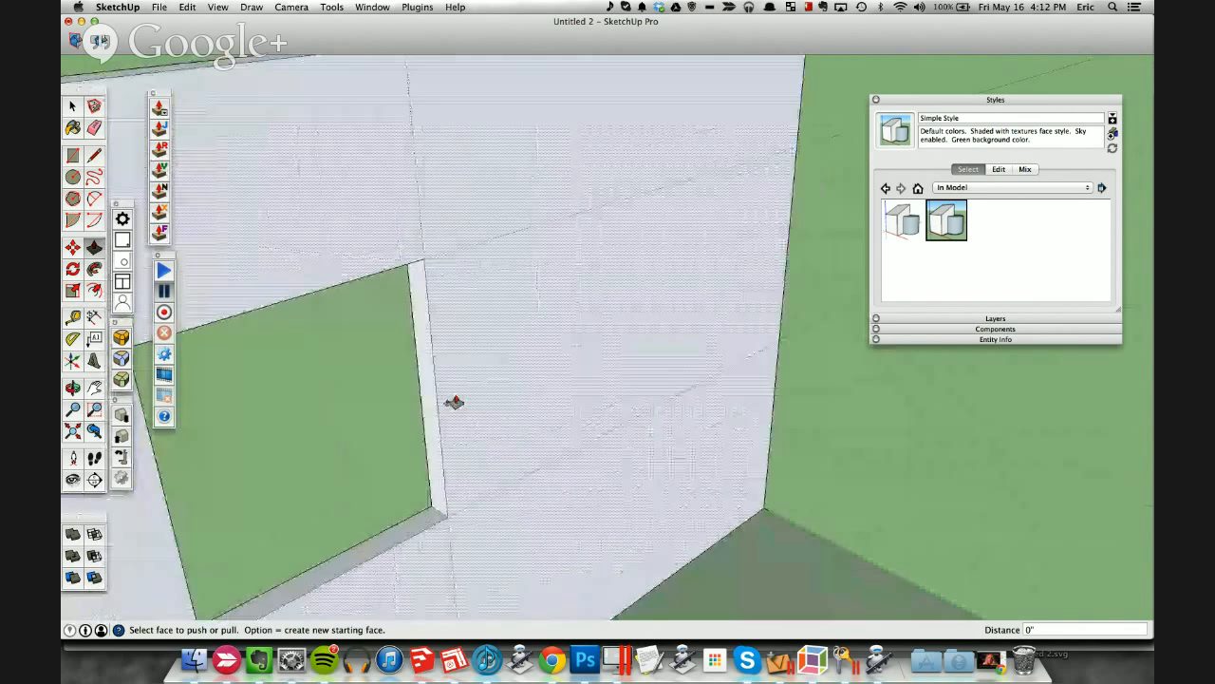
pyautogui.moveTo(427, 412); pyautogui.dragTo(582, 374)
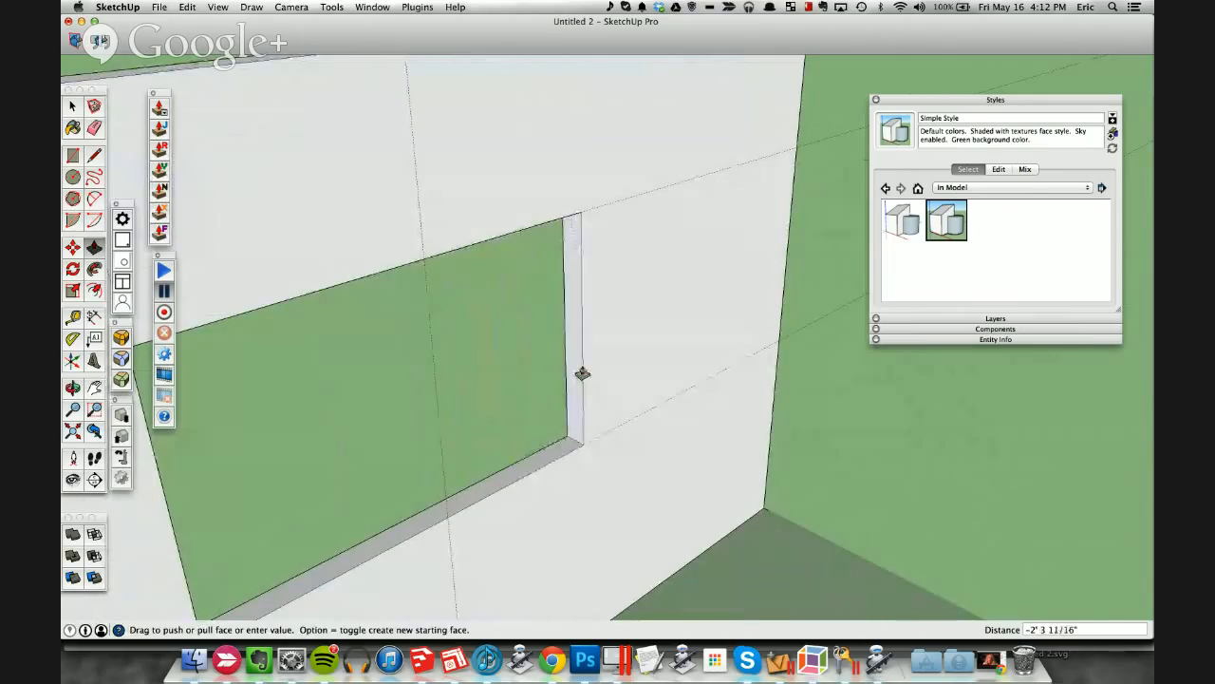
pyautogui.write('2')
pyautogui.press('Return')
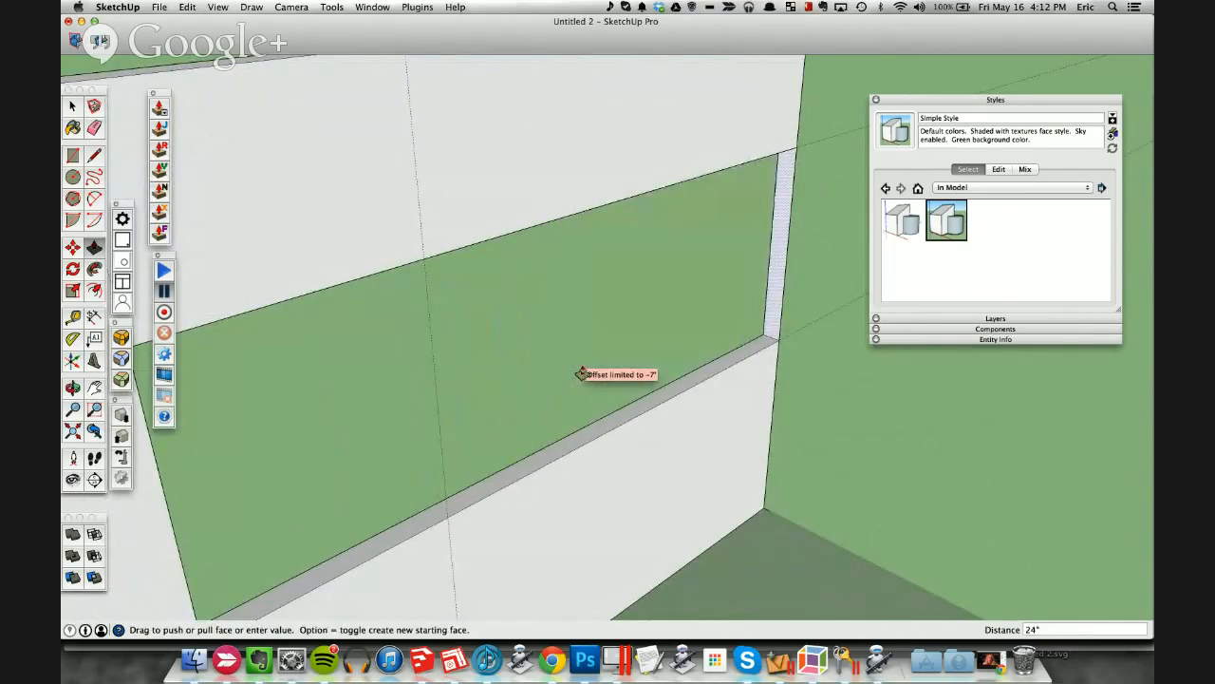
pyautogui.write('2')
pyautogui.press('Return')
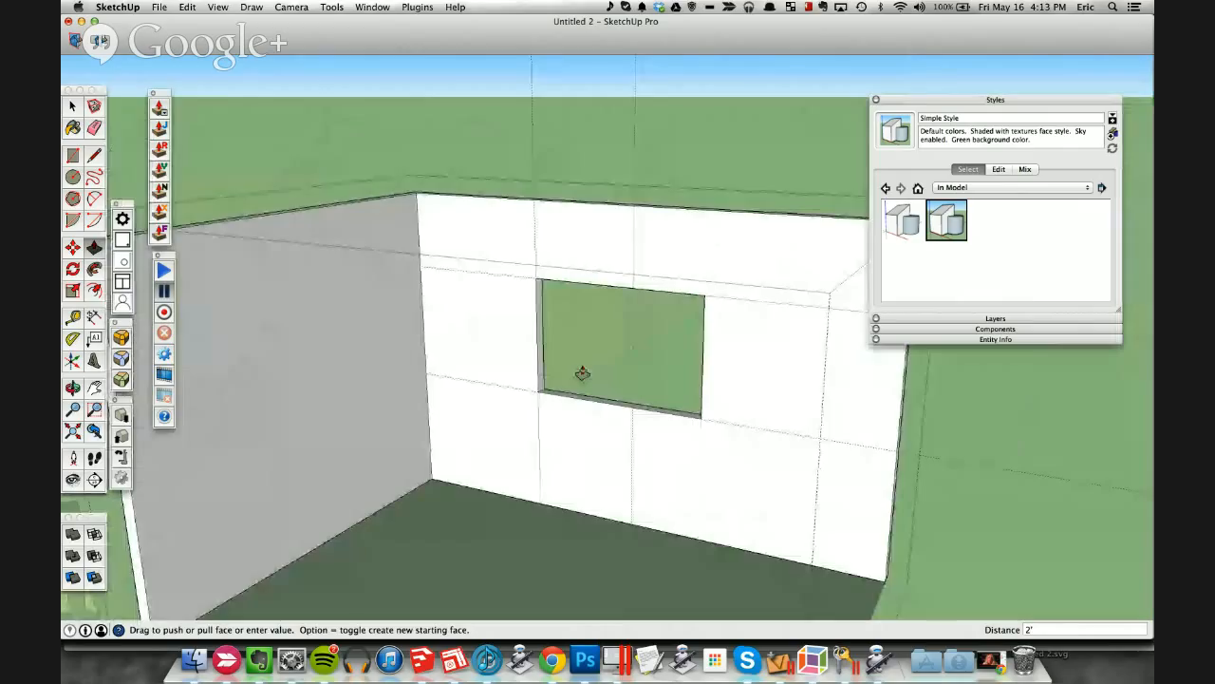
# Step: Collapse the style settings and close the wall group
pyautogui.click(981, 101)
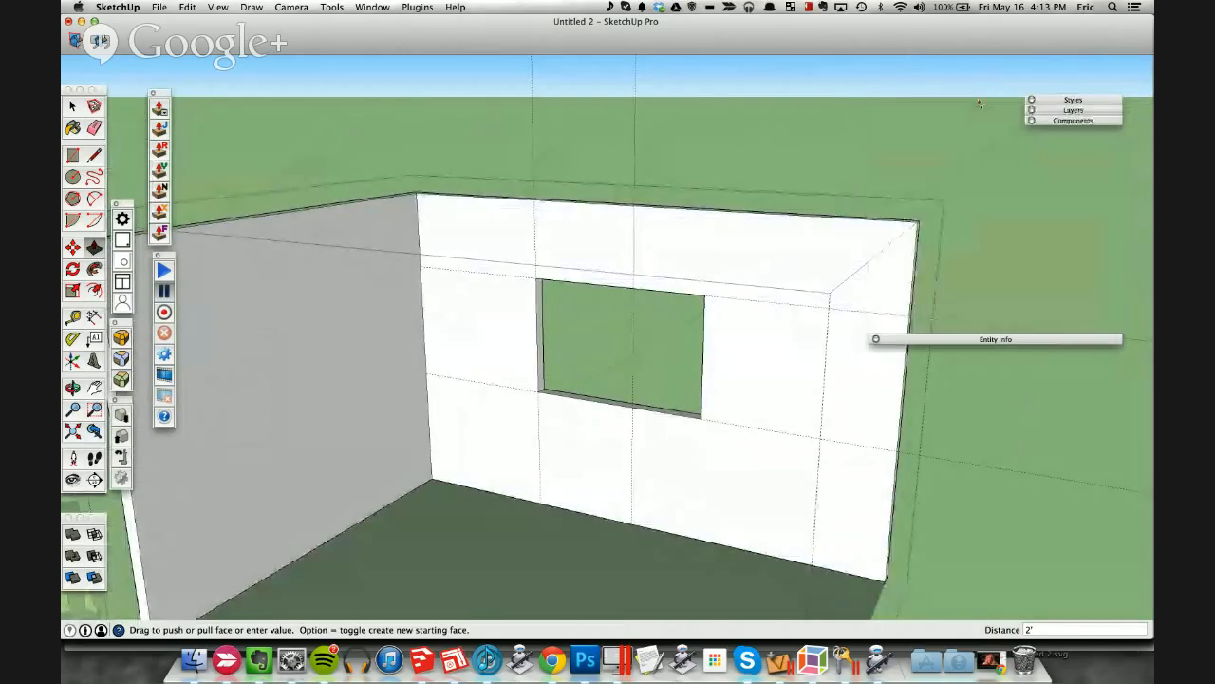
pyautogui.press('space')
pyautogui.click(829, 101)
# Step: Save the model to the Desktop as a SketchUp file, with the person's first name as the file name
pyautogui.press('super+n')
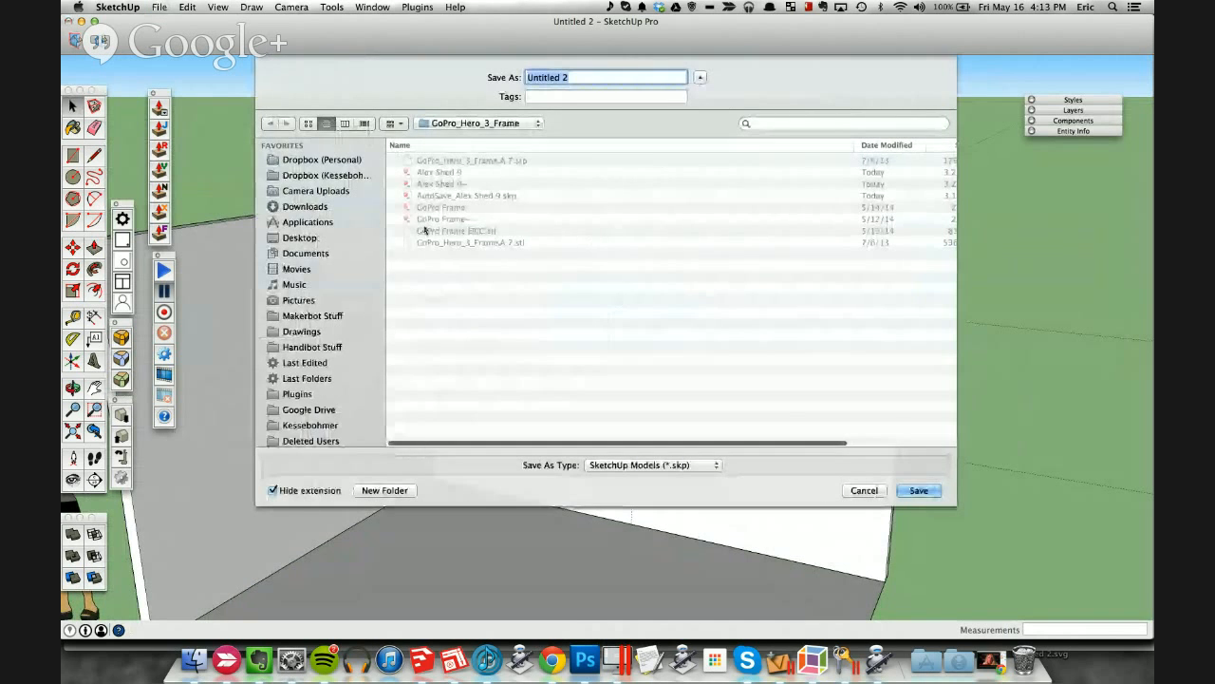
pyautogui.click(353, 238)
pyautogui.write('laurie')
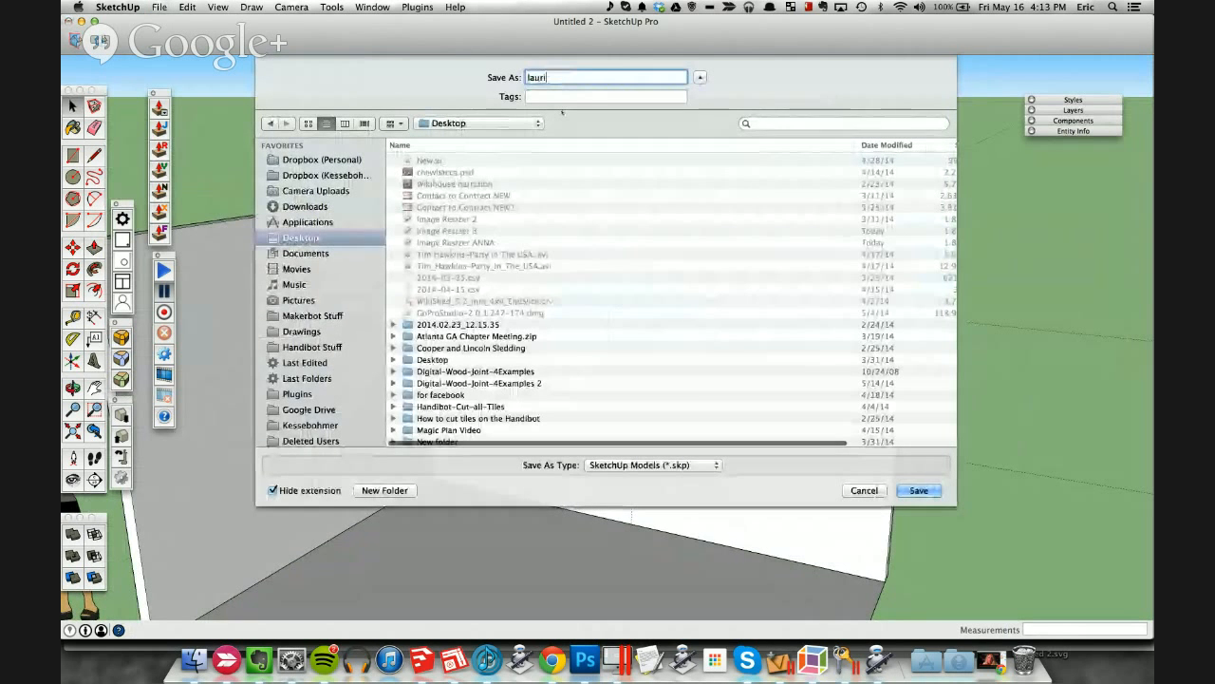
pyautogui.press('Return')
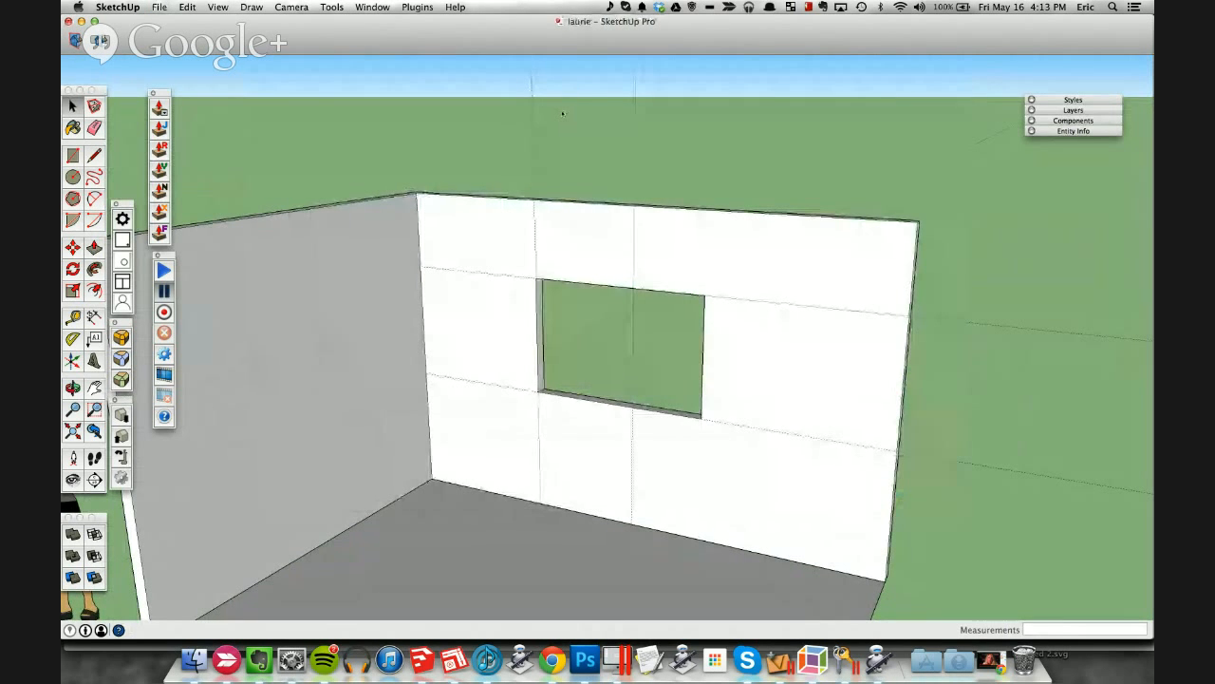
# Step: Delete all the guides from the model
pyautogui.click(187, 7)
pyautogui.click(212, 117)
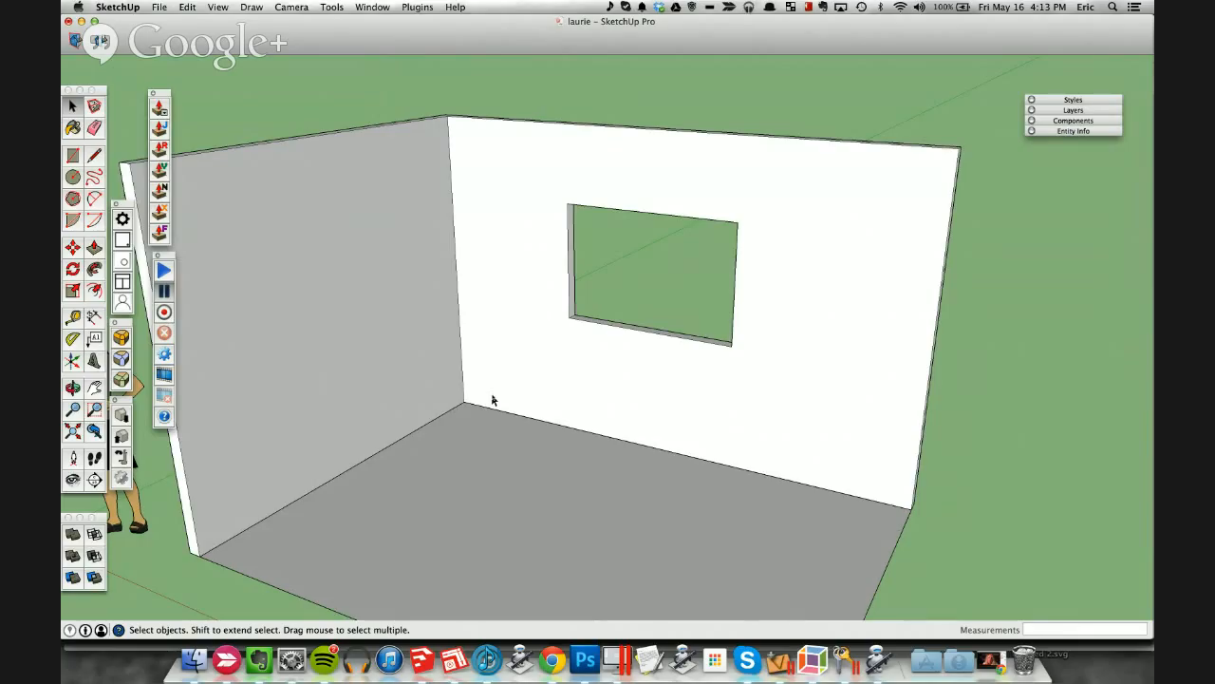
# Step: Open the component browser and show My Collections
pyautogui.click(1083, 121)
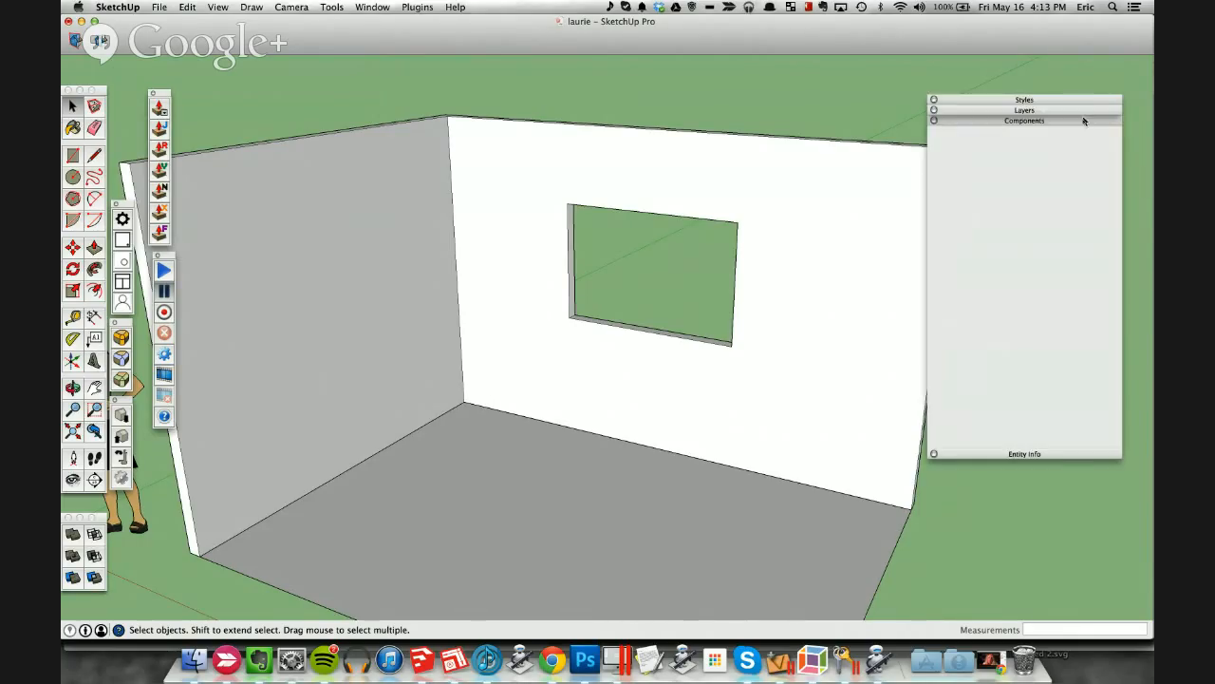
pyautogui.click(986, 210)
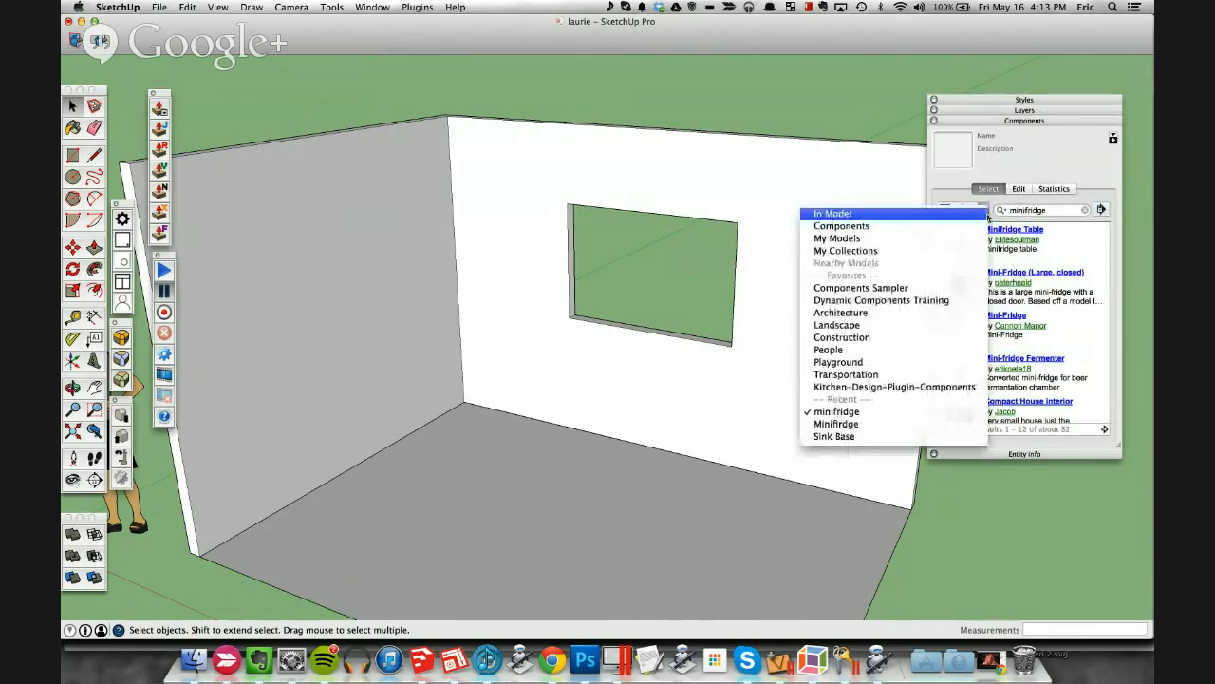
pyautogui.click(936, 252)
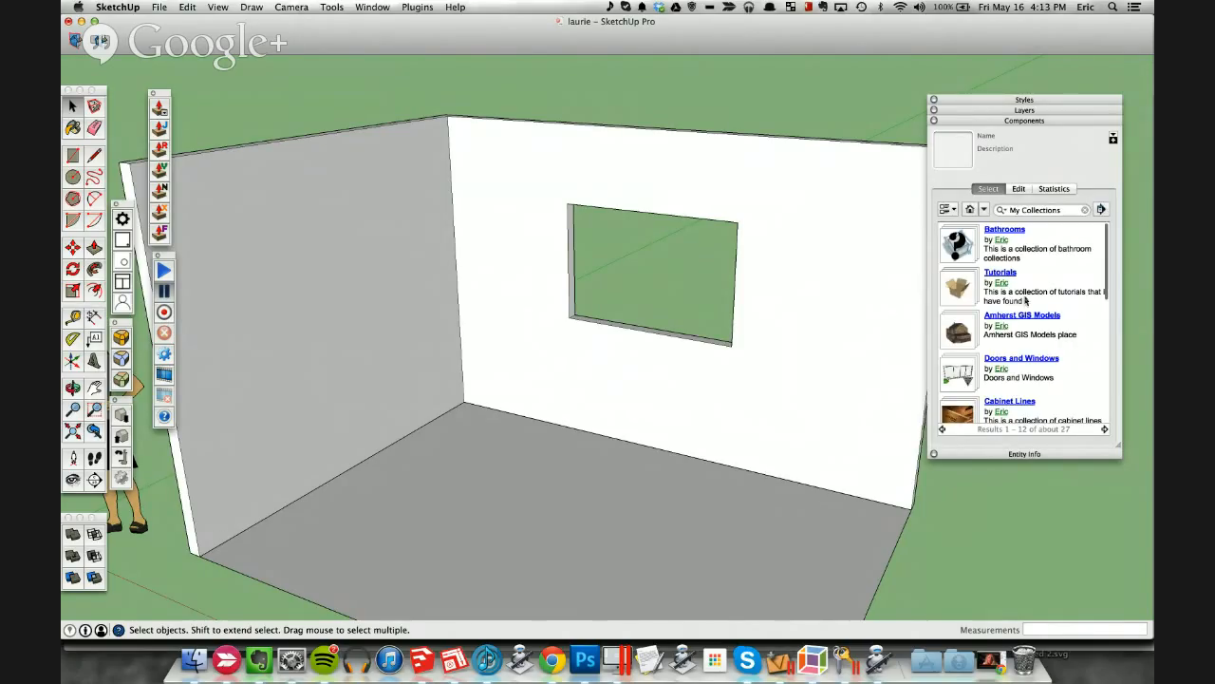
# Step: Search the component library for "jenn air" and look through the results
pyautogui.click(1085, 211)
pyautogui.write('jenn air')
pyautogui.press('Return')
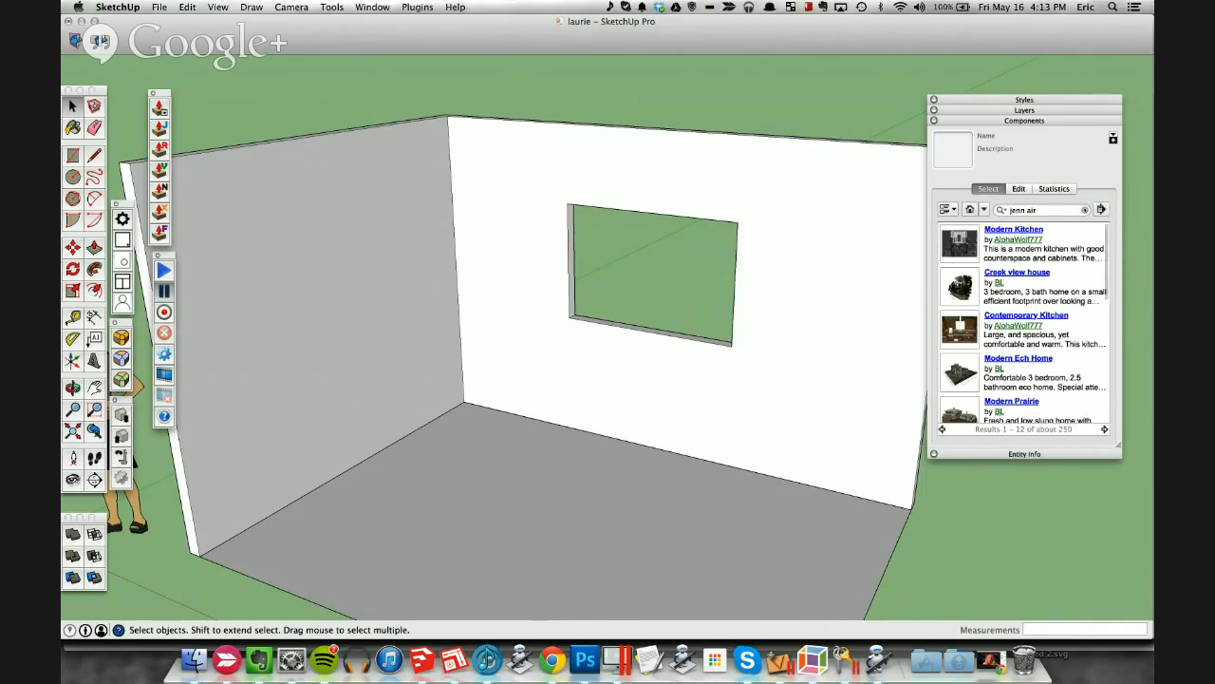
pyautogui.scroll(-5, 1067, 273)
pyautogui.scroll(-3, 1065, 271)
pyautogui.scroll(10, 1063, 269)
# Step: Refine the component search to "jenn air range"
pyautogui.click(1071, 213)
pyautogui.write('range')
pyautogui.press('Return')
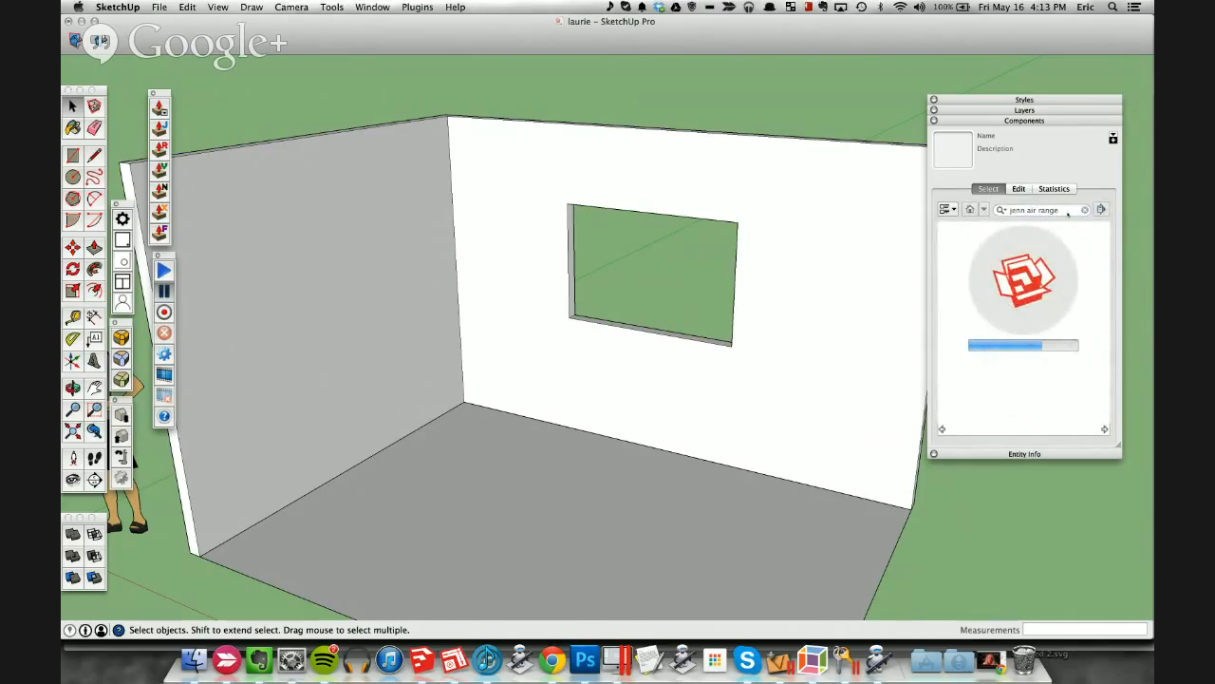
# Step: Search the component library for "sub zero" and place the Sub Zero BI42-S side-by-side fridge on the room floor
pyautogui.scroll(-8, 1102, 241)
pyautogui.click(1084, 210)
pyautogui.write('sub zero')
pyautogui.press('Return')
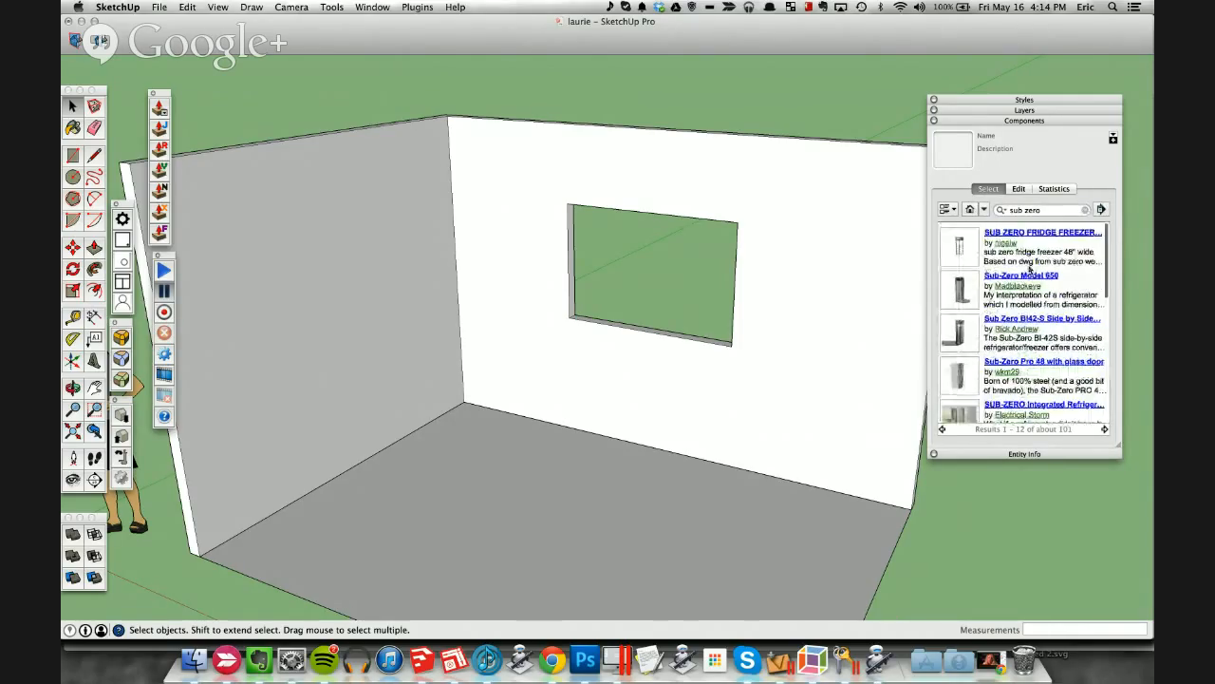
pyautogui.click(960, 328)
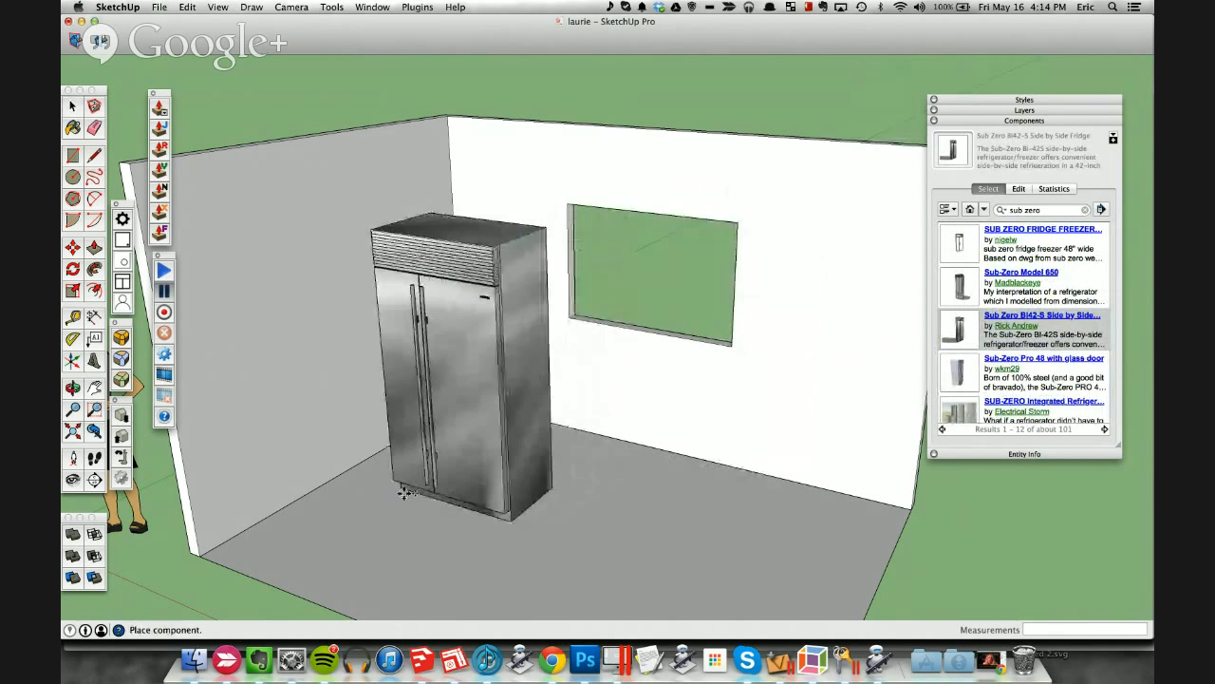
pyautogui.click(391, 492)
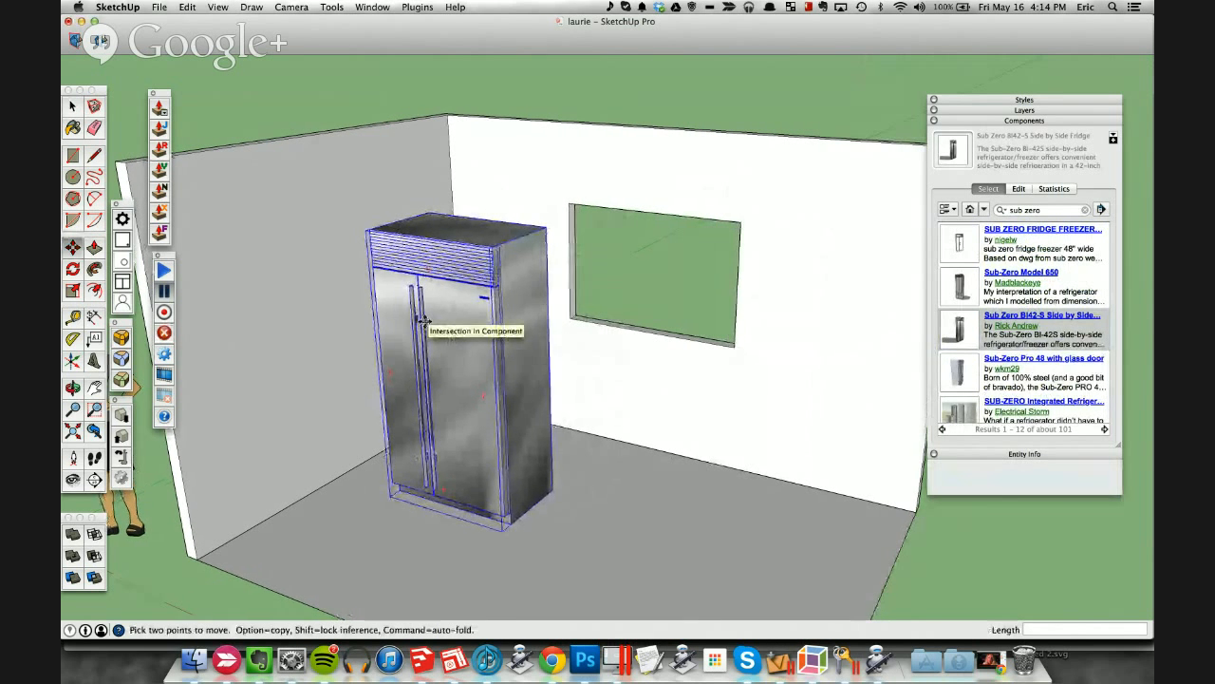
# Step: Rotate the refrigerator -90 degrees about its vertical axis
pyautogui.moveTo(411, 229); pyautogui.dragTo(414, 216, button='middle')
pyautogui.click(401, 135)
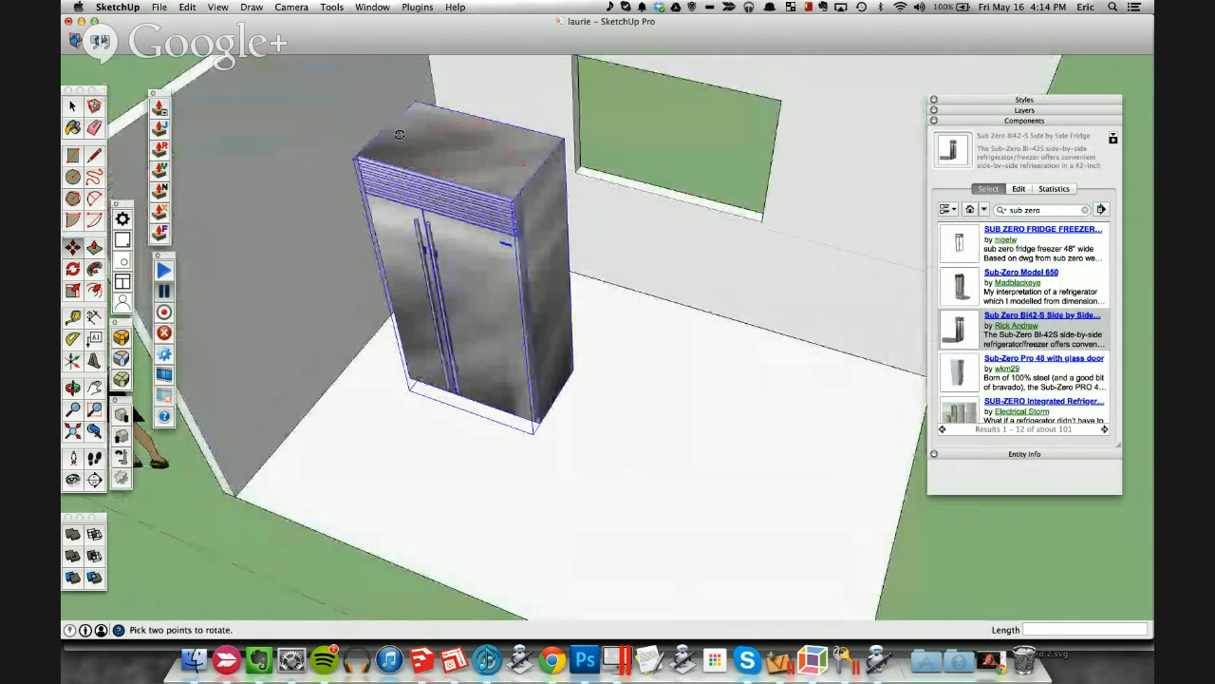
pyautogui.click(419, 179)
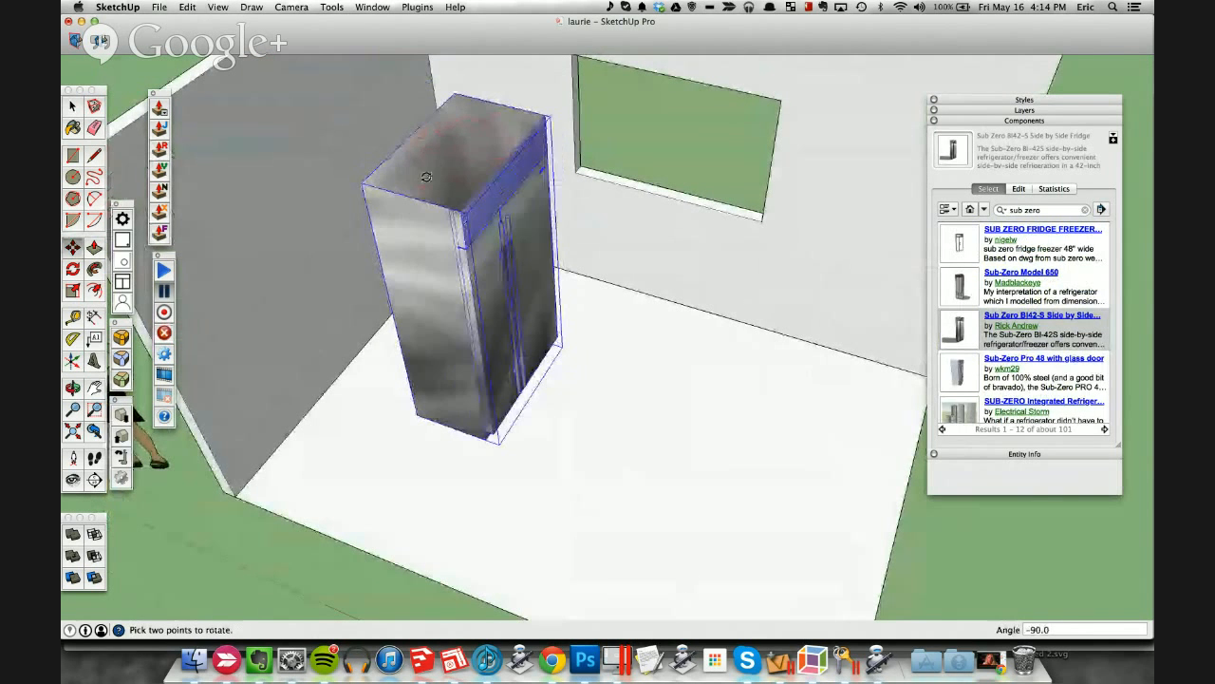
# Step: Move the refrigerator by its base corner to the open end of the windowless wall and deselect it
pyautogui.click(420, 408)
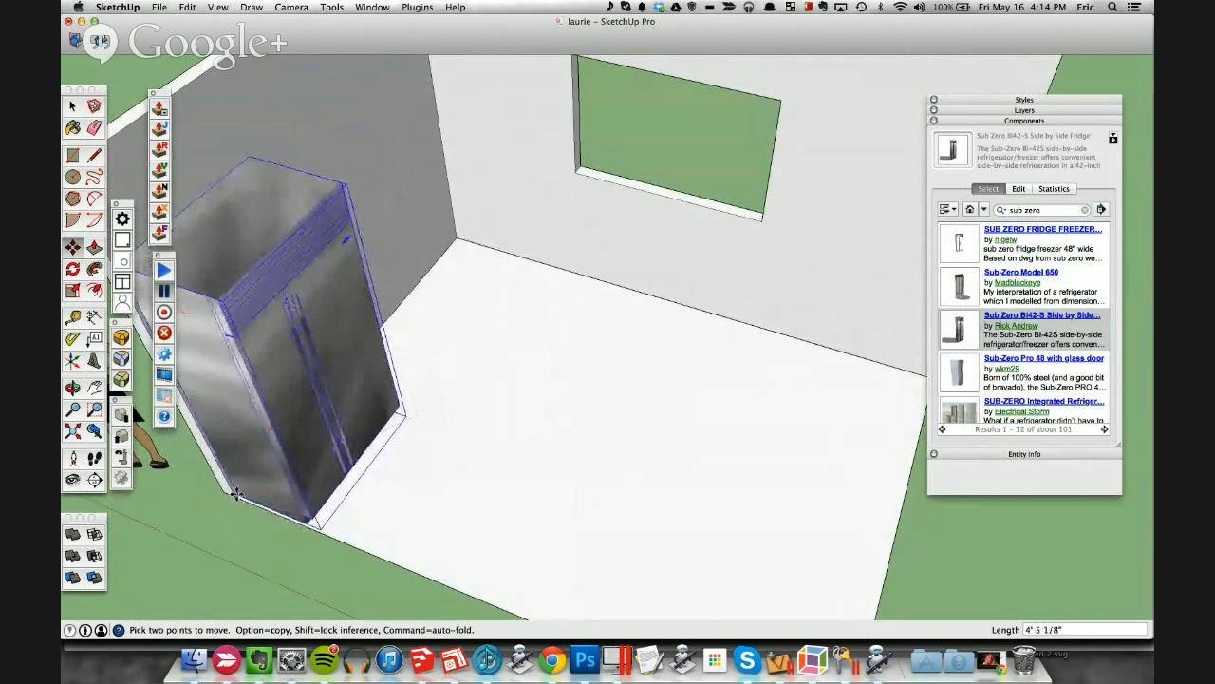
pyautogui.moveTo(238, 493); pyautogui.dragTo(583, 445, button='middle')
pyautogui.click(585, 461)
pyautogui.press('space')
pyautogui.click(368, 152)
pyautogui.moveTo(368, 153); pyautogui.dragTo(854, 229, button='middle')
# Step: Search the component library for "dishwasher" and place the Thermador 24" Dishwasher on the floor beside the window wall
pyautogui.click(1084, 209)
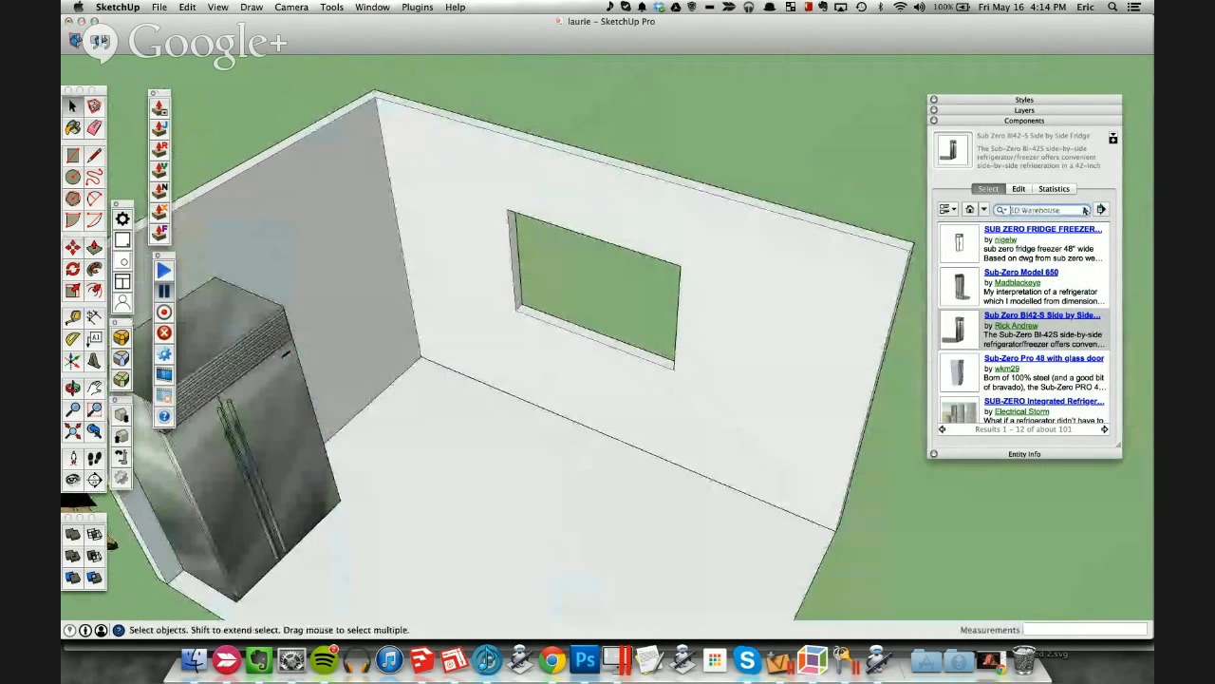
pyautogui.write('dishwahs')
pyautogui.write('er')
pyautogui.press('Return')
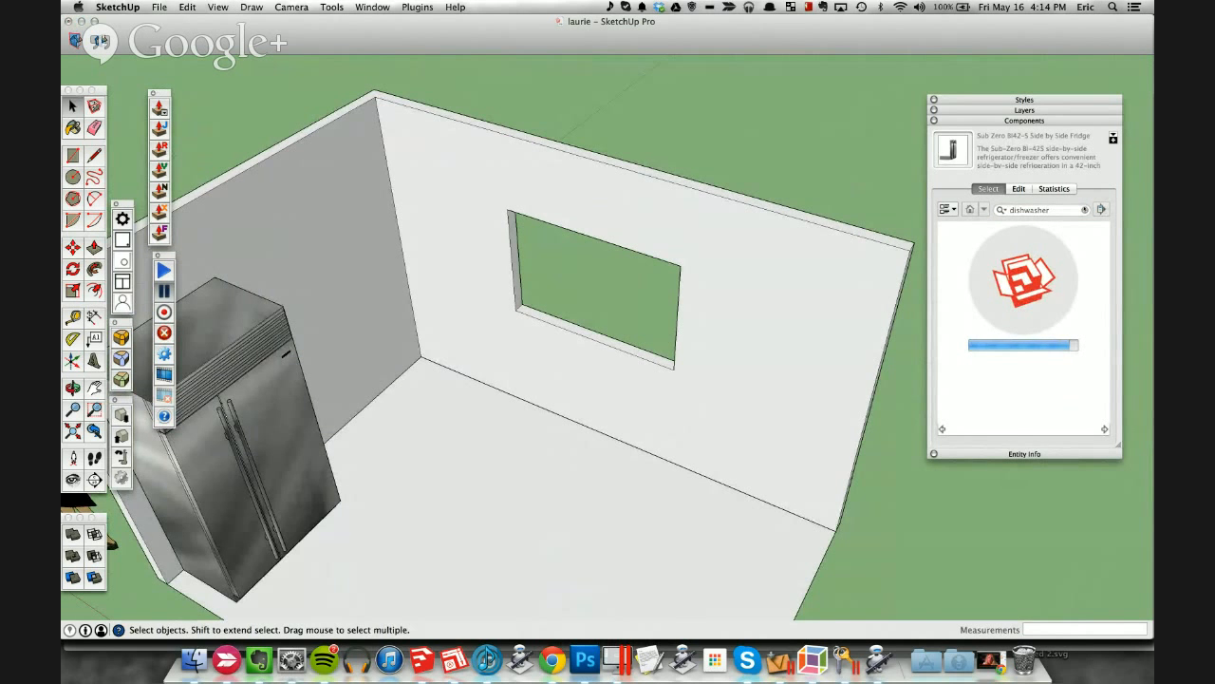
pyautogui.click(959, 372)
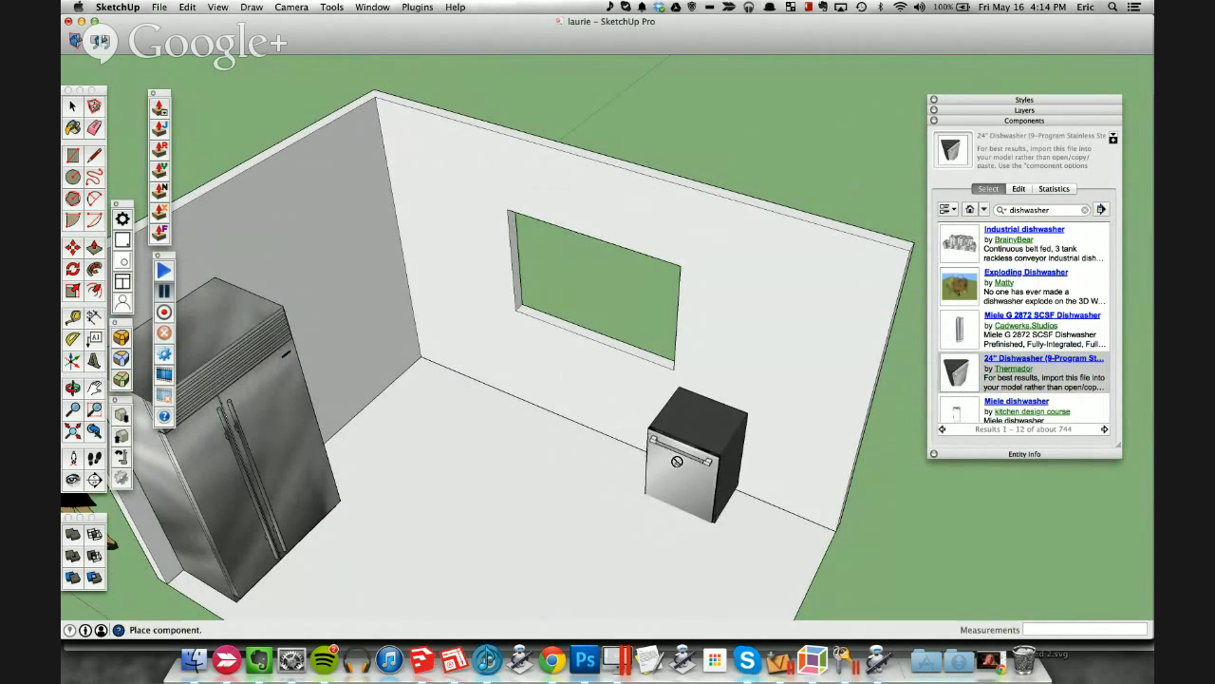
pyautogui.click(695, 482)
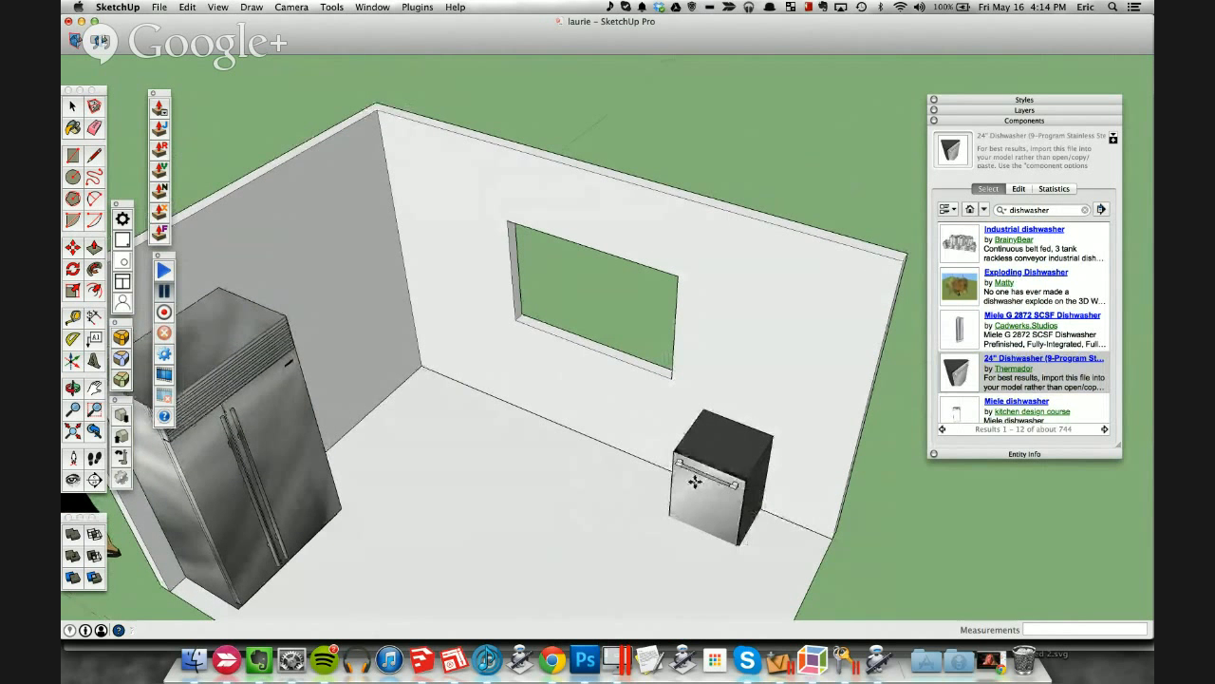
pyautogui.press('space')
pyautogui.moveTo(787, 550); pyautogui.dragTo(751, 524, button='middle')
pyautogui.scroll(3, 752, 525)
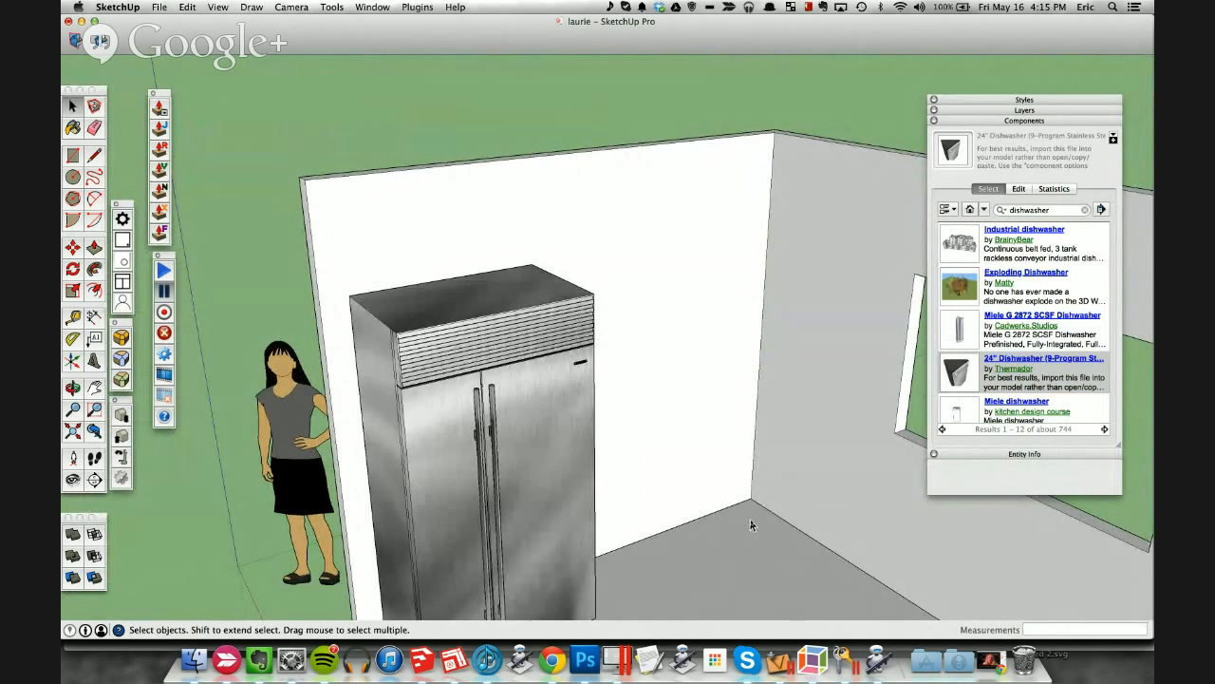
pyautogui.scroll(-3, 750, 525)
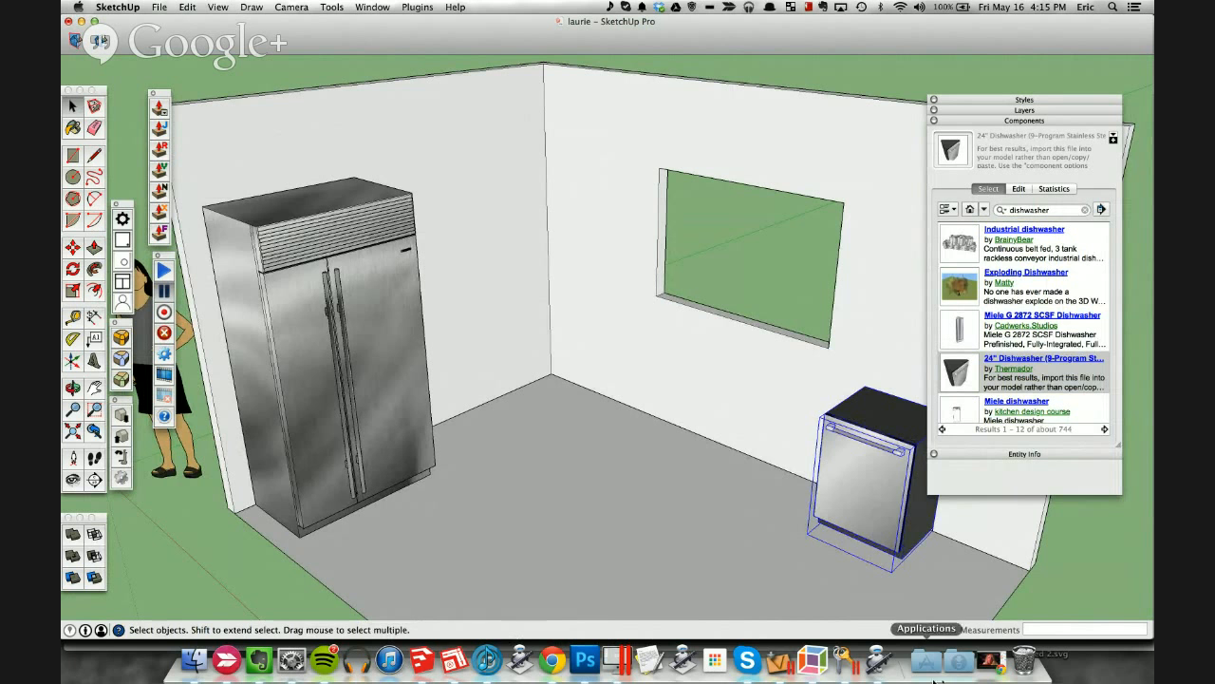
pyautogui.click(988, 657)
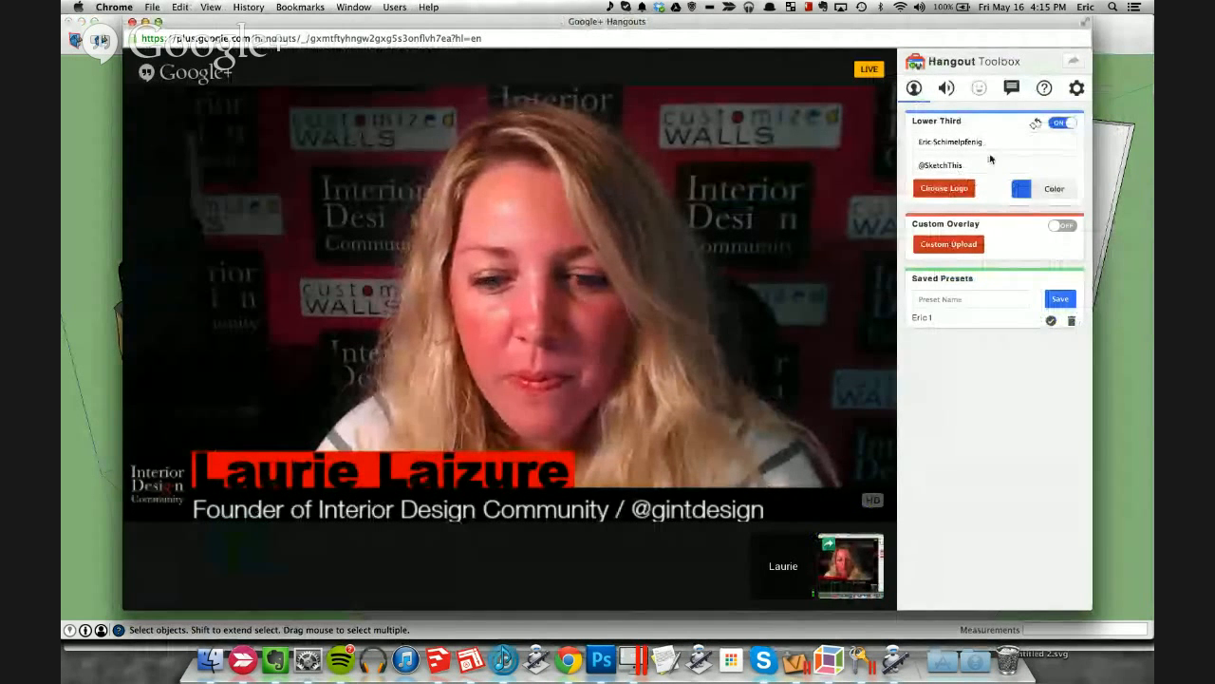
pyautogui.tripleClick(958, 164)
pyautogui.write('www.S')
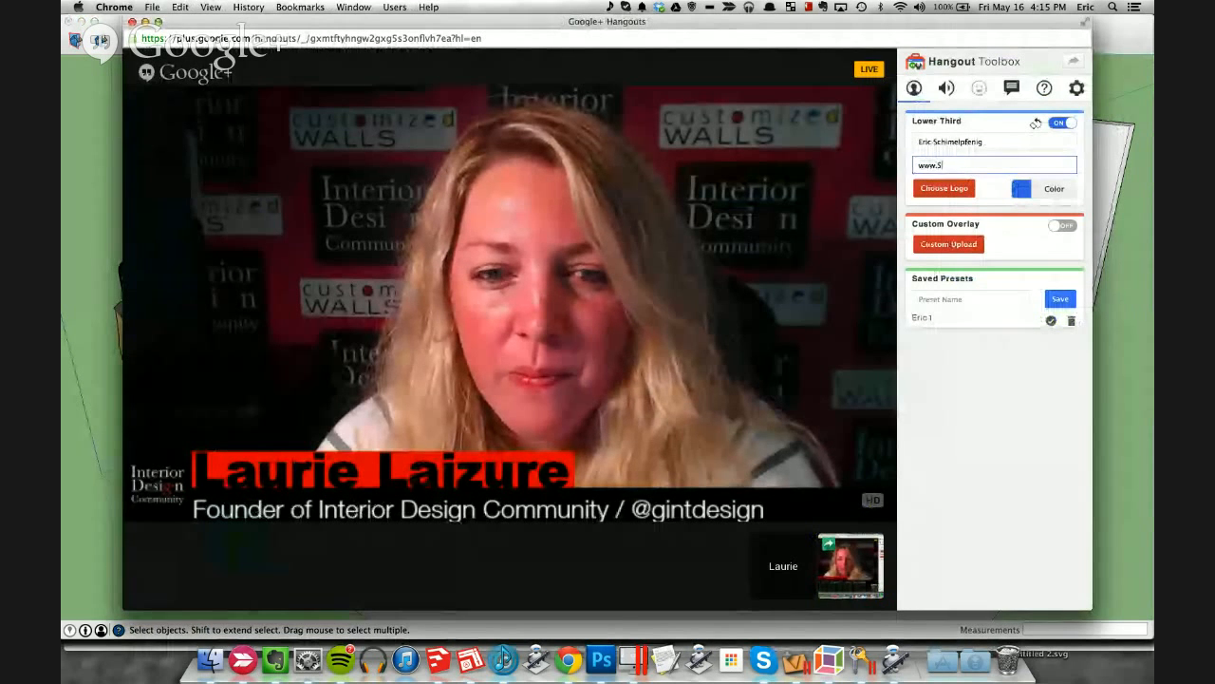
pyautogui.write('ketchThis.net')
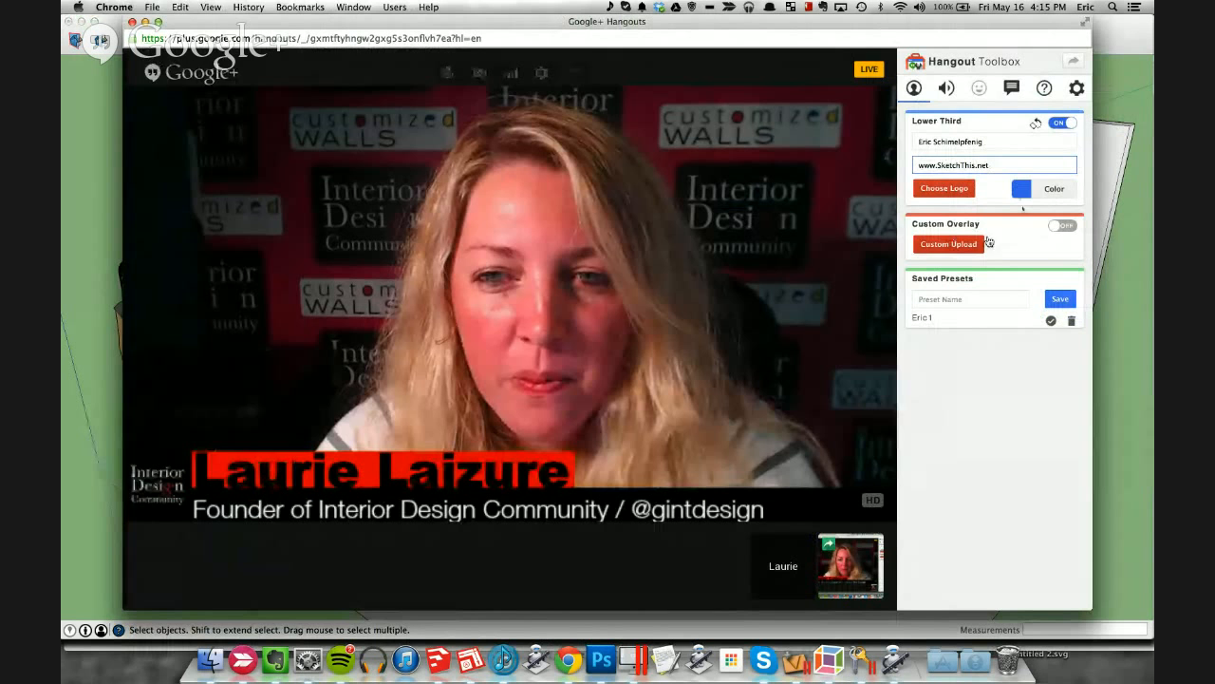
pyautogui.click(1064, 127)
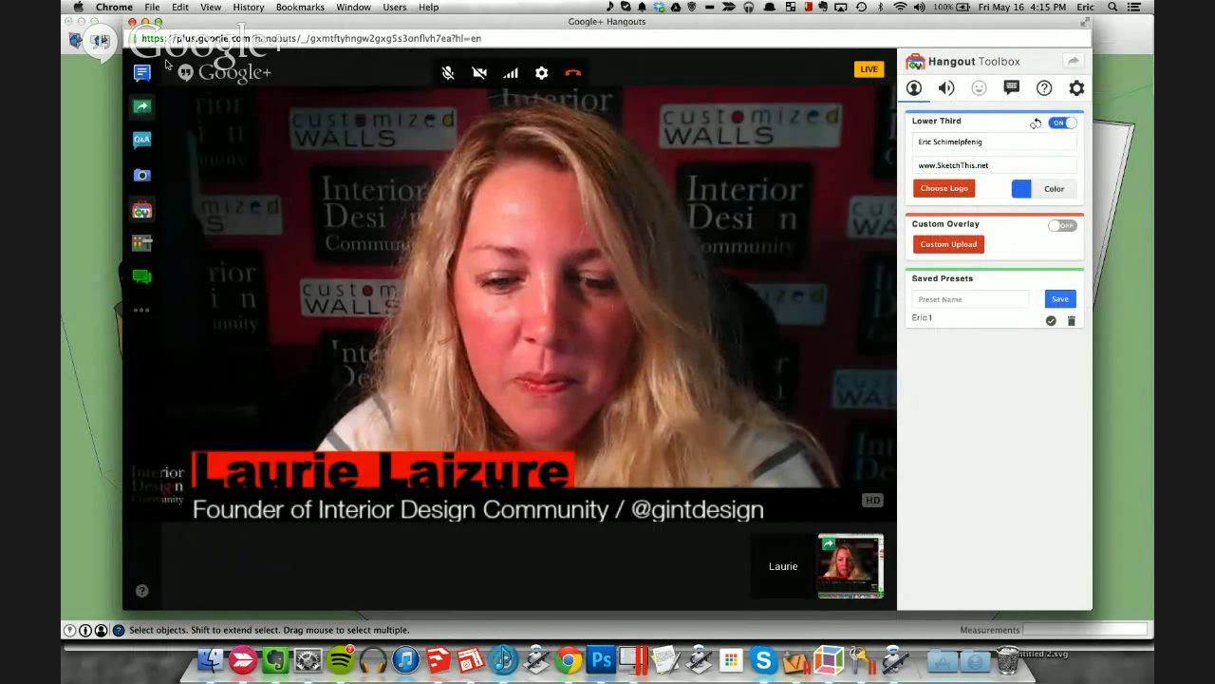
pyautogui.click(145, 22)
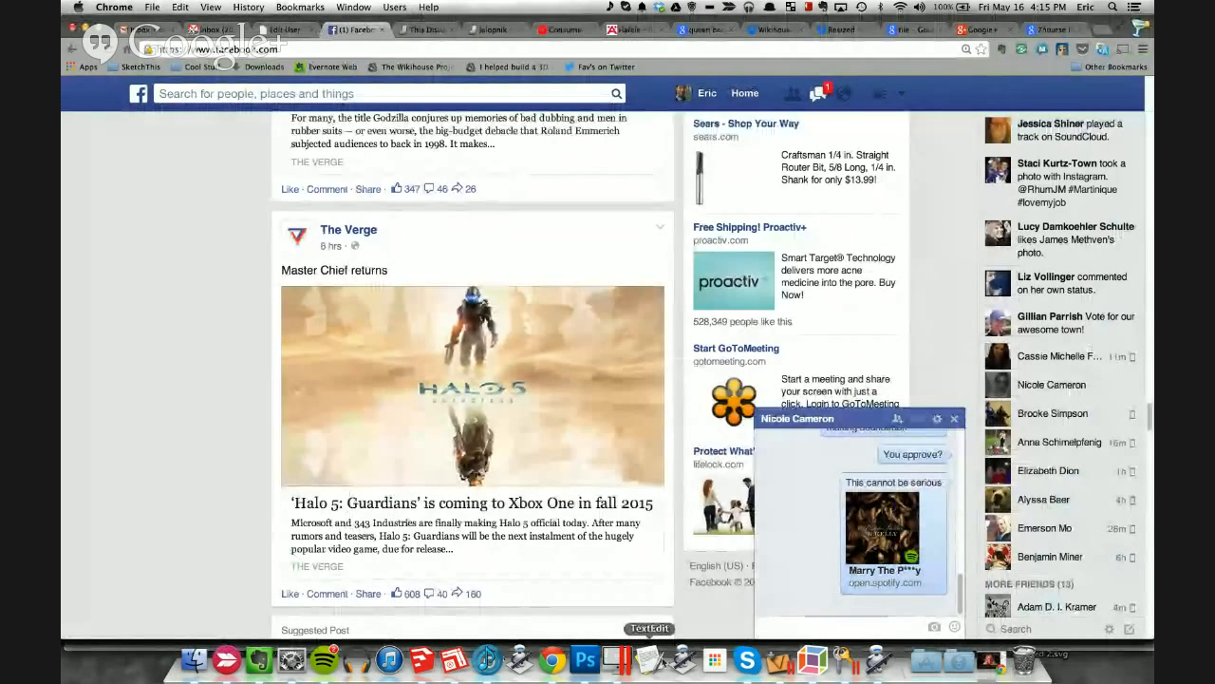
pyautogui.click(423, 660)
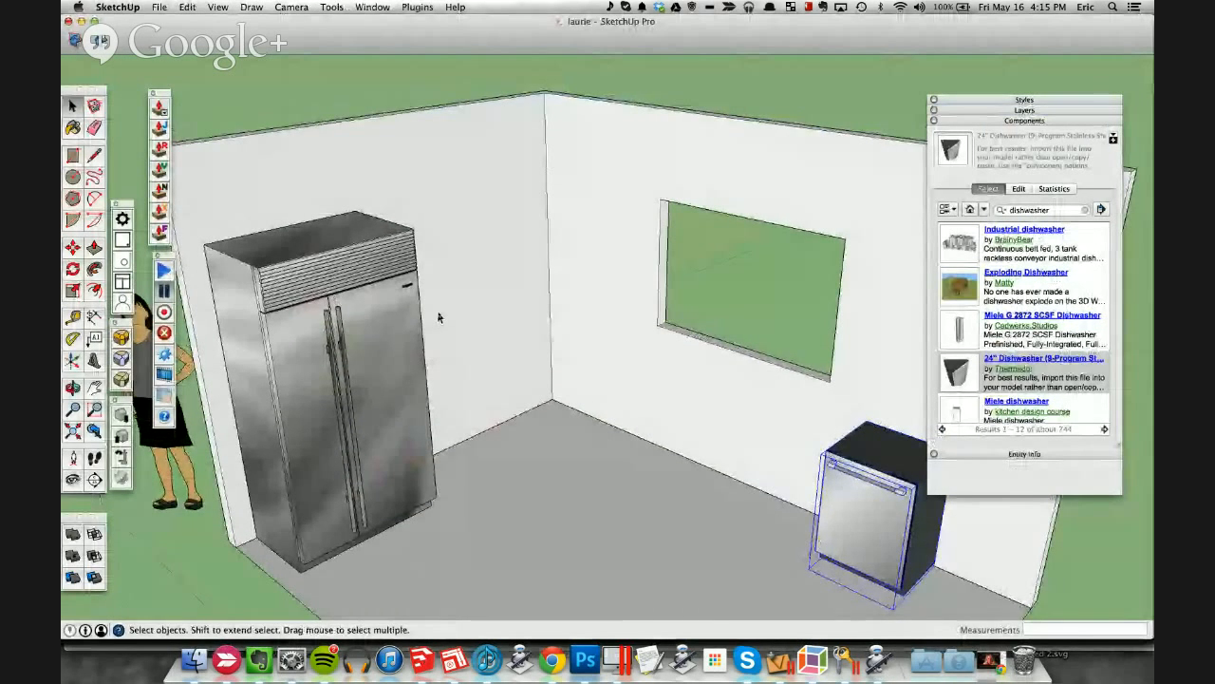
# Step: Close the two unneeded floating plugin toolbars and move the SketchThis toolbar up into the free space
pyautogui.click(156, 98)
pyautogui.click(145, 288)
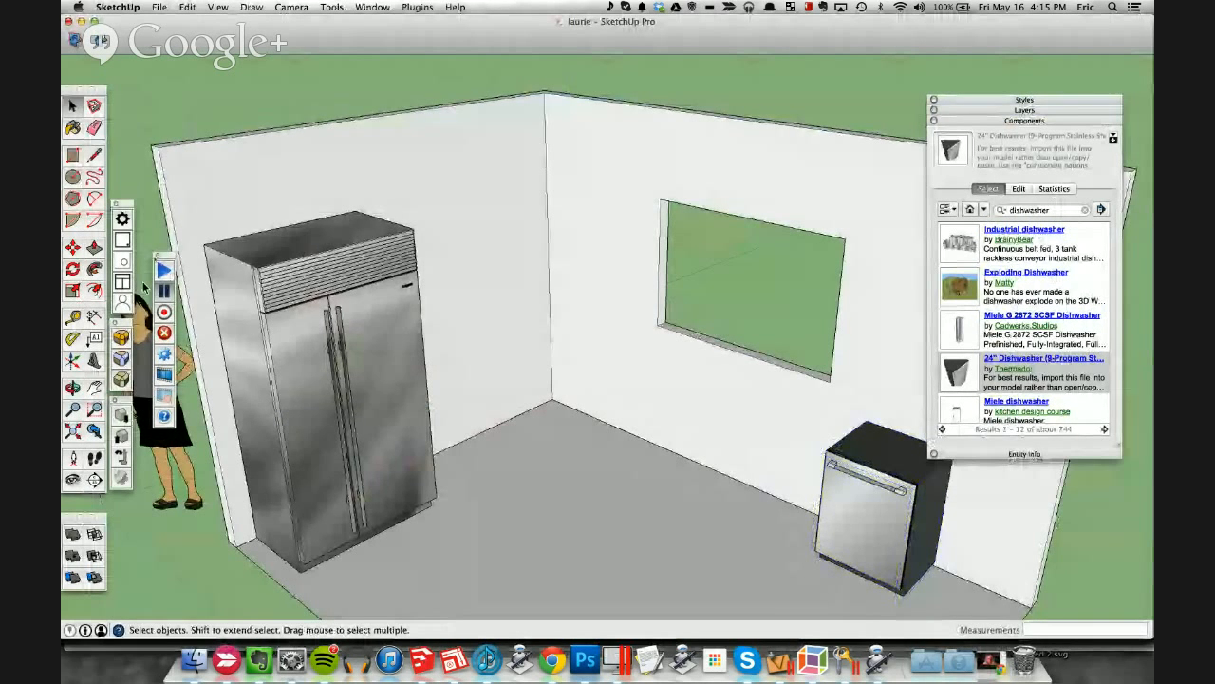
pyautogui.click(159, 257)
pyautogui.moveTo(126, 211); pyautogui.dragTo(152, 116)
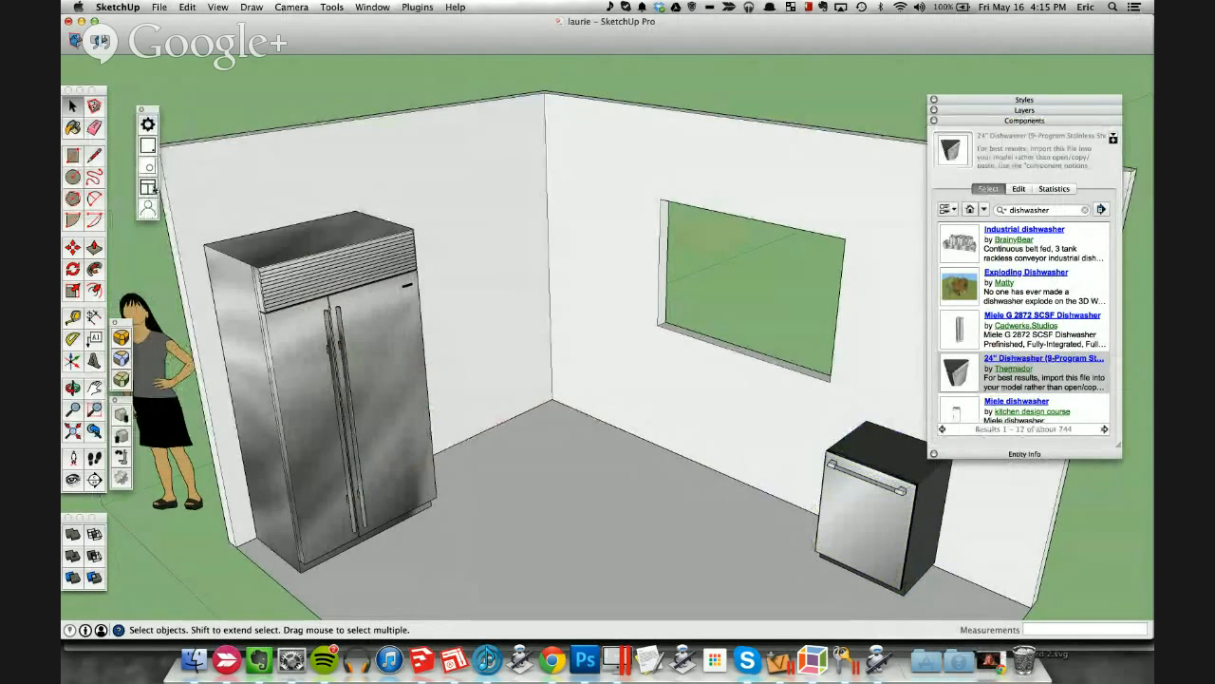
# Step: Open the SketchThis cabinet library, shift its window toward the middle of the model view, and look over the cabinets page
pyautogui.click(150, 189)
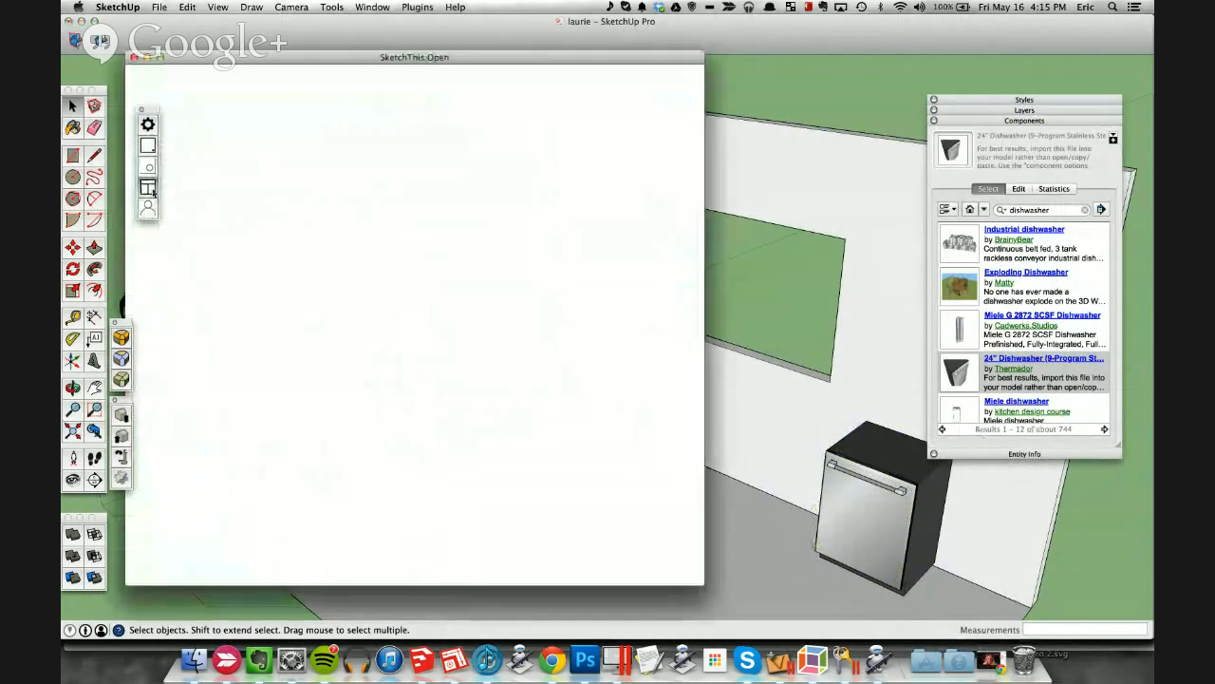
pyautogui.moveTo(467, 60); pyautogui.dragTo(565, 66)
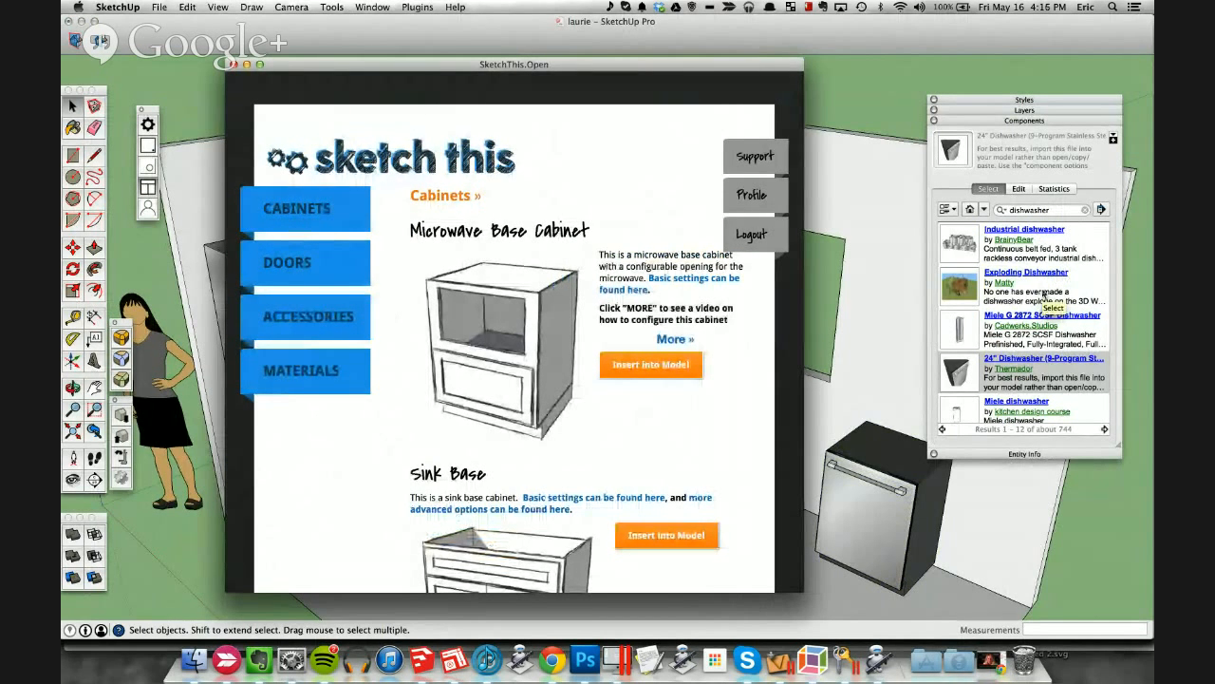
pyautogui.scroll(-3, 700, 478)
pyautogui.scroll(1, 700, 477)
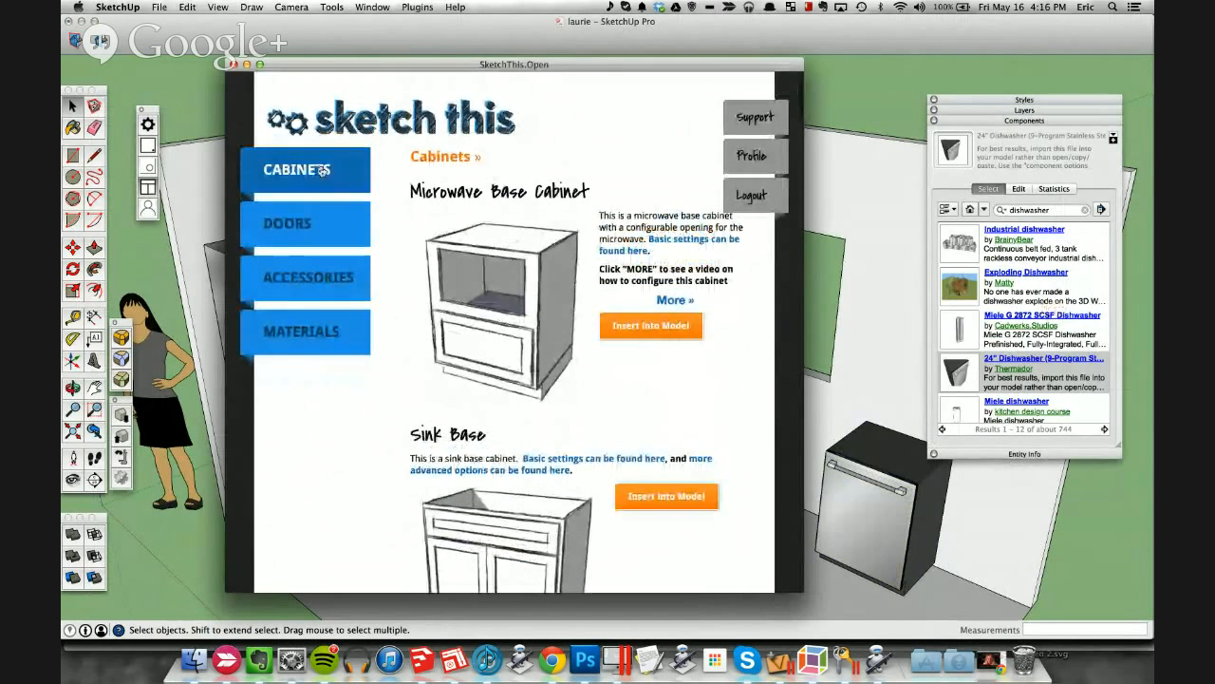
# Step: Insert the Angled Base Cabinet from the library's corner bases and place it on the floor near the room corner
pyautogui.moveTo(290, 169)
pyautogui.click(280, 207)
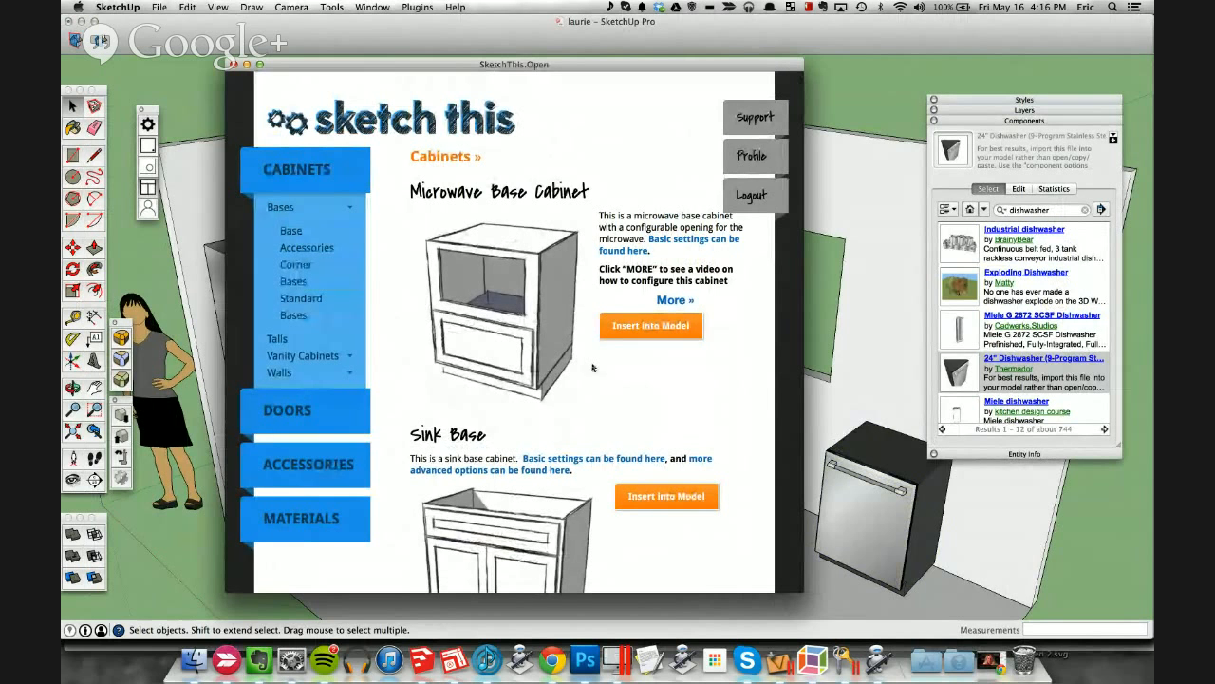
pyautogui.scroll(-2, 594, 370)
pyautogui.scroll(-5, 593, 368)
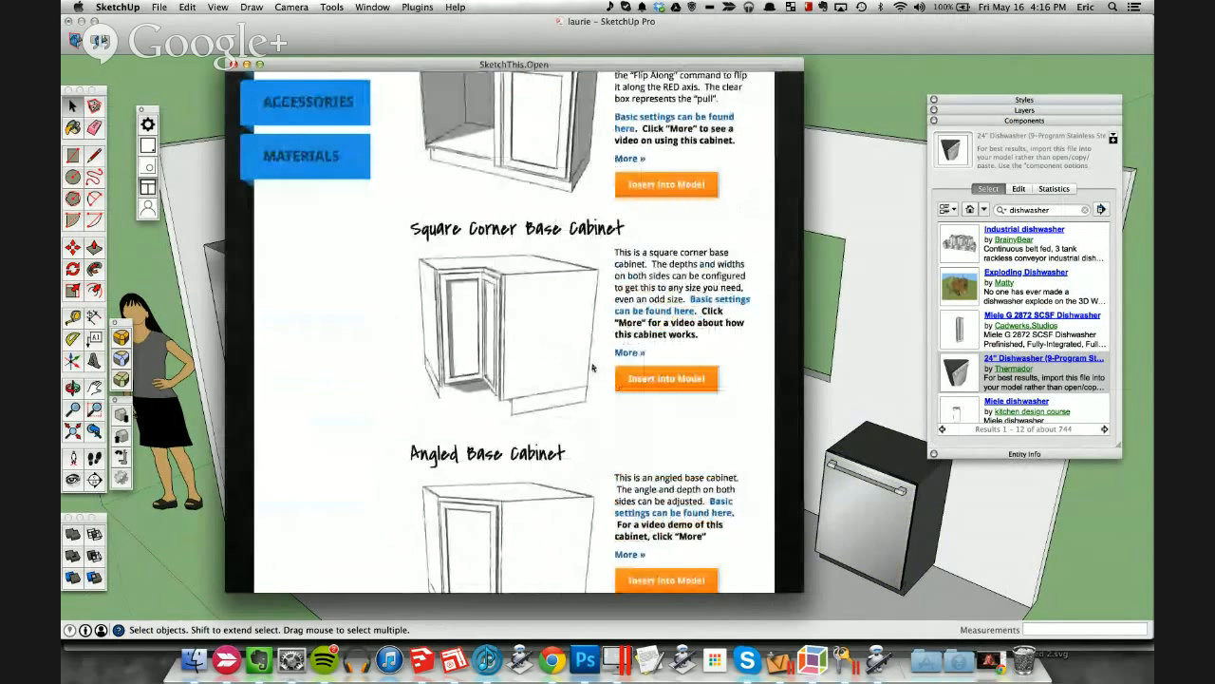
pyautogui.scroll(-2, 598, 483)
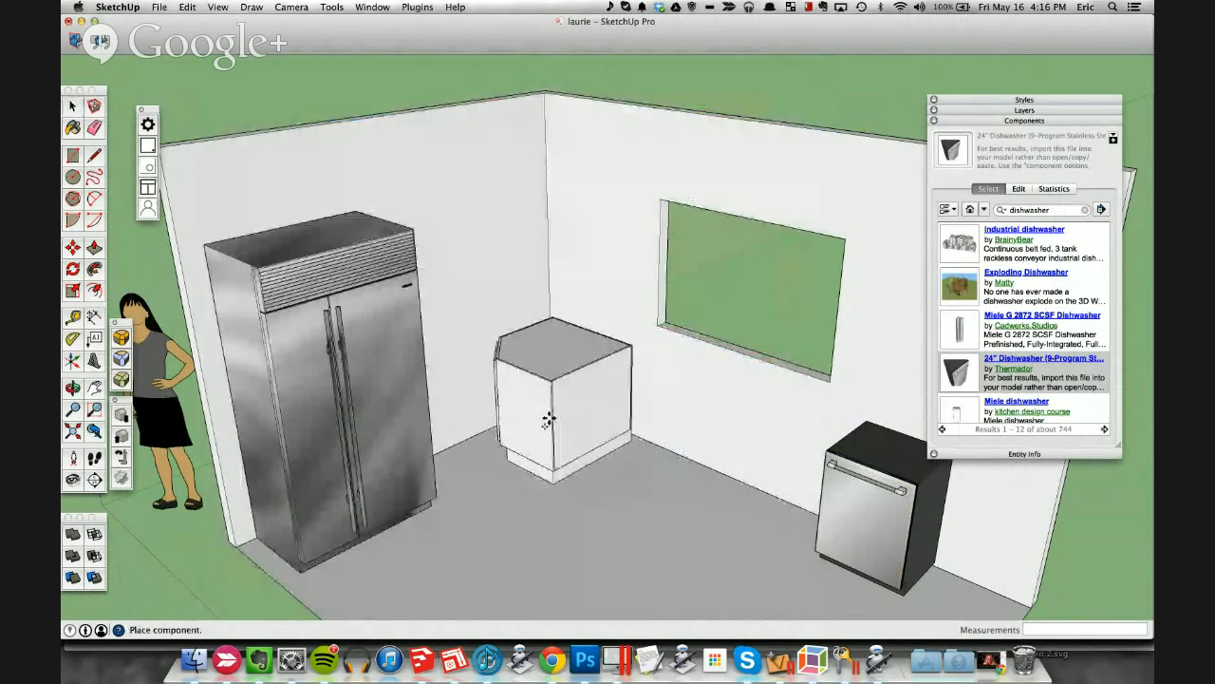
pyautogui.click(557, 428)
# Step: Rotate the angled base cabinet about its vertical axis so its door faces into the room
pyautogui.moveTo(560, 429); pyautogui.dragTo(537, 453, button='middle')
pyautogui.press('m')
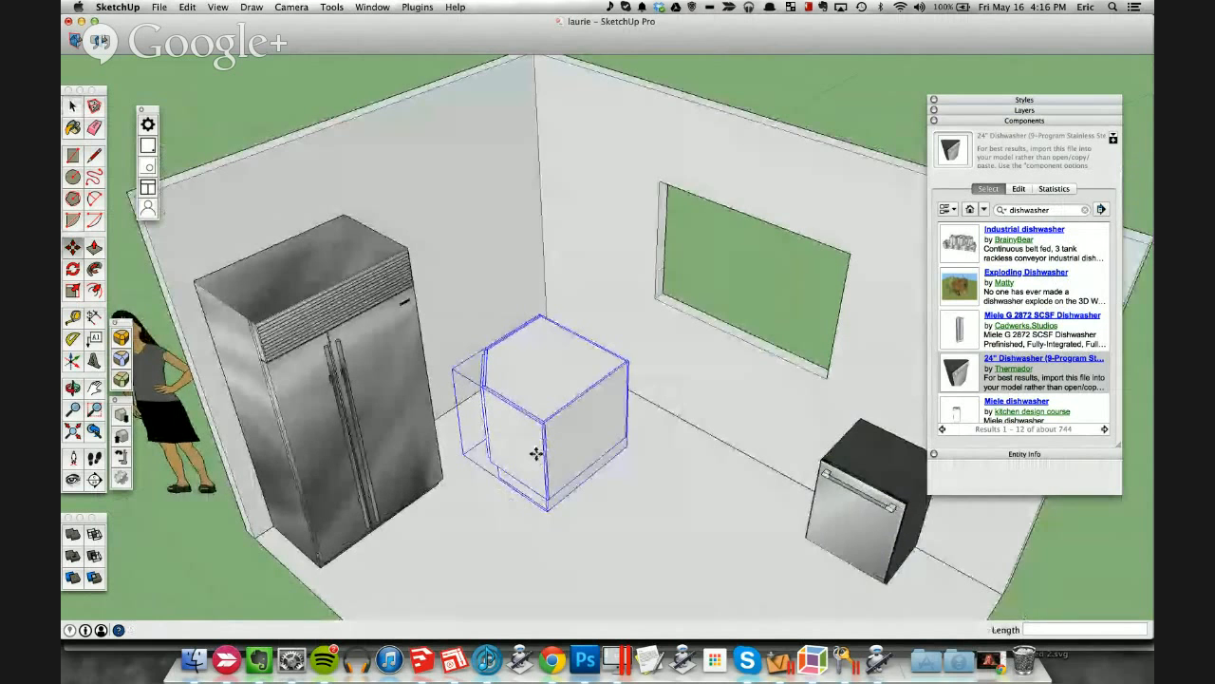
pyautogui.click(504, 389)
pyautogui.click(548, 390)
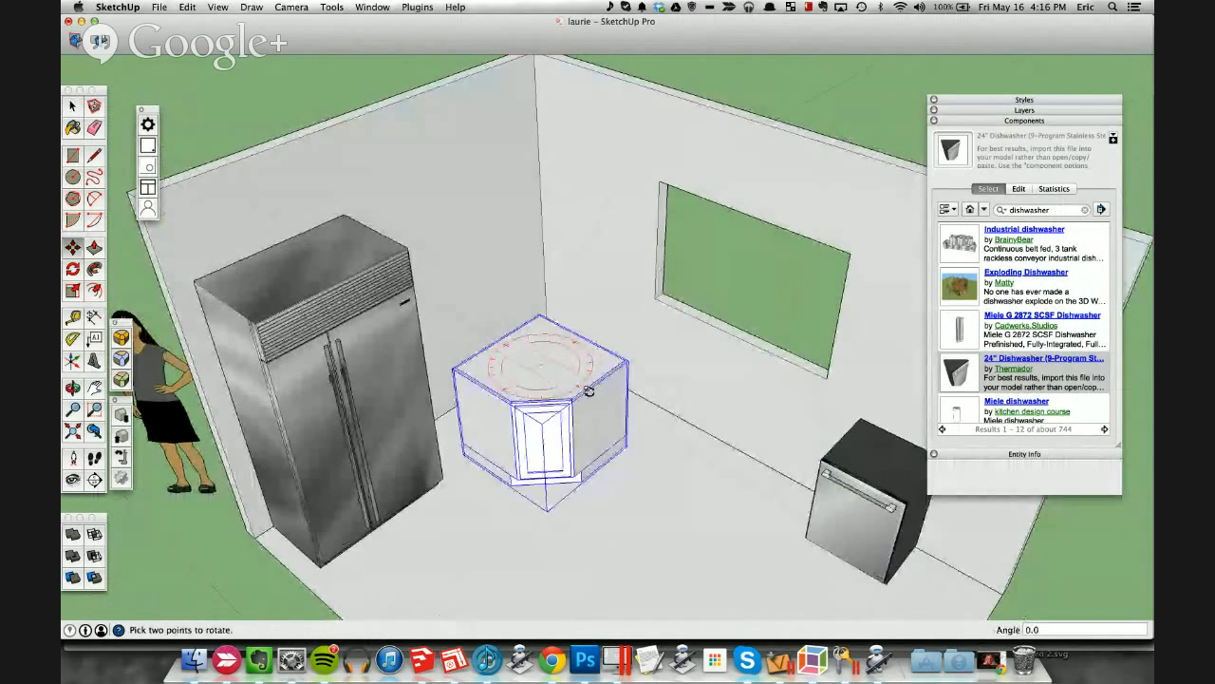
# Step: Move the angled base cabinet by its lower back corner until it sits flush against the window wall
pyautogui.click(624, 444)
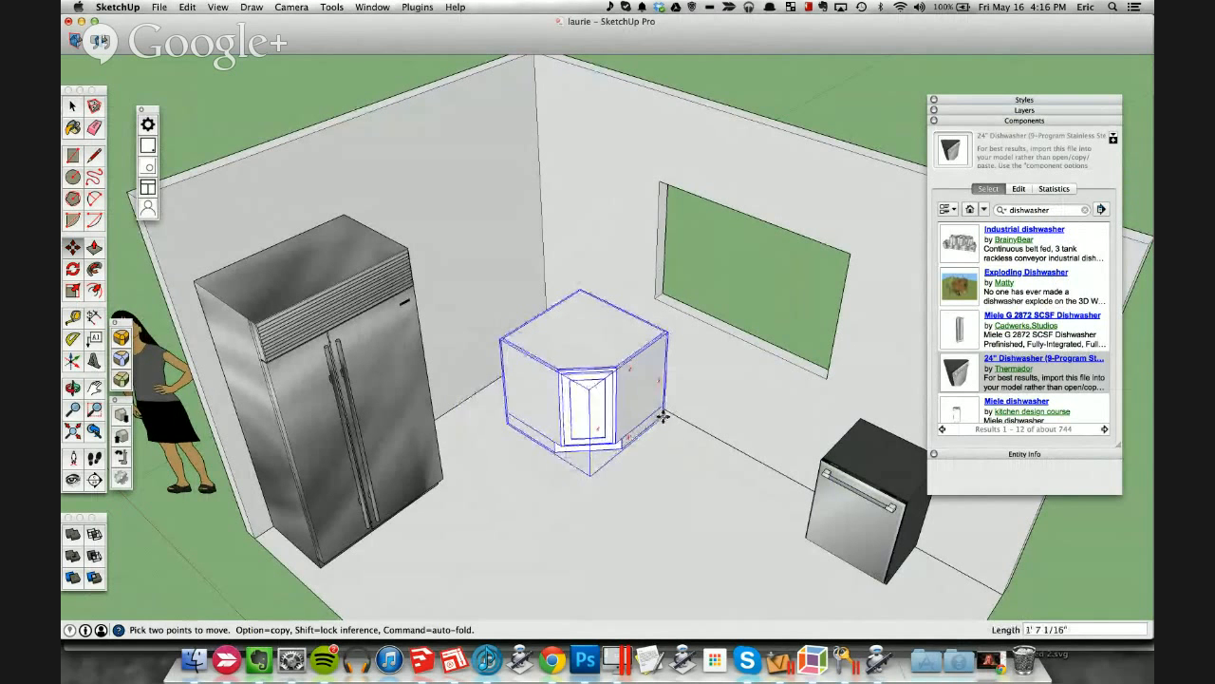
pyautogui.click(671, 412)
pyautogui.click(669, 408)
pyautogui.click(652, 423)
pyautogui.scroll(10, 651, 427)
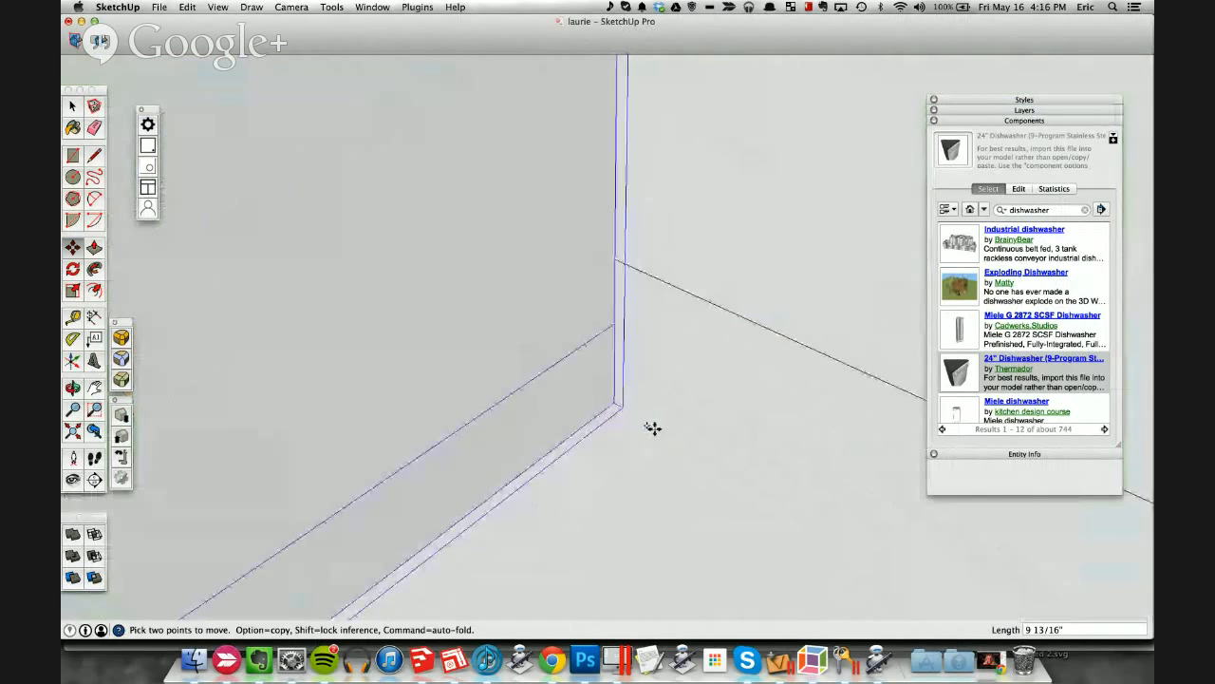
pyautogui.click(615, 406)
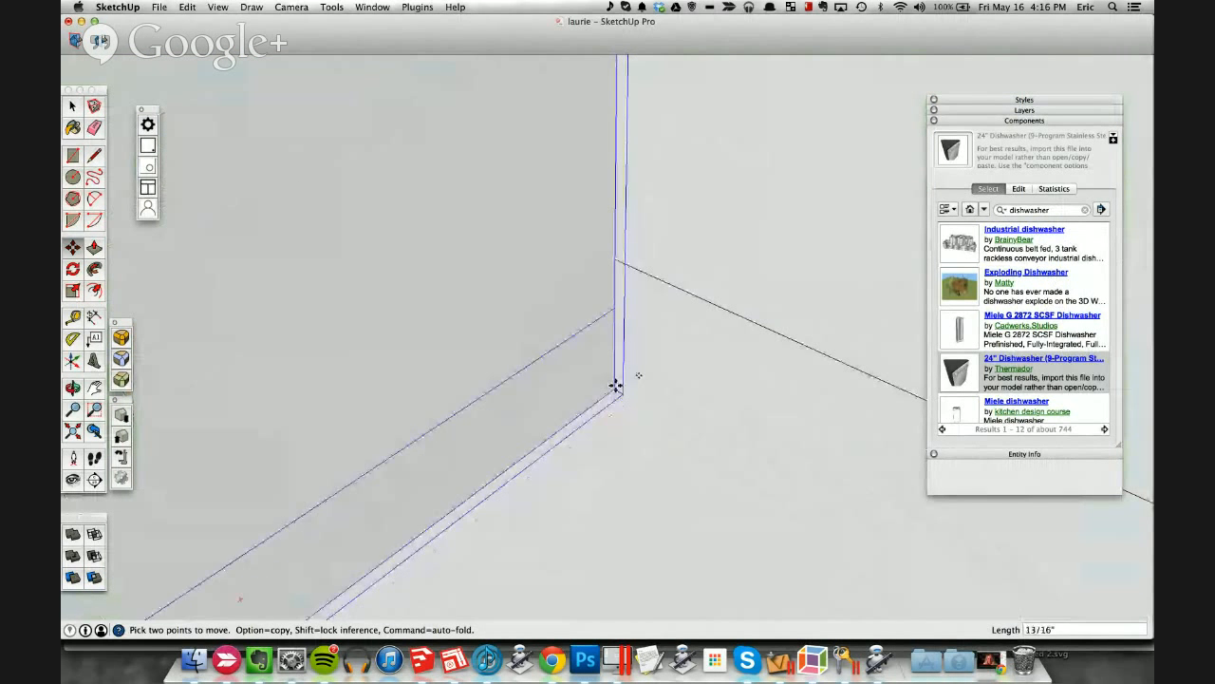
pyautogui.click(785, 281)
# Step: Move the angled base cabinet along the window wall until it fits into the room corner against the refrigerator wall
pyautogui.scroll(-10, 700, 307)
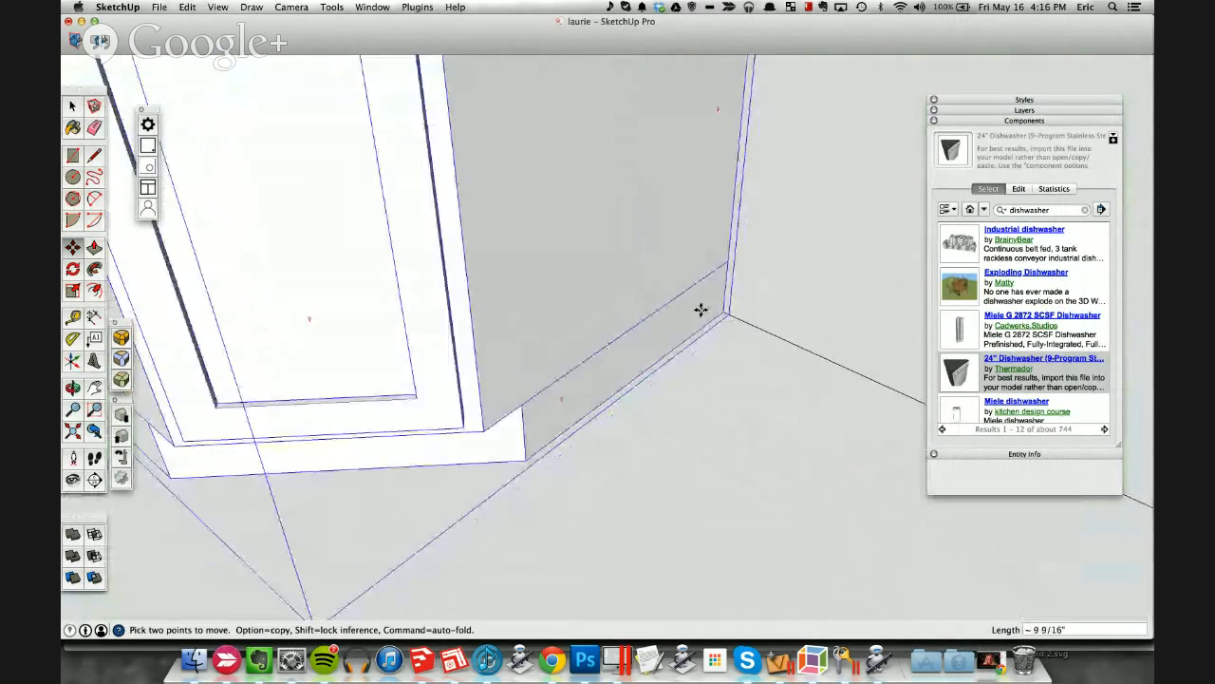
pyautogui.click(283, 329)
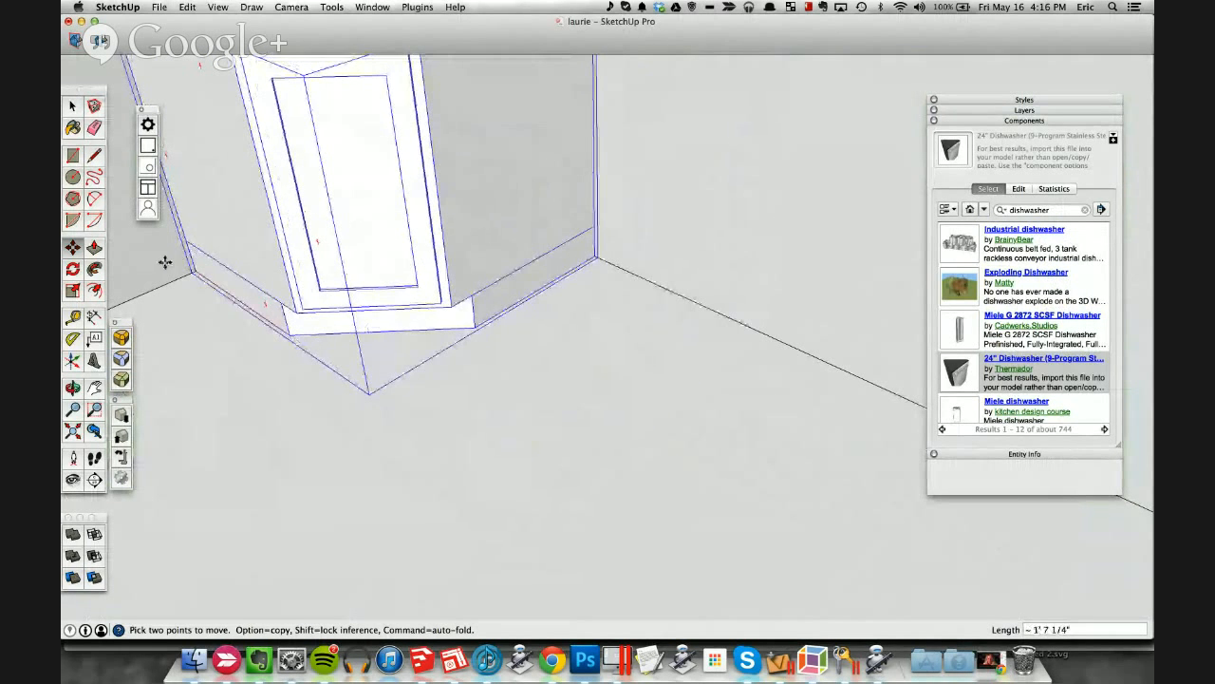
pyautogui.moveTo(239, 311); pyautogui.dragTo(240, 311, button='middle')
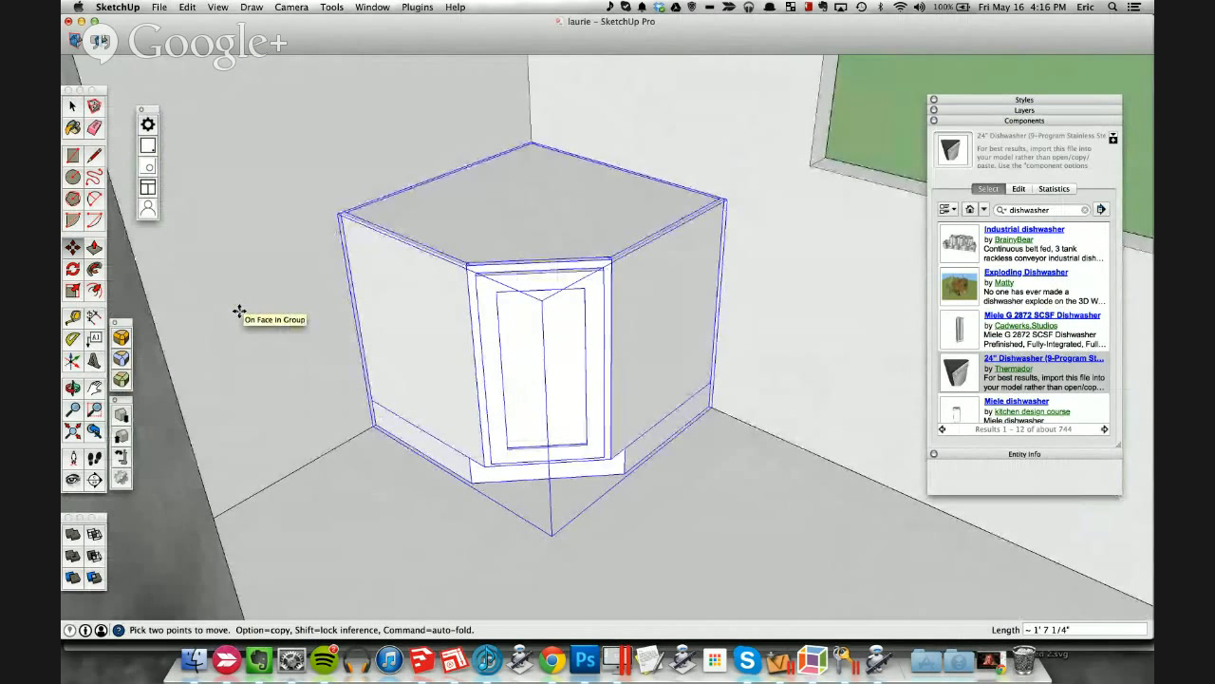
pyautogui.press('space')
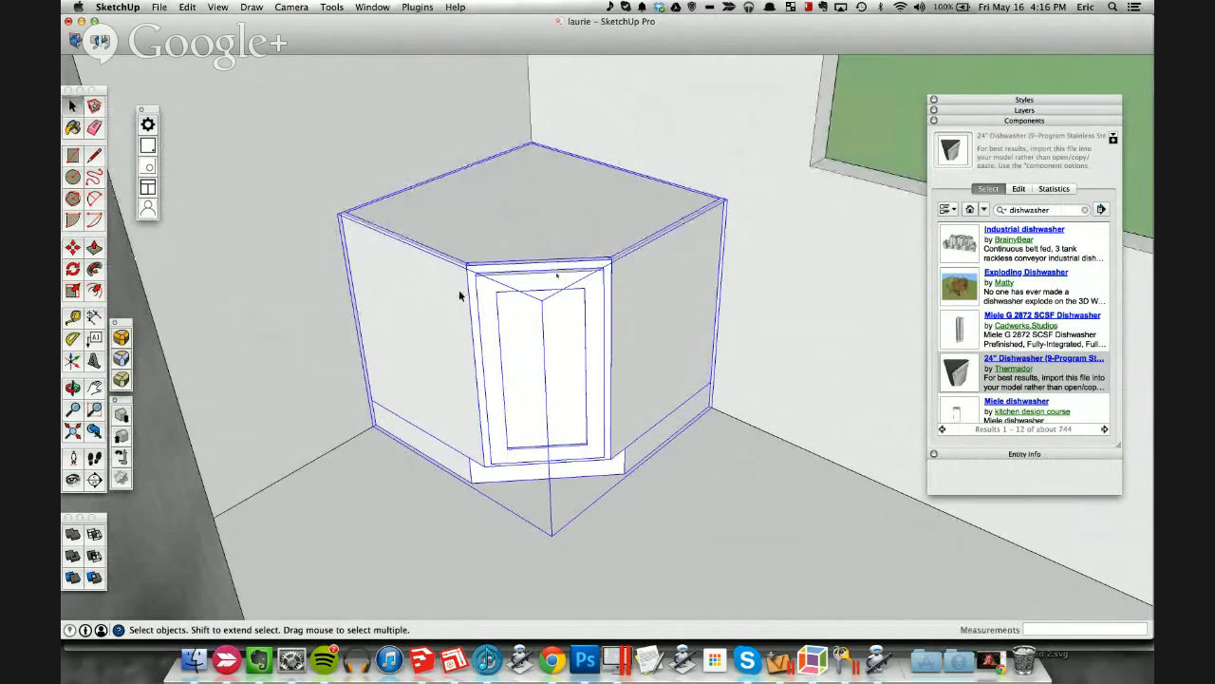
# Step: Open the component options of the angled base cabinet and set its Back Right Side to 42"
pyautogui.rightClick(549, 243)
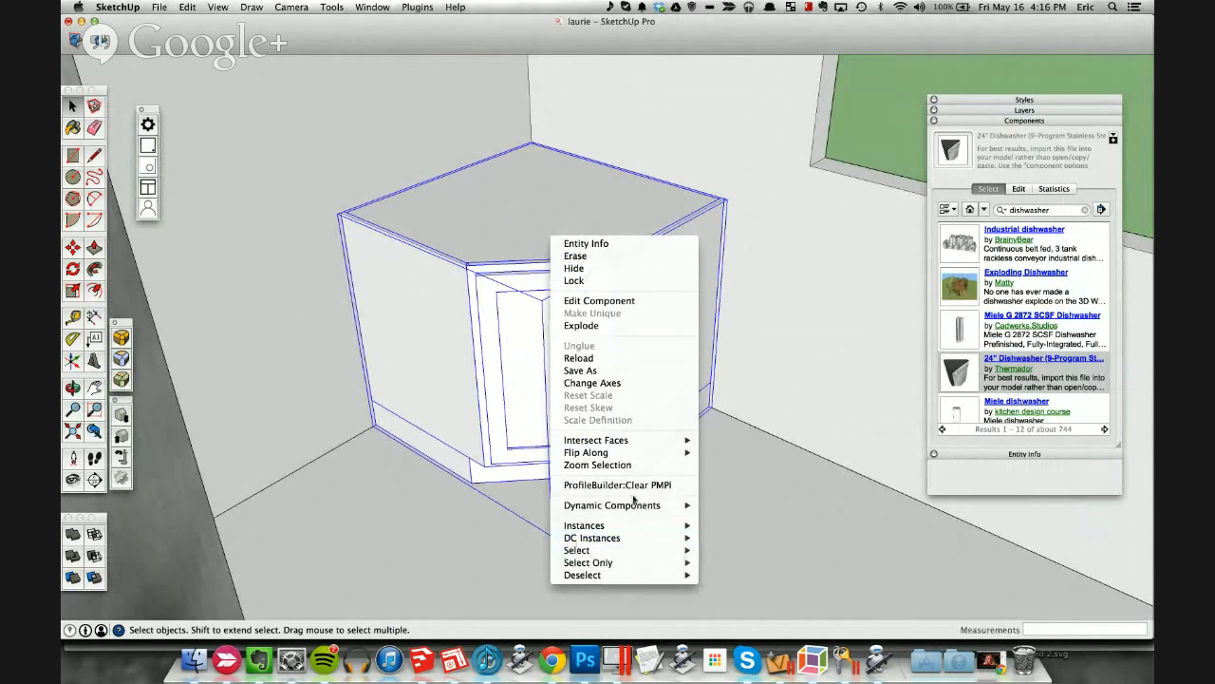
pyautogui.moveTo(635, 505)
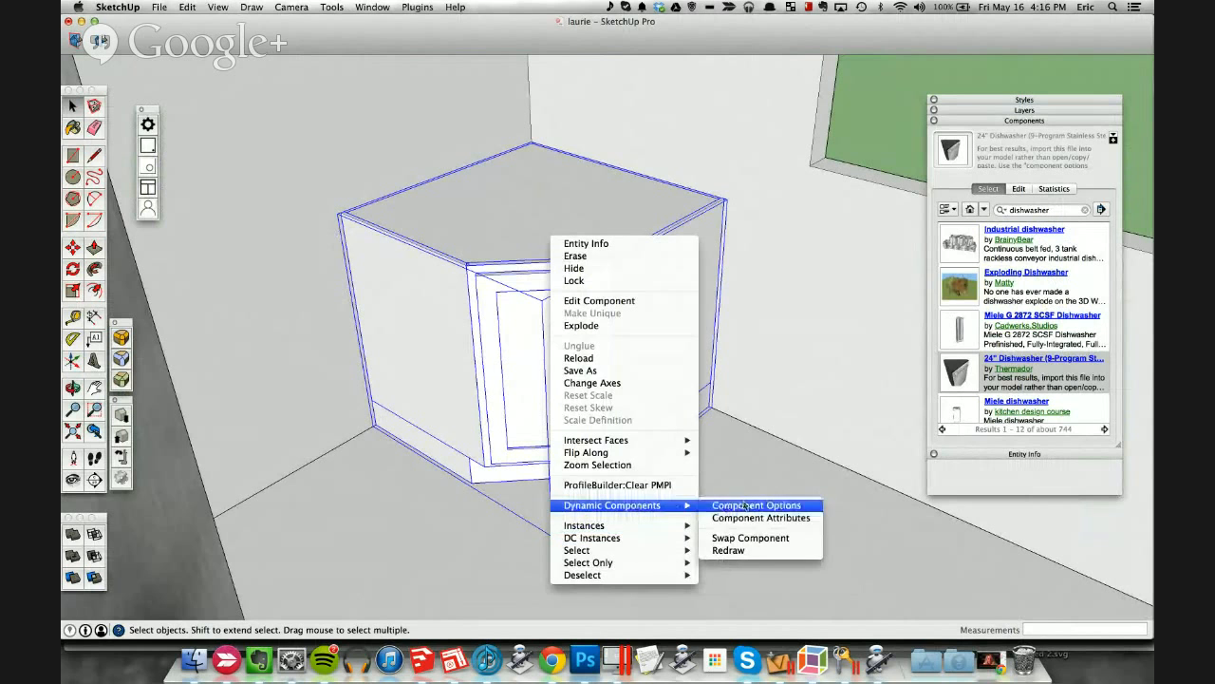
pyautogui.click(746, 506)
pyautogui.moveTo(421, 172); pyautogui.dragTo(1096, 83)
pyautogui.click(1079, 122)
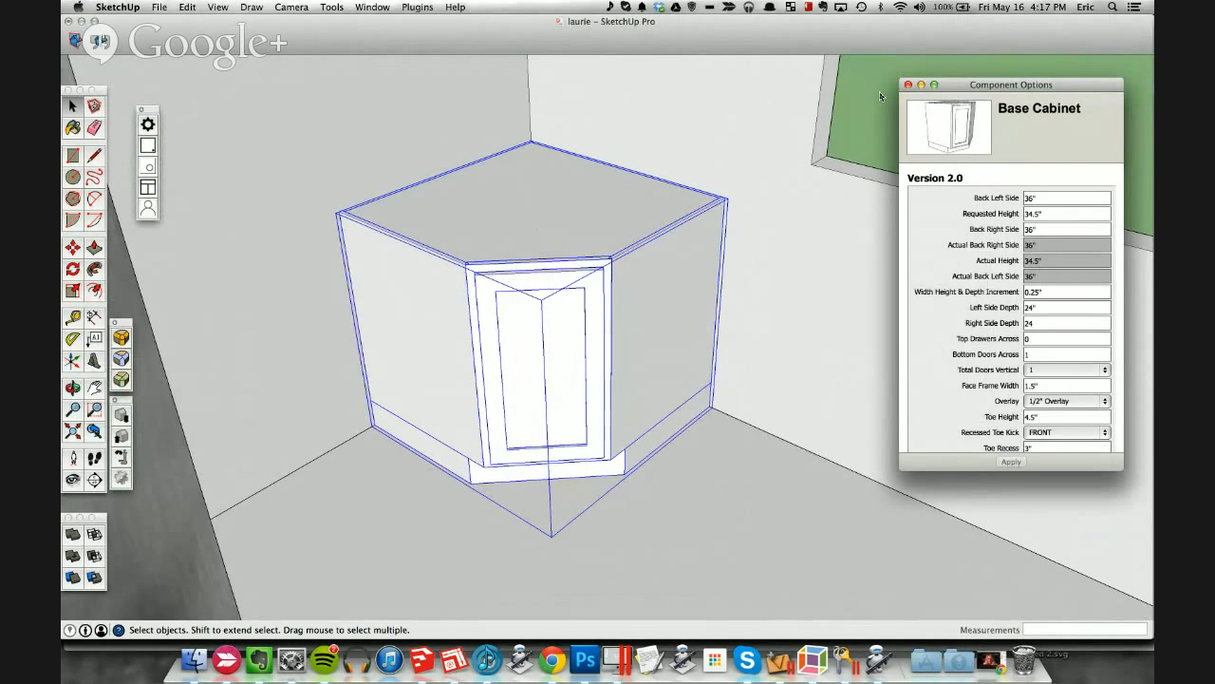
pyautogui.click(1055, 195)
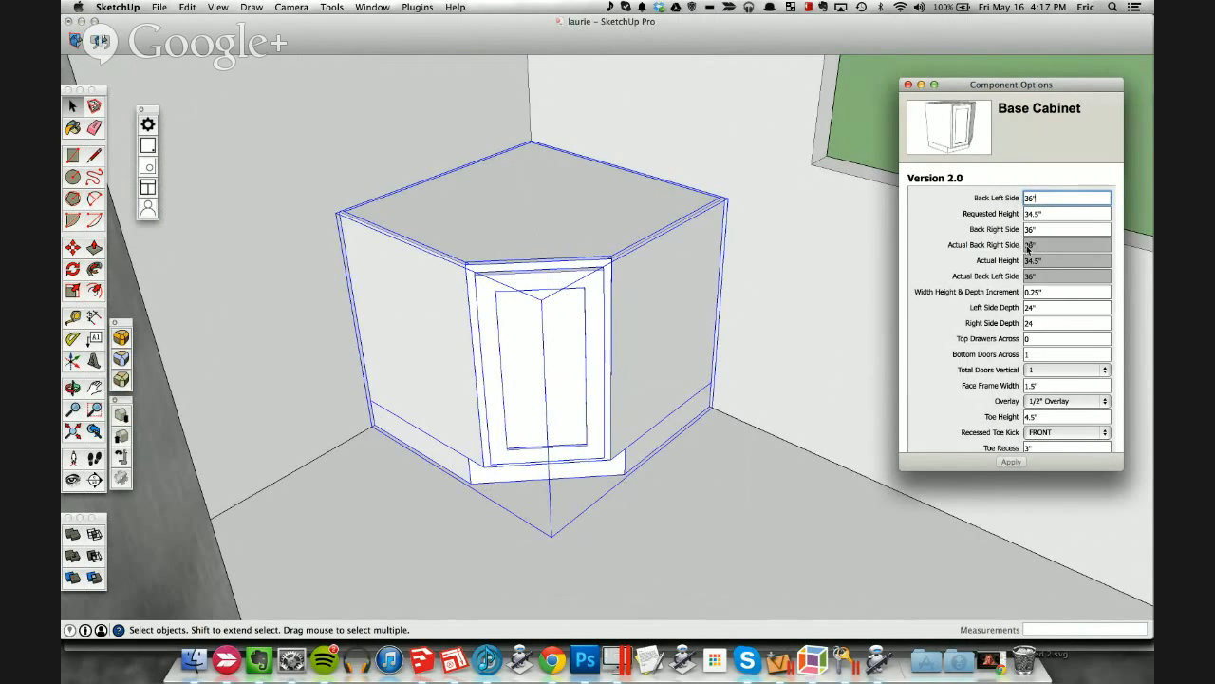
pyautogui.click(1068, 213)
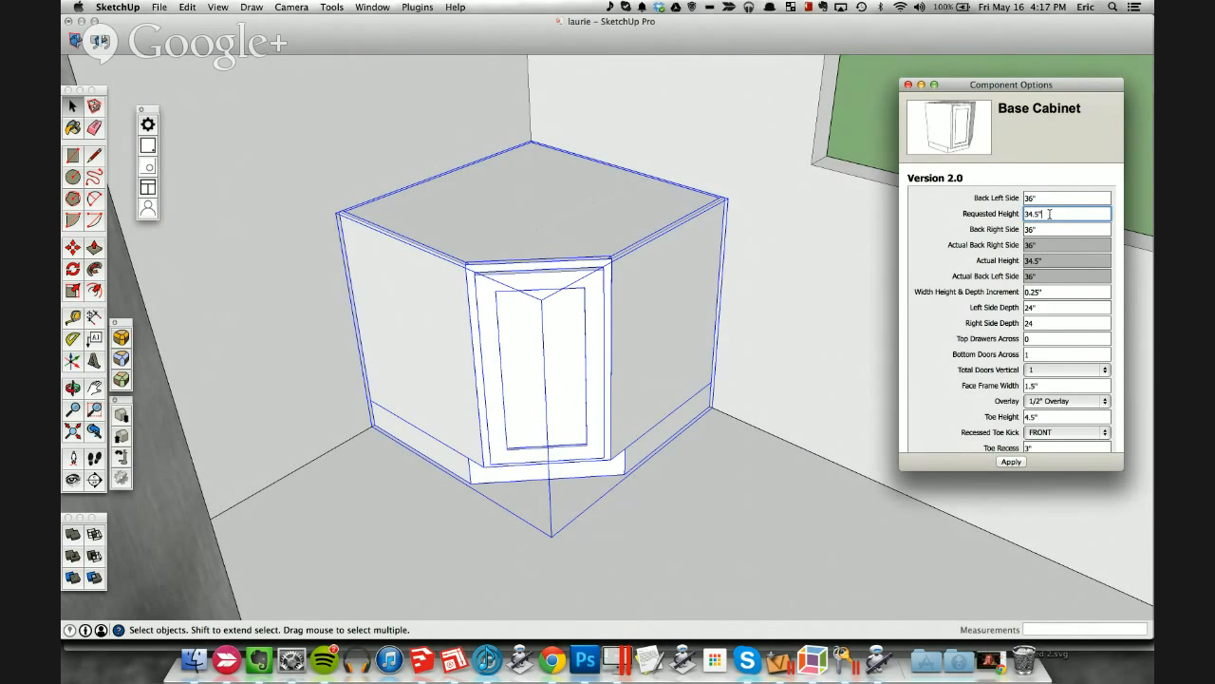
pyautogui.doubleClick(1044, 228)
pyautogui.write('42')
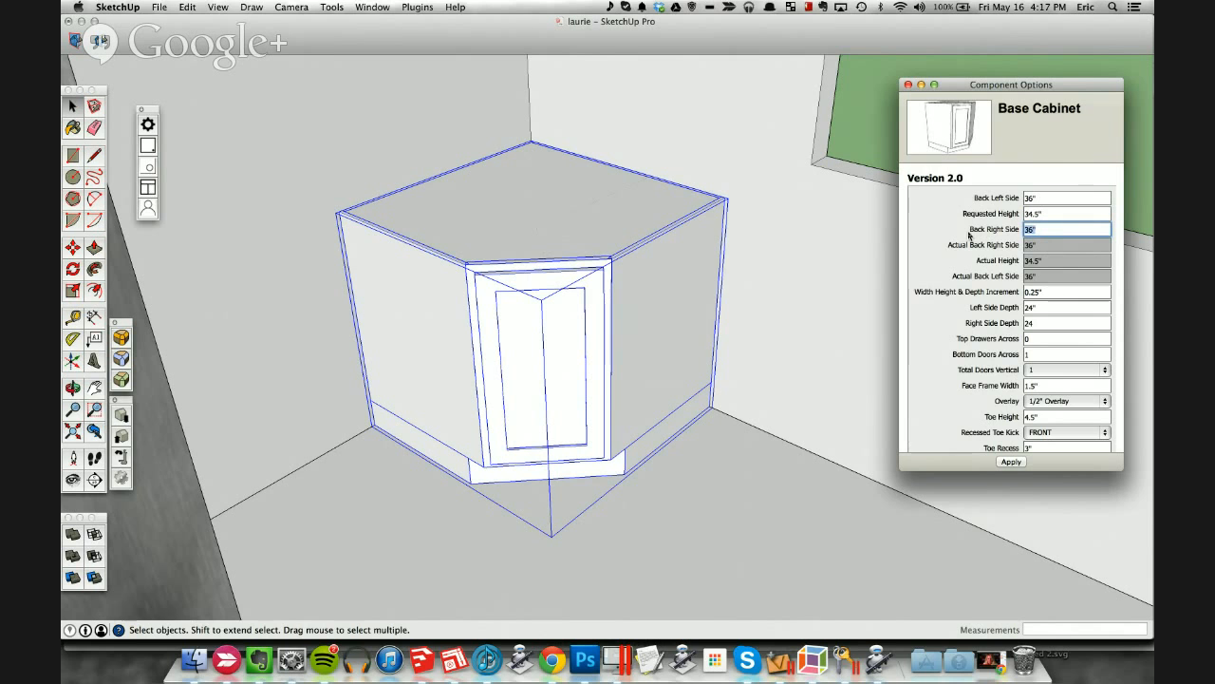
pyautogui.click(969, 232)
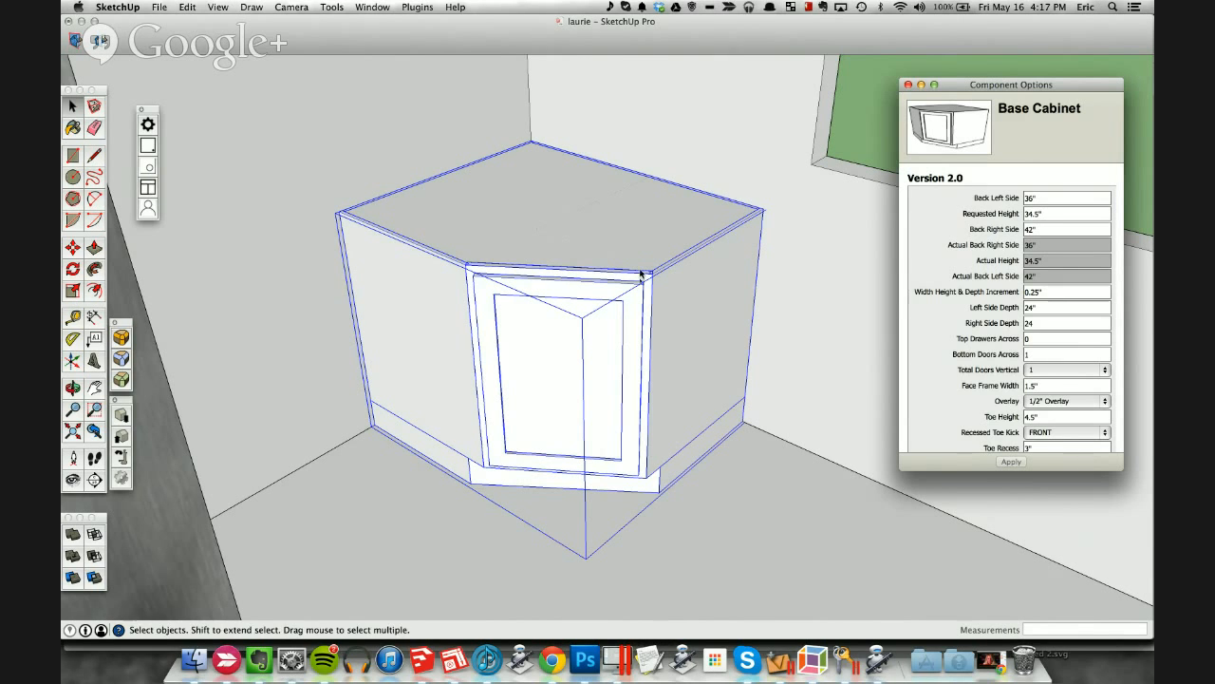
# Step: Set the angled base cabinet's Back Right Side to 36"
pyautogui.scroll(3, 641, 282)
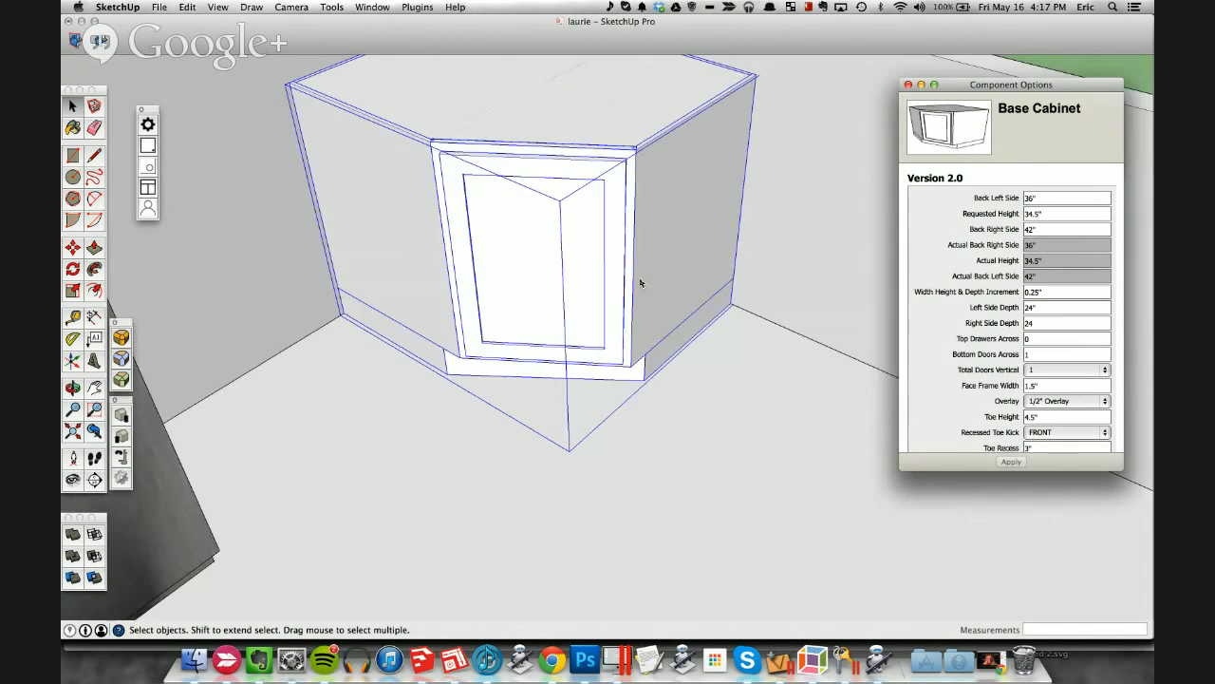
pyautogui.moveTo(641, 282); pyautogui.dragTo(641, 283, button='middle')
pyautogui.moveTo(1047, 229); pyautogui.dragTo(1000, 231)
pyautogui.write('36')
pyautogui.press('Return')
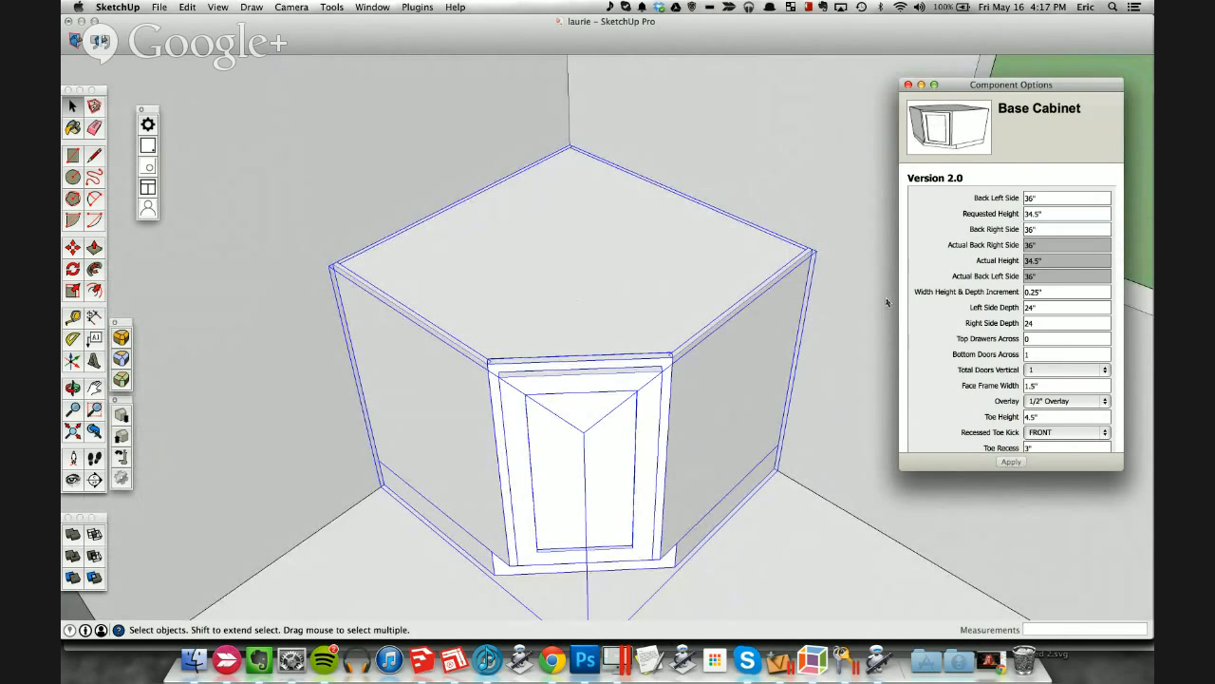
pyautogui.moveTo(886, 297); pyautogui.dragTo(729, 309, button='middle')
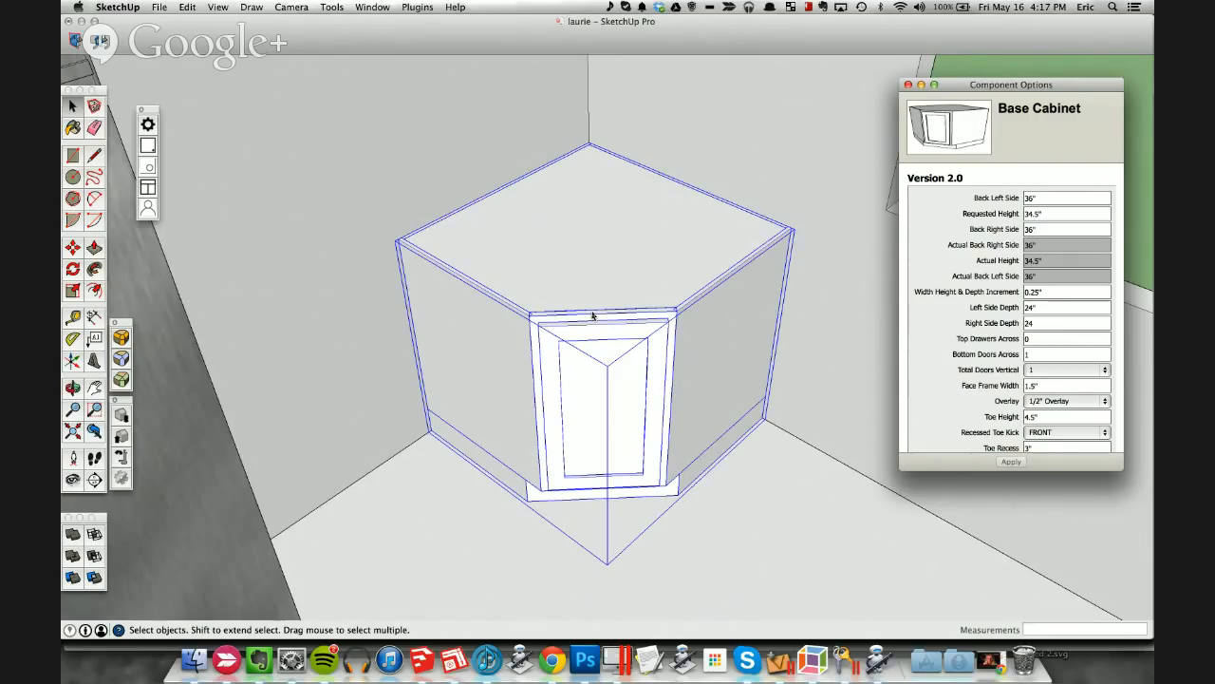
# Step: Insert the Double Door Base Cabinet from the SketchThis library's standard bases and place it on the floor beside the angled corner cabinet
pyautogui.click(152, 189)
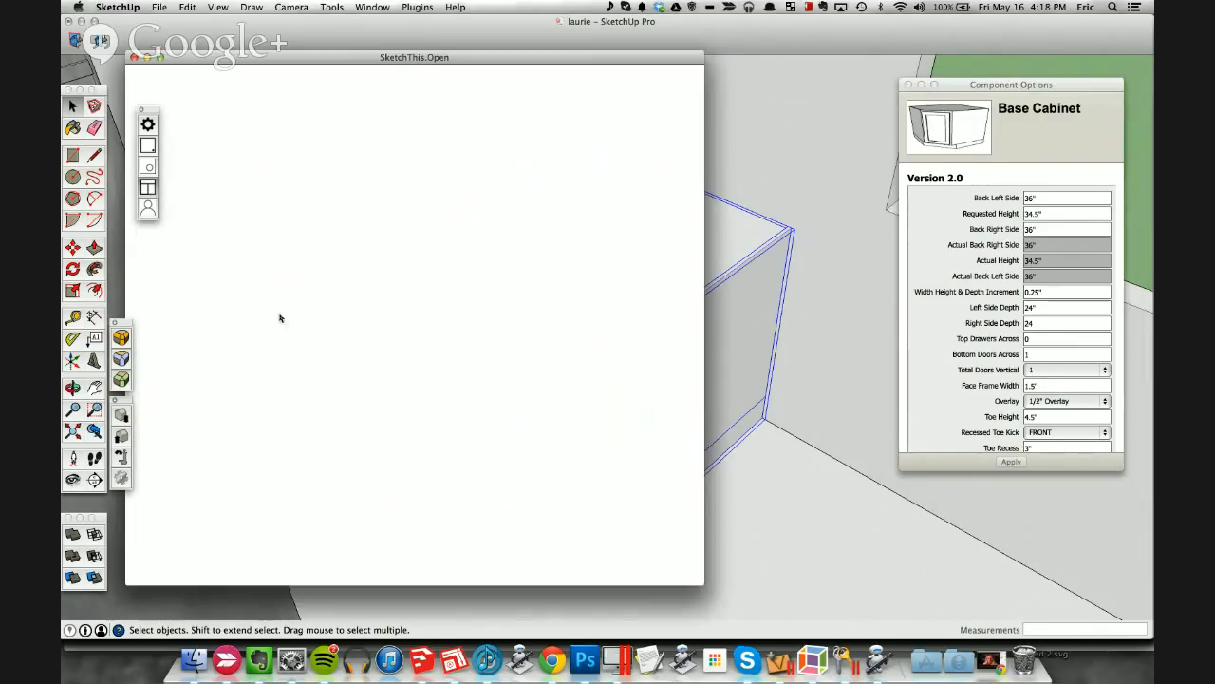
pyautogui.moveTo(355, 58); pyautogui.dragTo(489, 69)
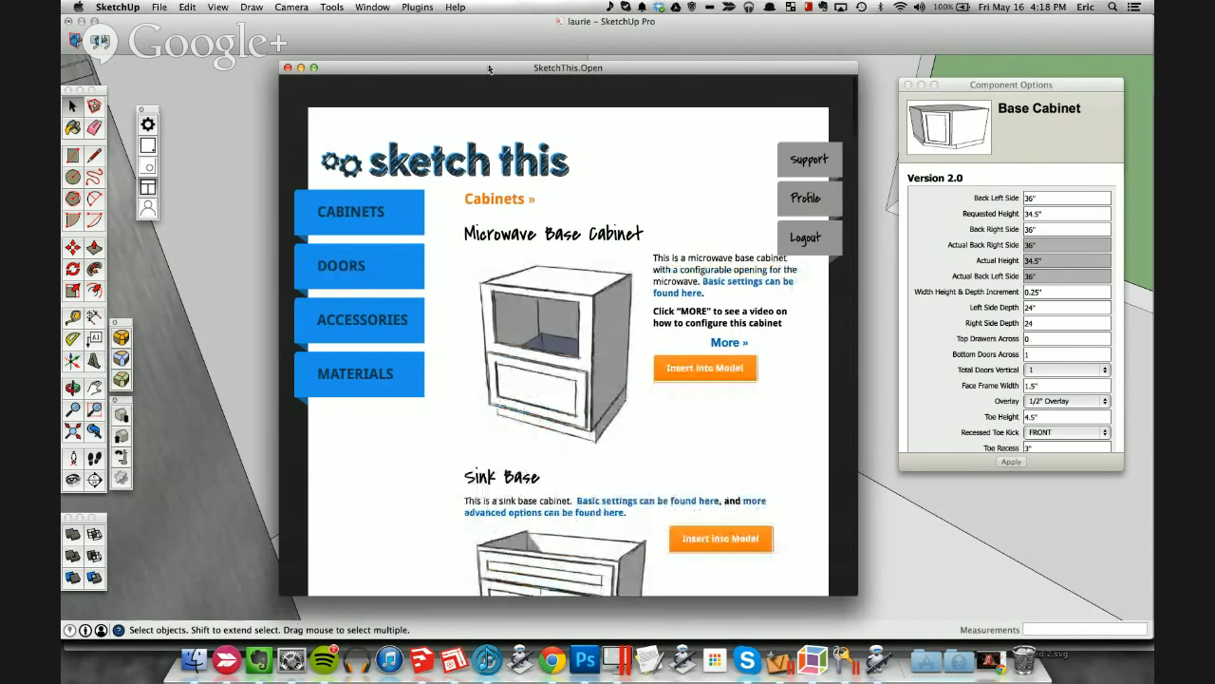
pyautogui.moveTo(349, 219)
pyautogui.click(338, 266)
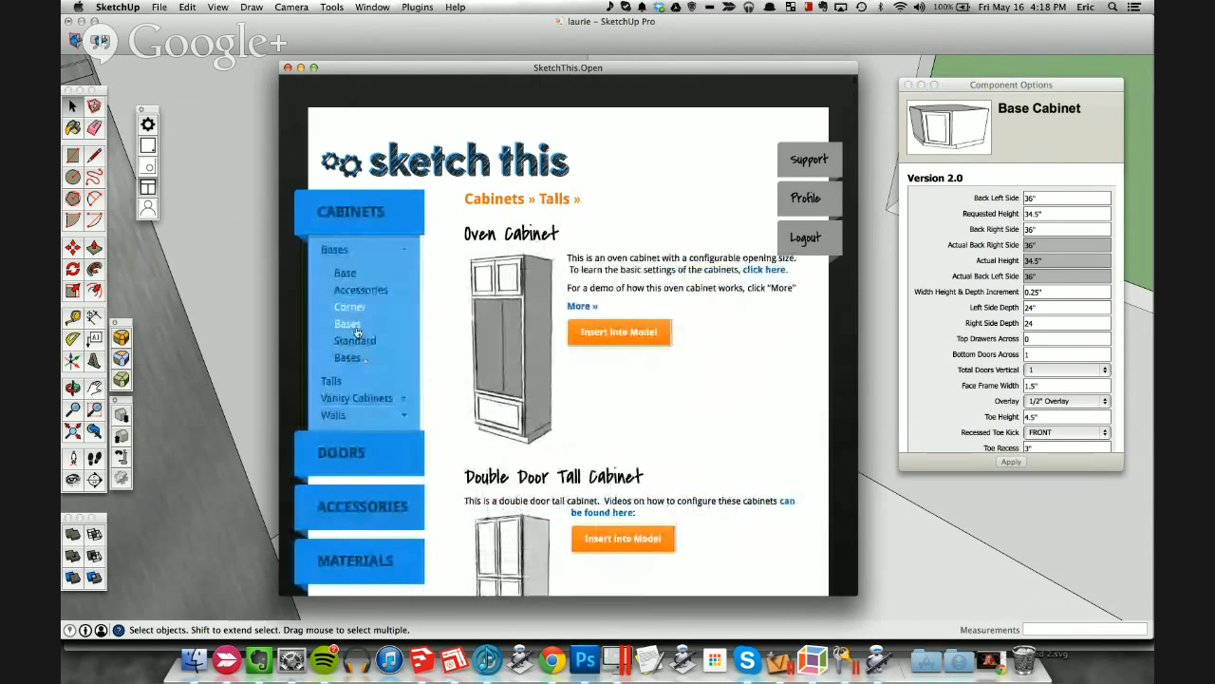
pyautogui.click(360, 341)
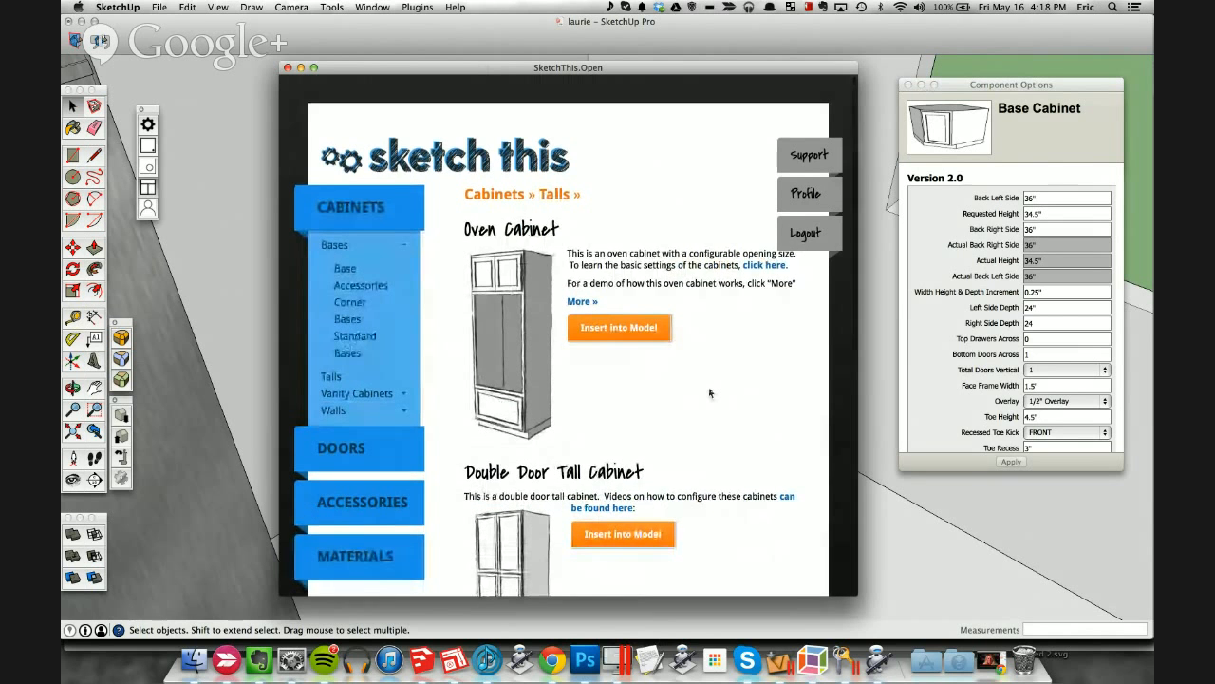
pyautogui.scroll(-10, 716, 445)
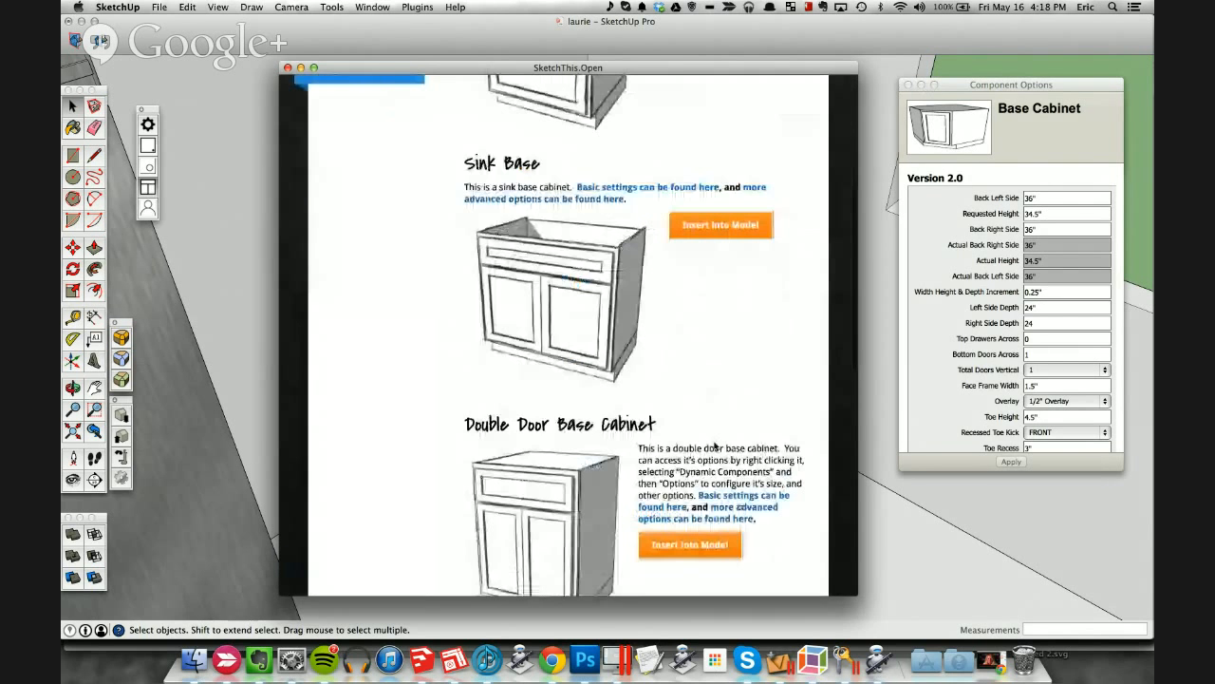
pyautogui.scroll(-1, 716, 446)
pyautogui.click(712, 492)
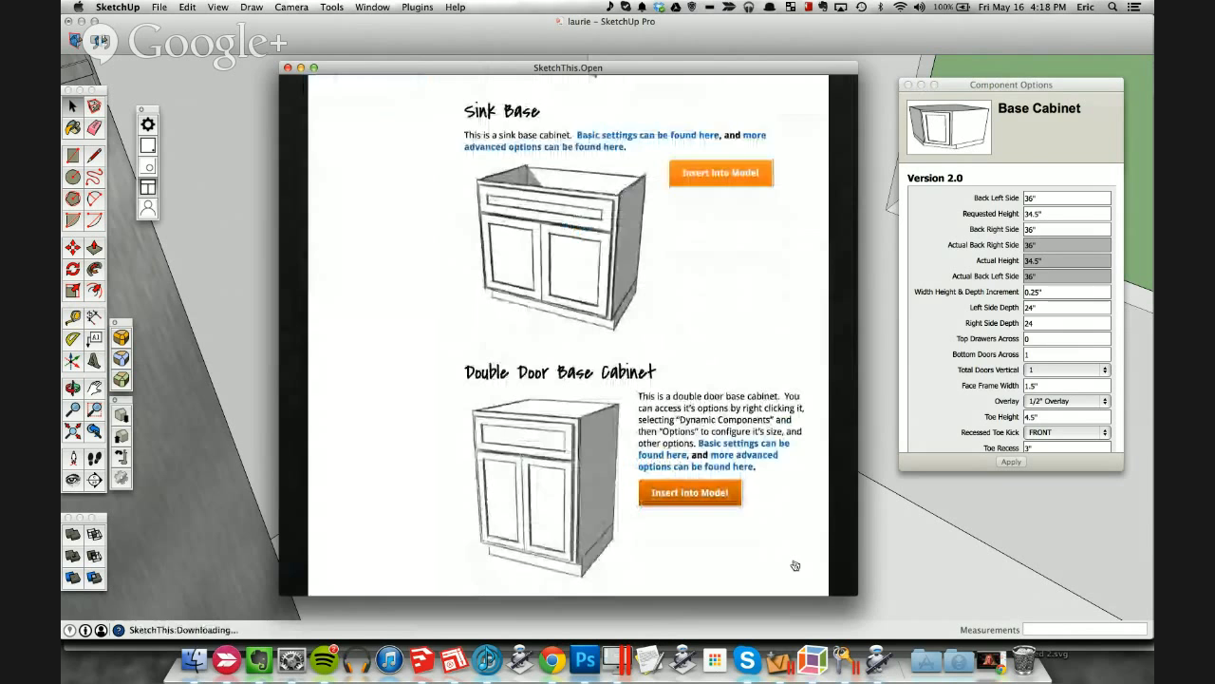
pyautogui.scroll(-4, 793, 559)
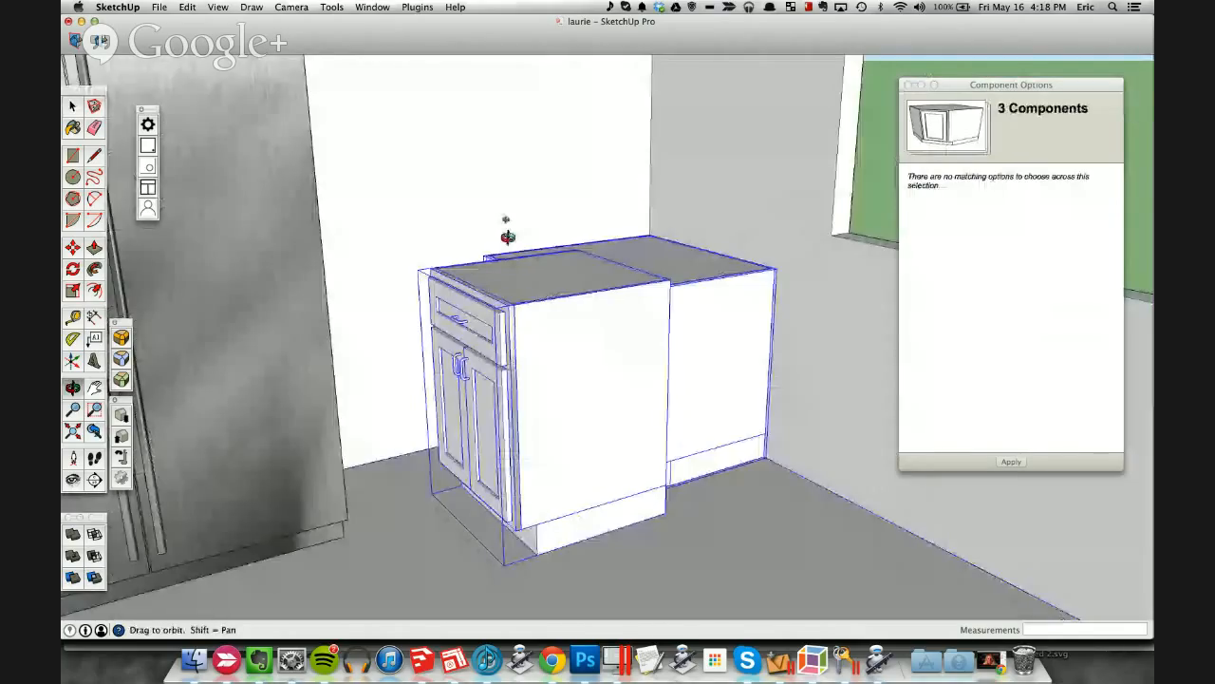
pyautogui.moveTo(508, 236); pyautogui.dragTo(526, 464)
pyautogui.press('m')
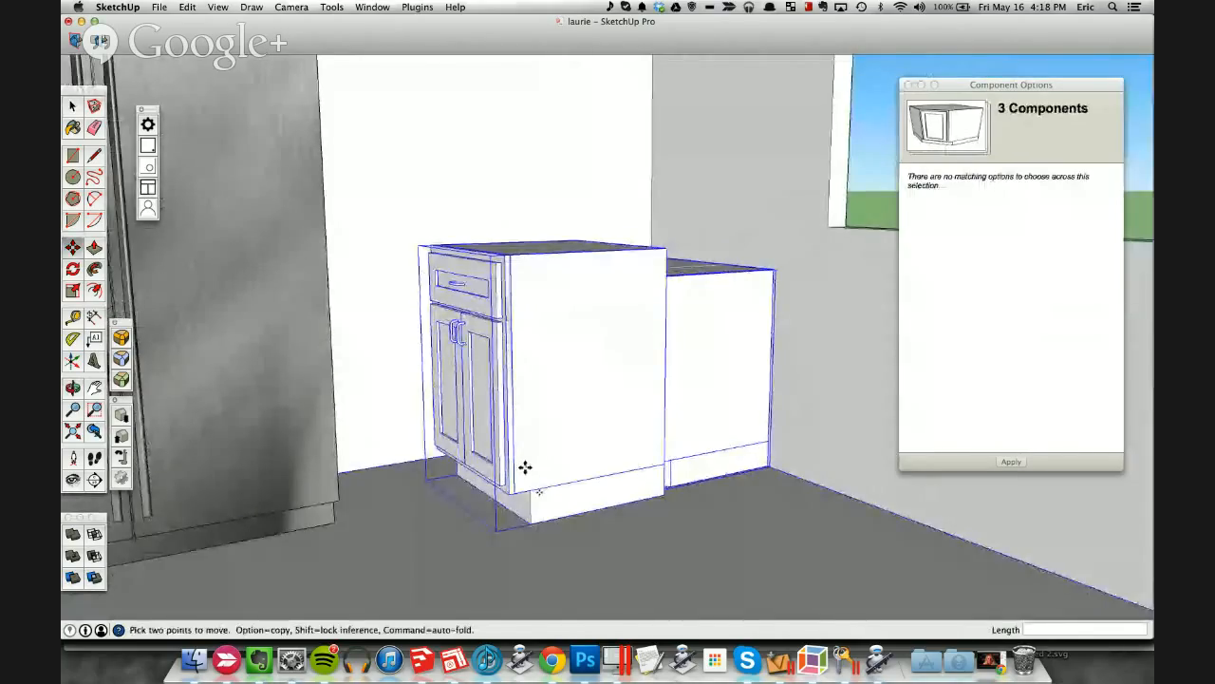
pyautogui.click(532, 521)
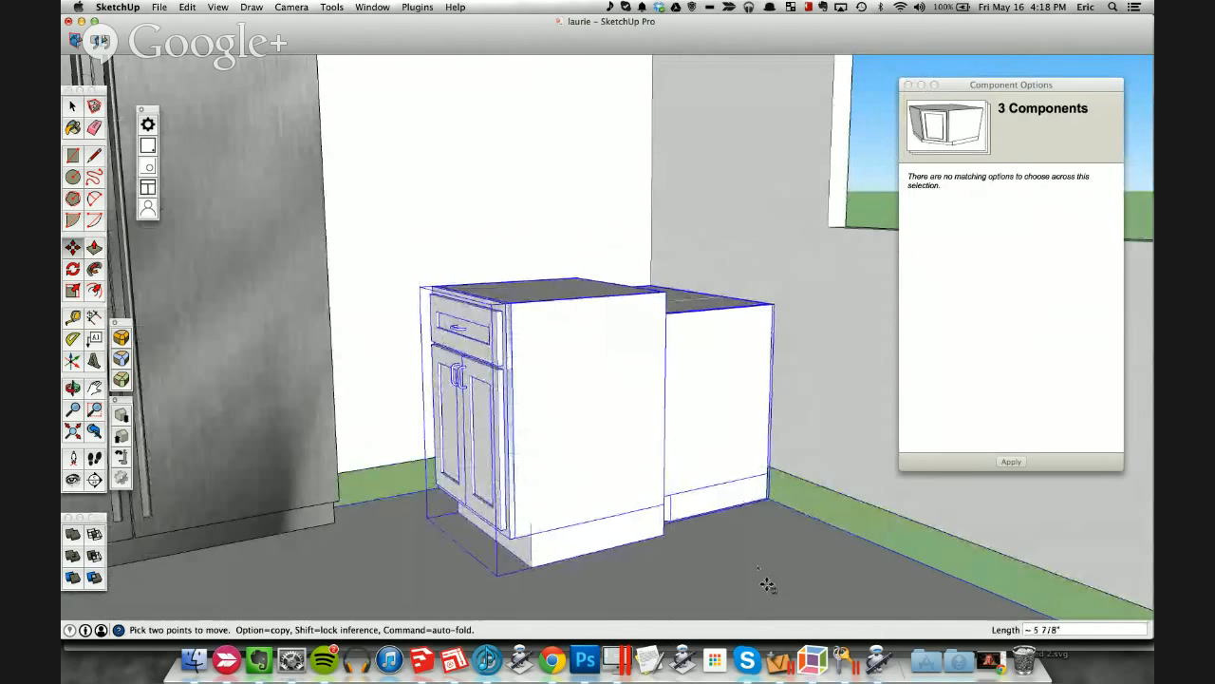
pyautogui.press('space')
# Step: Select only the double door base cabinet and rotate it 90 degrees about its vertical axis so its doors face into the room
pyautogui.click(561, 400)
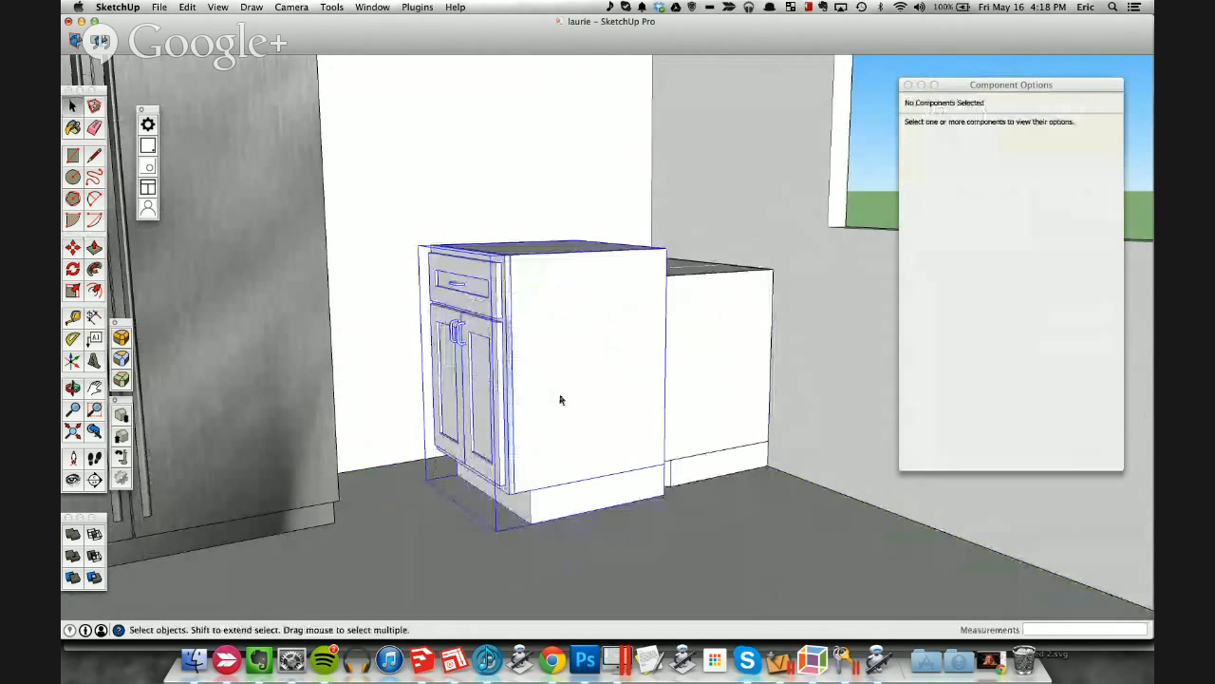
pyautogui.press('m')
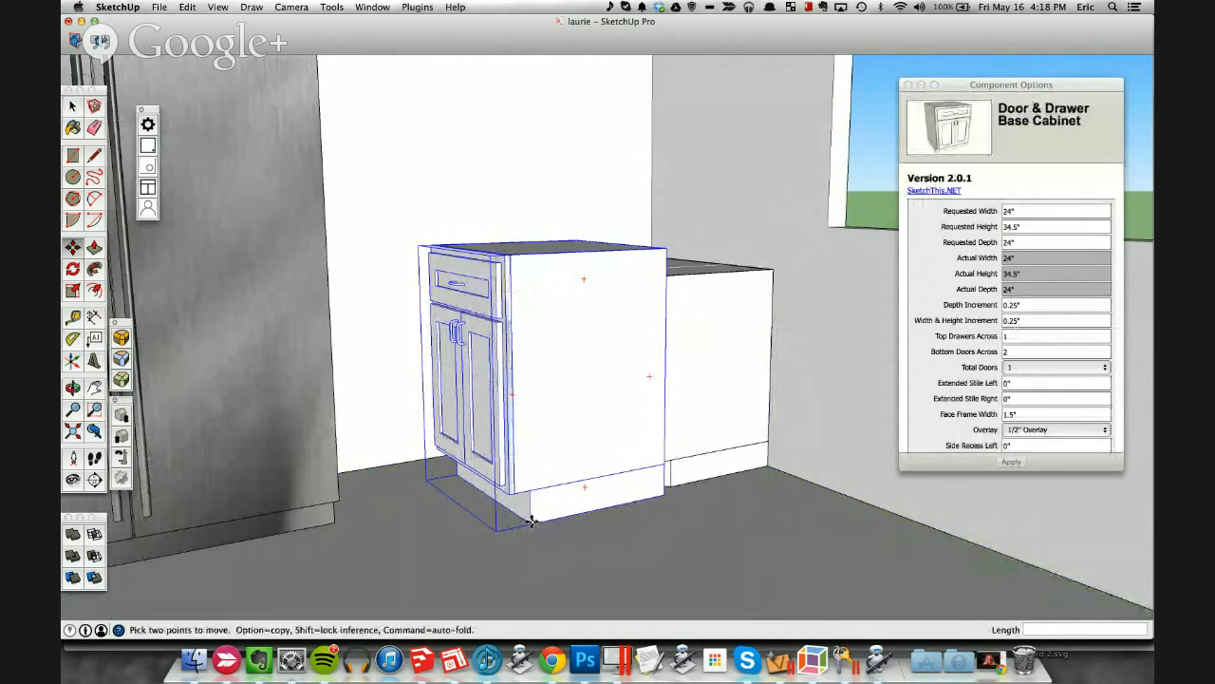
pyautogui.click(532, 521)
pyautogui.moveTo(583, 386); pyautogui.dragTo(548, 524, button='middle')
pyautogui.press('q')
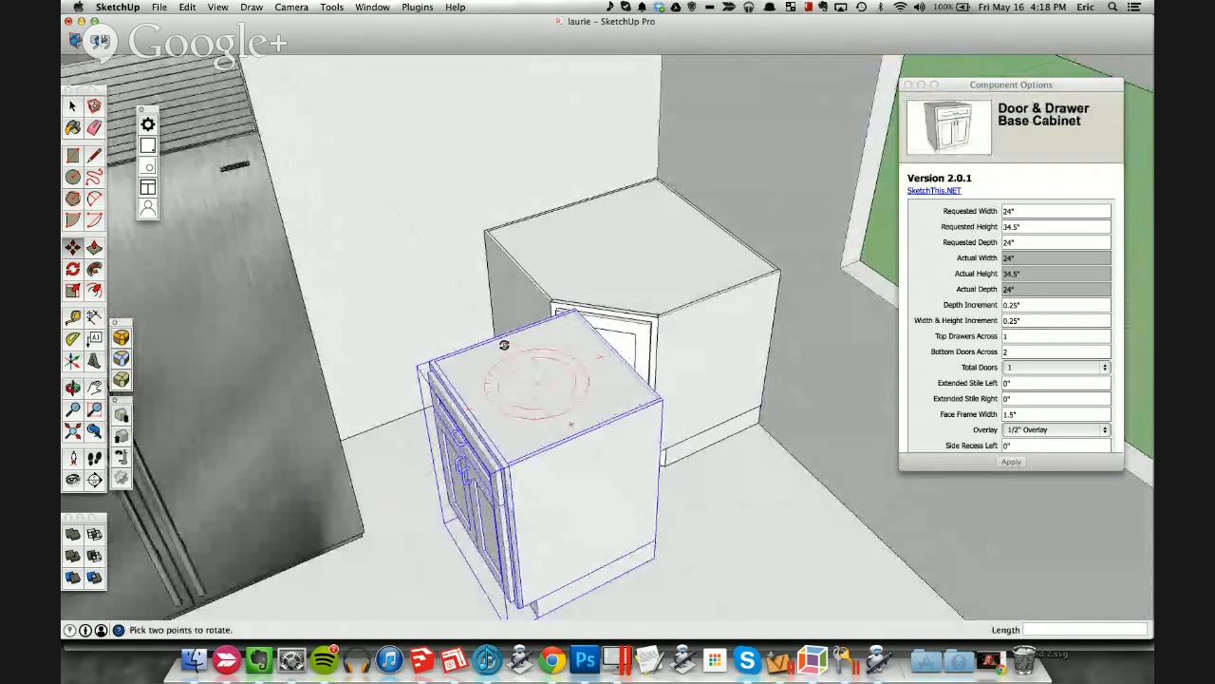
pyautogui.click(504, 344)
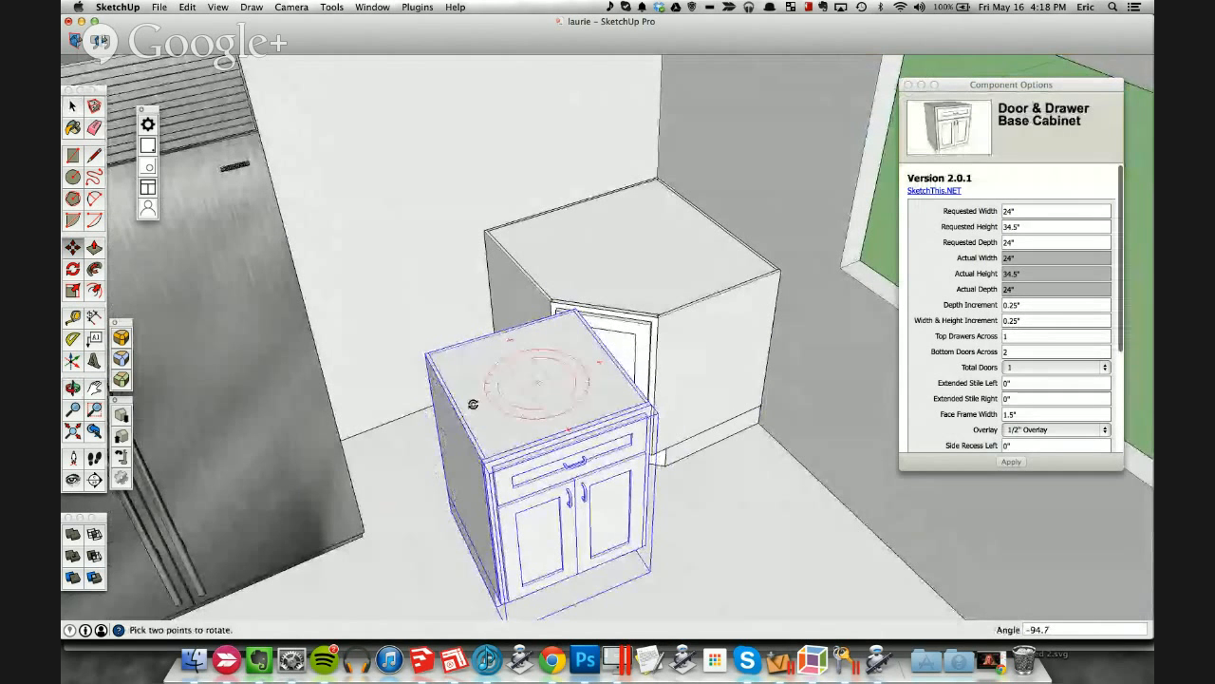
# Step: Move the double door base cabinet by its upper front corner until it sits flush against the side of the angled corner cabinet
pyautogui.press('m')
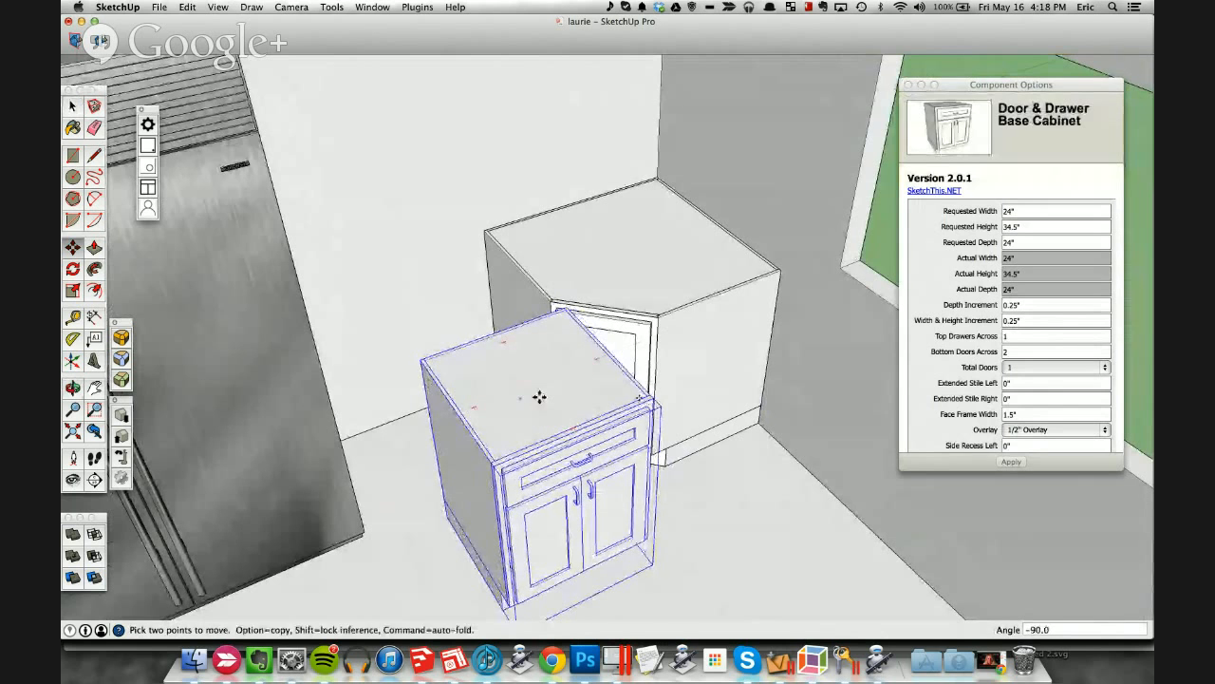
pyautogui.click(649, 391)
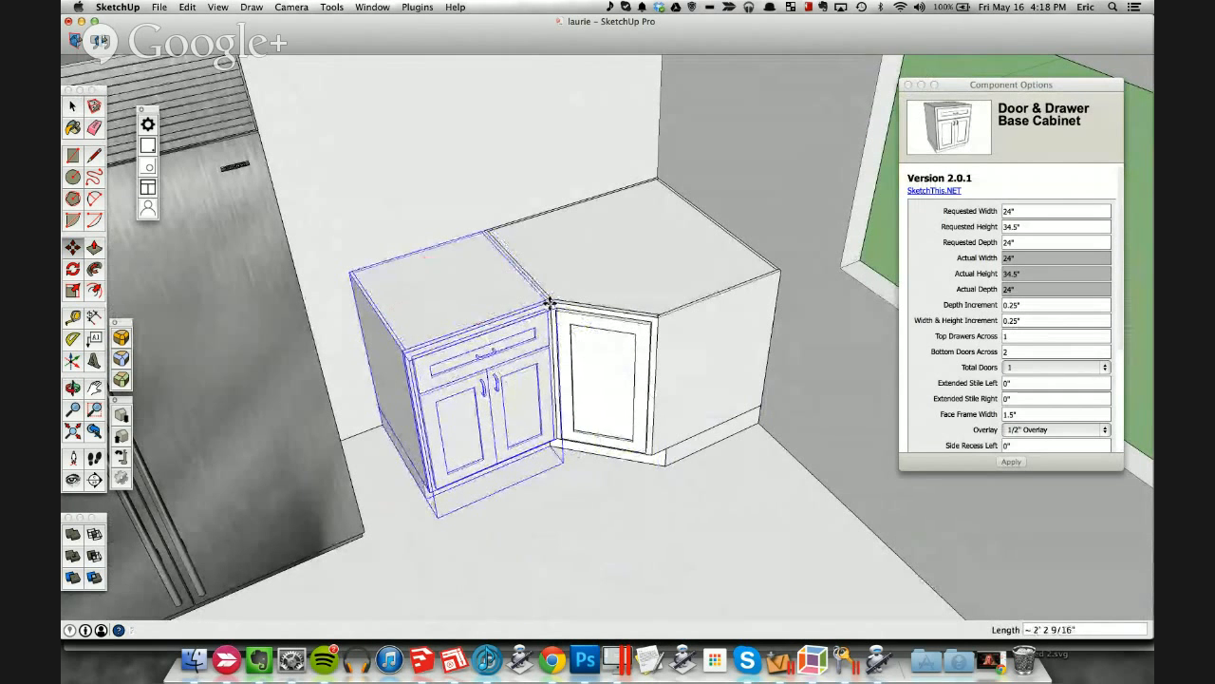
pyautogui.scroll(6, 549, 302)
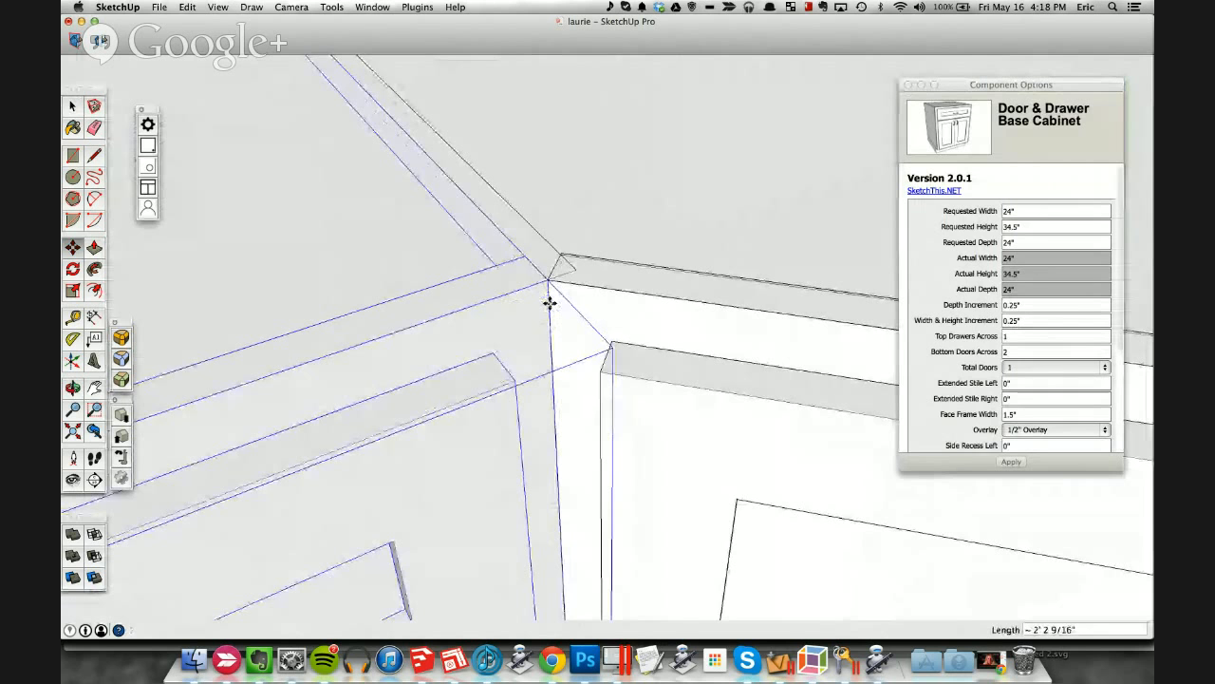
pyautogui.scroll(-8, 549, 302)
pyautogui.scroll(-5, 549, 302)
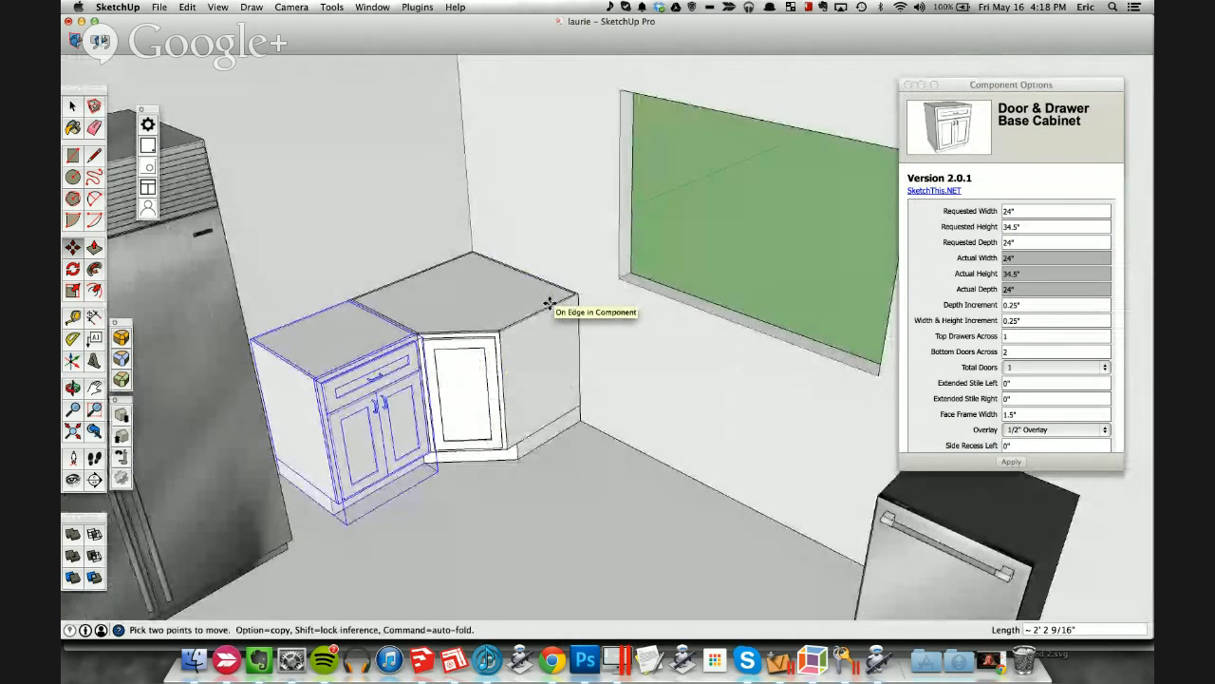
pyautogui.click(529, 430)
# Step: Insert the Sink Base from the SketchThis library and place it on the floor in front of the window wall
pyautogui.press('space')
pyautogui.click(518, 495)
pyautogui.moveTo(517, 494); pyautogui.dragTo(532, 448, button='middle')
pyautogui.click(148, 187)
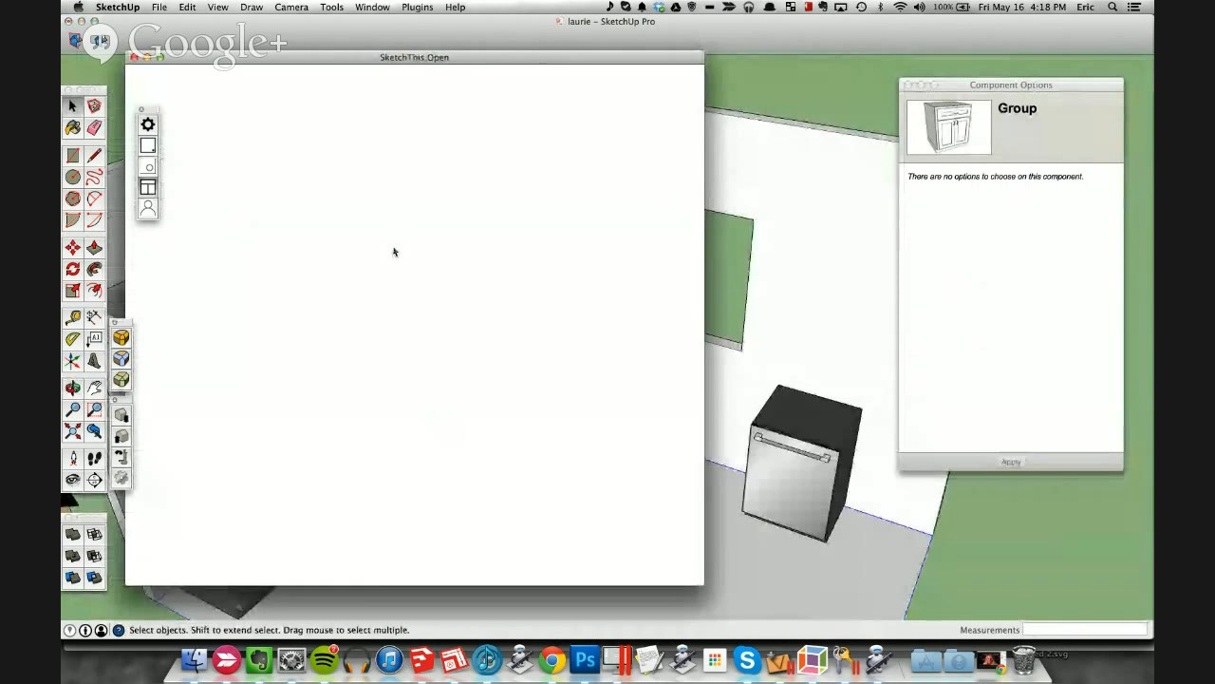
pyautogui.moveTo(399, 61); pyautogui.dragTo(443, 69)
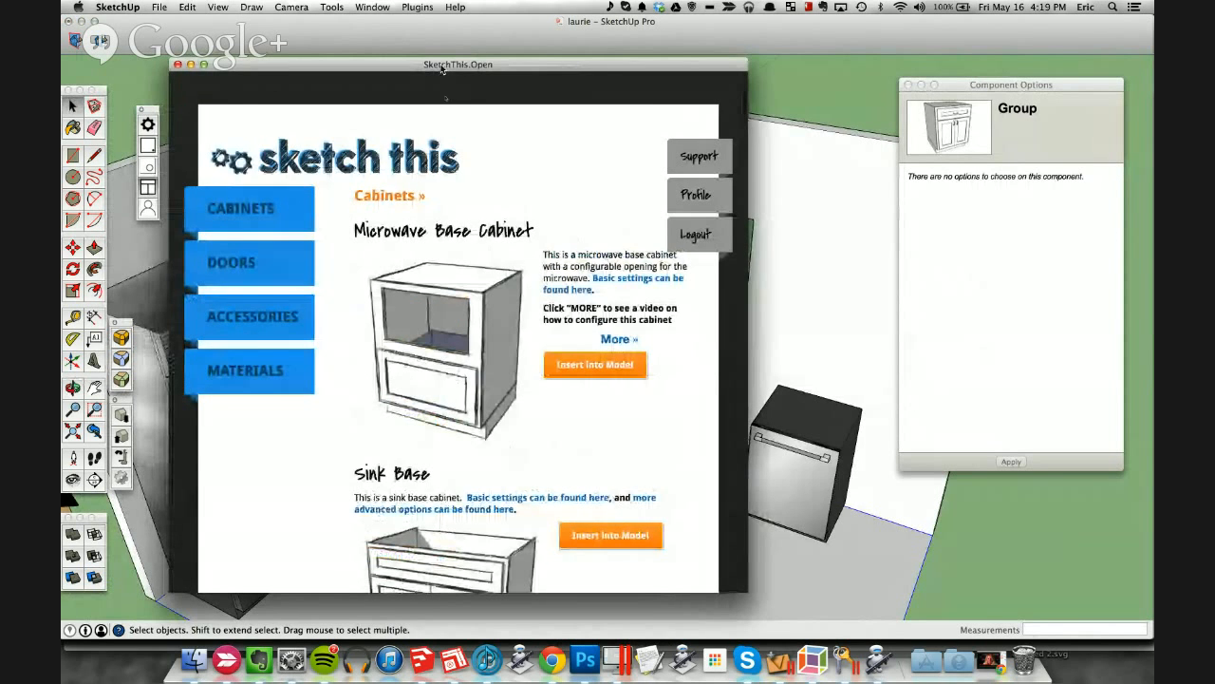
pyautogui.scroll(-3, 579, 398)
pyautogui.click(607, 405)
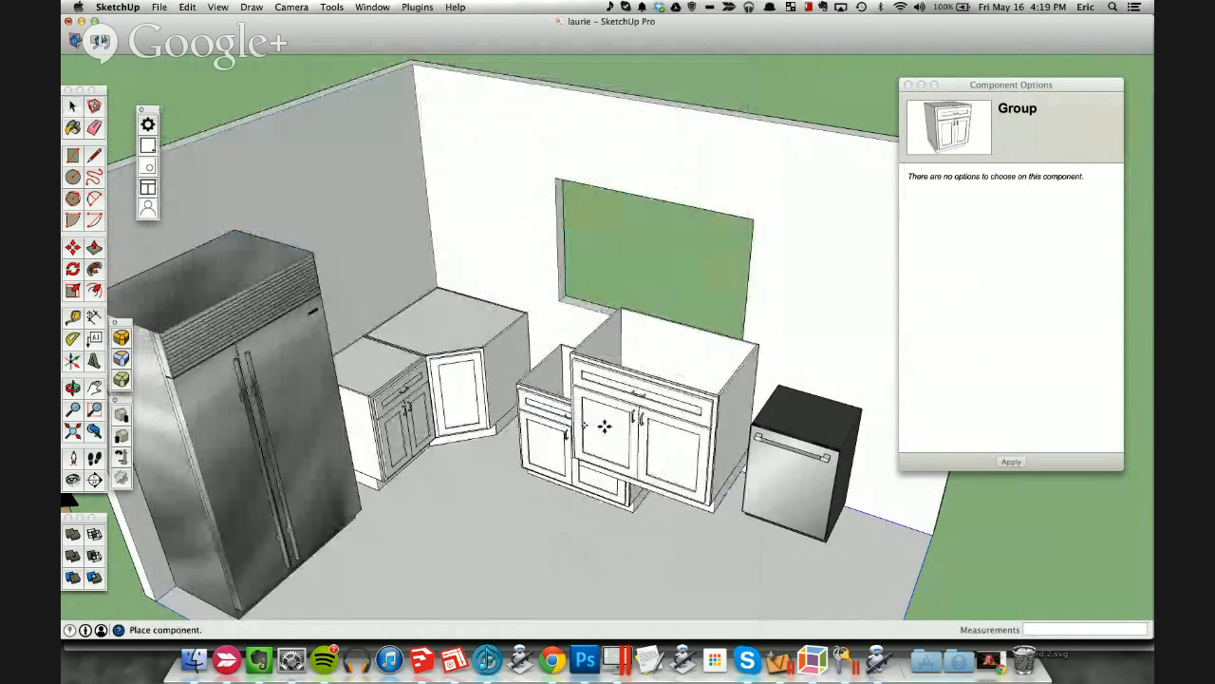
pyautogui.click(581, 419)
# Step: Move the sink base about 9 7/16" along the window wall toward the middle of the window
pyautogui.scroll(2, 579, 419)
pyautogui.moveTo(578, 419); pyautogui.dragTo(670, 356, button='middle')
pyautogui.press('m')
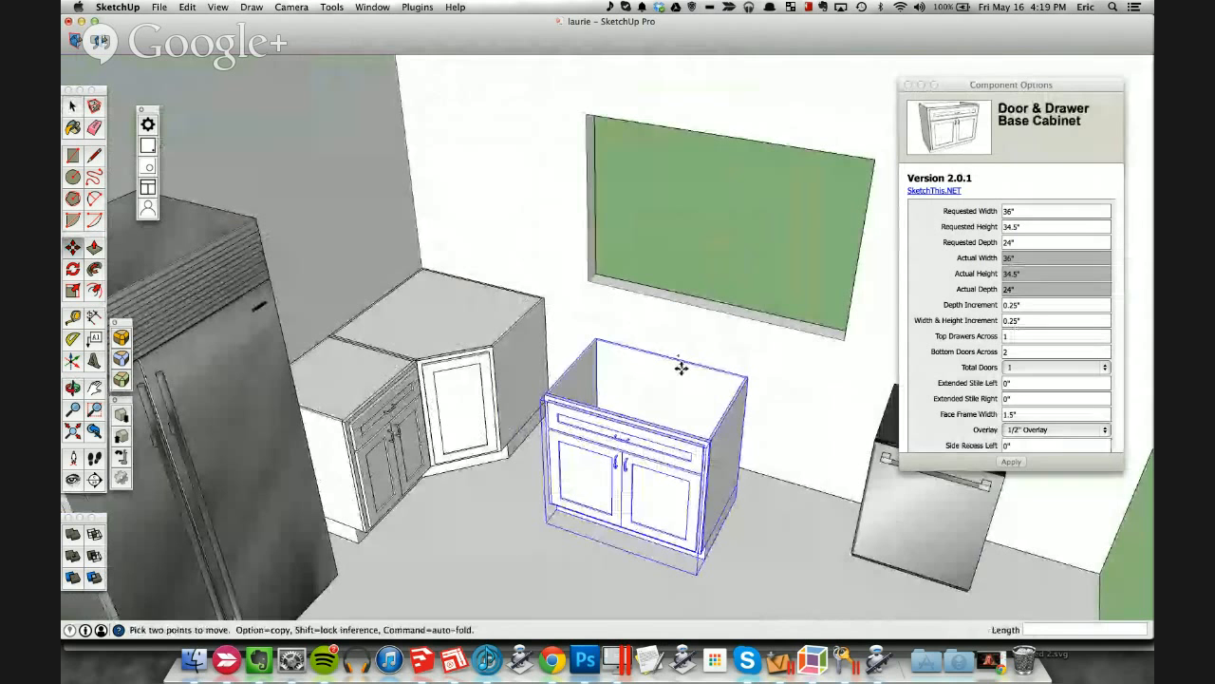
pyautogui.scroll(5, 622, 421)
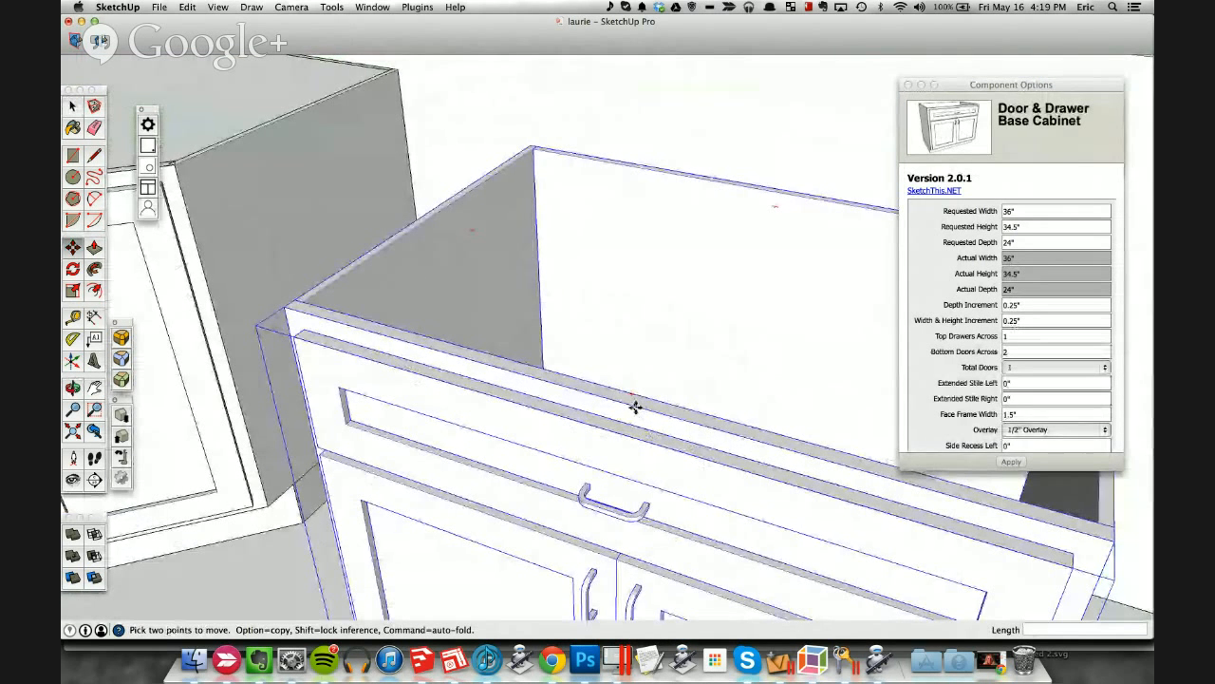
pyautogui.scroll(-5, 625, 403)
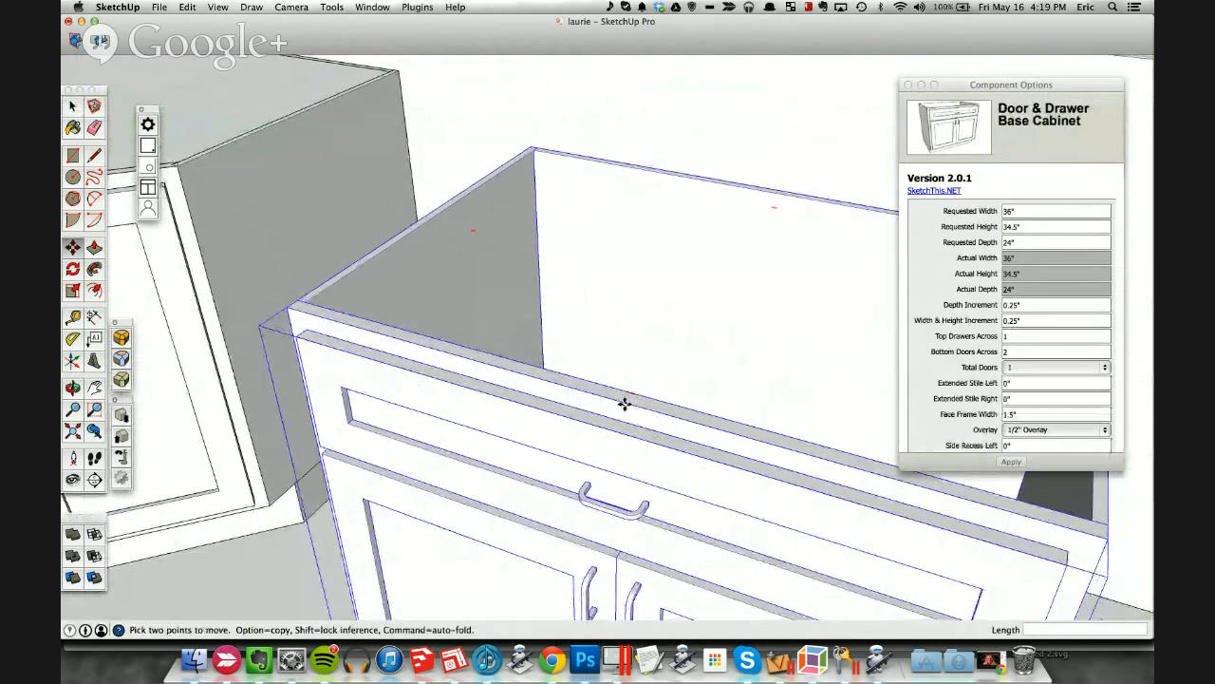
pyautogui.scroll(-2, 625, 403)
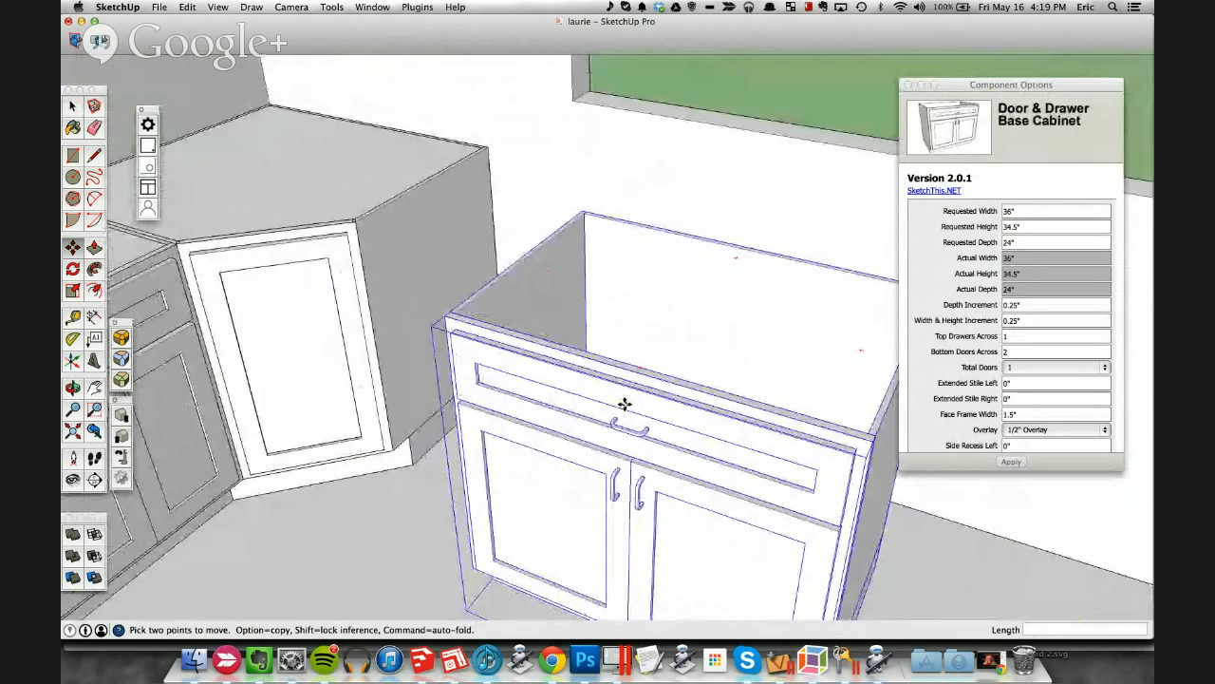
pyautogui.click(625, 404)
pyautogui.scroll(-4, 655, 423)
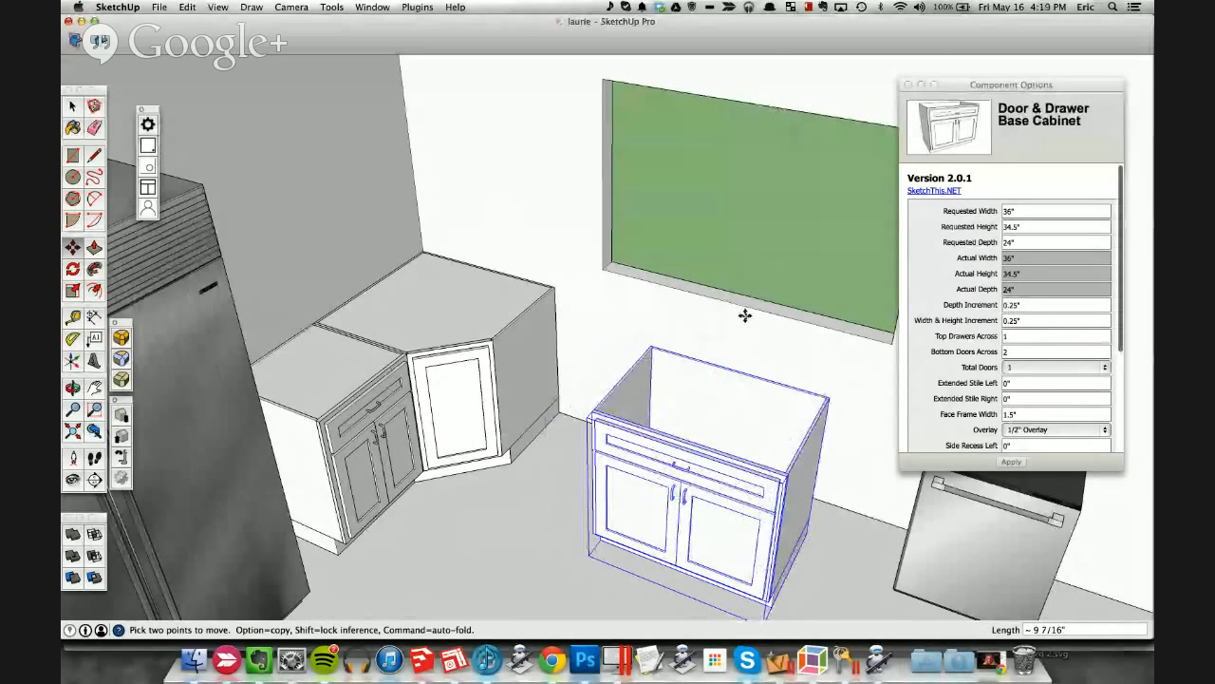
pyautogui.moveTo(747, 314); pyautogui.dragTo(758, 403, button='middle')
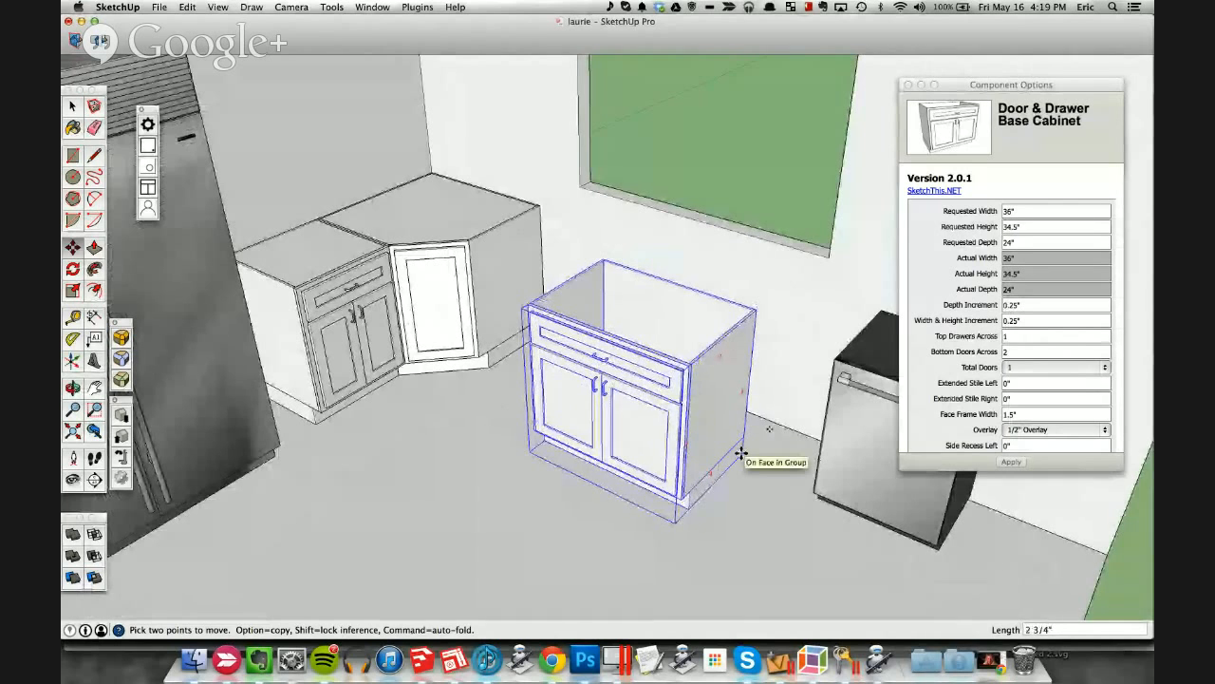
pyautogui.scroll(5, 802, 372)
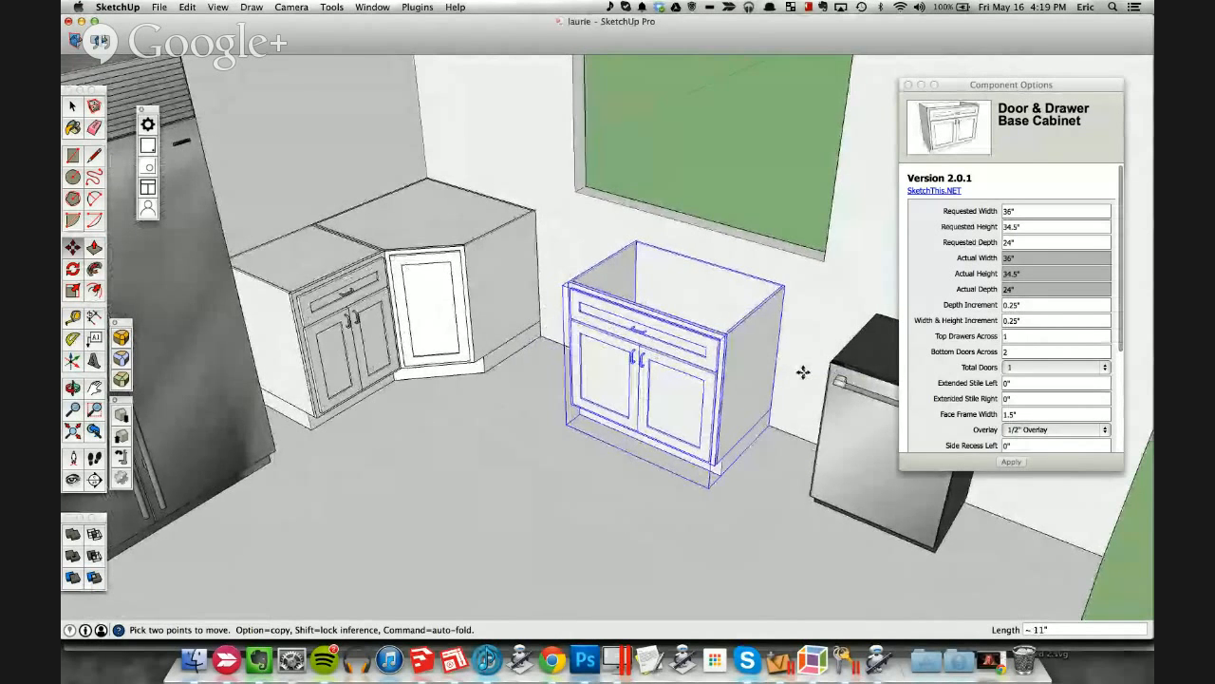
pyautogui.scroll(5, 802, 372)
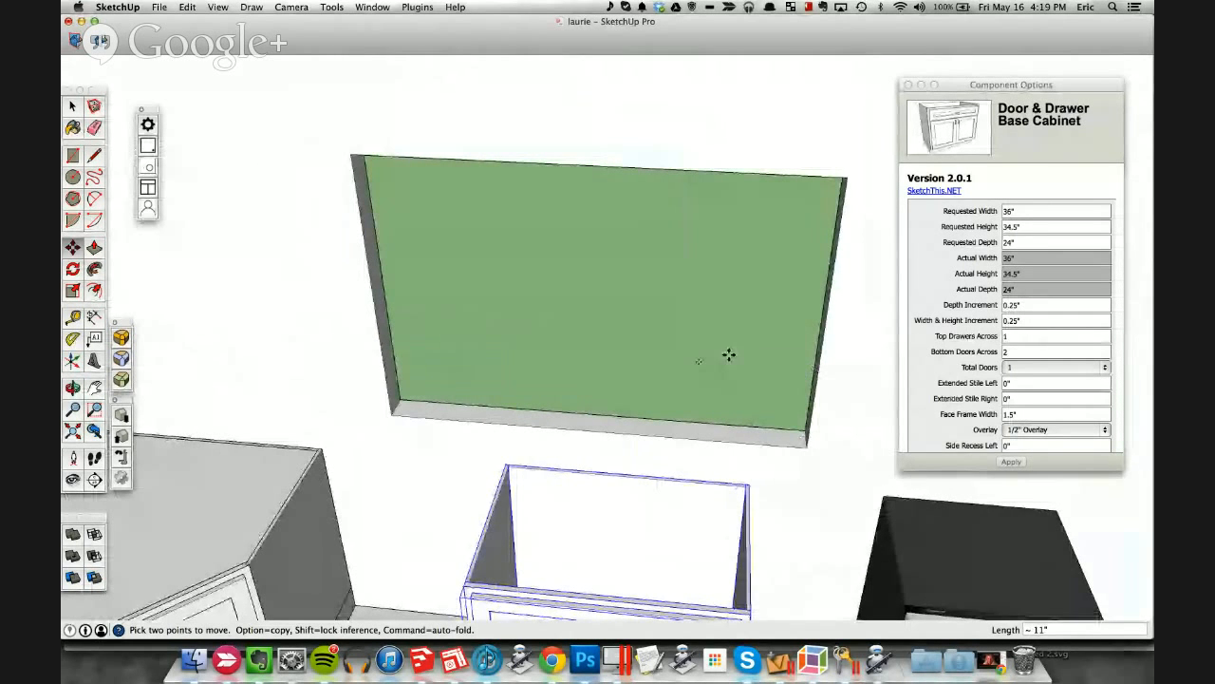
pyautogui.press('t')
pyautogui.moveTo(328, 279); pyautogui.dragTo(336, 236, button='middle')
pyautogui.click(338, 236)
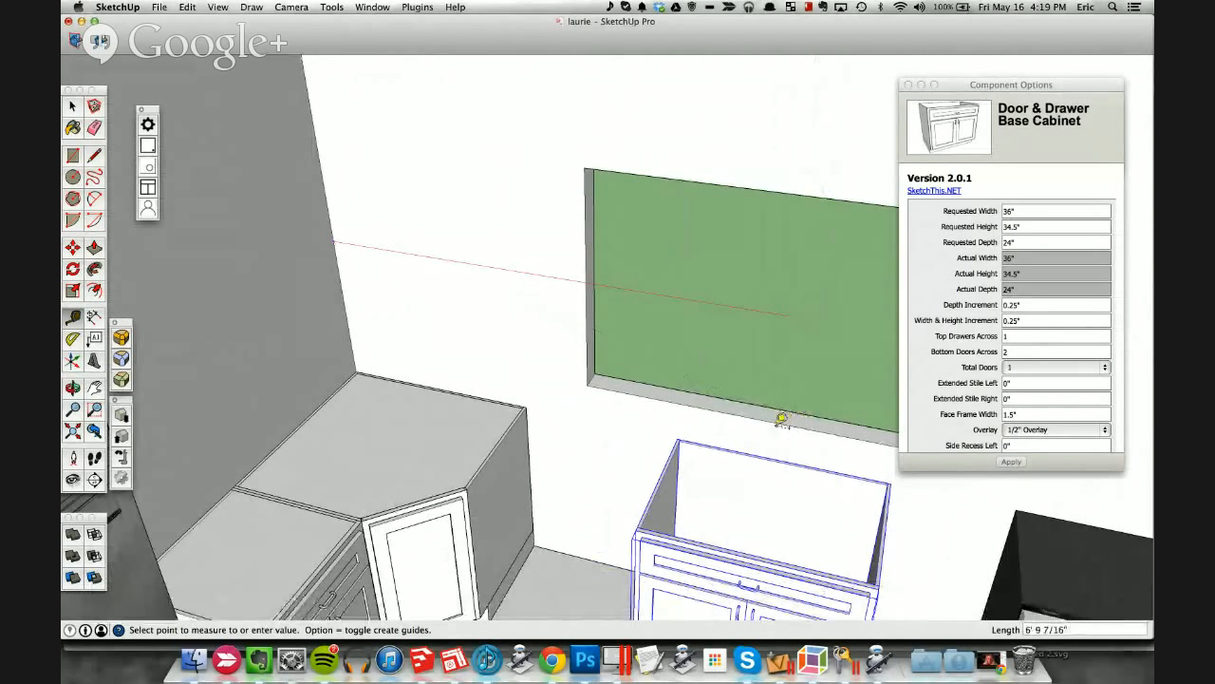
# Step: Open the window wall's group for editing and draw a 4" line across the depth of the window sill at its midpoint
pyautogui.press('space')
pyautogui.doubleClick(773, 425)
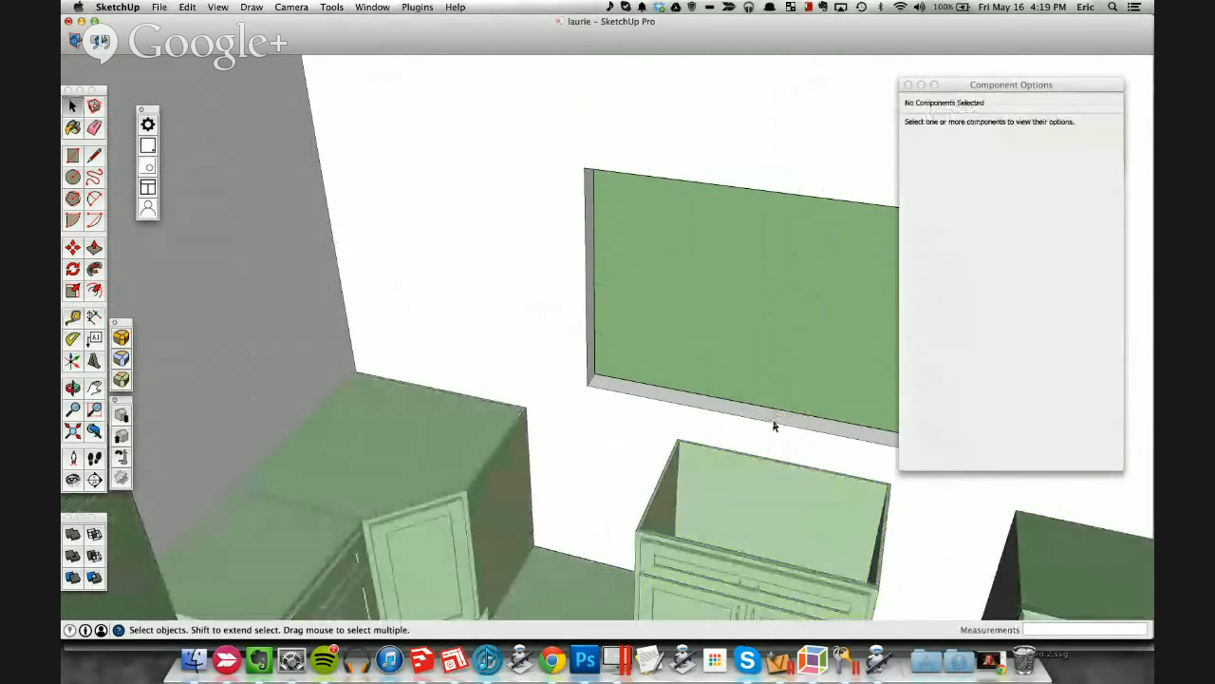
pyautogui.press('l')
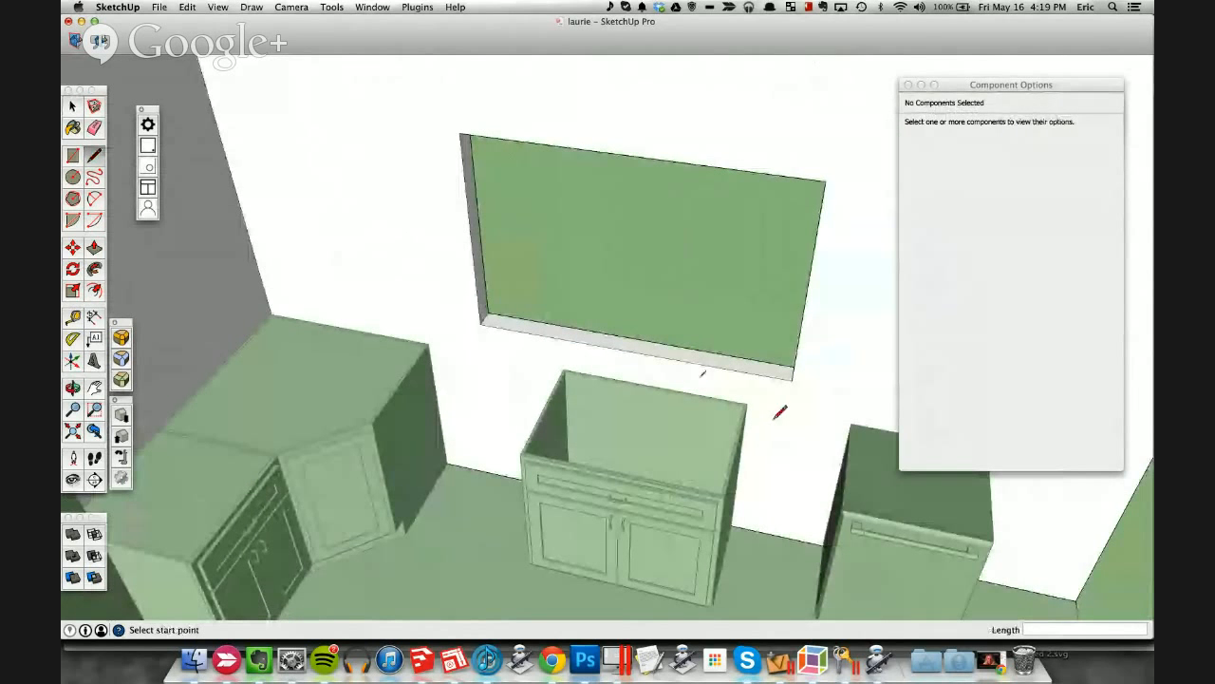
pyautogui.click(638, 335)
pyautogui.click(633, 349)
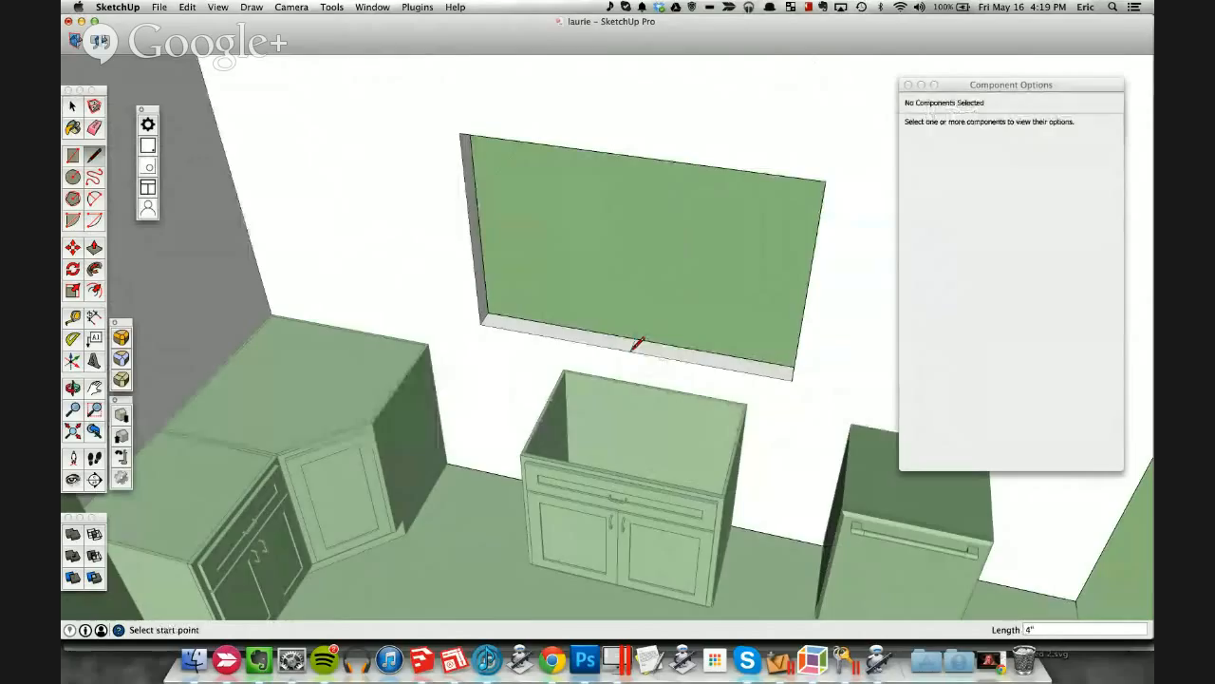
pyautogui.press('t')
pyautogui.press('space')
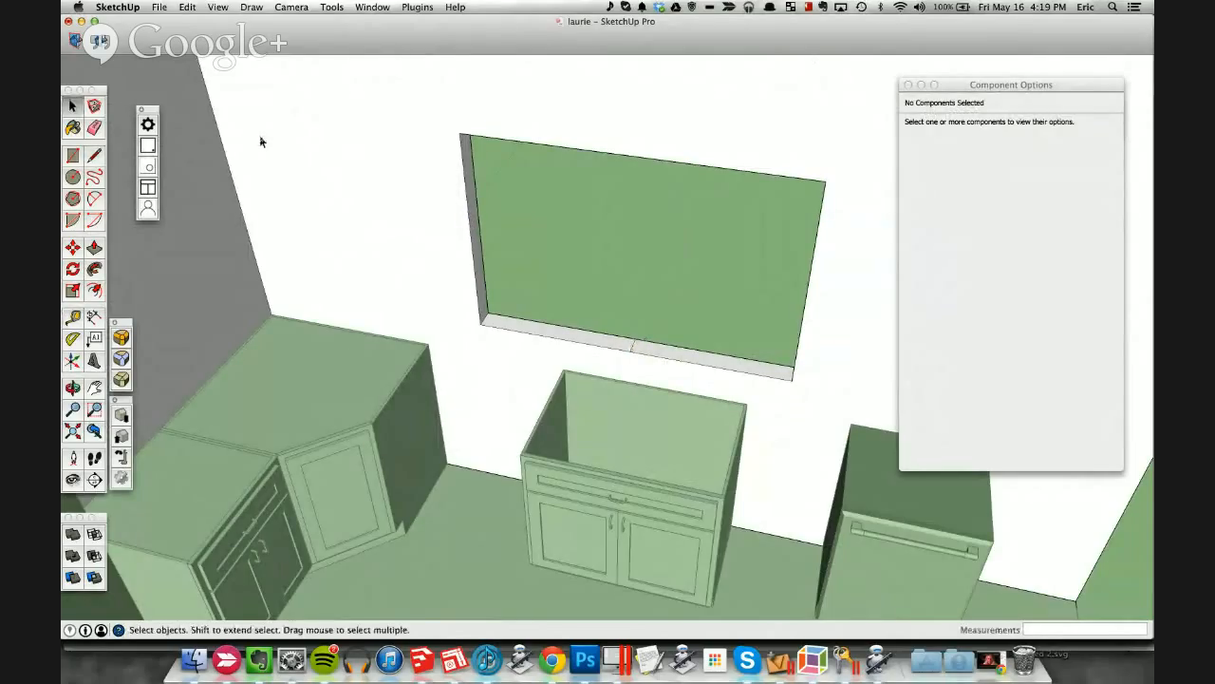
# Step: Place a vertical guide line on the window wall, 6' 6" from the room corner, through the sill's midpoint
pyautogui.press('t')
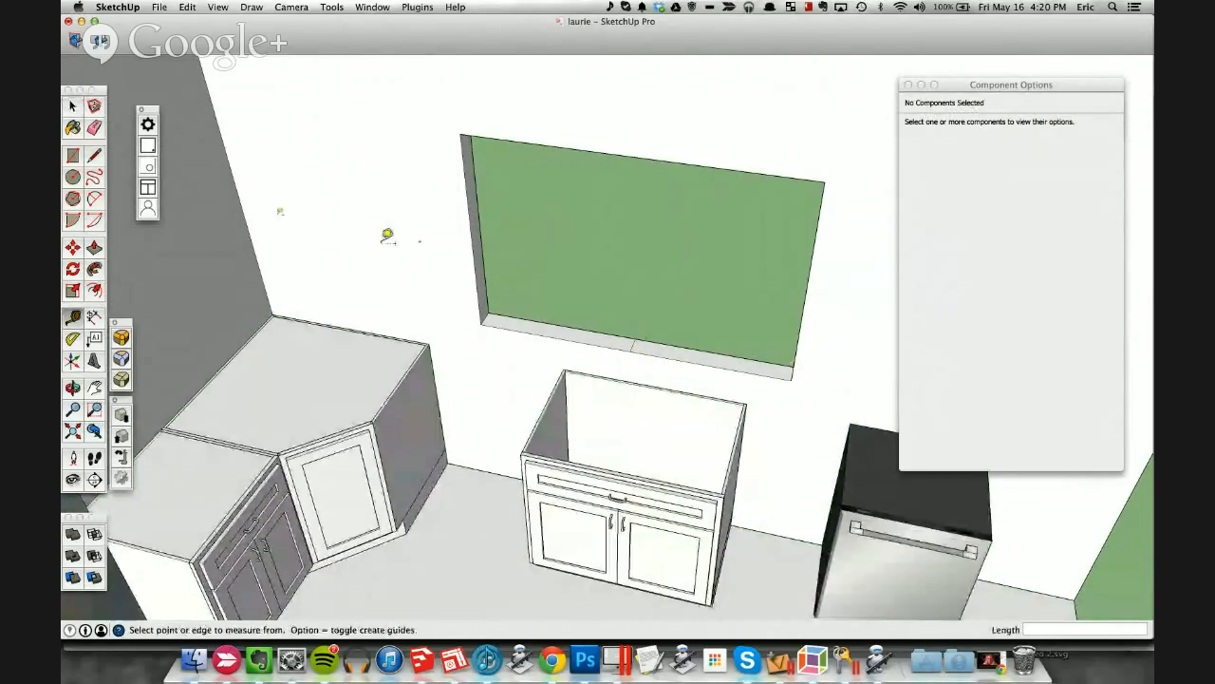
pyautogui.click(242, 189)
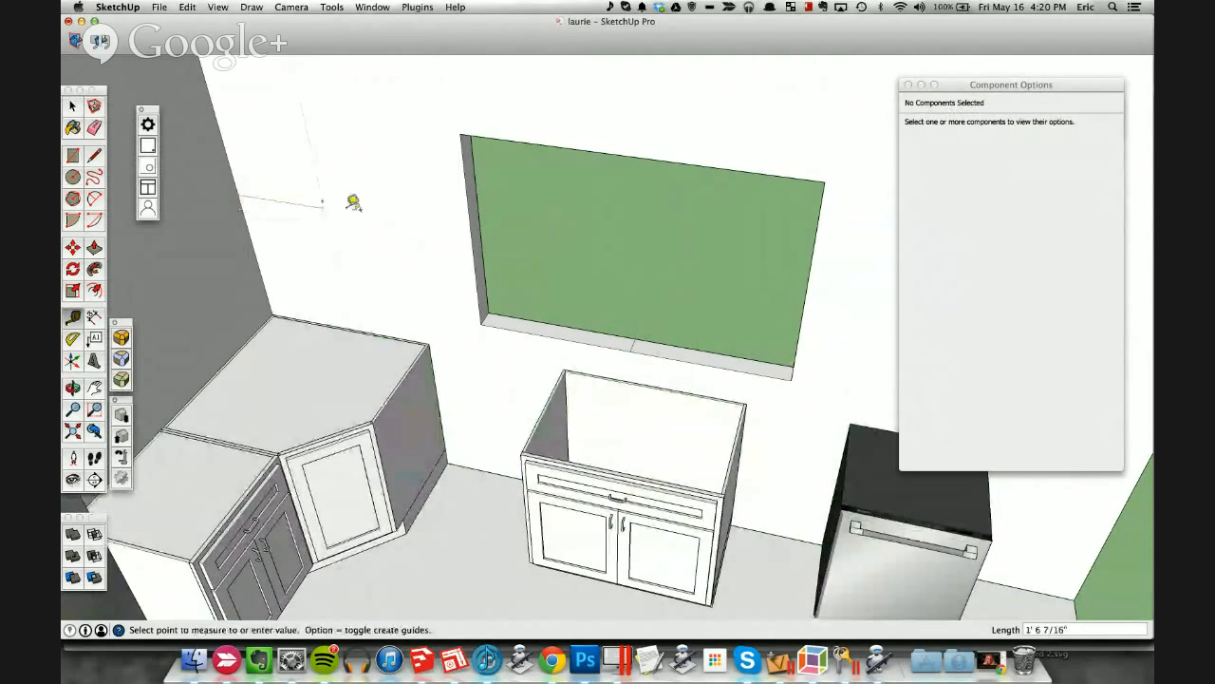
pyautogui.click(638, 344)
# Step: Place a guide line across the floor, parallel to the refrigerator wall's base edge and aligned with the sill's midpoint
pyautogui.scroll(-5, 616, 376)
pyautogui.moveTo(616, 376)
pyautogui.mouseDown(button='middle')
pyautogui.moveTo(594, 363)
pyautogui.moveTo(614, 360)
pyautogui.moveTo(633, 381)
pyautogui.mouseUp(button='middle')
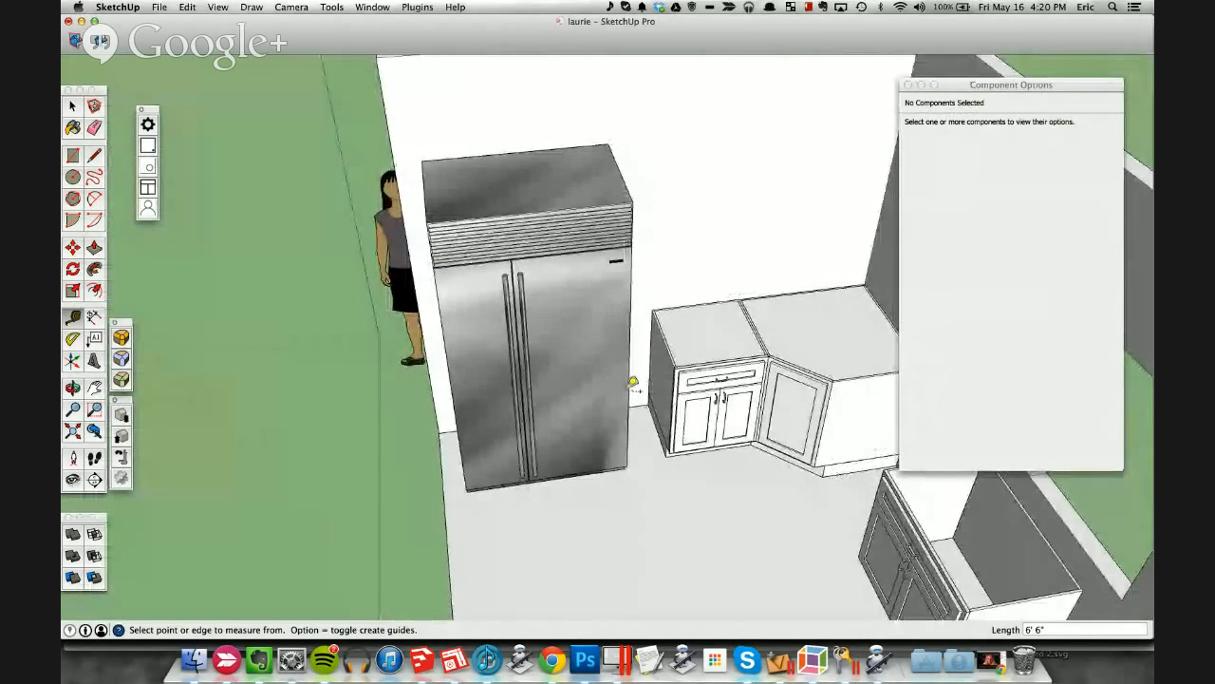
pyautogui.click(646, 401)
pyautogui.moveTo(679, 459); pyautogui.dragTo(602, 488, button='middle')
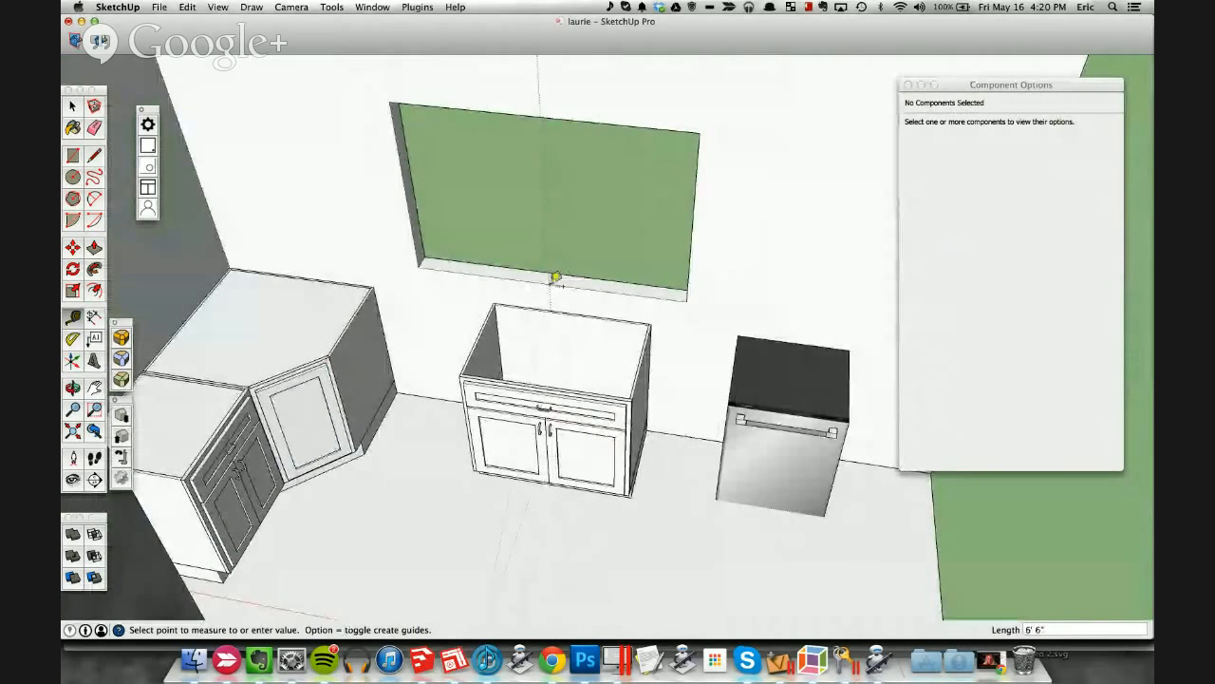
pyautogui.press('Escape')
# Step: Move the sink base about 4 11/16" along the window wall by its lower front midpoint, centering it on the floor guide
pyautogui.scroll(5, 559, 375)
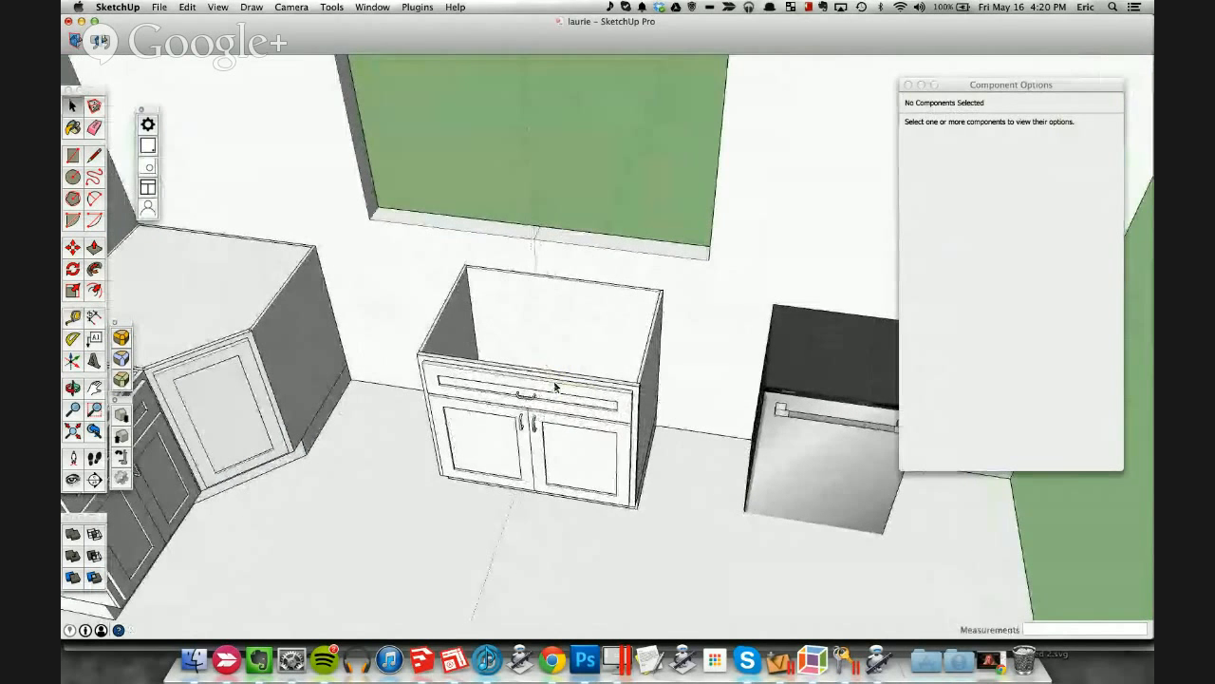
pyautogui.press('space')
pyautogui.click(556, 398)
pyautogui.moveTo(557, 399); pyautogui.dragTo(561, 416, button='middle')
pyautogui.press('m')
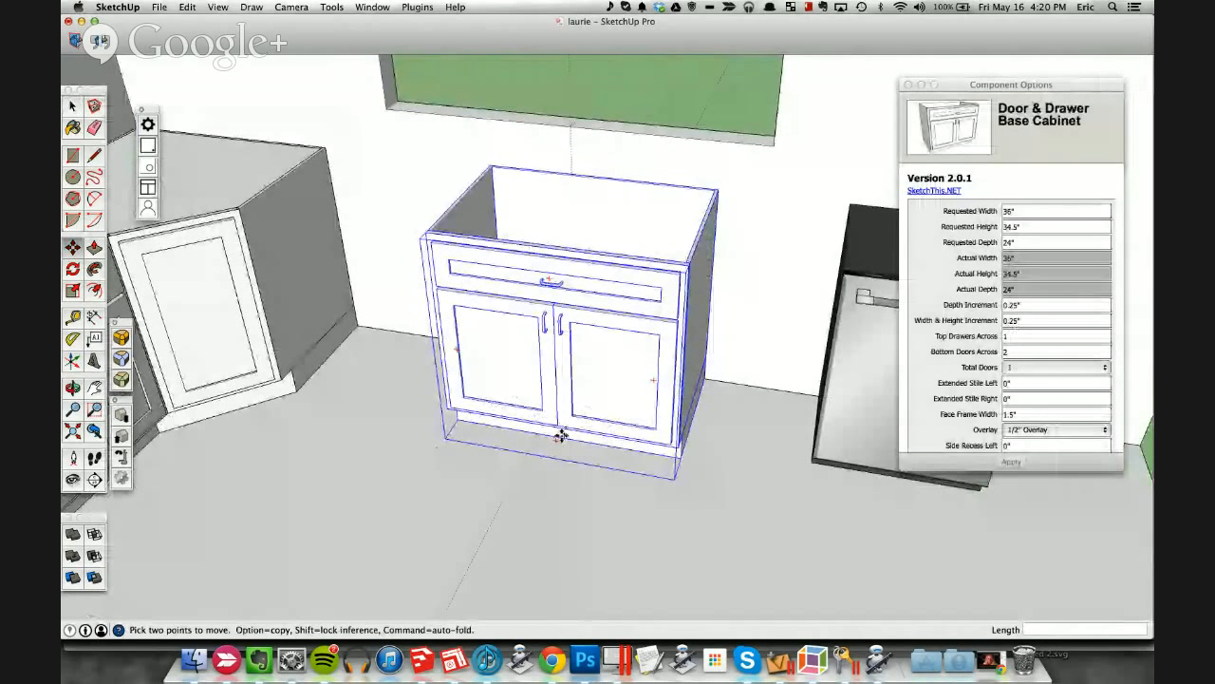
pyautogui.click(563, 435)
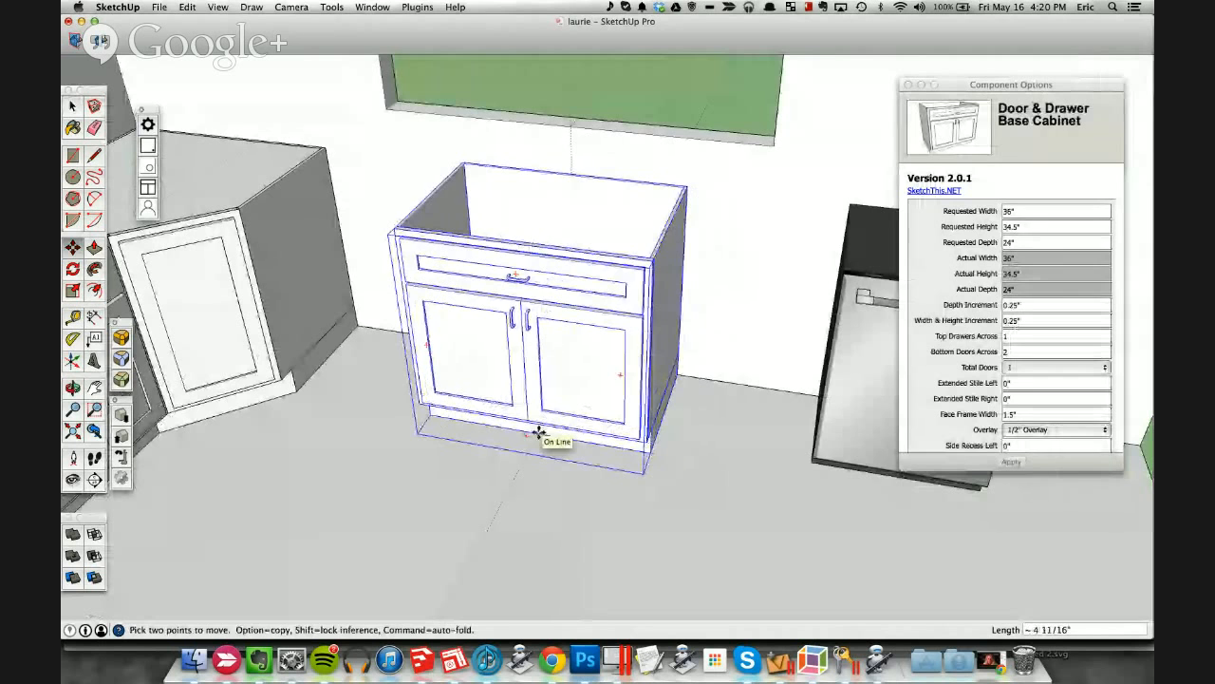
pyautogui.moveTo(538, 432); pyautogui.dragTo(537, 432, button='middle')
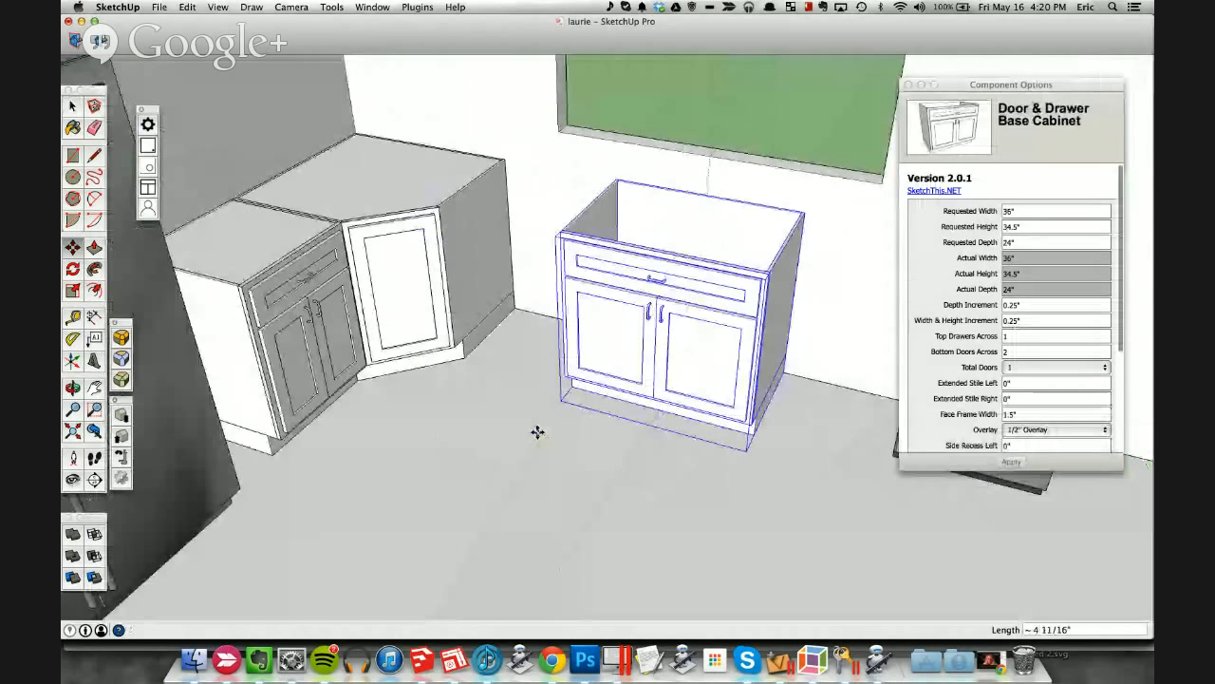
# Step: Copy the double door base cabinet 2' 11 3/4" across the floor toward the sink base
pyautogui.scroll(-5, 537, 432)
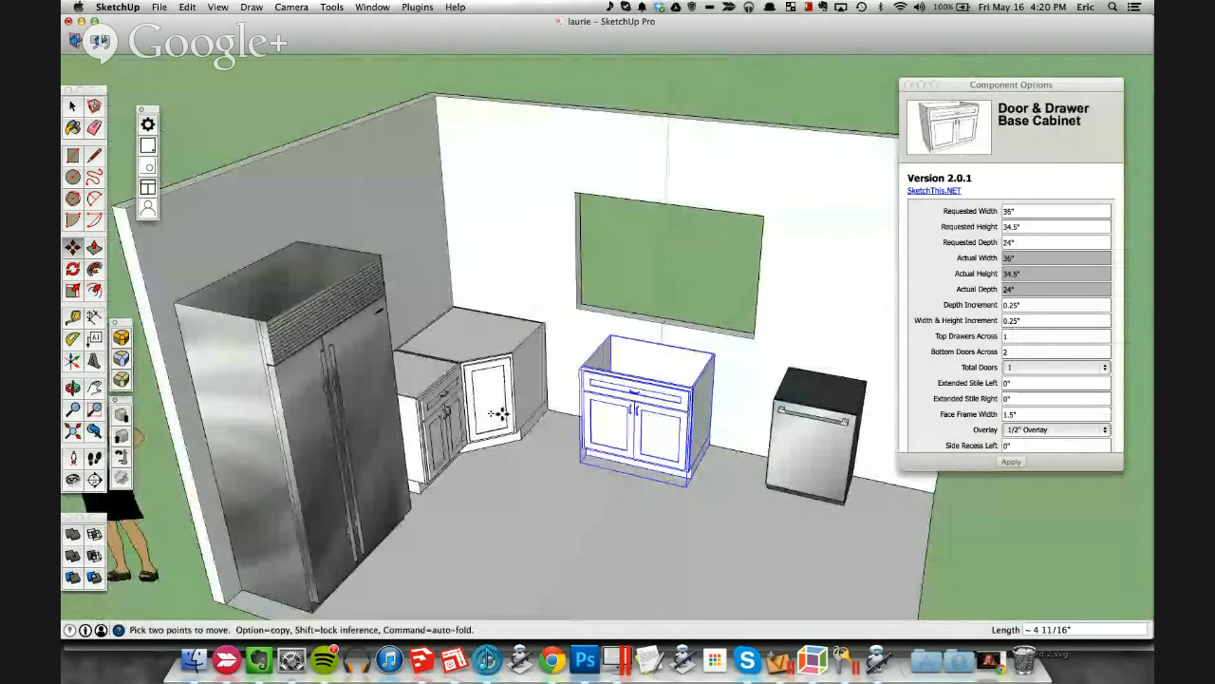
pyautogui.press('space')
pyautogui.click(452, 418)
pyautogui.press('m')
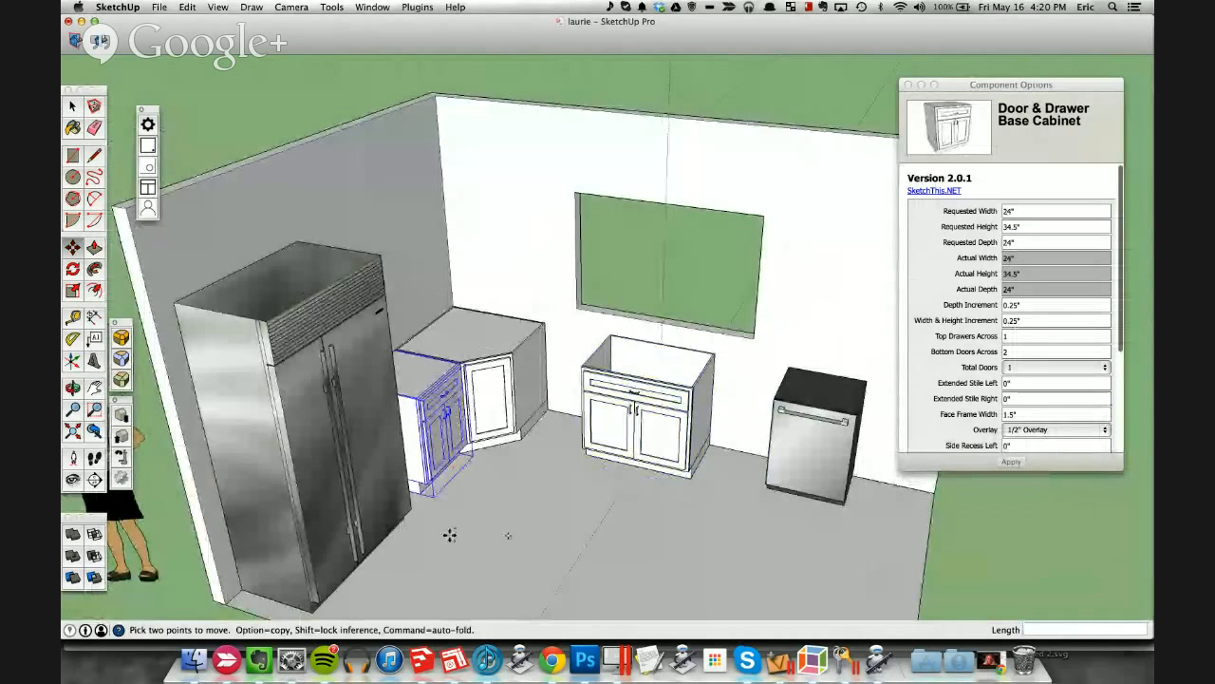
pyautogui.press('alt')
pyautogui.click(447, 534)
pyautogui.click(566, 532)
# Step: Rotate the copied base cabinet 90 degrees about its vertical axis so its doors face away from the window wall
pyautogui.press('q')
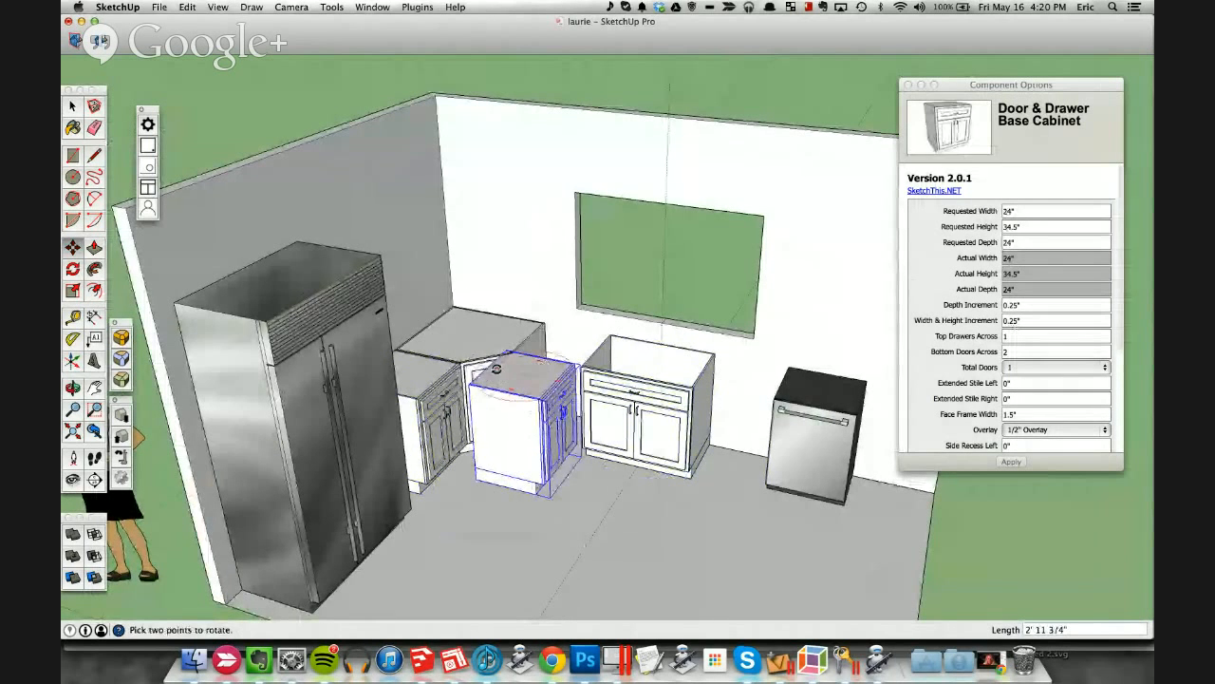
pyautogui.click(496, 368)
pyautogui.click(520, 359)
pyautogui.click(524, 353)
# Step: Move the copied cabinet by its upper front corner flush against the angled corner cabinet, in the gap beside the sink base
pyautogui.press('m')
pyautogui.scroll(6, 524, 353)
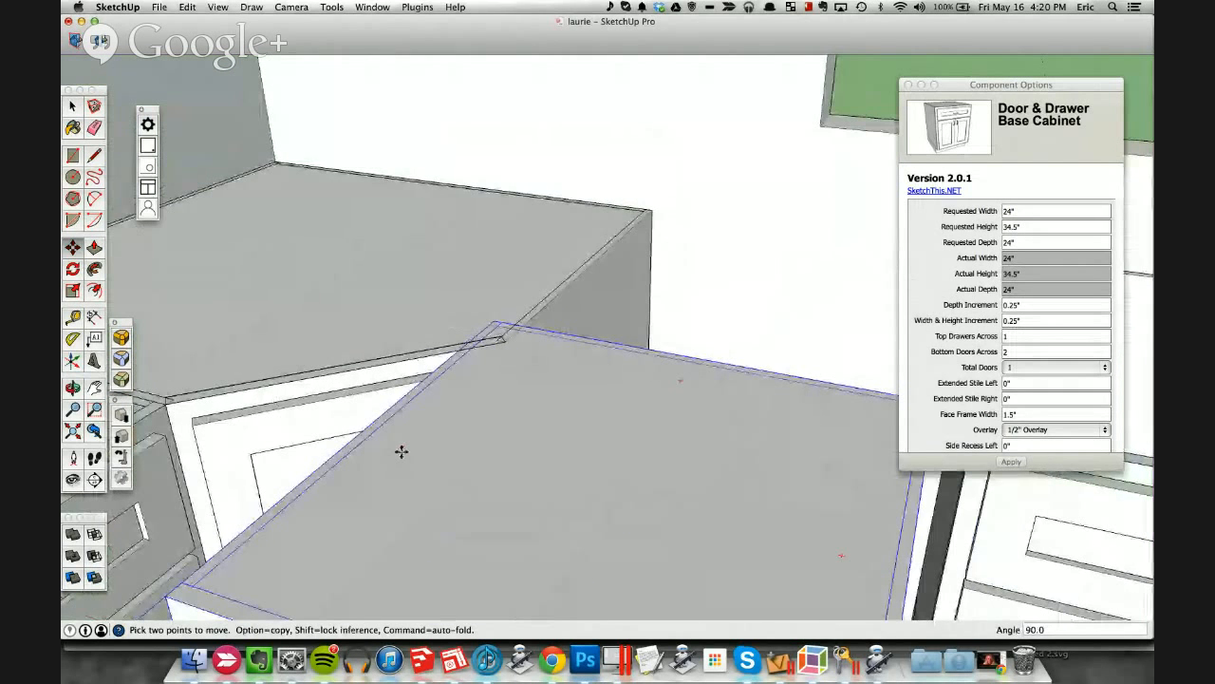
pyautogui.moveTo(401, 452); pyautogui.dragTo(408, 401, button='middle')
pyautogui.click(408, 401)
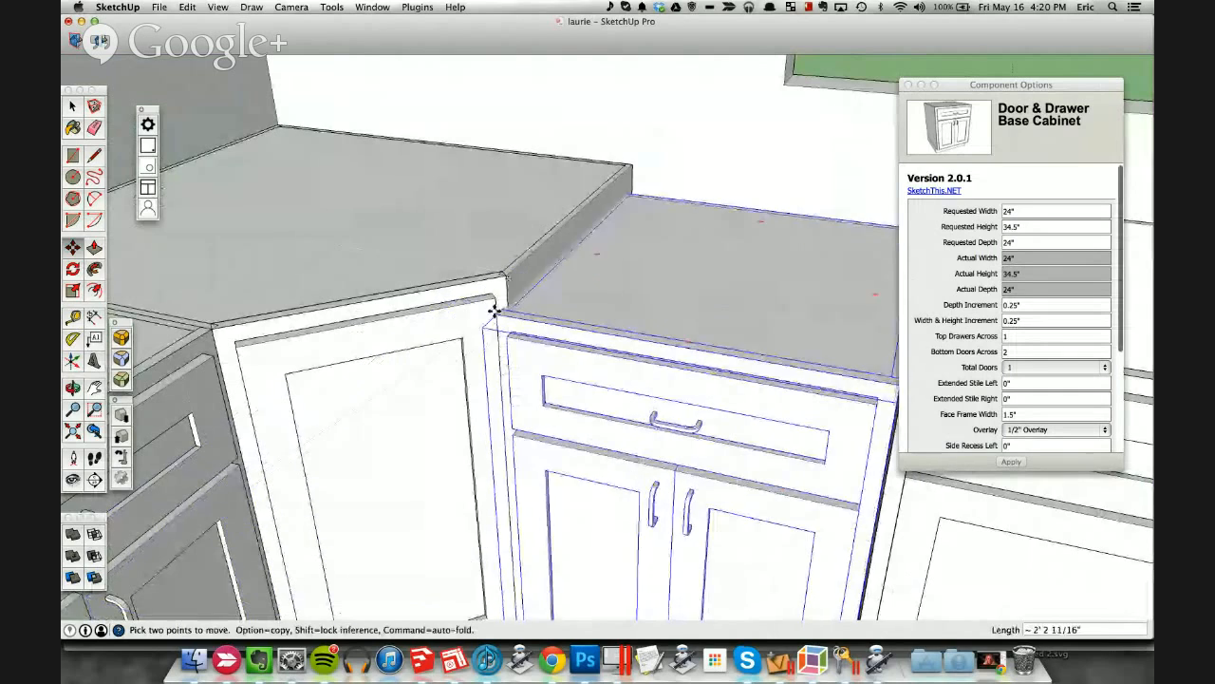
pyautogui.click(507, 273)
pyautogui.scroll(-4, 540, 313)
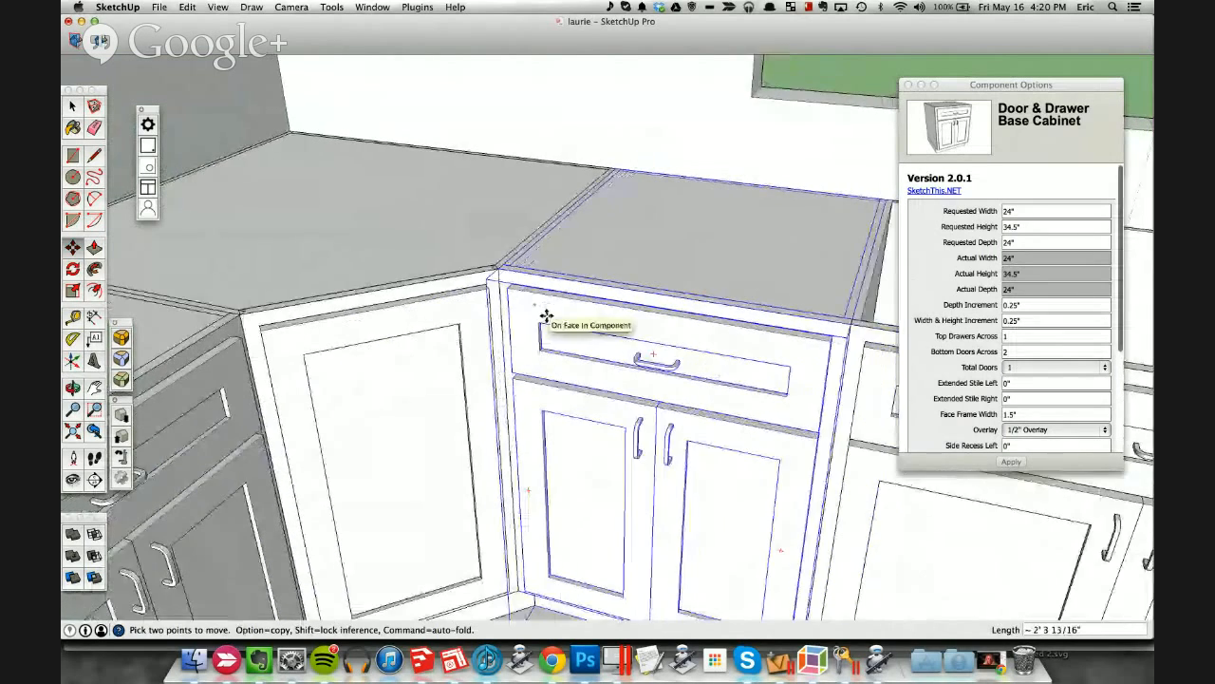
pyautogui.press('space')
# Step: Select the sink base cabinet and apply the Beaded Inset overlay style to its doors and drawer
pyautogui.scroll(-7, 711, 520)
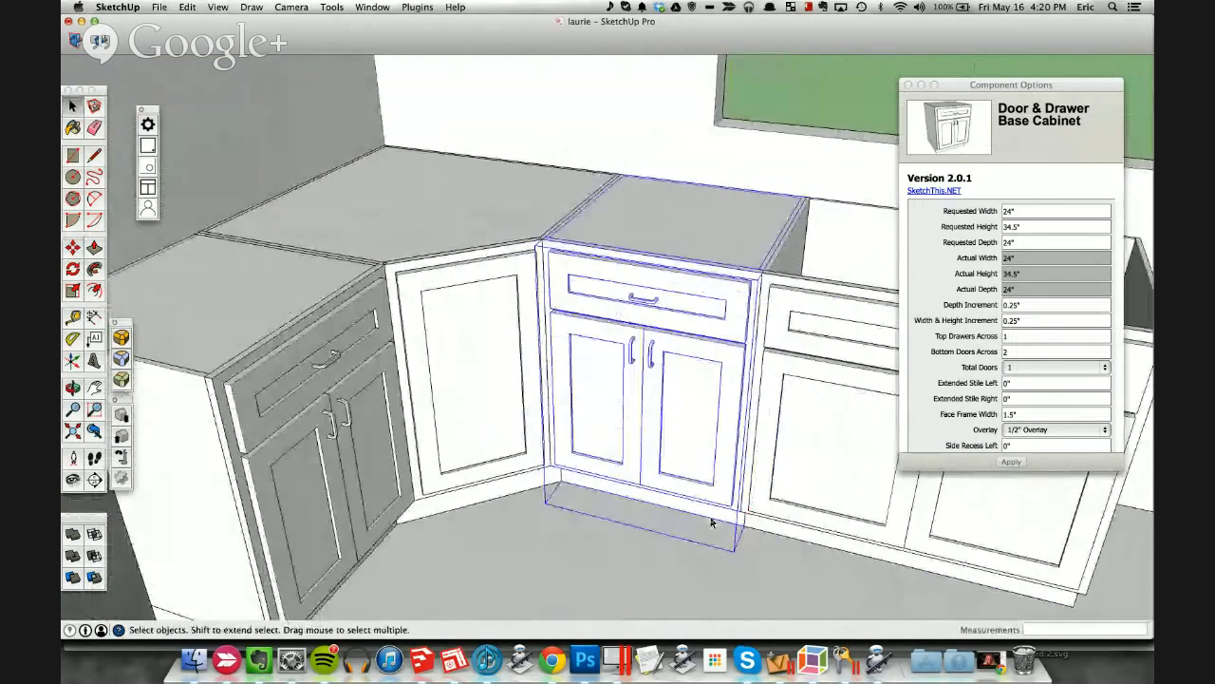
pyautogui.scroll(-6, 711, 520)
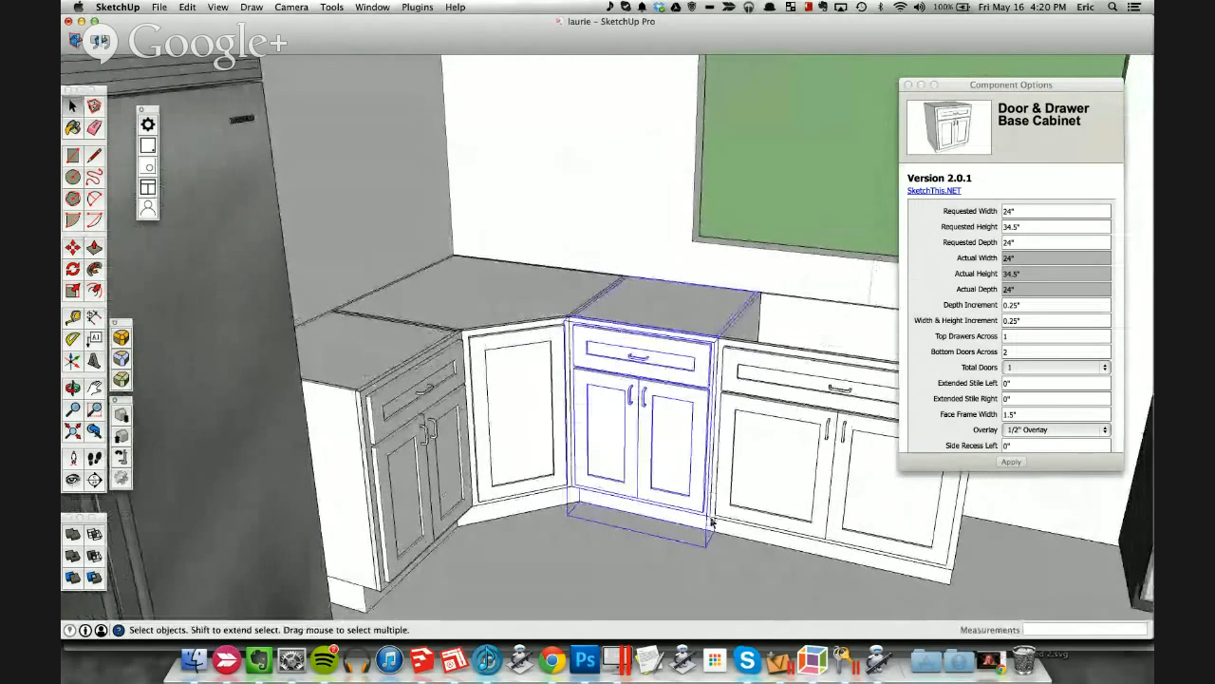
pyautogui.scroll(-5, 711, 520)
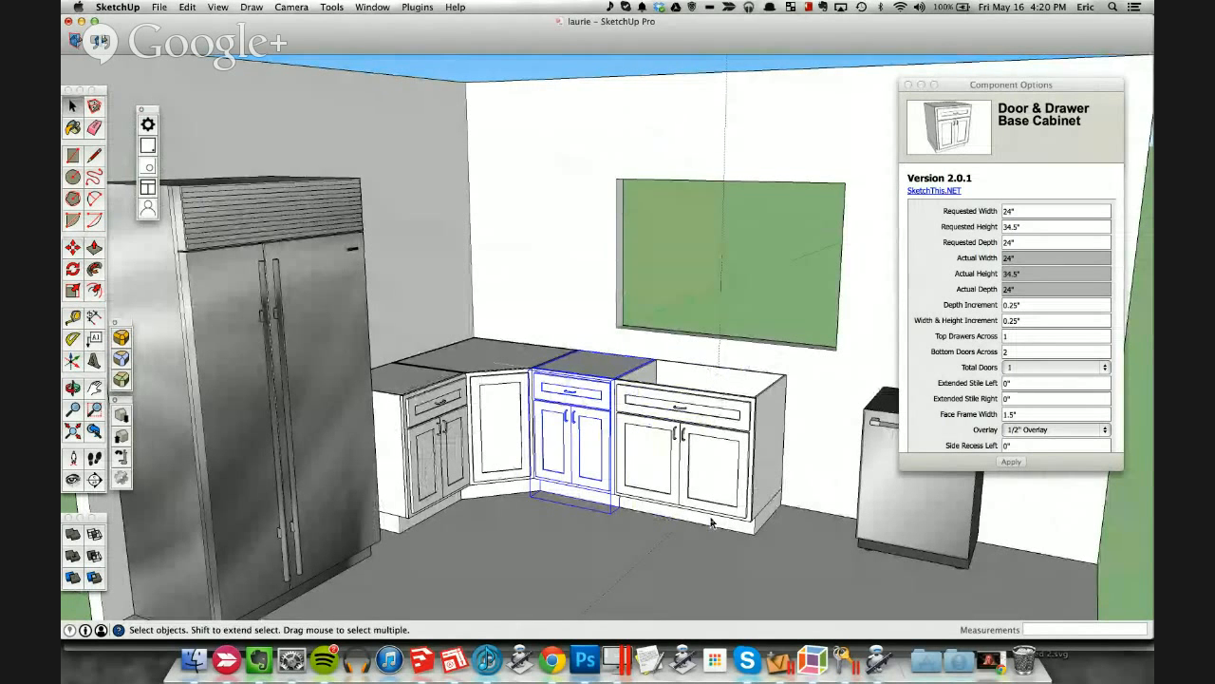
pyautogui.moveTo(711, 522); pyautogui.dragTo(711, 523, button='middle')
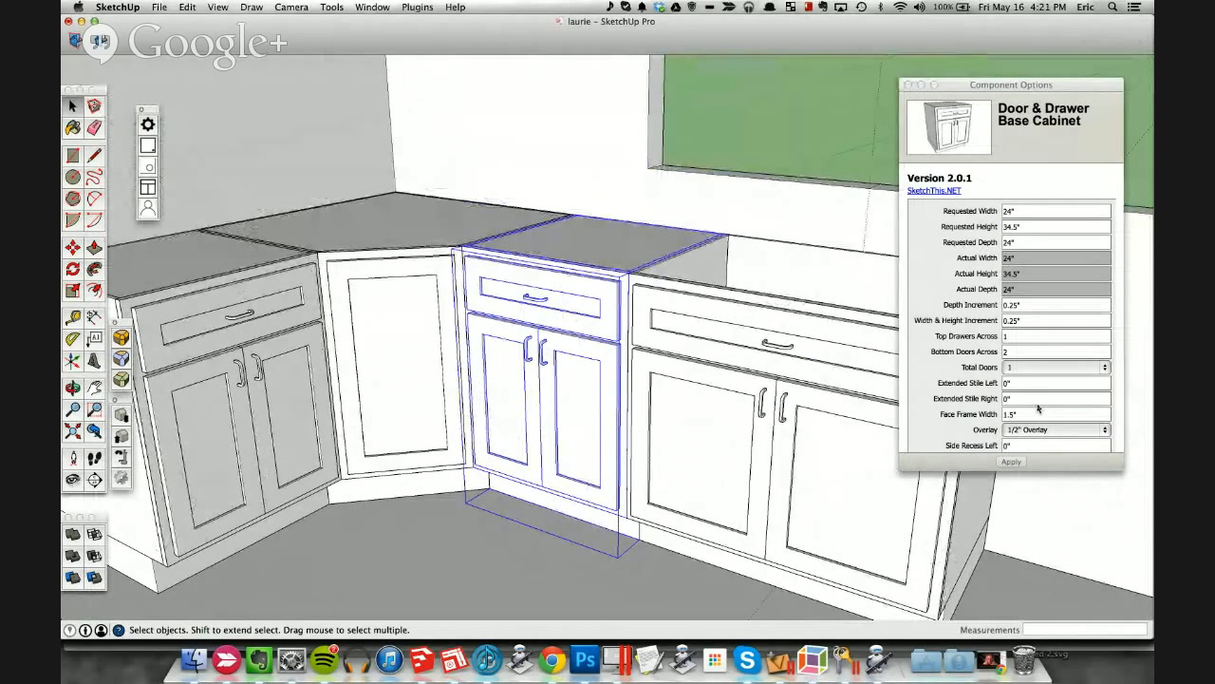
pyautogui.click(777, 379)
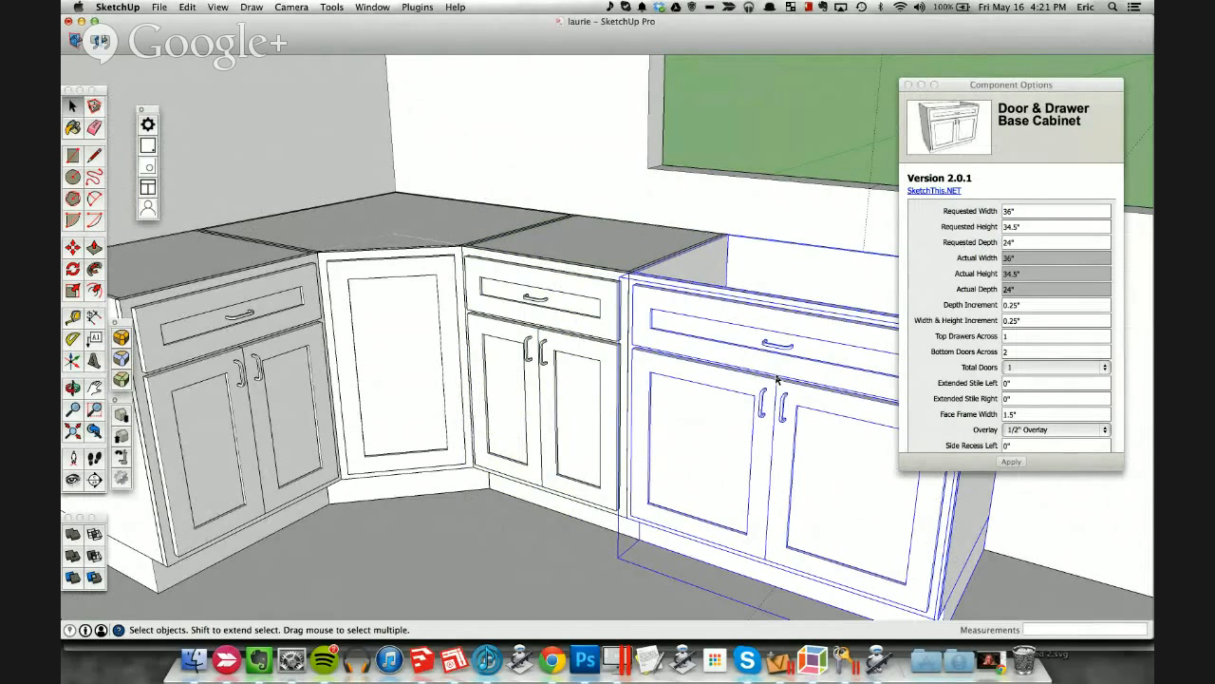
pyautogui.moveTo(777, 378); pyautogui.dragTo(950, 265, button='middle')
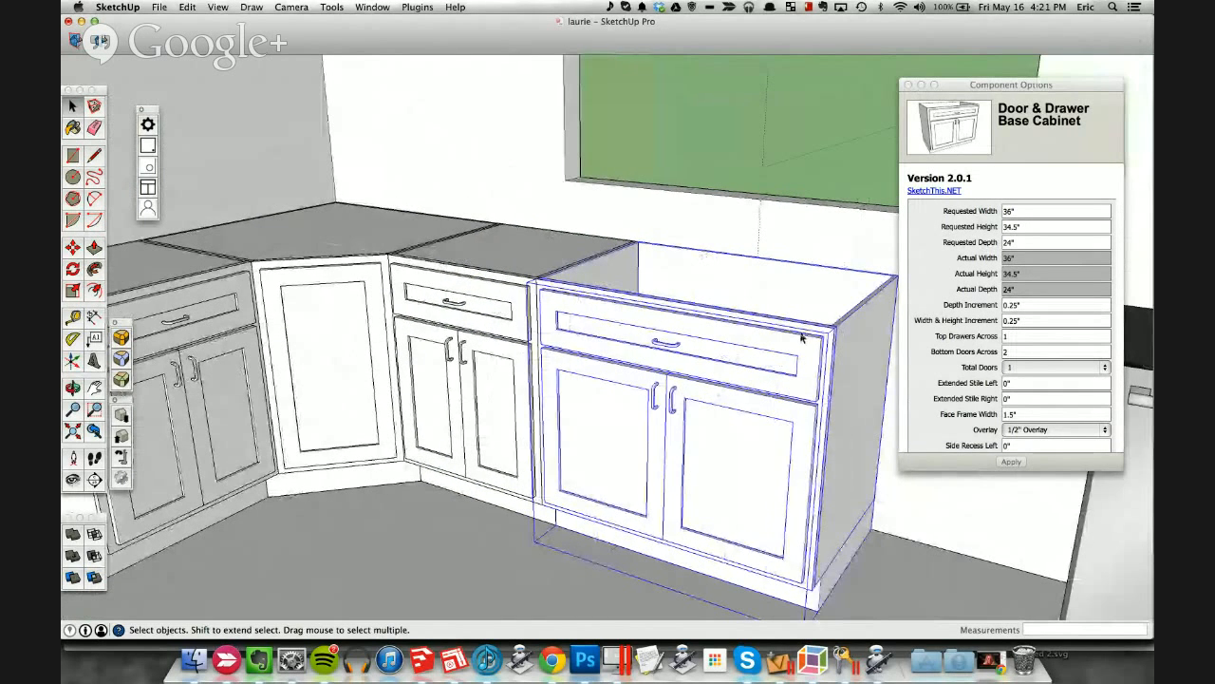
pyautogui.click(1006, 211)
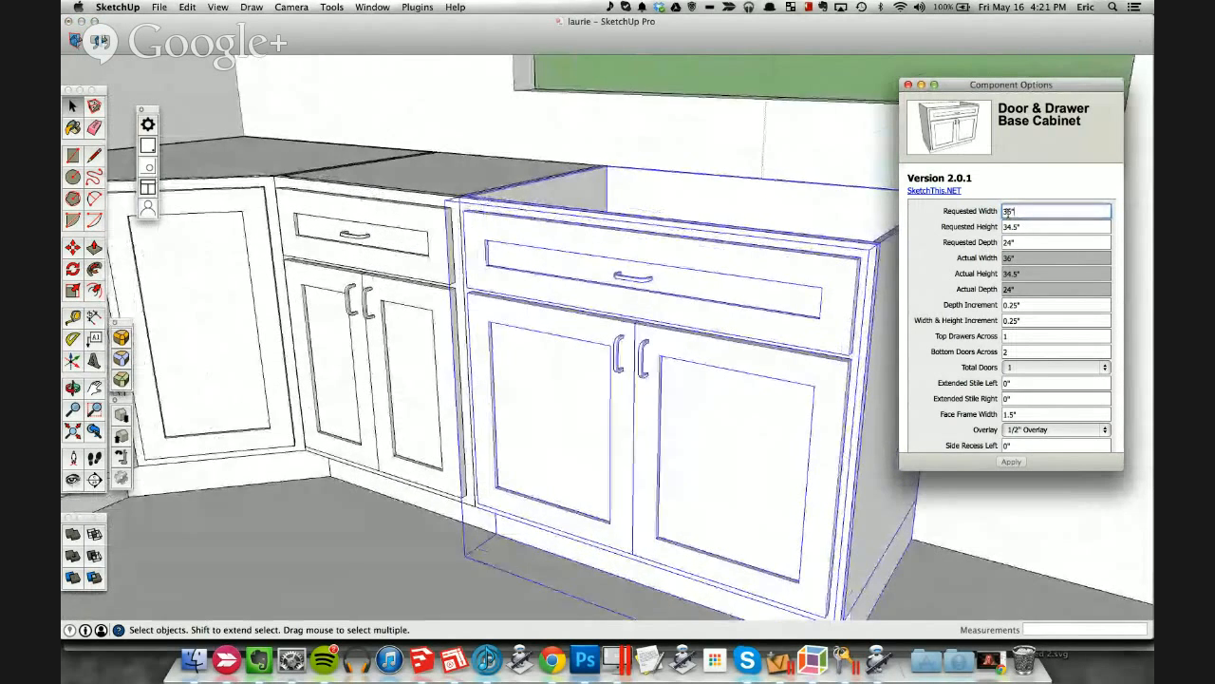
pyautogui.click(1054, 430)
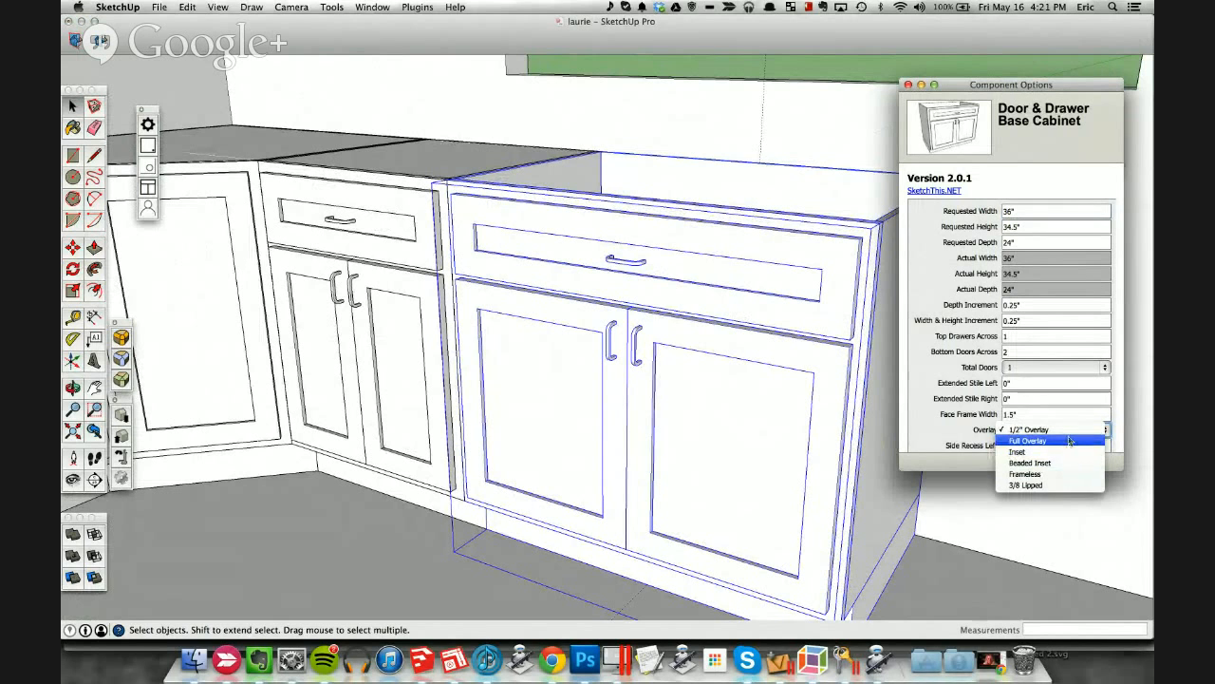
pyautogui.click(1065, 464)
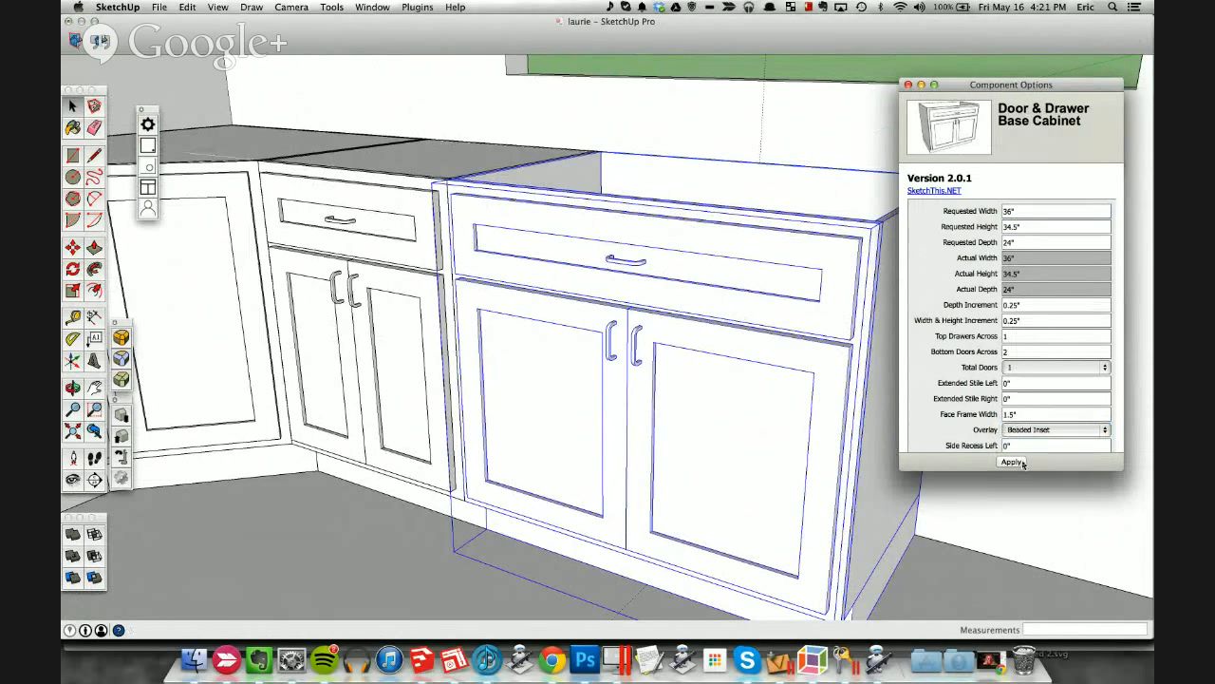
pyautogui.click(1012, 462)
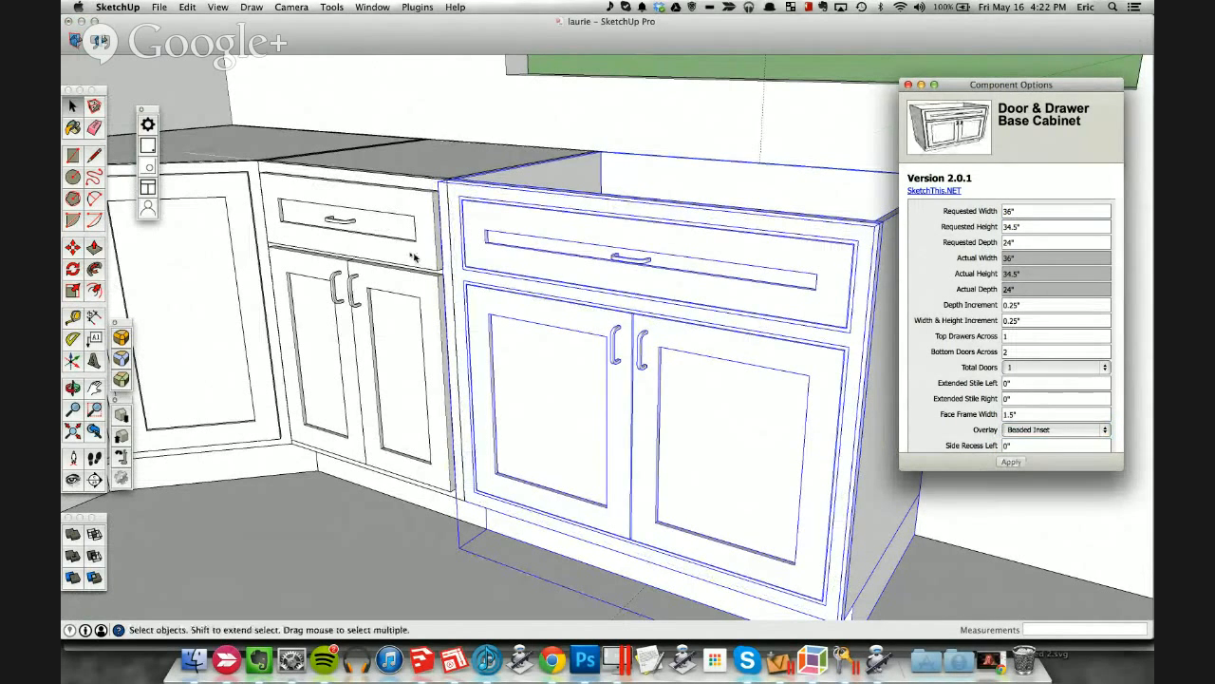
# Step: Apply the Beaded Inset overlay style to the 24" door and drawer cabinet between the corner cabinet and sink base
pyautogui.click(413, 258)
pyautogui.click(1040, 431)
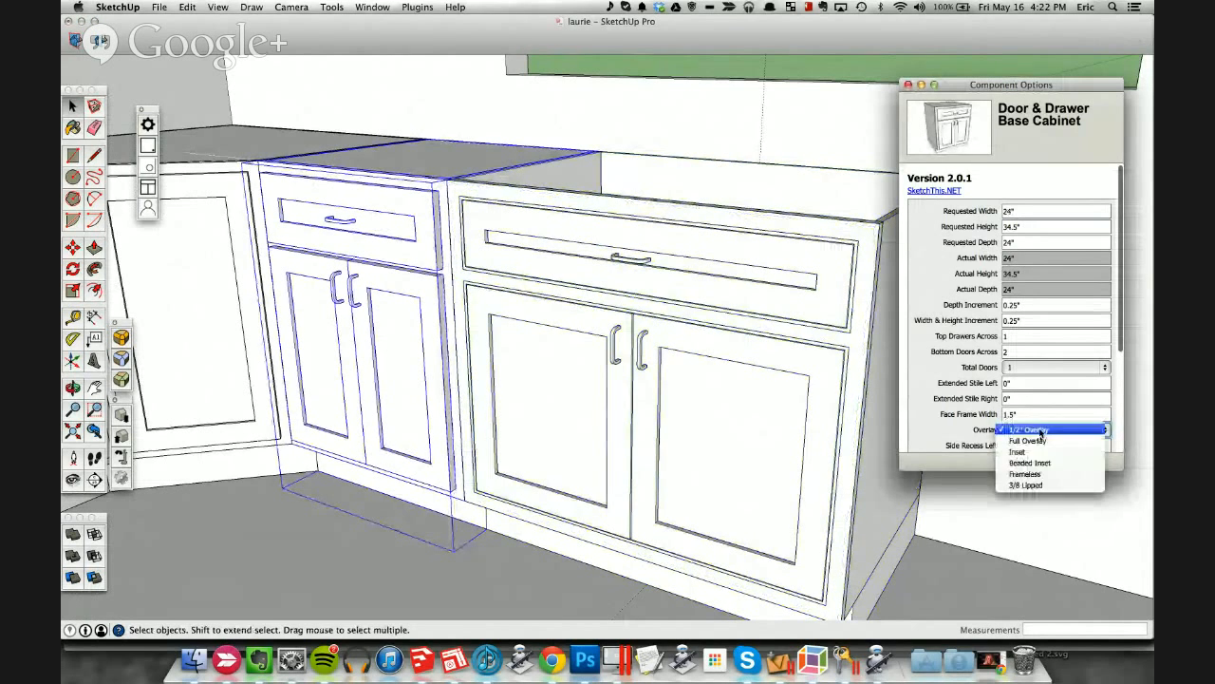
pyautogui.click(1027, 463)
pyautogui.click(1012, 463)
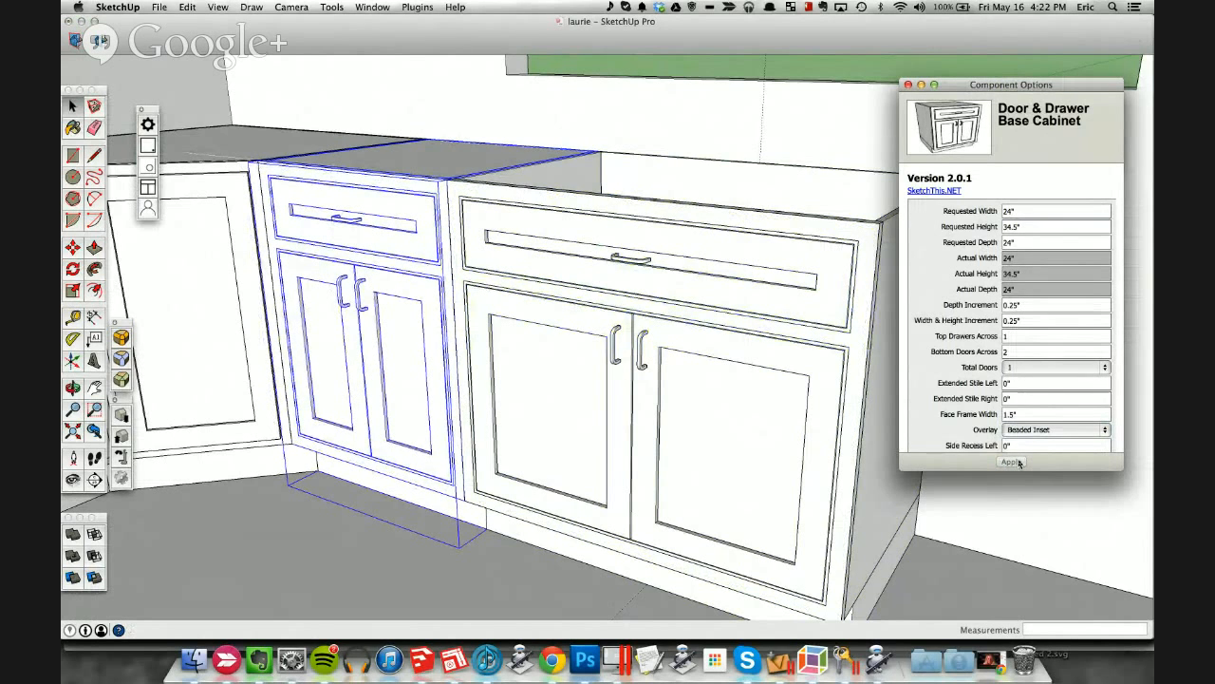
# Step: Change the sink base cabinet's overlay style to Full Overlay
pyautogui.click(567, 349)
pyautogui.click(1049, 431)
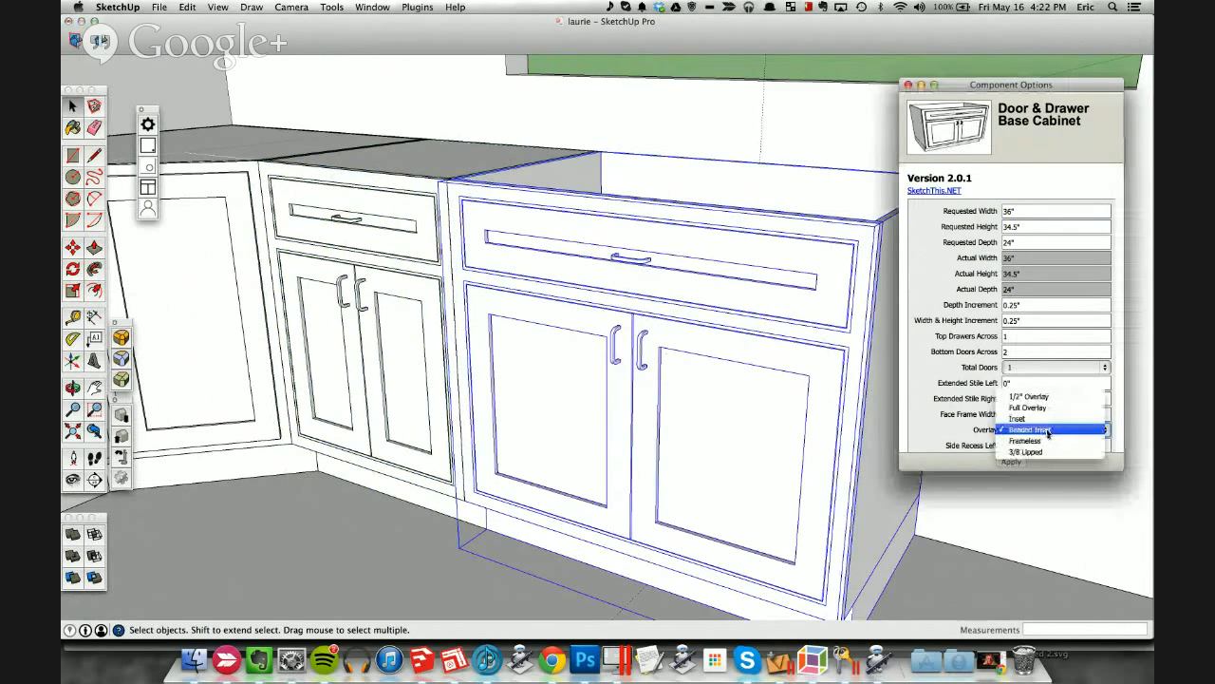
pyautogui.click(1027, 408)
pyautogui.click(1011, 463)
# Step: Apply the Full Overlay style to the 24" door and drawer cabinet between the corner cabinet and sink base
pyautogui.click(401, 275)
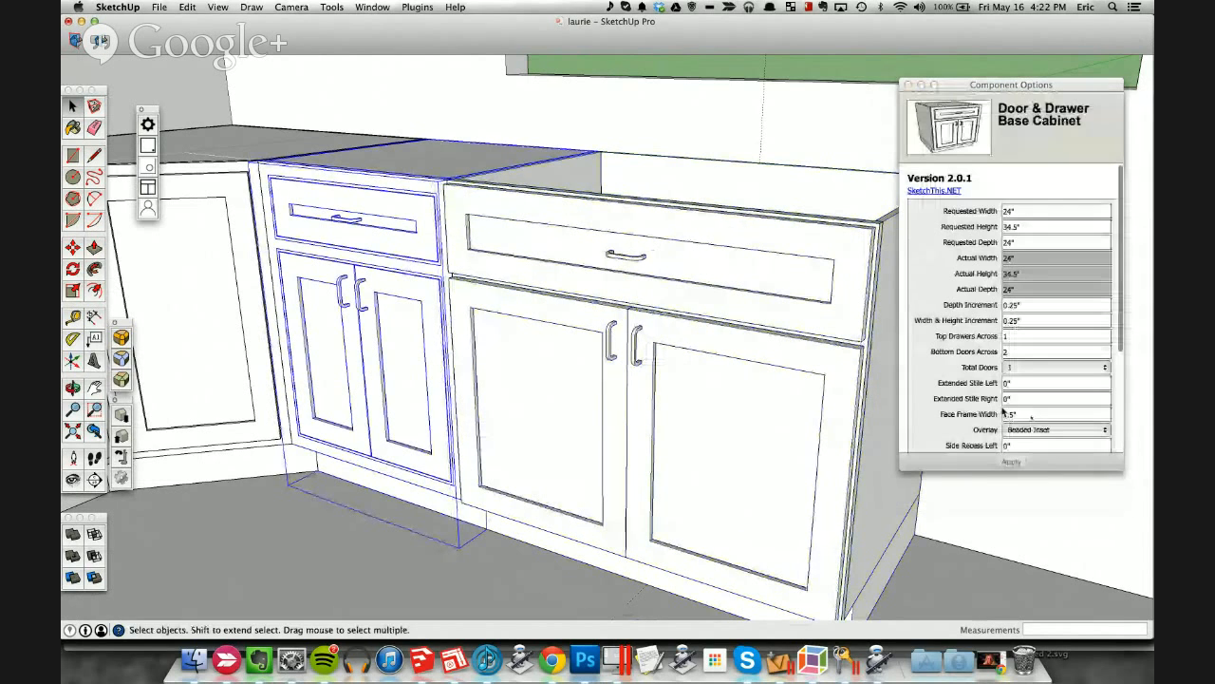
pyautogui.click(1064, 432)
pyautogui.click(1028, 407)
pyautogui.click(1011, 463)
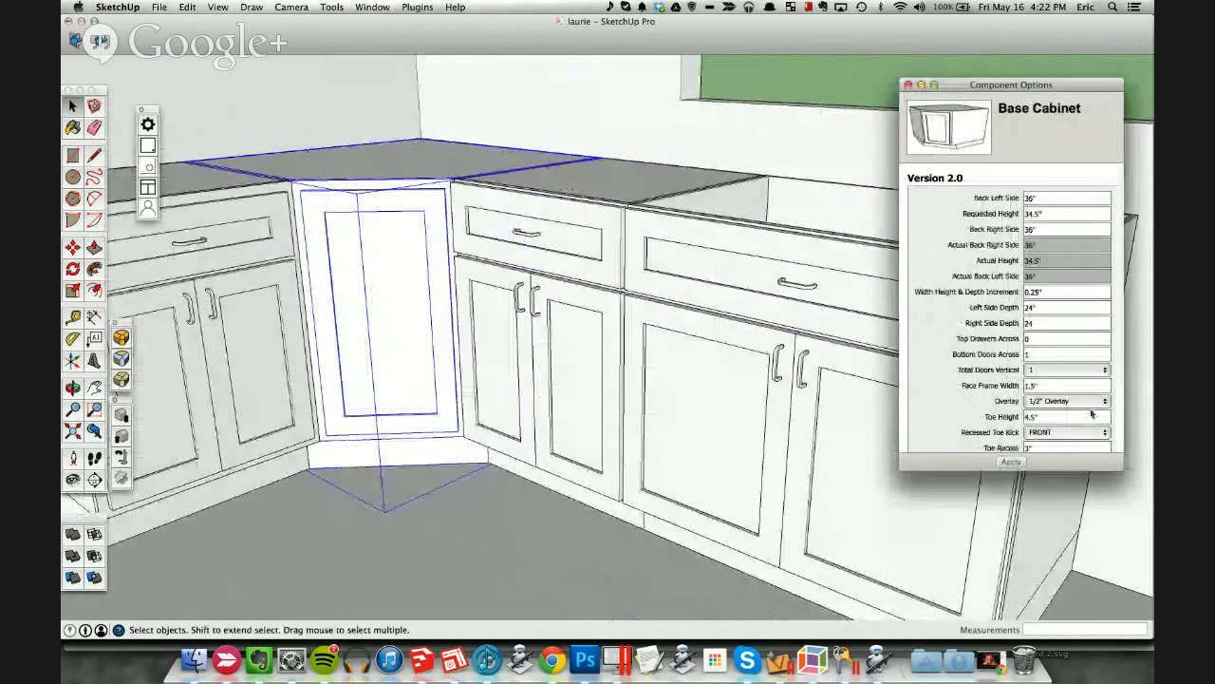
# Step: Apply the Full Overlay style to the angled corner cabinet and to the 24" base cabinet on its refrigerator side
pyautogui.click(1092, 414)
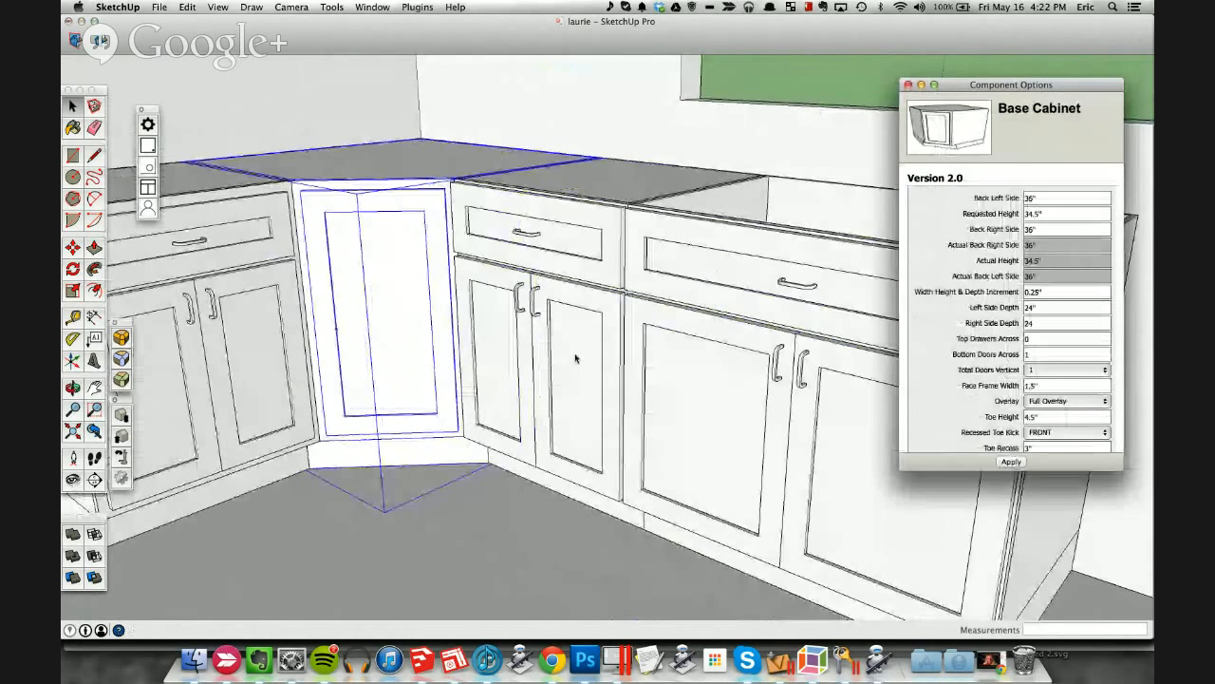
pyautogui.click(282, 325)
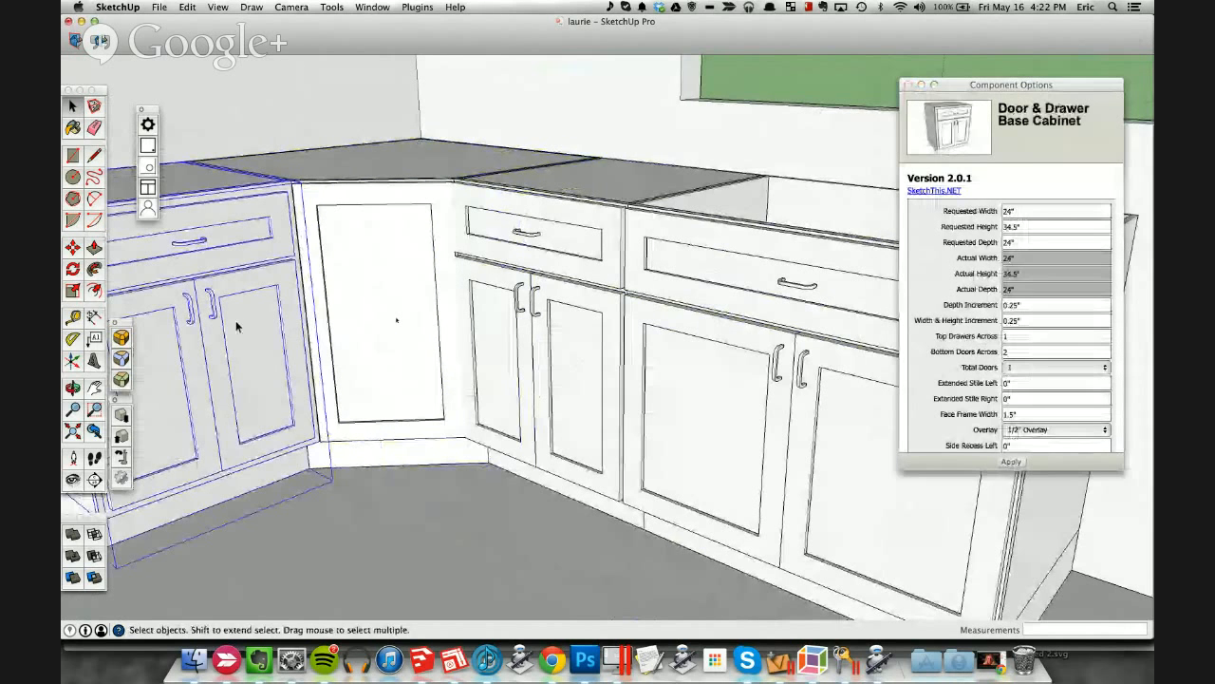
pyautogui.click(1064, 428)
pyautogui.click(1040, 438)
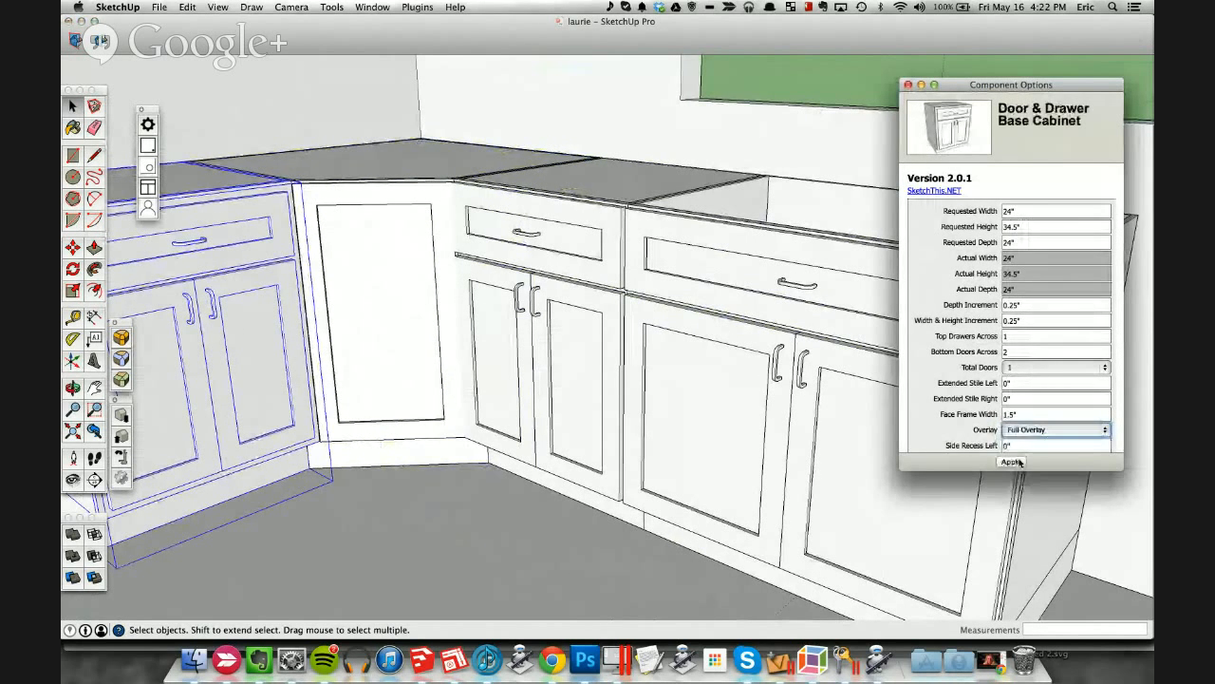
pyautogui.click(1012, 462)
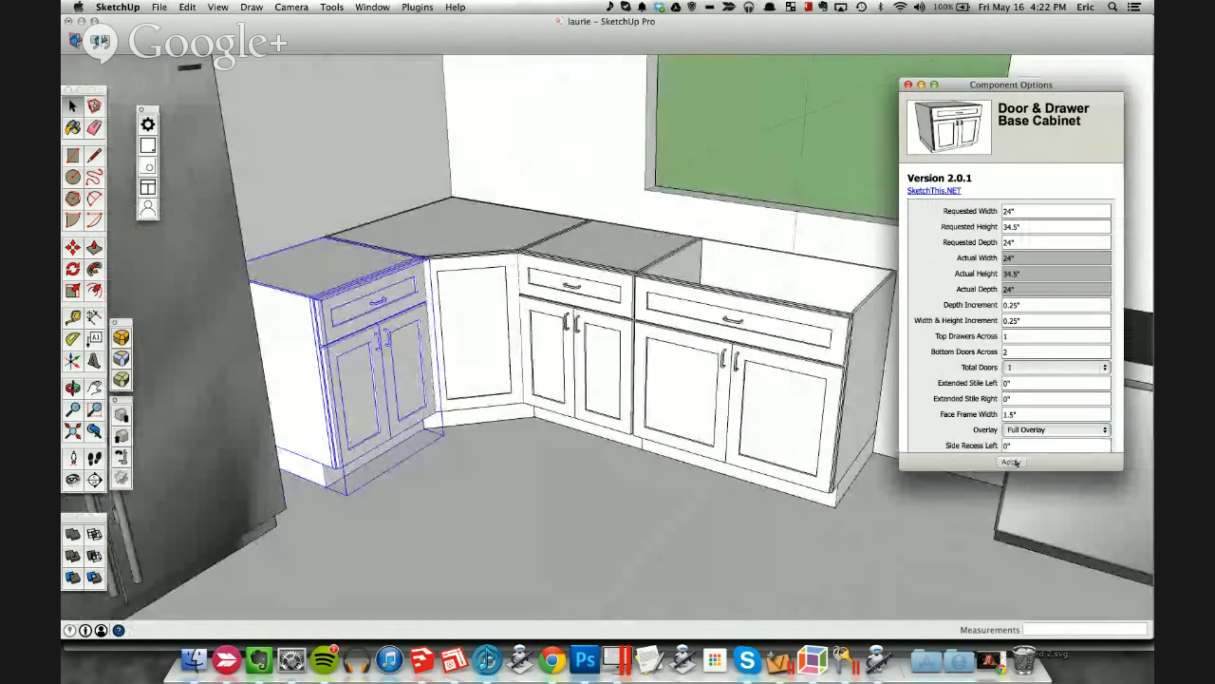
pyautogui.rightClick(495, 289)
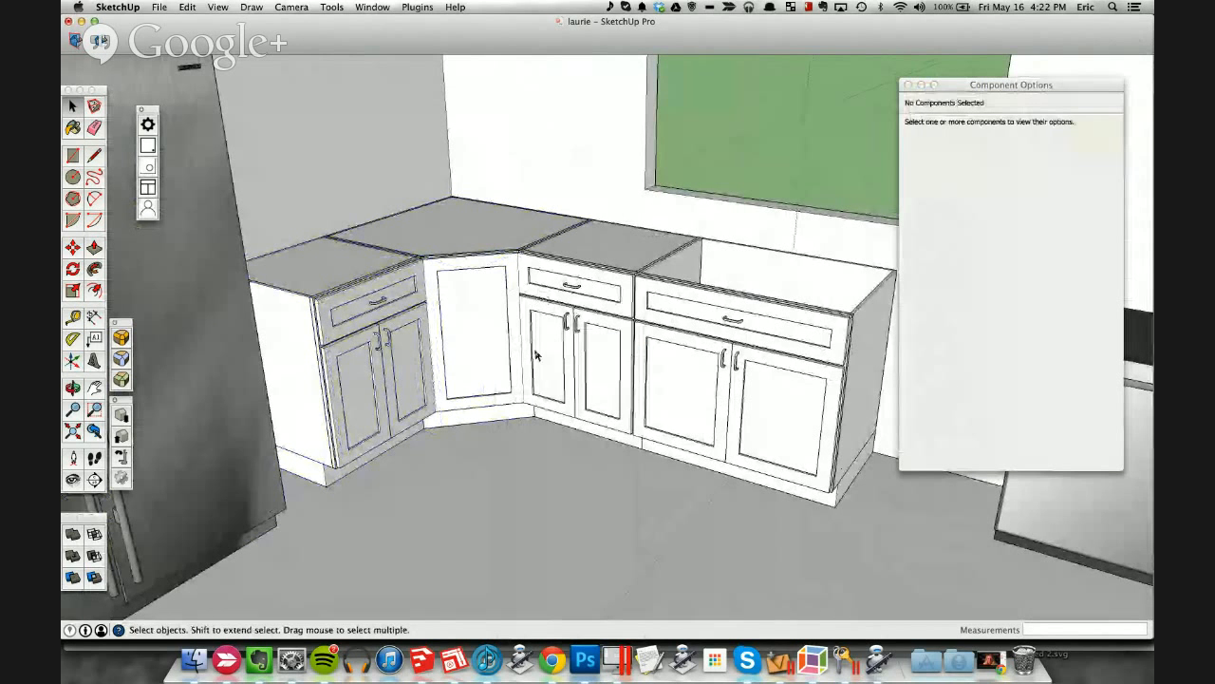
pyautogui.click(400, 330)
pyautogui.keyDown('shift'); pyautogui.click(475, 333); pyautogui.keyUp('shift')
pyautogui.keyDown('shift'); pyautogui.click(575, 366); pyautogui.keyUp('shift')
pyautogui.keyDown('shift'); pyautogui.click(708, 368); pyautogui.keyUp('shift')
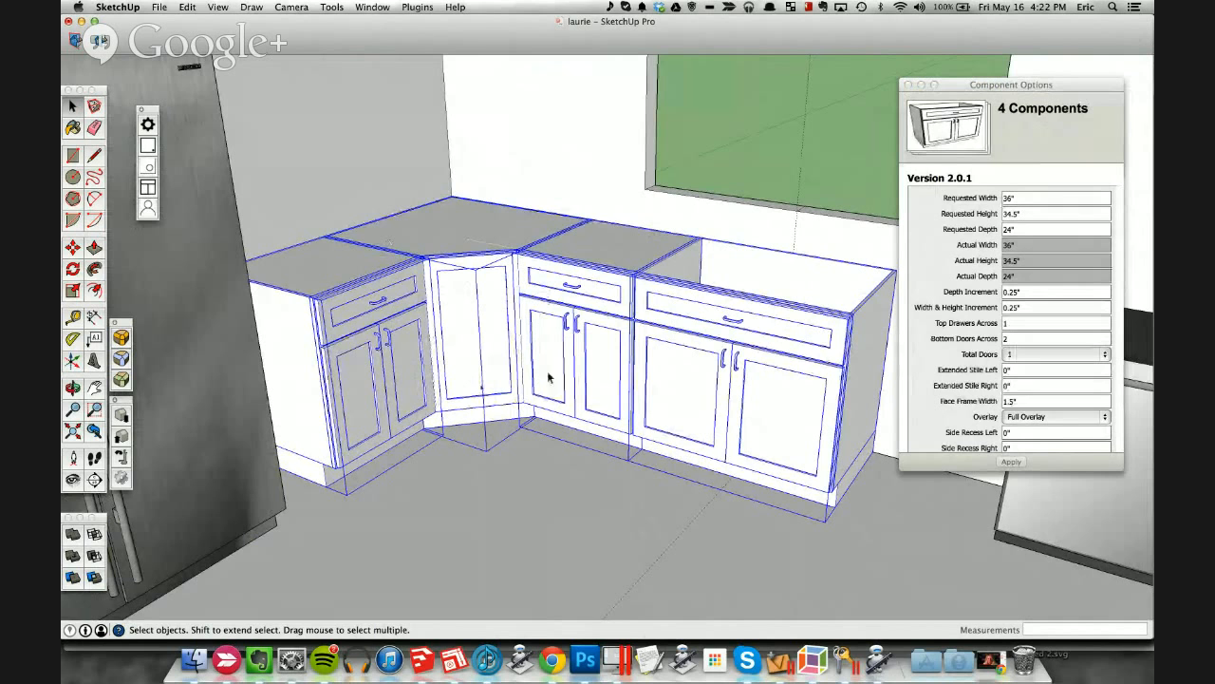
pyautogui.click(425, 385)
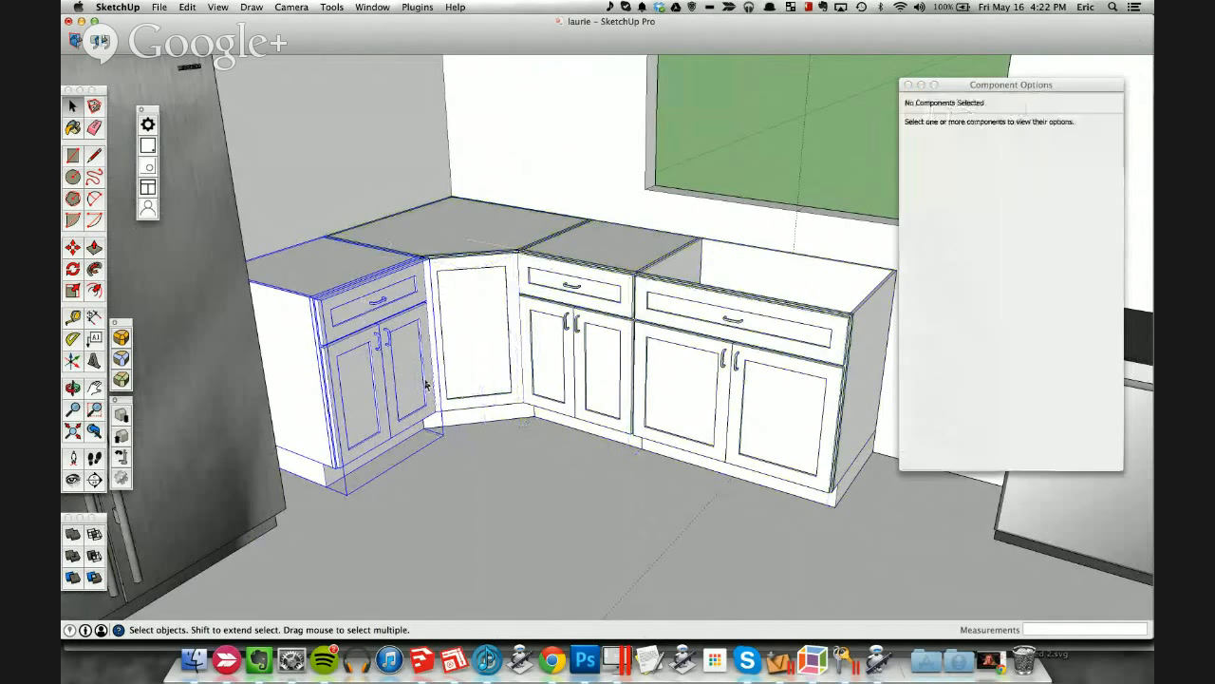
# Step: Insert the Akira Raised Panel door from the SketchThis door library, choosing to pick the doors to replace individually
pyautogui.click(149, 145)
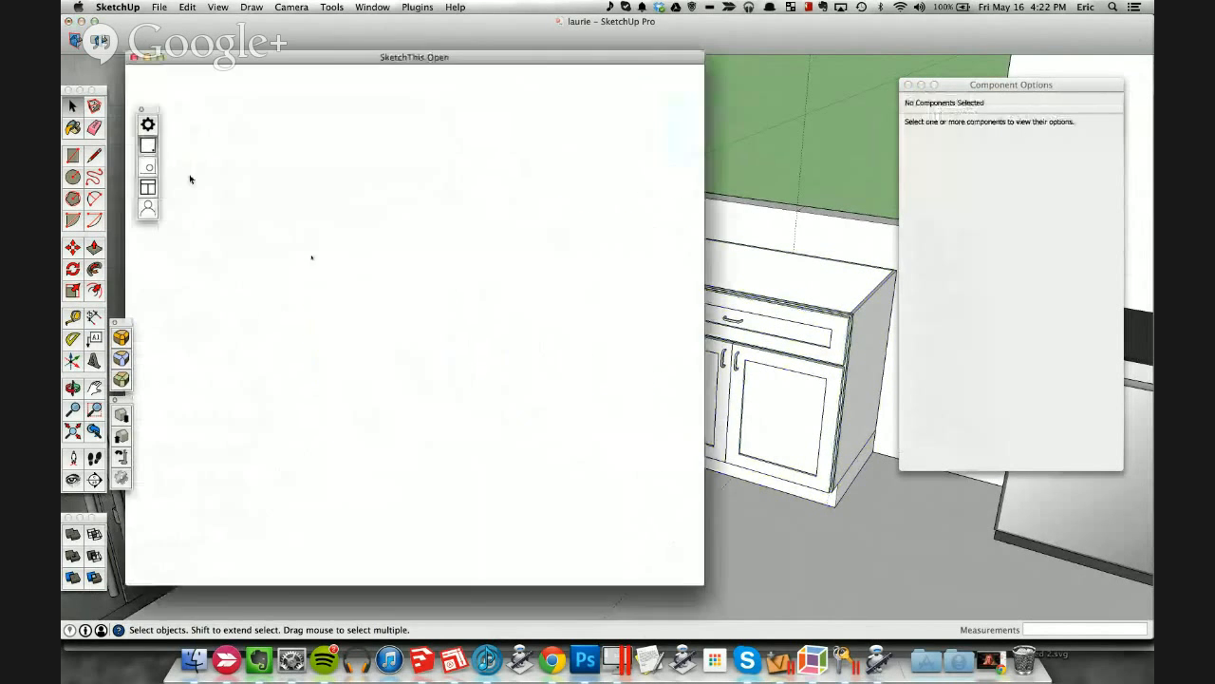
pyautogui.moveTo(423, 59); pyautogui.dragTo(509, 62)
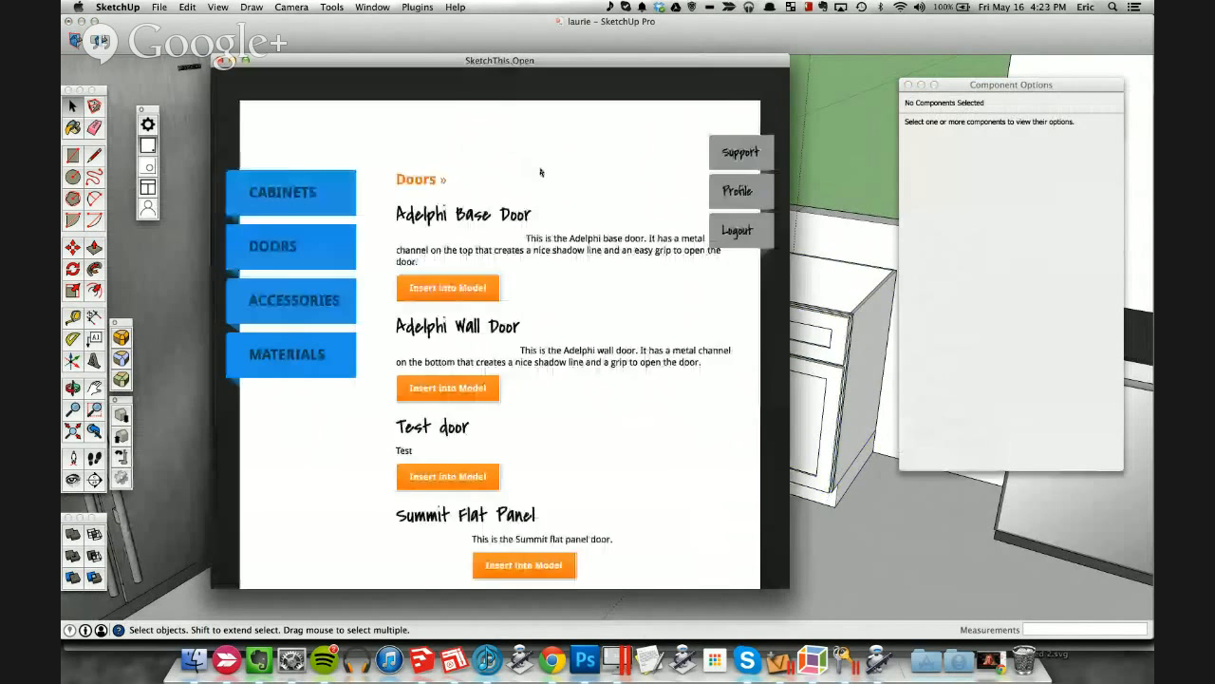
pyautogui.scroll(-5, 534, 330)
pyautogui.scroll(-15, 534, 330)
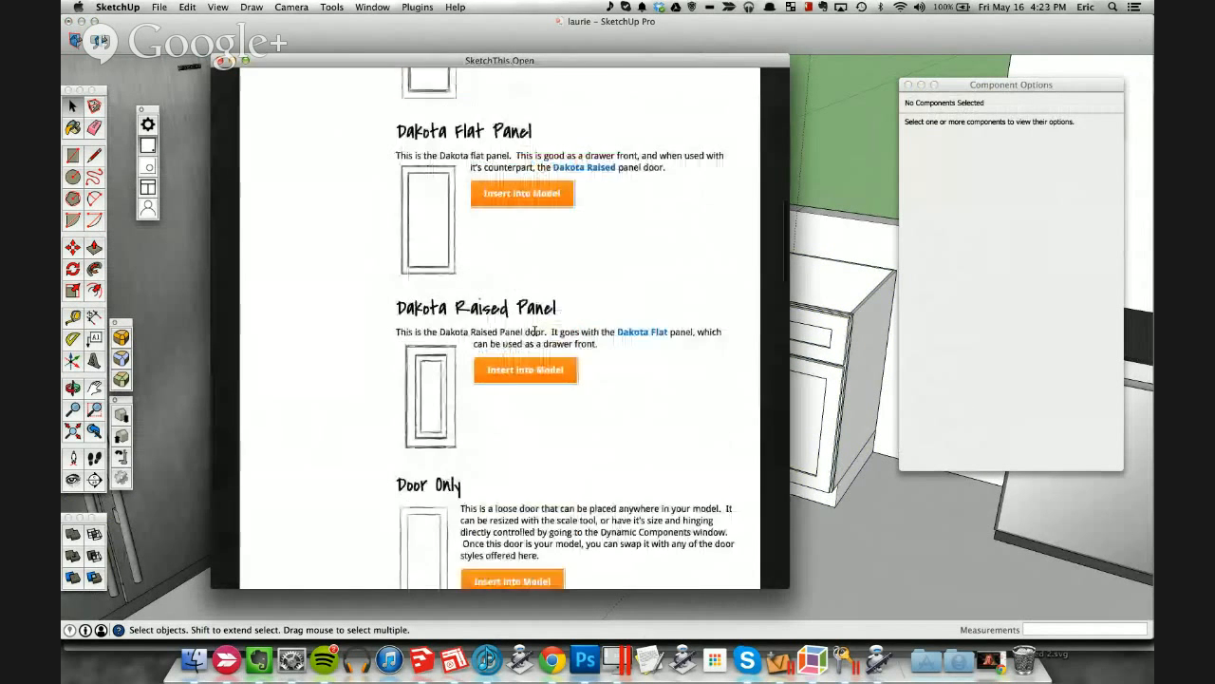
pyautogui.scroll(3, 534, 330)
pyautogui.scroll(-15, 535, 331)
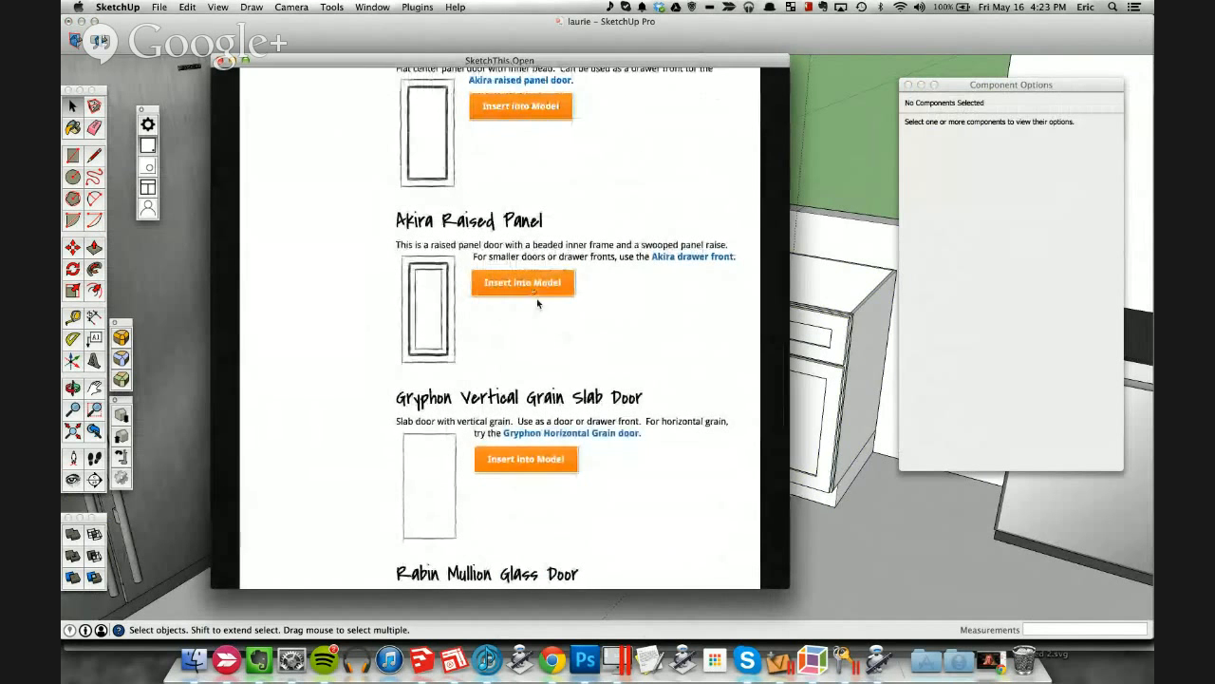
pyautogui.click(538, 287)
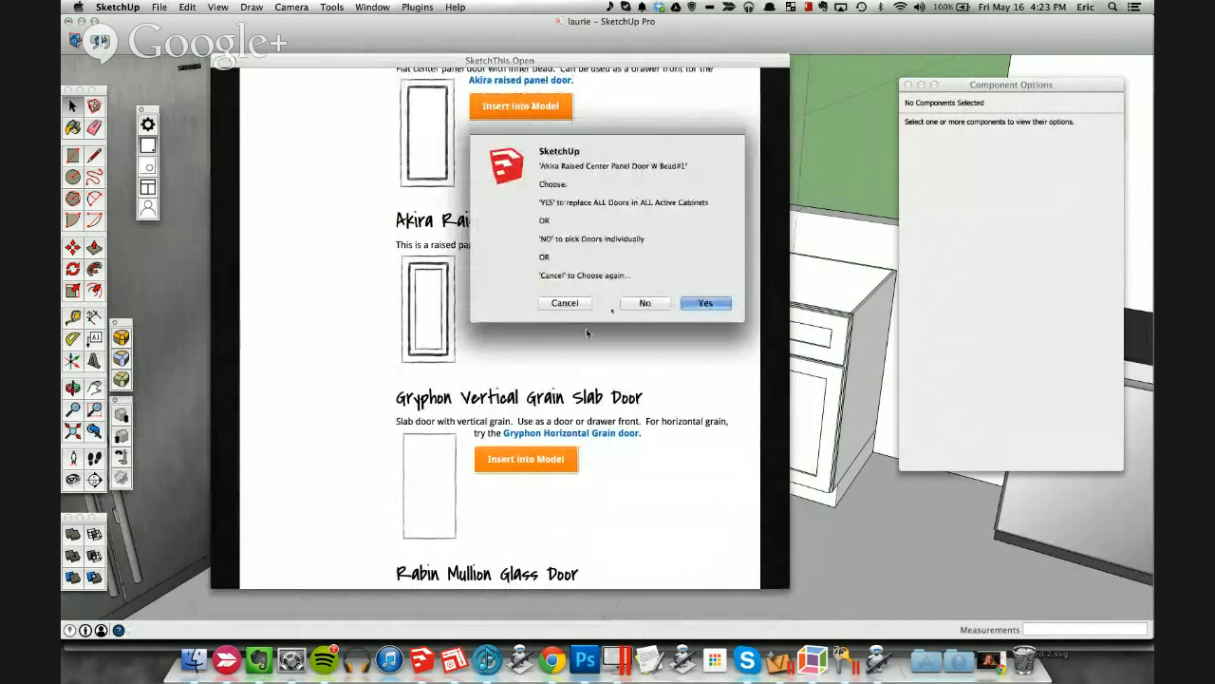
pyautogui.click(641, 304)
# Step: Replace every door on the four base cabinets, from the sink base around the corner, with the Akira Raised Panel door
pyautogui.click(756, 423)
pyautogui.click(655, 385)
pyautogui.click(611, 397)
pyautogui.click(551, 371)
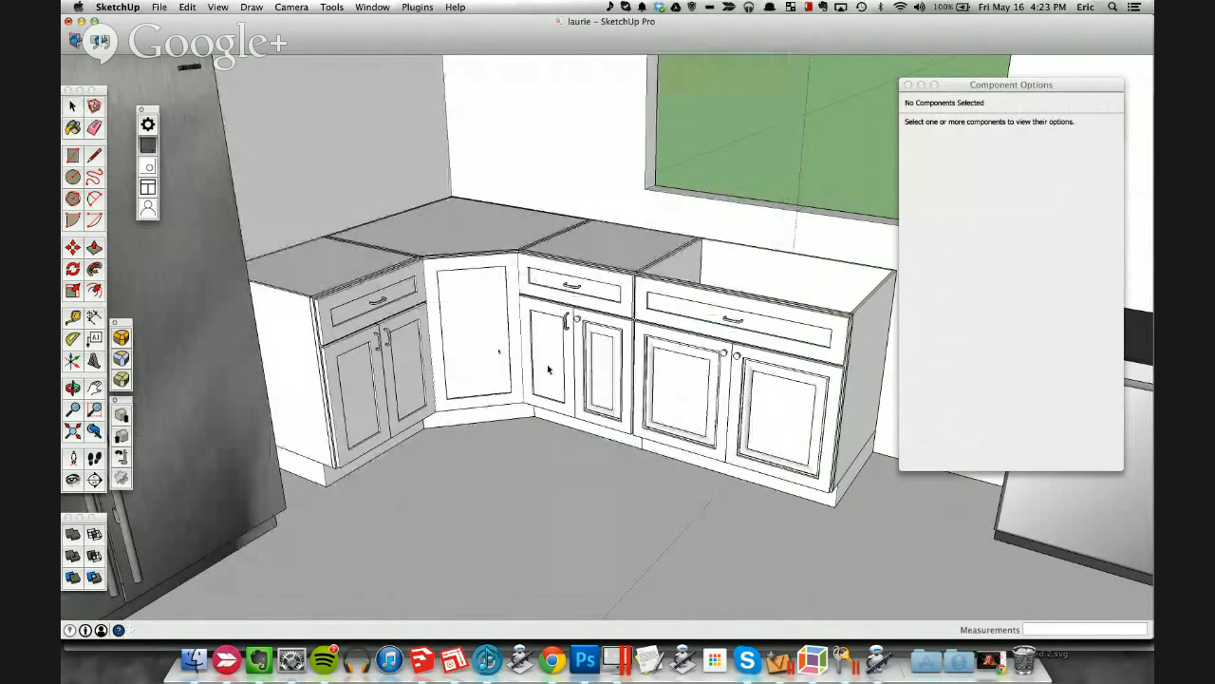
pyautogui.click(476, 348)
pyautogui.click(399, 380)
pyautogui.click(375, 372)
# Step: Replace the drawer fronts of the three door and drawer base cabinets with the Akira Raised Panel style
pyautogui.click(359, 318)
pyautogui.click(538, 287)
pyautogui.click(685, 314)
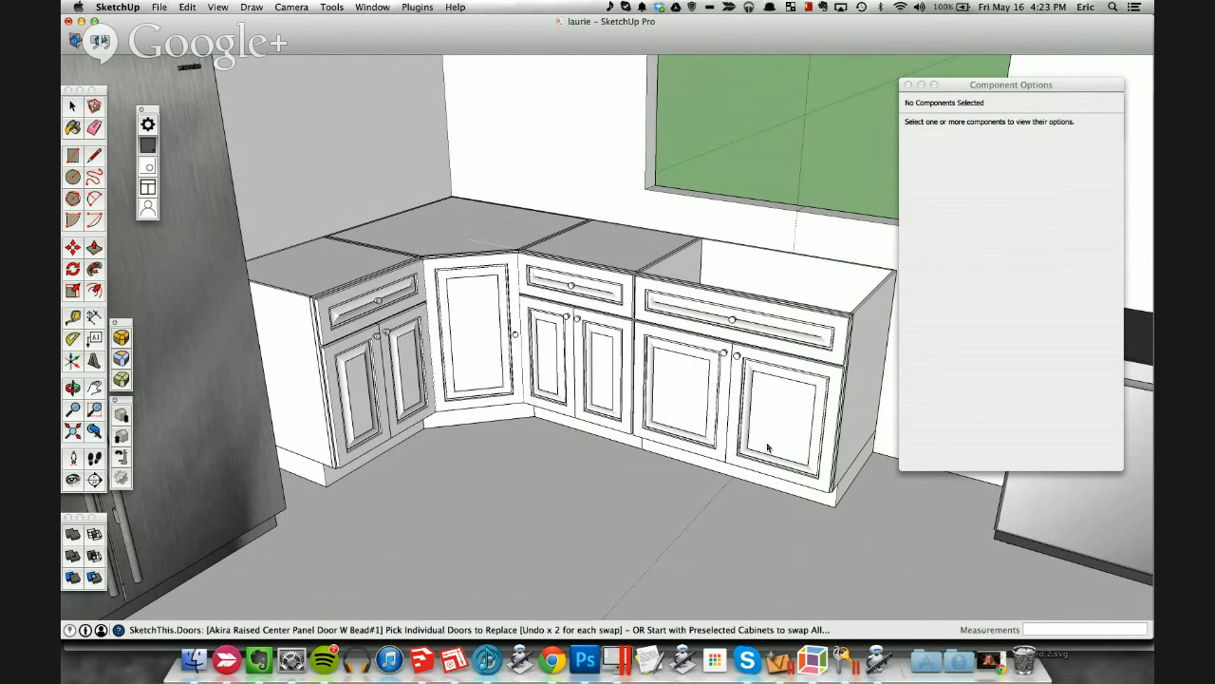
# Step: Browse the door styles in the SketchThis library, including the Dakota, Thunderchild, Akira and Gryphon doors, and close the library
pyautogui.click(154, 145)
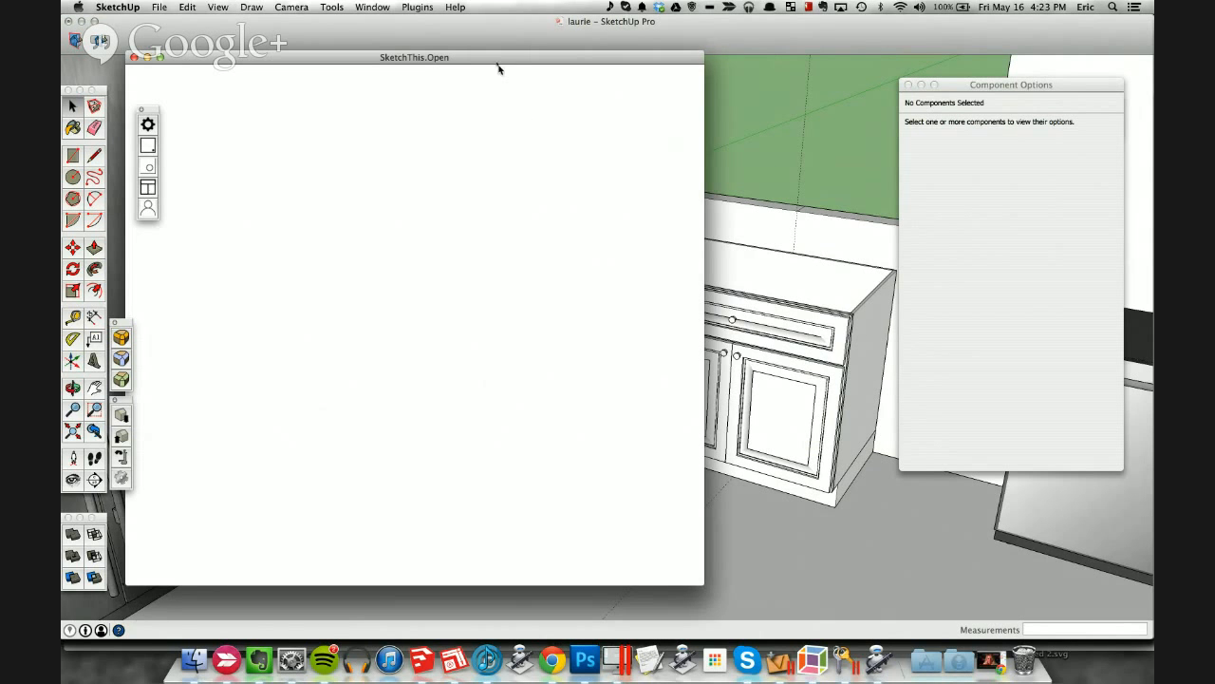
pyautogui.moveTo(496, 63); pyautogui.dragTo(590, 74)
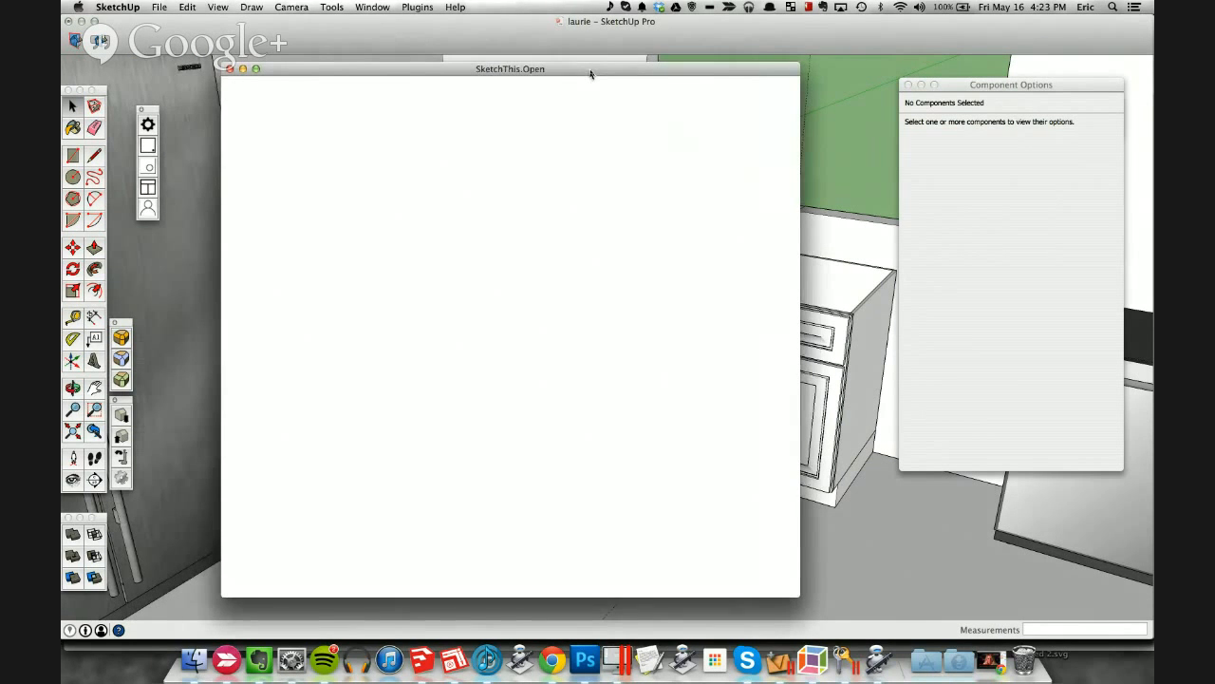
pyautogui.scroll(-10, 621, 369)
pyautogui.scroll(-10, 621, 369)
pyautogui.scroll(5, 621, 369)
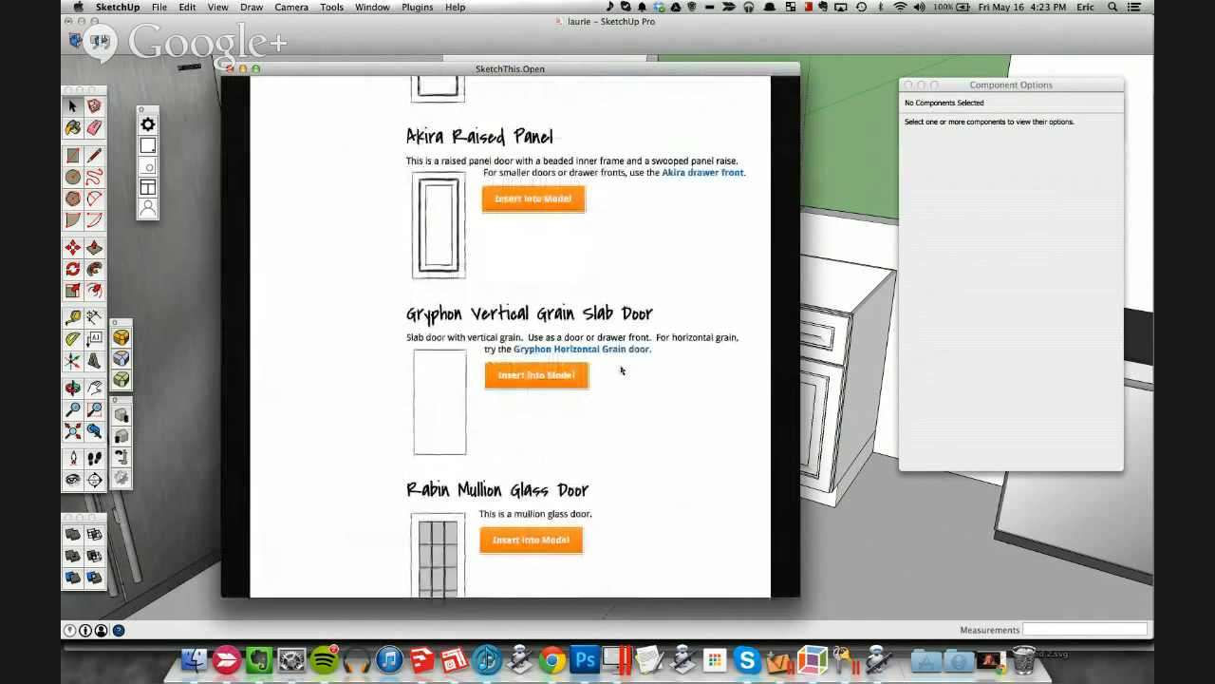
pyautogui.scroll(10, 621, 369)
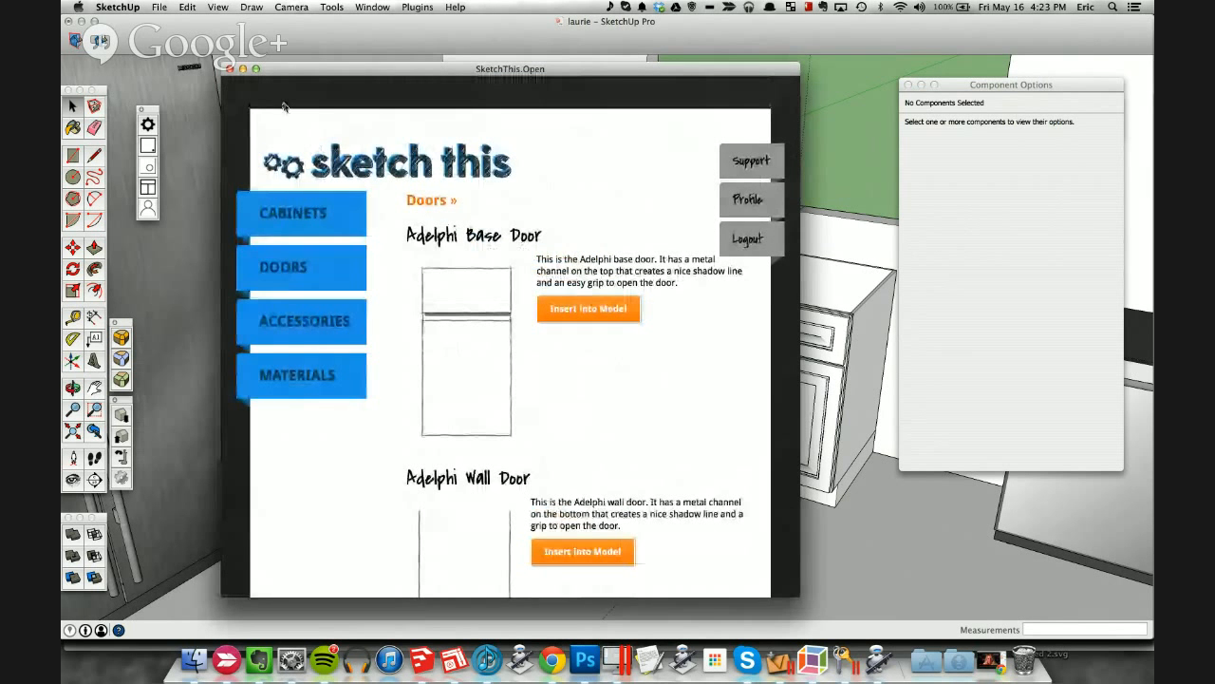
pyautogui.scroll(-5, 512, 375)
pyautogui.scroll(-6, 513, 375)
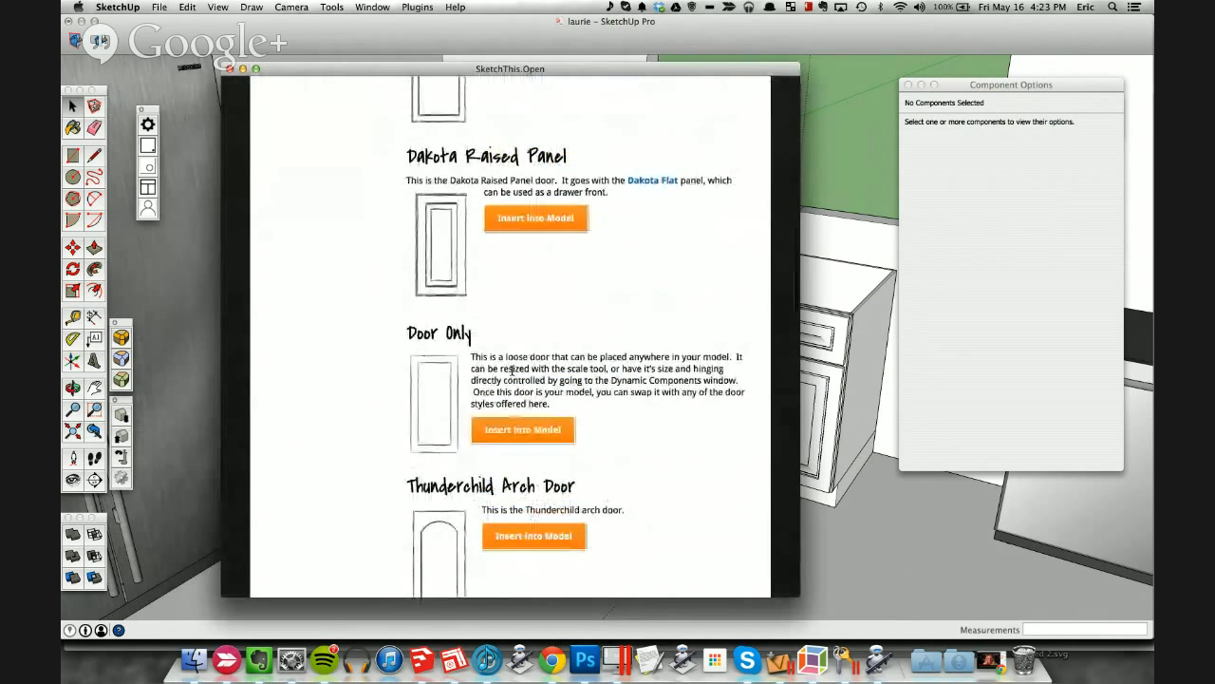
pyautogui.scroll(-6, 513, 370)
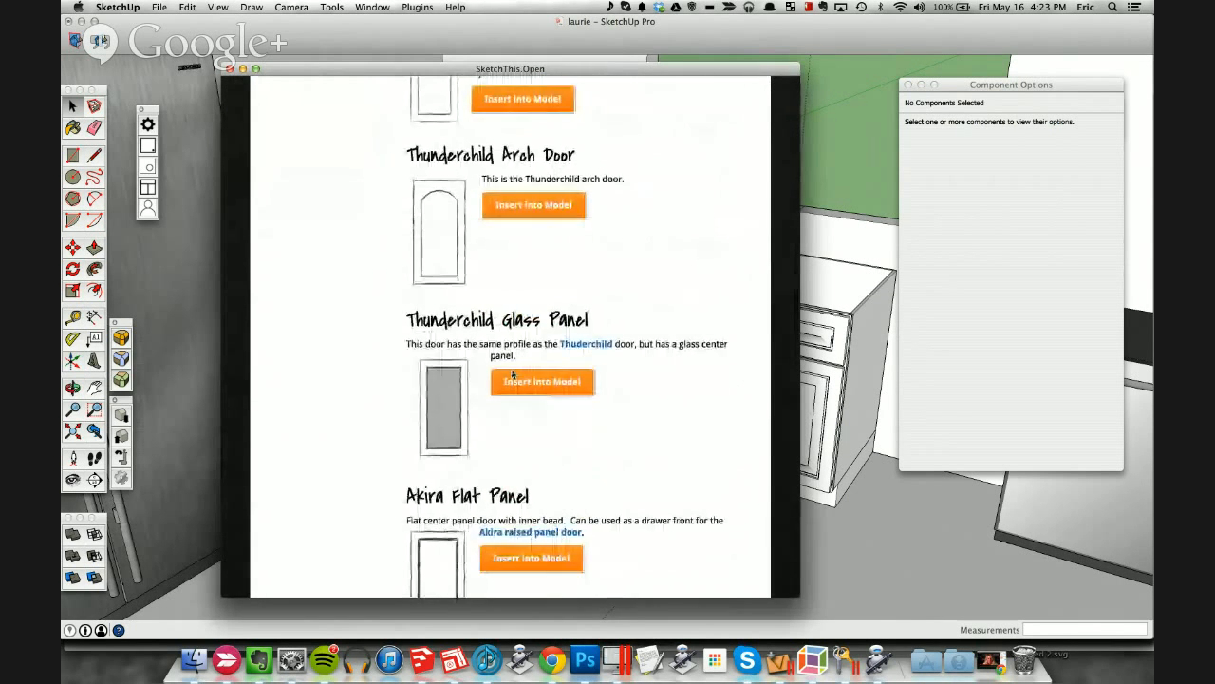
pyautogui.scroll(-2, 513, 375)
pyautogui.scroll(-6, 512, 375)
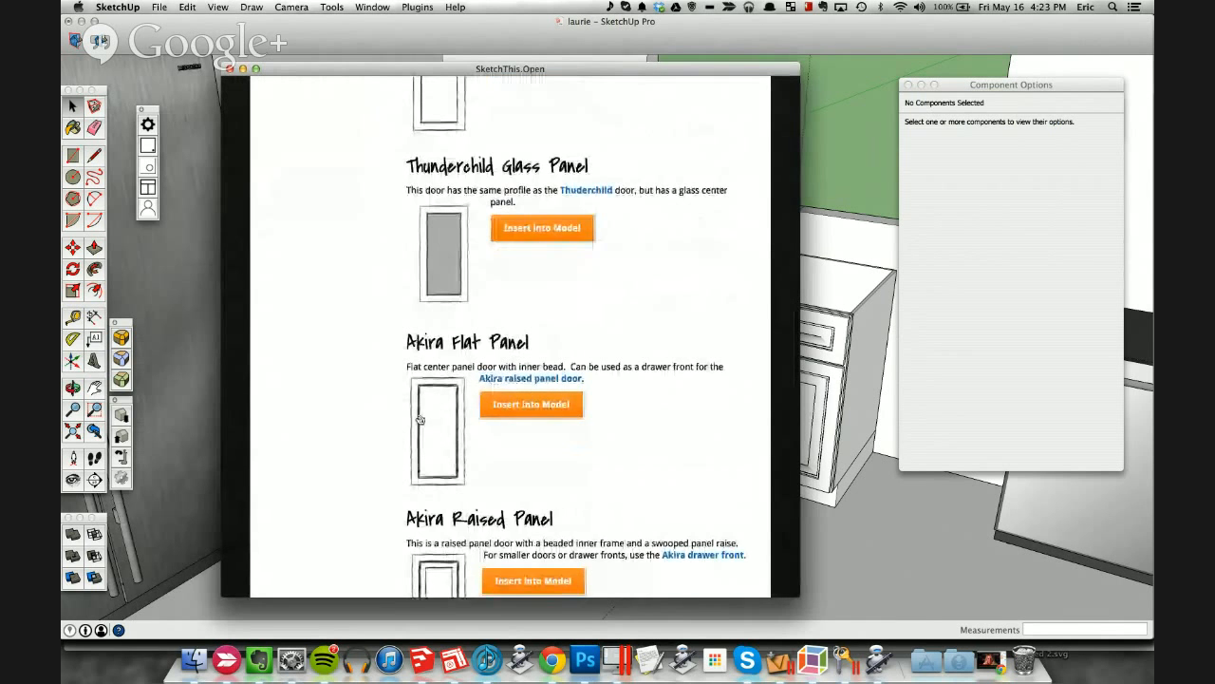
pyautogui.scroll(-5, 343, 335)
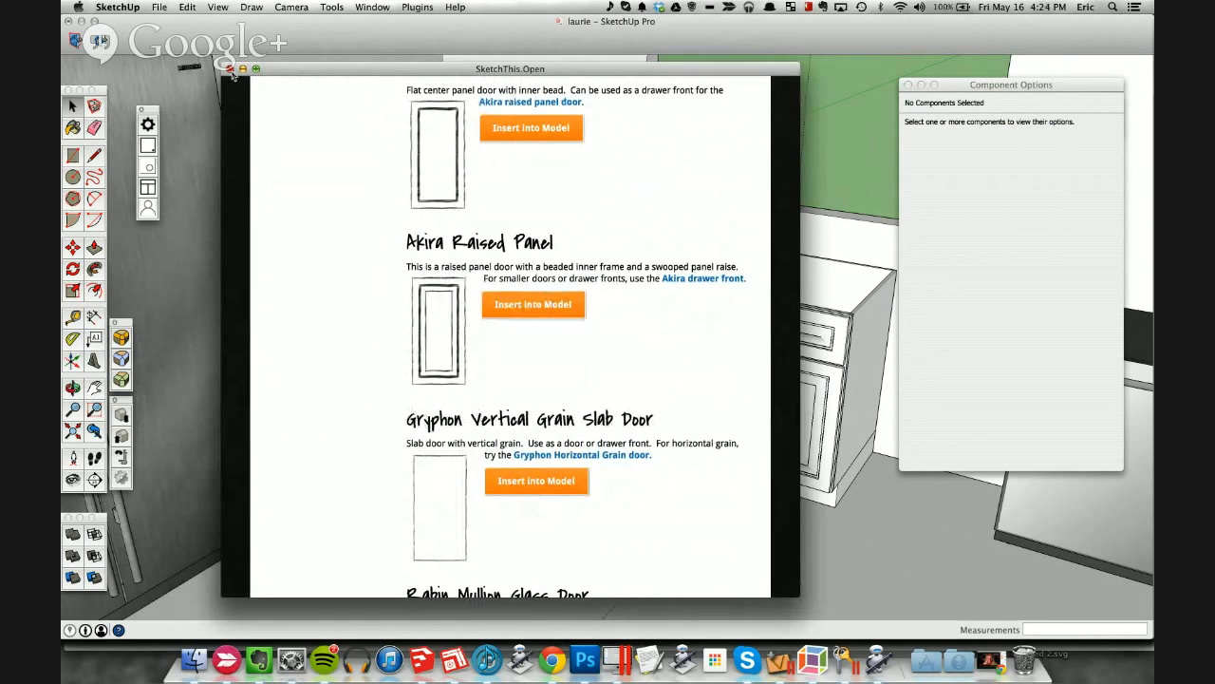
pyautogui.click(230, 70)
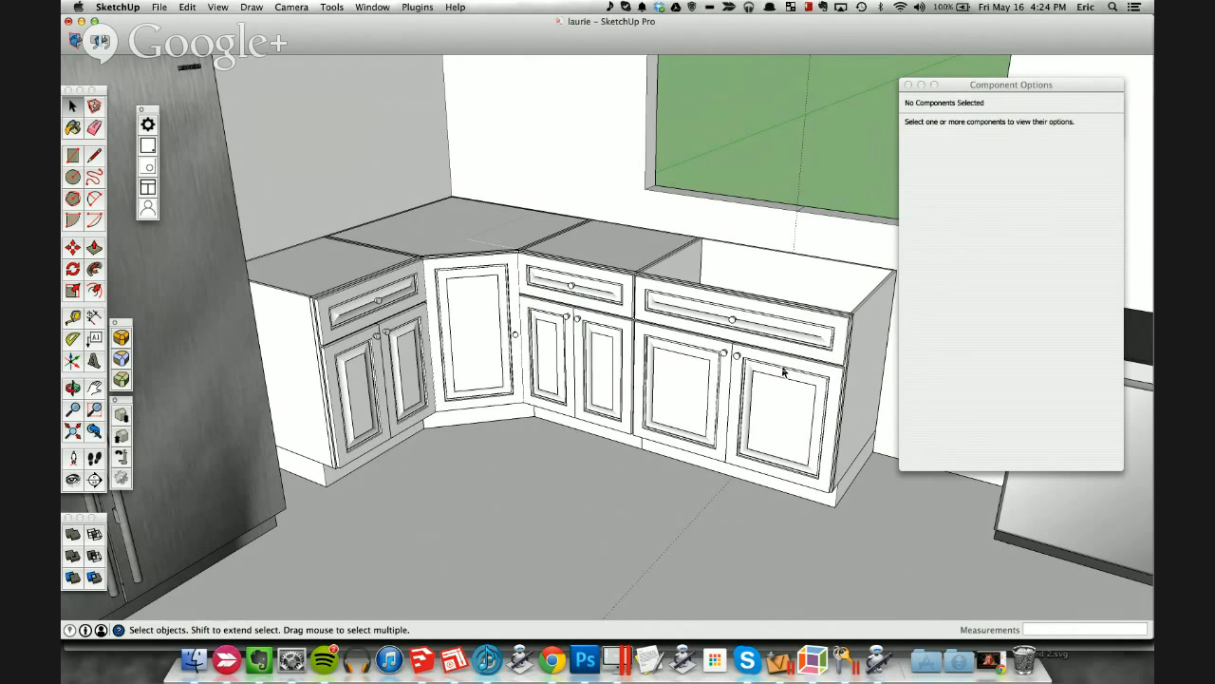
pyautogui.scroll(10, 783, 370)
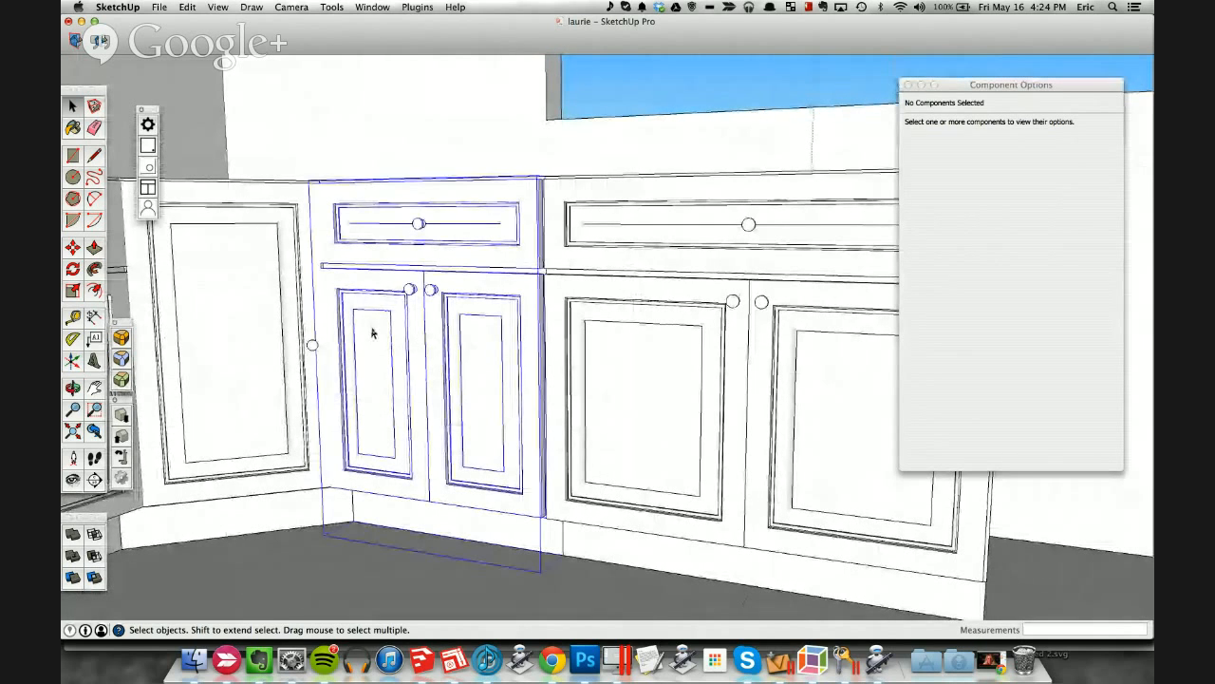
pyautogui.click(306, 339)
pyautogui.click(373, 332)
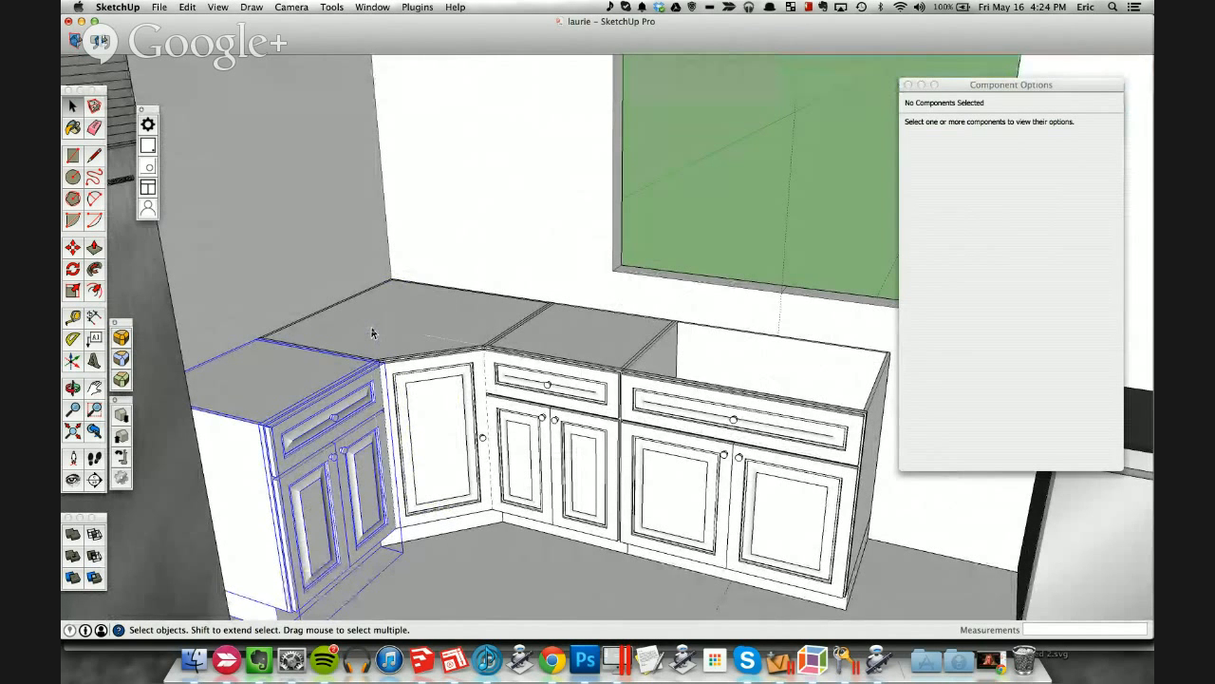
pyautogui.scroll(-1, 372, 334)
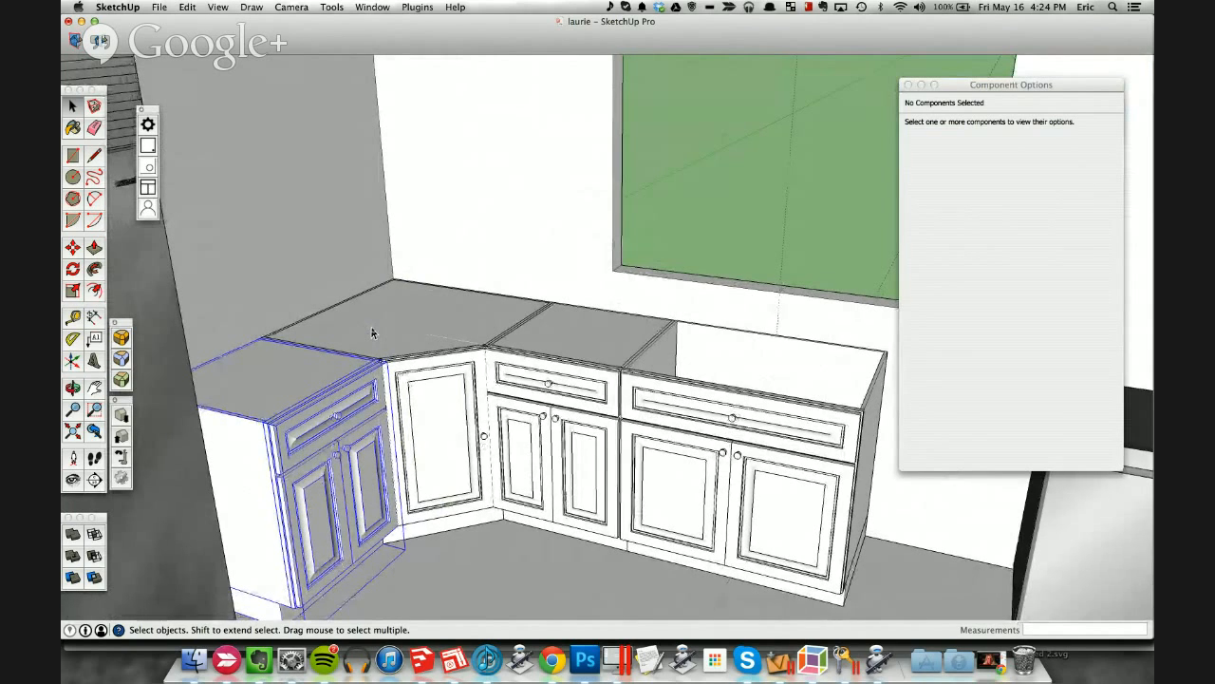
pyautogui.scroll(-5, 372, 333)
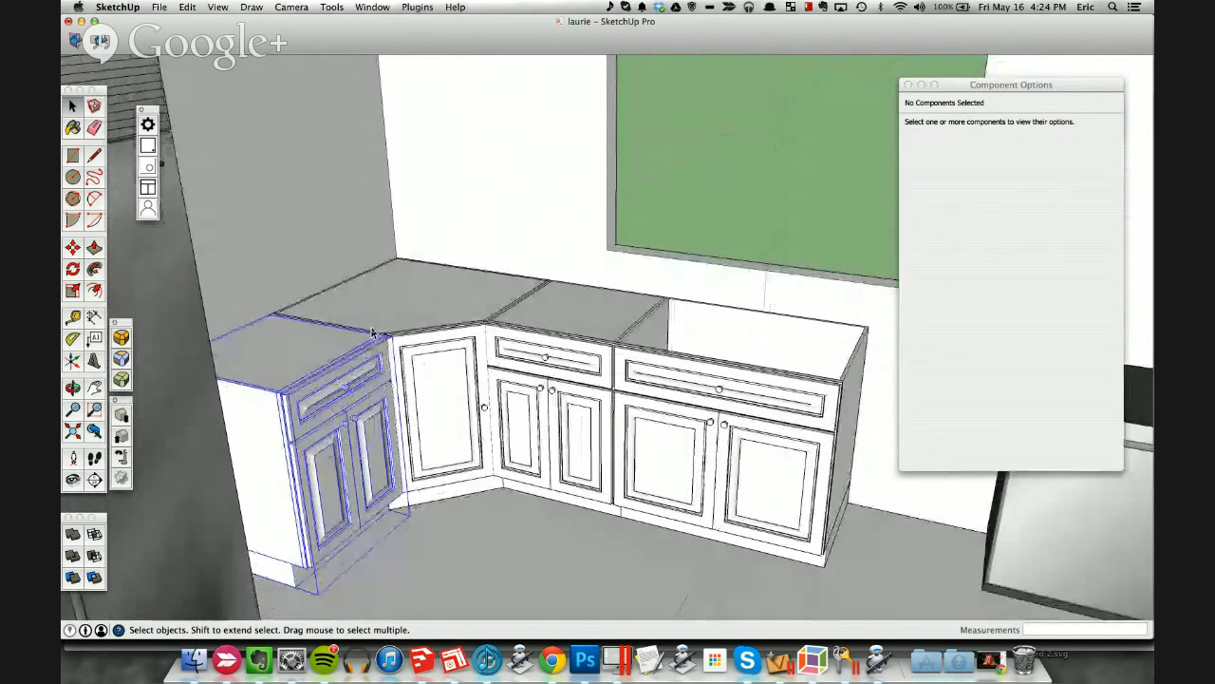
pyautogui.scroll(-8, 372, 333)
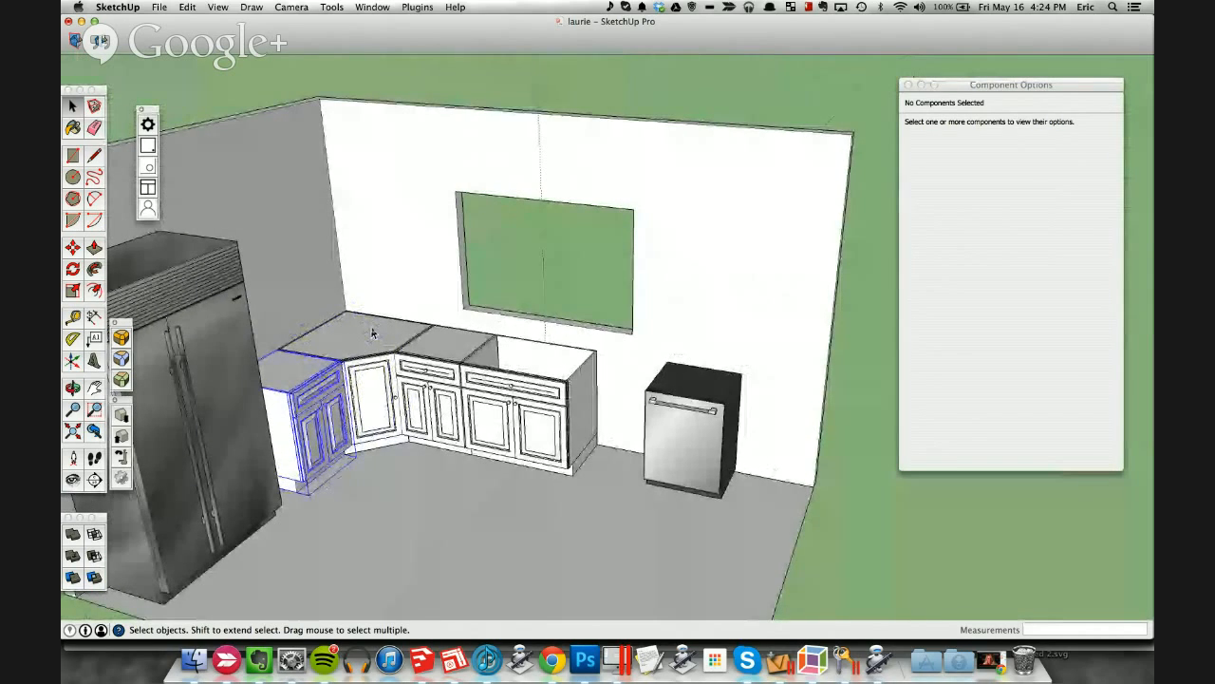
pyautogui.press('l')
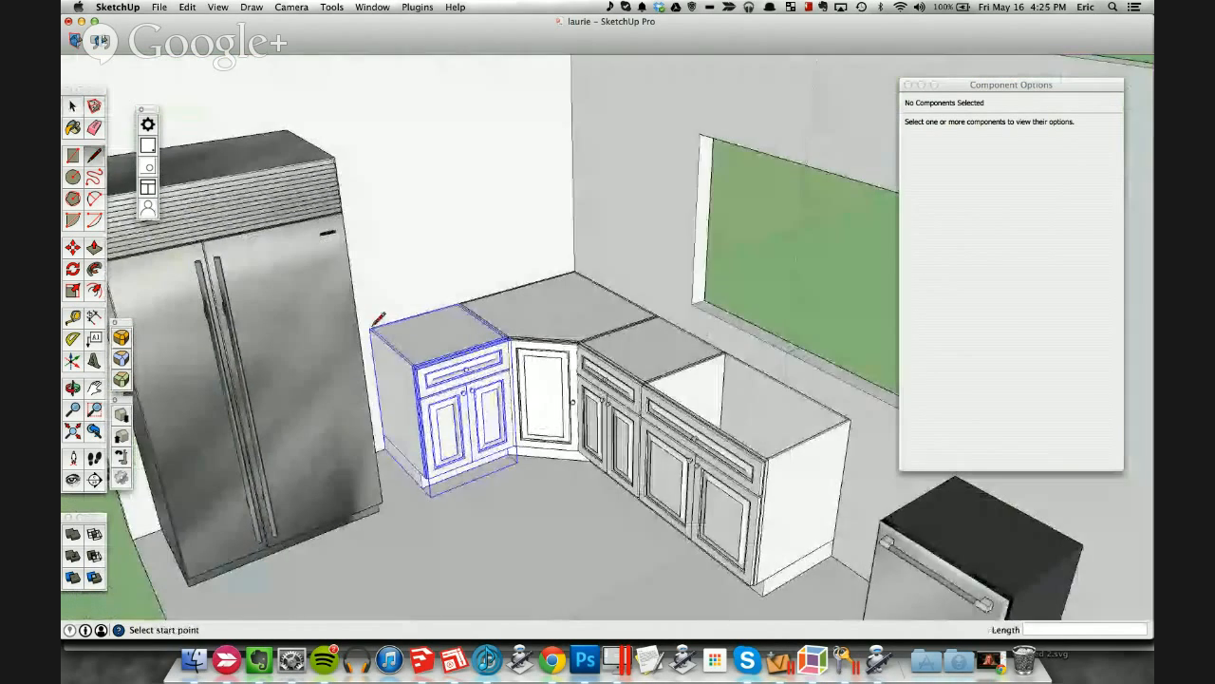
pyautogui.scroll(2, 374, 323)
pyautogui.click(363, 318)
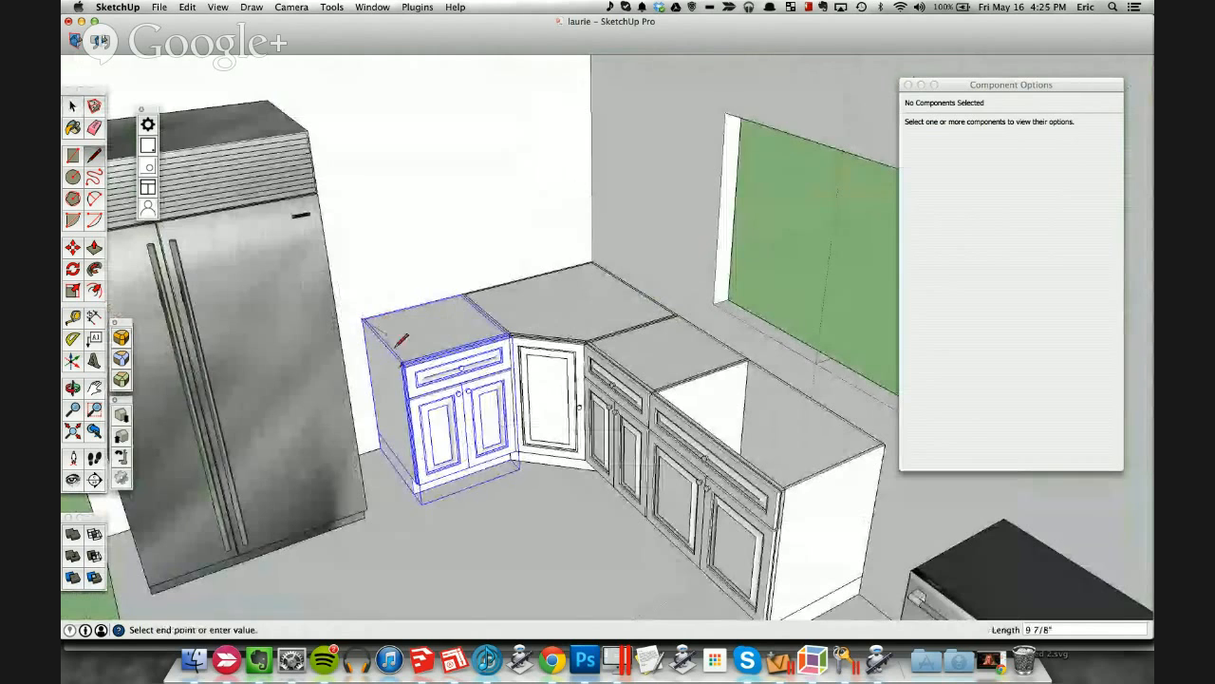
pyautogui.press('space')
pyautogui.scroll(-3, 401, 371)
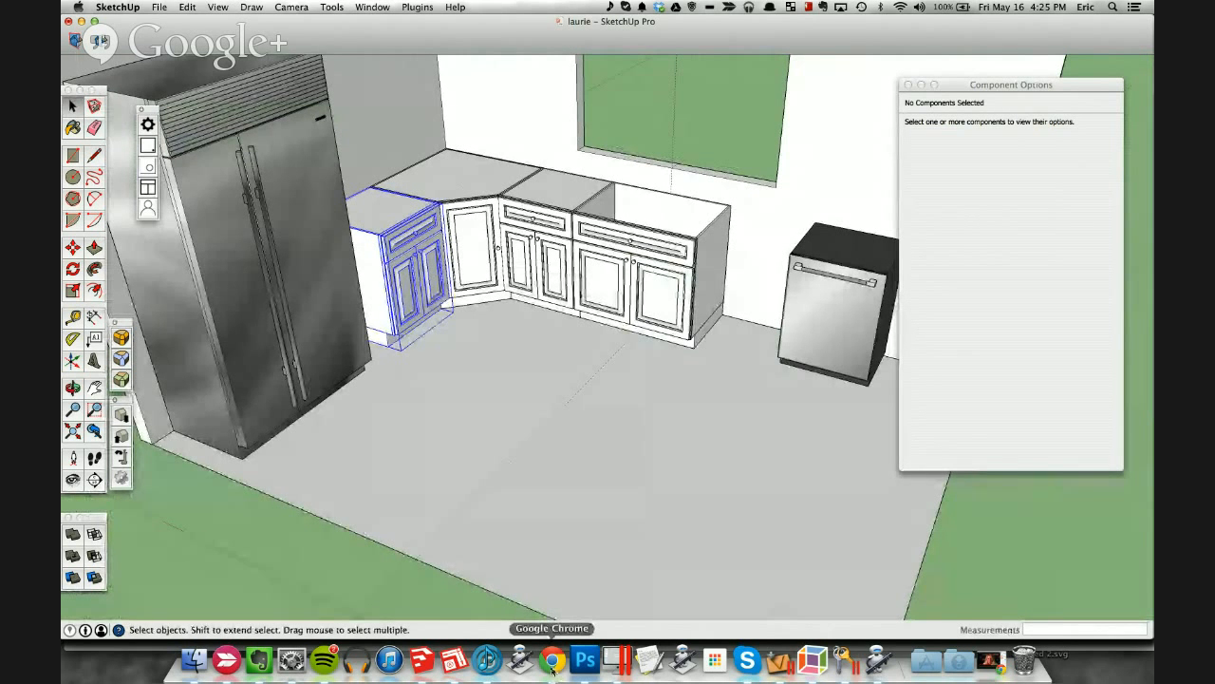
# Step: Switch to Google Chrome and run a Google image search for "tile" in a new tab
pyautogui.click(551, 659)
pyautogui.click(1105, 30)
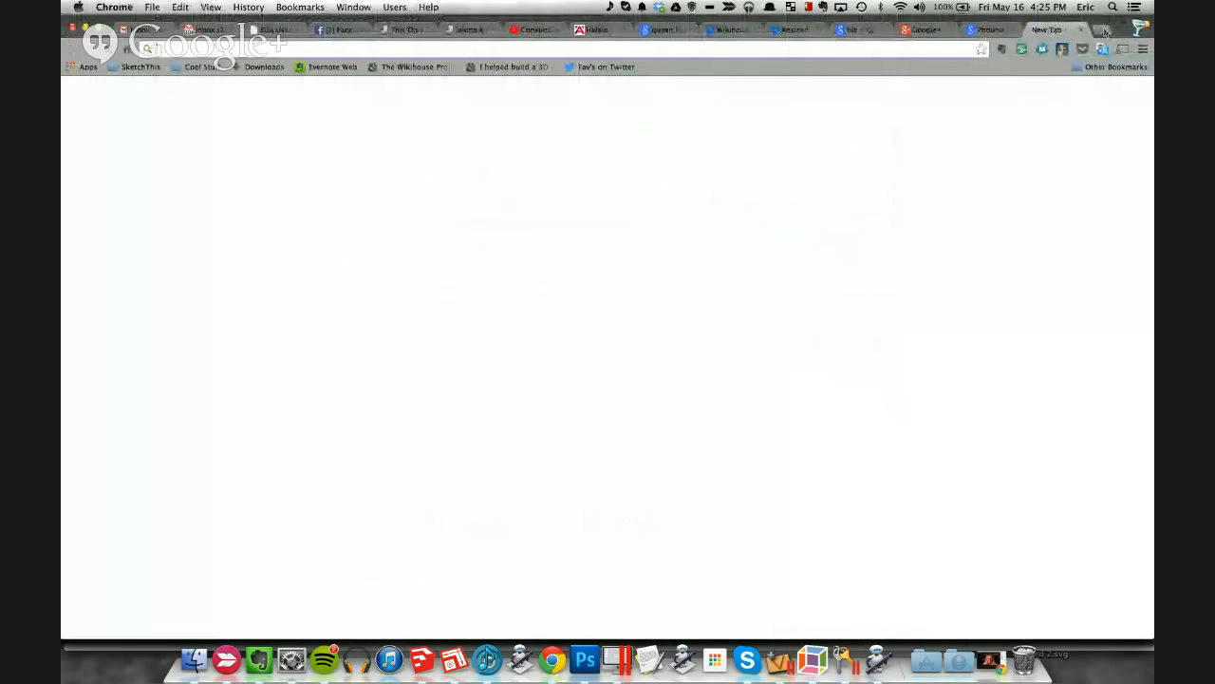
pyautogui.write('tile')
pyautogui.press('Return')
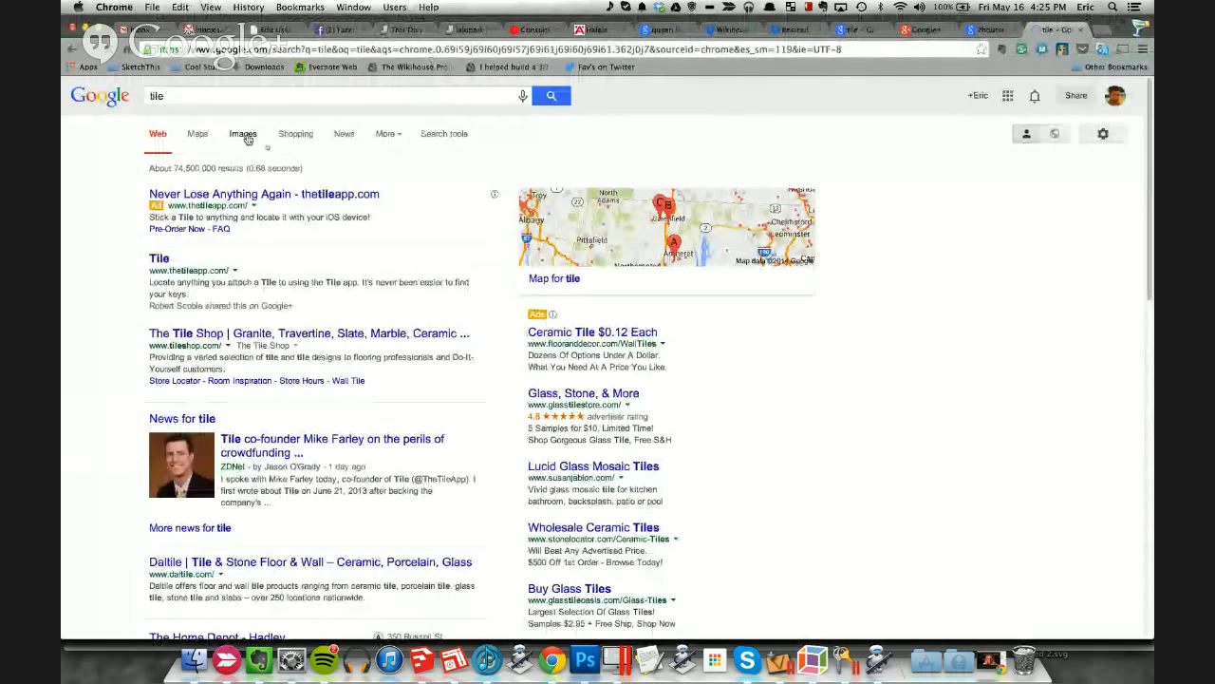
pyautogui.click(244, 135)
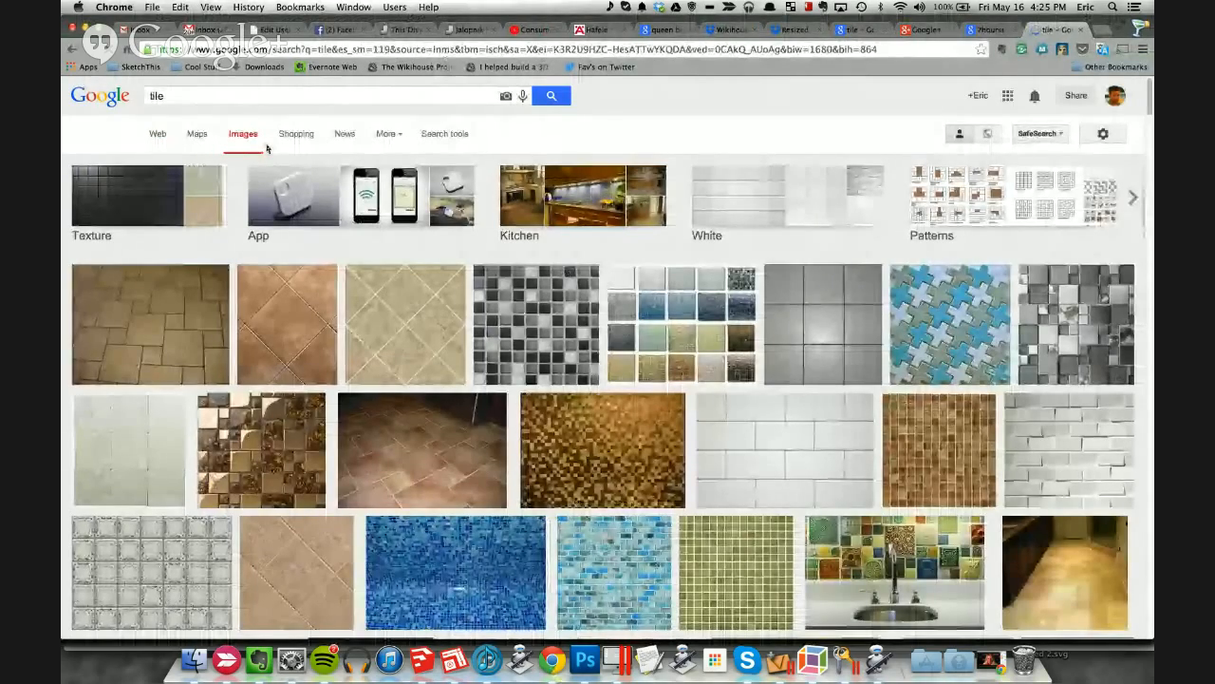
# Step: Find the white square-grid tile texture among the image results and save it to the Desktop as images
pyautogui.scroll(-4, 176, 301)
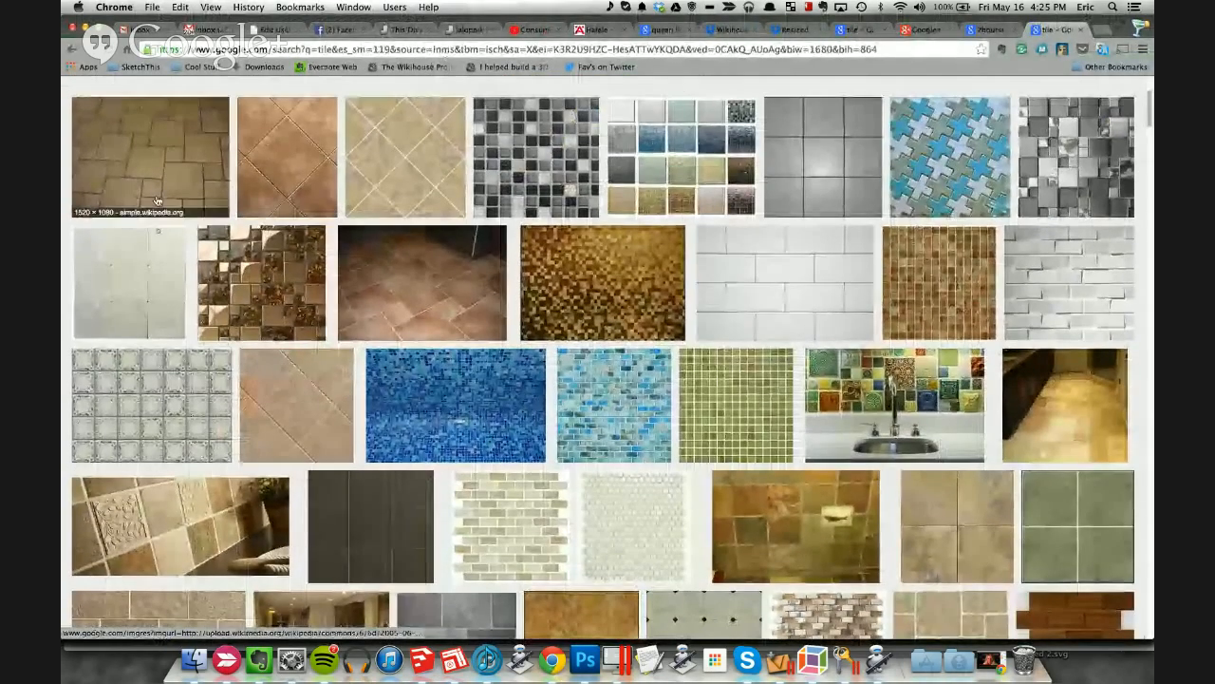
pyautogui.scroll(-4, 176, 302)
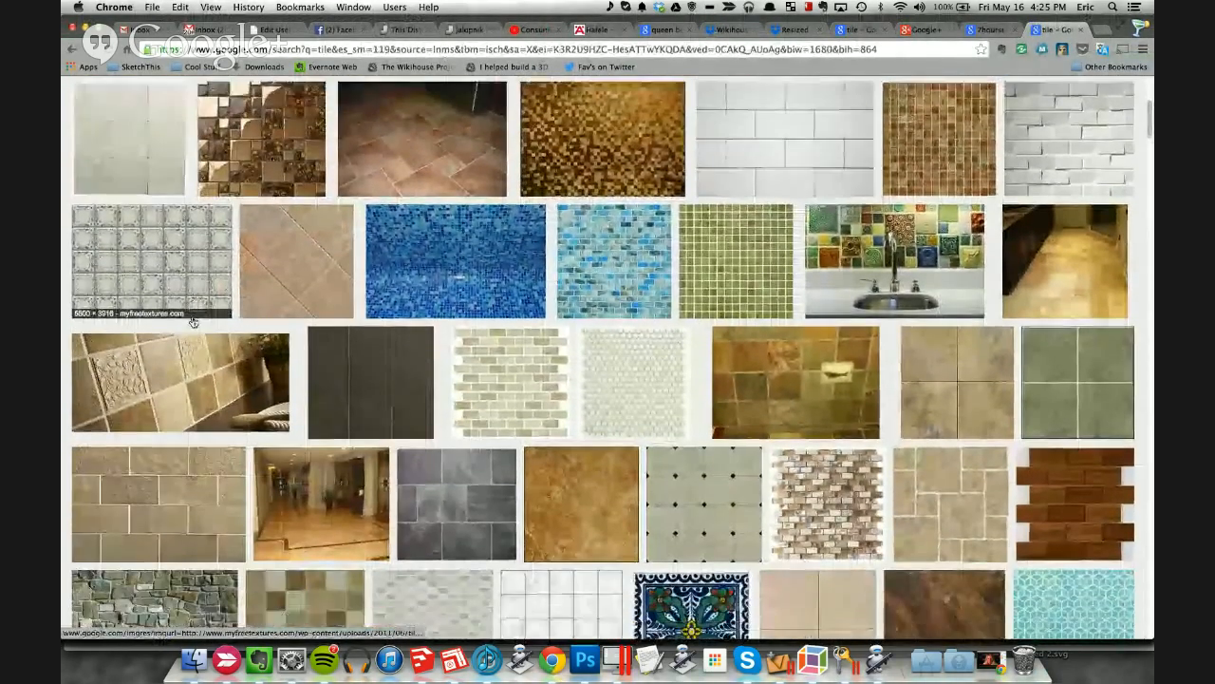
pyautogui.scroll(-1, 227, 351)
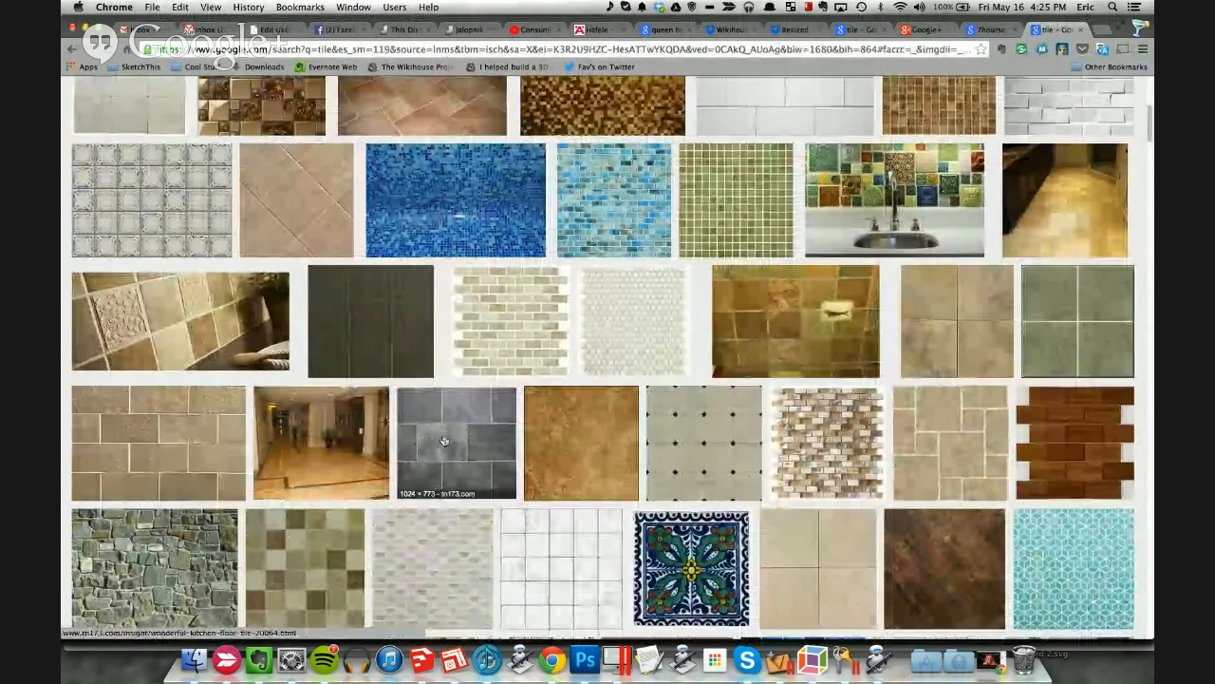
pyautogui.click(444, 441)
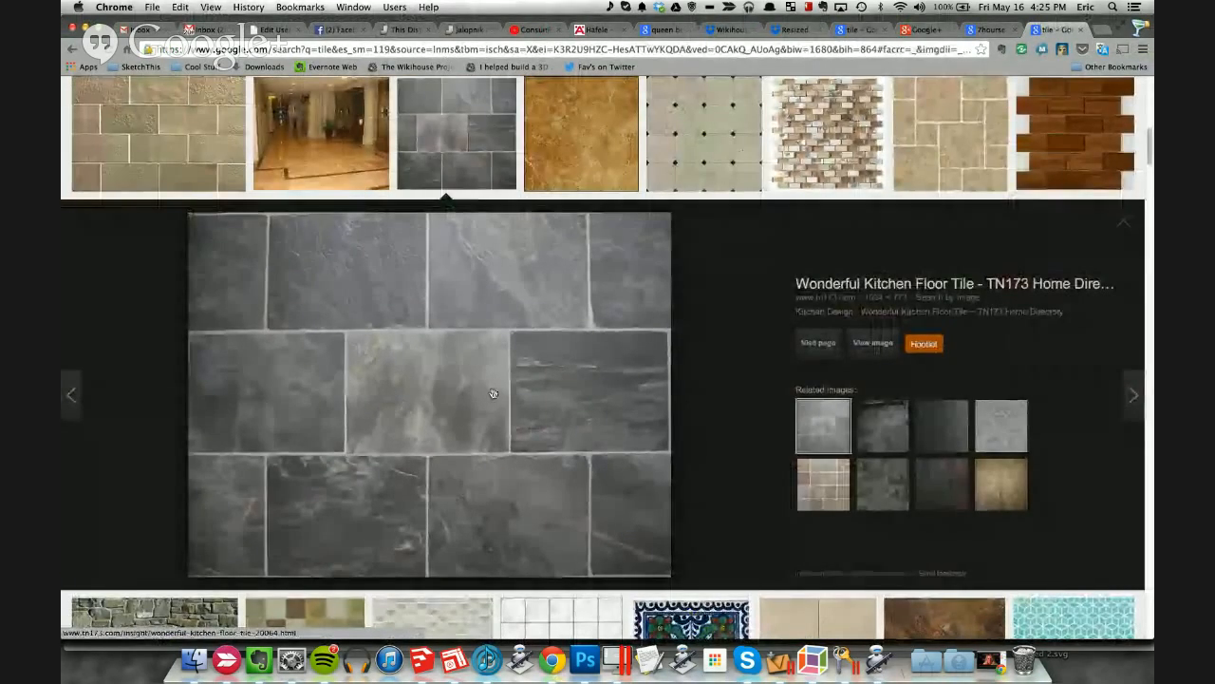
pyautogui.press('super+Left')
pyautogui.press('super+Right')
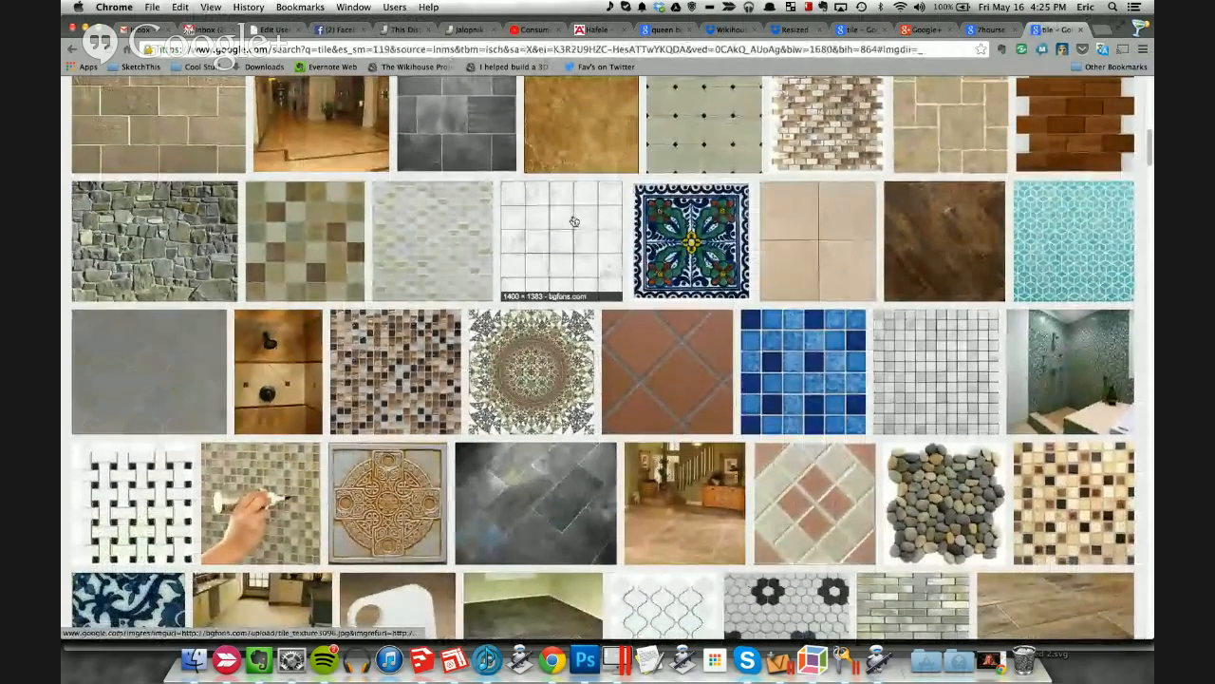
pyautogui.click(533, 221)
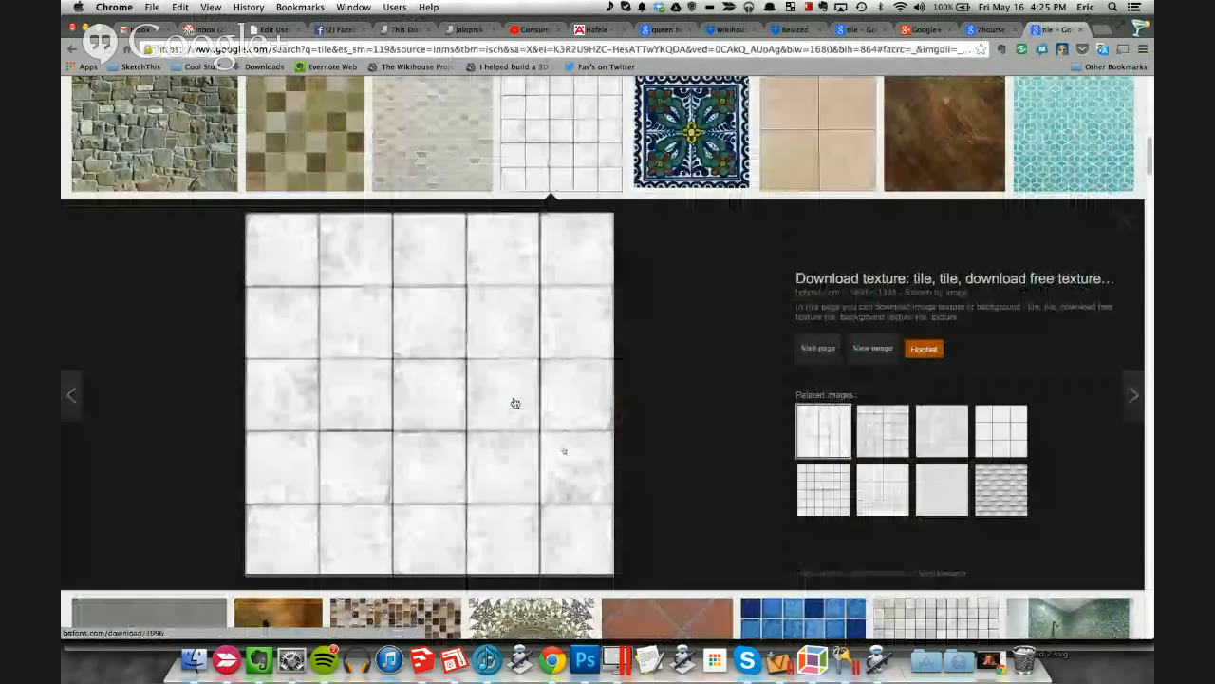
pyautogui.rightClick(520, 333)
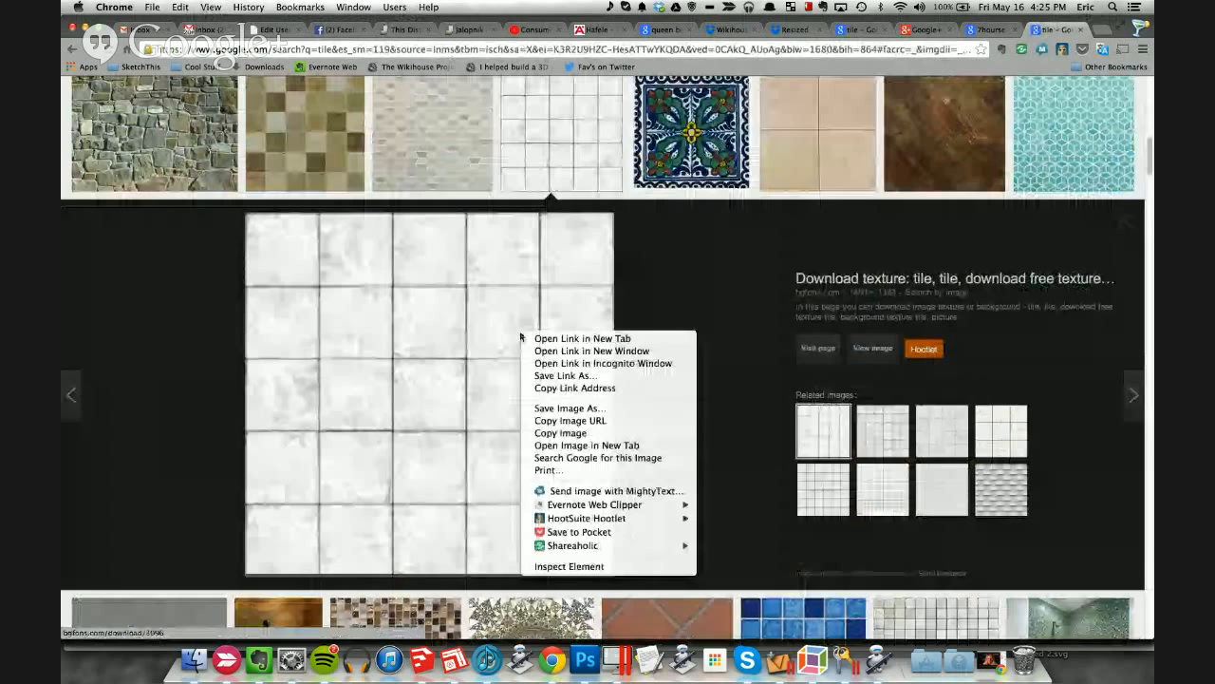
pyautogui.click(569, 407)
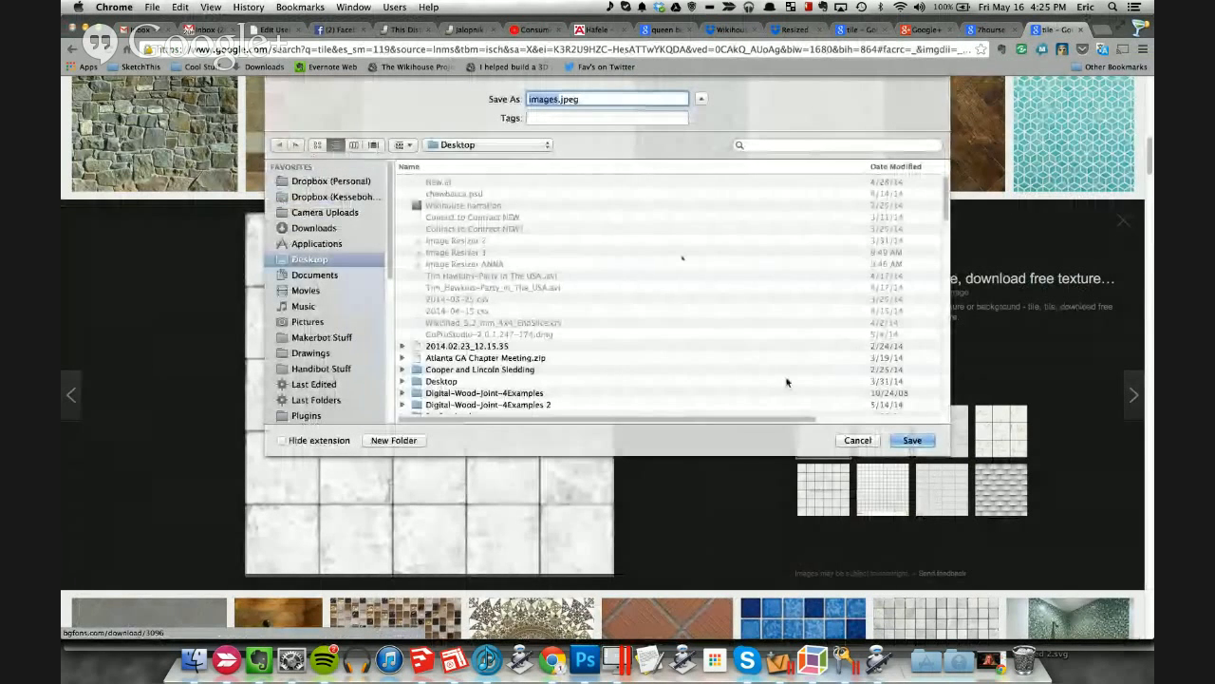
pyautogui.press('Return')
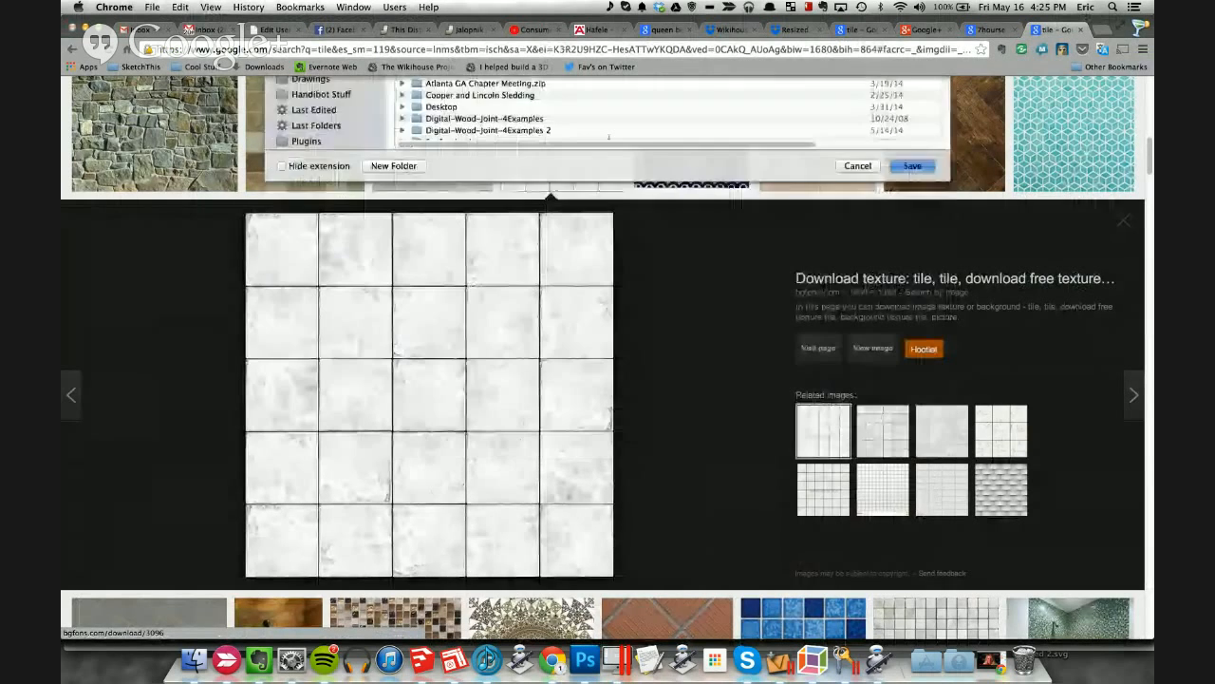
# Step: Switch to SketchUp and load images.jpg from the last edited files as a new texture material
pyautogui.click(422, 659)
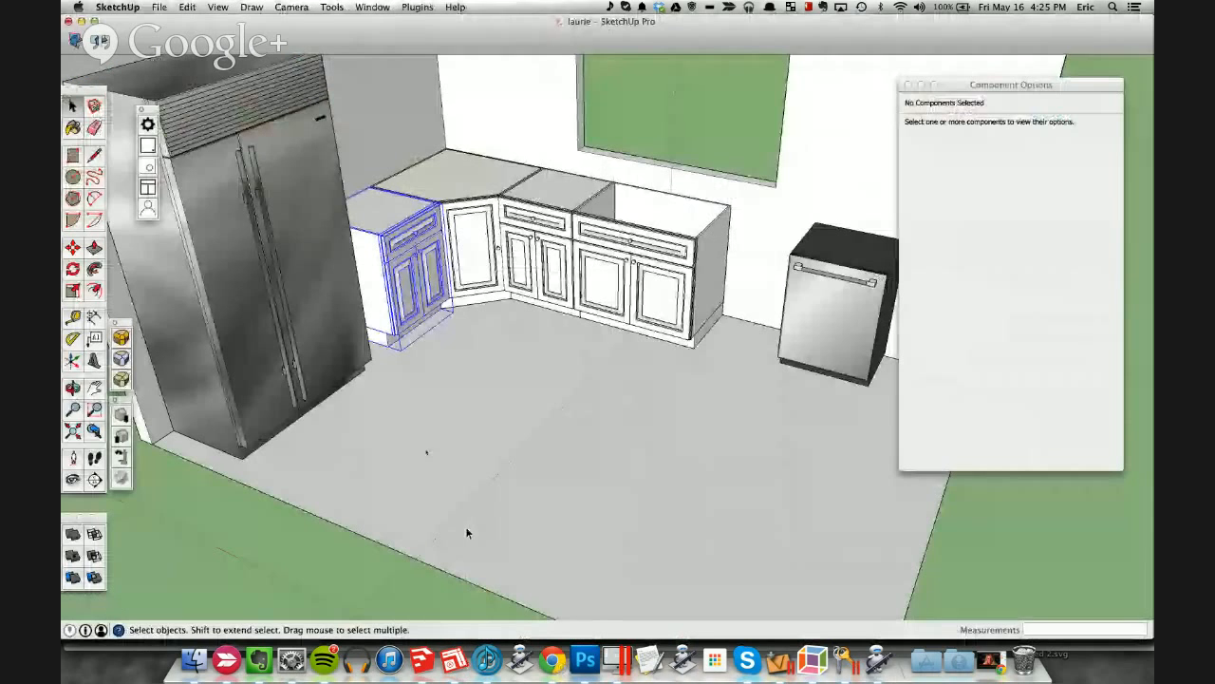
pyautogui.click(417, 422)
pyautogui.press('b')
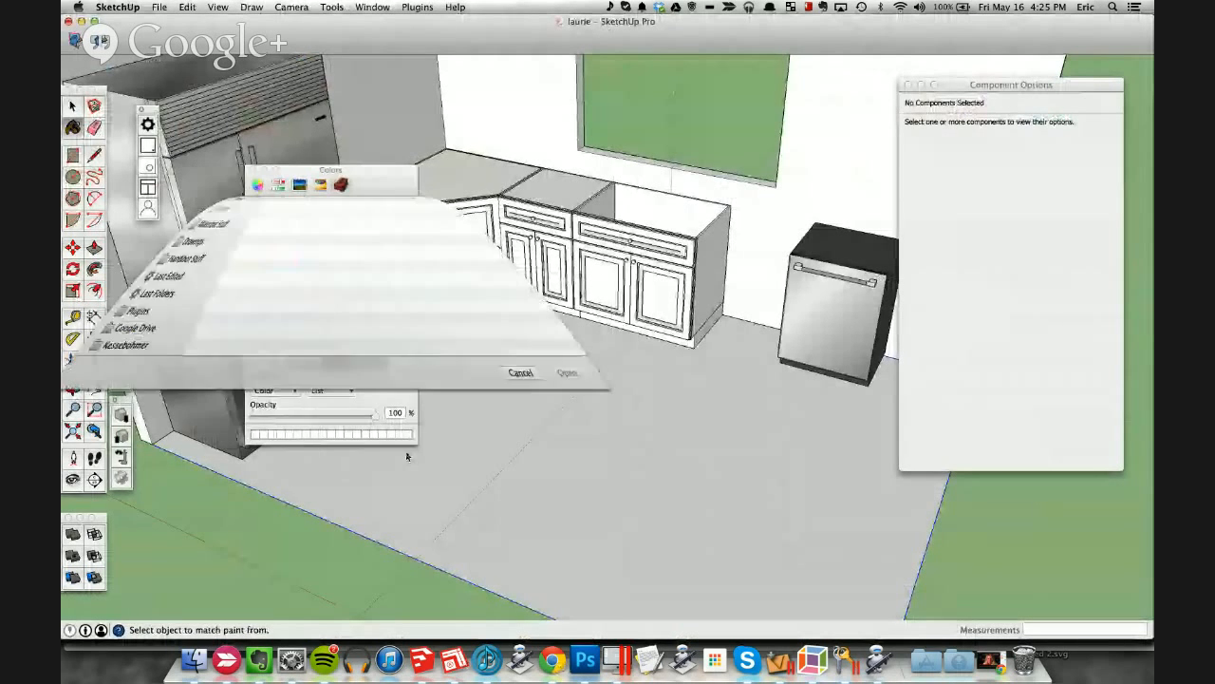
pyautogui.click(187, 338)
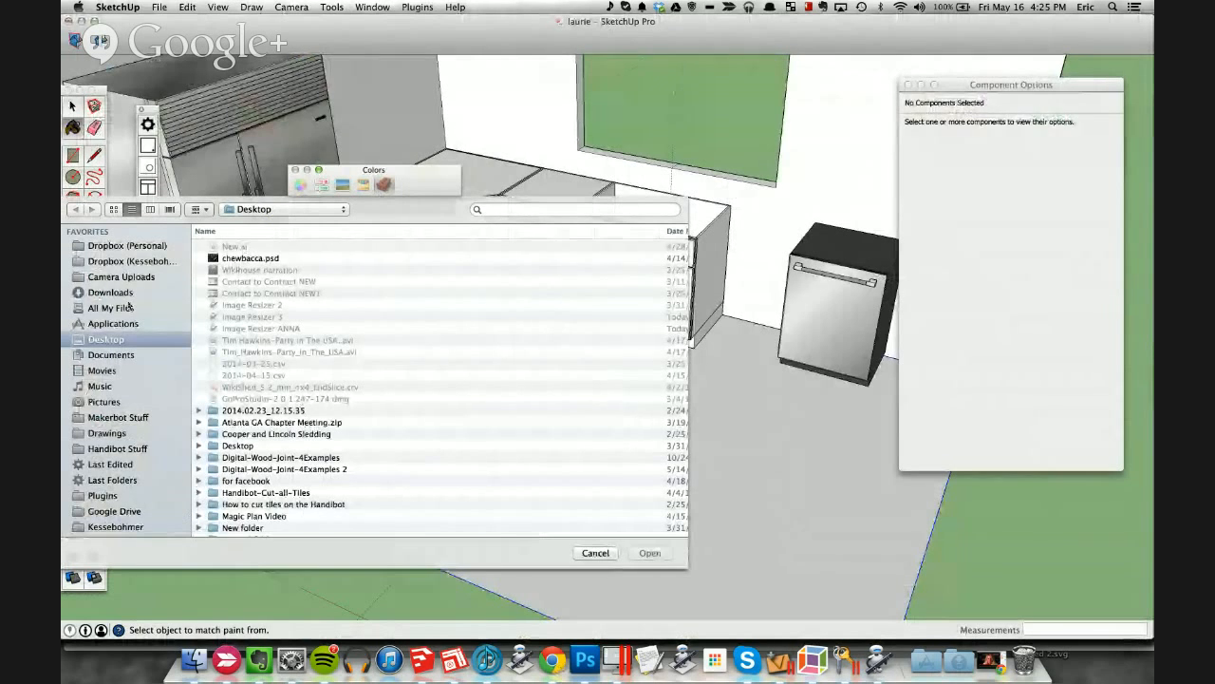
pyautogui.scroll(-1, 129, 305)
pyautogui.click(110, 459)
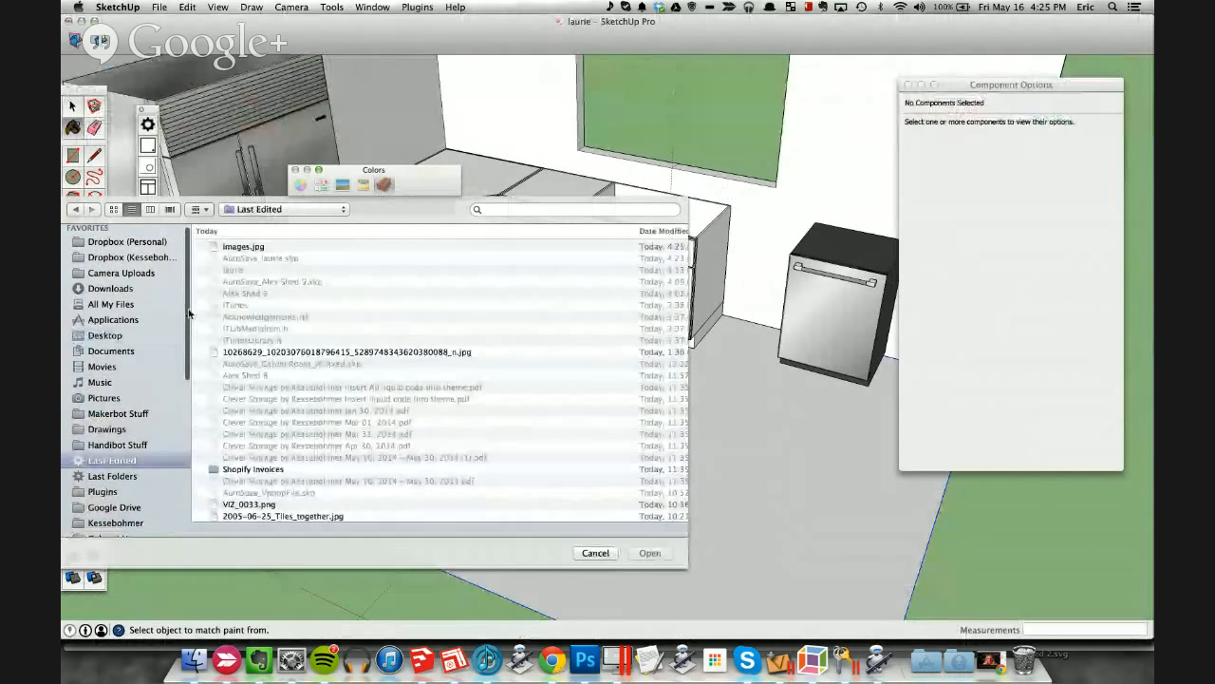
pyautogui.click(261, 247)
pyautogui.press('space')
pyautogui.press('space')
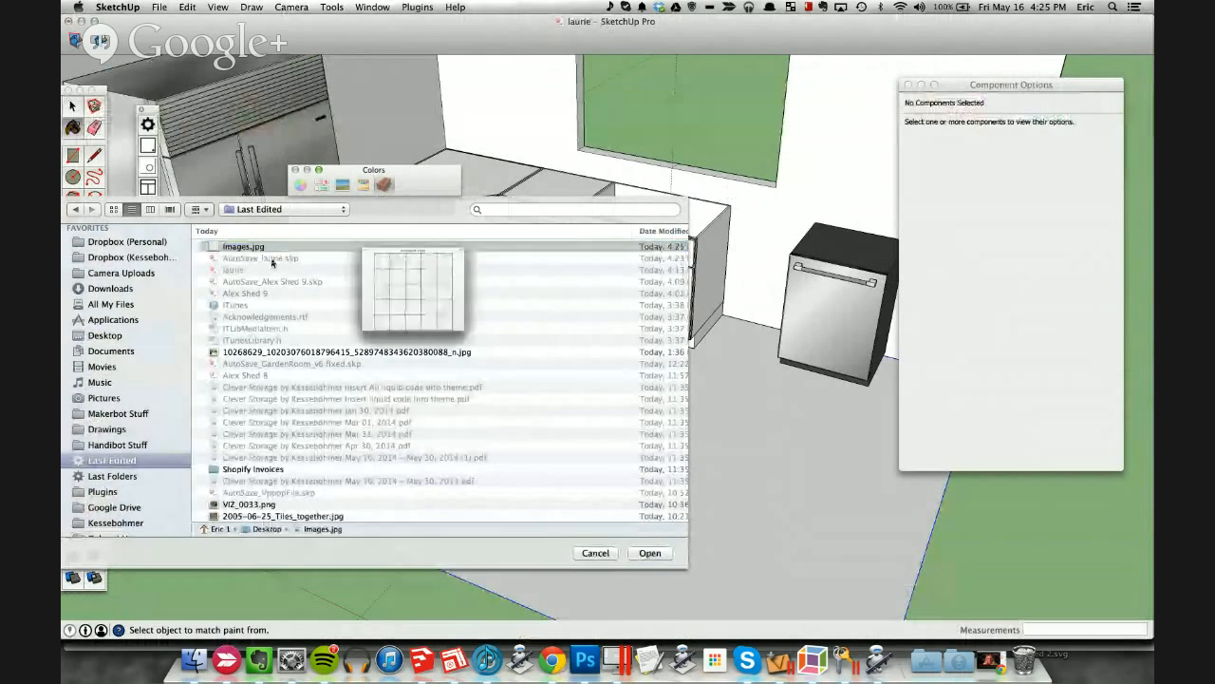
pyautogui.click(649, 553)
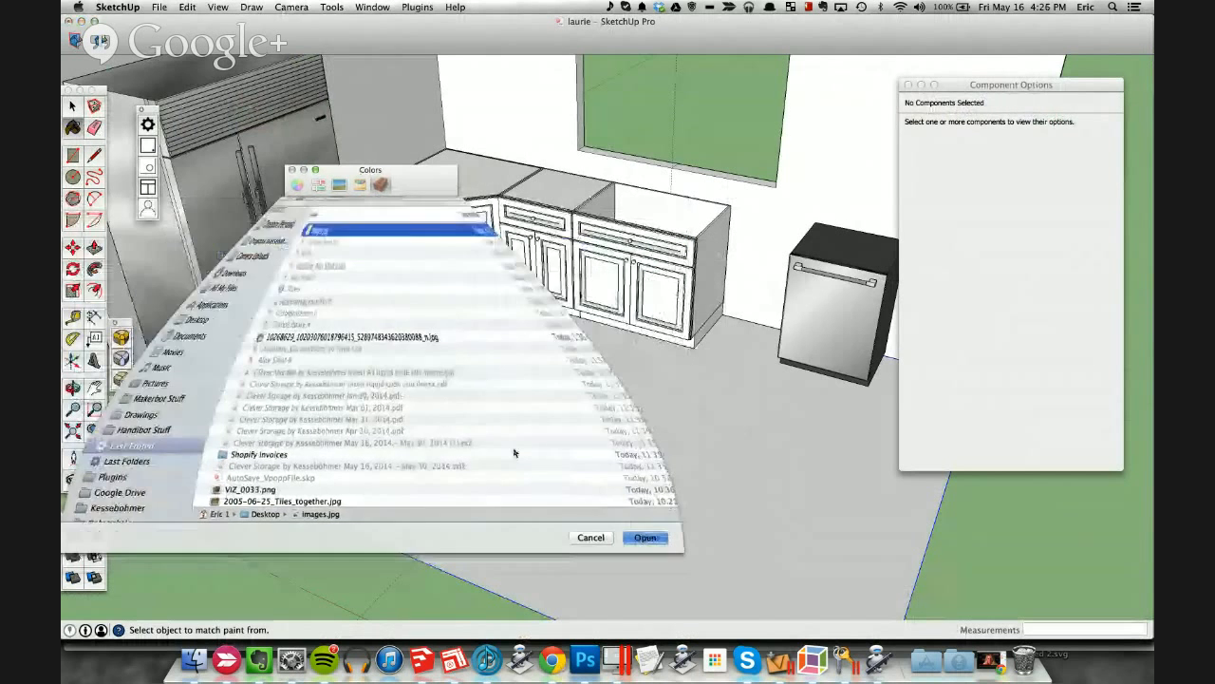
pyautogui.click(308, 269)
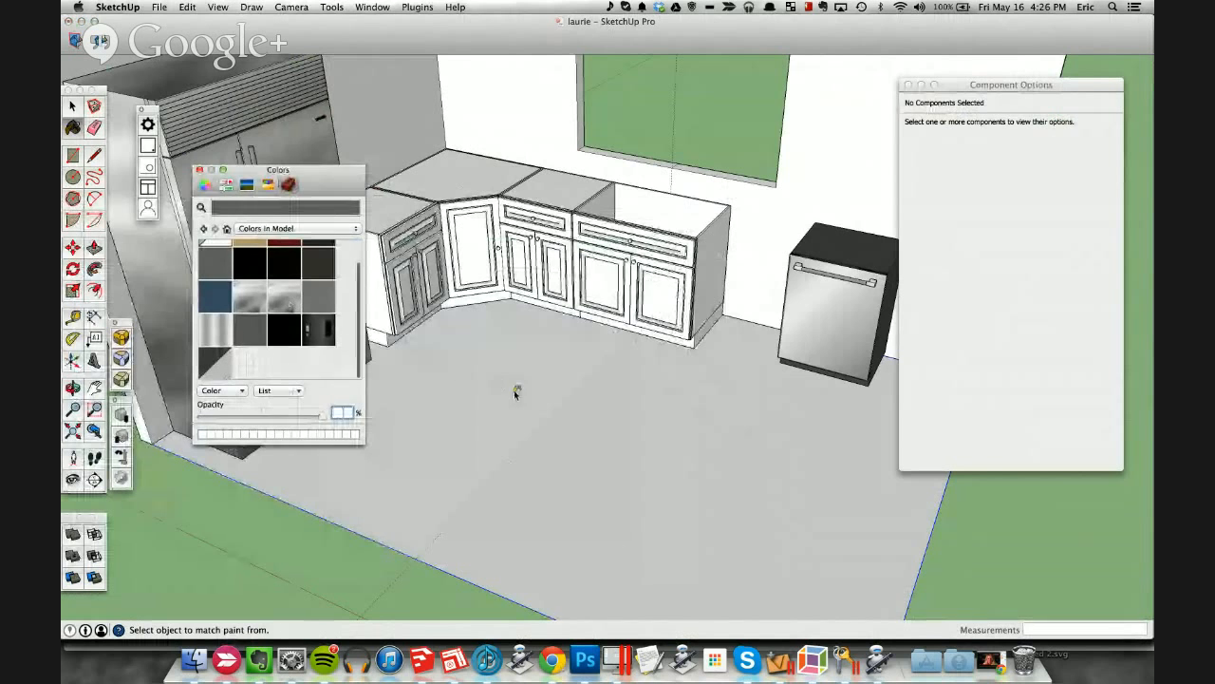
# Step: Paint the kitchen floor face with the imported white tile texture from the Colors In Model collection
pyautogui.click(516, 385)
pyautogui.press('super+space')
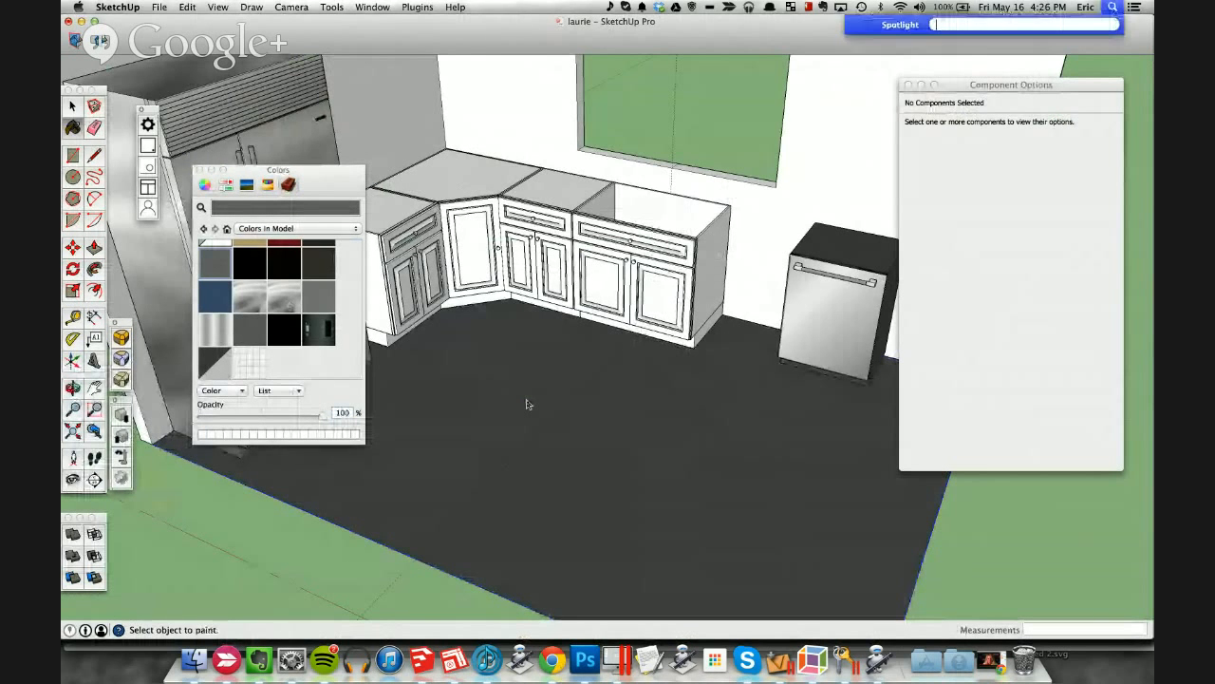
pyautogui.click(238, 368)
pyautogui.click(523, 402)
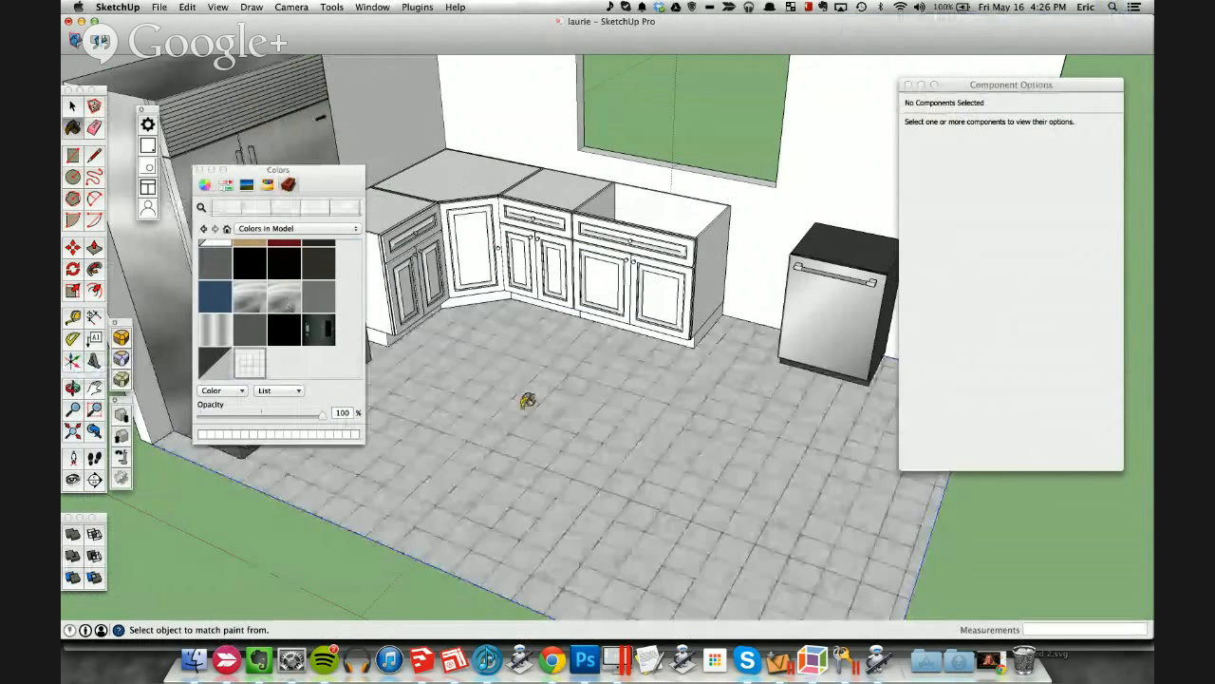
# Step: Return to the Select tool and exit the floor group
pyautogui.press('space')
pyautogui.press('b')
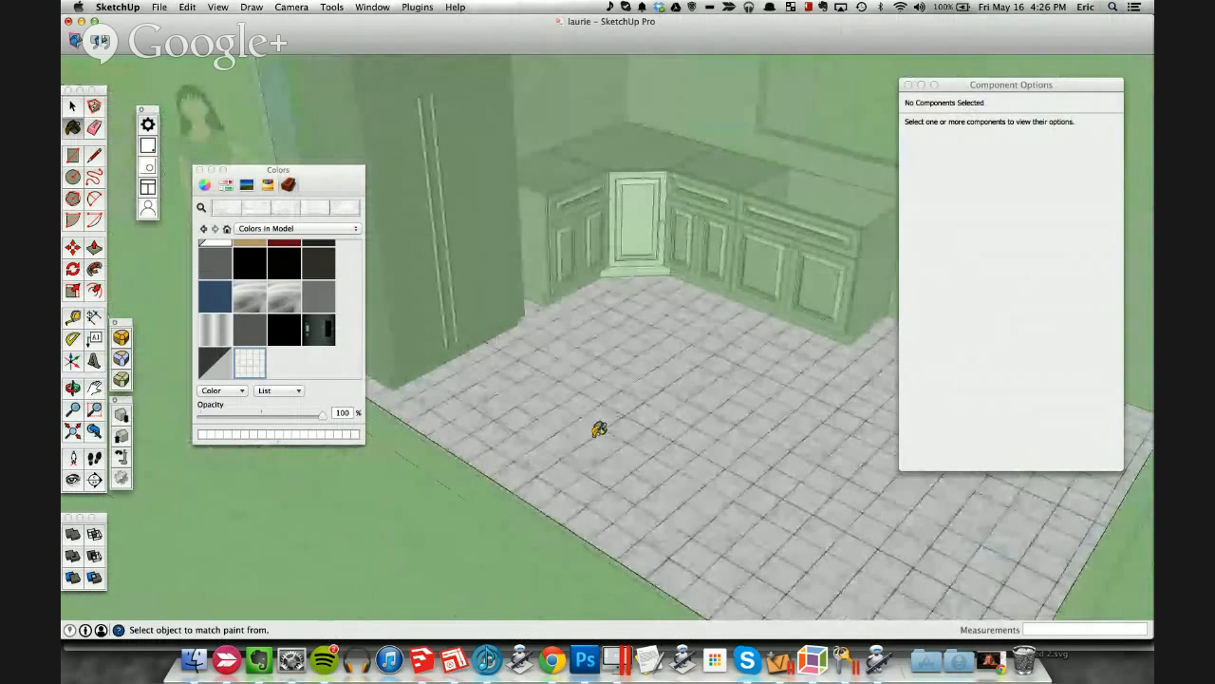
pyautogui.press('space')
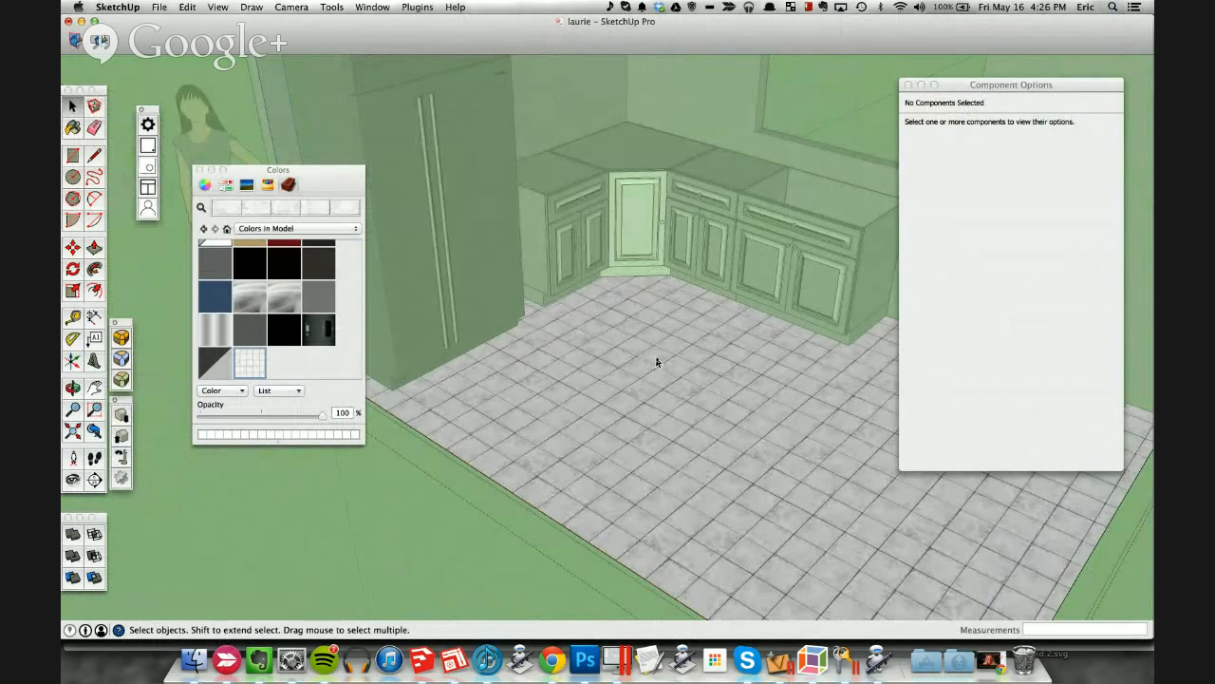
pyautogui.click(454, 534)
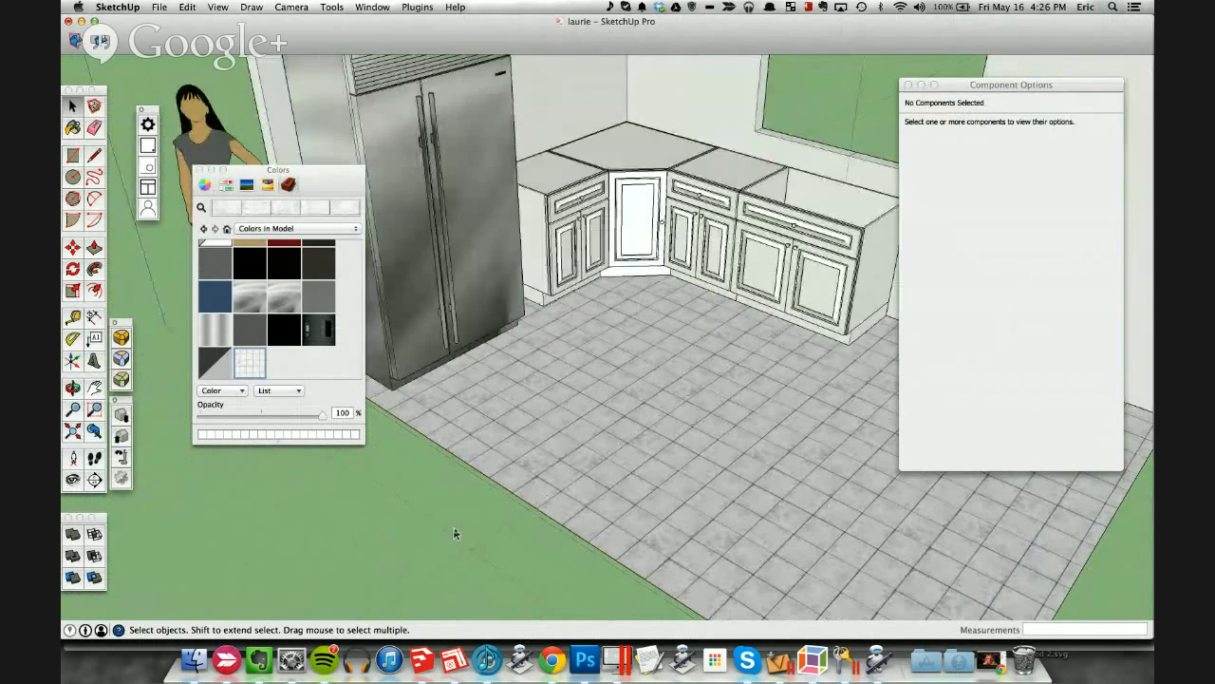
pyautogui.moveTo(454, 534); pyautogui.dragTo(549, 479, button='middle')
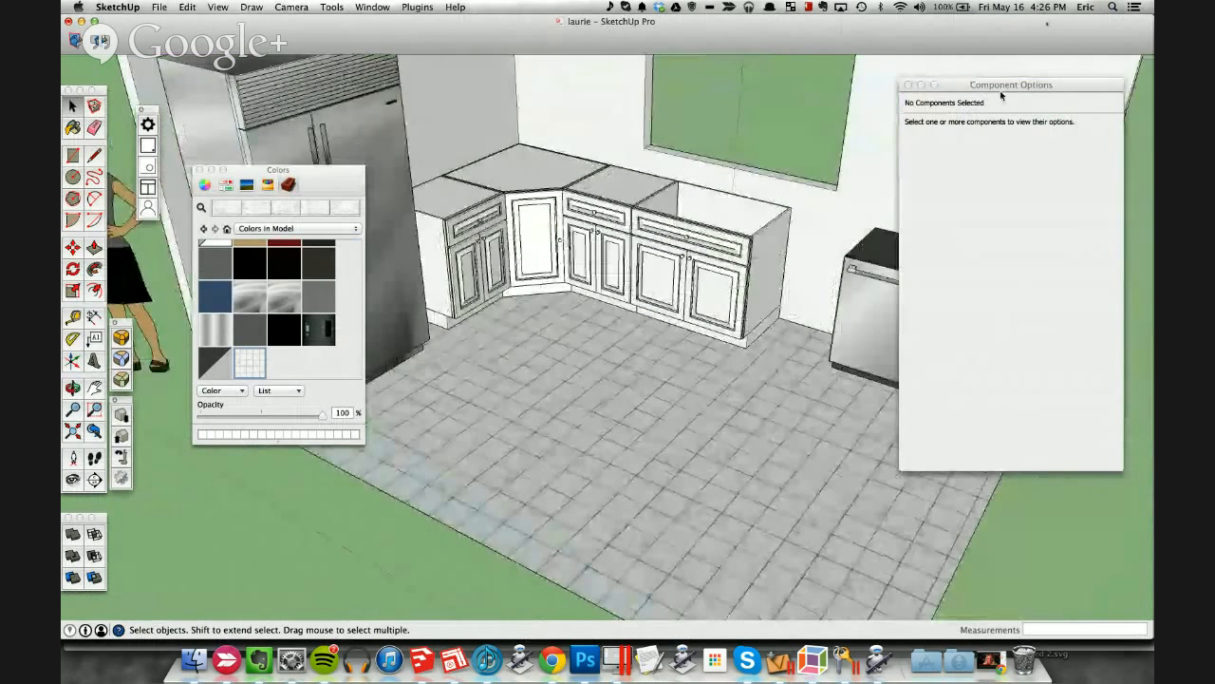
# Step: Close the Component Options window and move the Colors palette clear of the cabinets
pyautogui.click(908, 85)
pyautogui.moveTo(328, 204); pyautogui.dragTo(967, 245)
pyautogui.scroll(5, 726, 319)
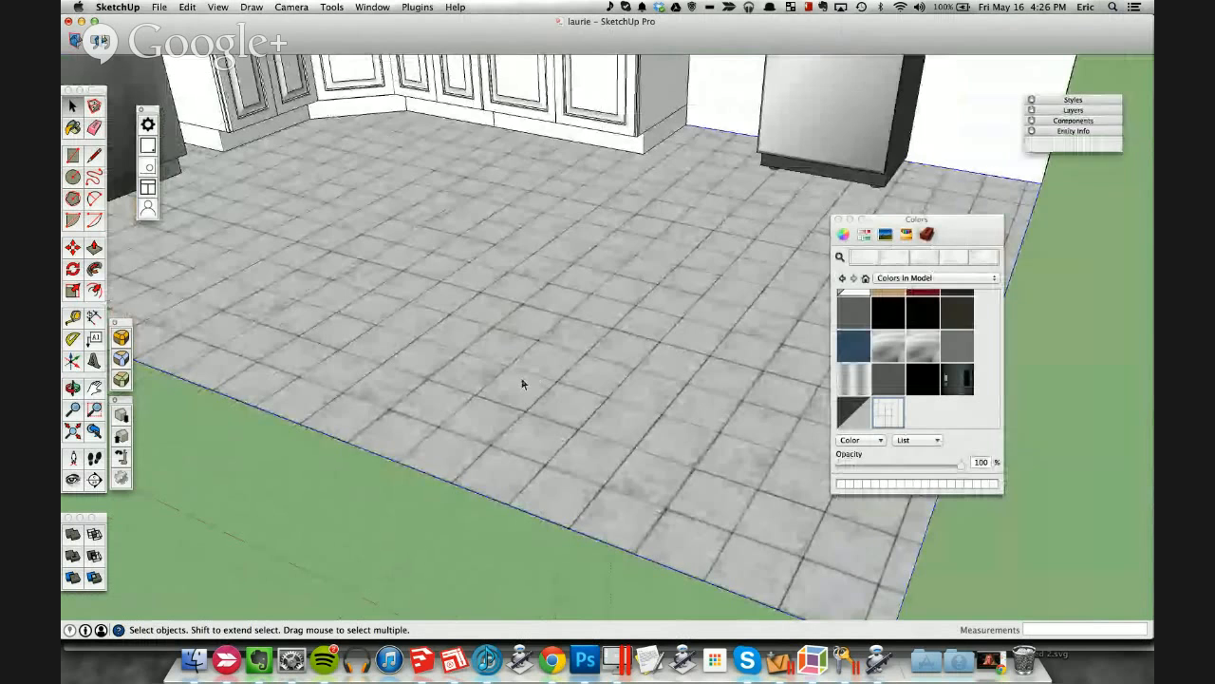
pyautogui.scroll(-4, 521, 380)
# Step: Open the floor group, start positioning the floor face's tile texture and switch to fixed pins
pyautogui.doubleClick(500, 369)
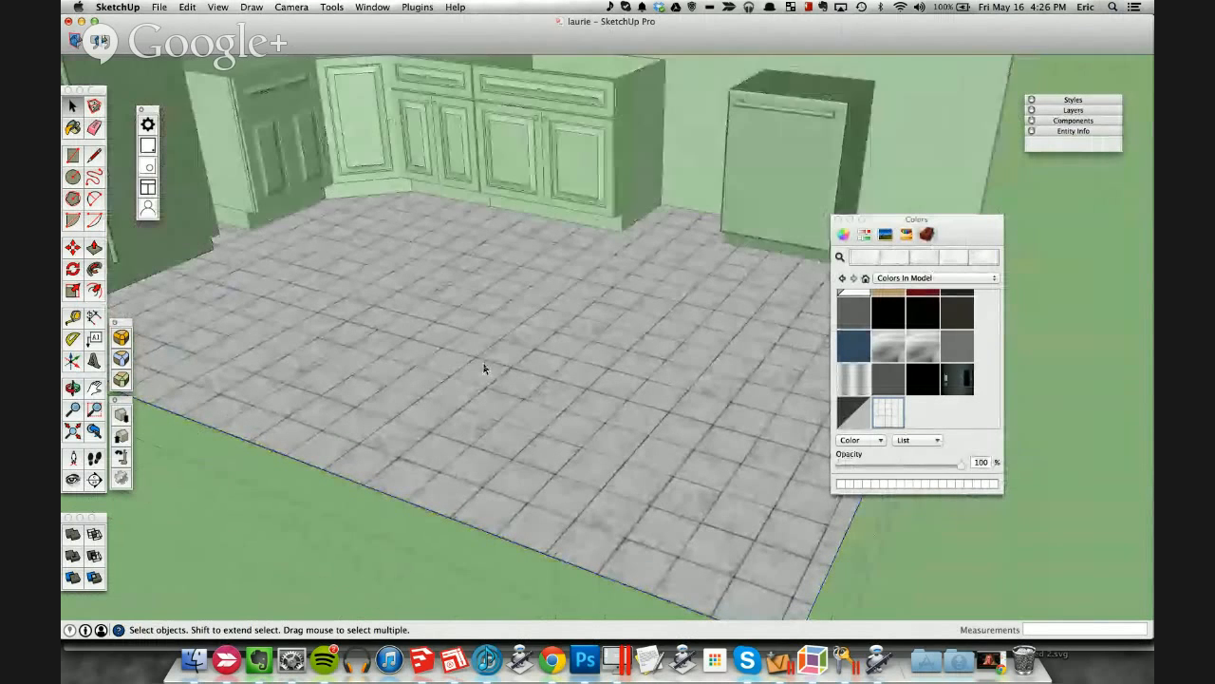
pyautogui.click(453, 357)
pyautogui.rightClick(453, 356)
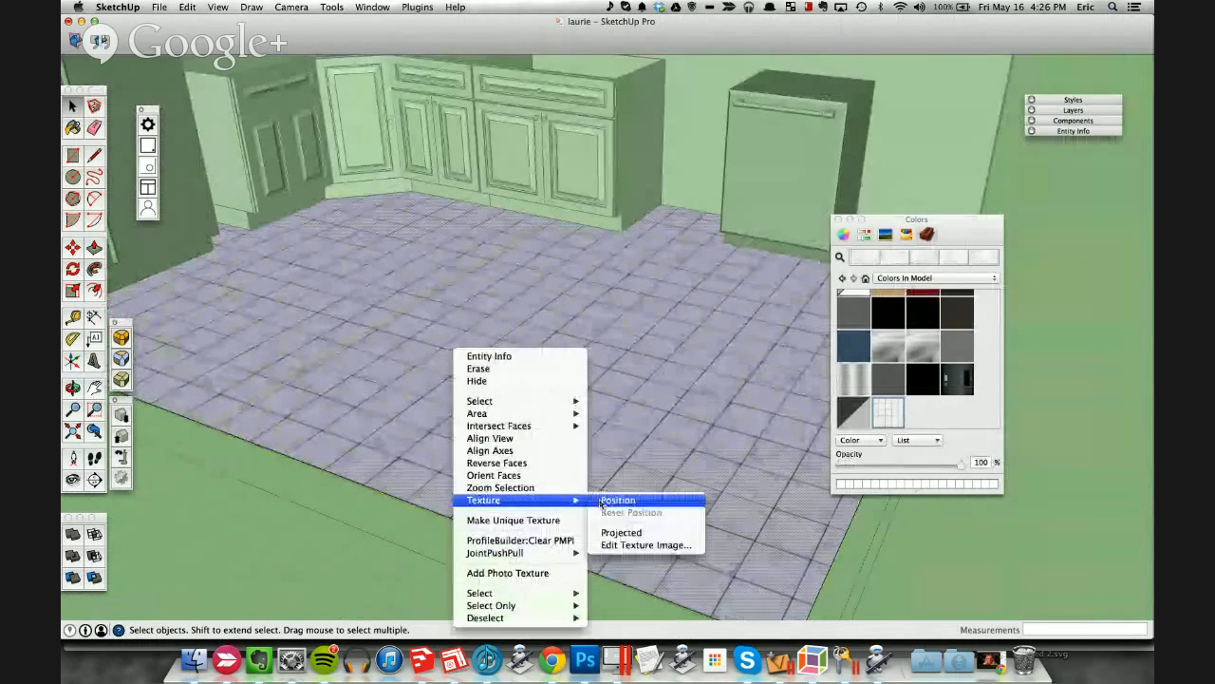
pyautogui.click(615, 501)
pyautogui.moveTo(430, 339)
pyautogui.mouseDown()
pyautogui.moveTo(525, 347)
pyautogui.moveTo(540, 372)
pyautogui.moveTo(432, 340)
pyautogui.mouseUp()
pyautogui.rightClick(392, 335)
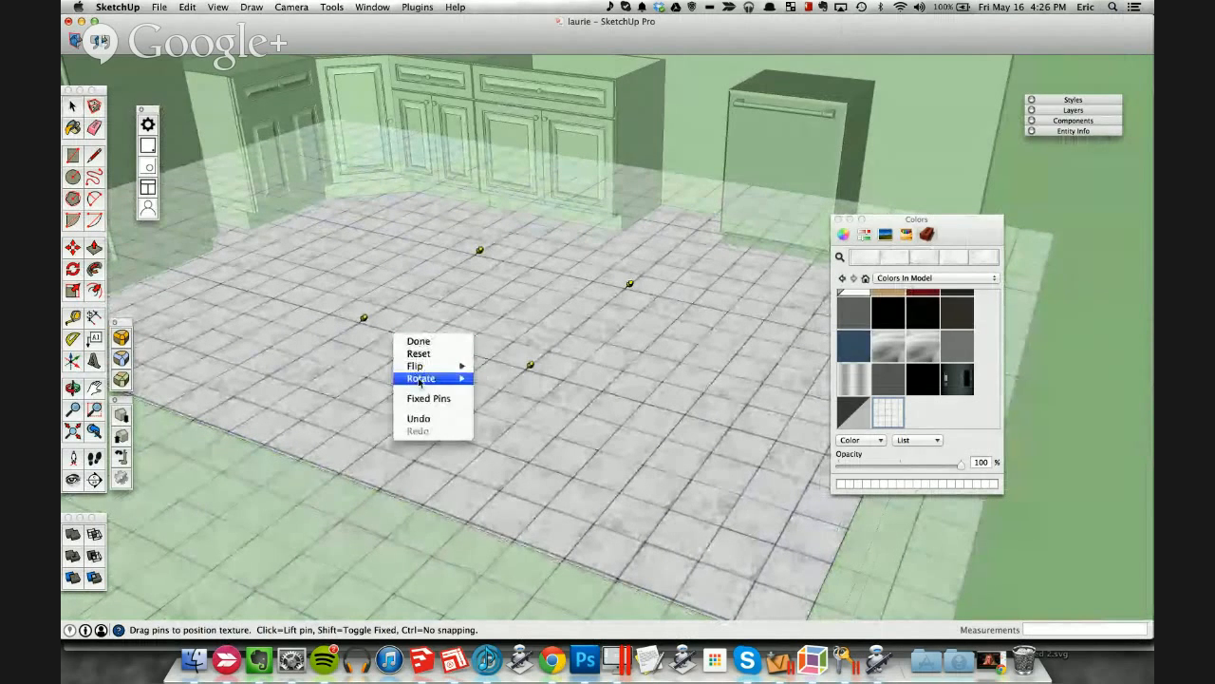
pyautogui.click(452, 396)
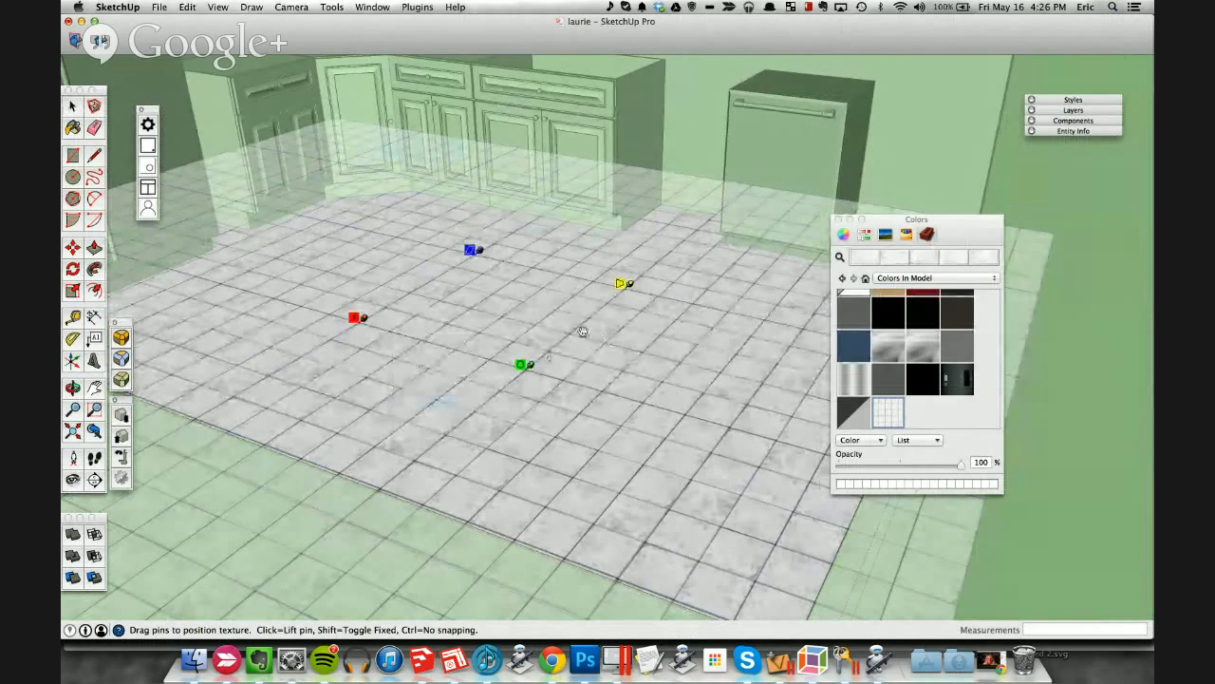
# Step: Rotate and enlarge the floor's tile texture so the grid runs diagonally across the kitchen floor, and finish positioning it
pyautogui.moveTo(530, 369); pyautogui.dragTo(393, 507)
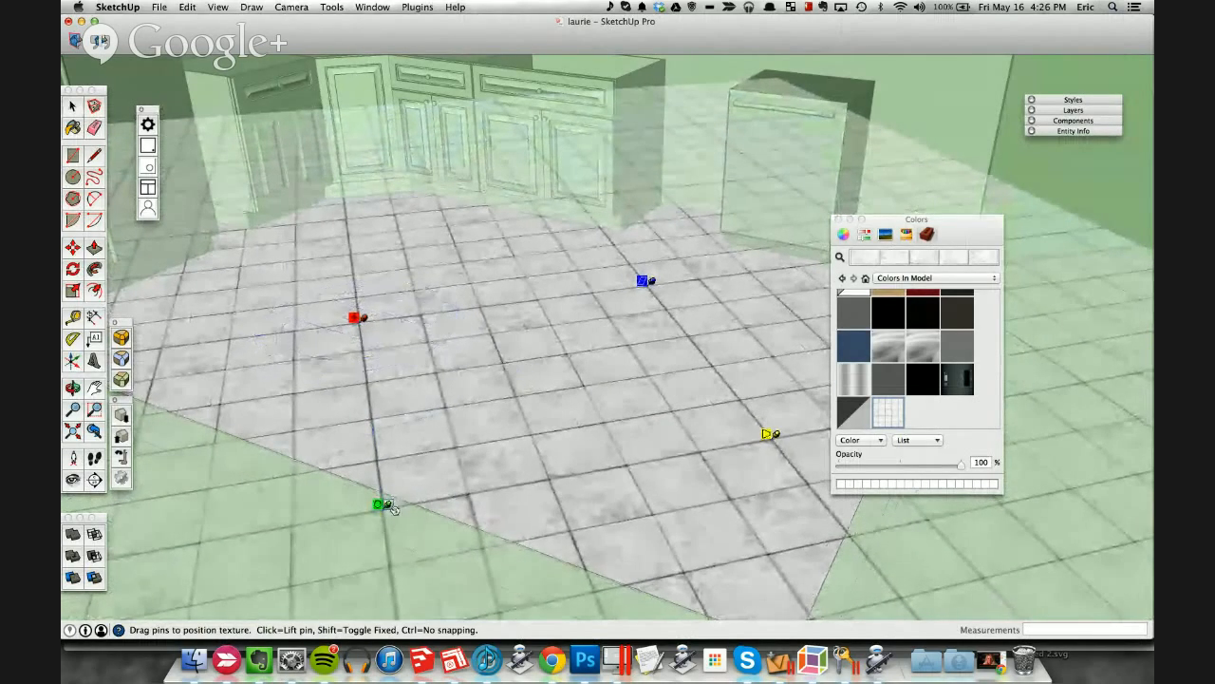
pyautogui.rightClick(427, 372)
pyautogui.click(435, 379)
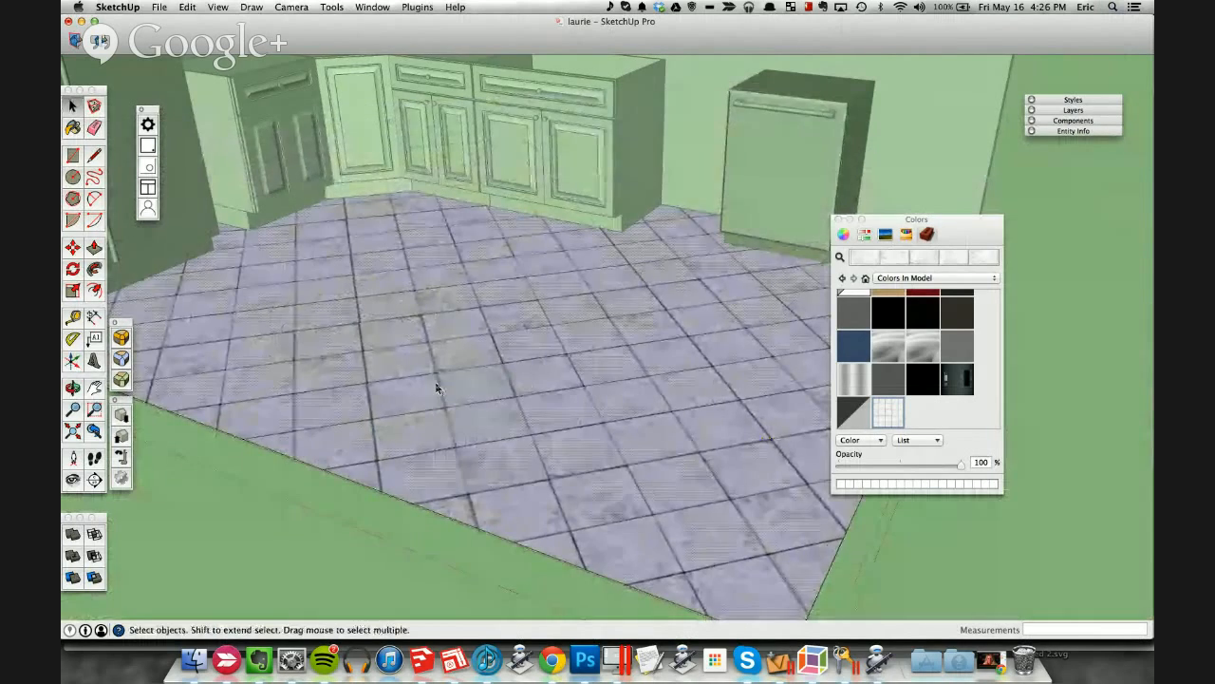
pyautogui.scroll(4, 435, 381)
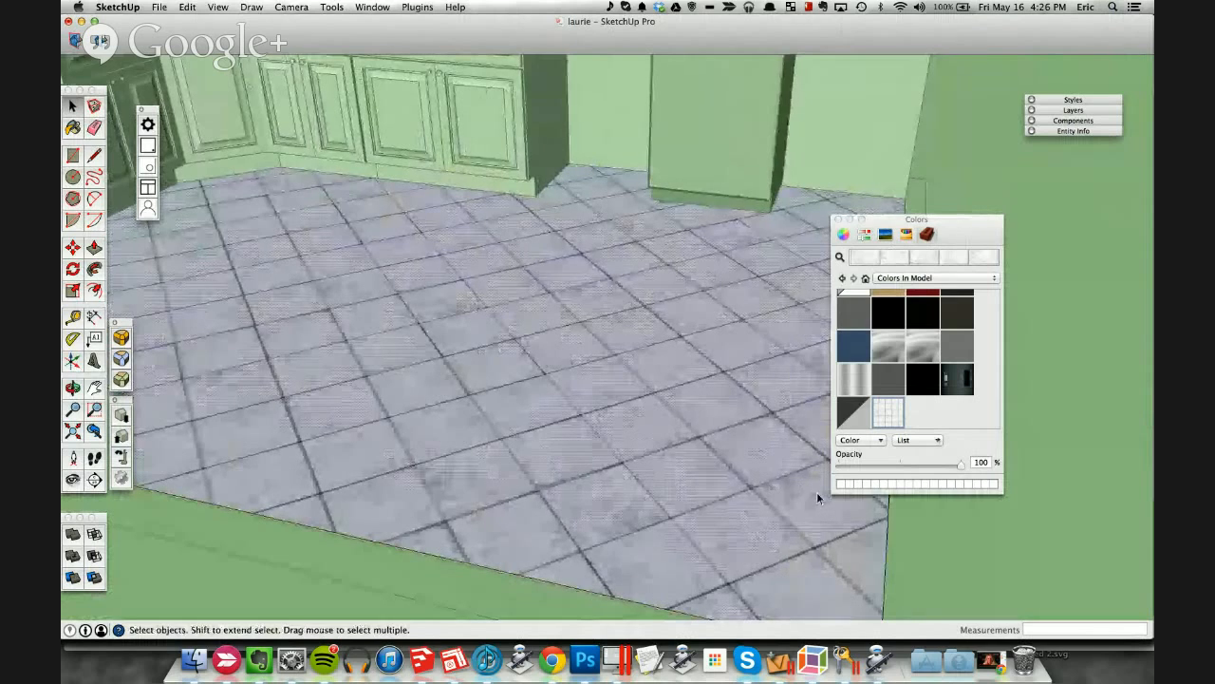
# Step: Edit the floor tile material "images" and set its texture width and height to 30 inches each
pyautogui.doubleClick(889, 411)
pyautogui.click(898, 452)
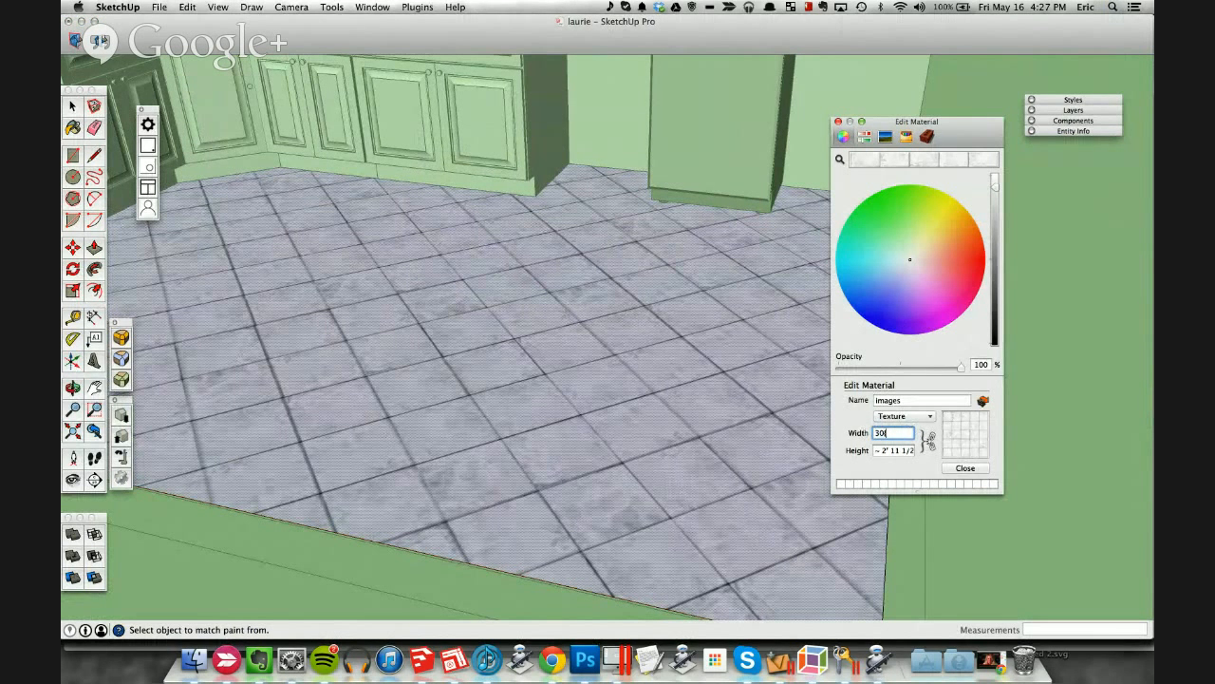
pyautogui.press('Tab')
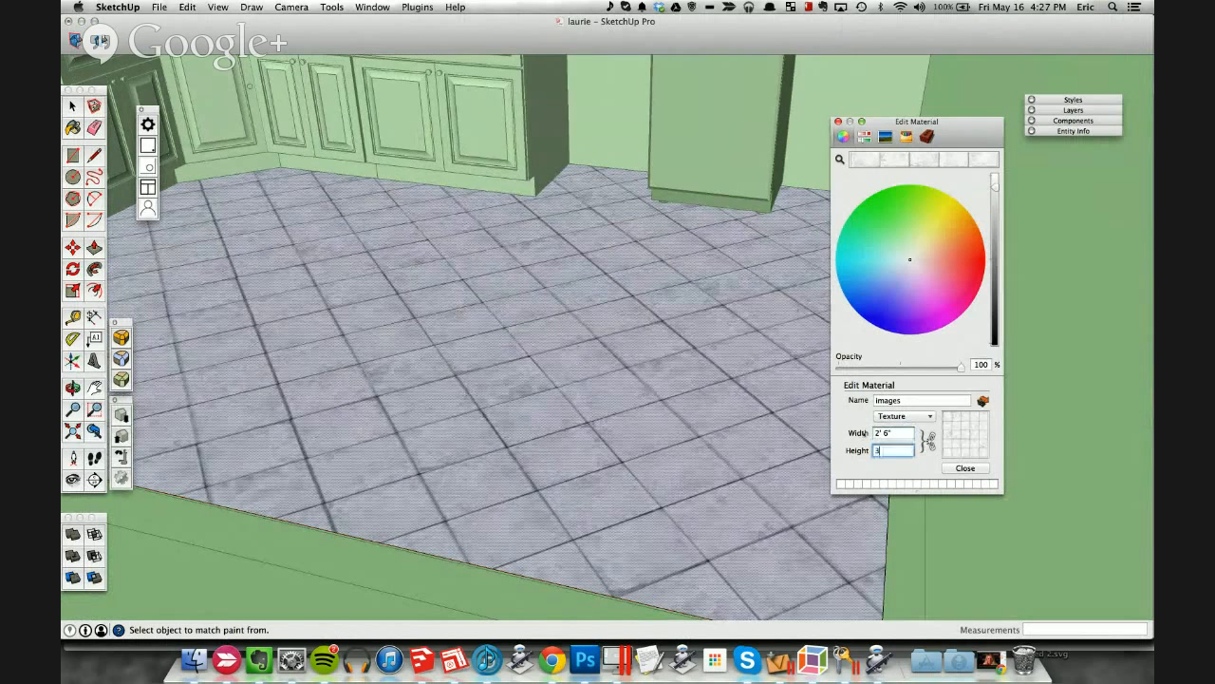
pyautogui.write('30"')
pyautogui.click(894, 432)
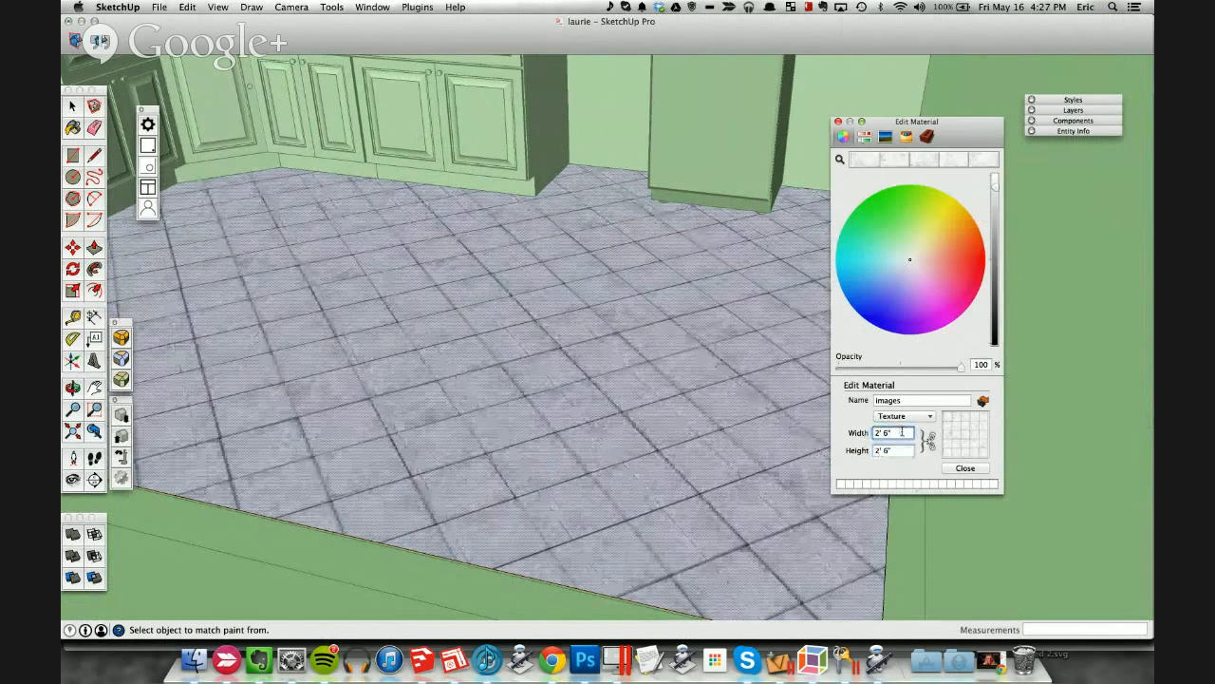
pyautogui.scroll(-5, 902, 432)
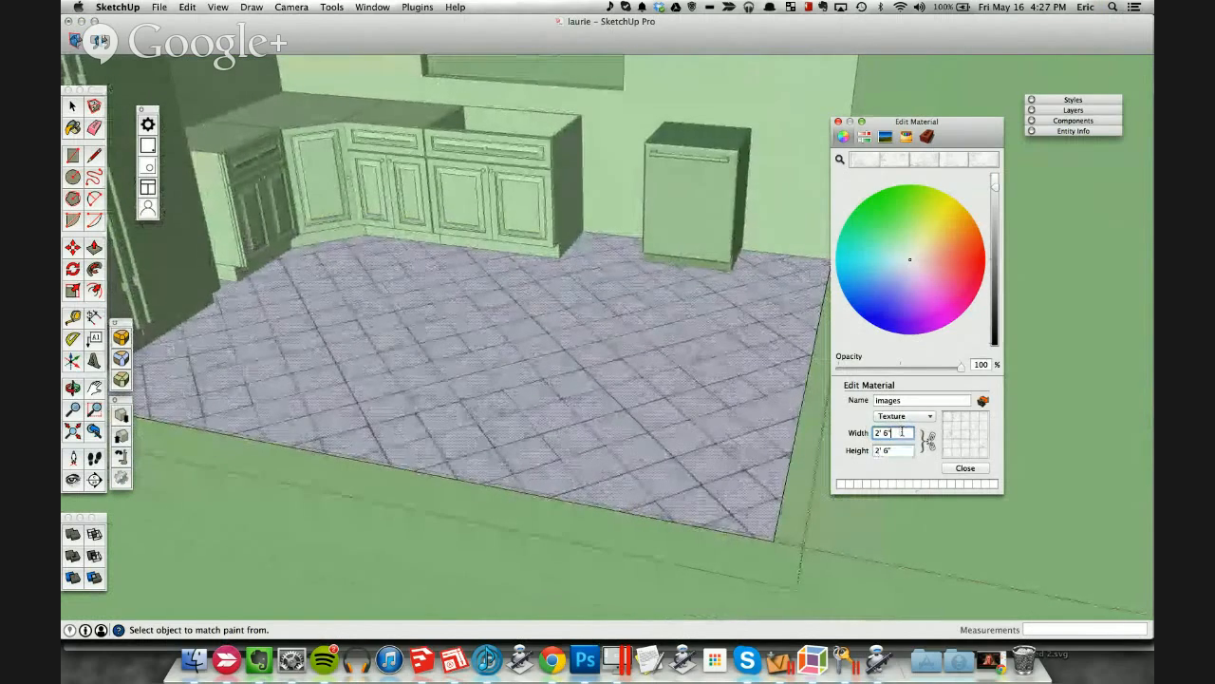
pyautogui.scroll(-1, 902, 431)
pyautogui.scroll(1, 902, 432)
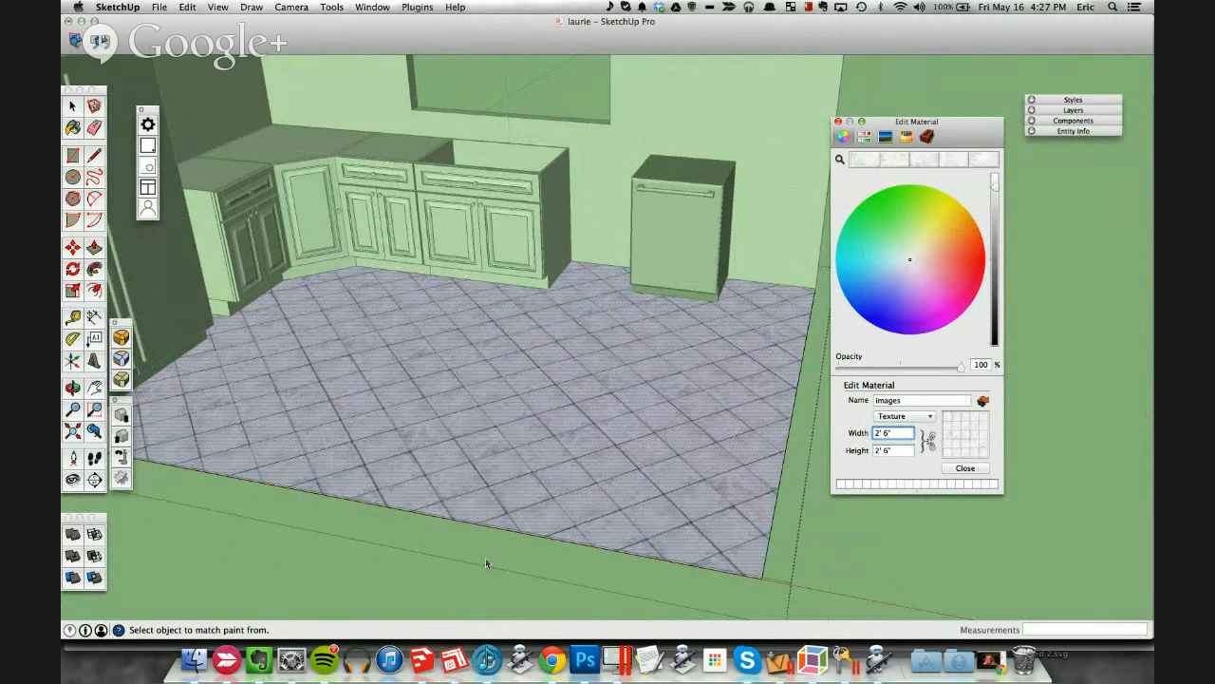
pyautogui.scroll(3, 485, 563)
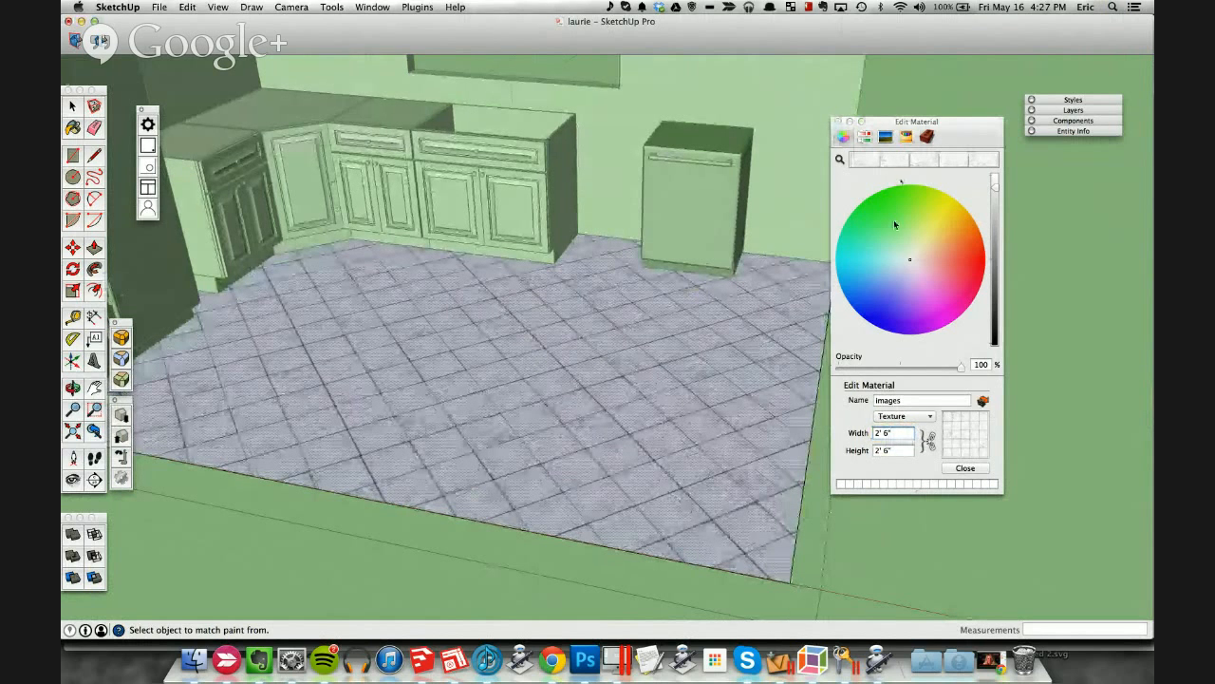
# Step: Open the tile material's texture image in Photoshop for external editing, assigning the working RGB profile Adobe RGB (1998)
pyautogui.click(926, 136)
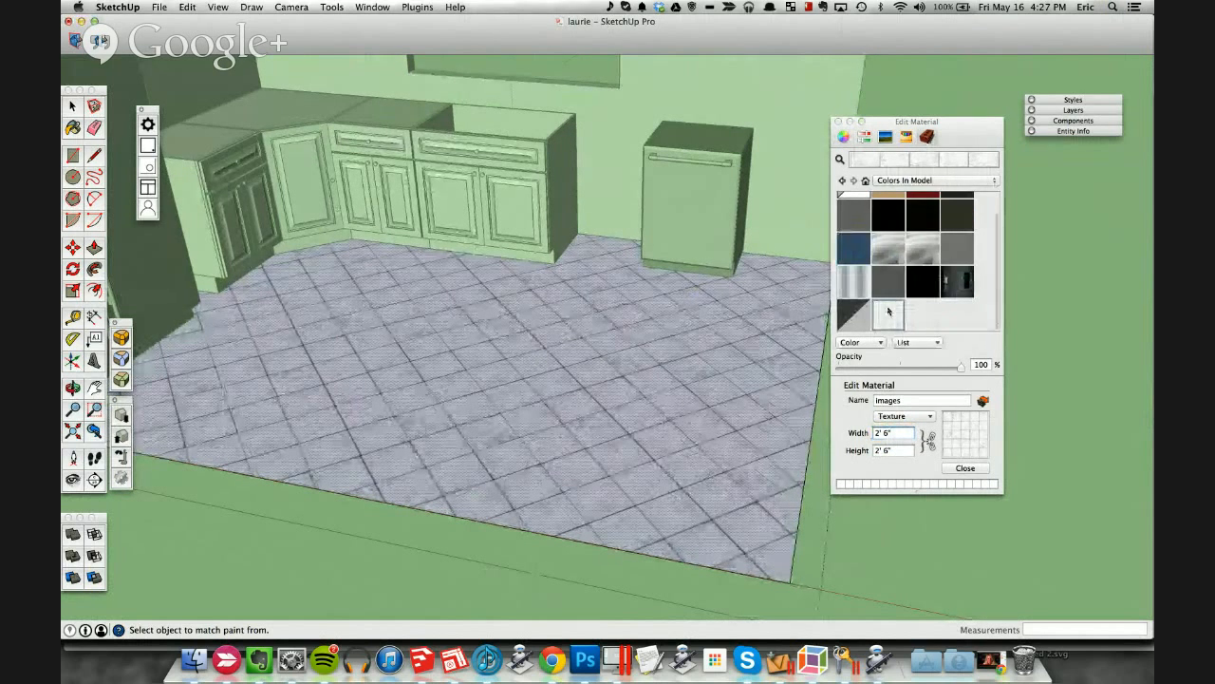
pyautogui.click(982, 399)
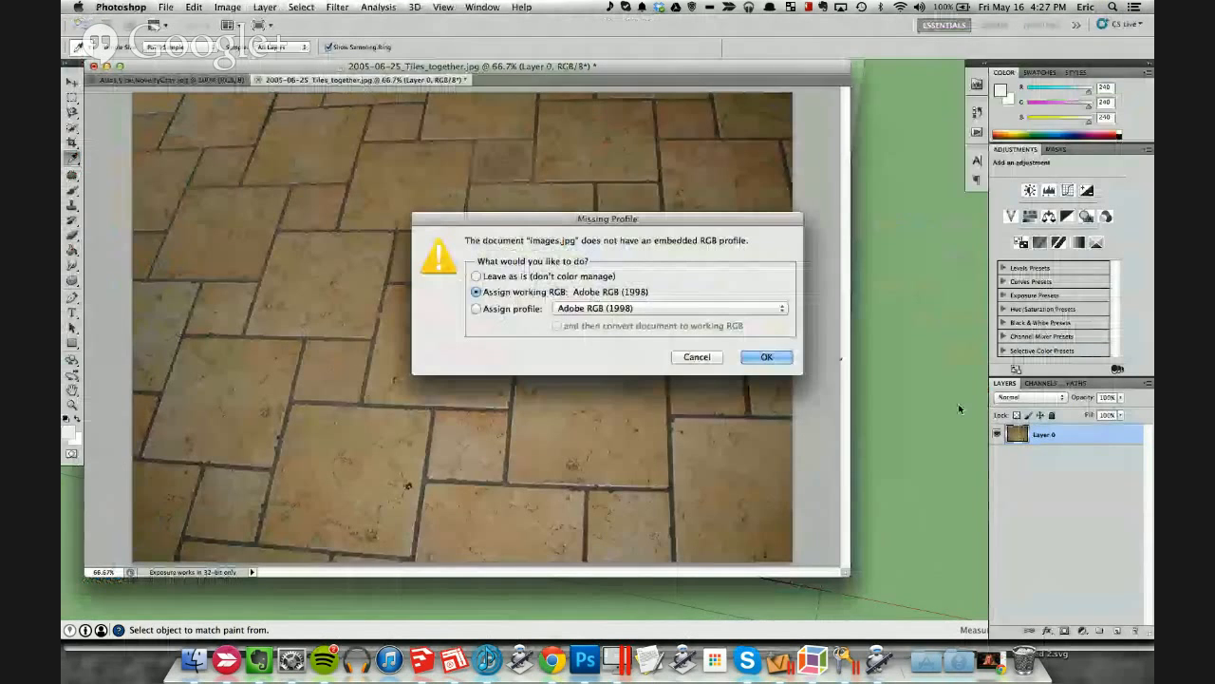
pyautogui.click(766, 356)
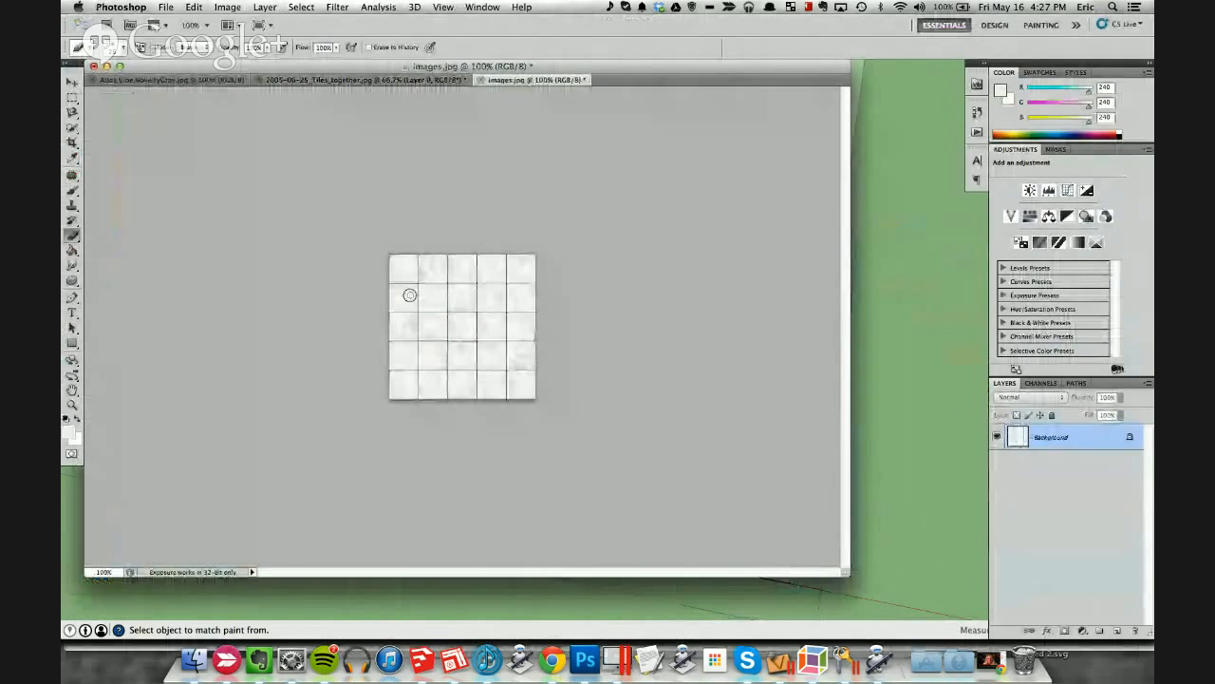
# Step: Enlarge the soft eraser brush and erase the grout lines and mottling across the middle of the tile image
pyautogui.scroll(-2, 424, 305)
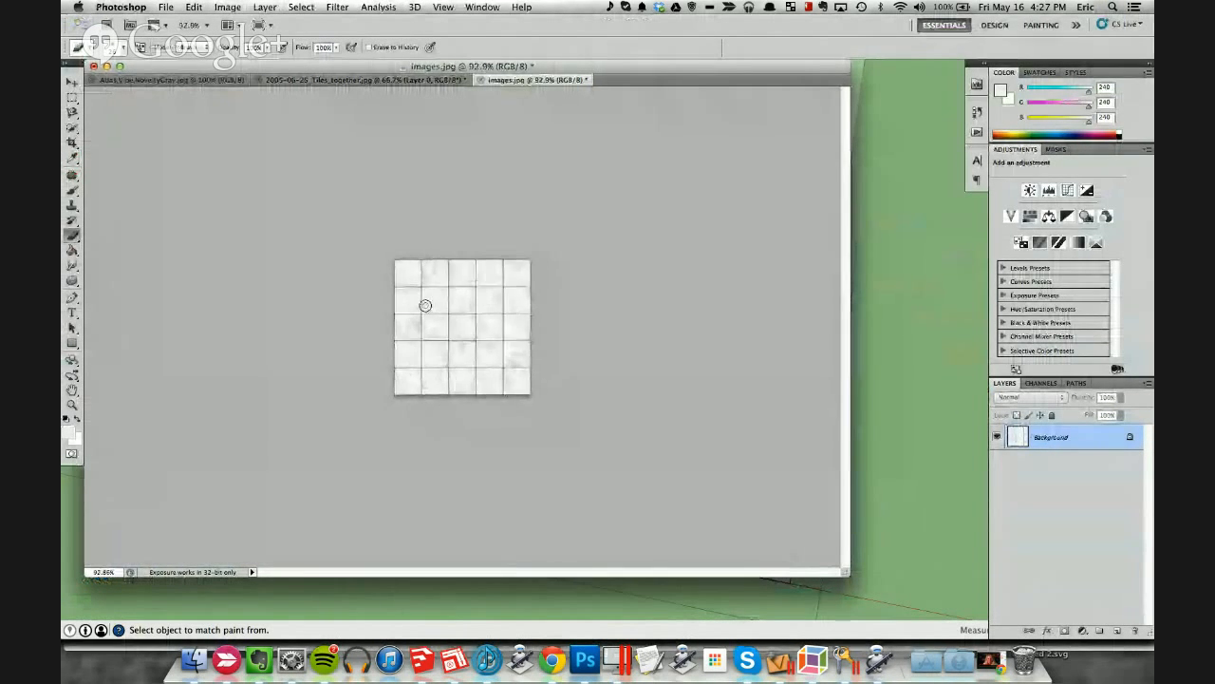
pyautogui.scroll(5, 425, 306)
pyautogui.scroll(5, 425, 305)
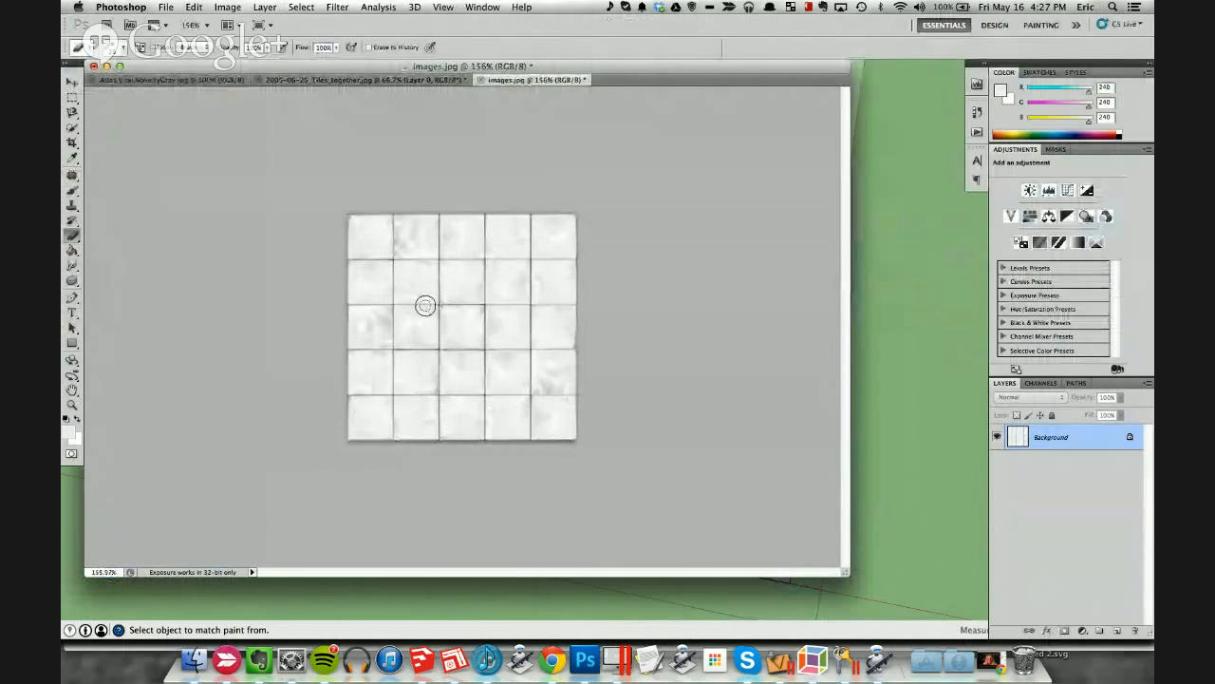
pyautogui.scroll(1, 425, 305)
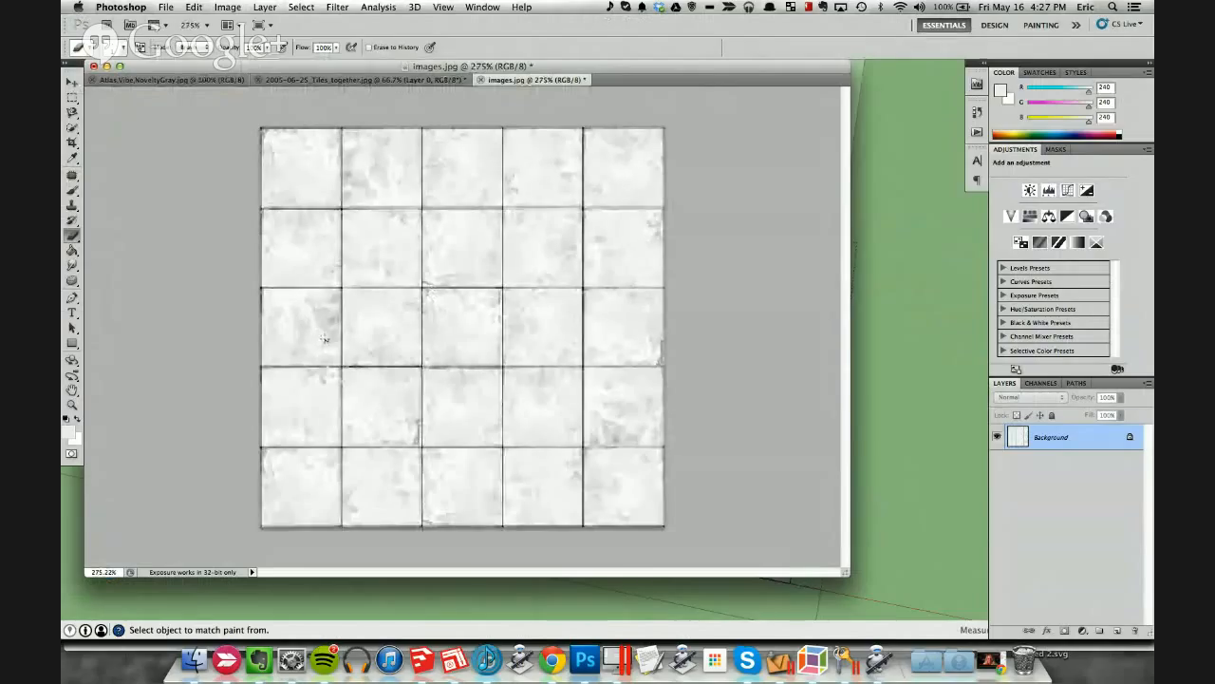
pyautogui.rightClick(358, 328)
pyautogui.moveTo(382, 353); pyautogui.dragTo(438, 352)
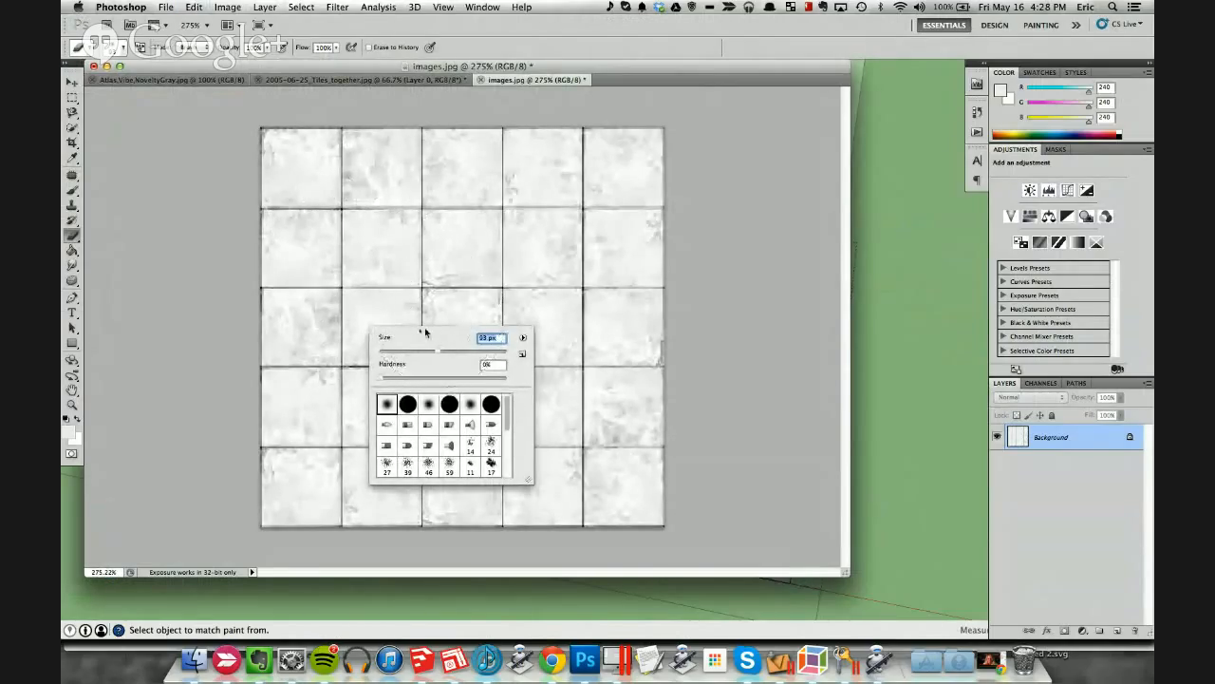
pyautogui.click(489, 228)
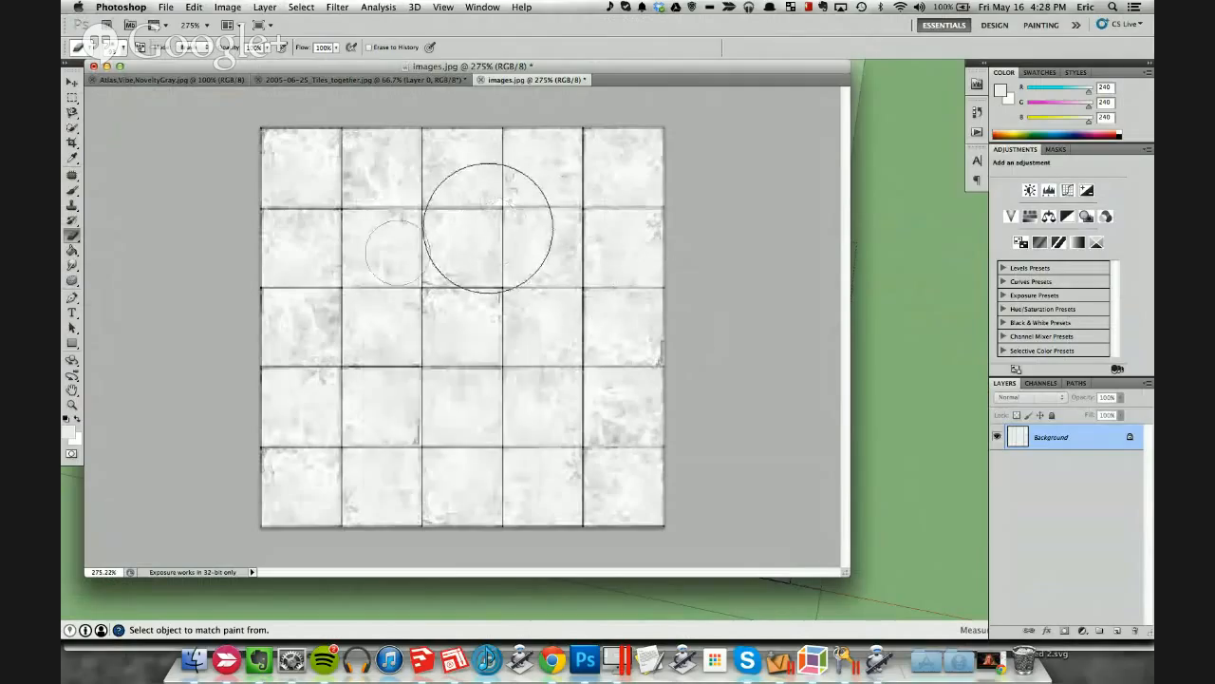
pyautogui.click(336, 387)
pyautogui.moveTo(363, 401)
pyautogui.mouseDown()
pyautogui.moveTo(556, 298)
pyautogui.moveTo(339, 203)
pyautogui.mouseUp()
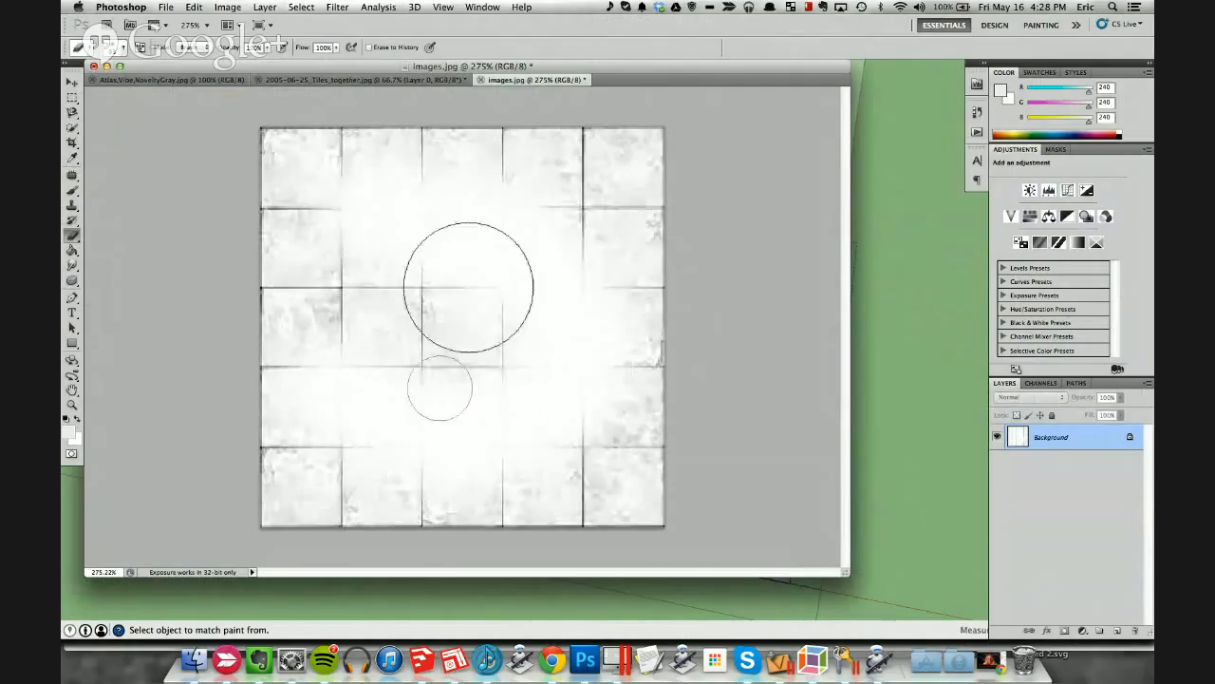
# Step: Save images.jpg at quality 8 (High) and switch to SketchUp to check the updated floor texture
pyautogui.press('super+s')
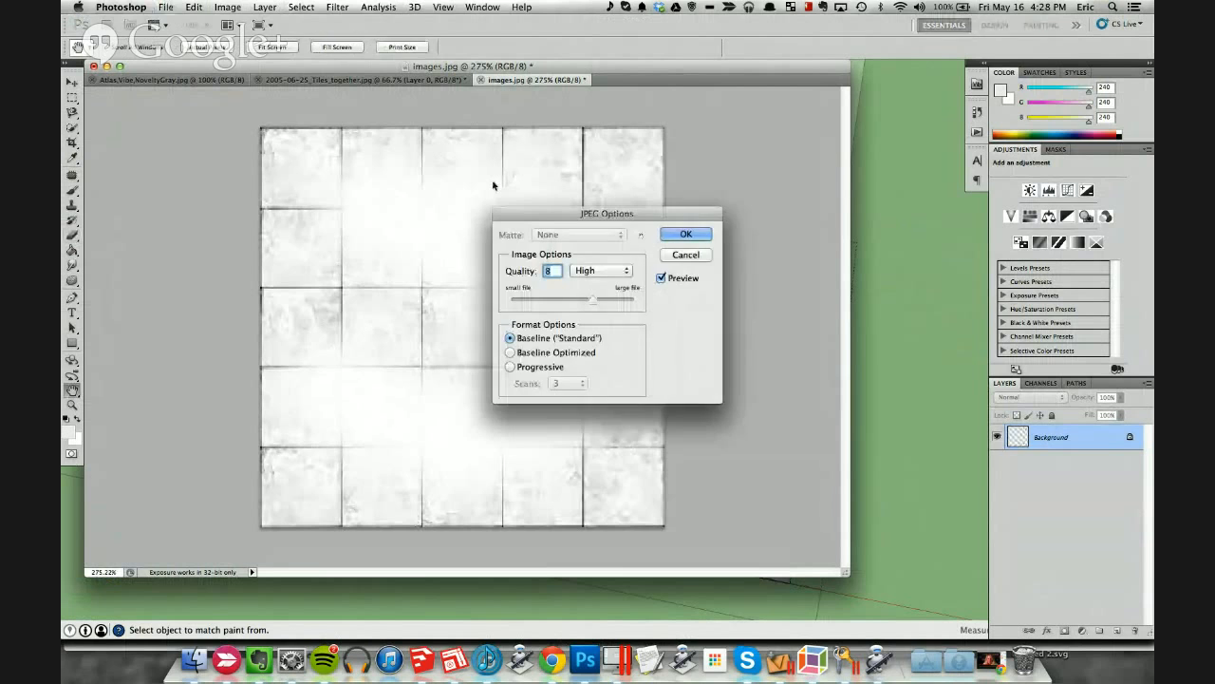
pyautogui.click(703, 232)
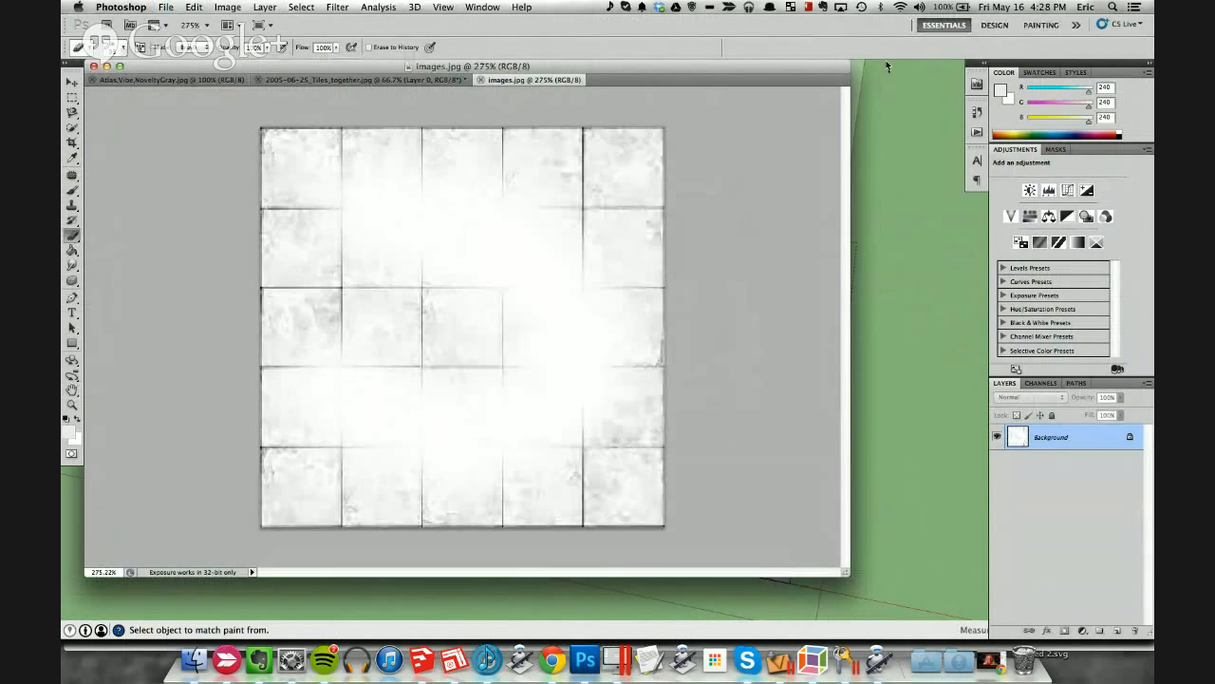
pyautogui.click(903, 84)
pyautogui.press('space')
pyautogui.scroll(8, 671, 394)
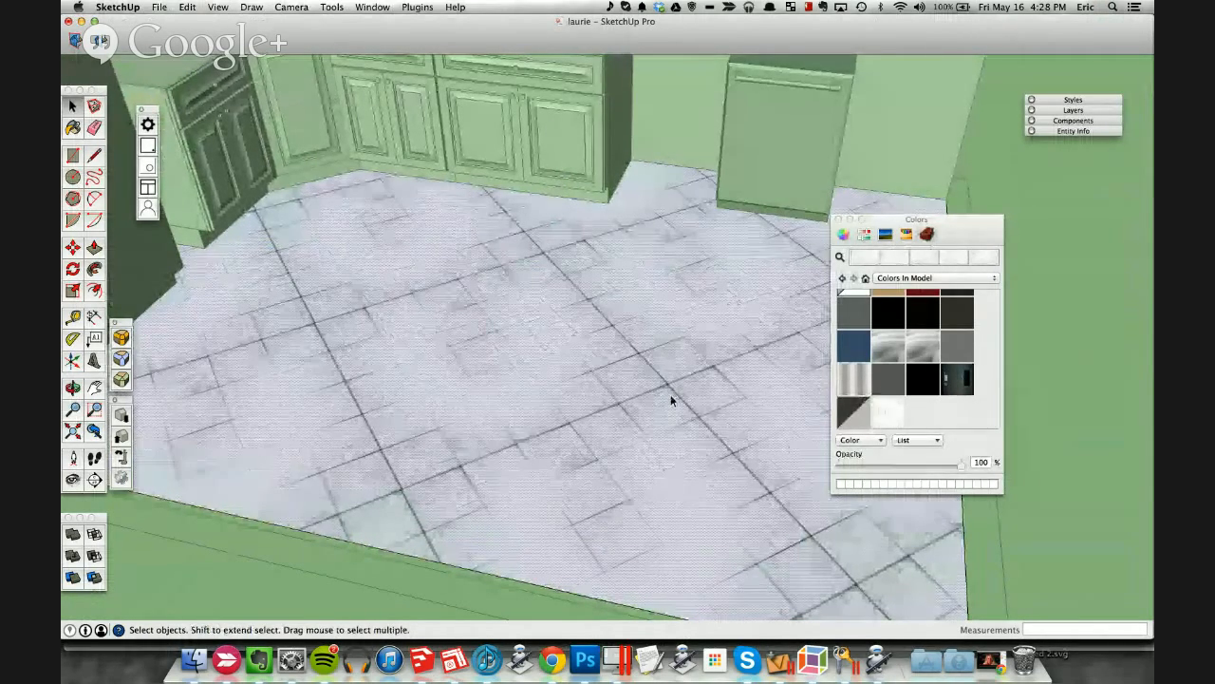
# Step: Switch back to Photoshop, step back through the eraser strokes on the tile image, and save images.jpg
pyautogui.click(583, 671)
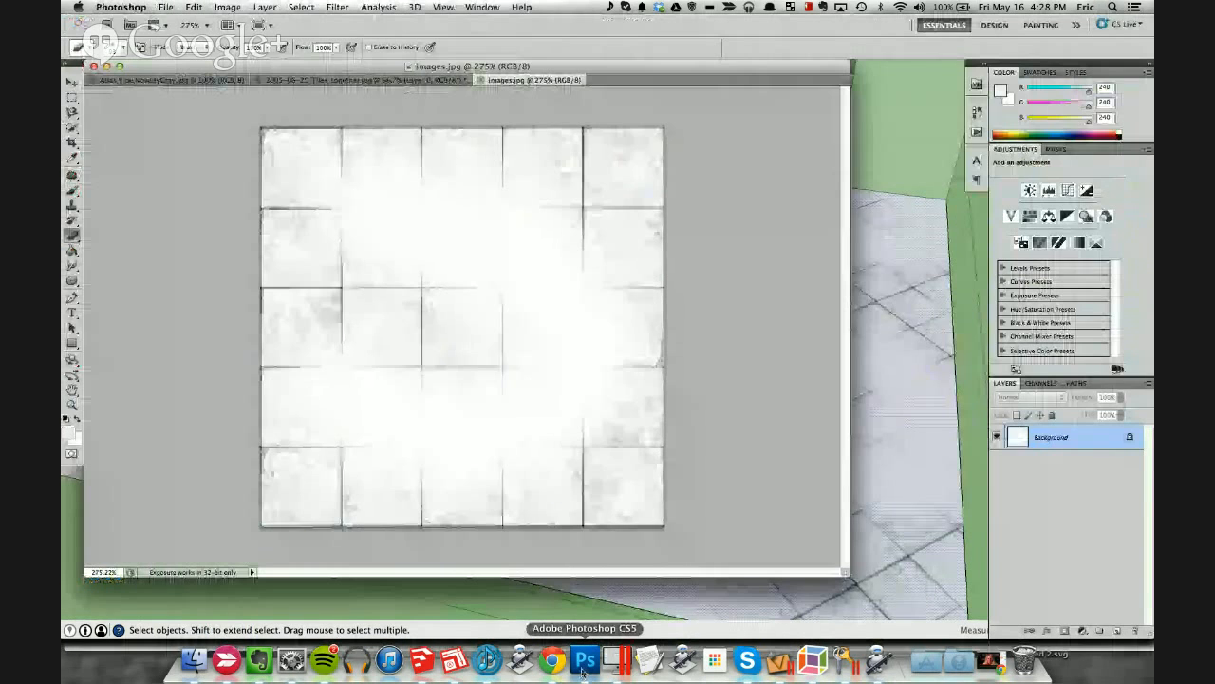
pyautogui.click(198, 8)
pyautogui.click(225, 47)
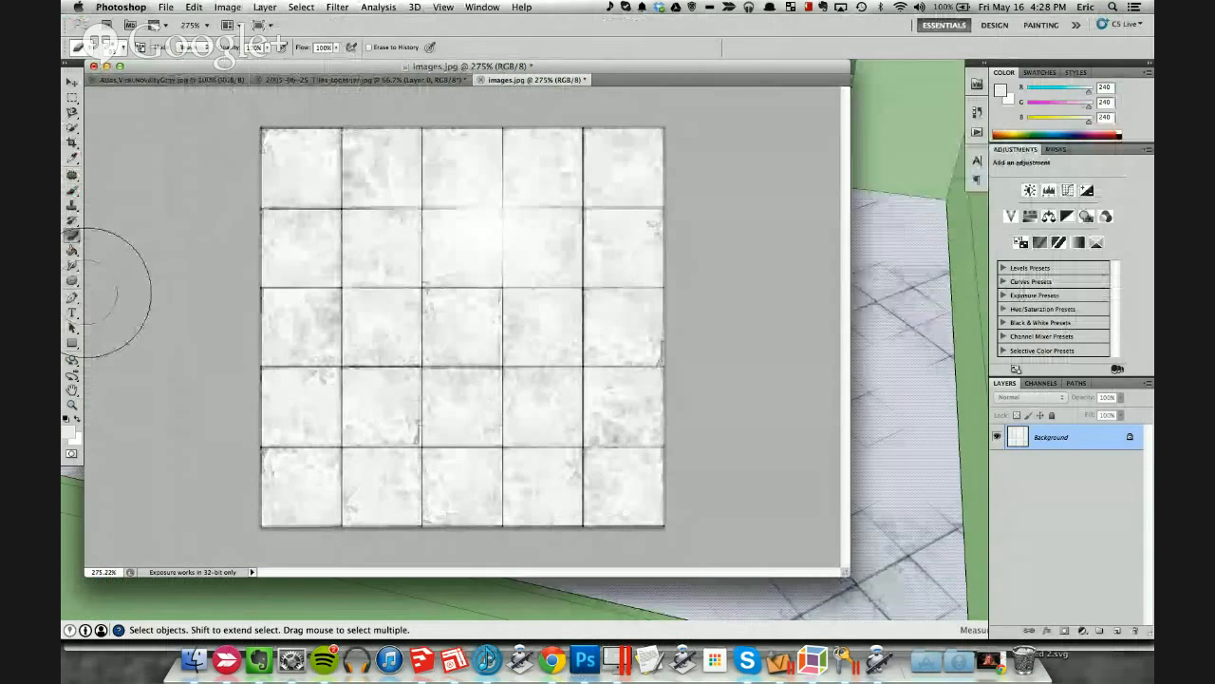
pyautogui.press('o')
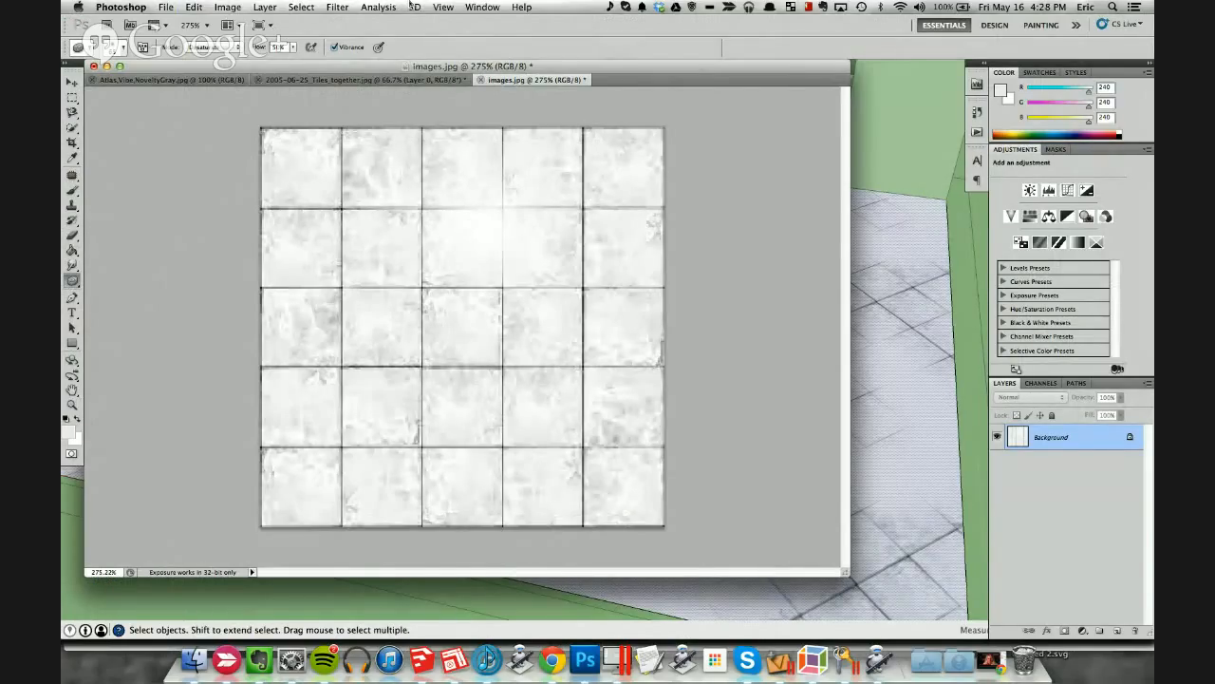
pyautogui.press('super+s')
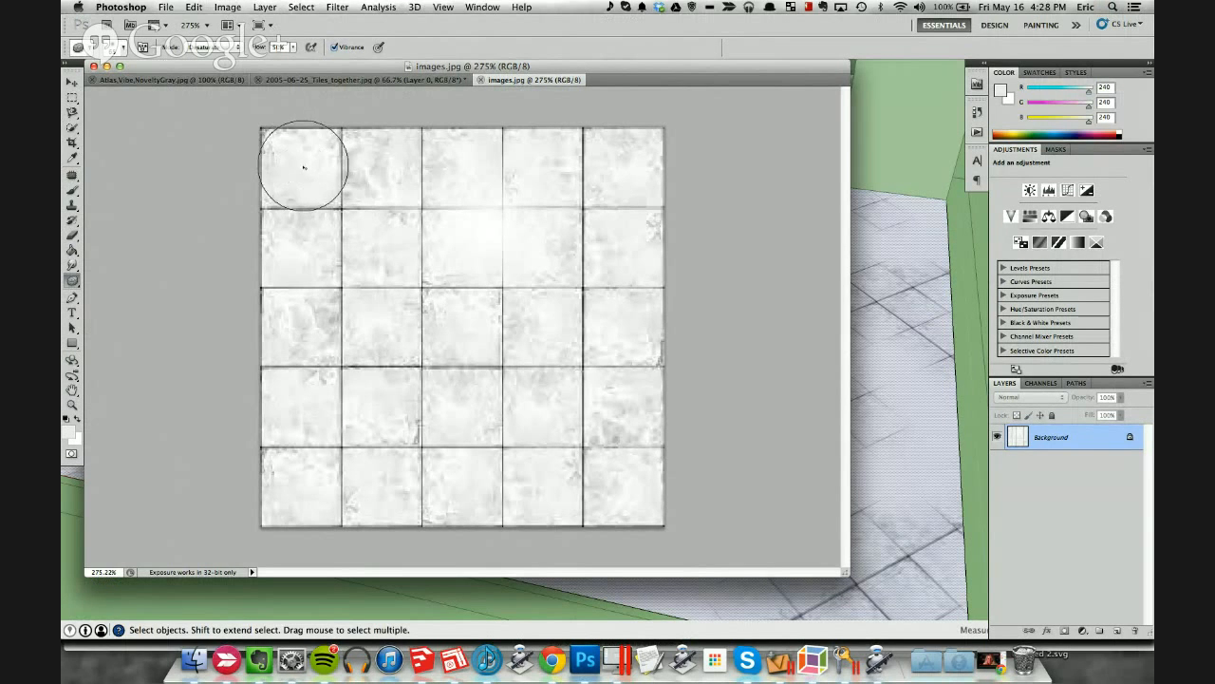
pyautogui.click(197, 6)
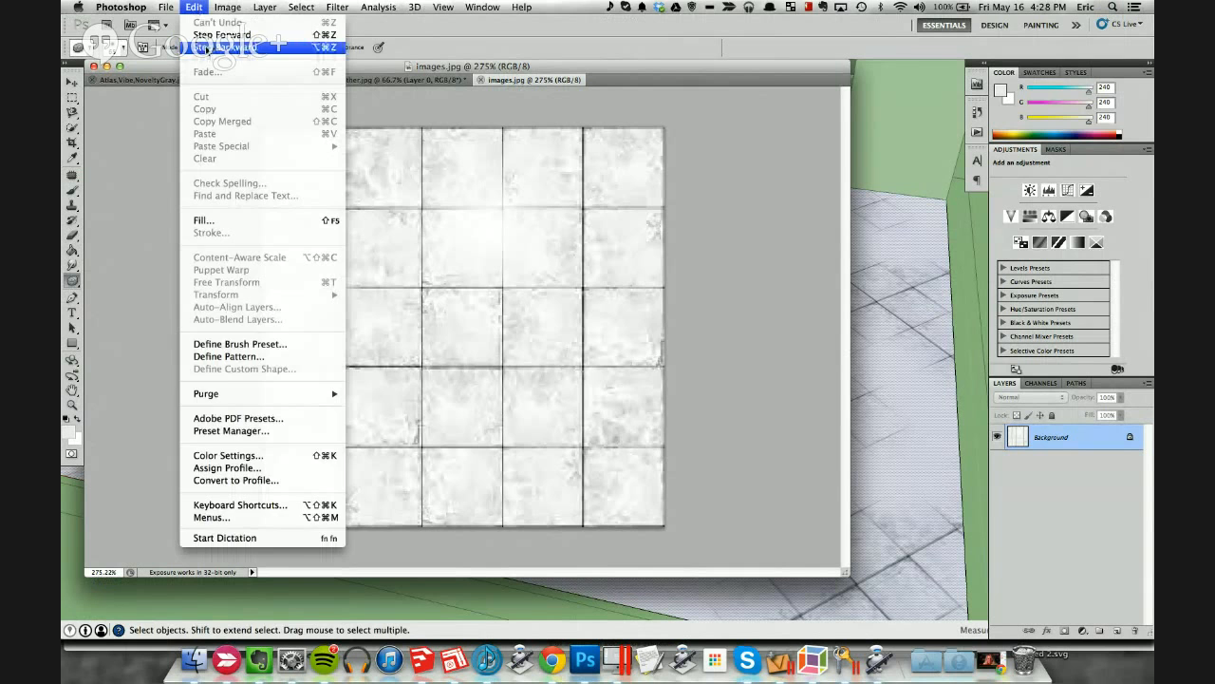
pyautogui.click(219, 47)
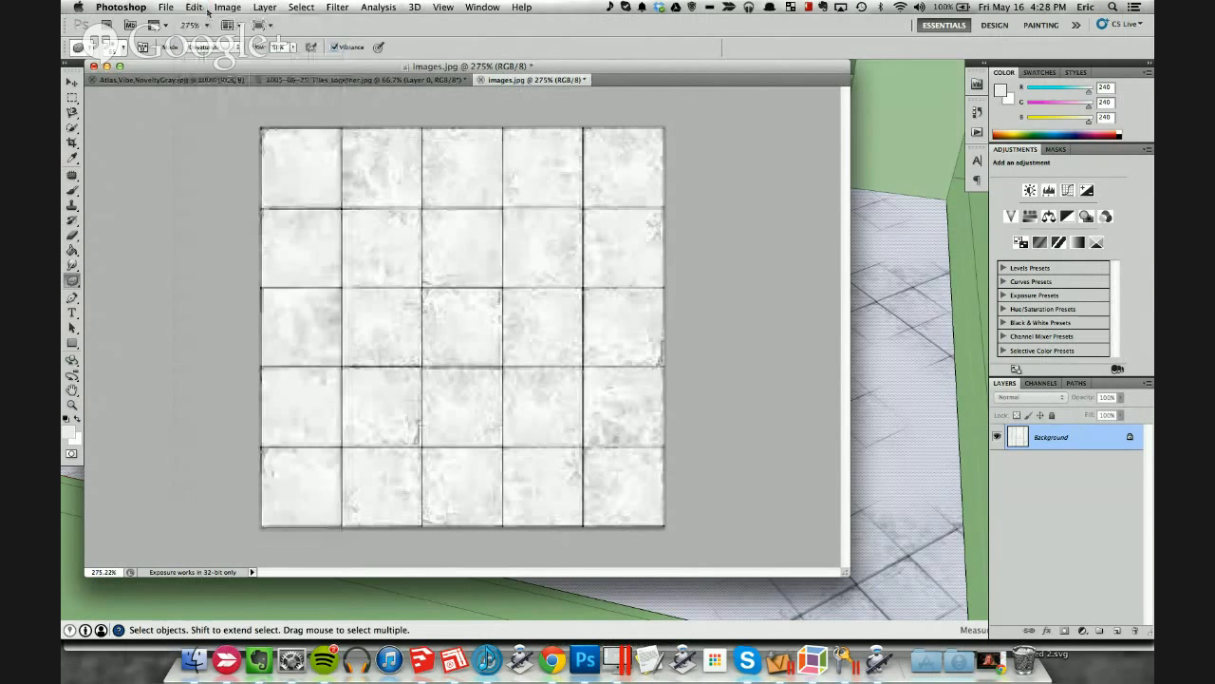
# Step: Switch to Chrome and open customizedwalls.com in a new tab
pyautogui.click(555, 662)
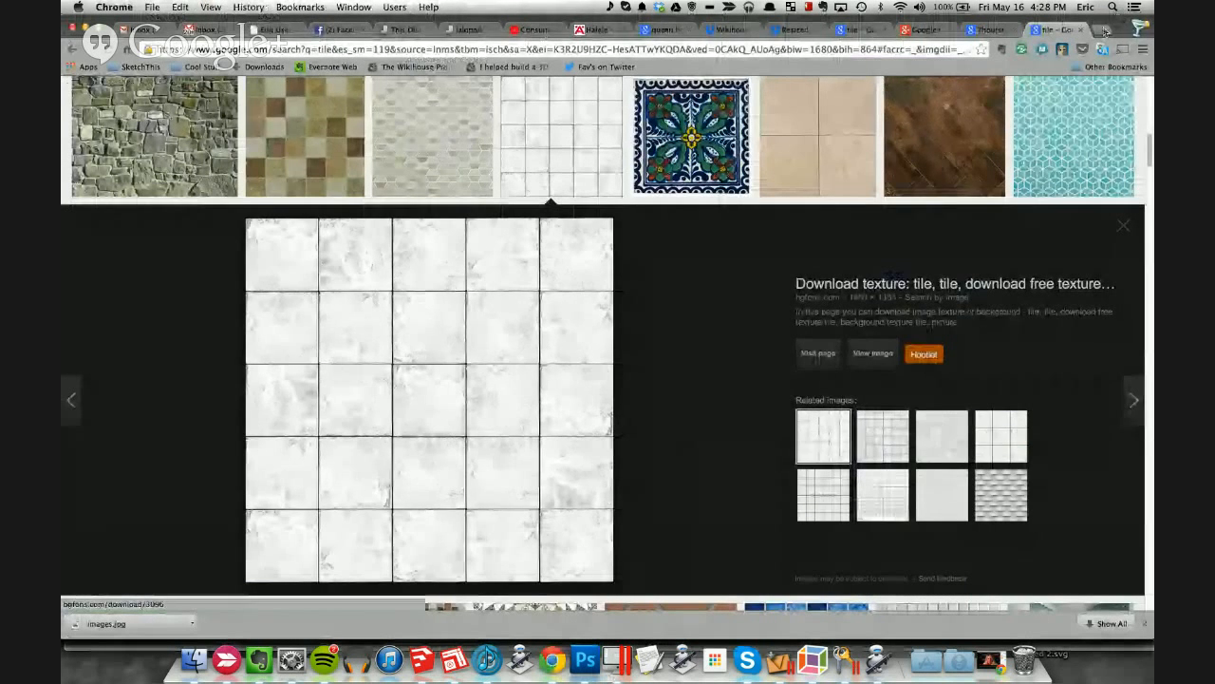
pyautogui.click(1104, 31)
pyautogui.write('customized w')
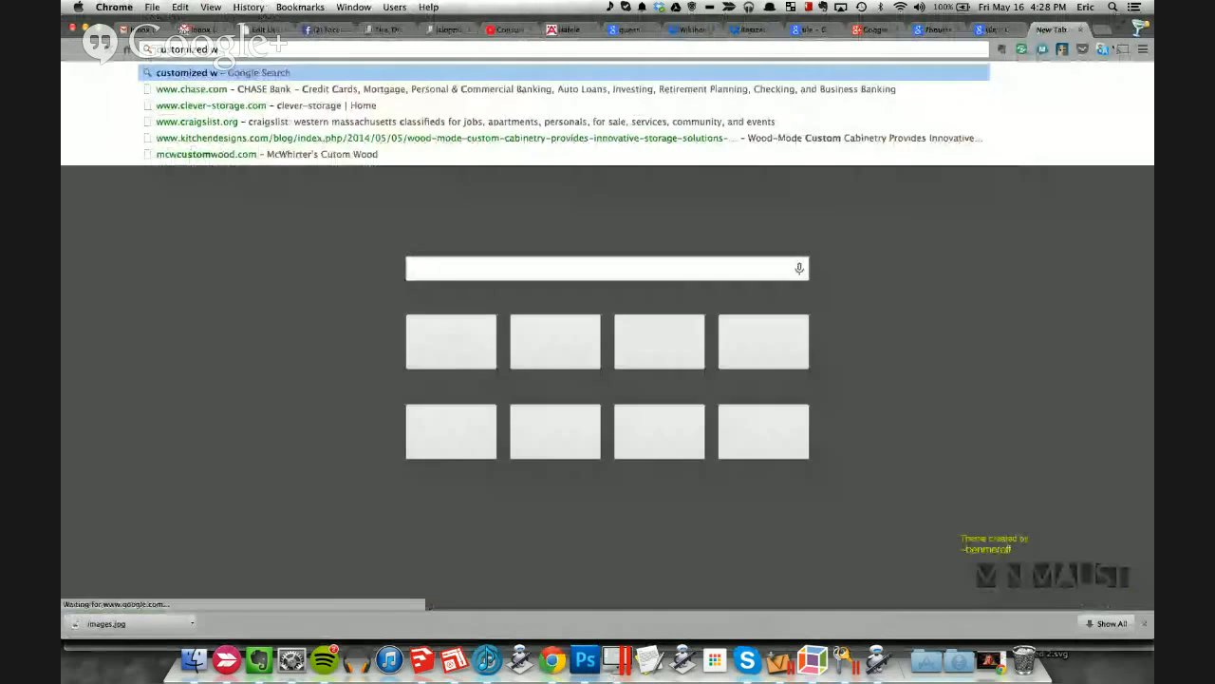
pyautogui.write('alls.com')
pyautogui.press('Return')
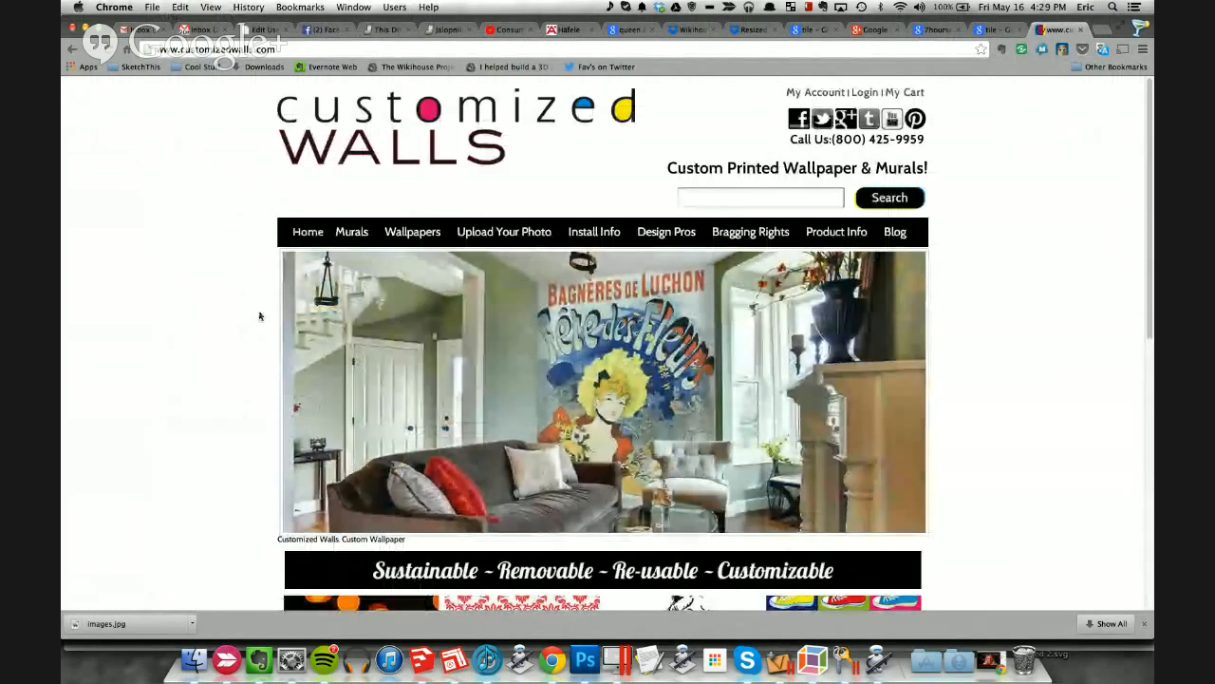
# Step: Look over the home page, open the Geometric wallpapers category and browse its patterns
pyautogui.scroll(-5, 258, 314)
pyautogui.scroll(-3, 259, 315)
pyautogui.scroll(10, 263, 317)
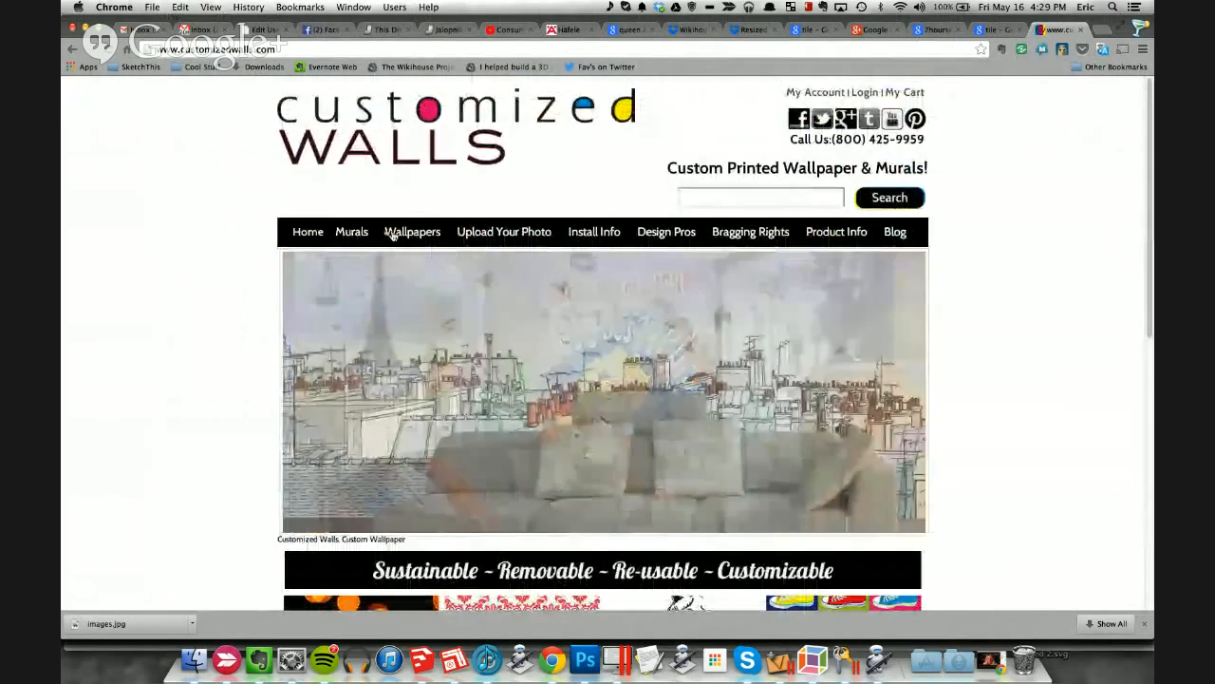
pyautogui.click(392, 236)
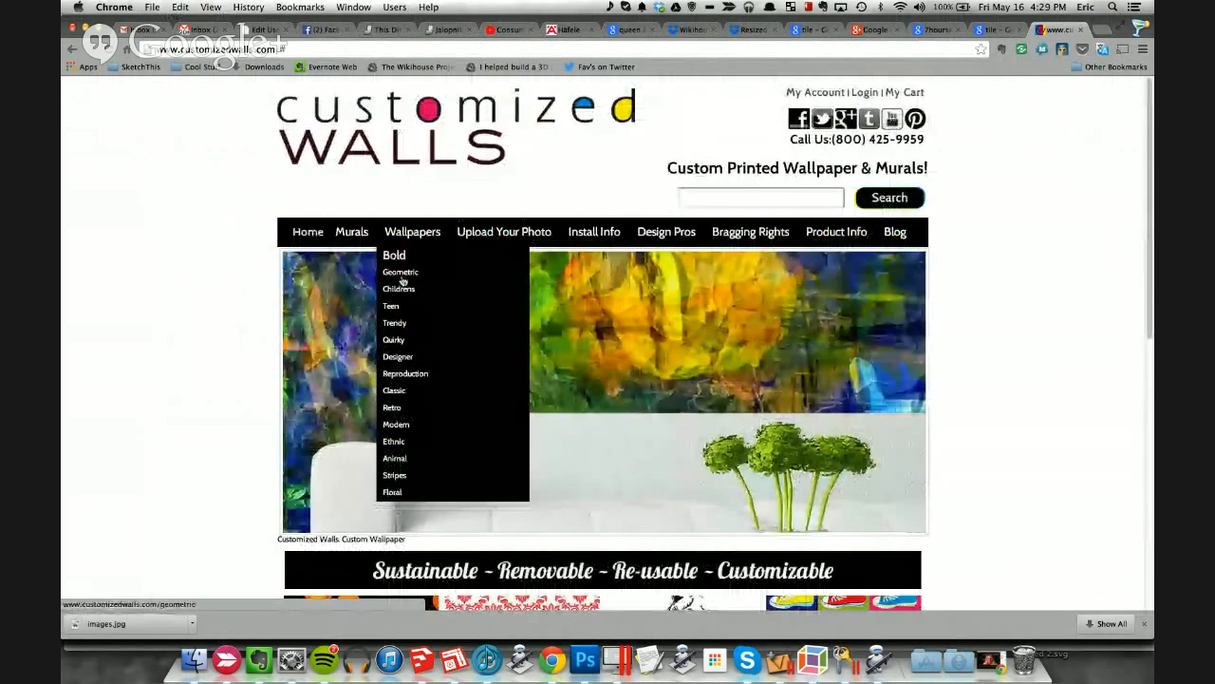
pyautogui.click(403, 277)
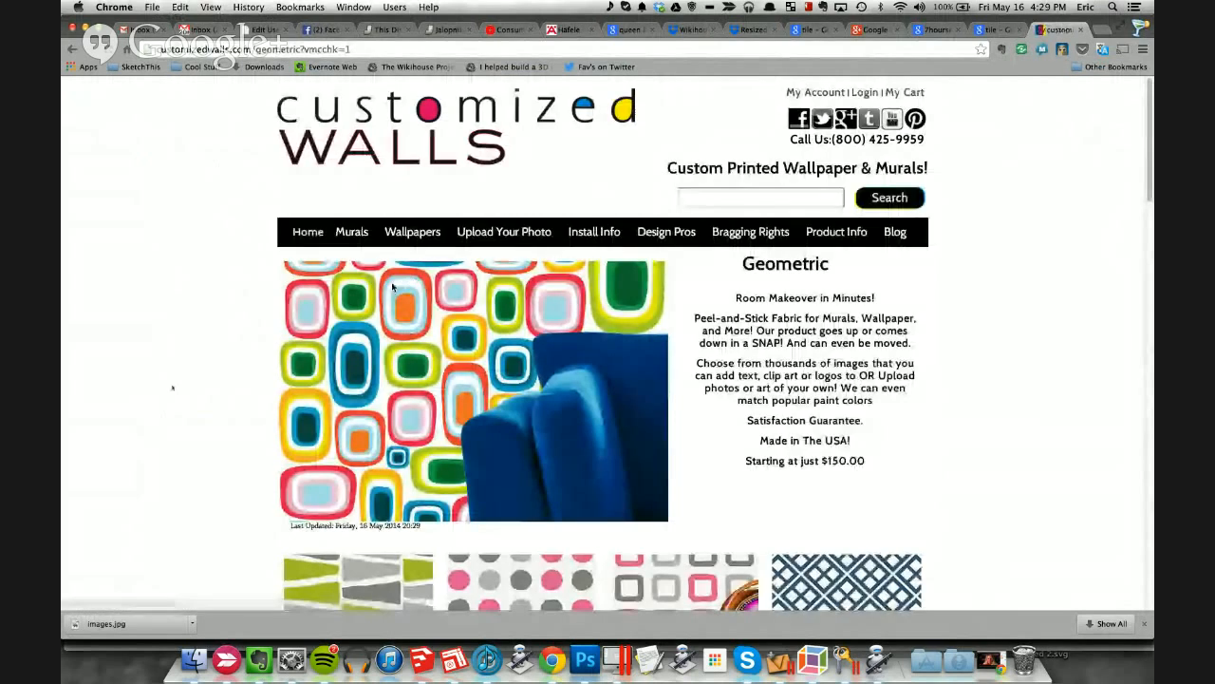
pyautogui.scroll(-5, 172, 389)
pyautogui.scroll(-2, 172, 389)
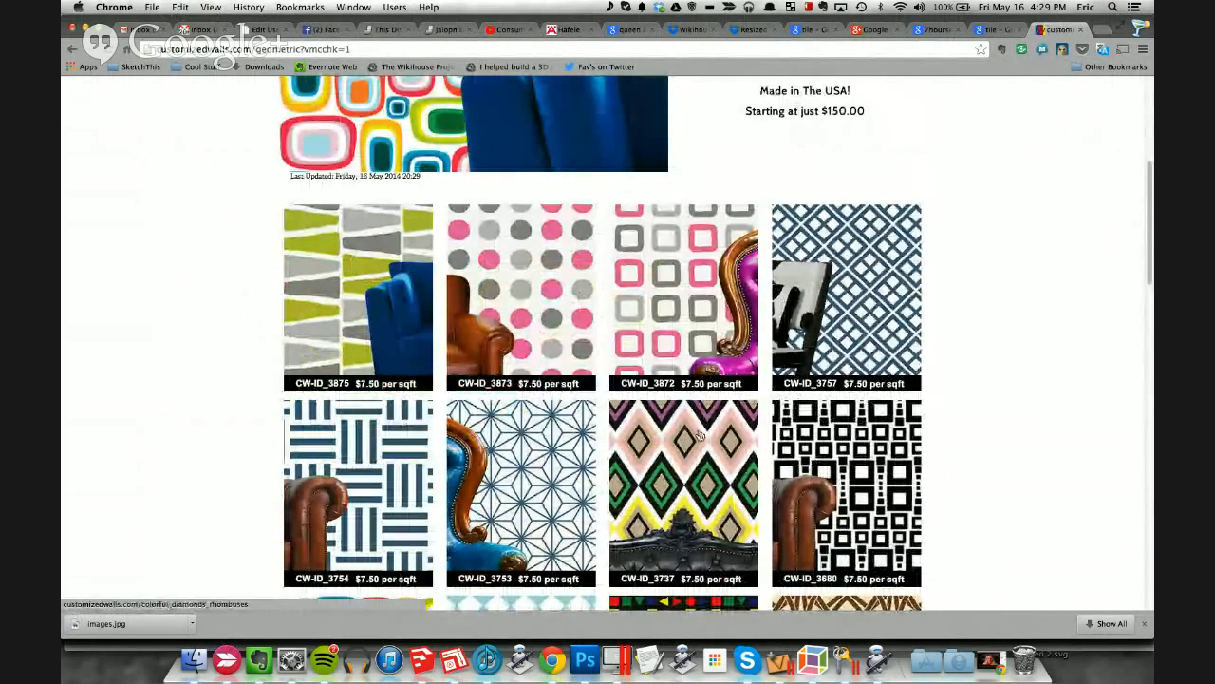
pyautogui.scroll(-5, 715, 436)
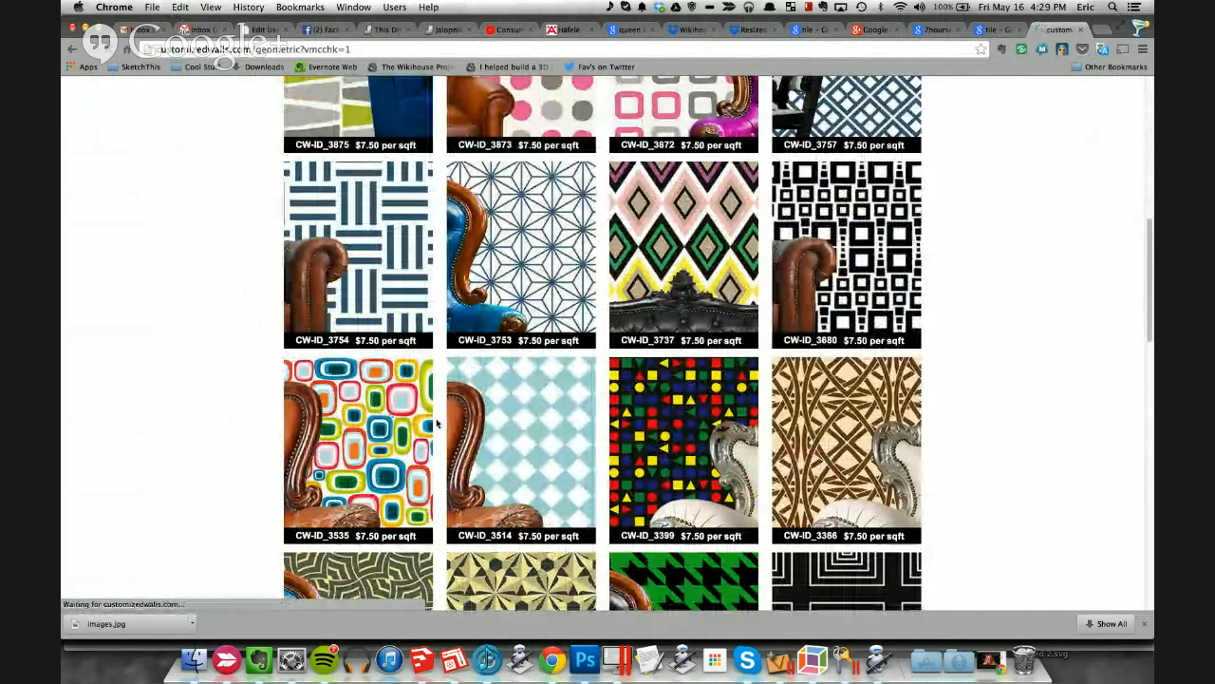
# Step: Open the CW-ID_3535 wallpaper design, pick up its preview image in DragonDrop, and switch to SketchUp
pyautogui.click(385, 416)
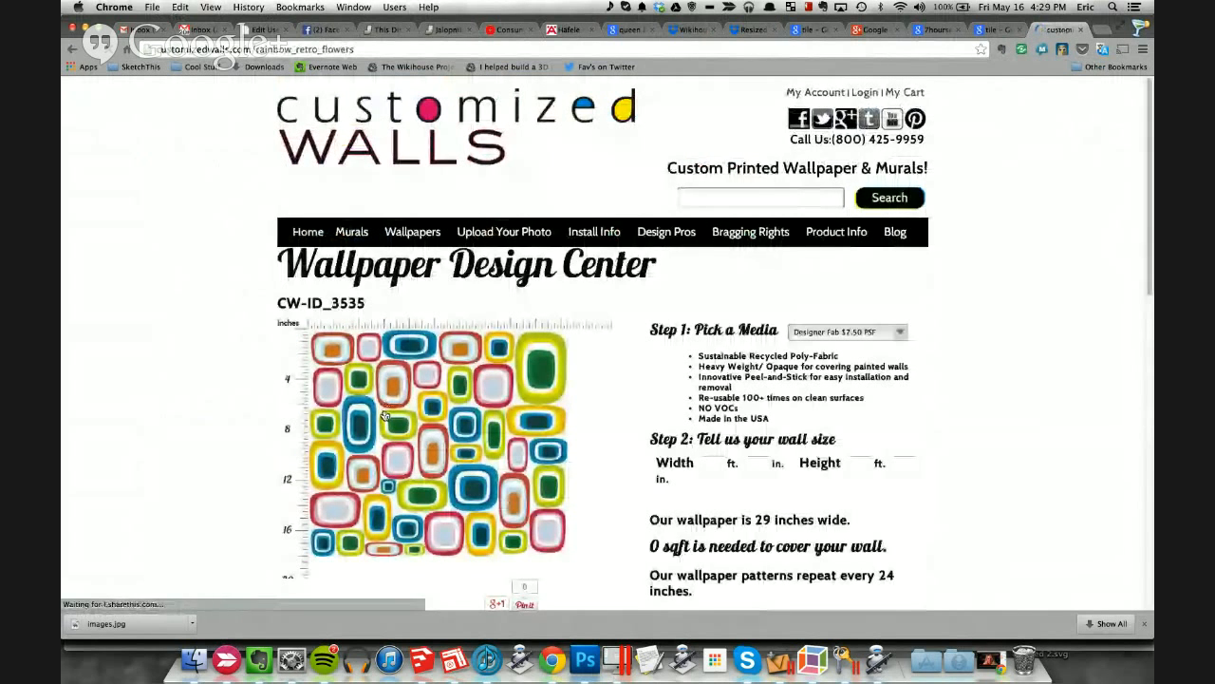
pyautogui.scroll(-1, 452, 360)
pyautogui.moveTo(452, 360); pyautogui.dragTo(451, 435)
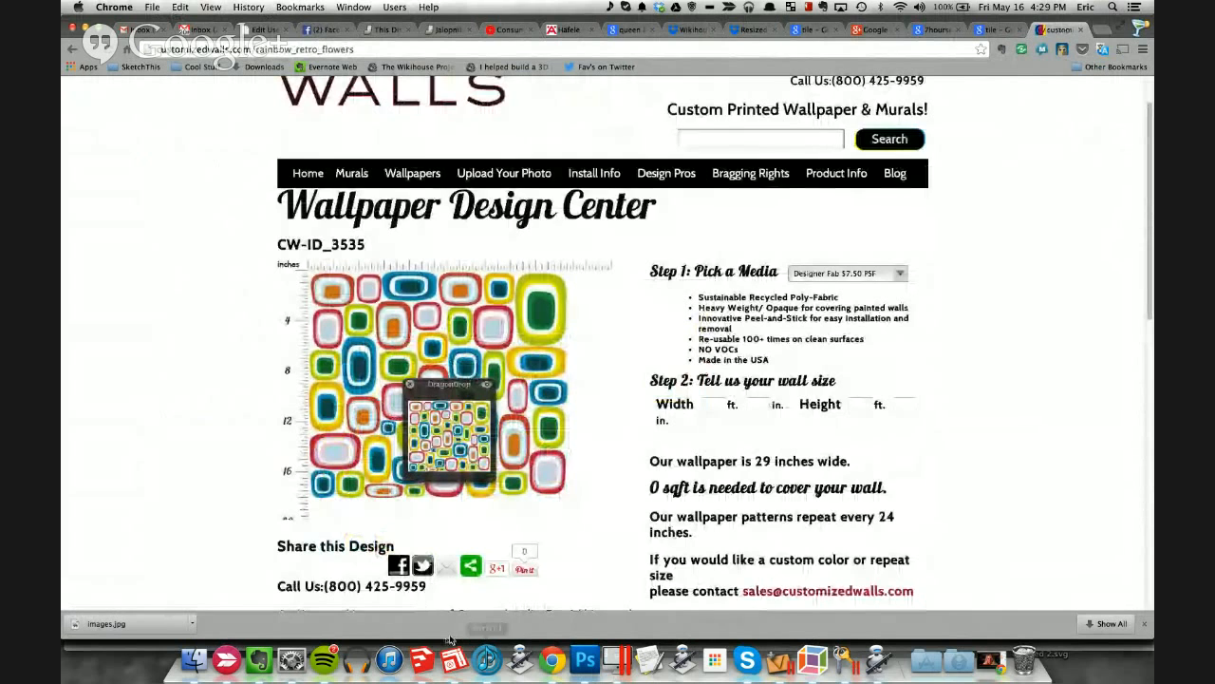
pyautogui.click(423, 660)
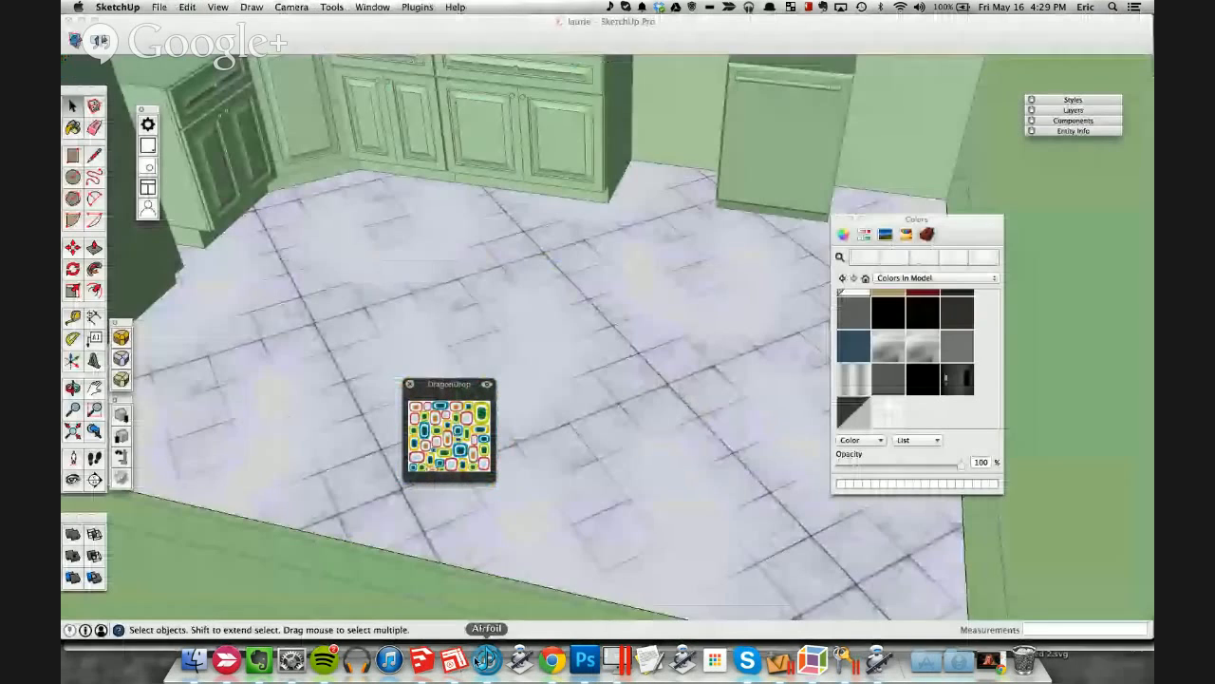
# Step: Create a new texture in the model from the held CW-ID_3535_preview.jpg image
pyautogui.scroll(-2, 567, 322)
pyautogui.moveTo(569, 328); pyautogui.dragTo(585, 270, button='middle')
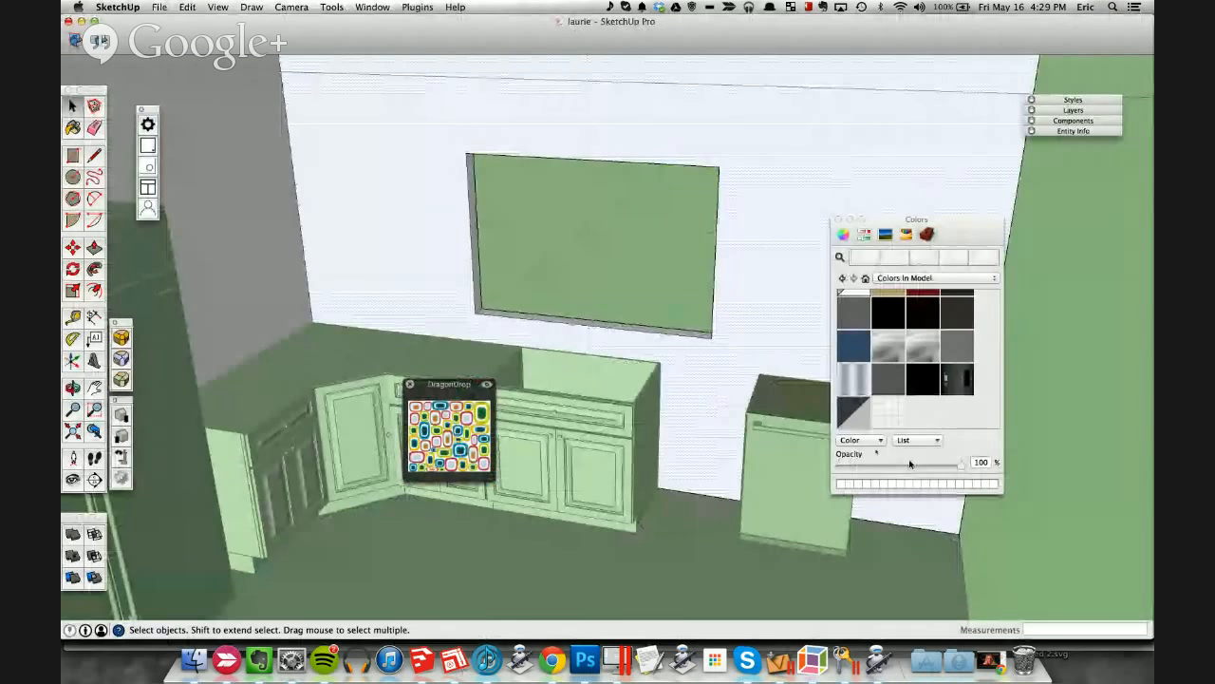
pyautogui.click(859, 439)
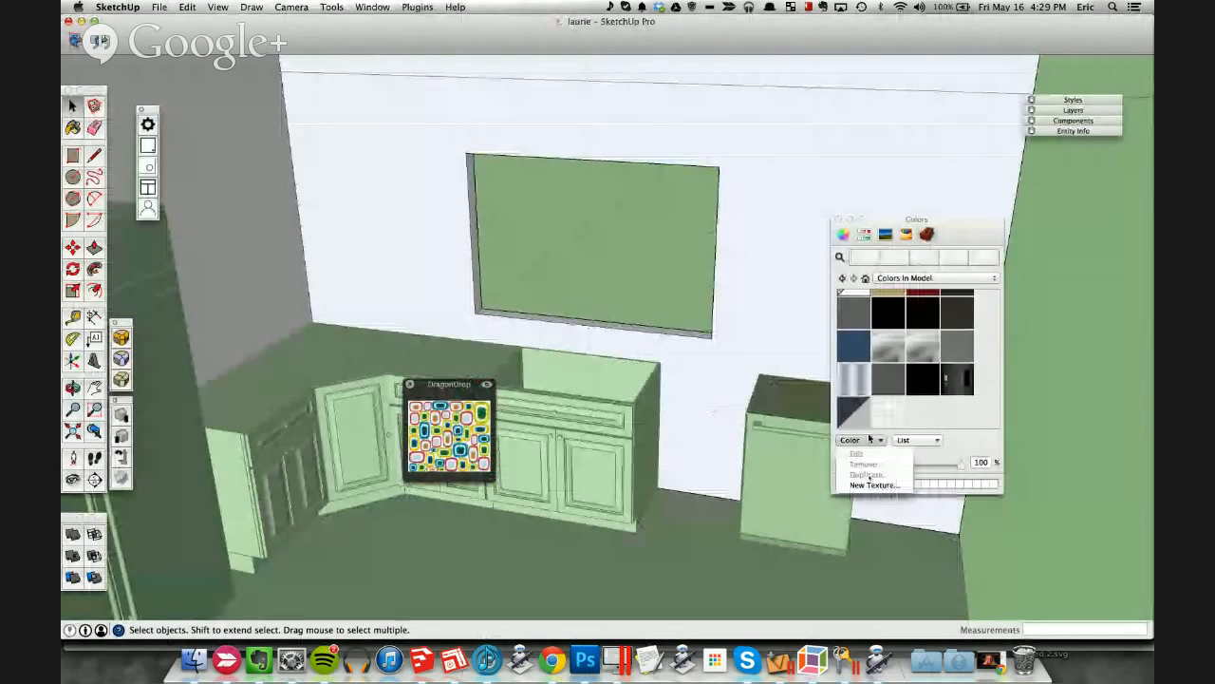
pyautogui.click(873, 485)
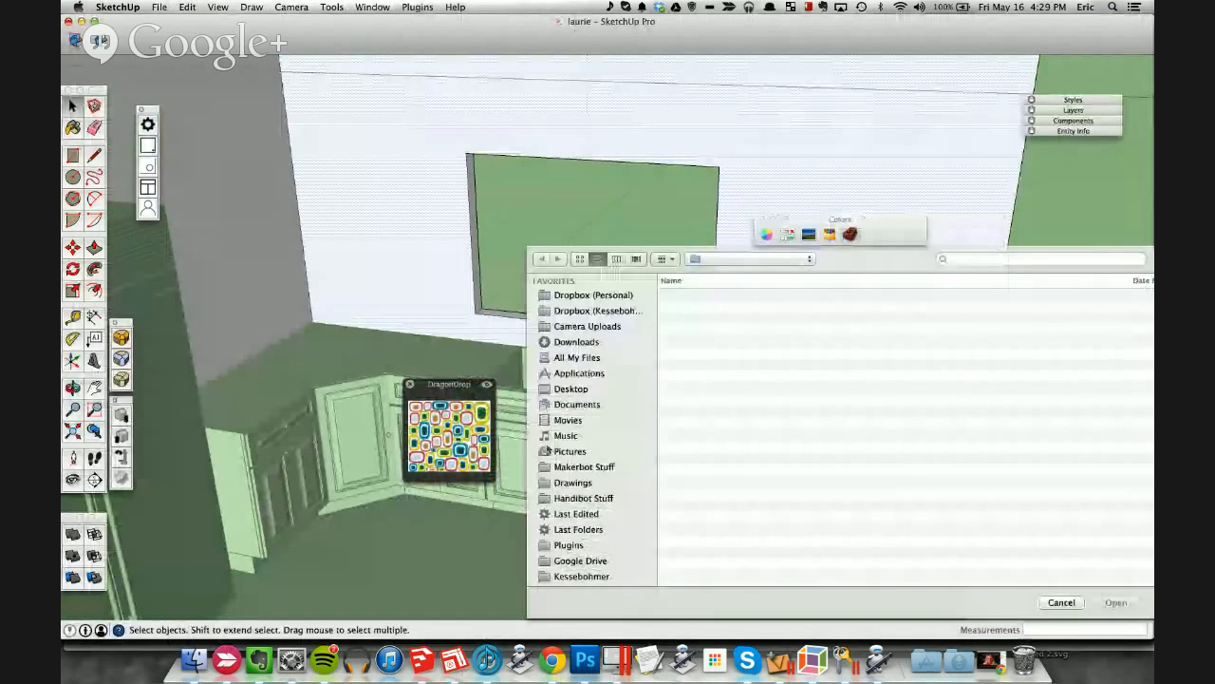
pyautogui.moveTo(449, 435); pyautogui.dragTo(779, 464)
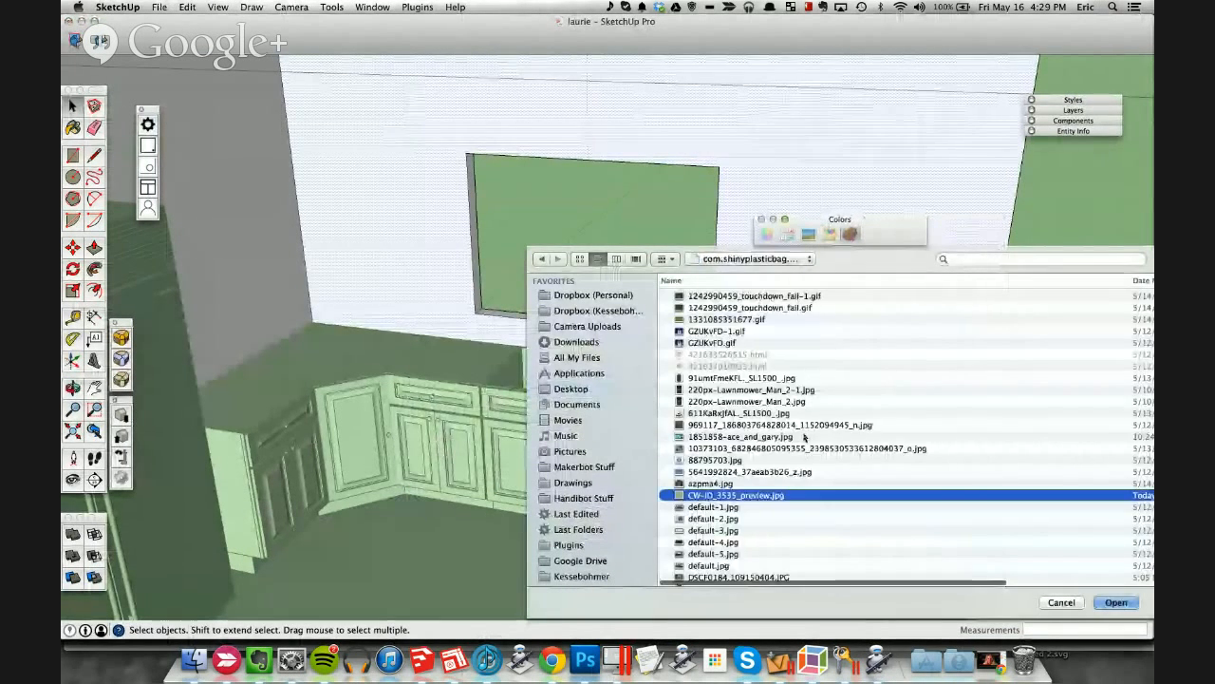
pyautogui.press('Return')
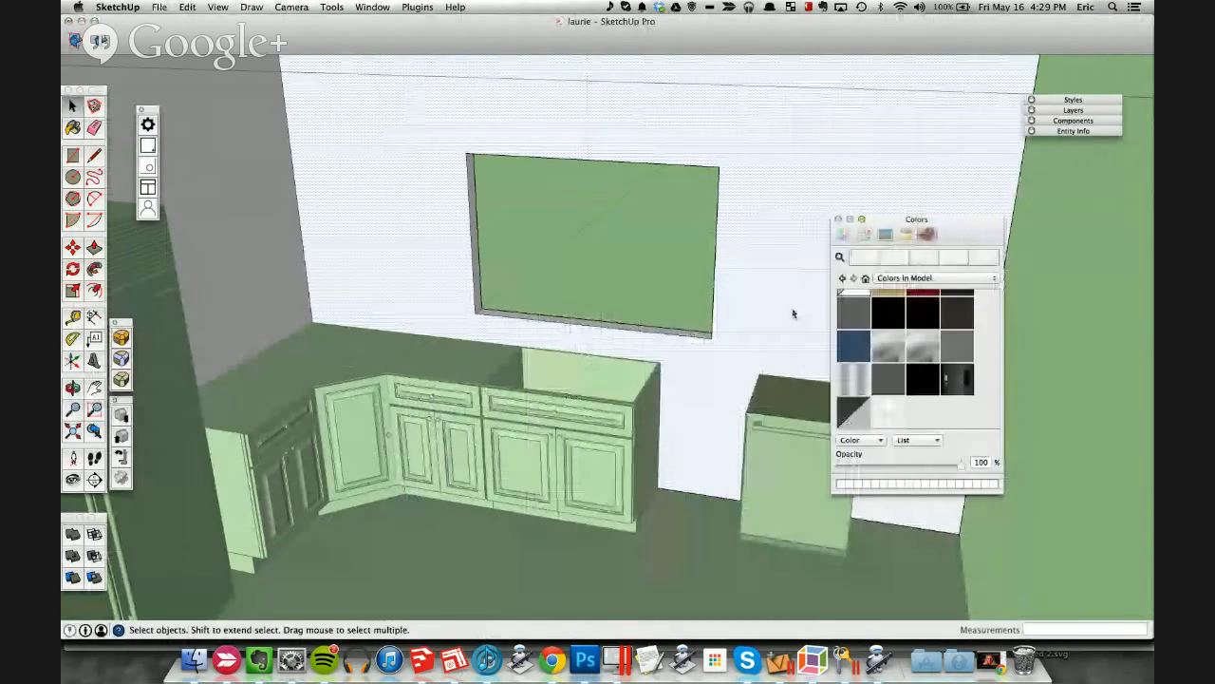
# Step: Paint both kitchen walls with the CW-ID_3535_preview texture and leave the group
pyautogui.click(935, 315)
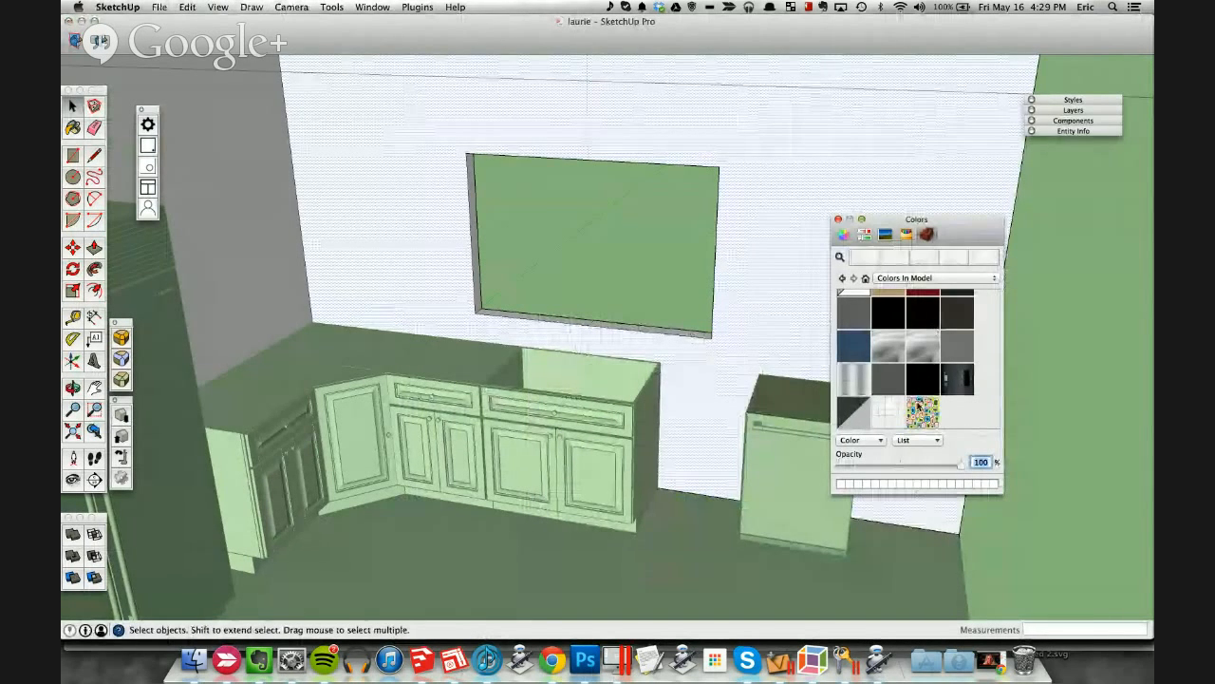
pyautogui.click(919, 406)
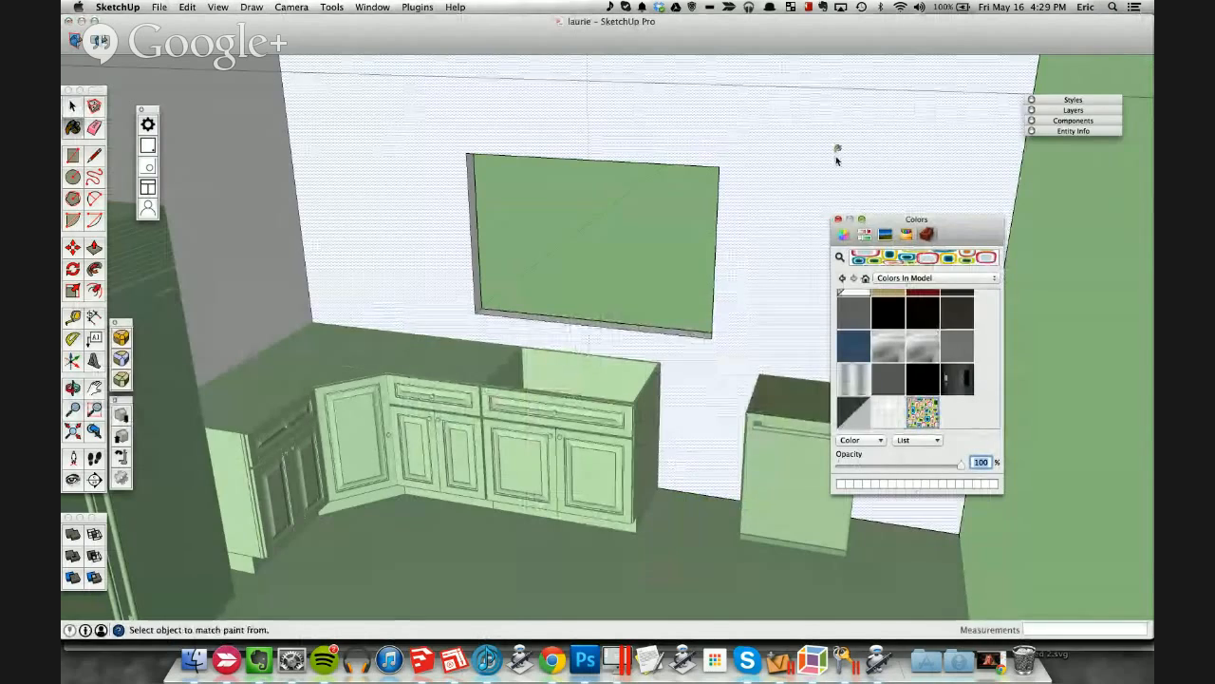
pyautogui.click(836, 158)
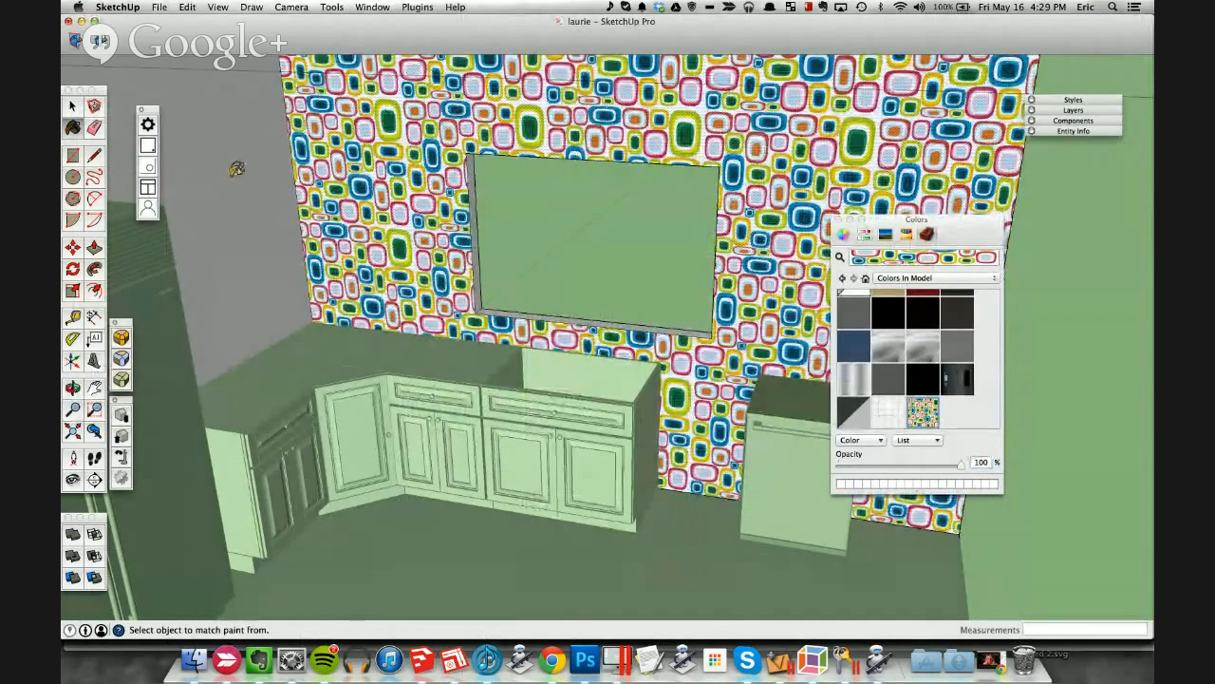
pyautogui.press('space')
pyautogui.moveTo(236, 169); pyautogui.dragTo(237, 137, button='middle')
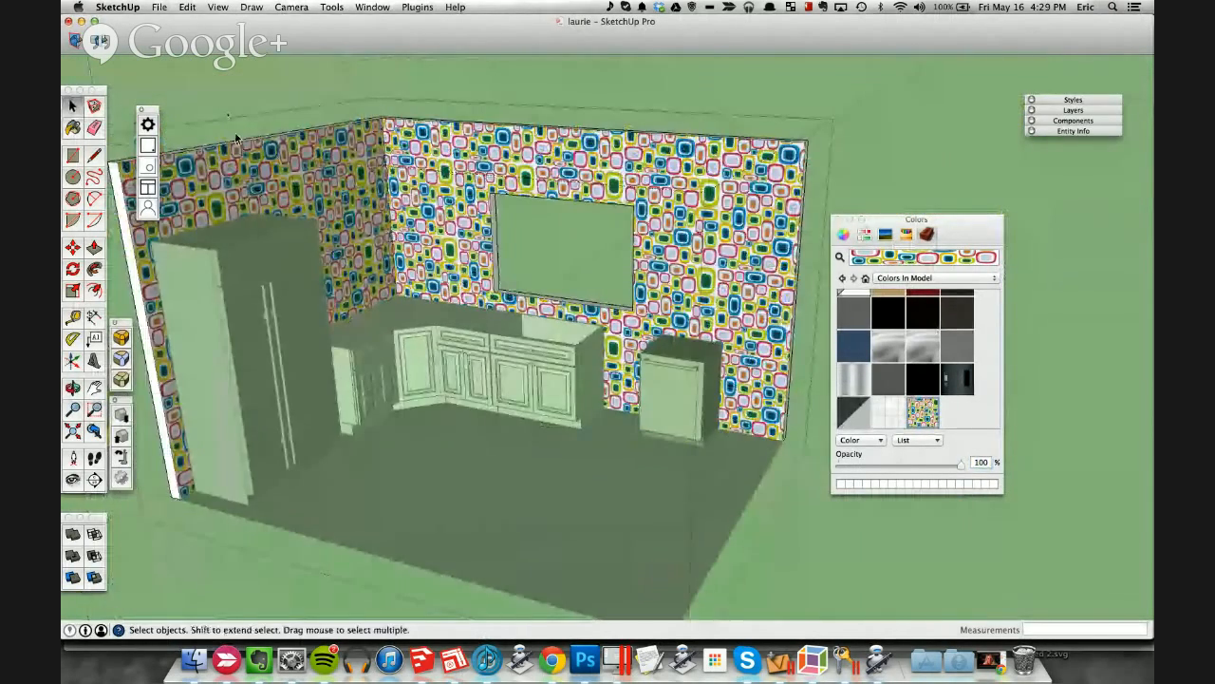
pyautogui.click(215, 85)
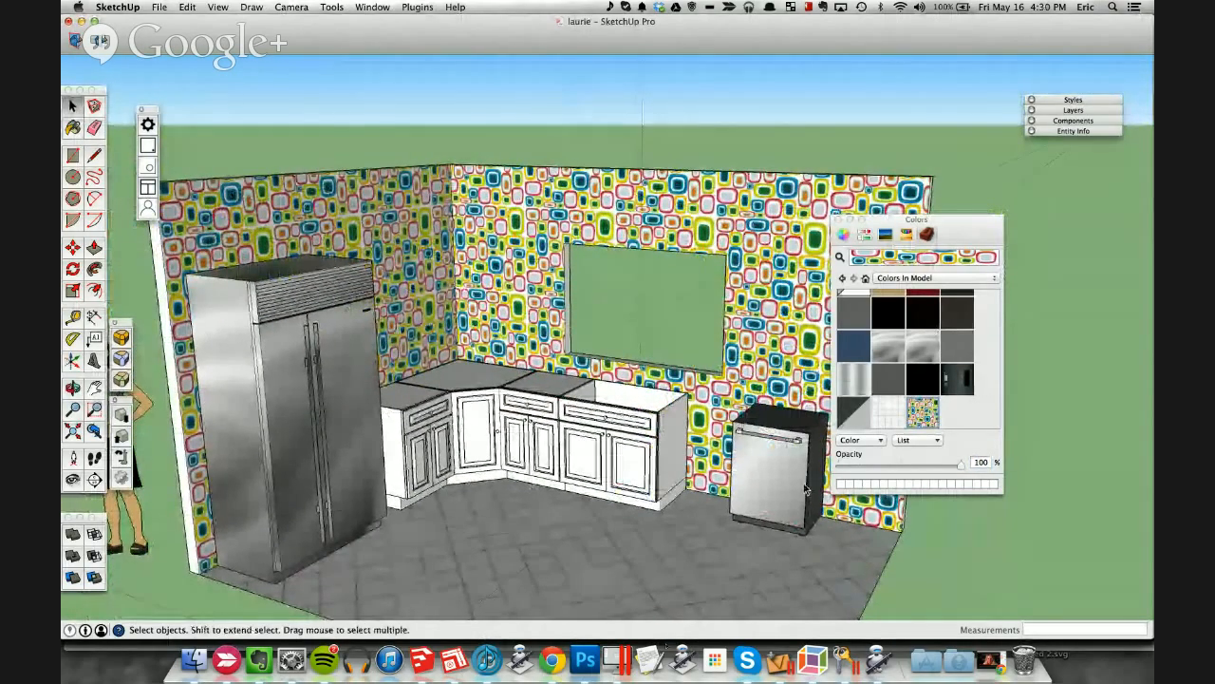
# Step: Check the pattern's size on its web page in Chrome, return to SketchUp, and set the wallpaper texture to 18" wide and 18" high
pyautogui.click(552, 660)
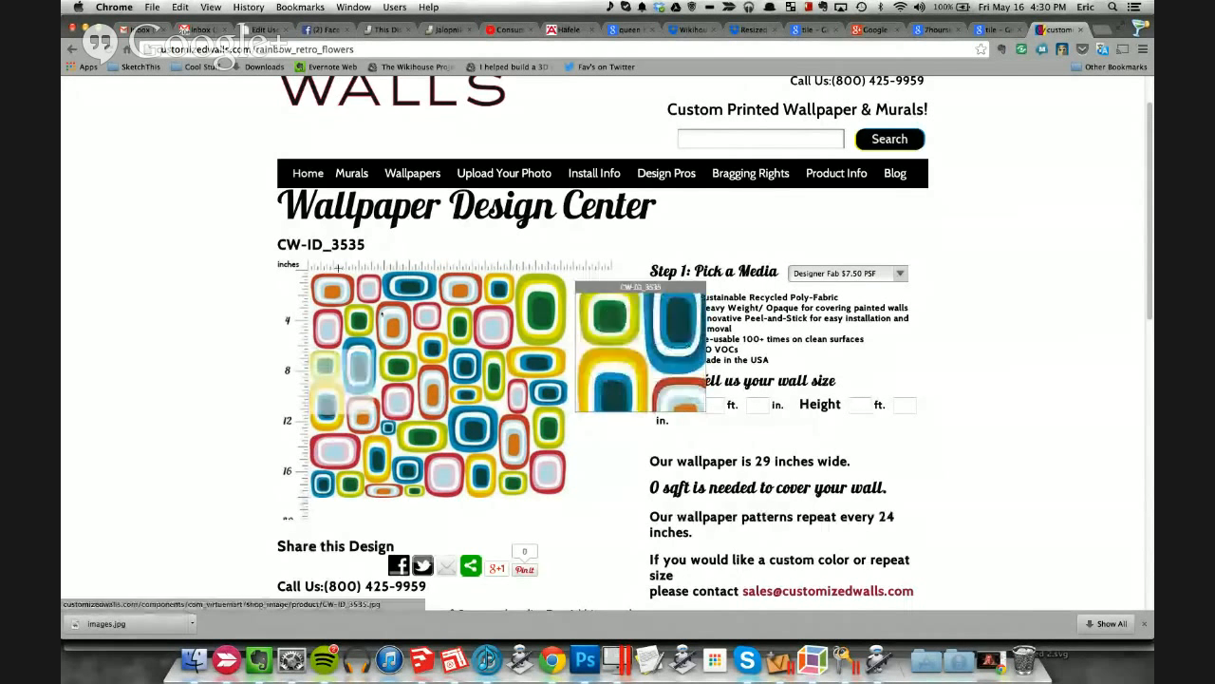
pyautogui.click(422, 660)
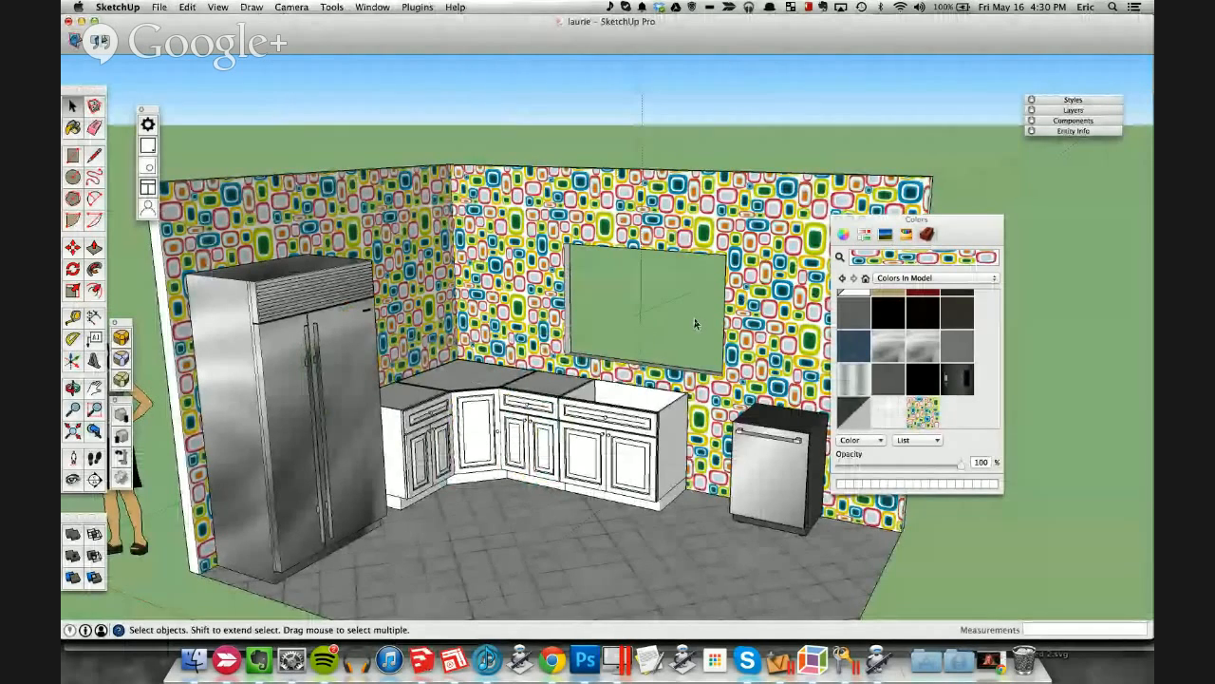
pyautogui.doubleClick(922, 411)
pyautogui.click(889, 433)
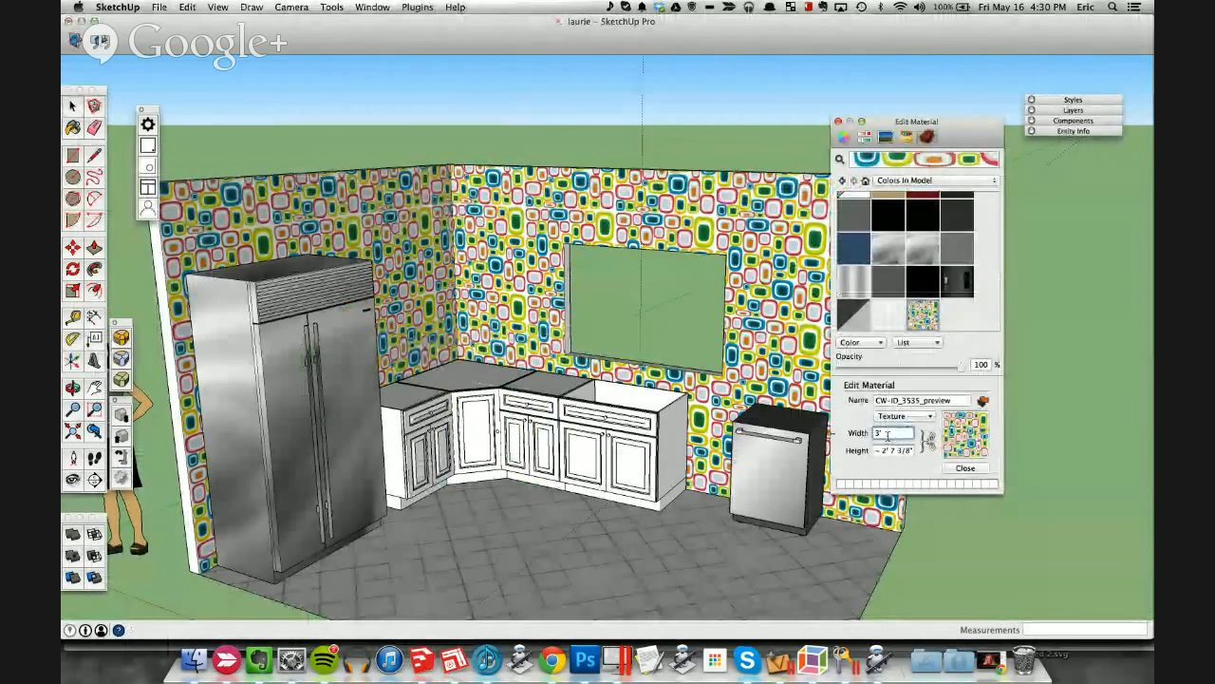
pyautogui.write('180')
pyautogui.press('Tab')
pyautogui.write('18')
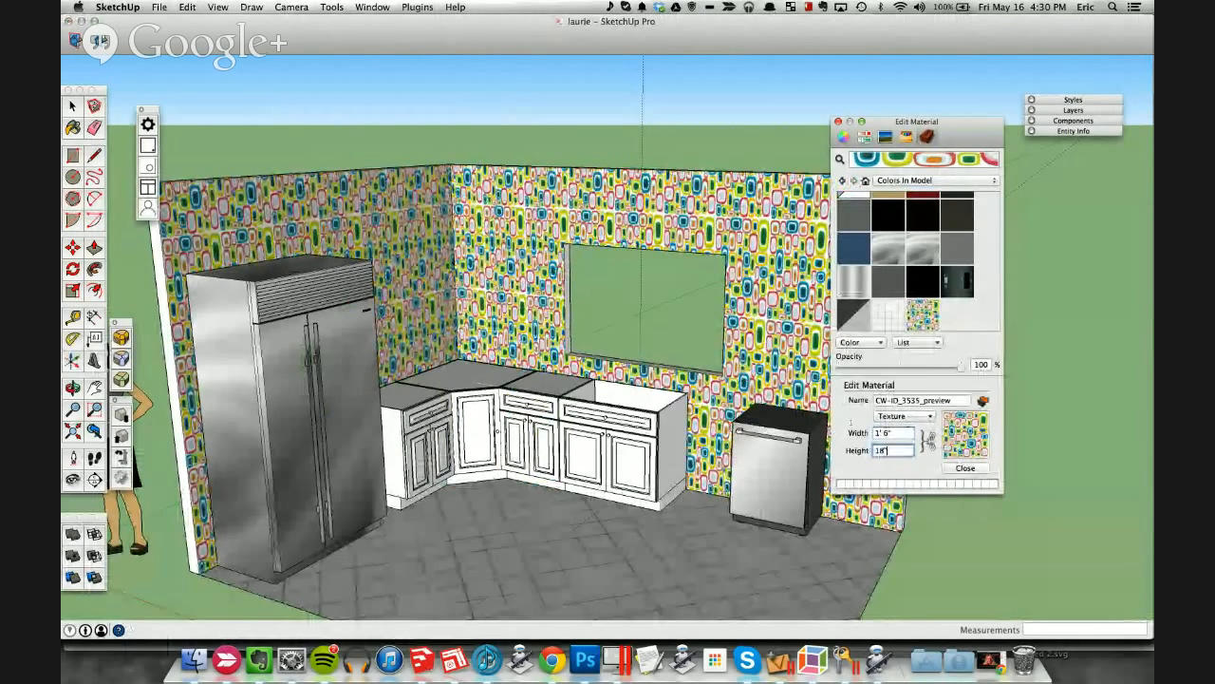
pyautogui.press('Tab')
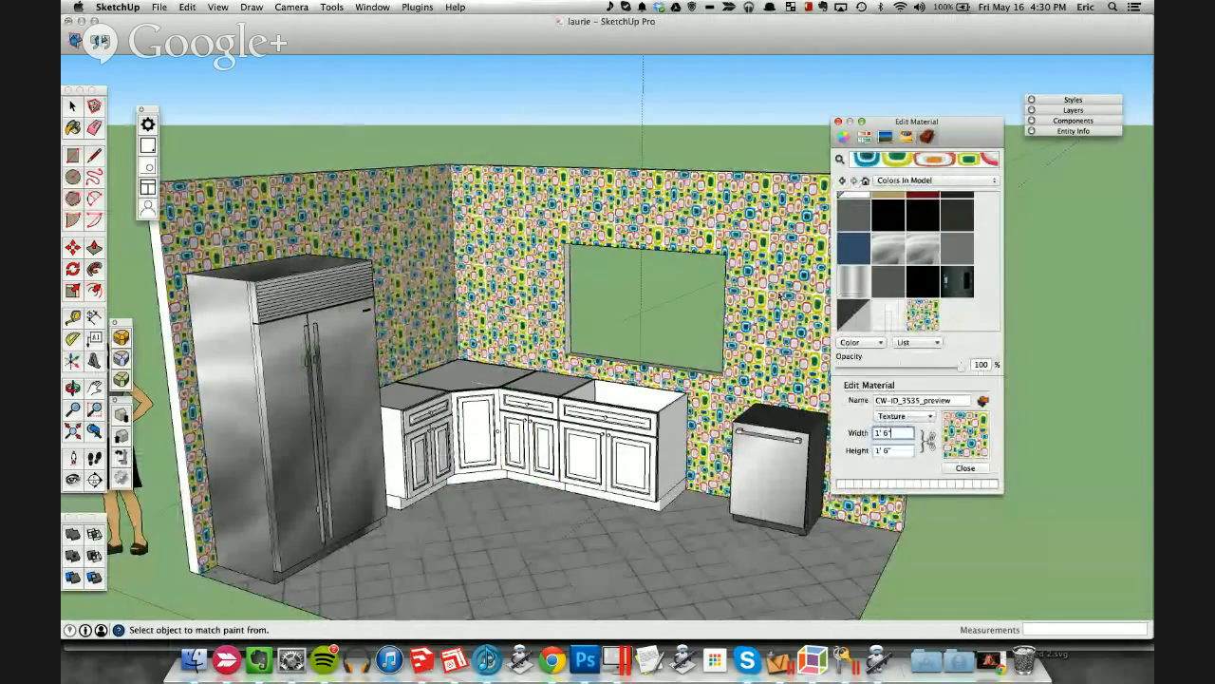
# Step: Inspect the scale and repeat of the wallpaper pattern on the walls around the window
pyautogui.scroll(1, 780, 297)
pyautogui.scroll(5, 779, 296)
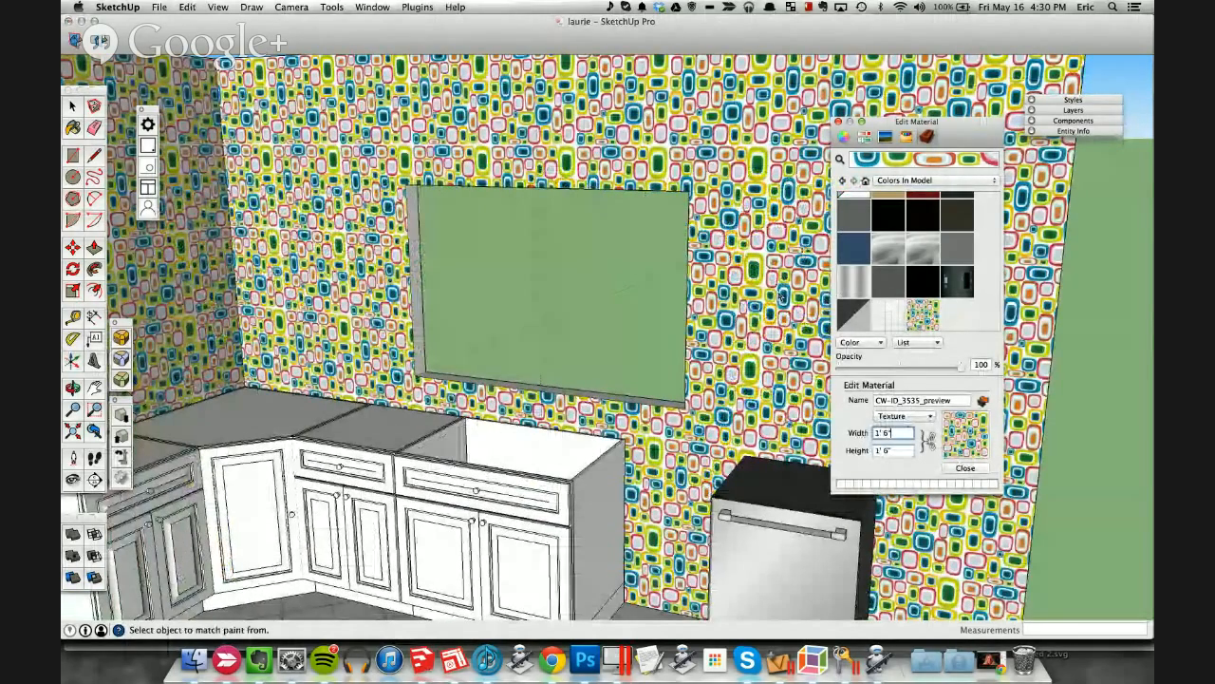
pyautogui.scroll(1, 781, 297)
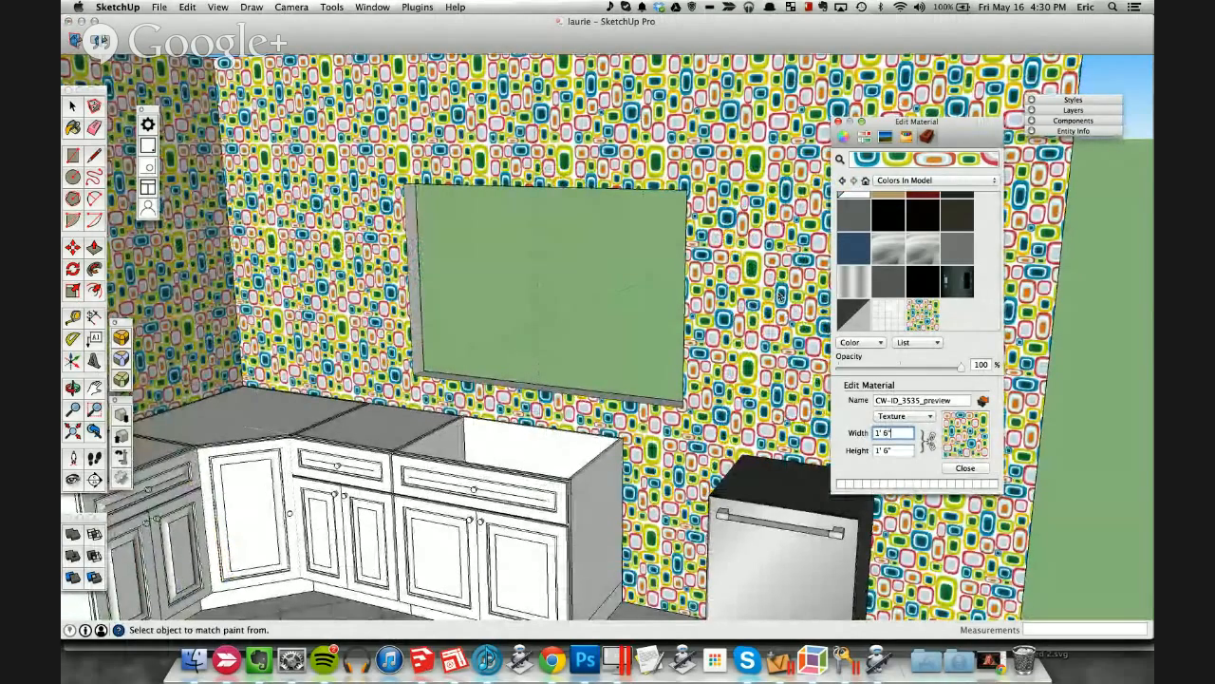
pyautogui.scroll(-5, 781, 296)
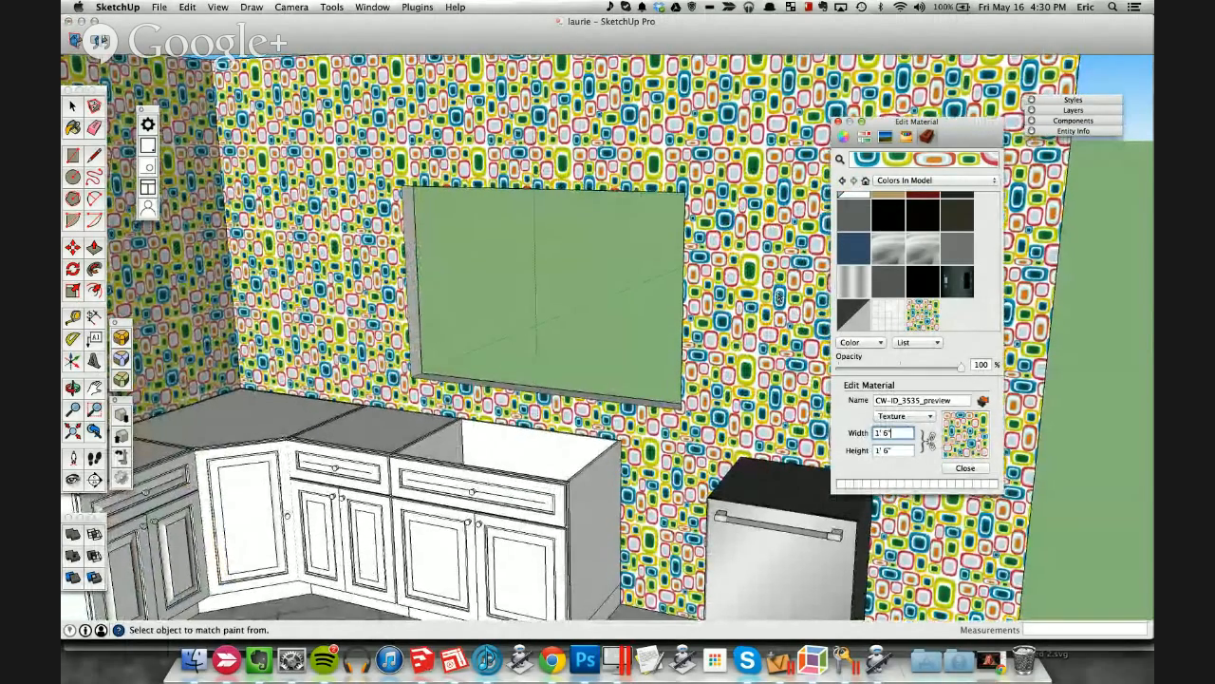
pyautogui.moveTo(779, 296); pyautogui.dragTo(782, 297, button='middle')
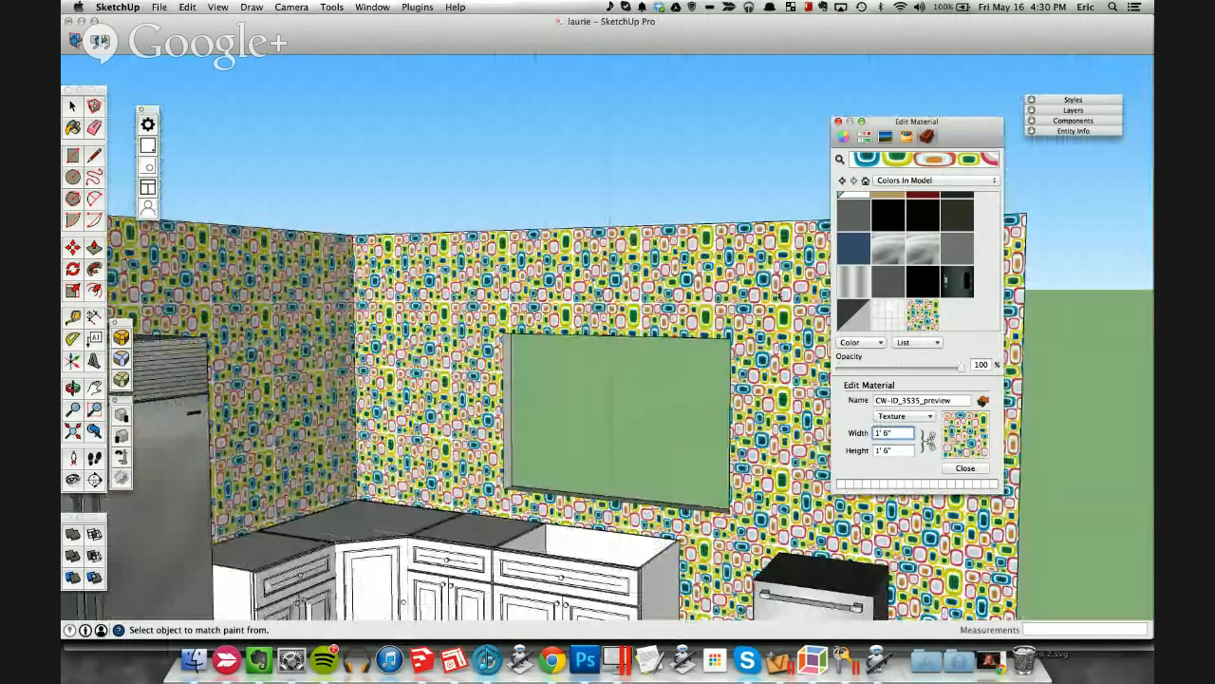
pyautogui.scroll(3, 780, 297)
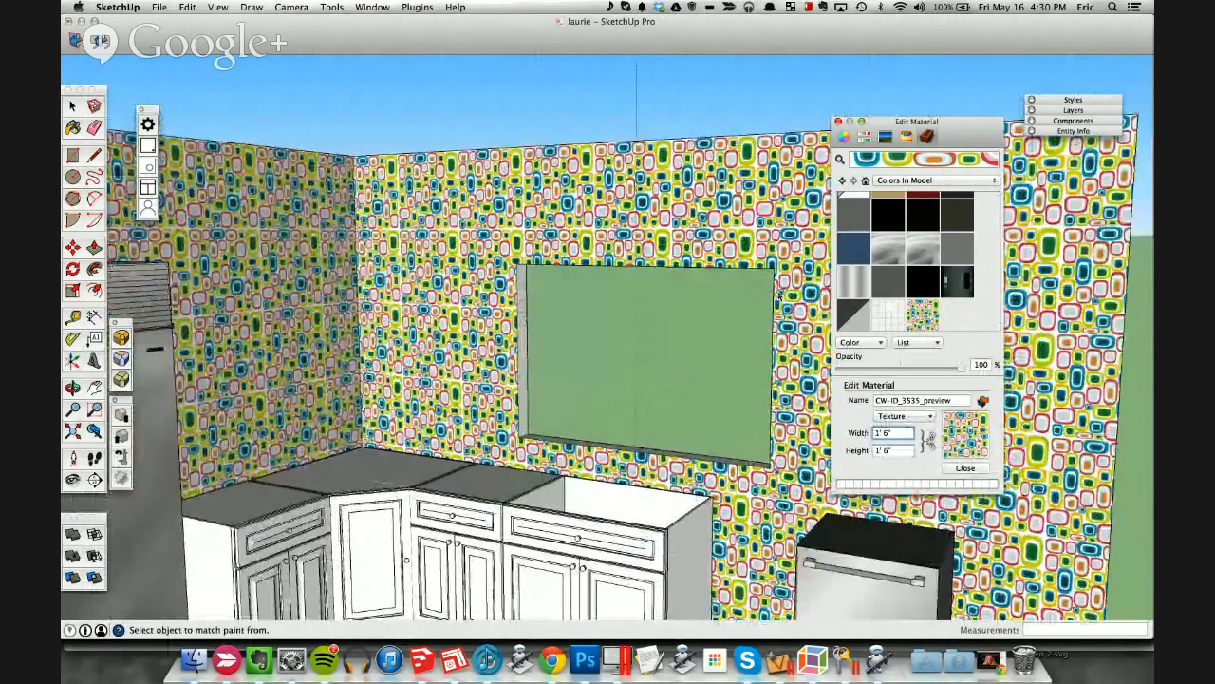
pyautogui.scroll(2, 779, 296)
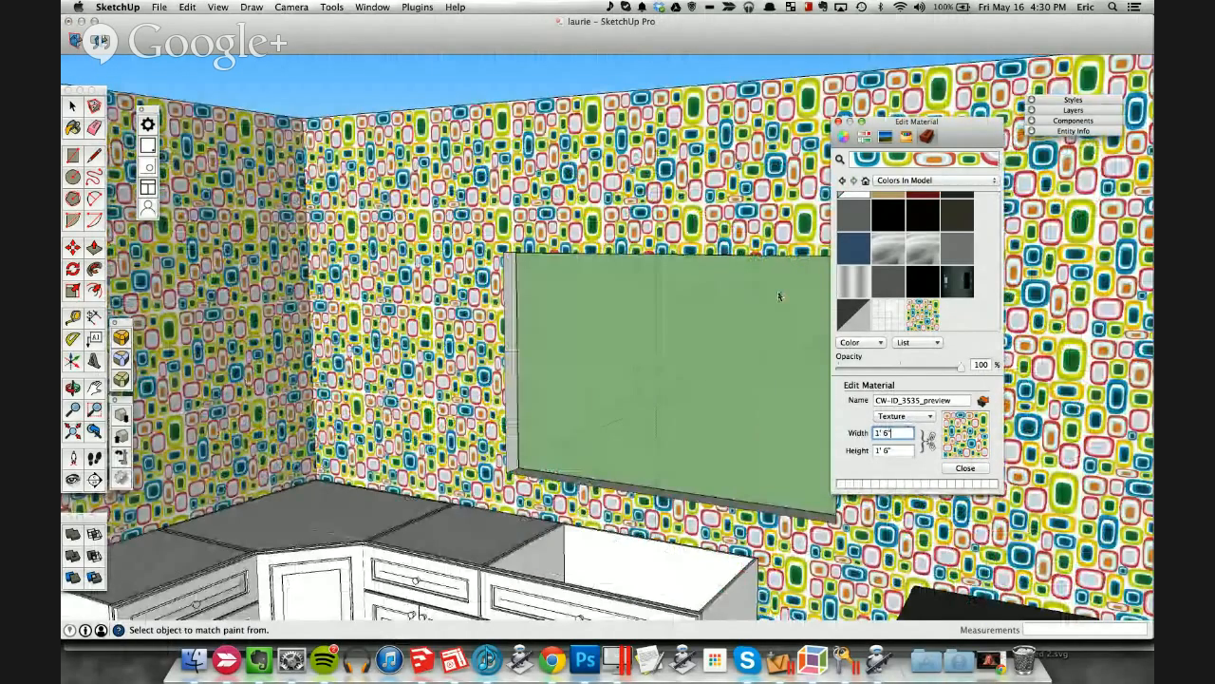
pyautogui.scroll(1, 777, 294)
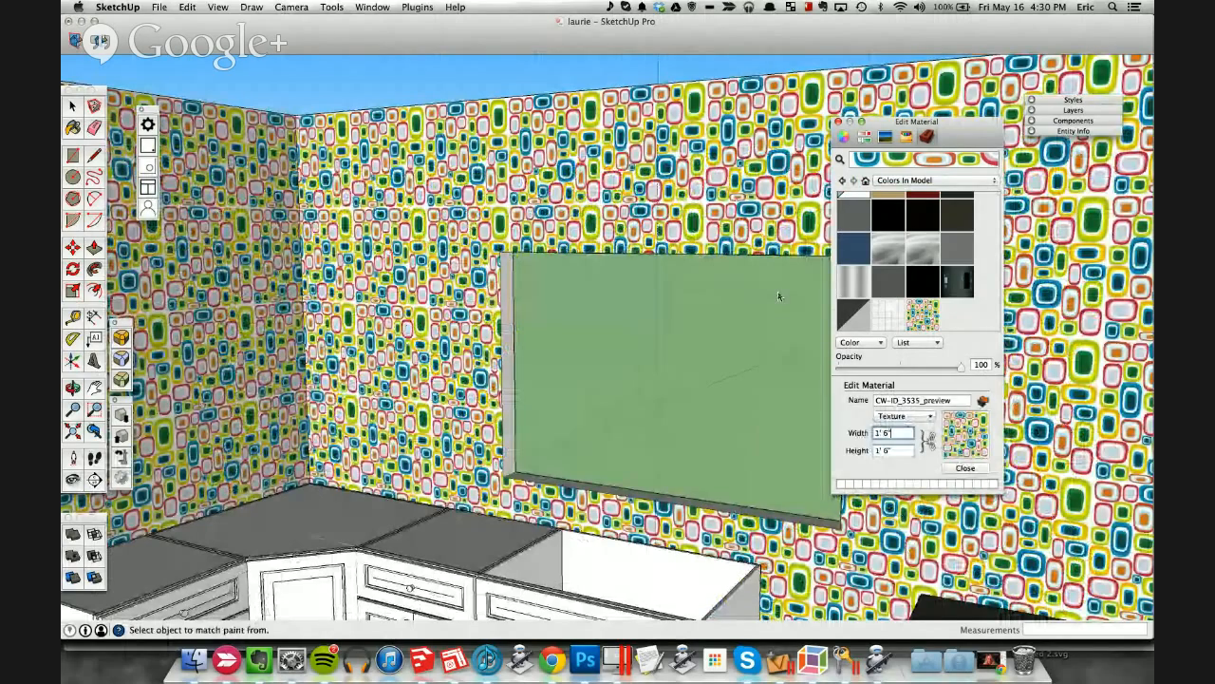
# Step: Finish editing the wallpaper material and close the Colors window
pyautogui.click(961, 466)
pyautogui.press('space')
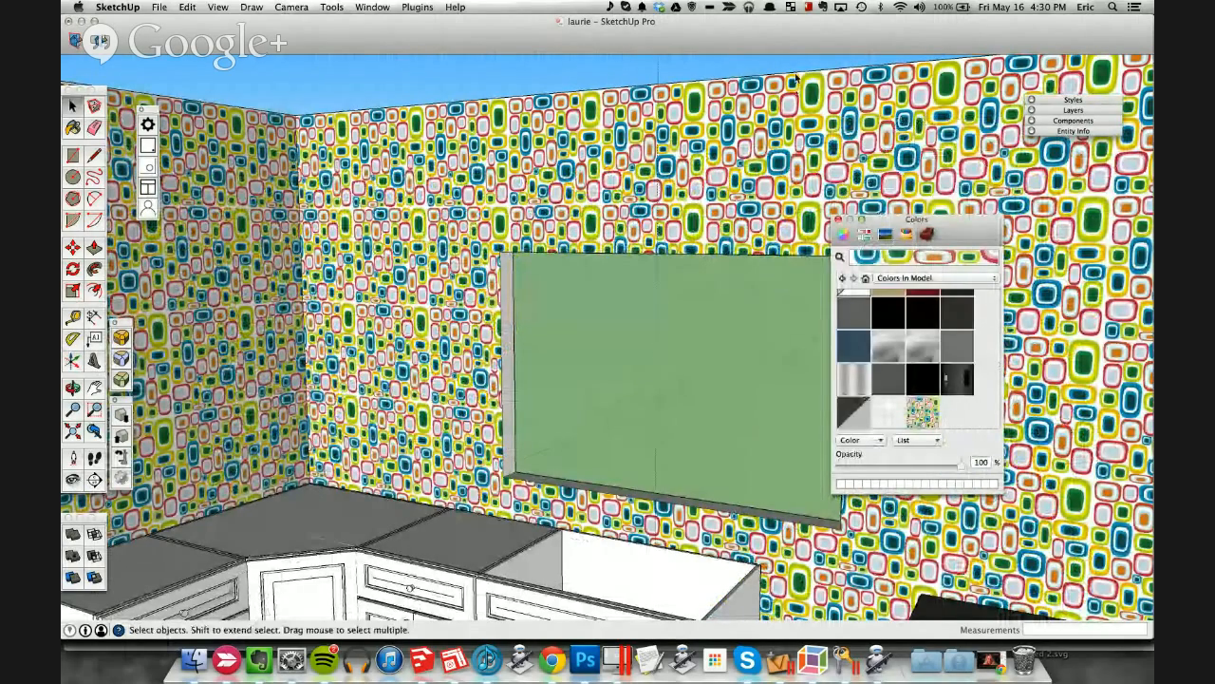
pyautogui.click(838, 219)
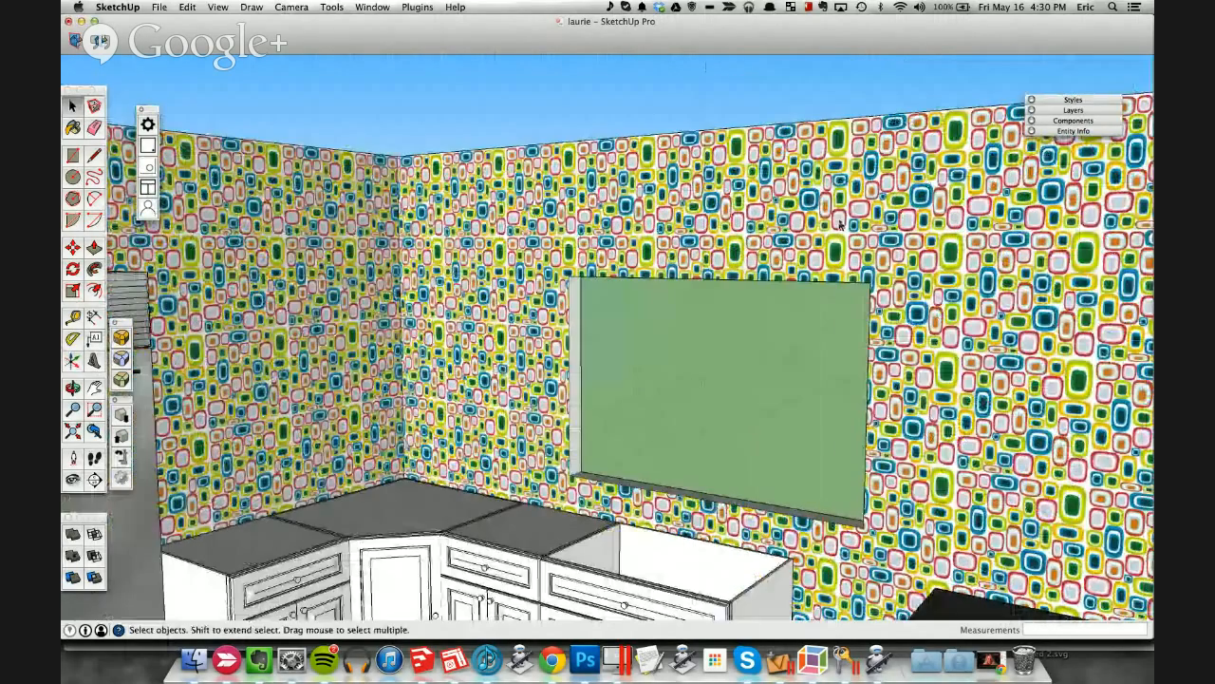
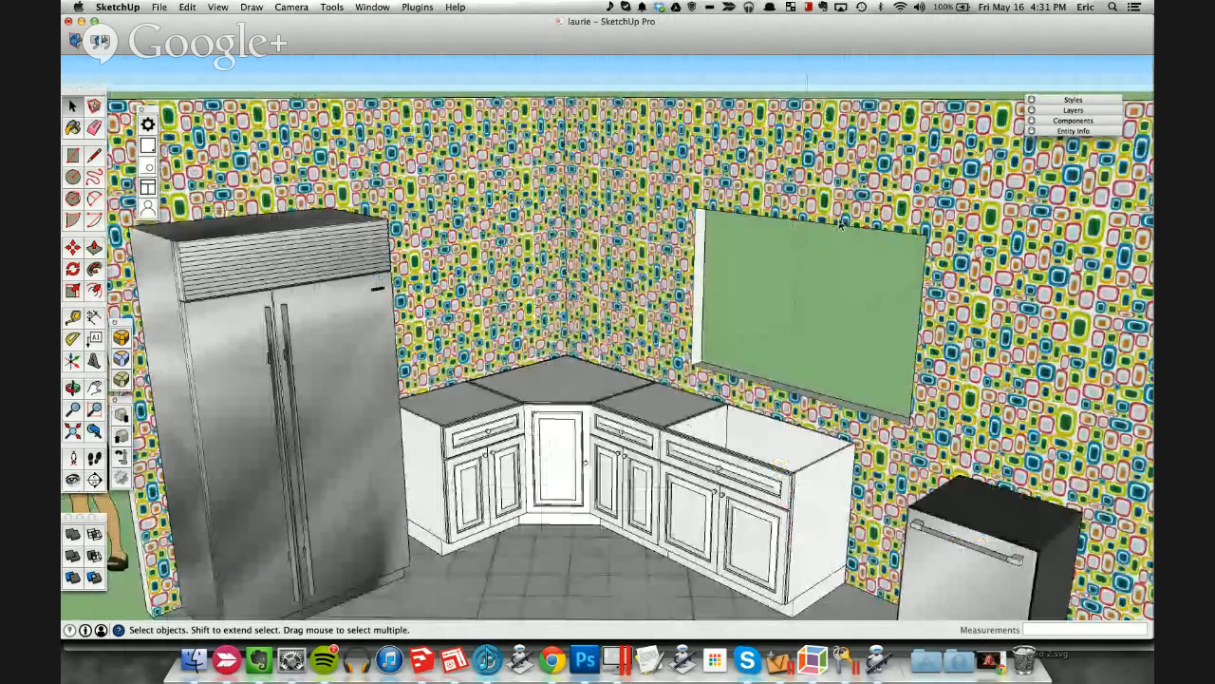
# Step: Draw the countertop outline with the Line tool along the walls and the front edges of the base cabinets, closing it into one face
pyautogui.press('l')
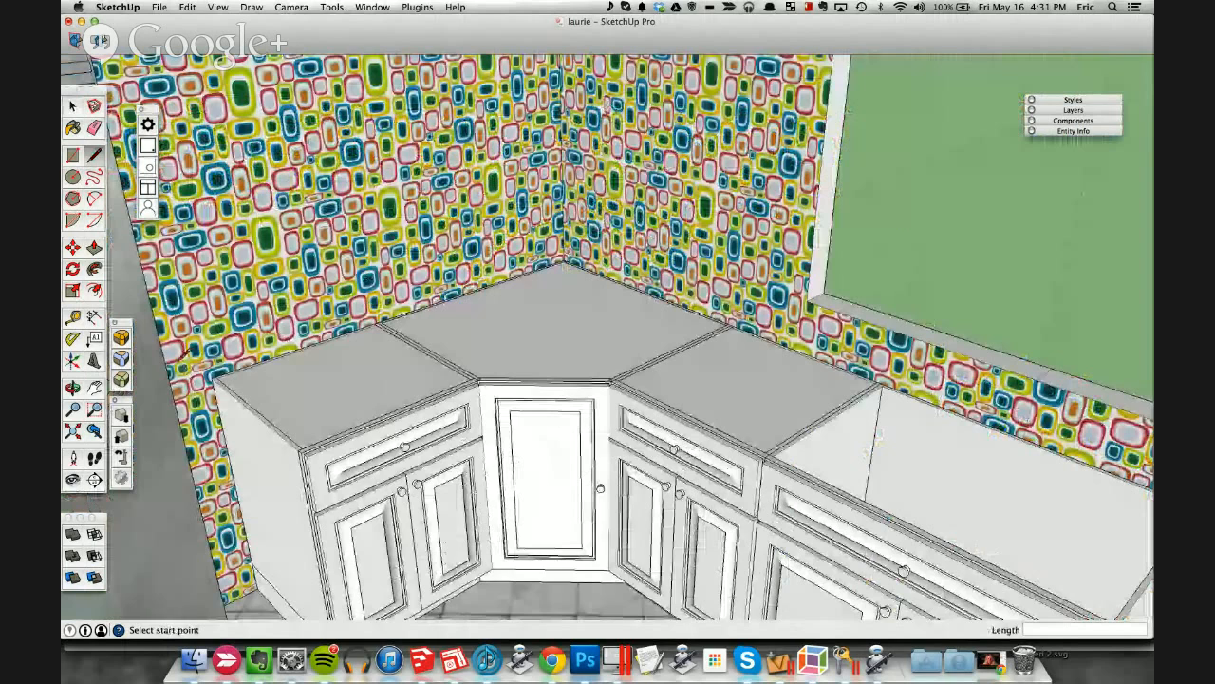
pyautogui.click(216, 377)
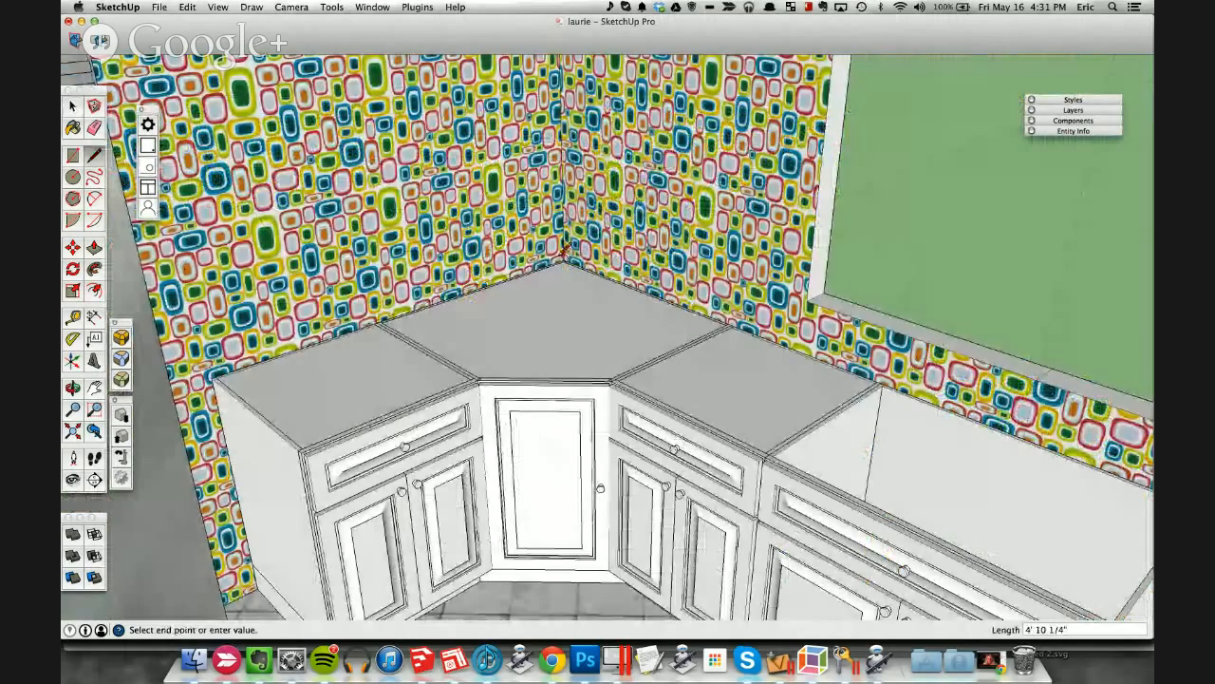
pyautogui.click(565, 260)
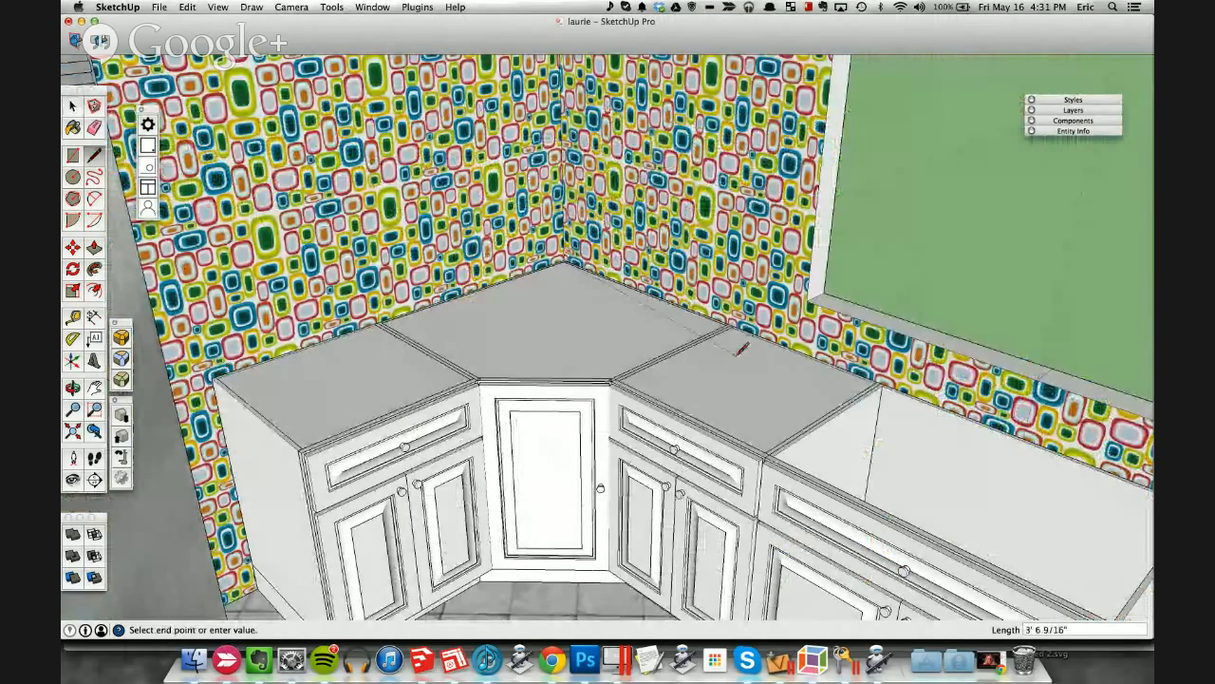
pyautogui.scroll(-2, 740, 355)
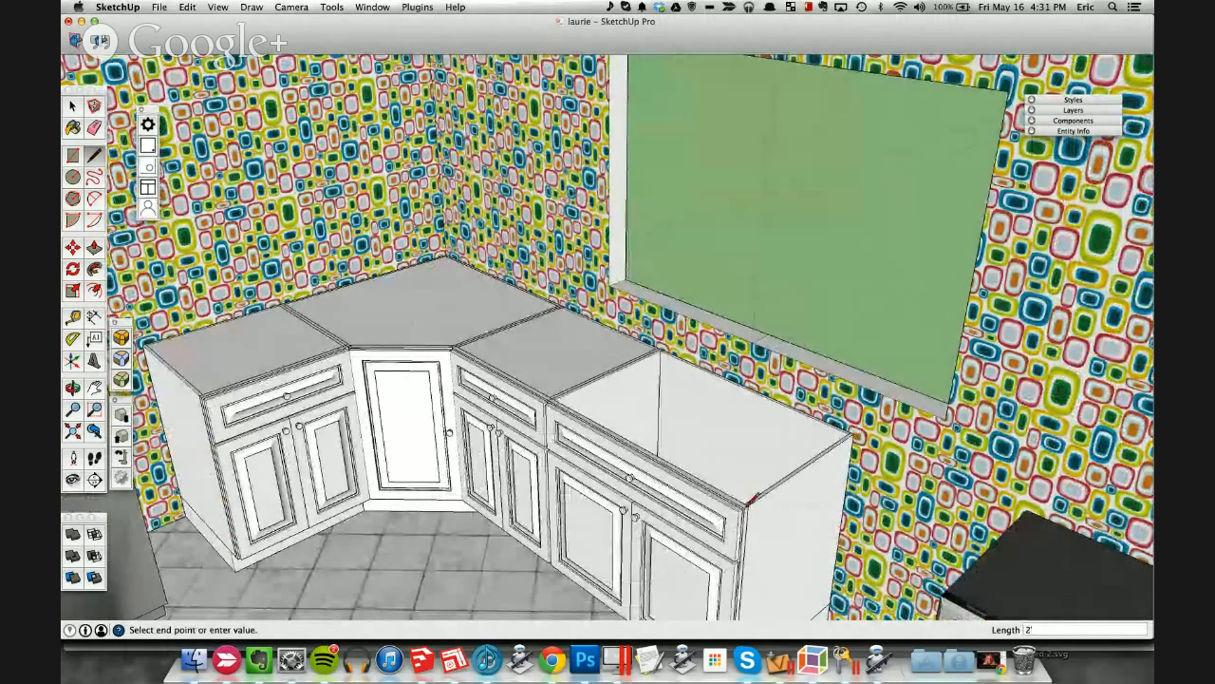
pyautogui.scroll(3, 462, 336)
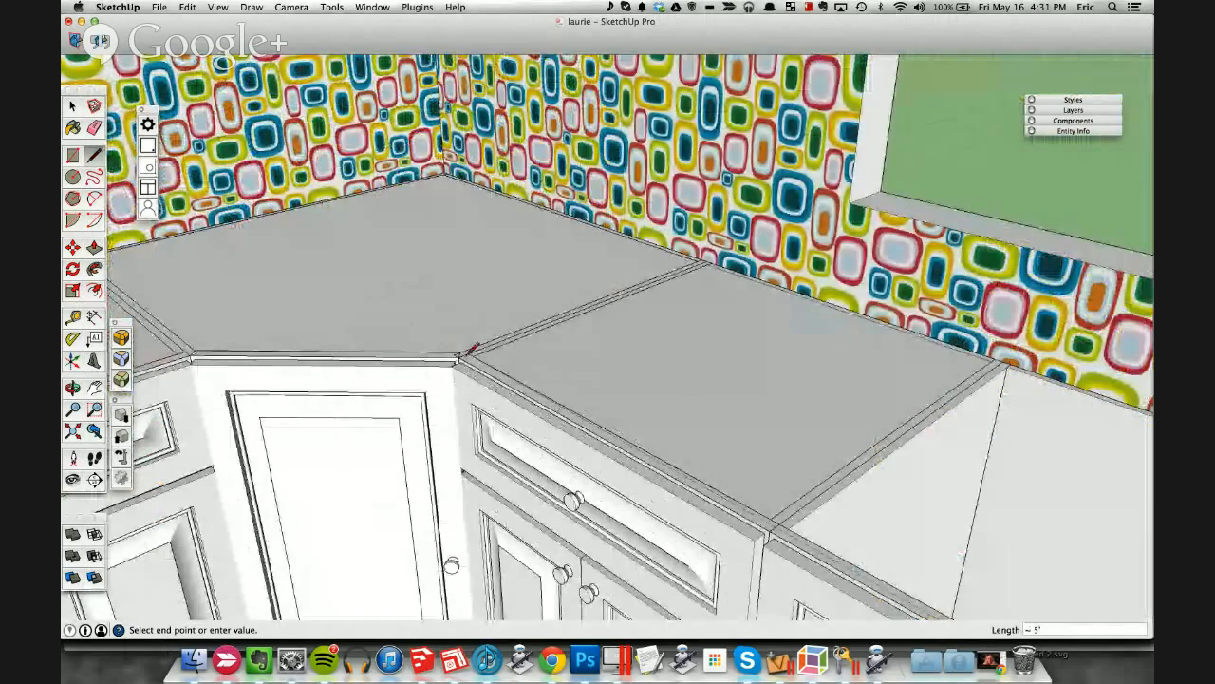
pyautogui.click(460, 356)
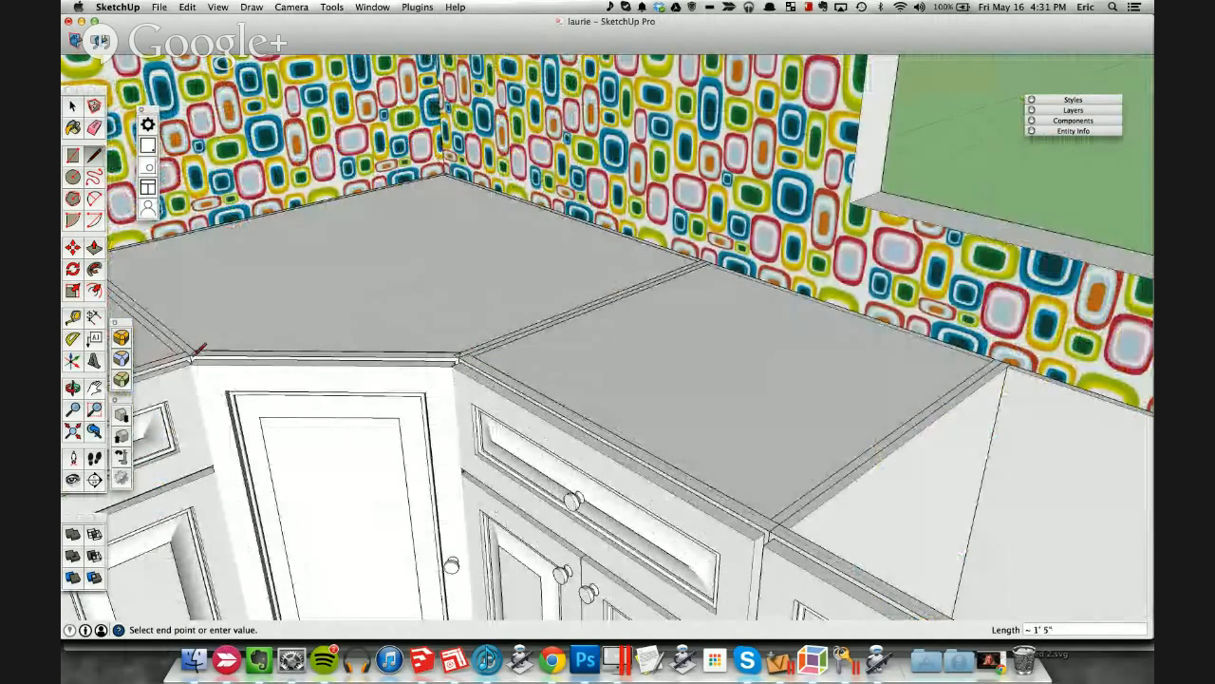
pyautogui.click(195, 356)
pyautogui.scroll(-5, 233, 357)
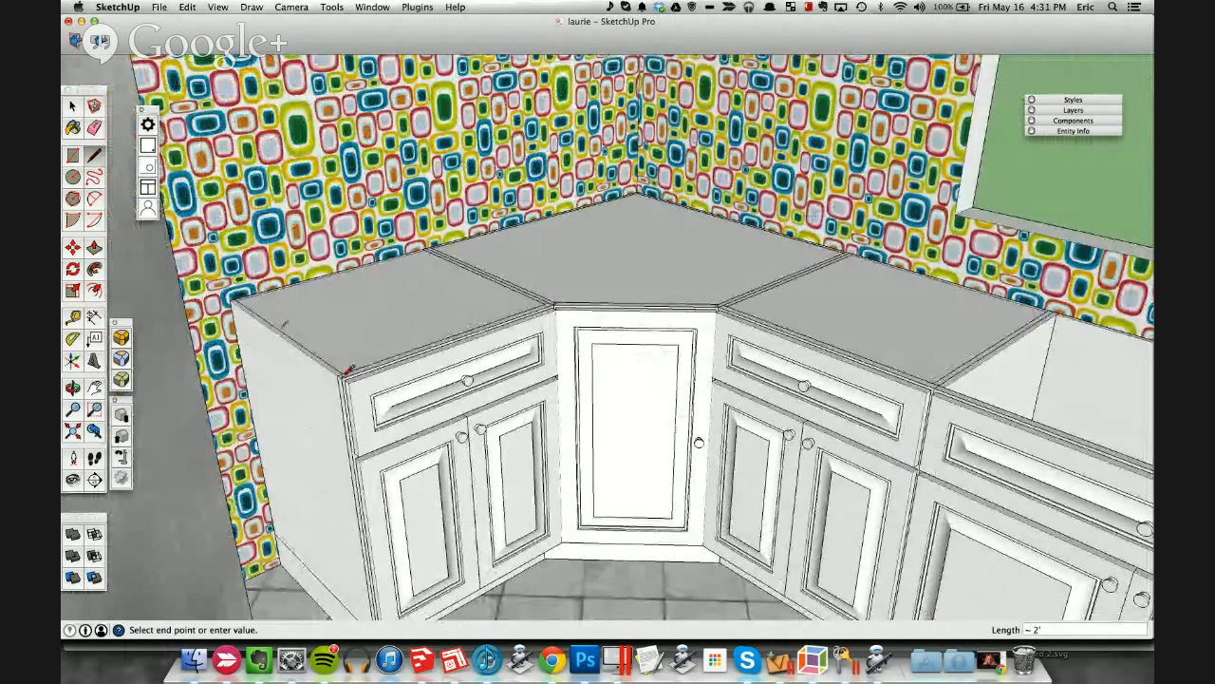
pyautogui.click(307, 306)
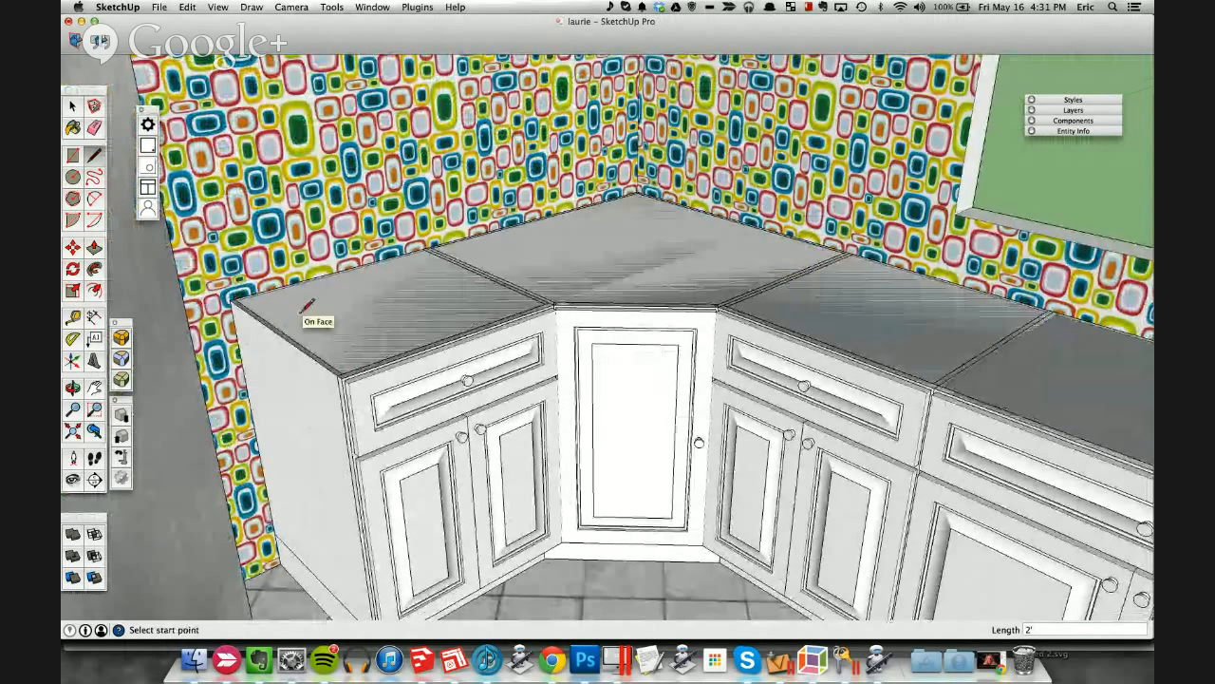
# Step: Push/Pull the countertop face up by 1 1/2"
pyautogui.press('p')
pyautogui.click(349, 310)
pyautogui.write('1 1/2')
pyautogui.press('Return')
pyautogui.moveTo(476, 362); pyautogui.dragTo(483, 365, button='middle')
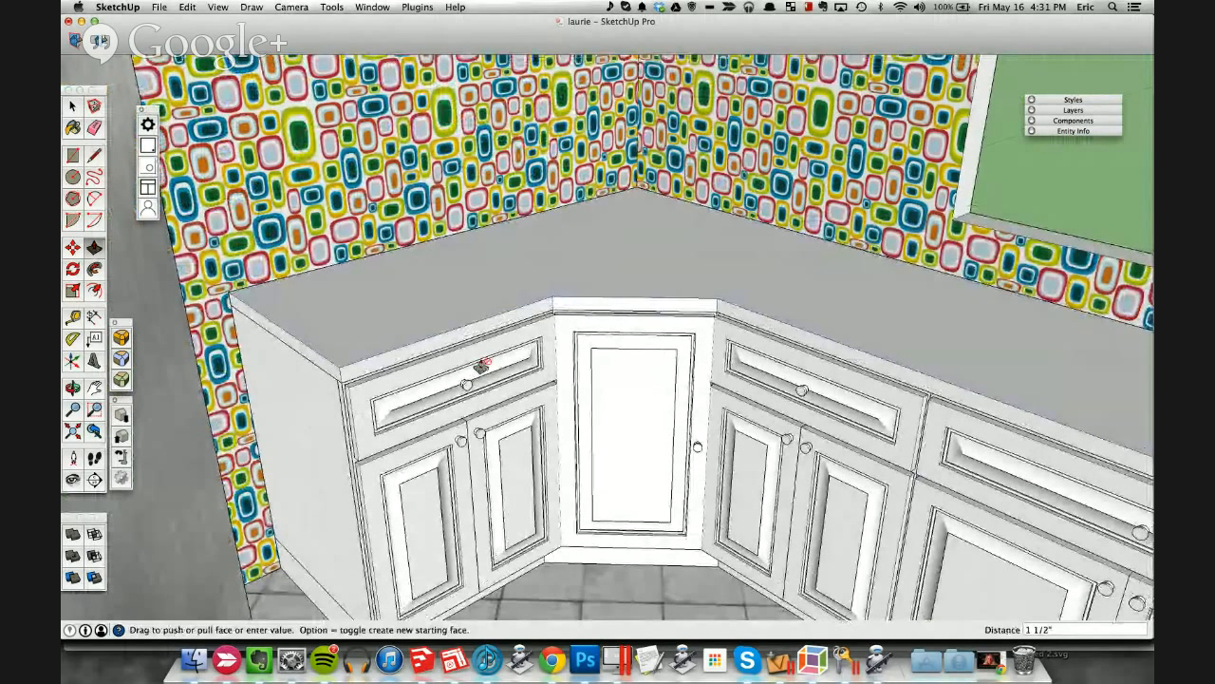
# Step: Select the entire countertop solid and make it a group
pyautogui.scroll(-5, 482, 366)
pyautogui.press('space')
pyautogui.rightClick(552, 277)
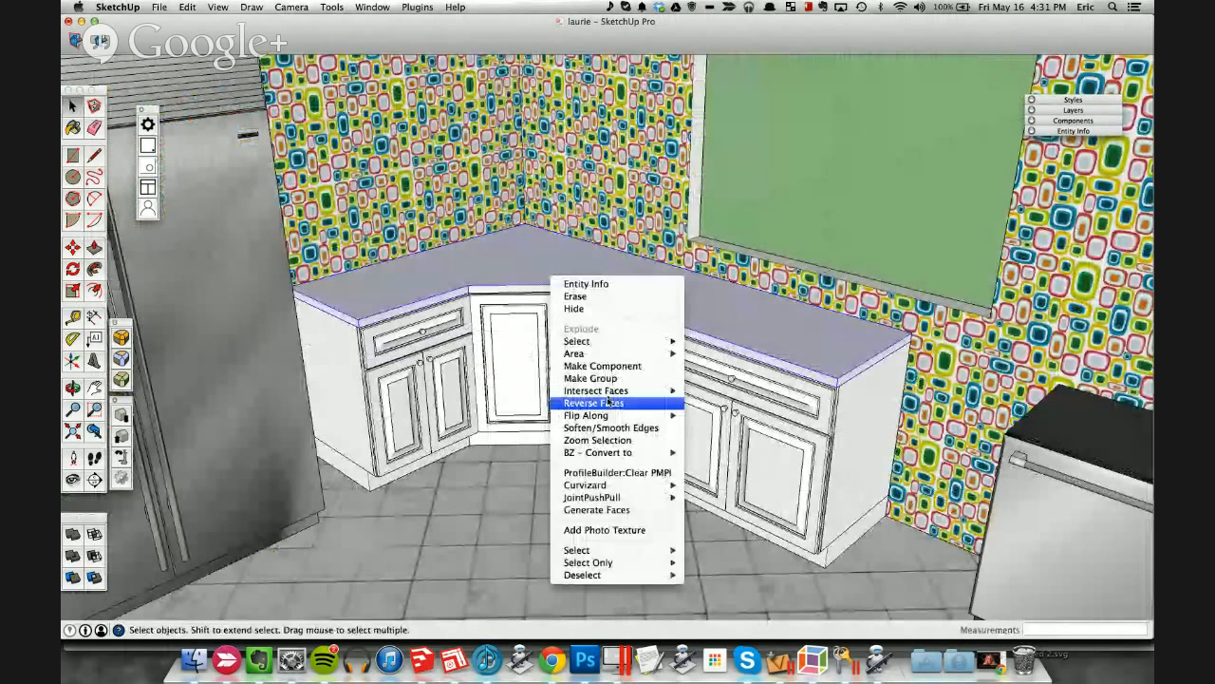
pyautogui.moveTo(611, 392)
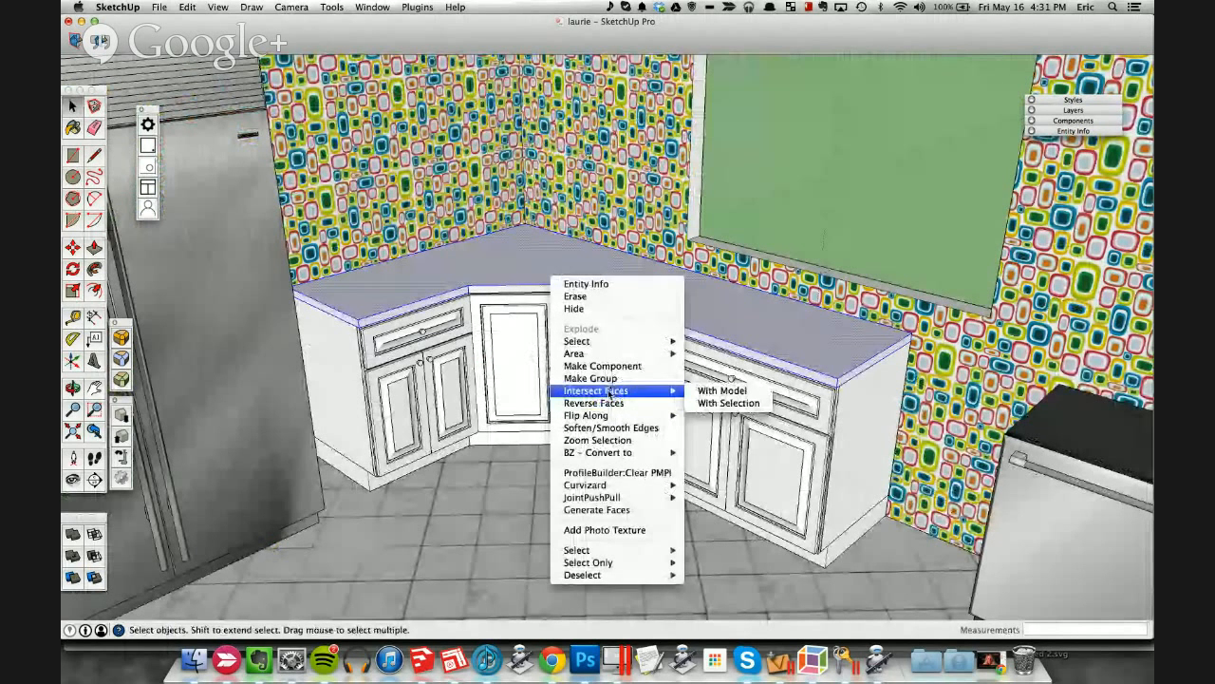
pyautogui.press('Escape')
# Step: Paint the countertop group with the light blue-grey material from the Metal collection and close the Colors window
pyautogui.press('b')
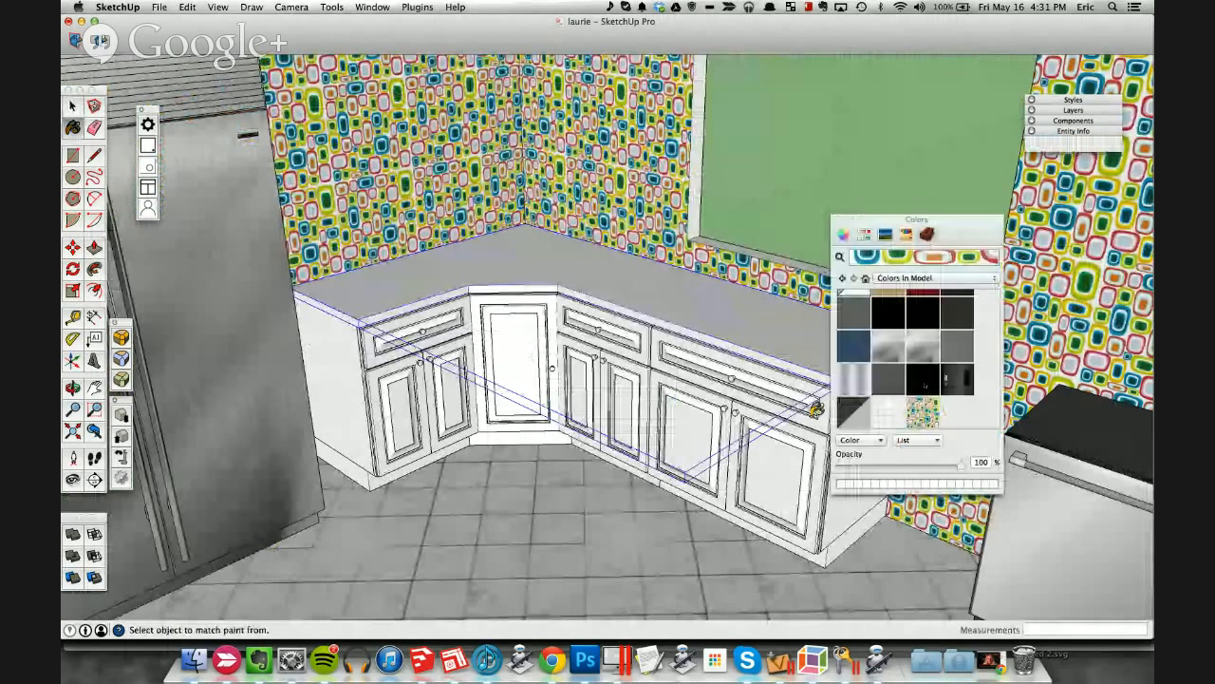
pyautogui.click(935, 277)
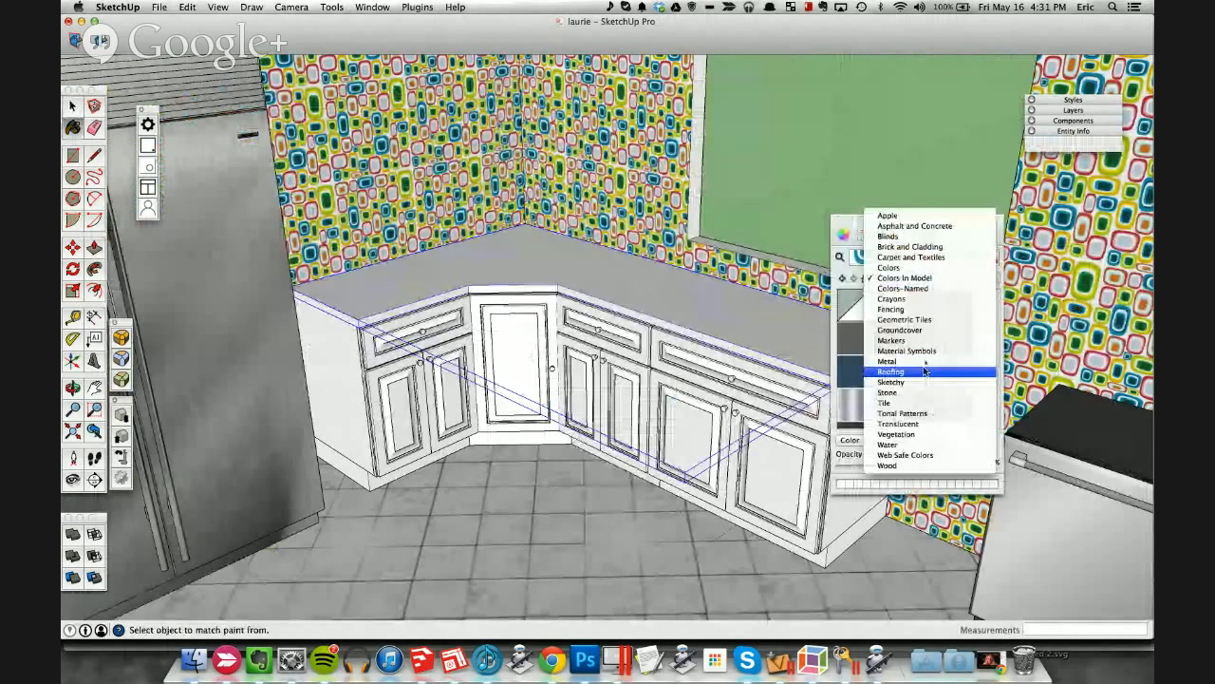
pyautogui.click(921, 360)
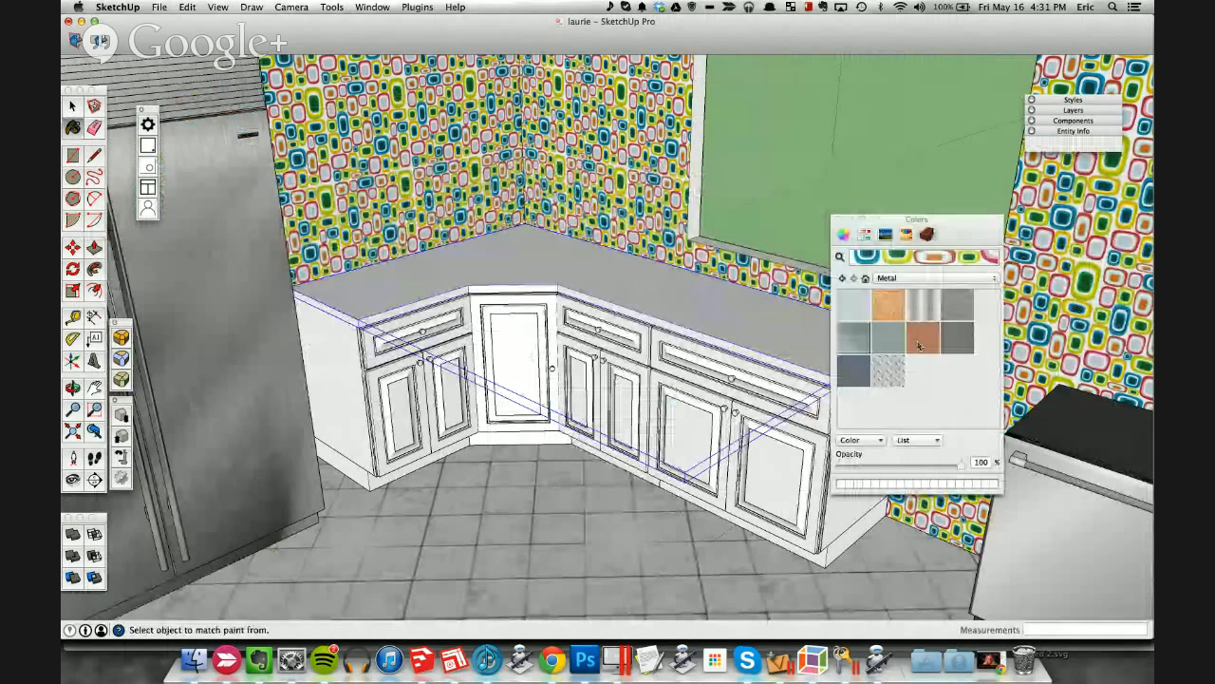
pyautogui.click(739, 329)
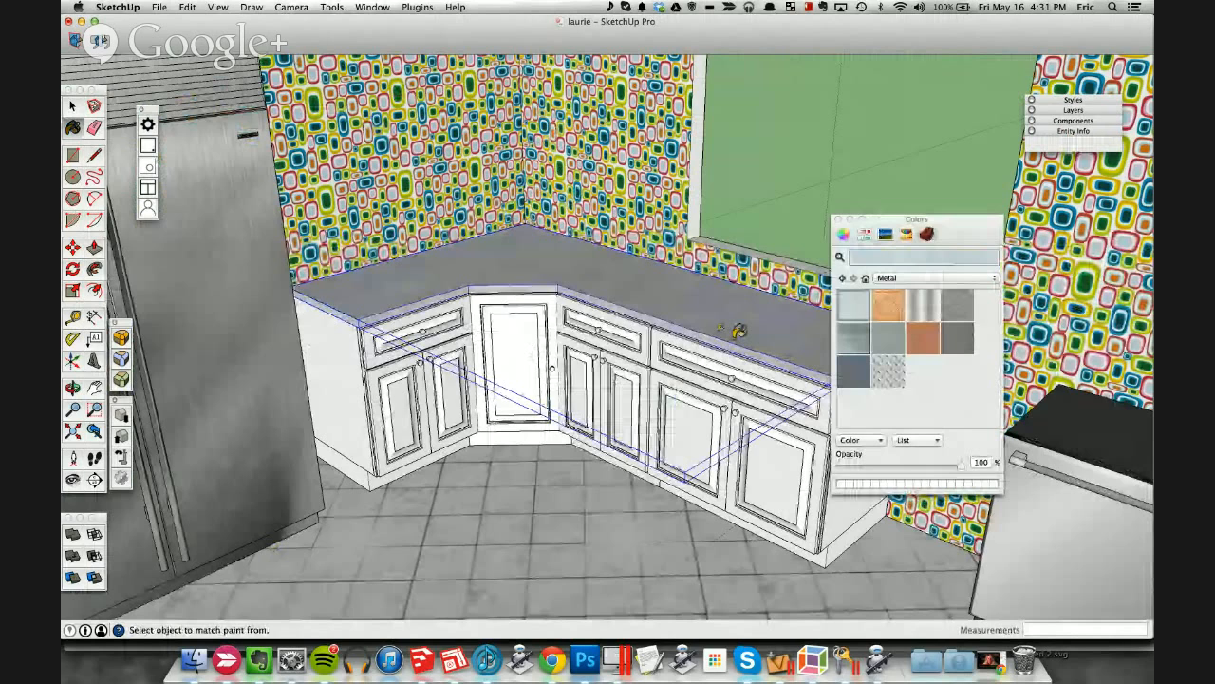
pyautogui.moveTo(739, 329); pyautogui.dragTo(822, 227, button='middle')
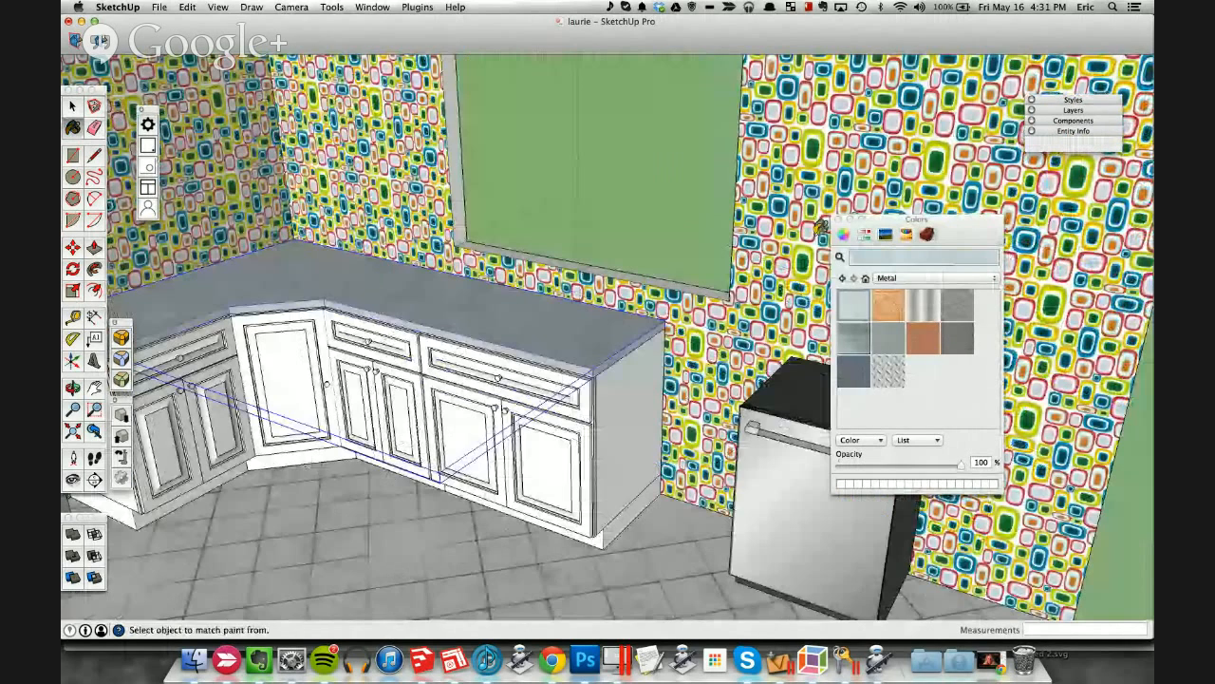
pyautogui.click(838, 219)
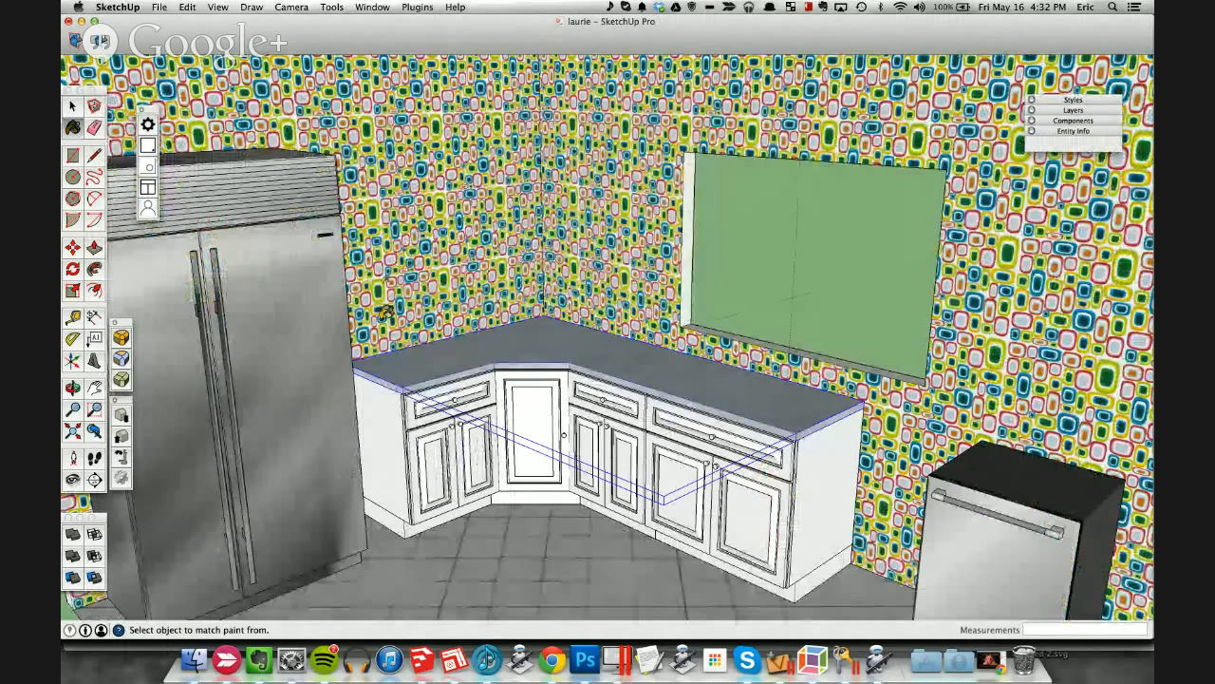
# Step: Start the Visualizer plugin to render the kitchen and reposition its preview window over the model
pyautogui.click(372, 7)
pyautogui.moveTo(410, 6)
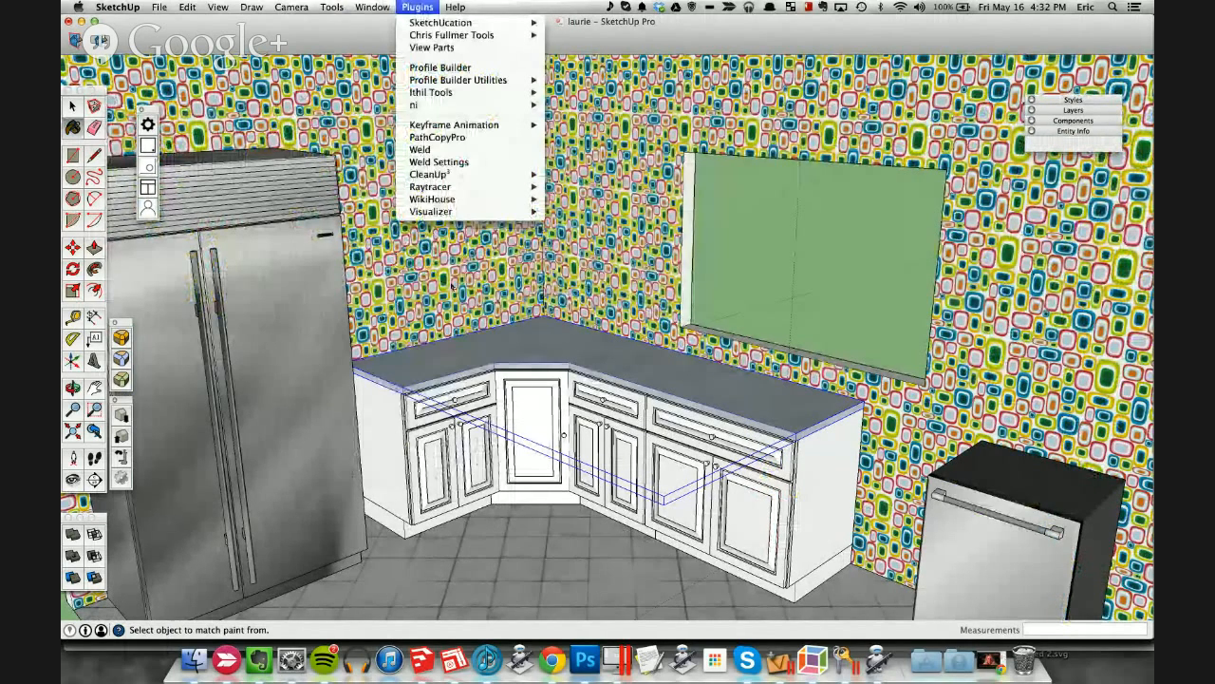
pyautogui.moveTo(439, 211)
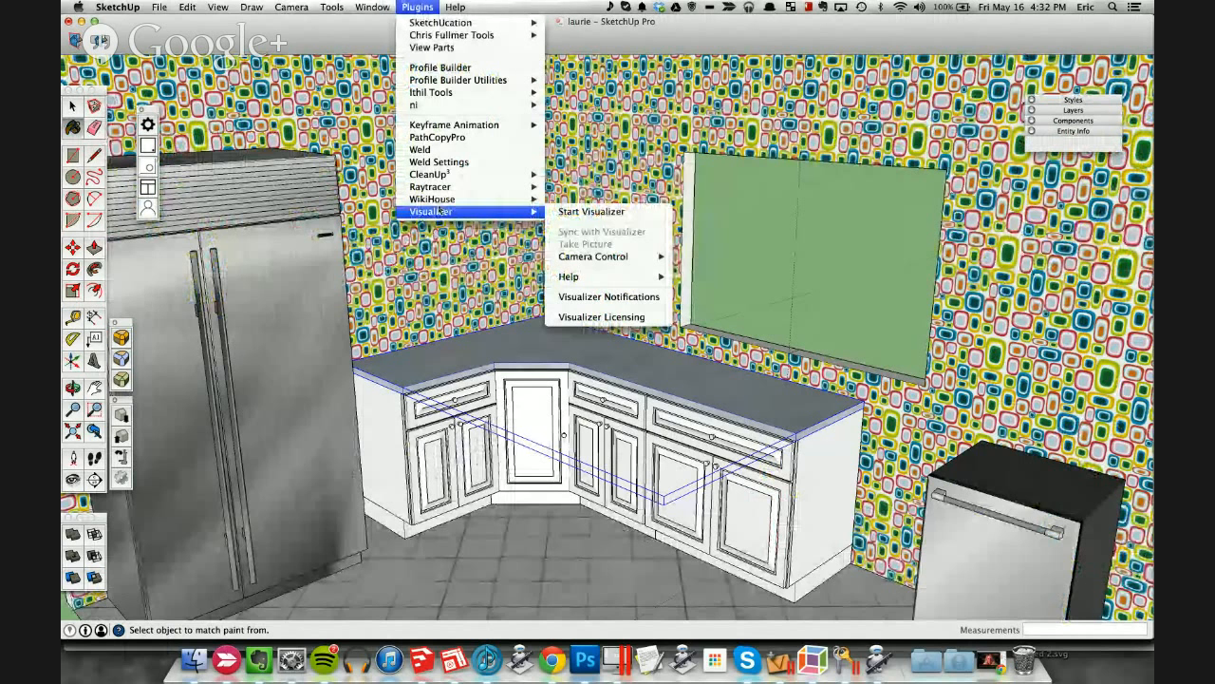
pyautogui.click(623, 206)
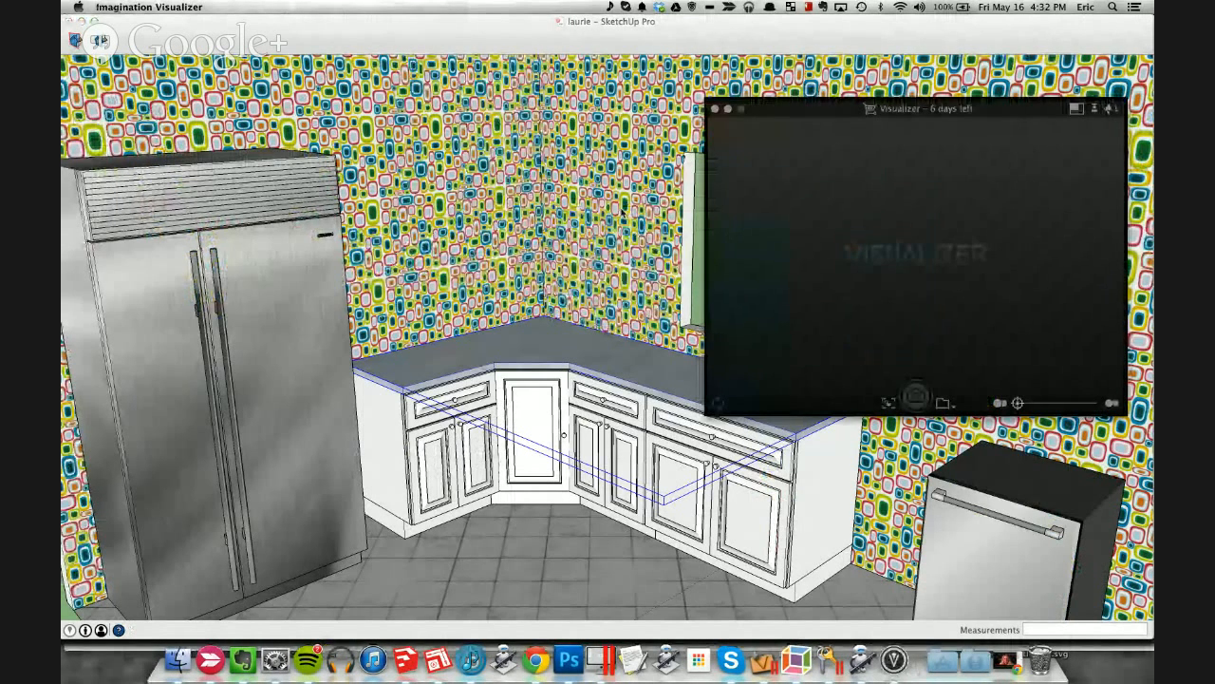
pyautogui.moveTo(800, 114); pyautogui.dragTo(775, 118)
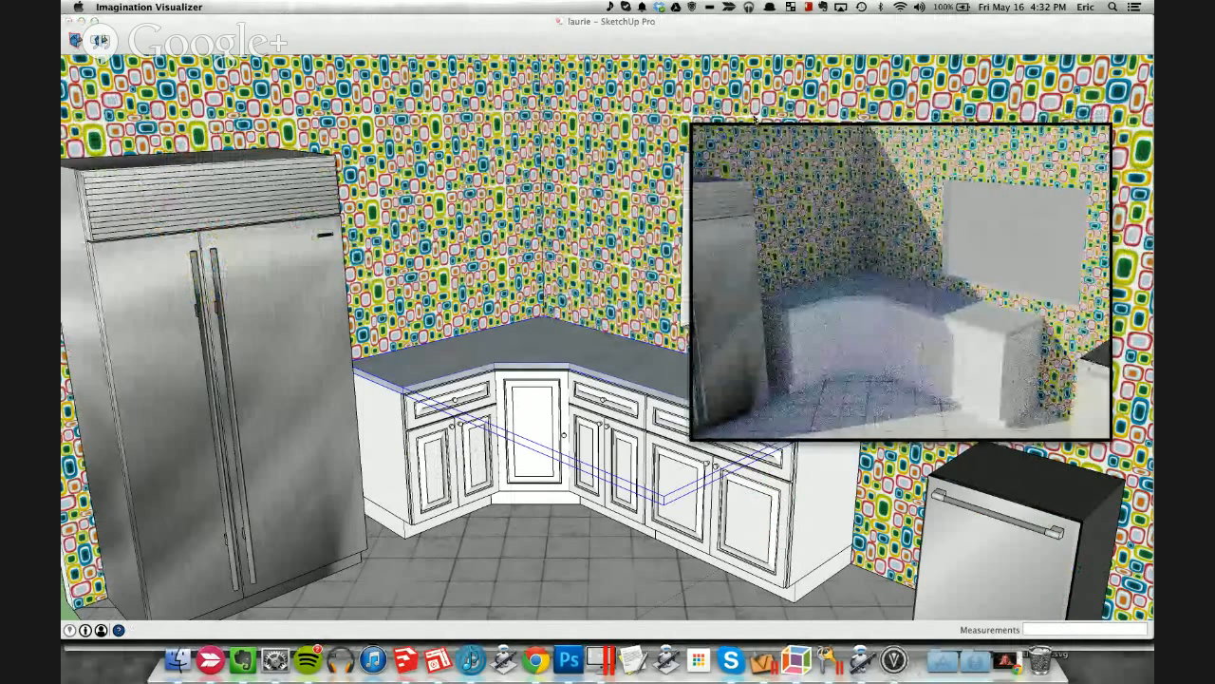
# Step: Return to SketchUp, set the time in Shadow Settings to 08:48 AM, and close the Visualizer preview
pyautogui.press('super+Tab')
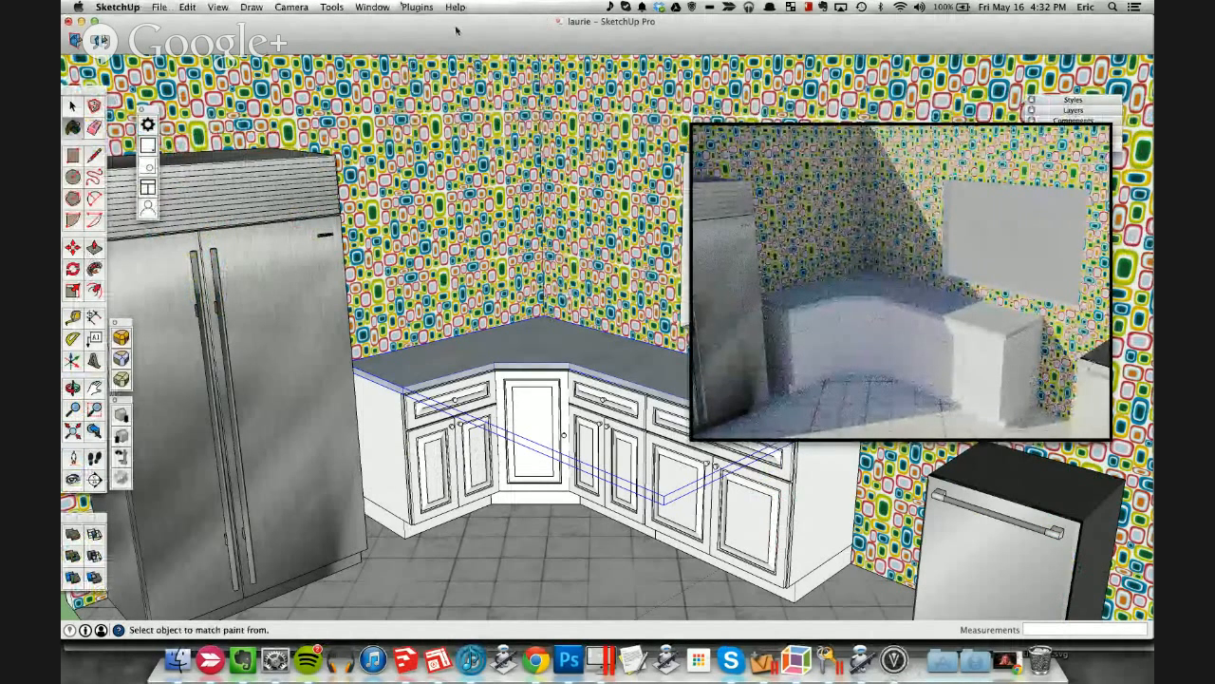
pyautogui.click(370, 7)
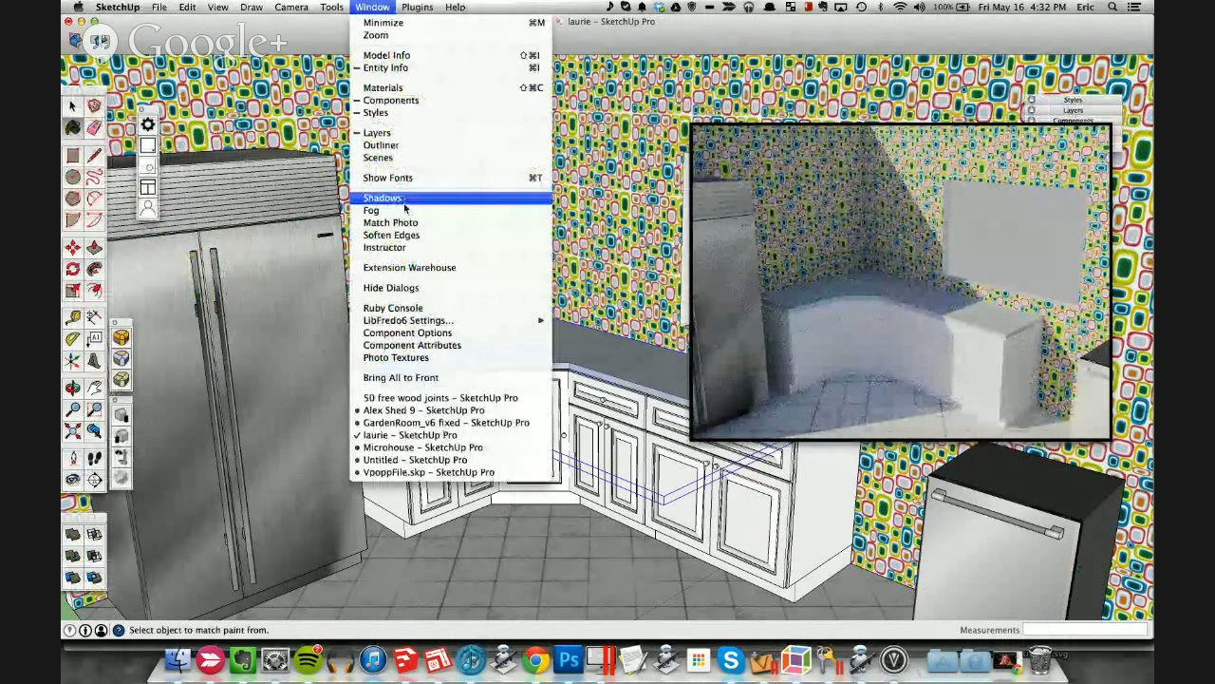
pyautogui.click(404, 200)
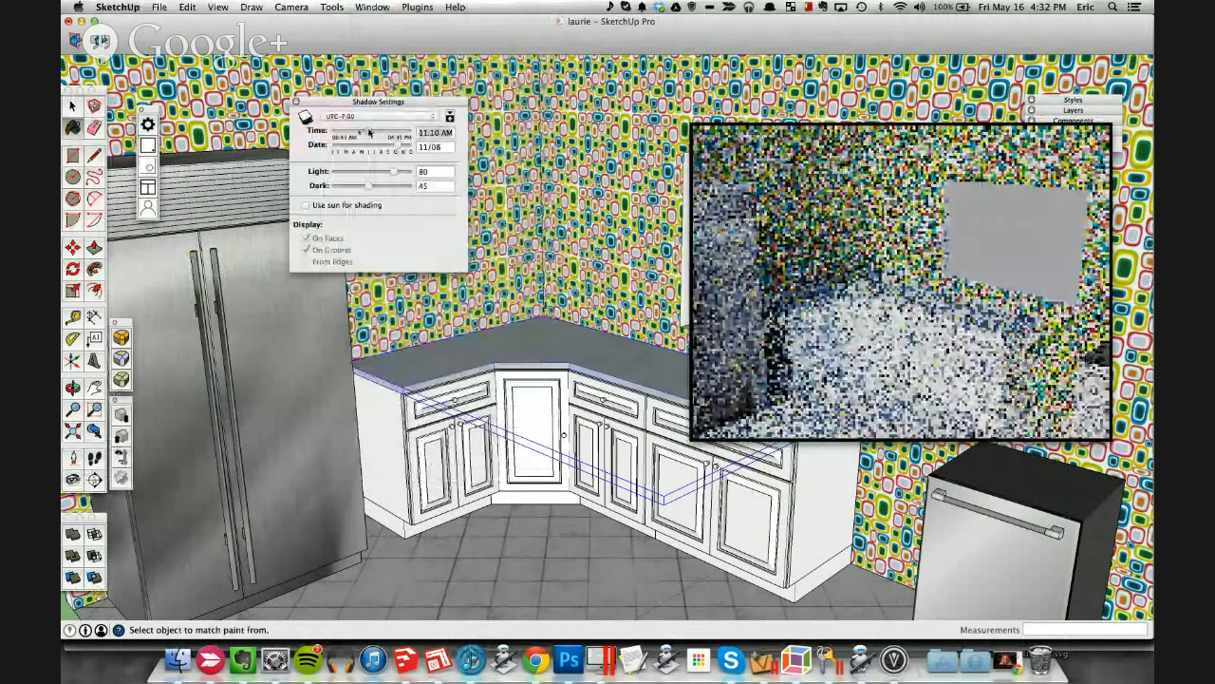
pyautogui.moveTo(370, 133); pyautogui.dragTo(352, 133)
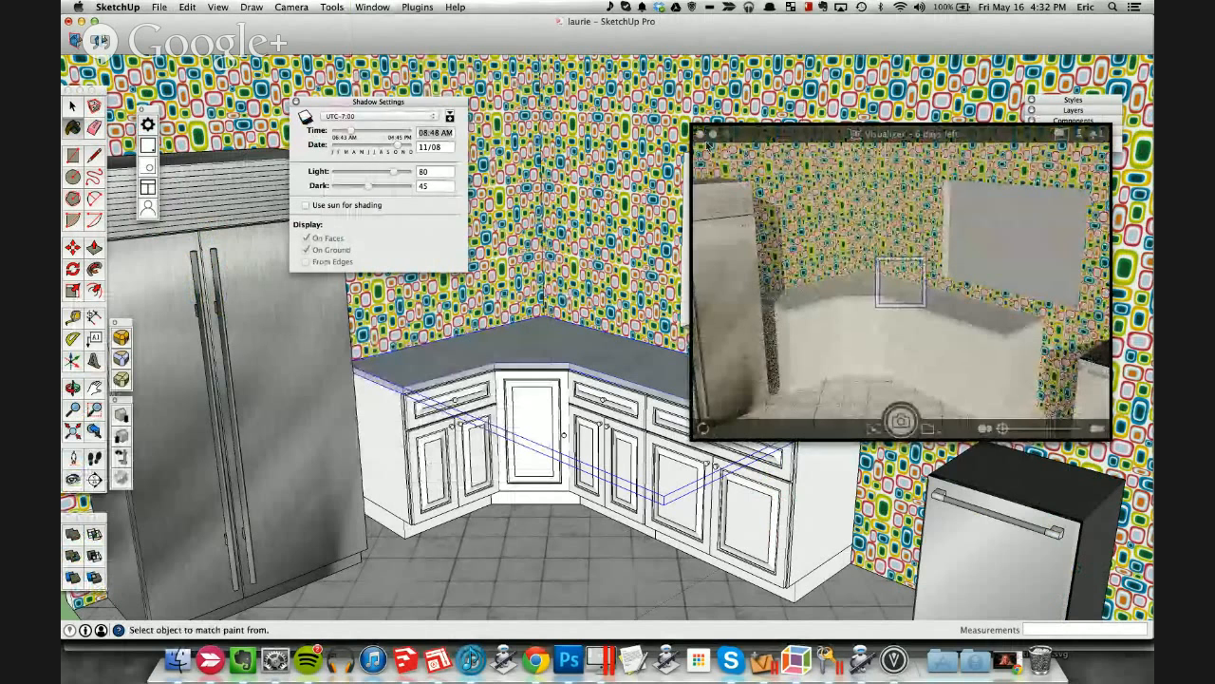
pyautogui.click(701, 135)
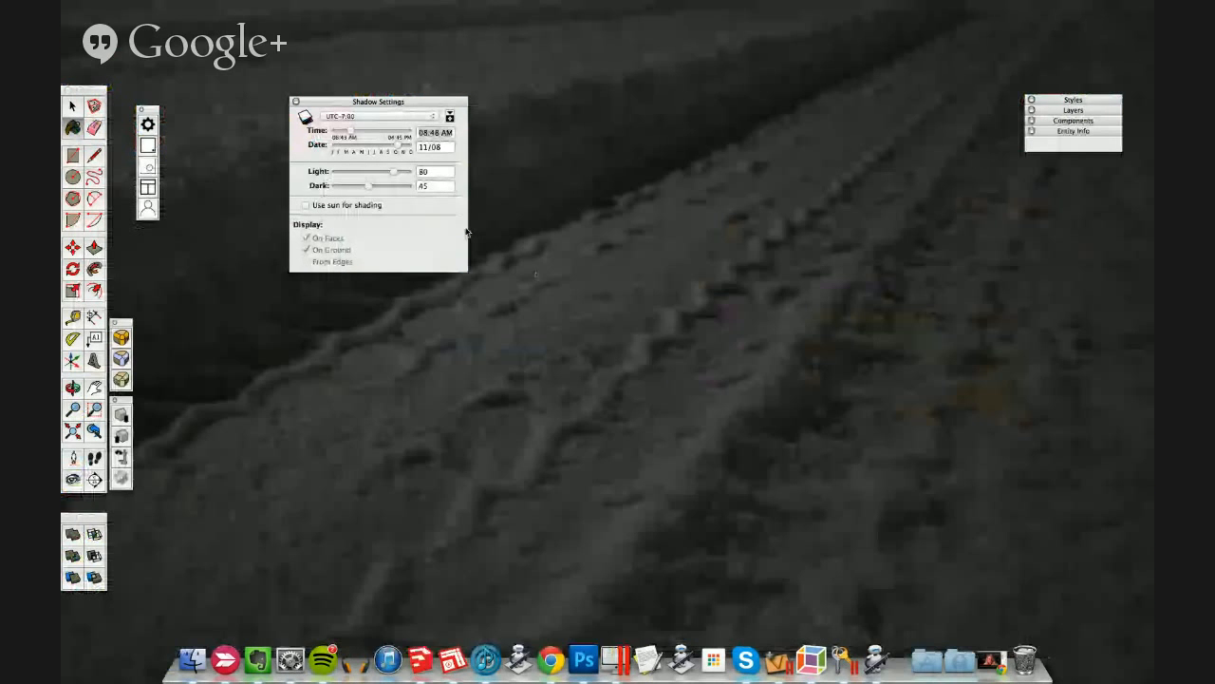
# Step: Switch to the open Alex Shed 9 model and show a close view of its Skeleton scene
pyautogui.click(422, 657)
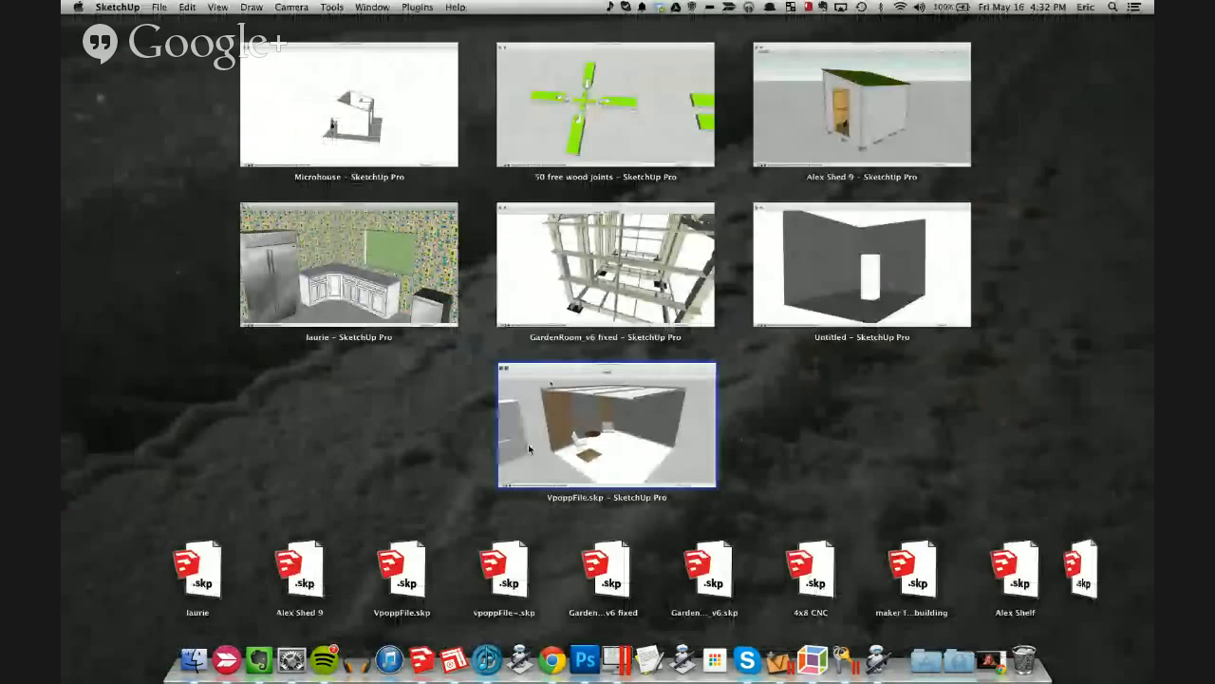
pyautogui.click(597, 276)
pyautogui.hotkey('ctrl', 'Down')
pyautogui.click(410, 247)
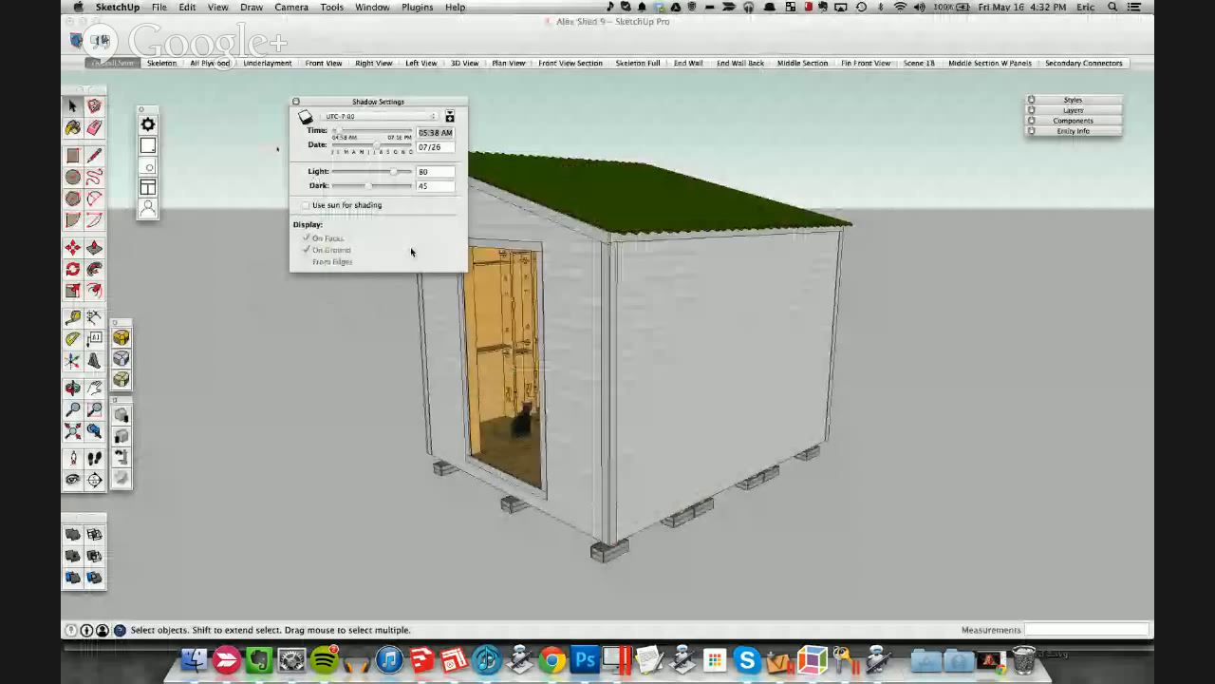
pyautogui.press('pagedown')
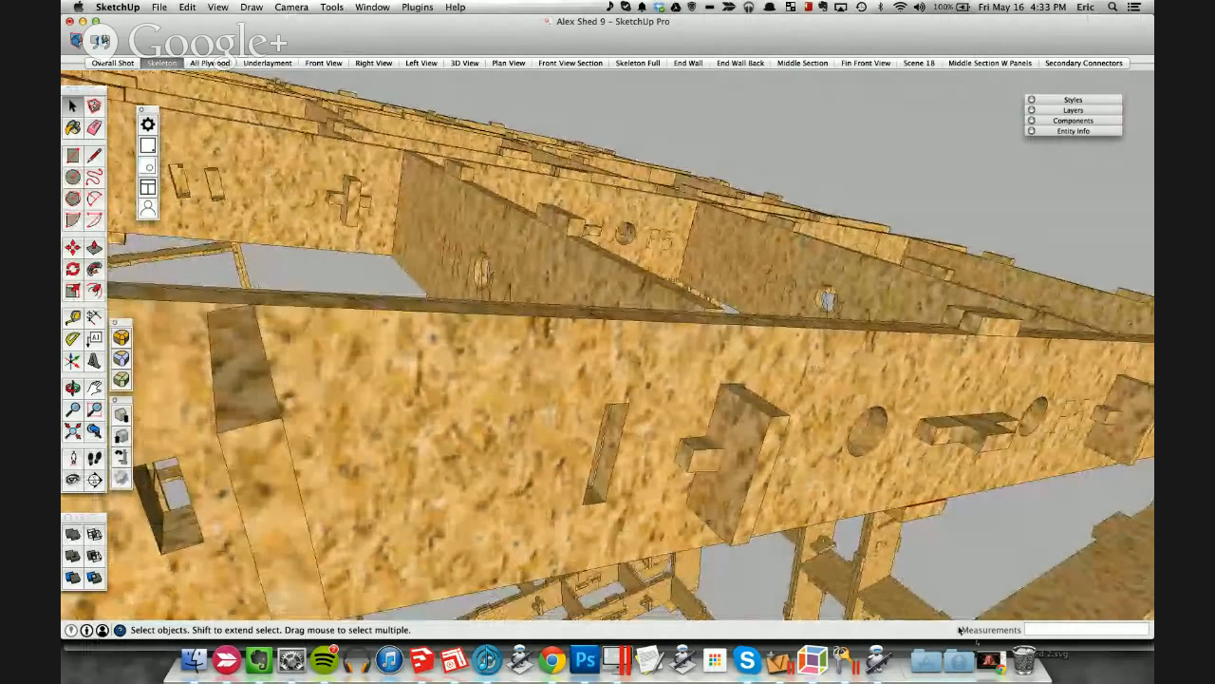
# Step: Start Visualizer for the shed skeleton and shift the model view to update the rendered preview
pyautogui.click(417, 7)
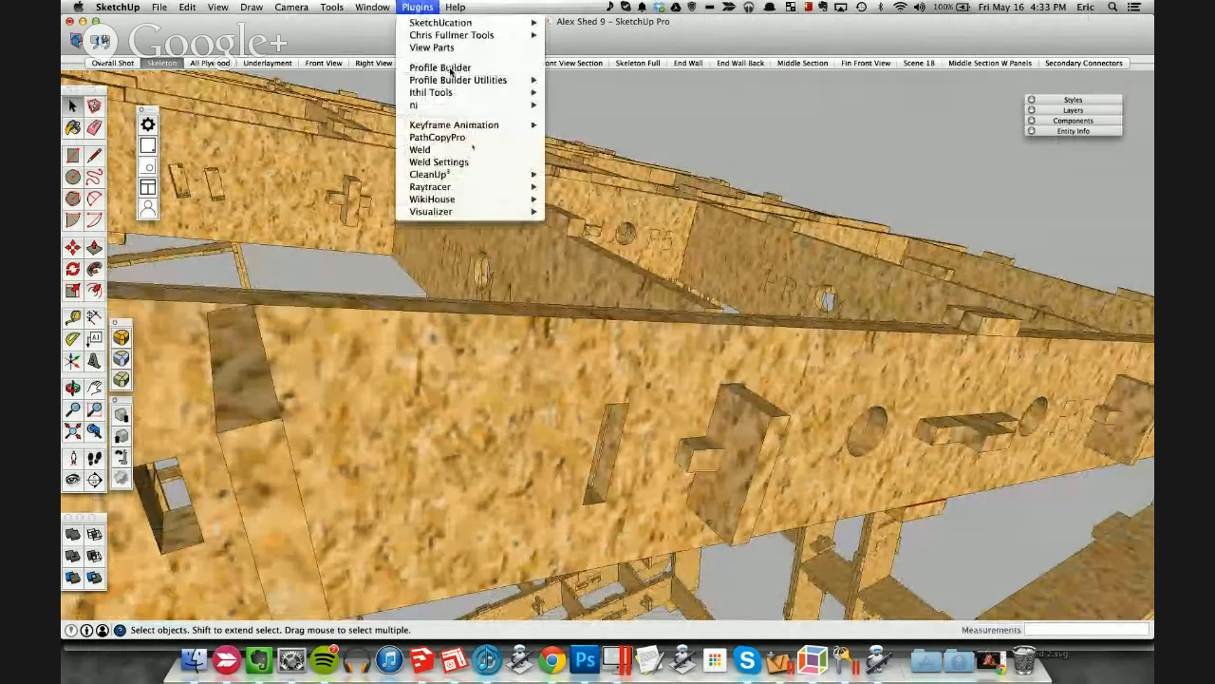
pyautogui.moveTo(471, 211)
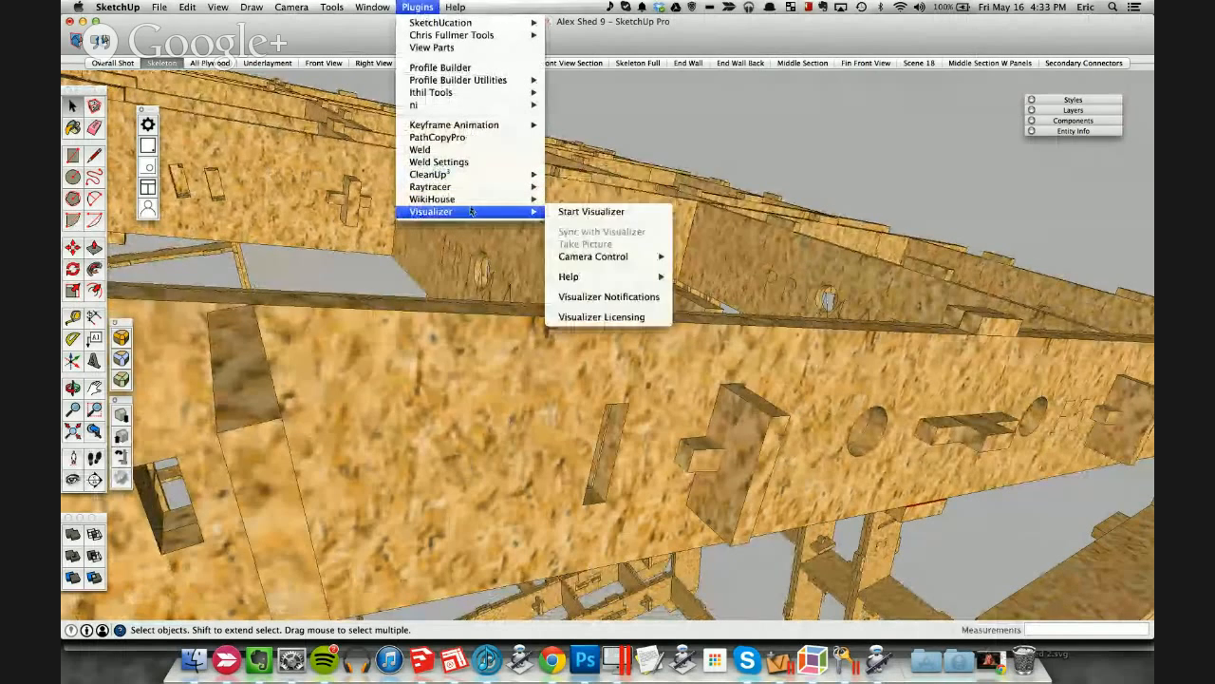
pyautogui.click(581, 211)
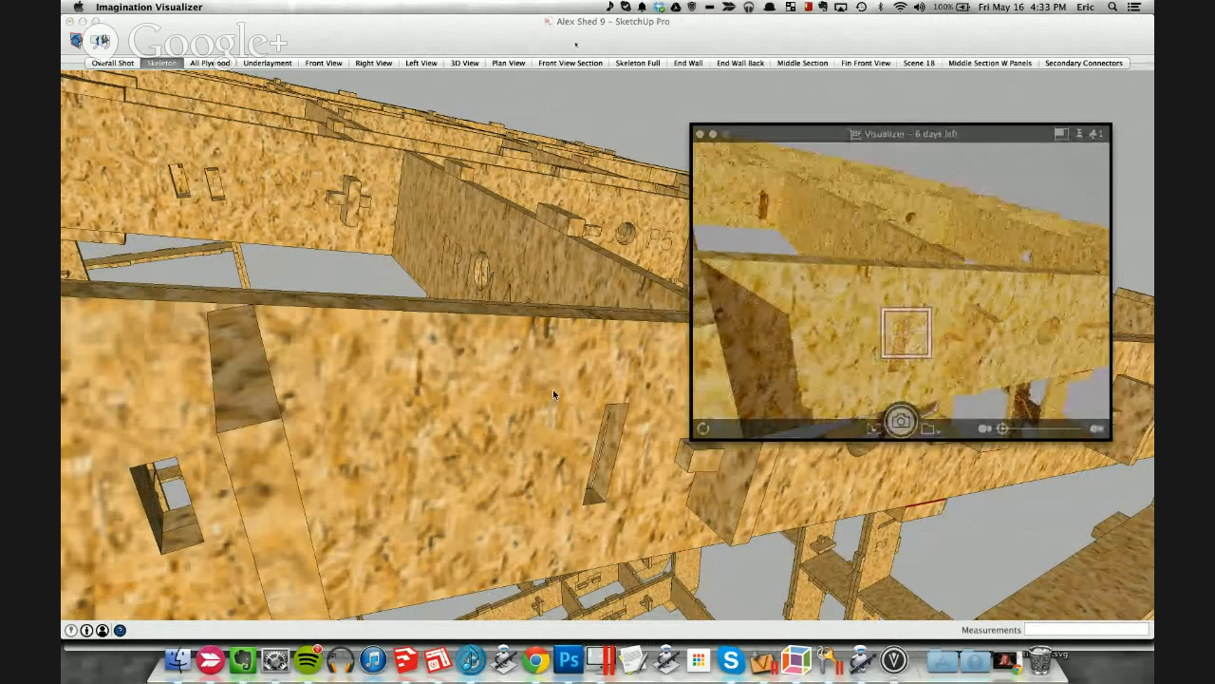
pyautogui.click(553, 394)
pyautogui.scroll(-3, 553, 394)
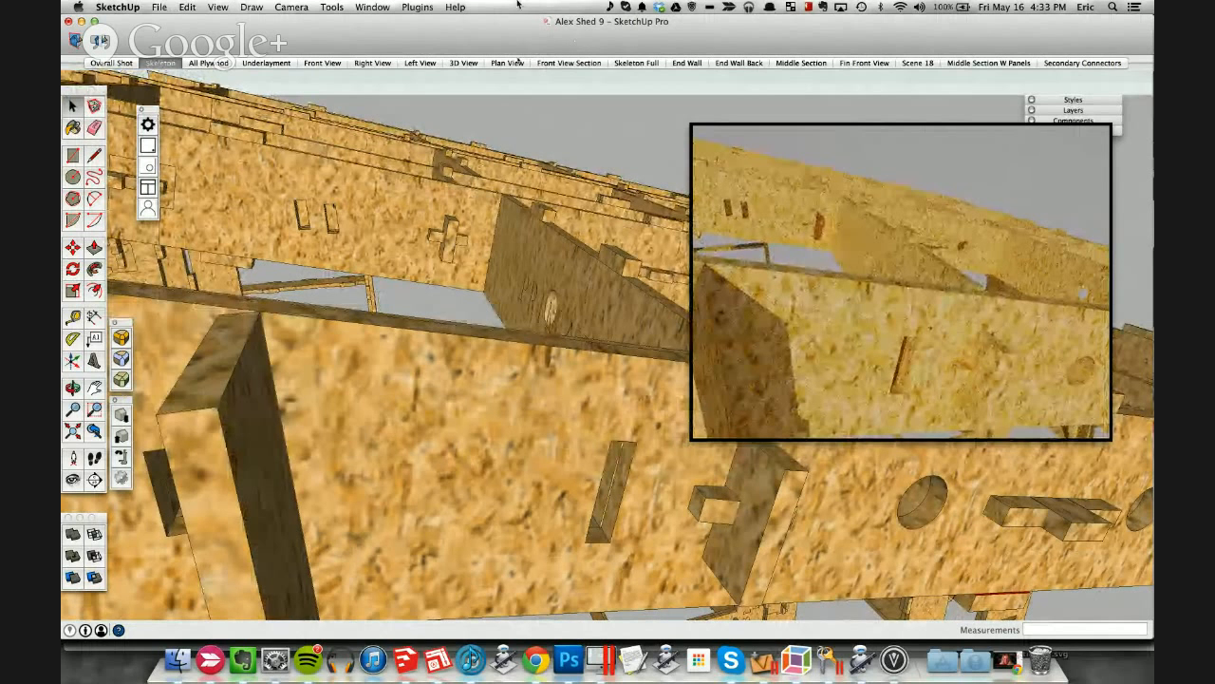
pyautogui.click(418, 6)
pyautogui.click(402, 5)
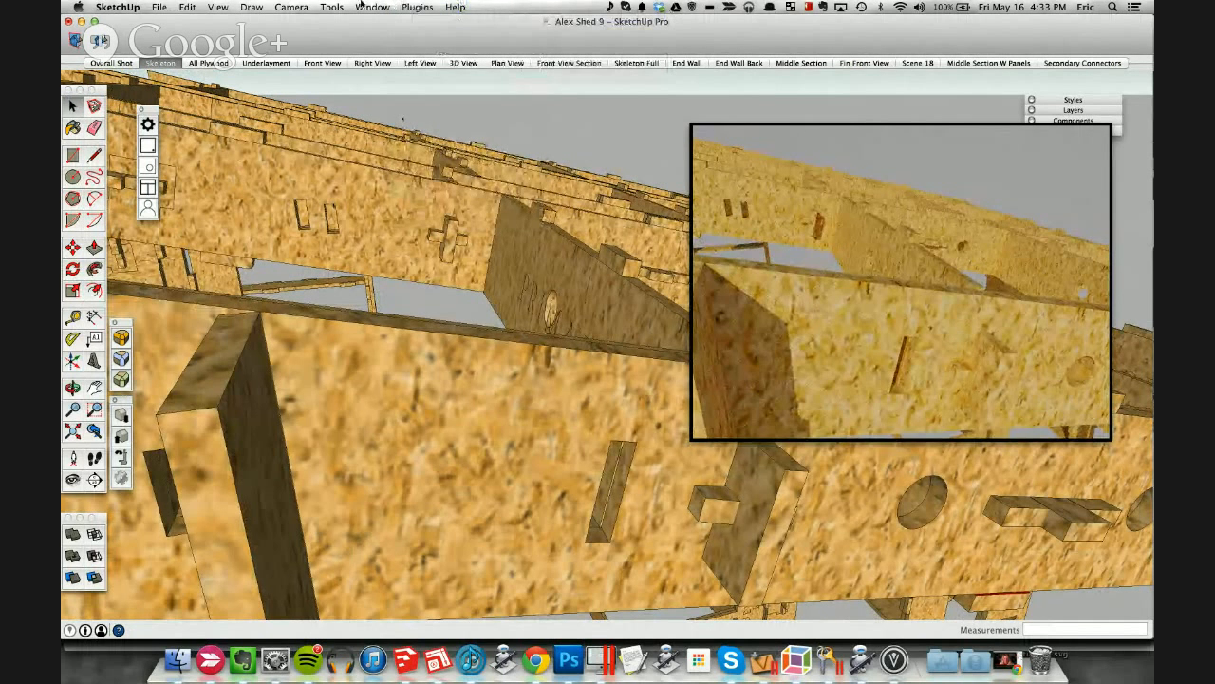
pyautogui.click(362, 7)
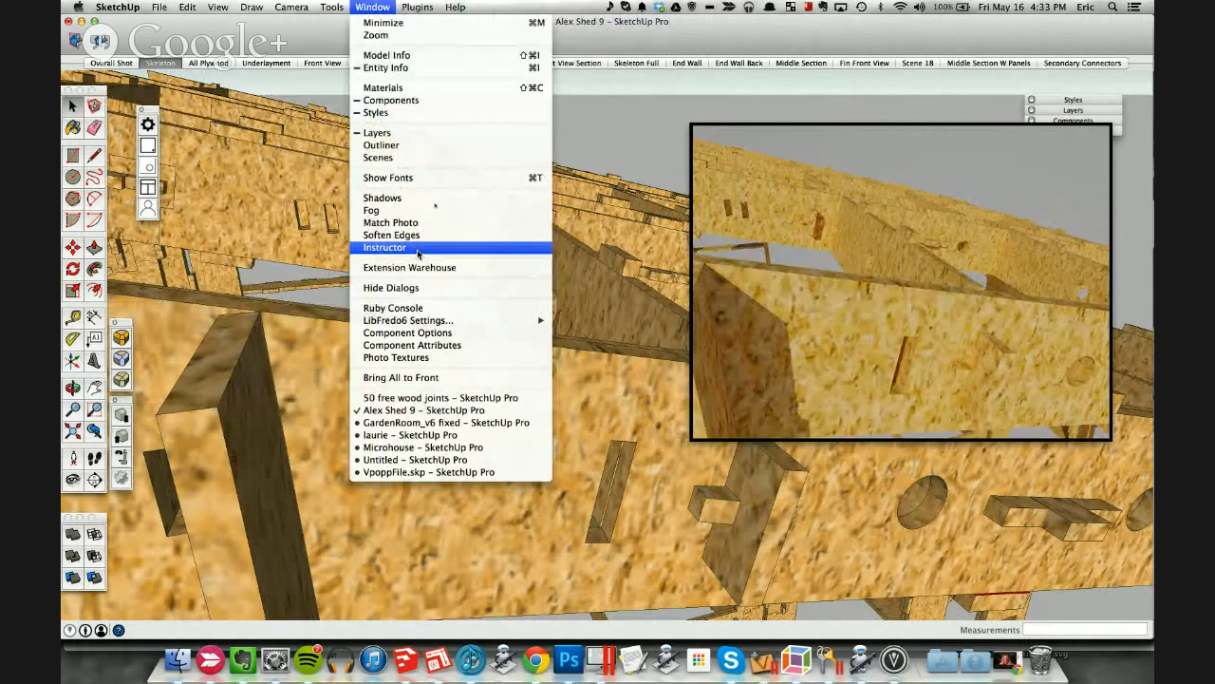
# Step: Set the time in the shed model's Shadow Settings to 07:31 AM and close the settings
pyautogui.click(435, 207)
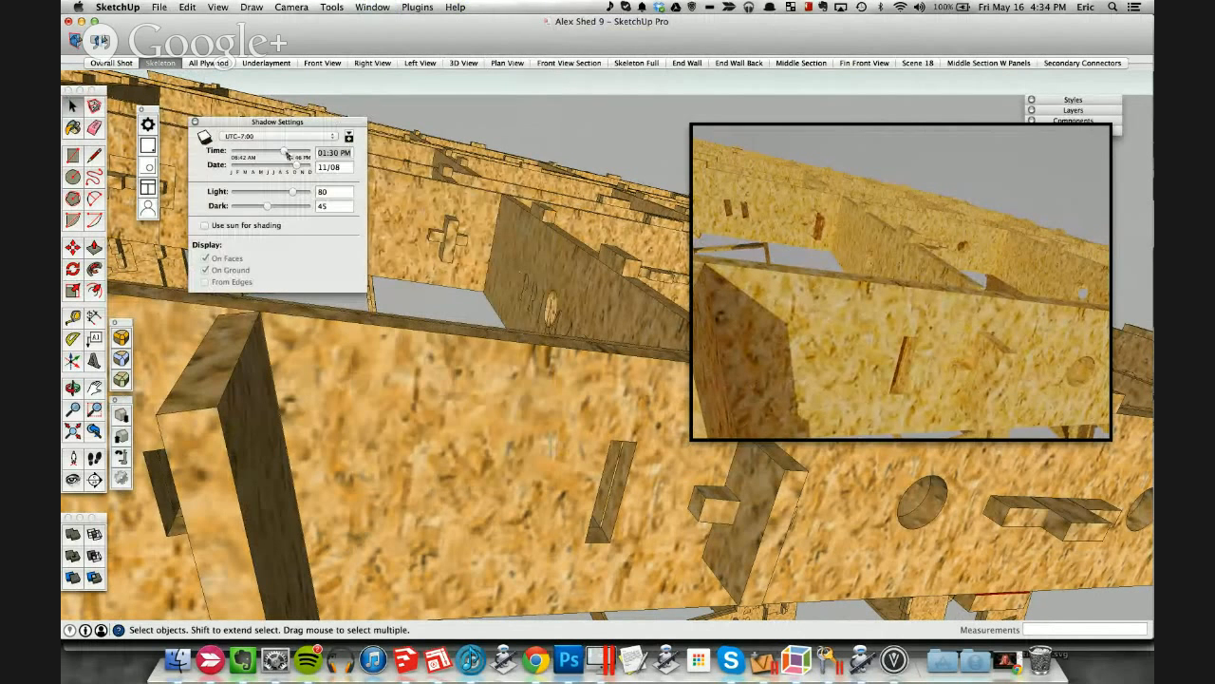
pyautogui.moveTo(284, 153); pyautogui.dragTo(244, 158)
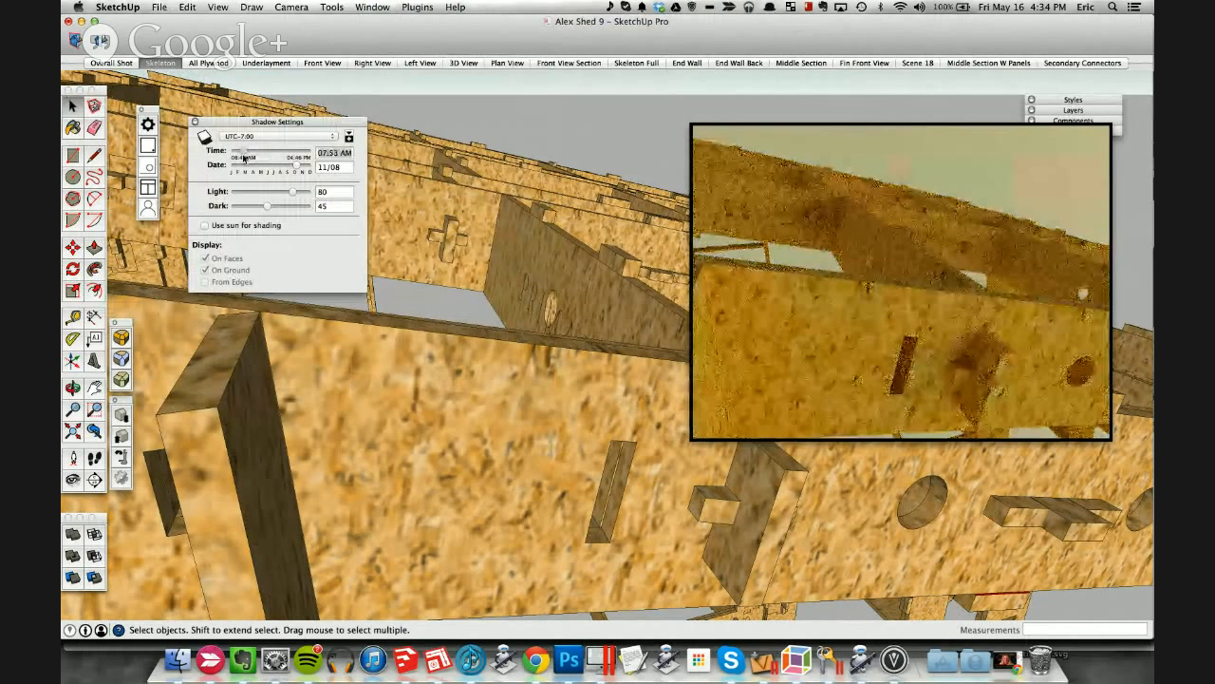
pyautogui.moveTo(244, 158); pyautogui.dragTo(241, 158)
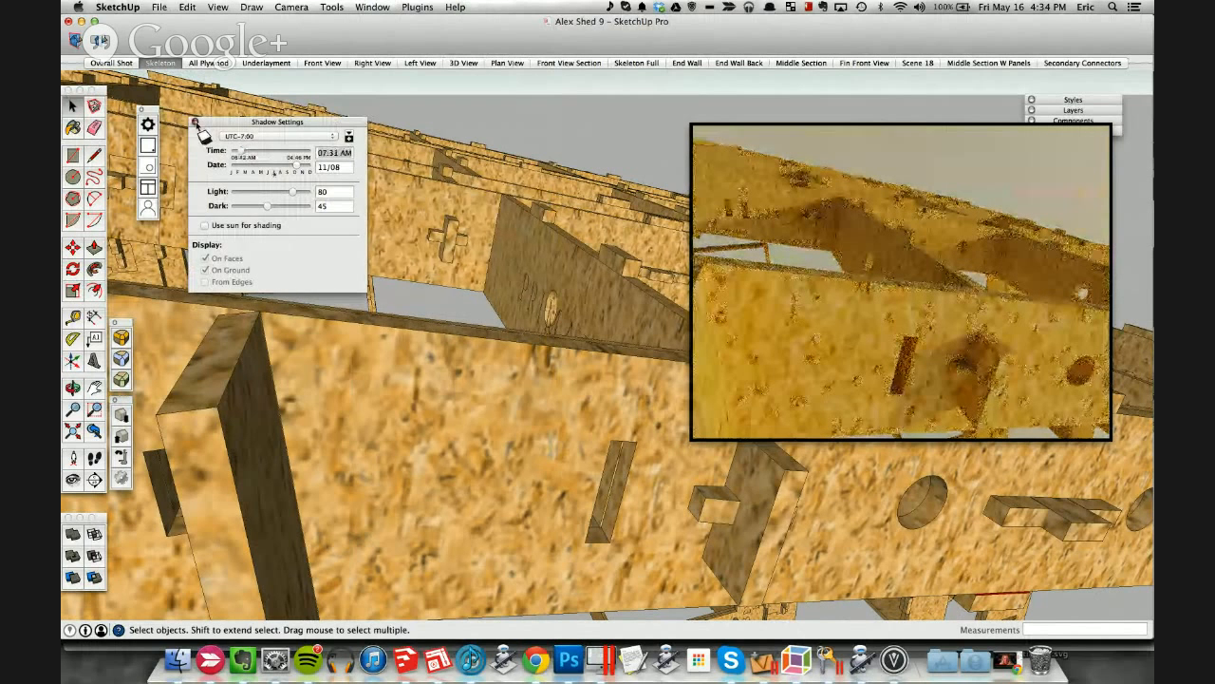
pyautogui.click(194, 123)
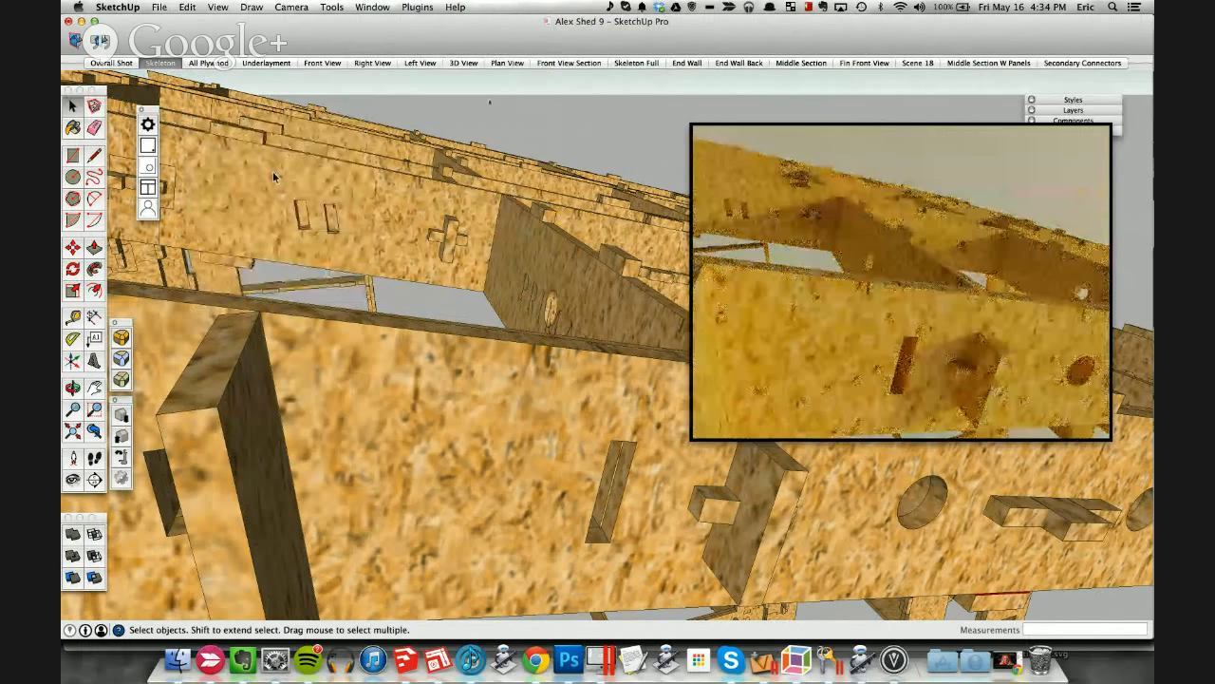
# Step: Reposition the Visualizer preview window over the shed model and take a snapshot of the rendered view
pyautogui.click(783, 132)
pyautogui.moveTo(783, 132); pyautogui.dragTo(733, 149)
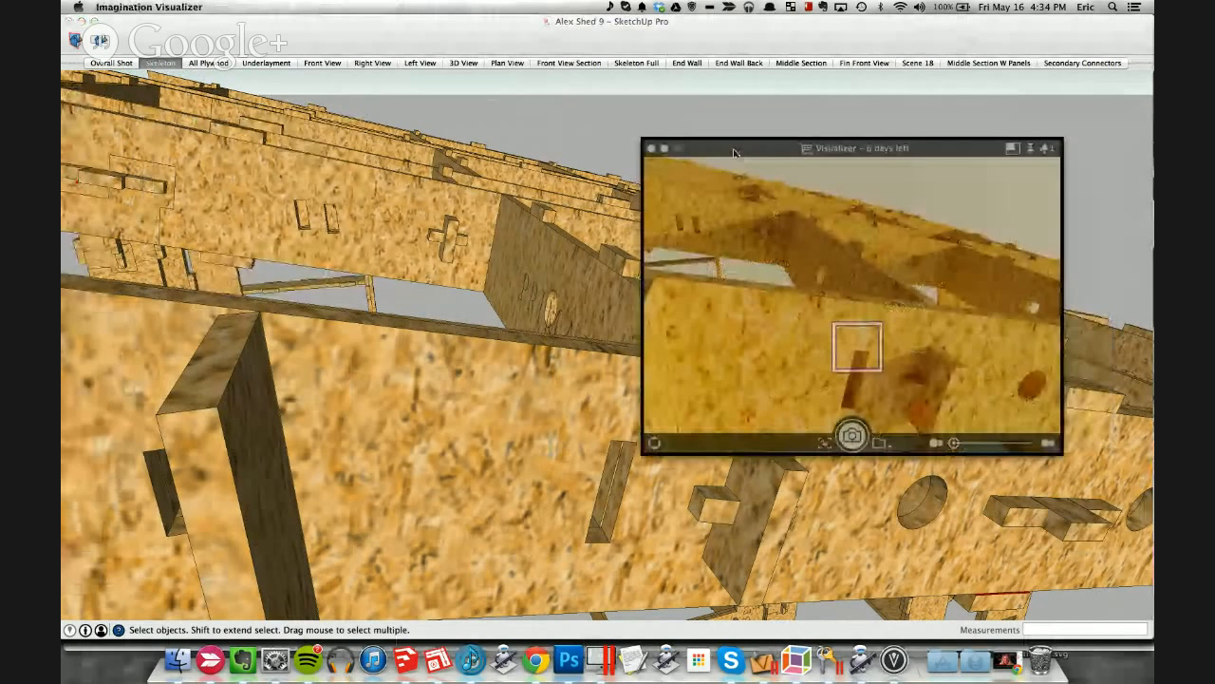
pyautogui.moveTo(734, 152); pyautogui.dragTo(736, 158)
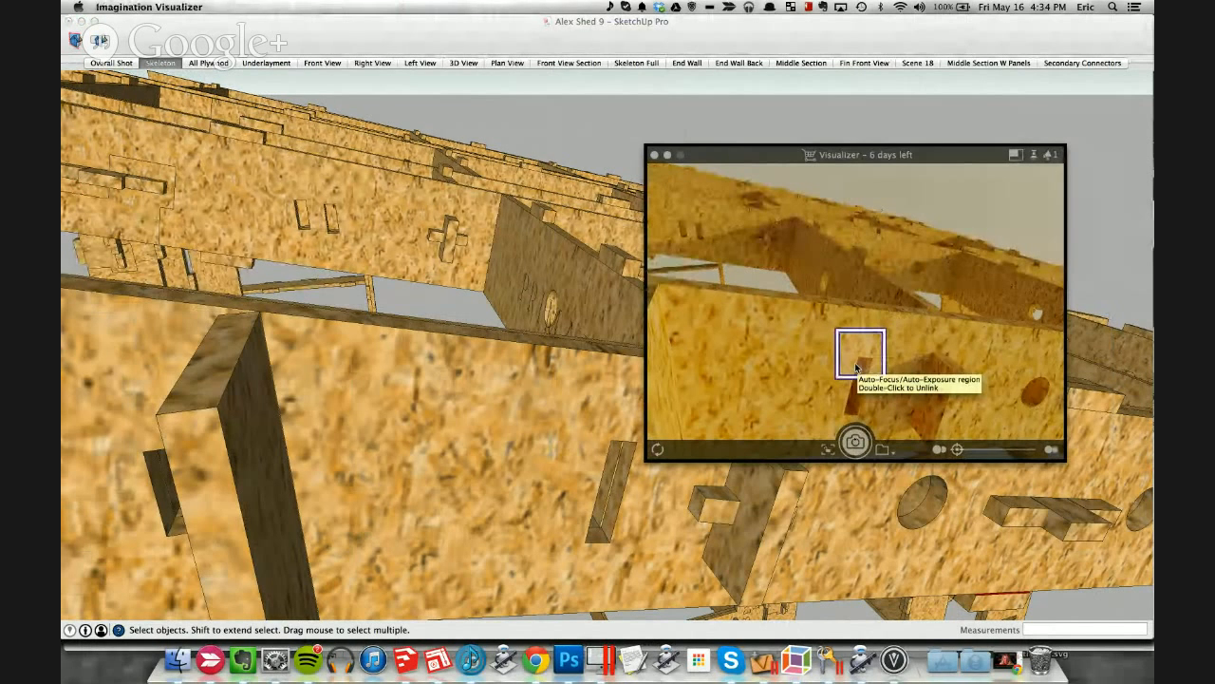
pyautogui.click(854, 442)
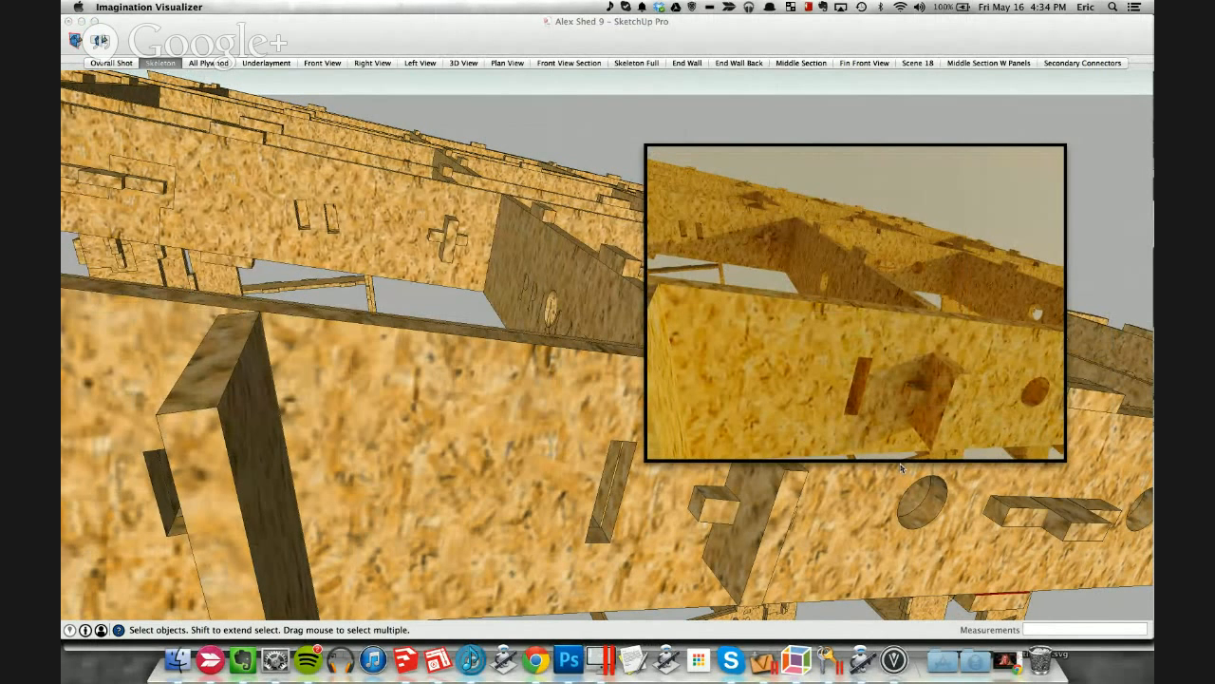
# Step: Add slight depth-of-field blur to the shed render, focusing on the rear beam and finally on the front panel
pyautogui.moveTo(908, 374)
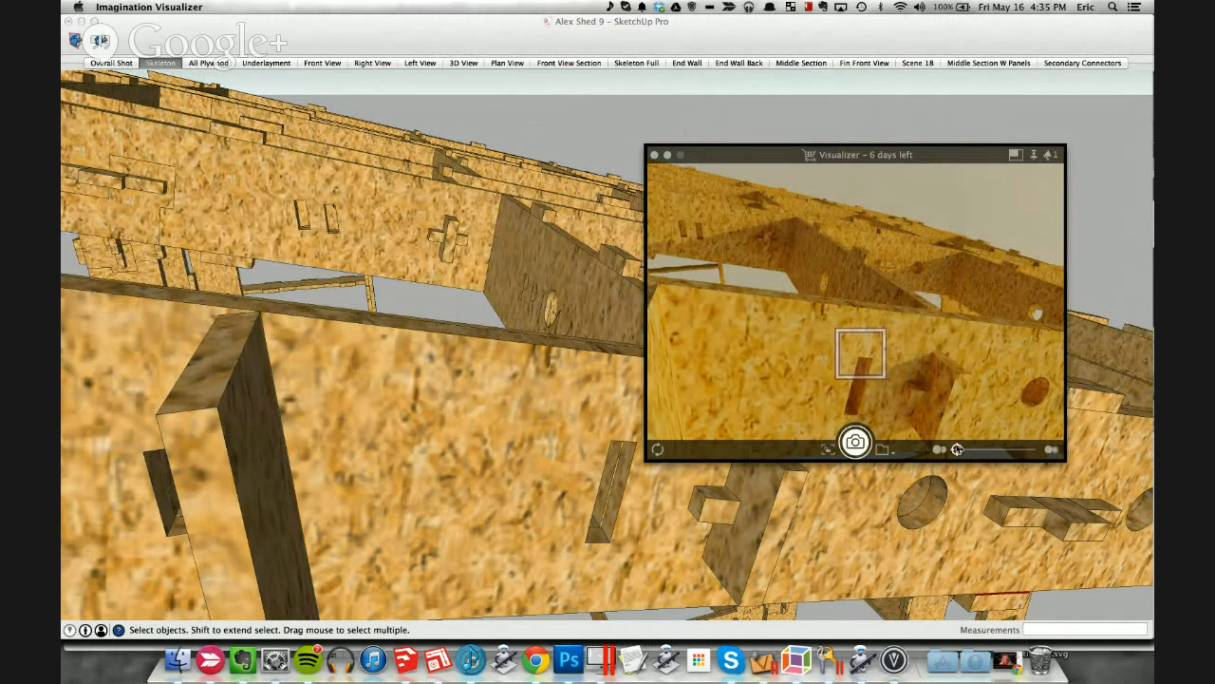
pyautogui.moveTo(957, 449); pyautogui.dragTo(963, 449)
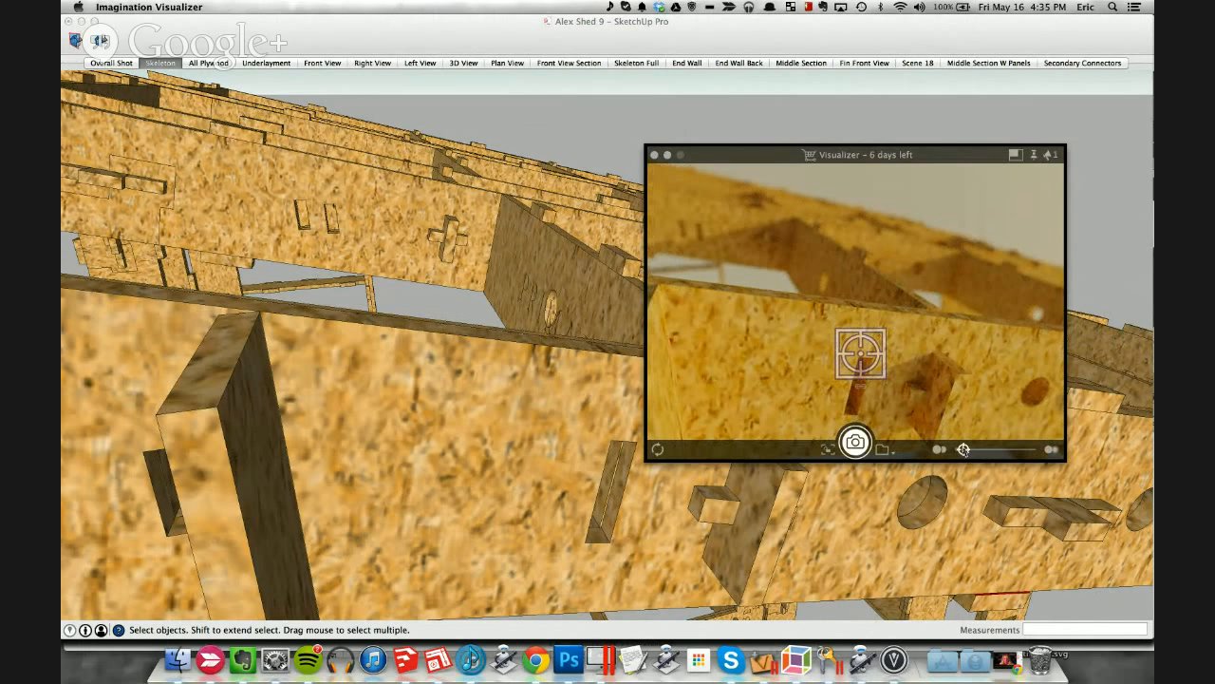
pyautogui.moveTo(857, 354)
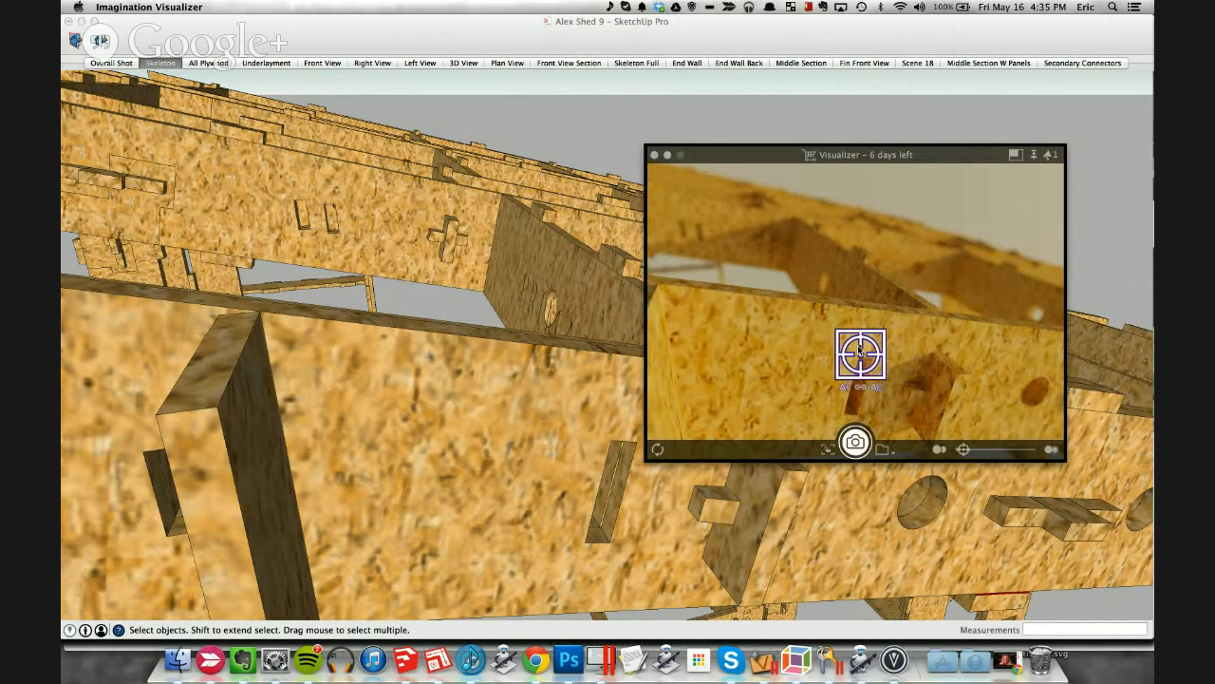
pyautogui.moveTo(858, 348); pyautogui.dragTo(799, 230)
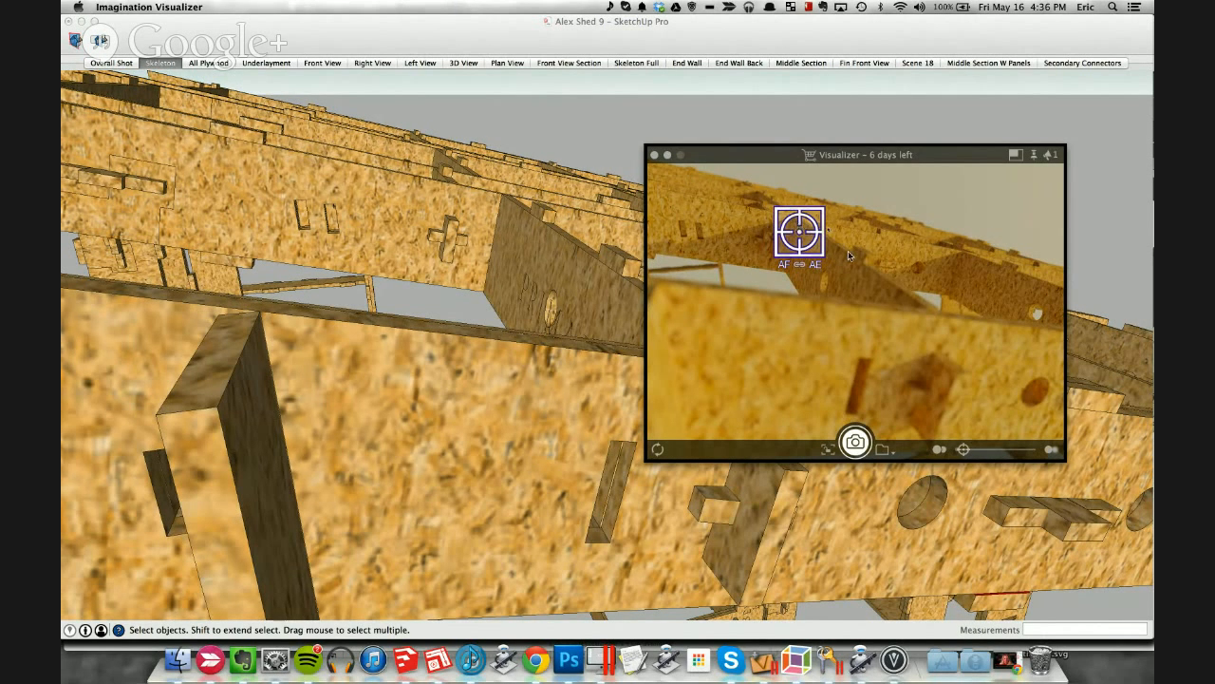
pyautogui.click(830, 337)
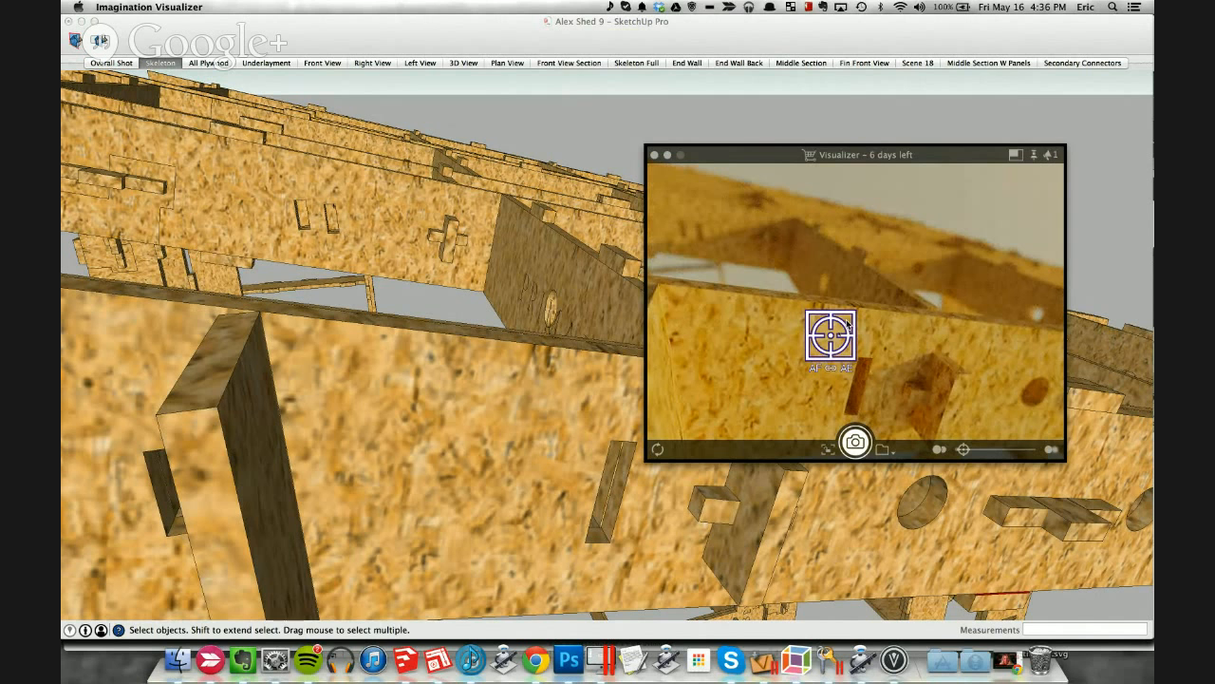
pyautogui.moveTo(848, 323); pyautogui.dragTo(834, 348)
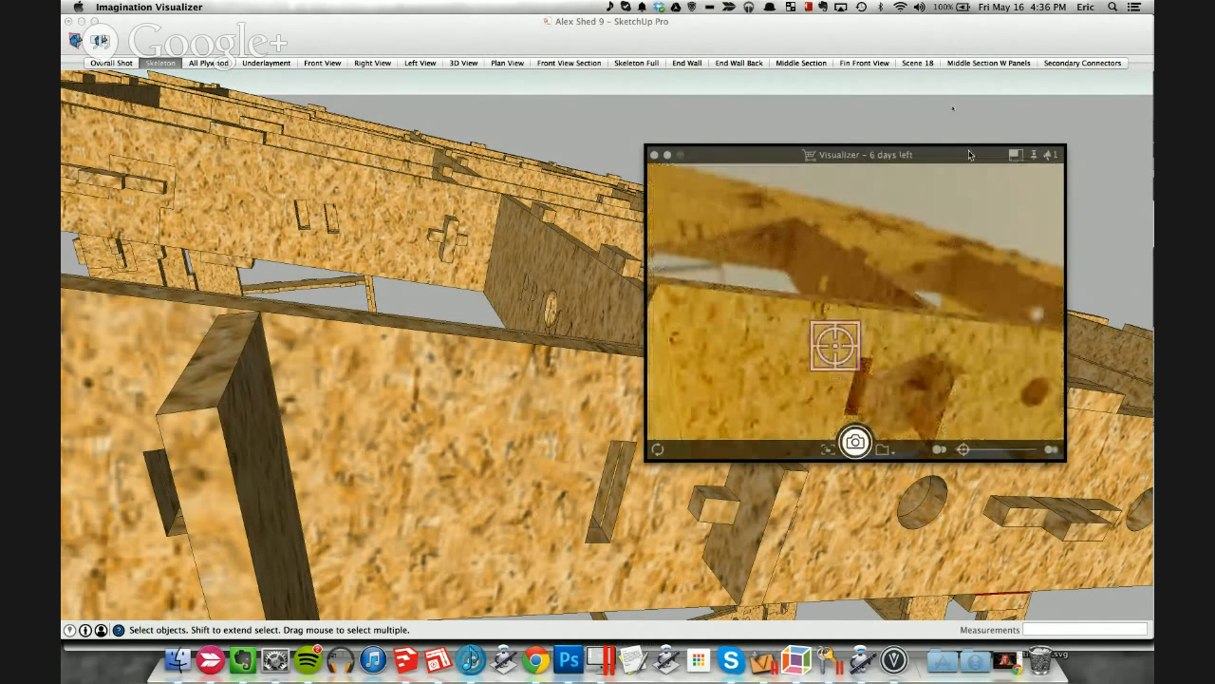
pyautogui.moveTo(969, 154); pyautogui.dragTo(960, 110)
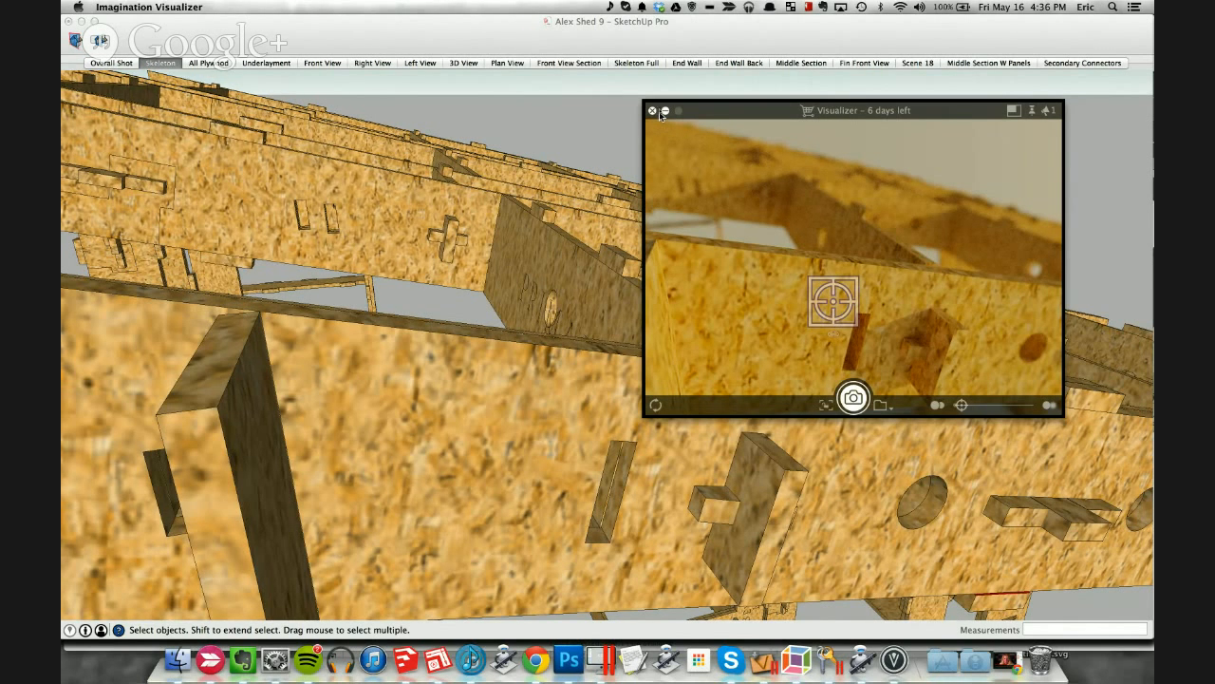
# Step: Switch to the open kitchen model and sync Visualizer with it
pyautogui.hotkey('ctrl', 'Down')
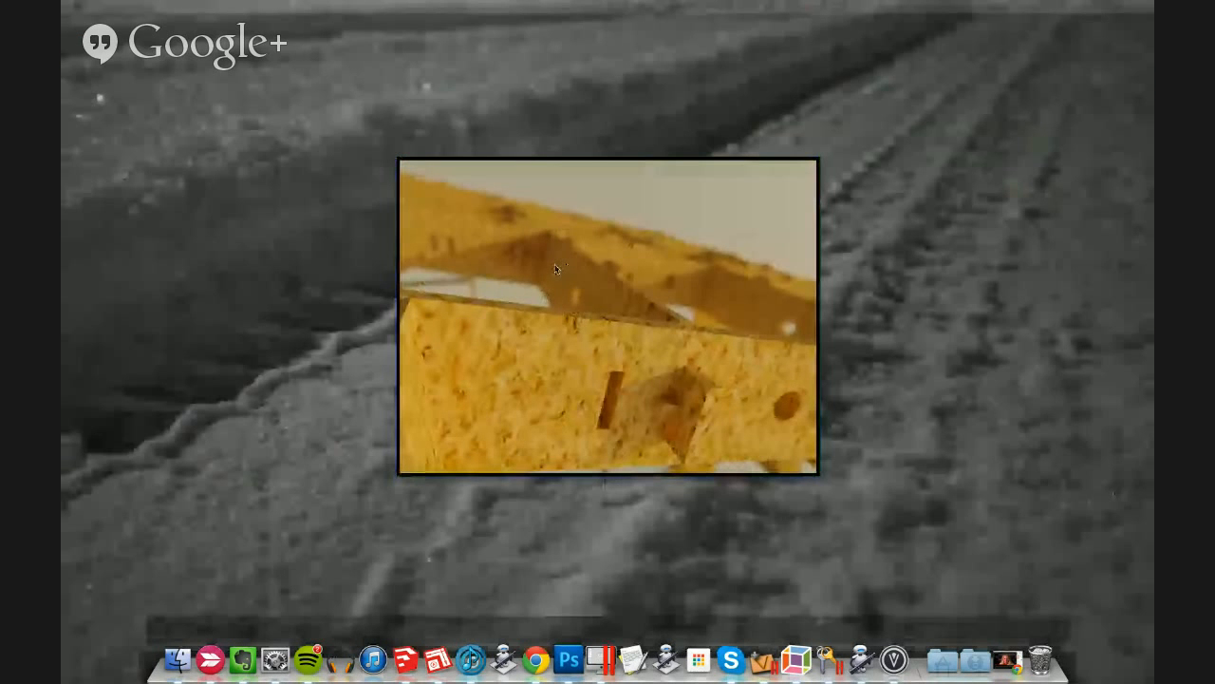
pyautogui.click(555, 264)
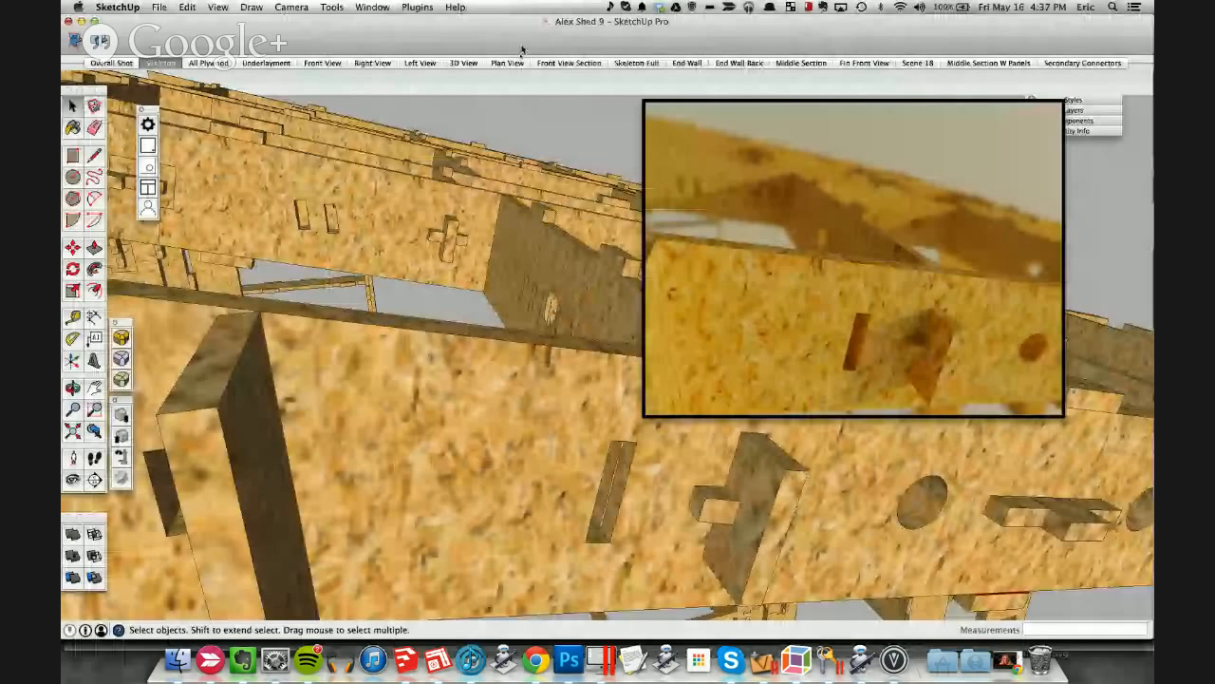
pyautogui.press('super+grave')
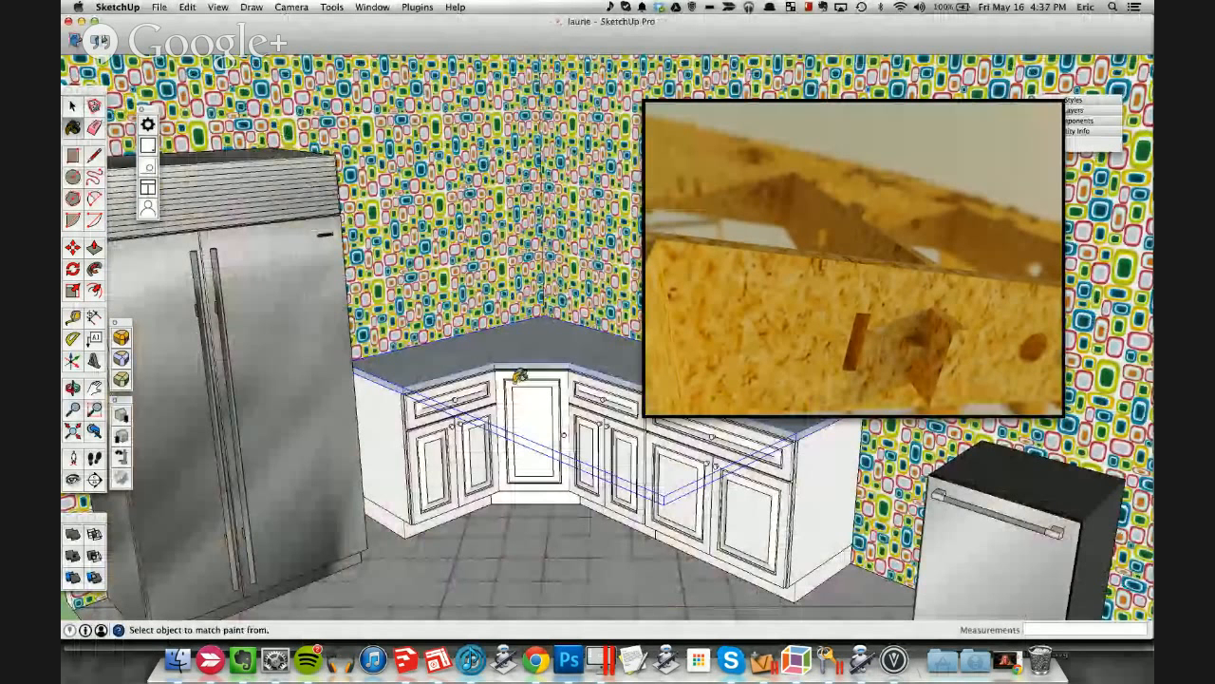
pyautogui.click(660, 406)
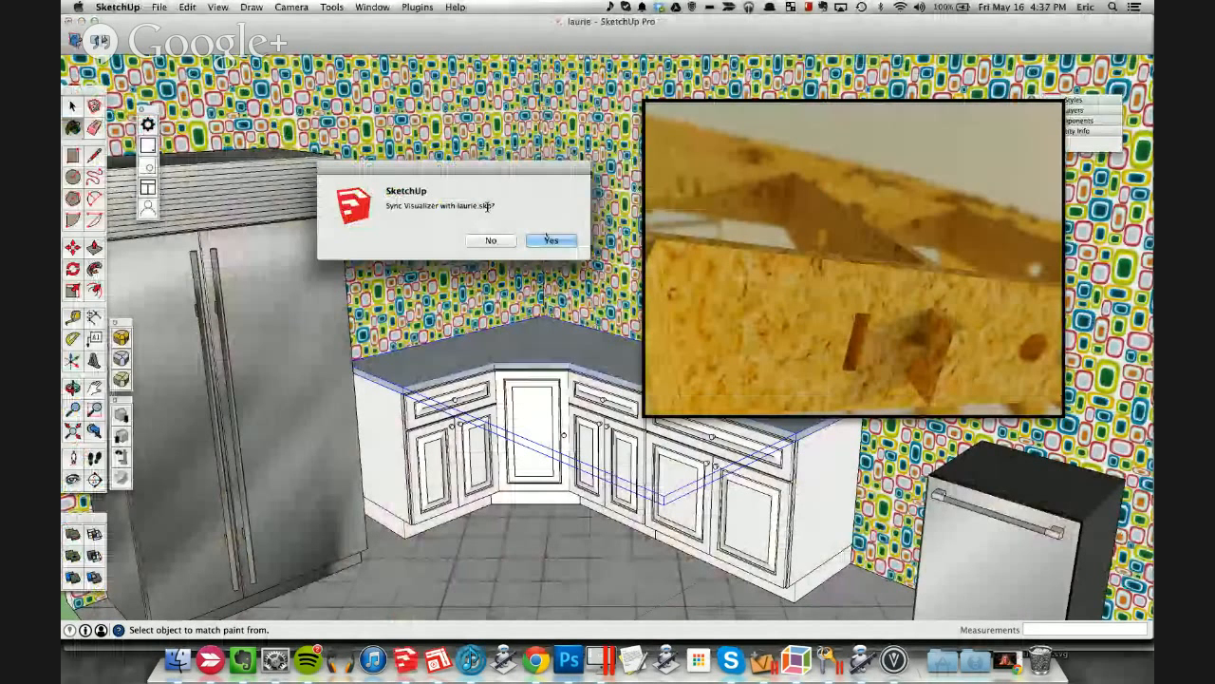
pyautogui.click(548, 239)
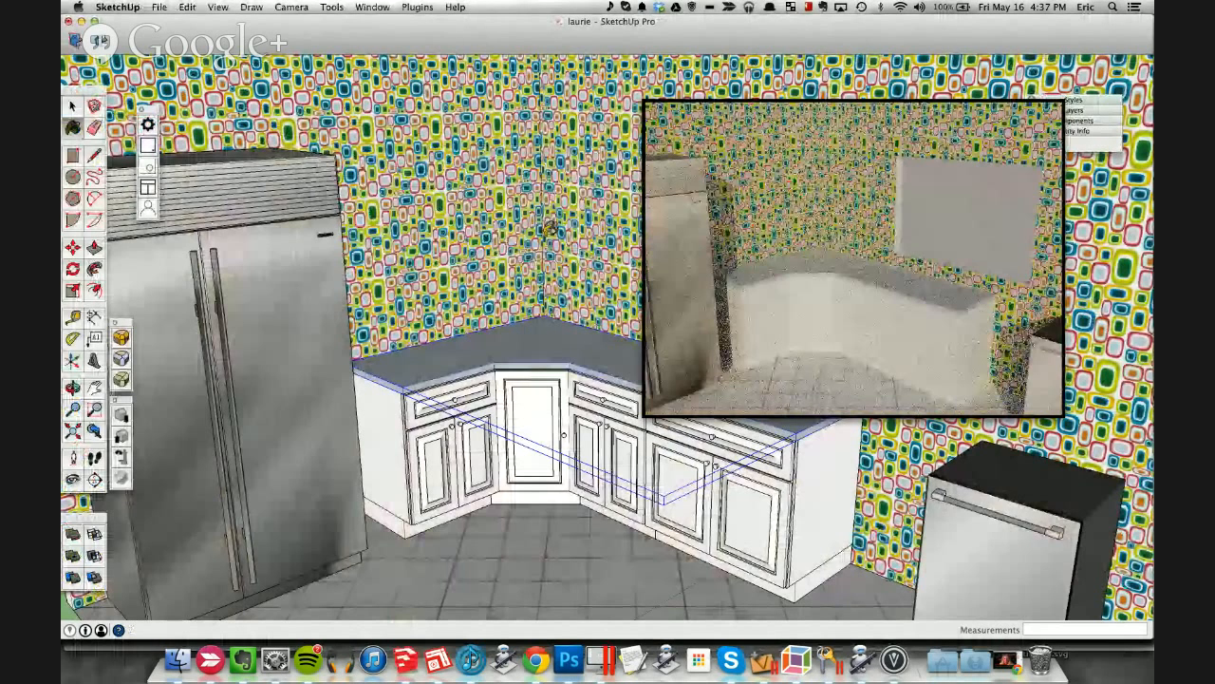
# Step: Render a close view of the kitchen countertop with depth-of-field blur, focused on the countertop's near front edge
pyautogui.press('super')
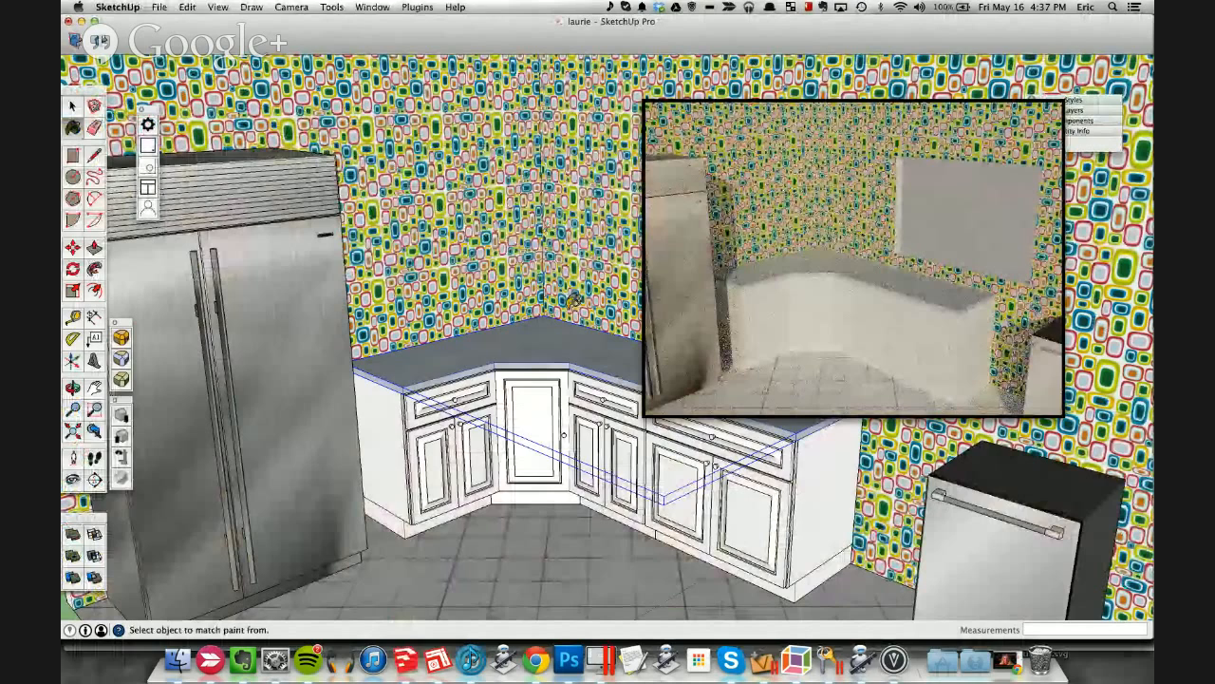
pyautogui.scroll(5, 574, 300)
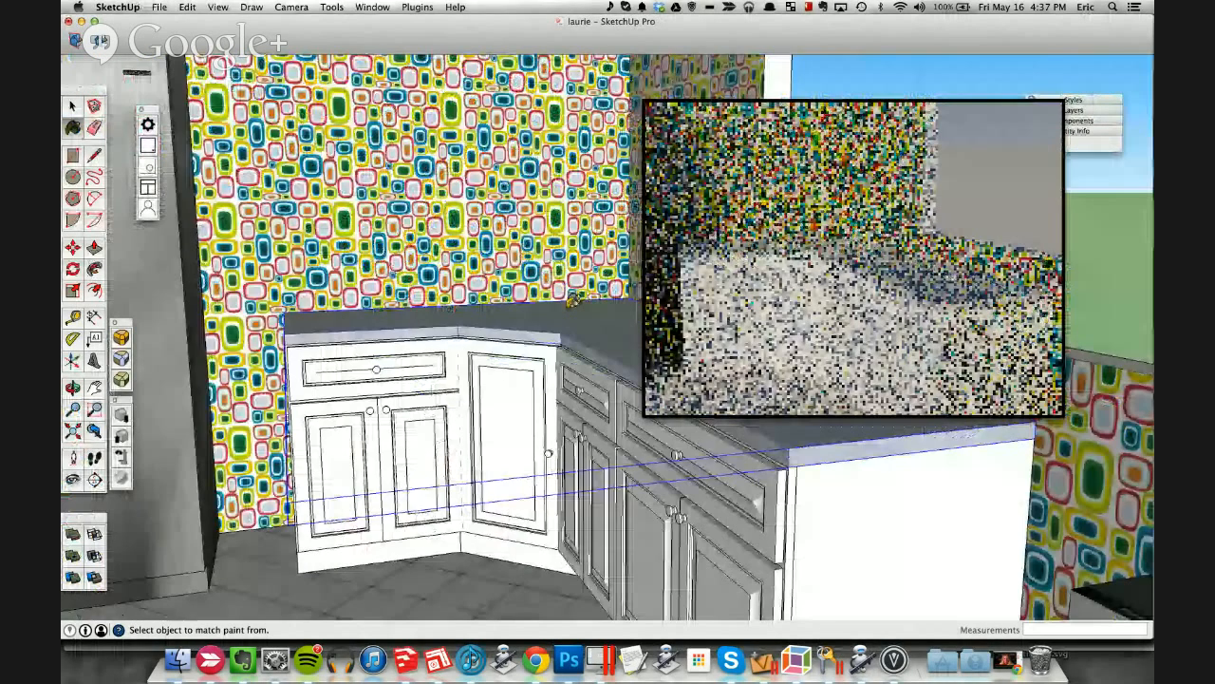
pyautogui.scroll(4, 573, 300)
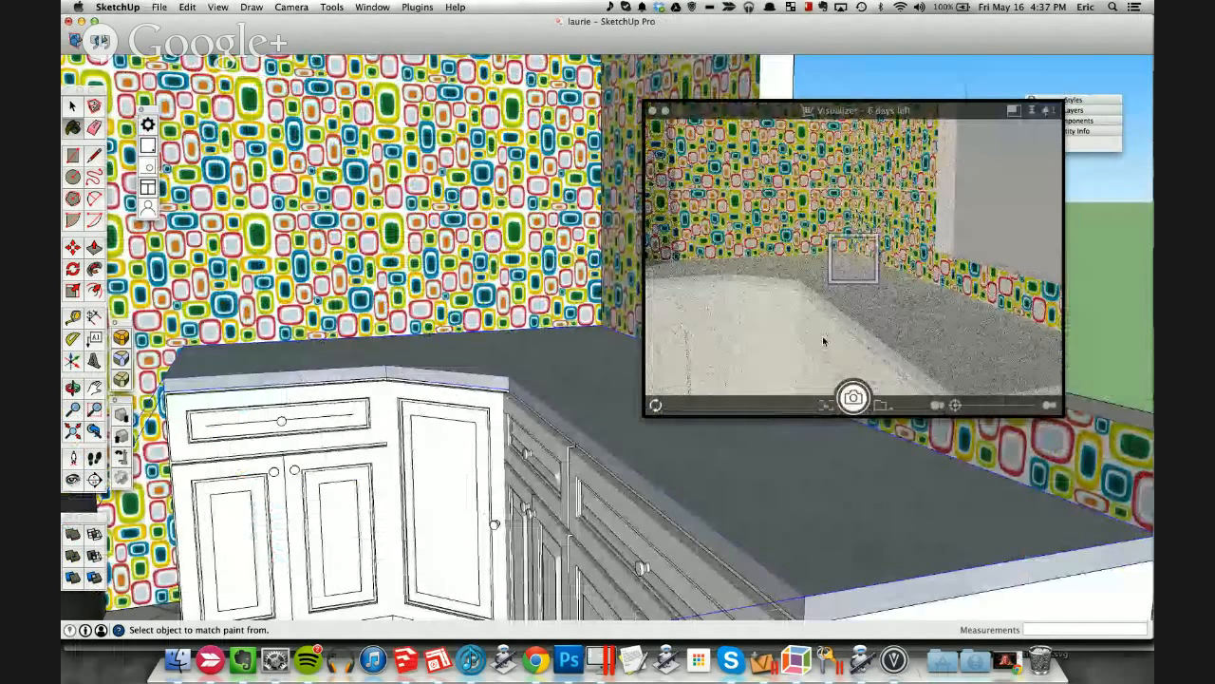
pyautogui.click(871, 311)
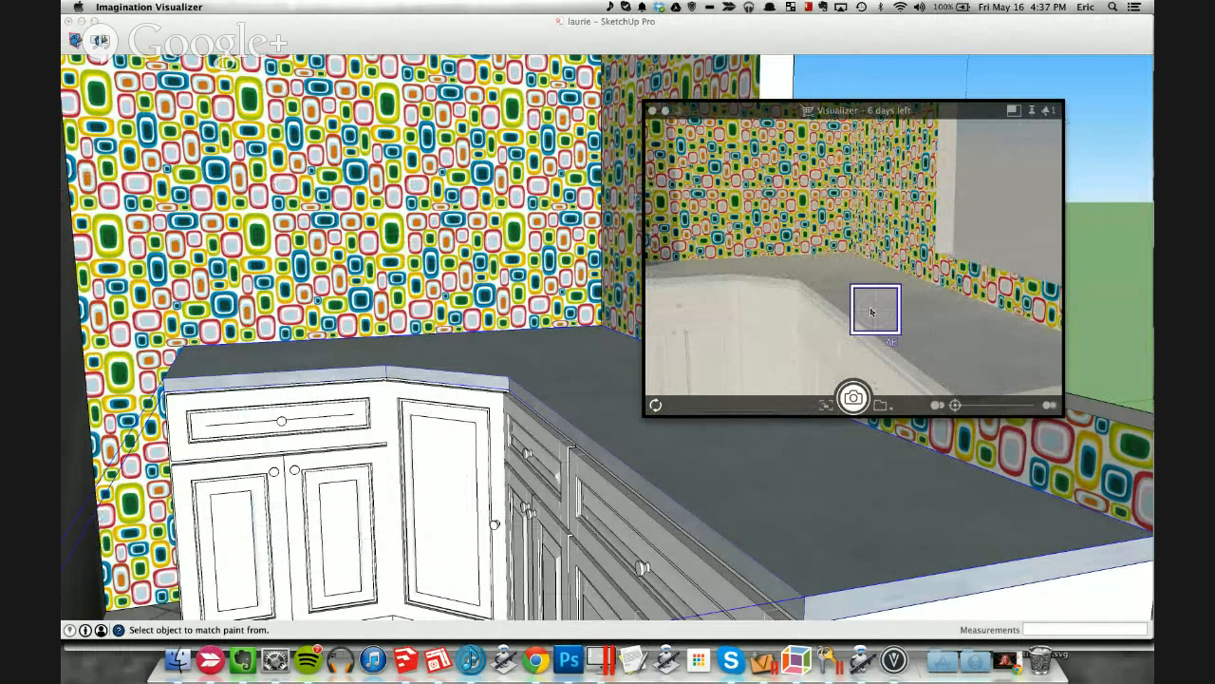
pyautogui.click(967, 405)
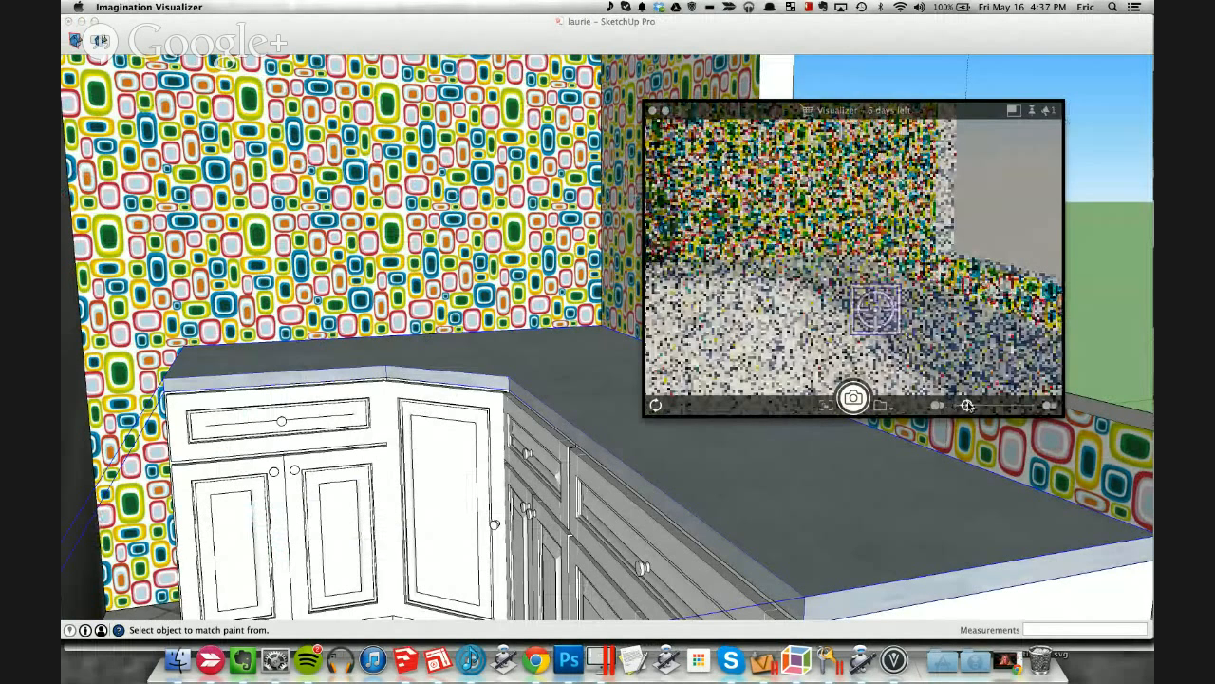
pyautogui.click(912, 358)
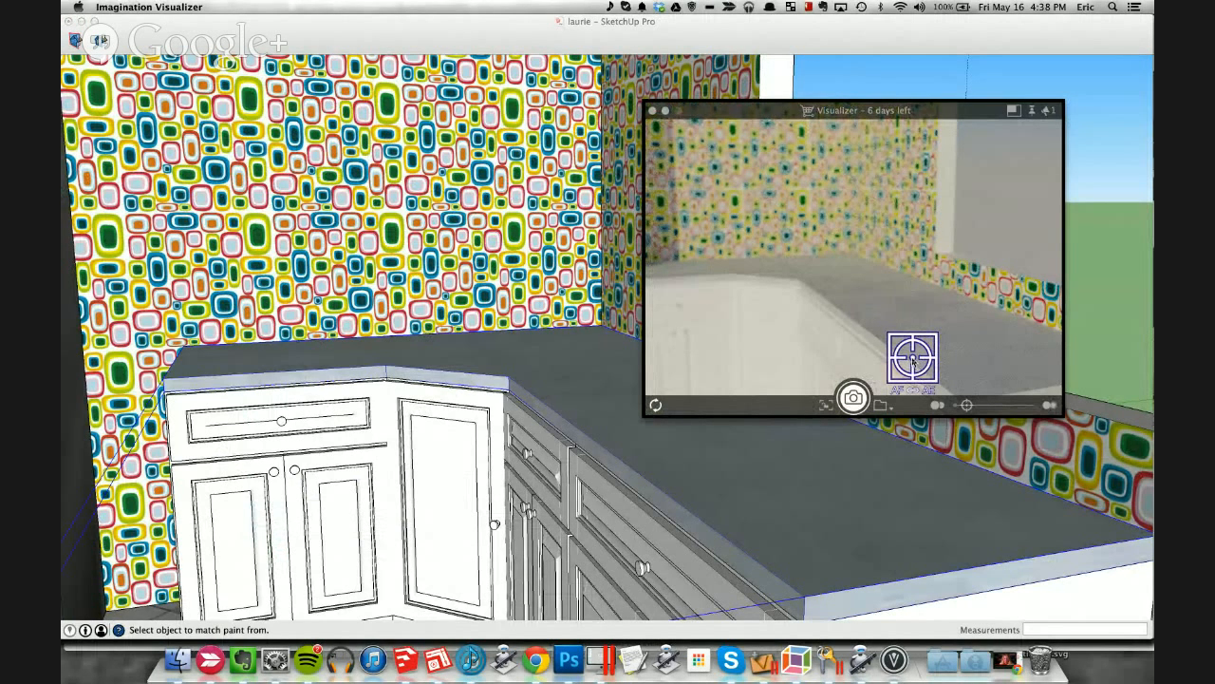
# Step: Render a closer view of the corner cabinets, focus on the countertop's front edge, and reduce the depth-of-field blur
pyautogui.click(706, 41)
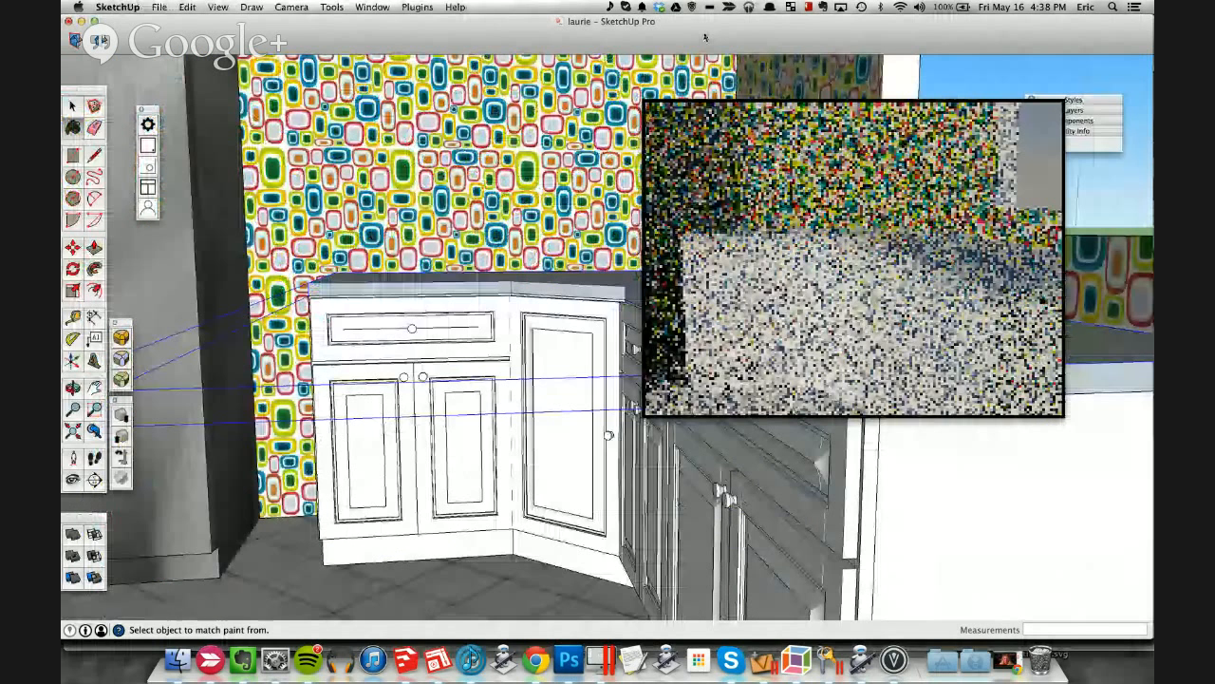
pyautogui.scroll(3, 705, 37)
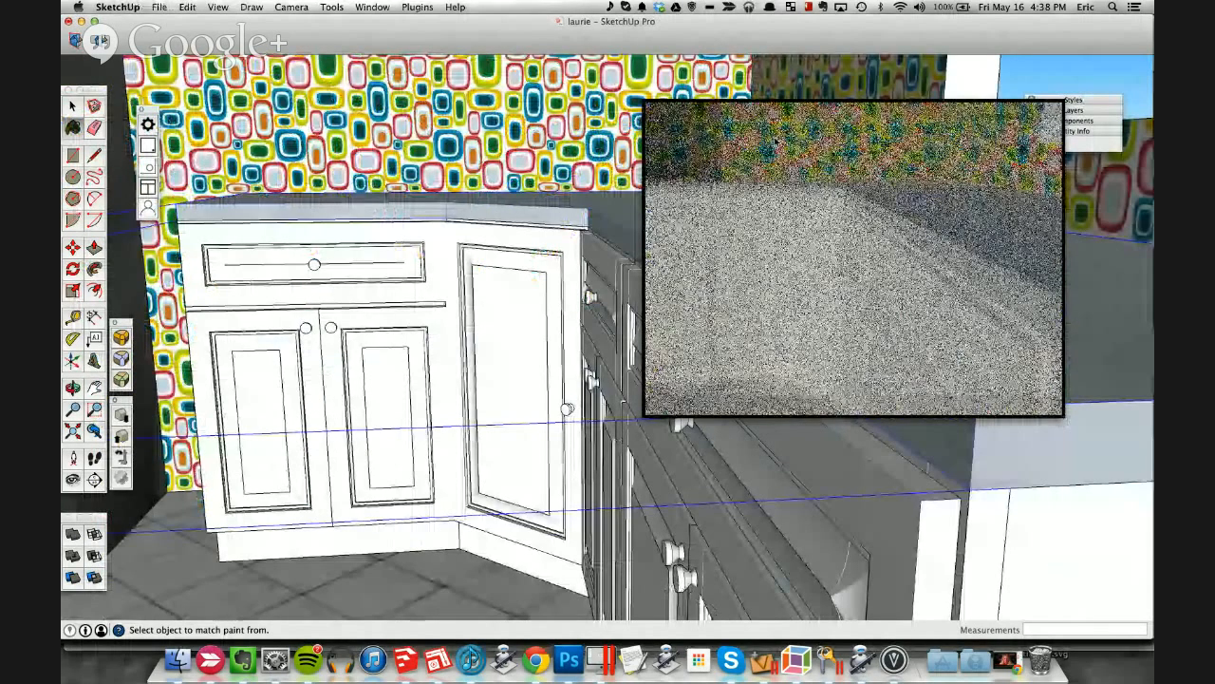
pyautogui.click(955, 270)
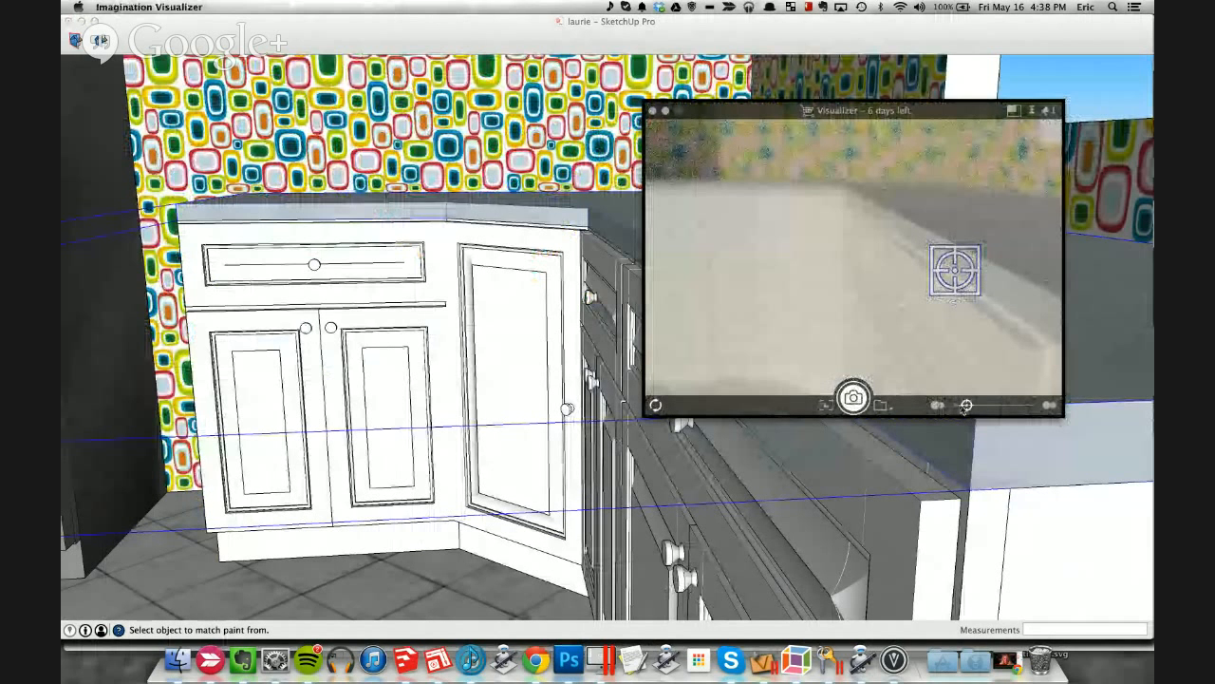
pyautogui.moveTo(966, 407); pyautogui.dragTo(962, 409)
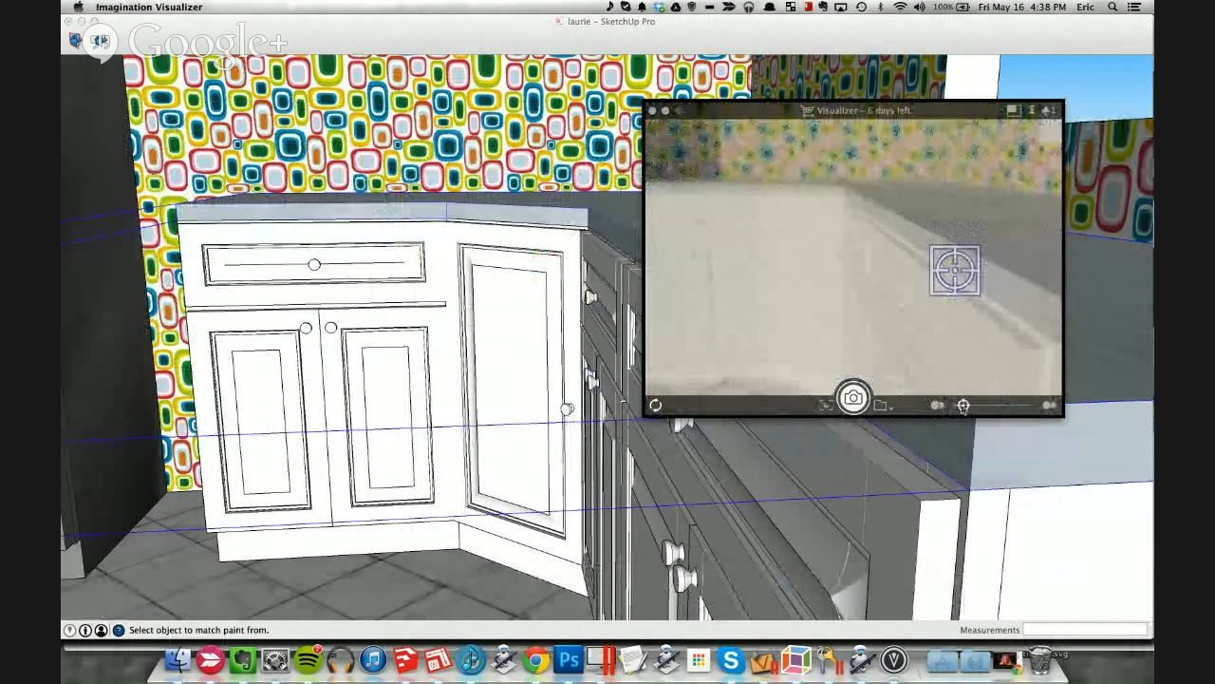
pyautogui.moveTo(962, 408); pyautogui.dragTo(961, 408)
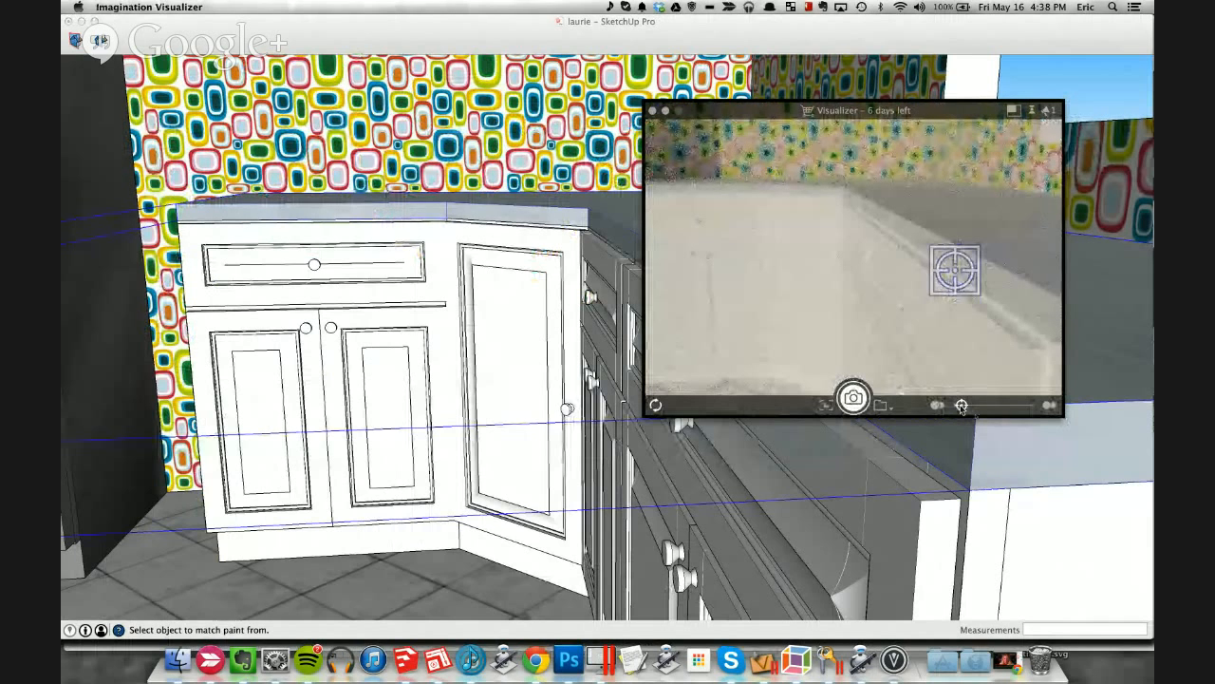
pyautogui.moveTo(962, 406); pyautogui.dragTo(960, 407)
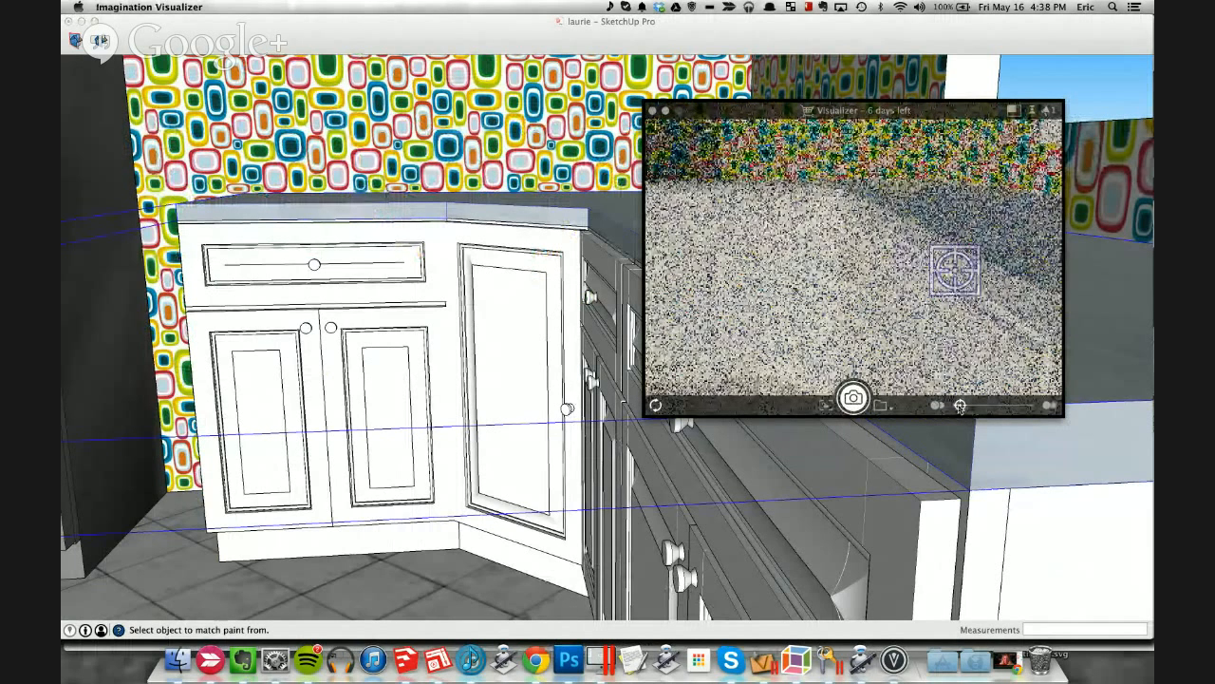
# Step: Minimize the Visualizer preview and return to SketchUp with the whole run of base cabinets in view
pyautogui.moveTo(862, 109); pyautogui.dragTo(524, 127)
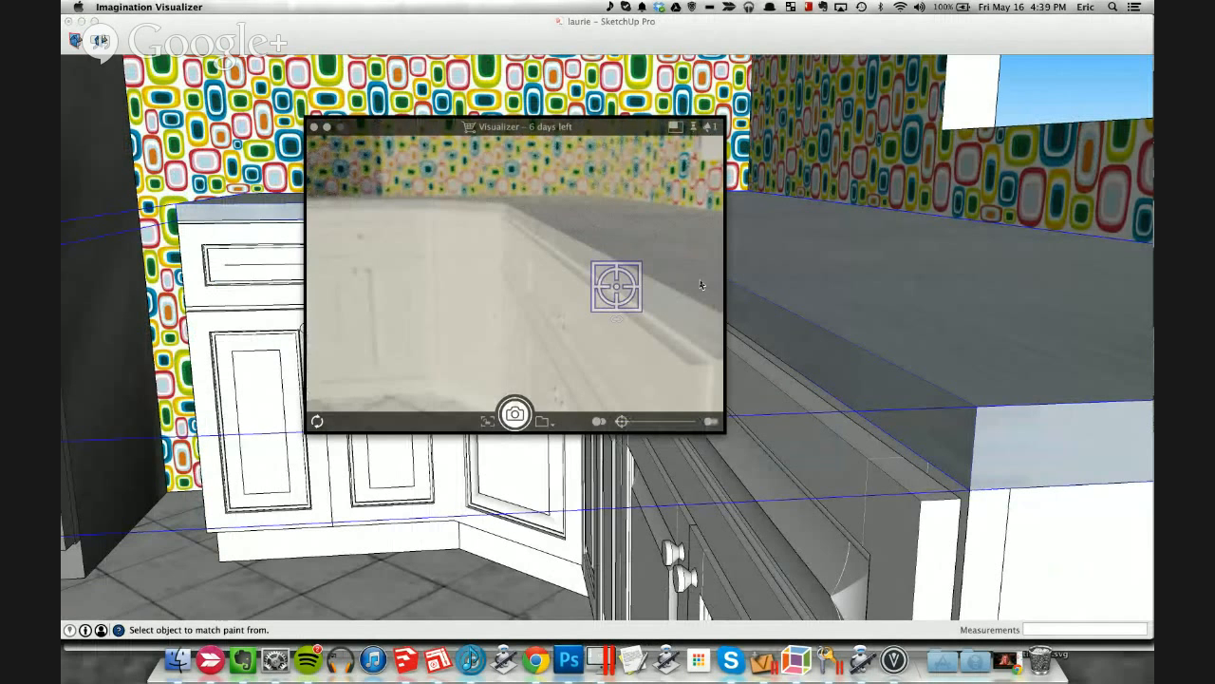
pyautogui.moveTo(417, 119); pyautogui.dragTo(745, 187)
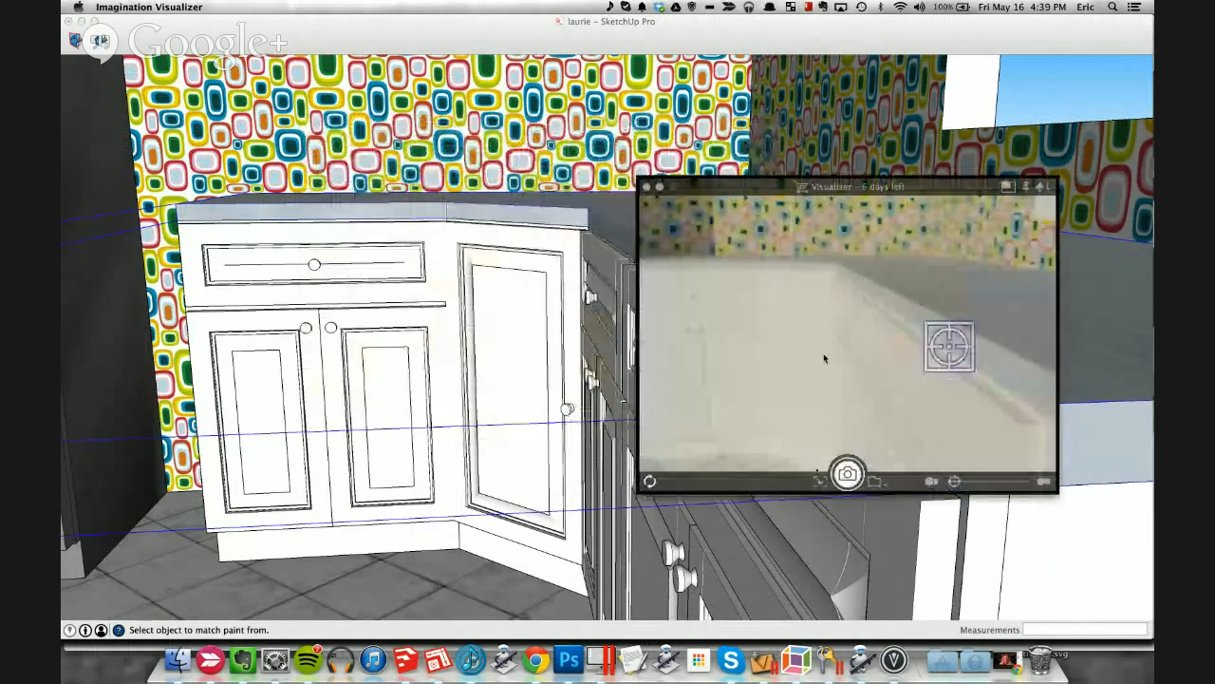
pyautogui.click(666, 188)
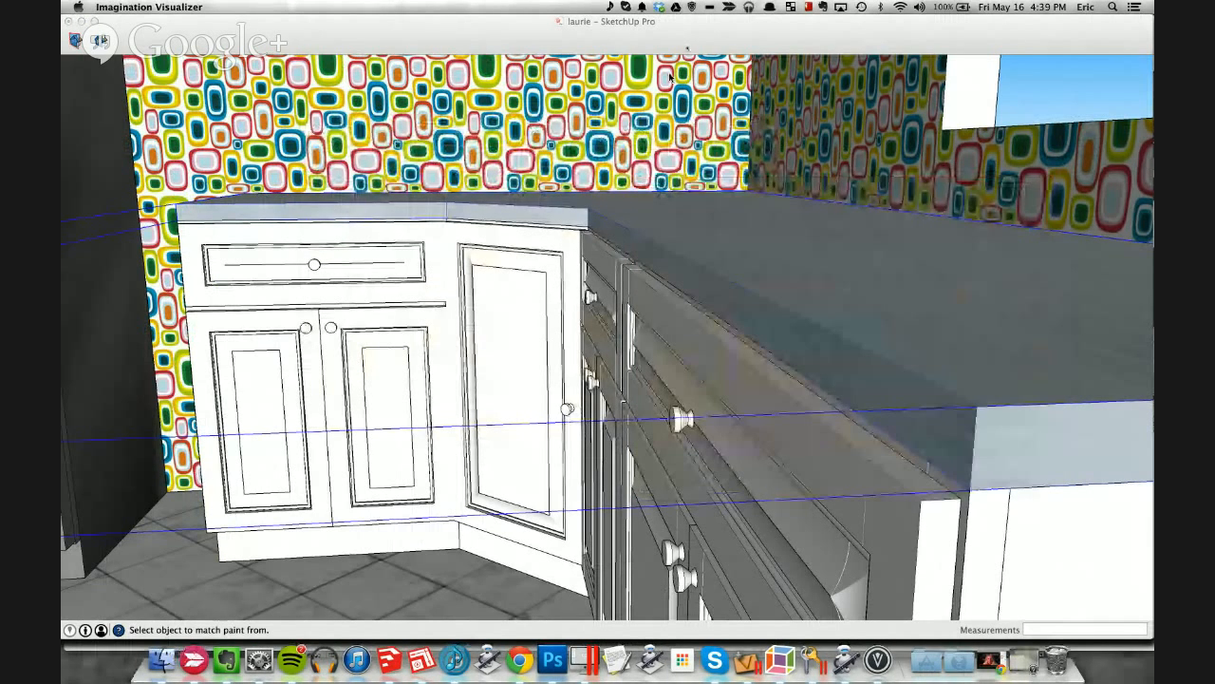
pyautogui.click(688, 50)
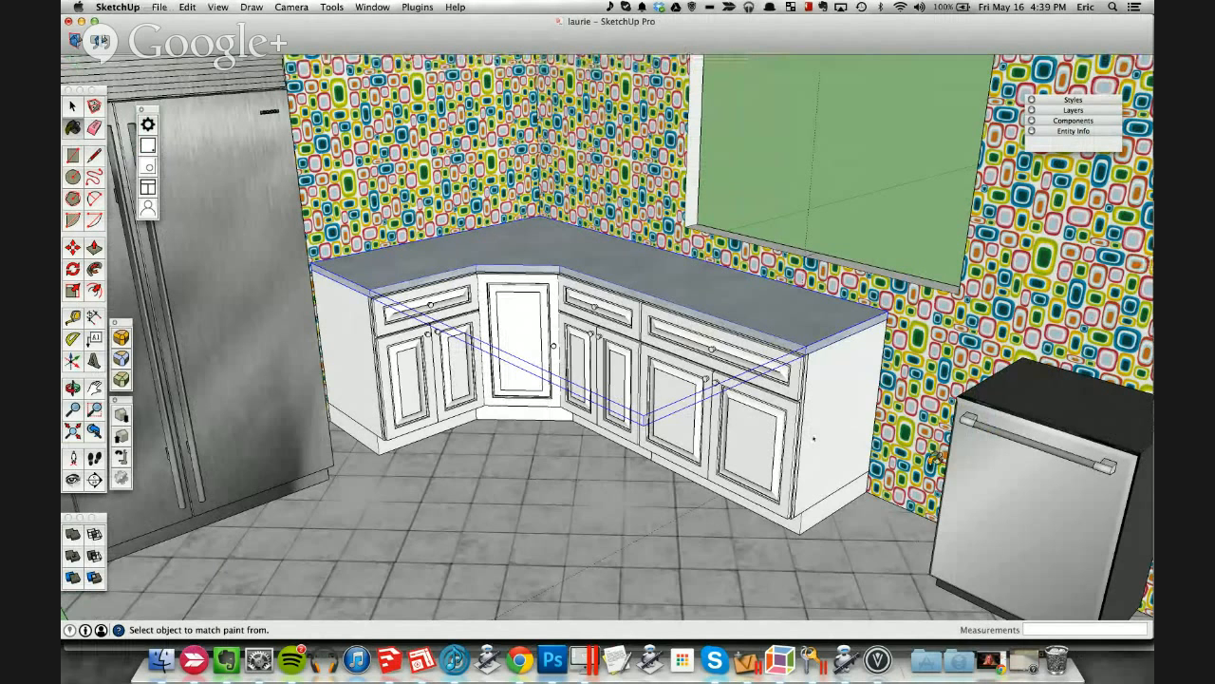
# Step: Try placing a copy of the base cabinet nearest the dishwasher on the open floor in front of the cabinet run
pyautogui.press('space')
pyautogui.click(750, 402)
pyautogui.press('m')
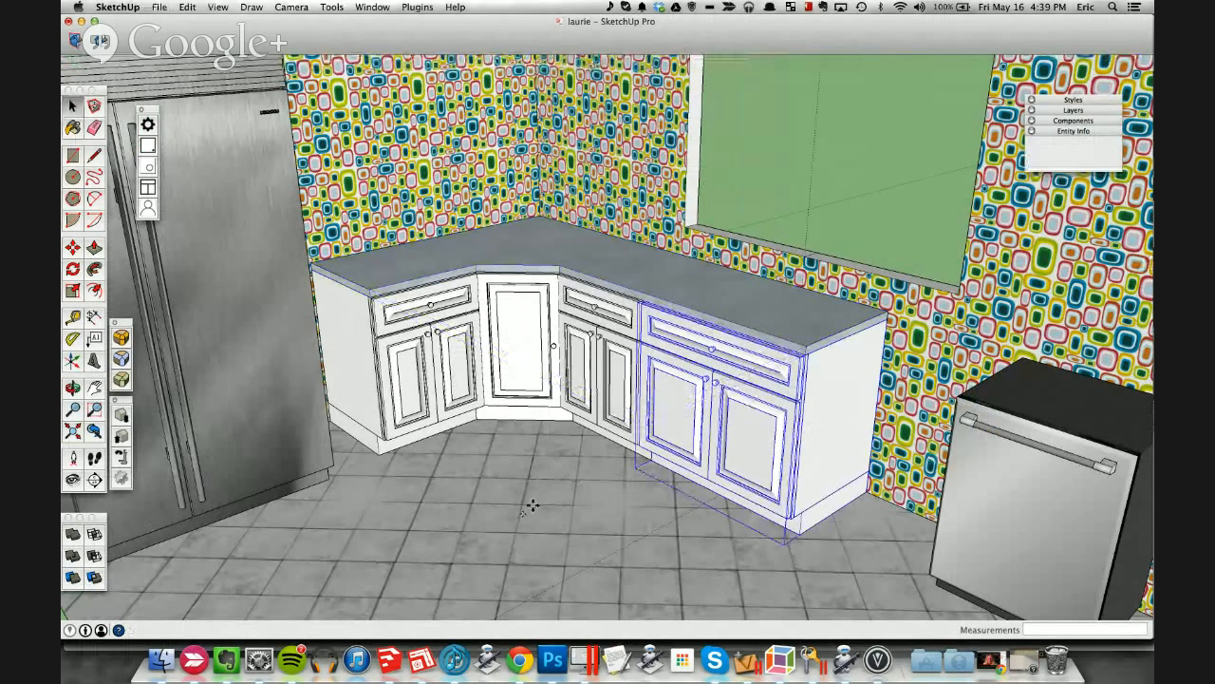
pyautogui.press('super+v')
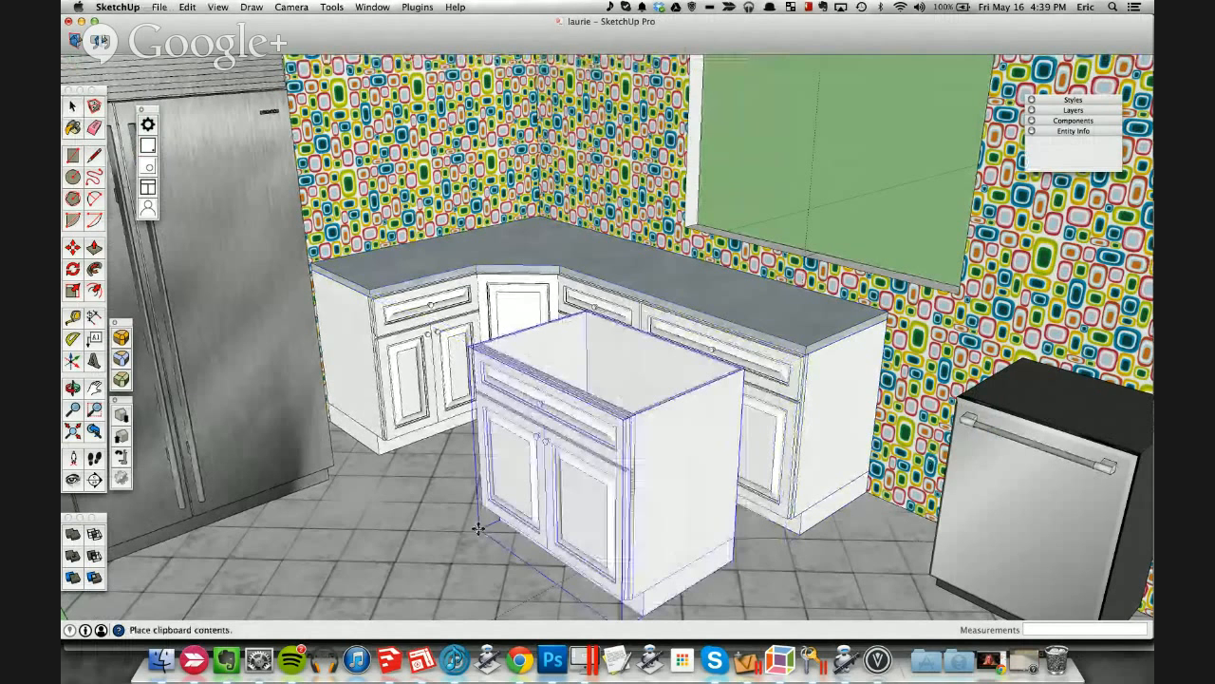
pyautogui.click(478, 528)
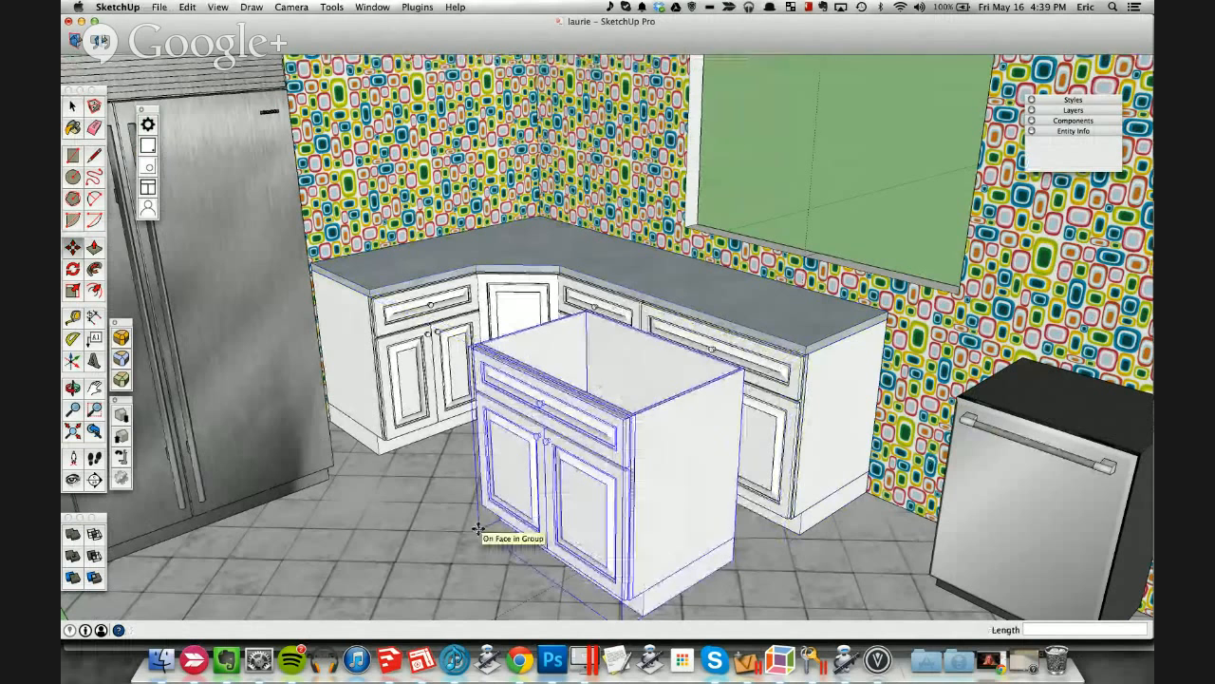
pyautogui.press('super+z')
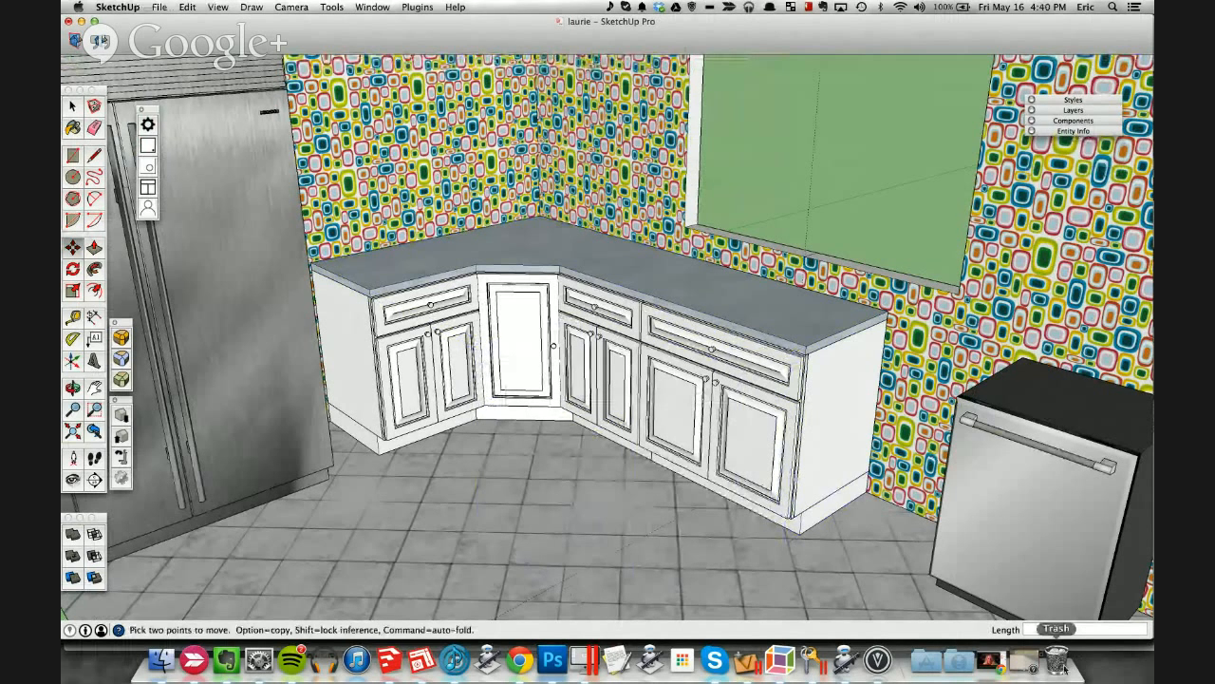
# Step: Put the Visualizer preview away and paint the base cabinets light gray from the Colors collection
pyautogui.click(1018, 662)
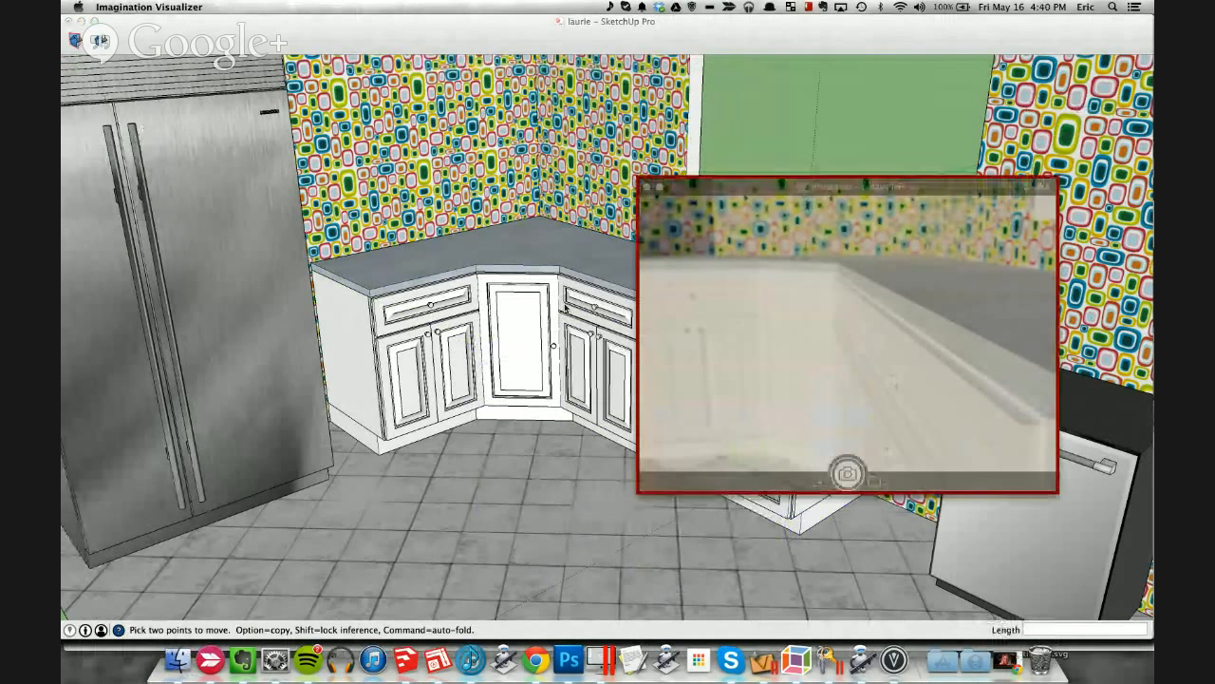
pyautogui.click(510, 52)
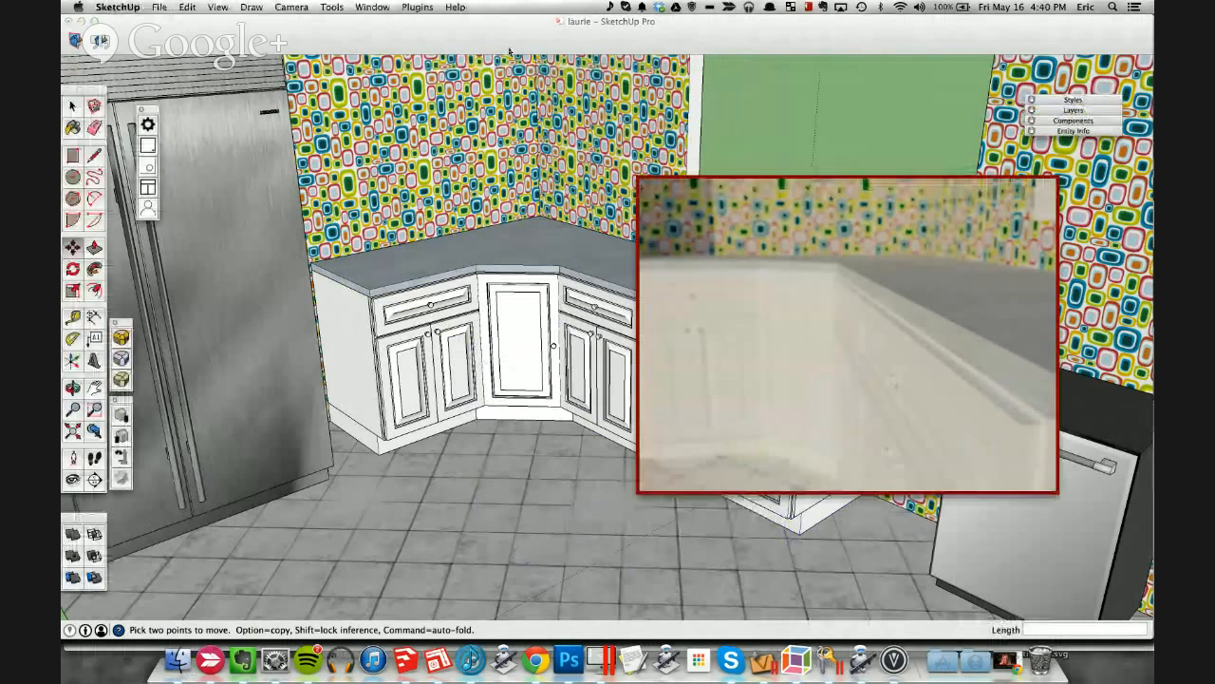
pyautogui.press('b')
pyautogui.click(976, 219)
pyautogui.press('super+m')
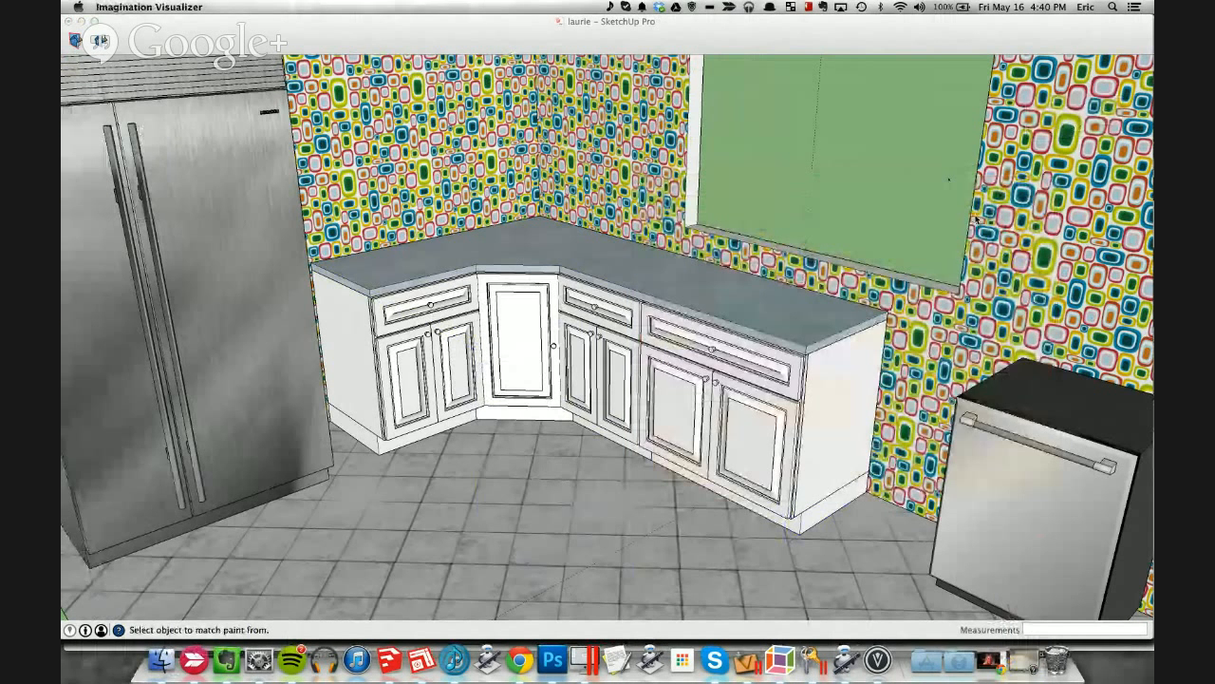
pyautogui.click(917, 346)
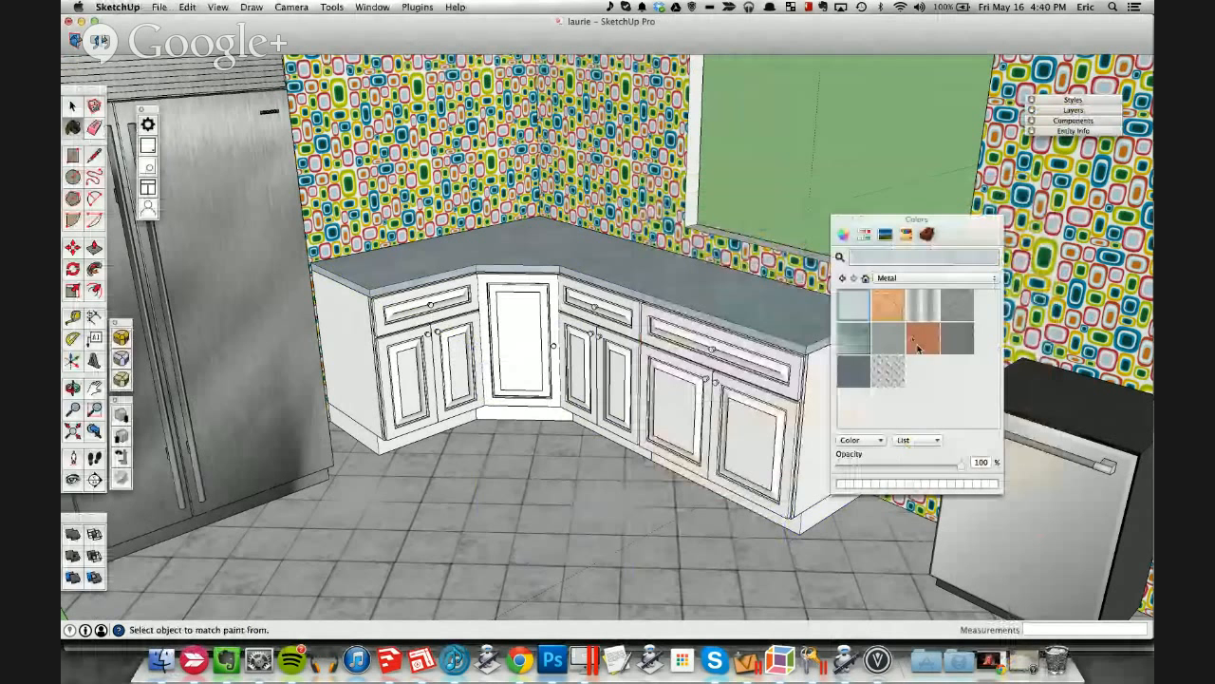
pyautogui.click(935, 279)
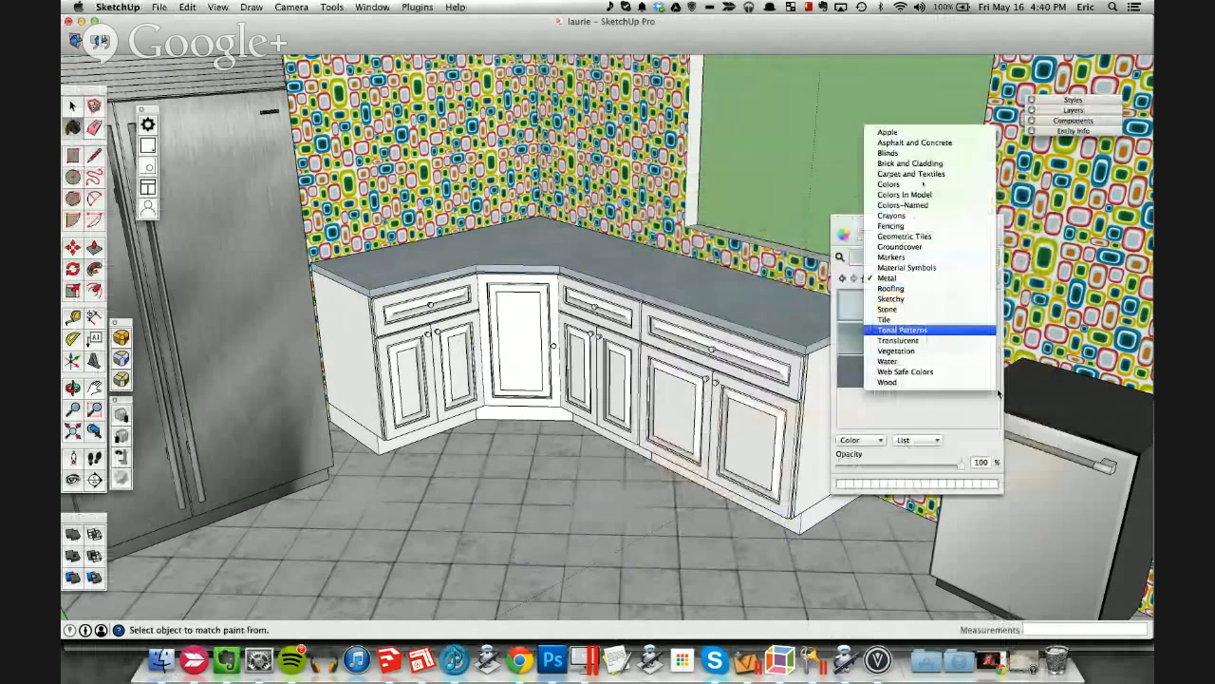
pyautogui.click(889, 183)
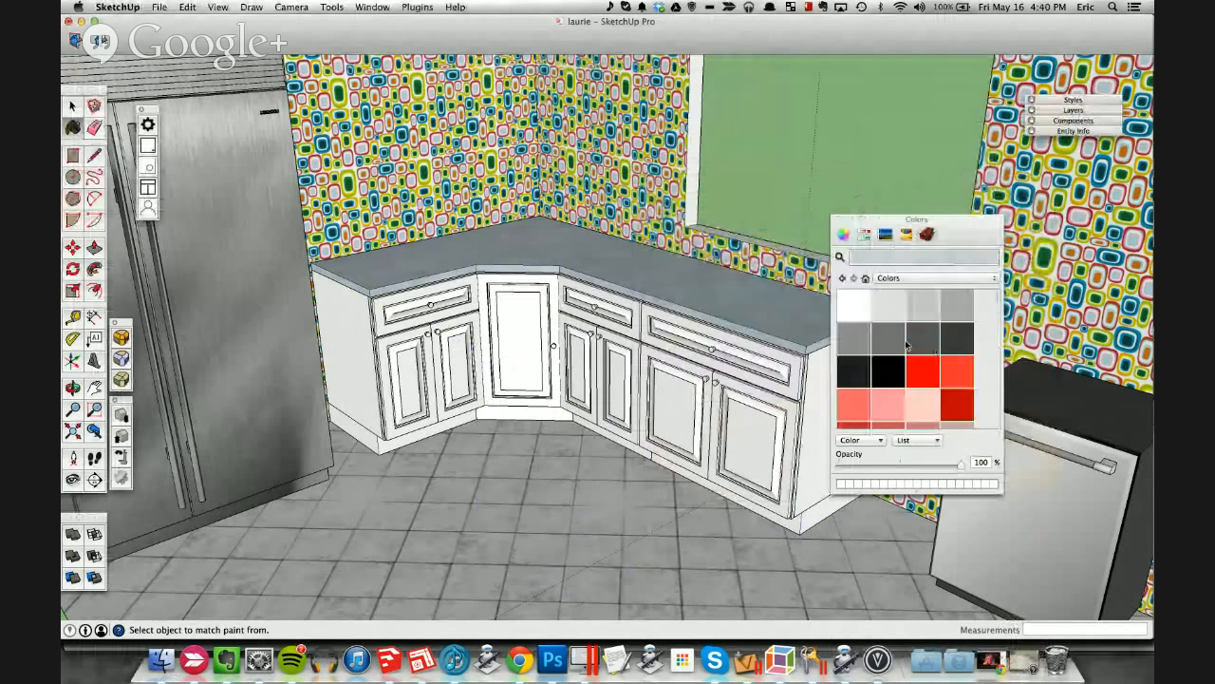
pyautogui.click(923, 306)
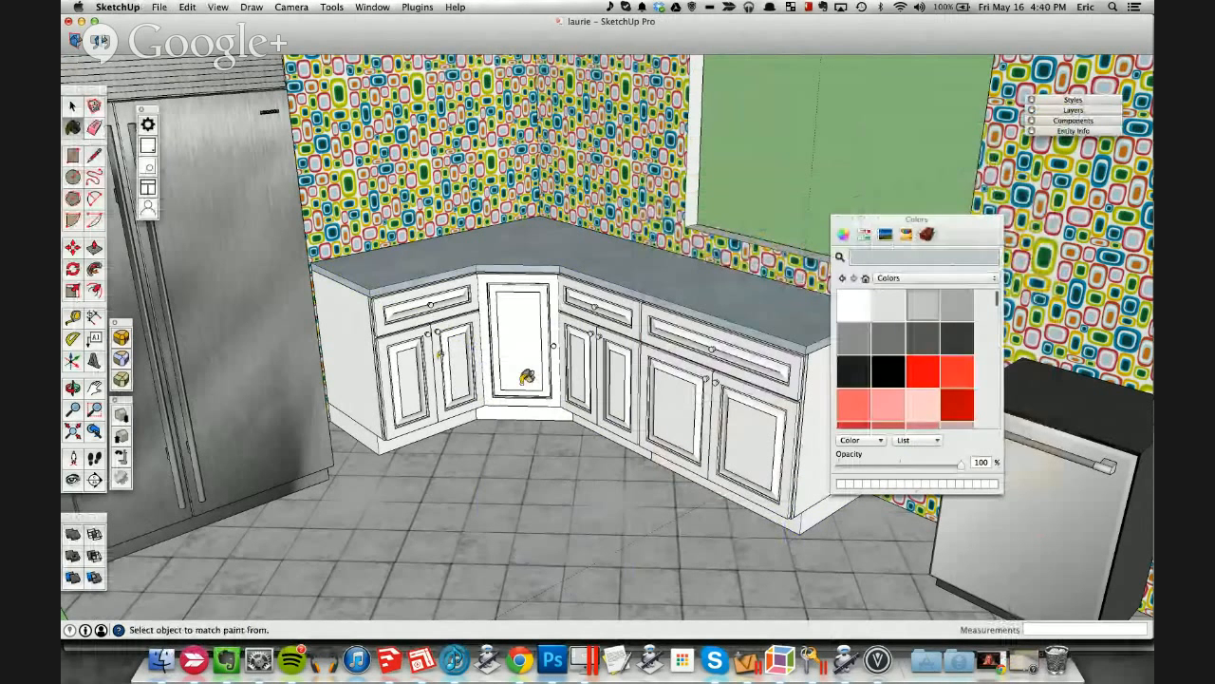
pyautogui.click(525, 379)
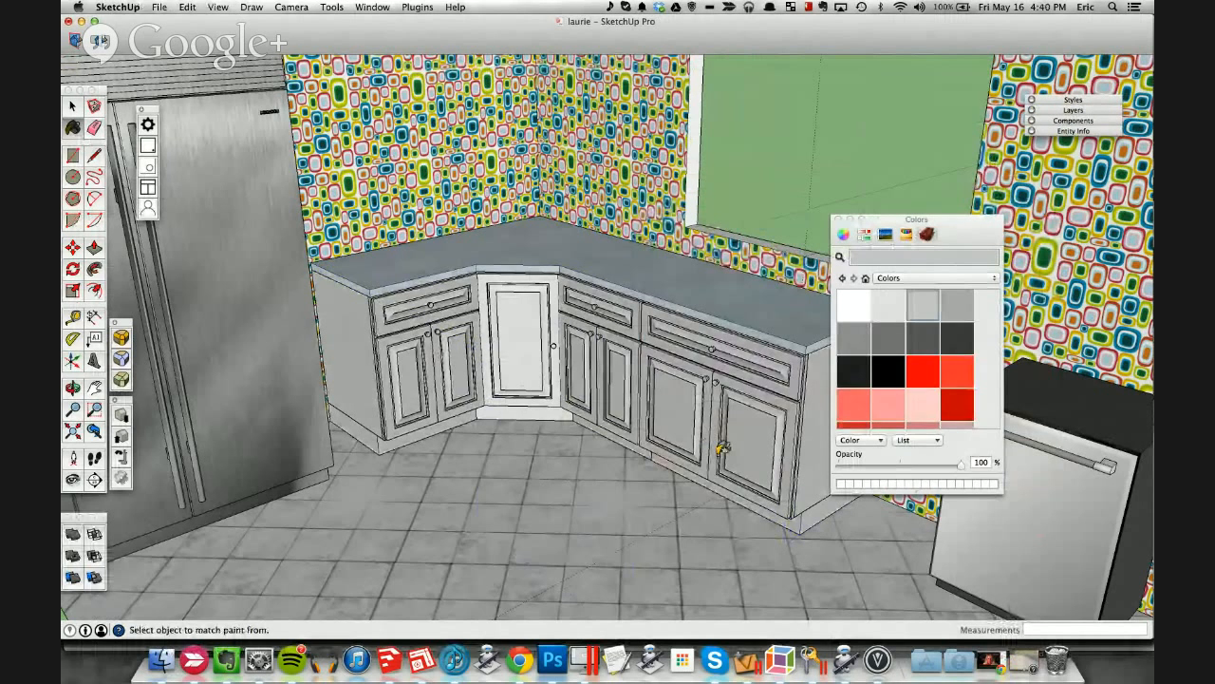
# Step: Reopen the Visualizer preview, unlock its scene, and re-render the repainted cabinets from a lower, closer view
pyautogui.press('space')
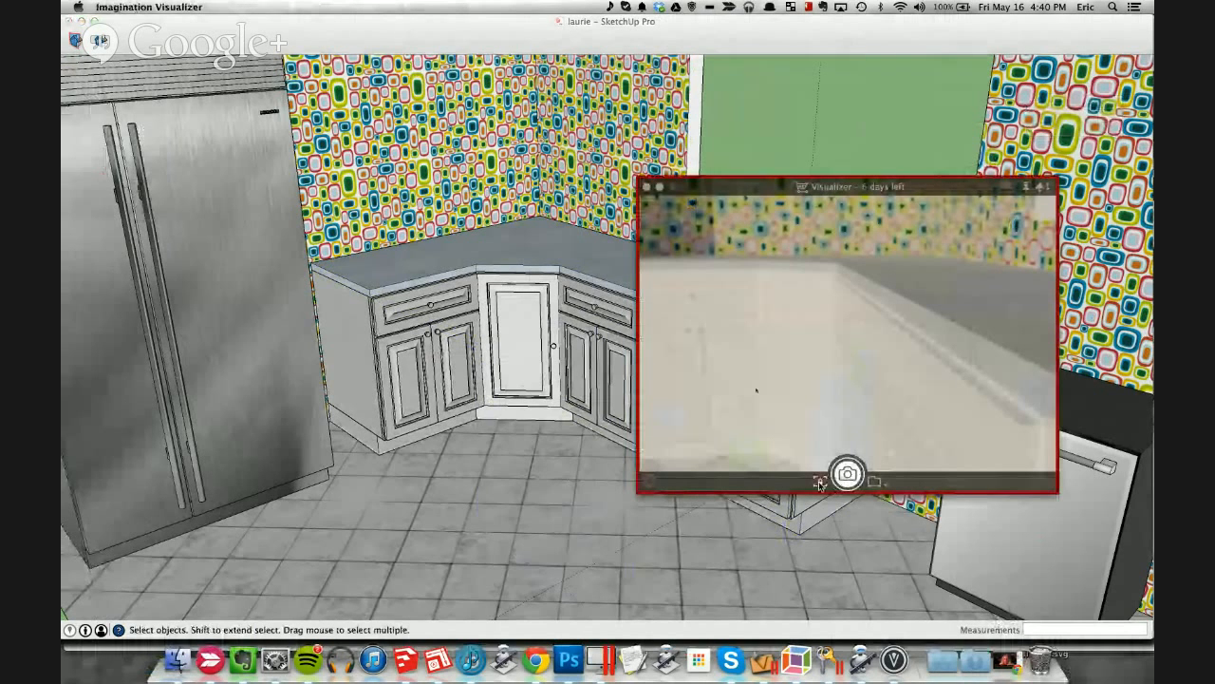
pyautogui.moveTo(717, 188); pyautogui.dragTo(784, 200)
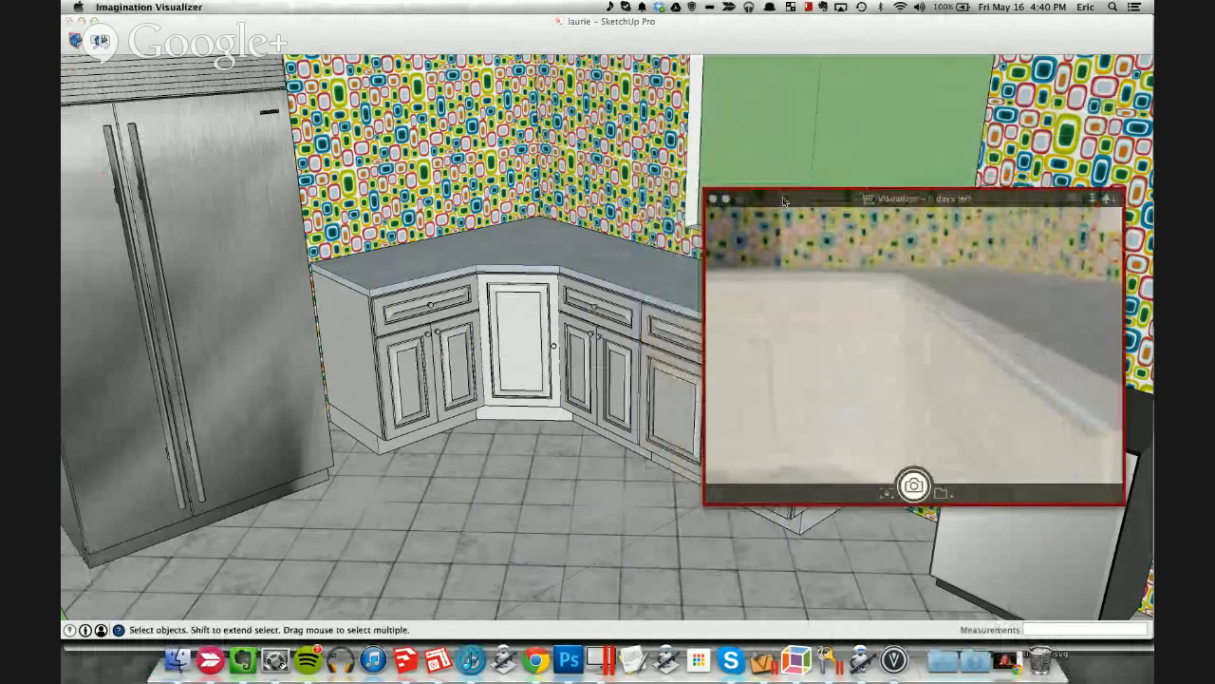
pyautogui.click(710, 43)
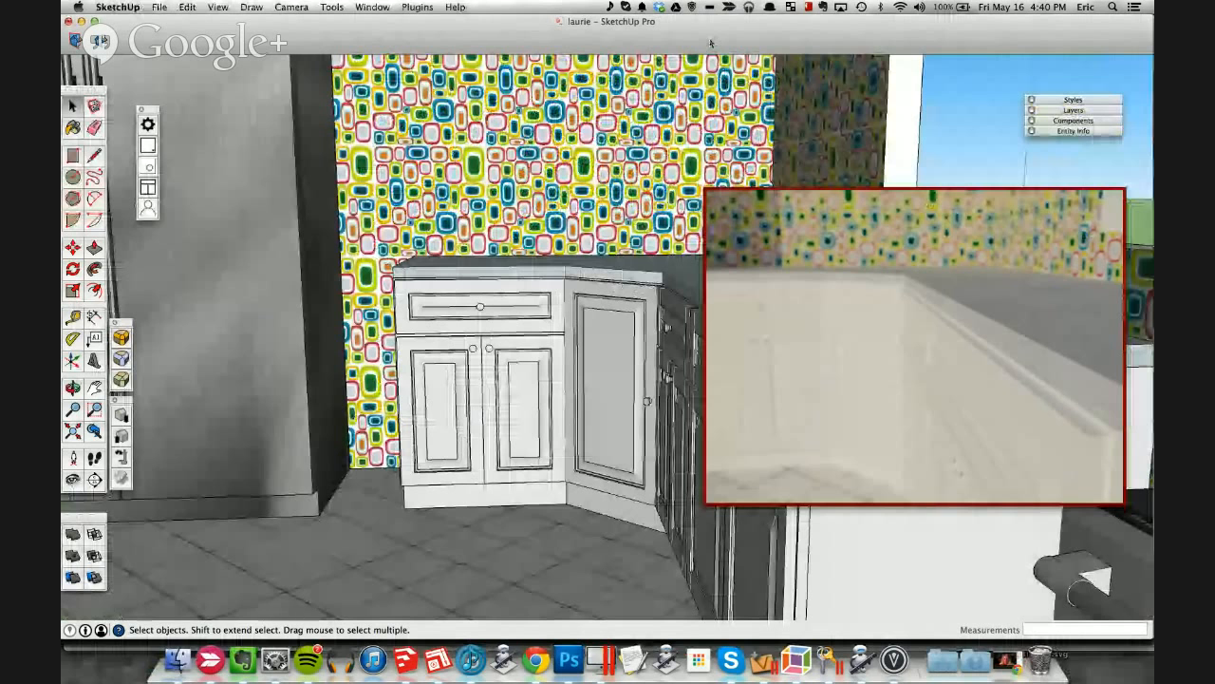
pyautogui.click(933, 382)
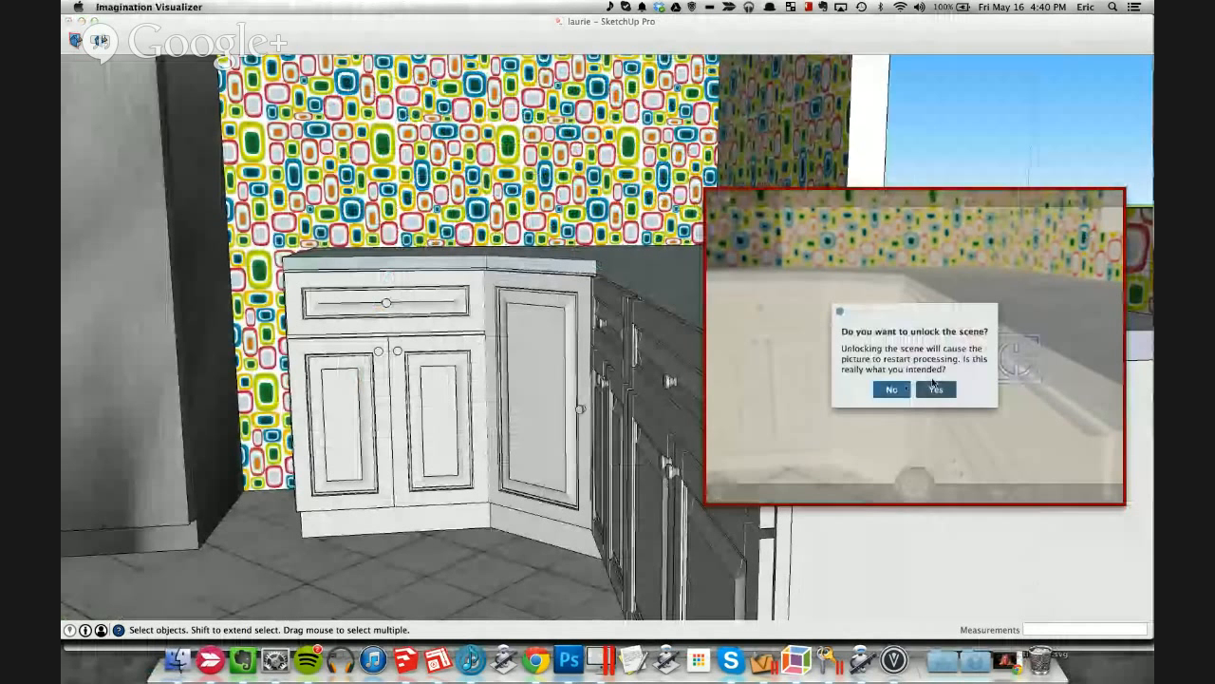
pyautogui.click(935, 389)
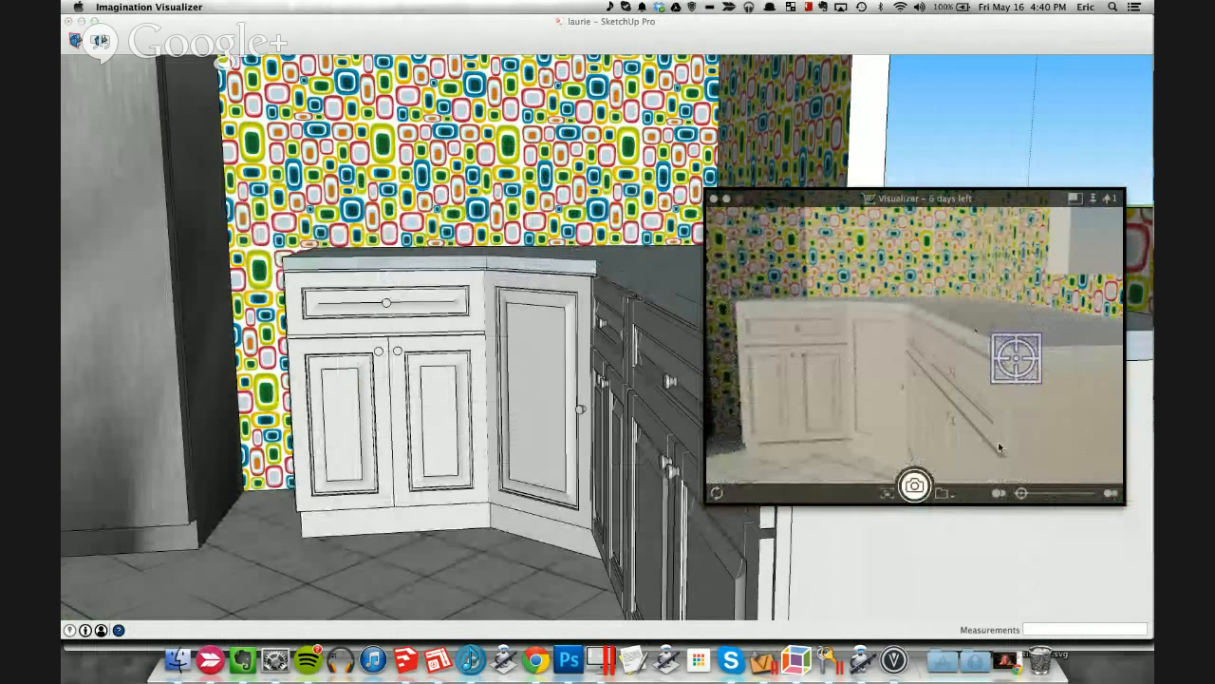
pyautogui.moveTo(981, 199); pyautogui.dragTo(910, 199)
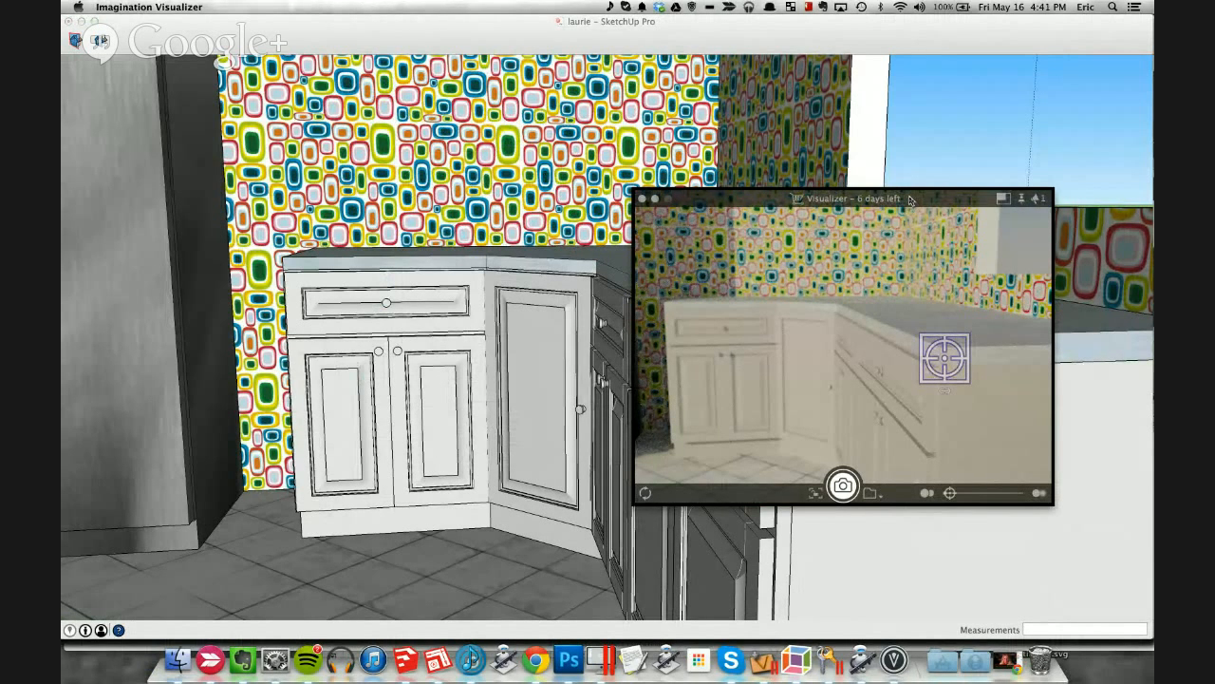
# Step: Render a close-up along the drawer fronts with the focus target on the countertop edge and less focus blur
pyautogui.click(874, 47)
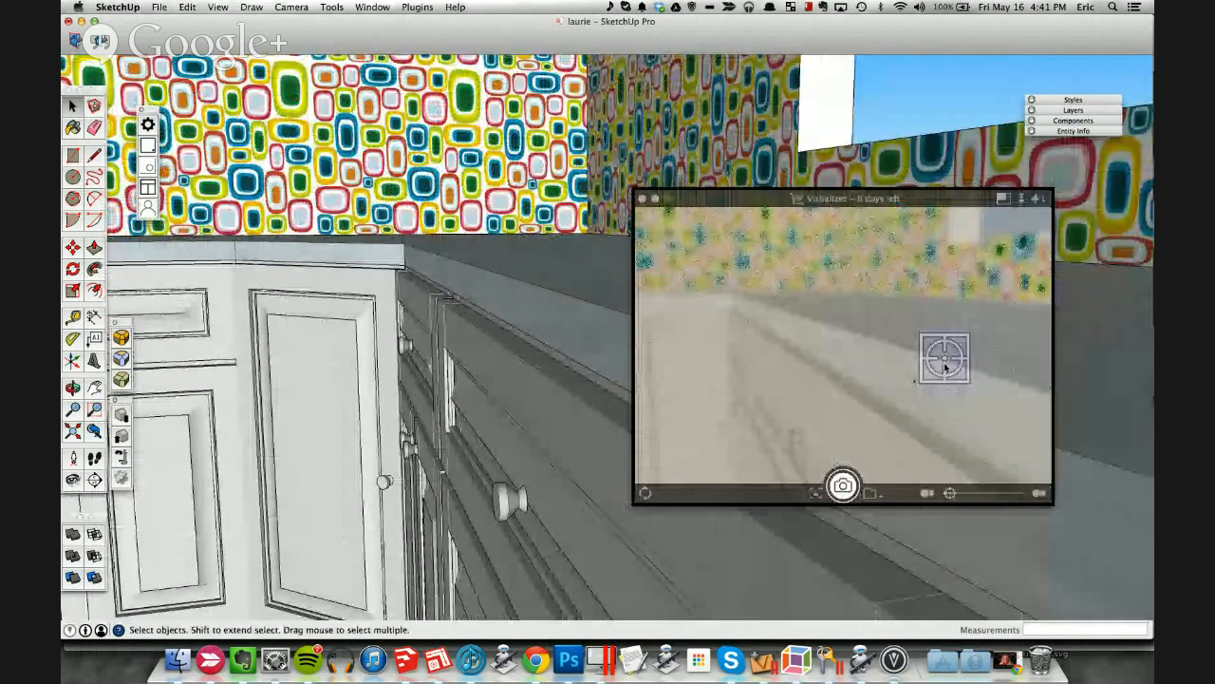
pyautogui.moveTo(945, 366); pyautogui.dragTo(911, 378)
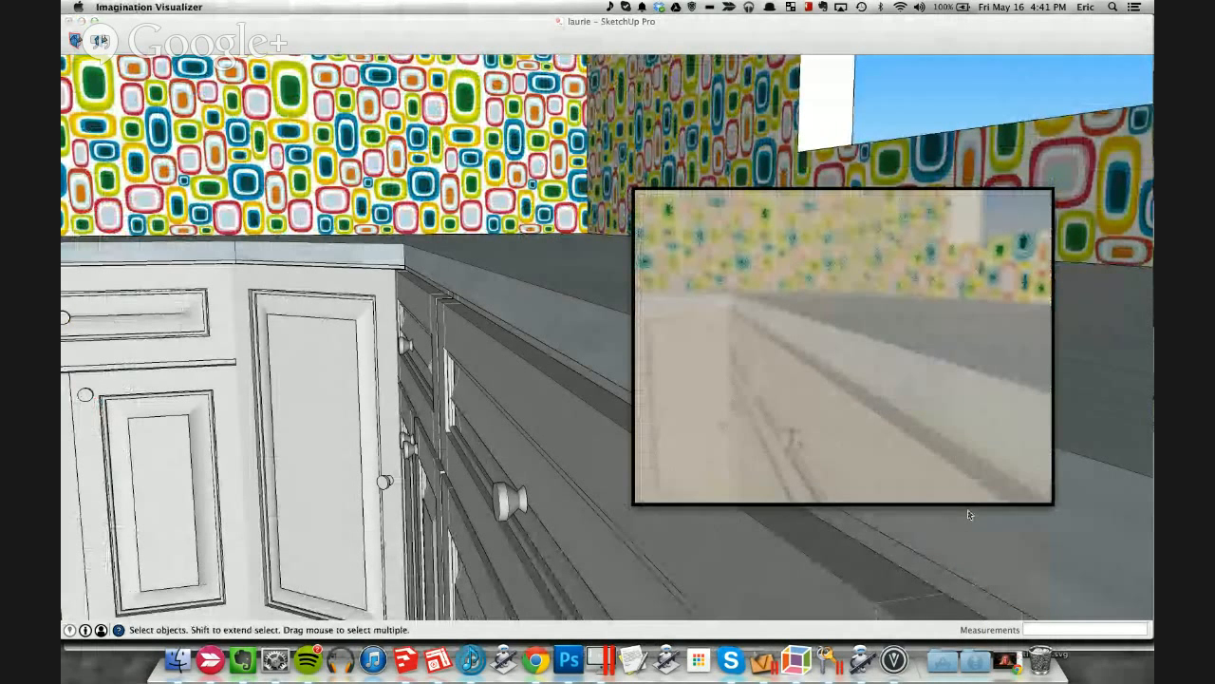
pyautogui.moveTo(960, 503)
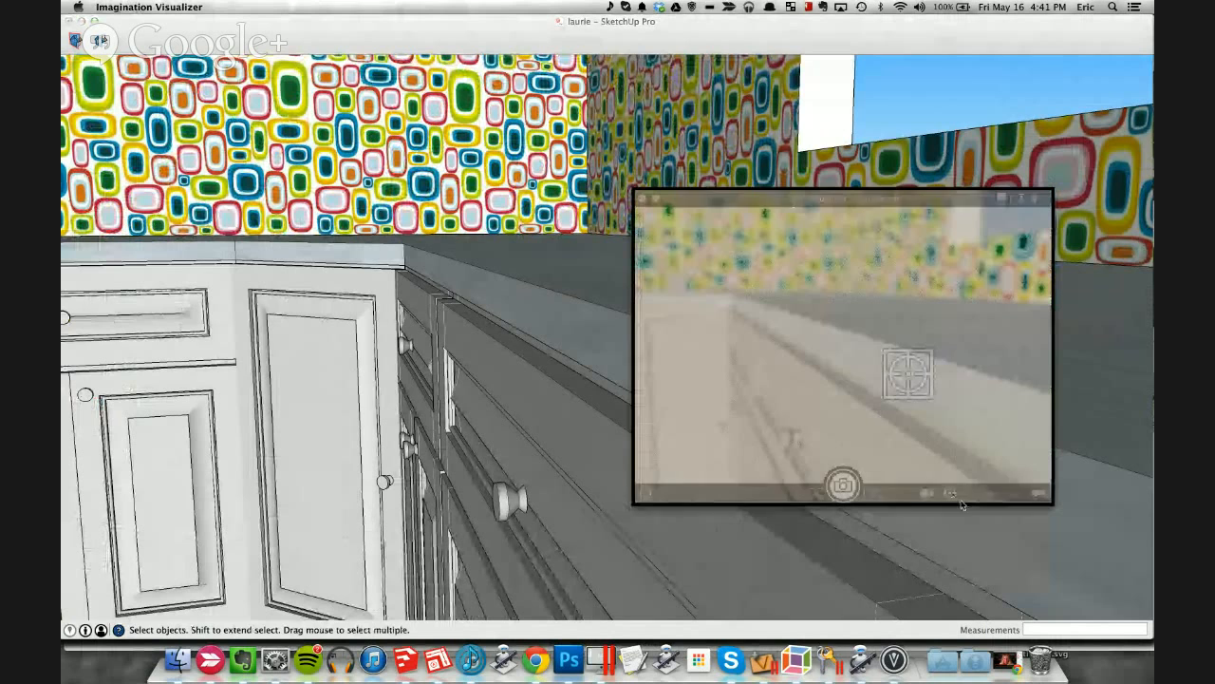
pyautogui.moveTo(951, 493); pyautogui.dragTo(927, 494)
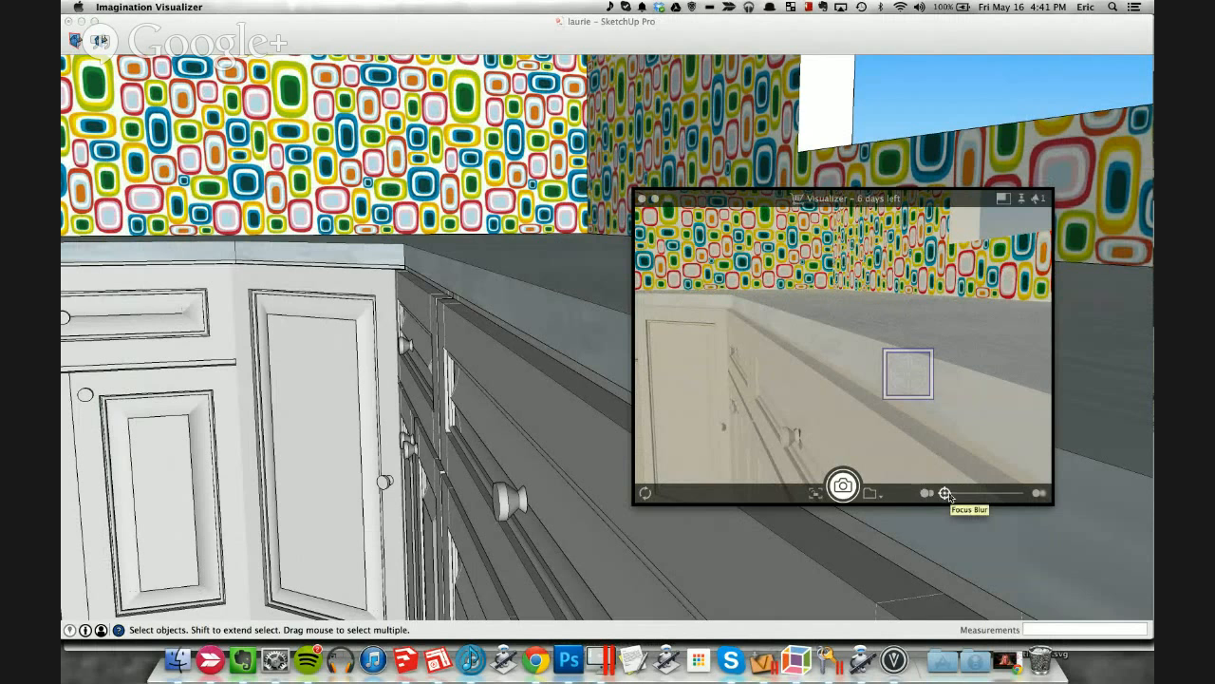
pyautogui.click(946, 496)
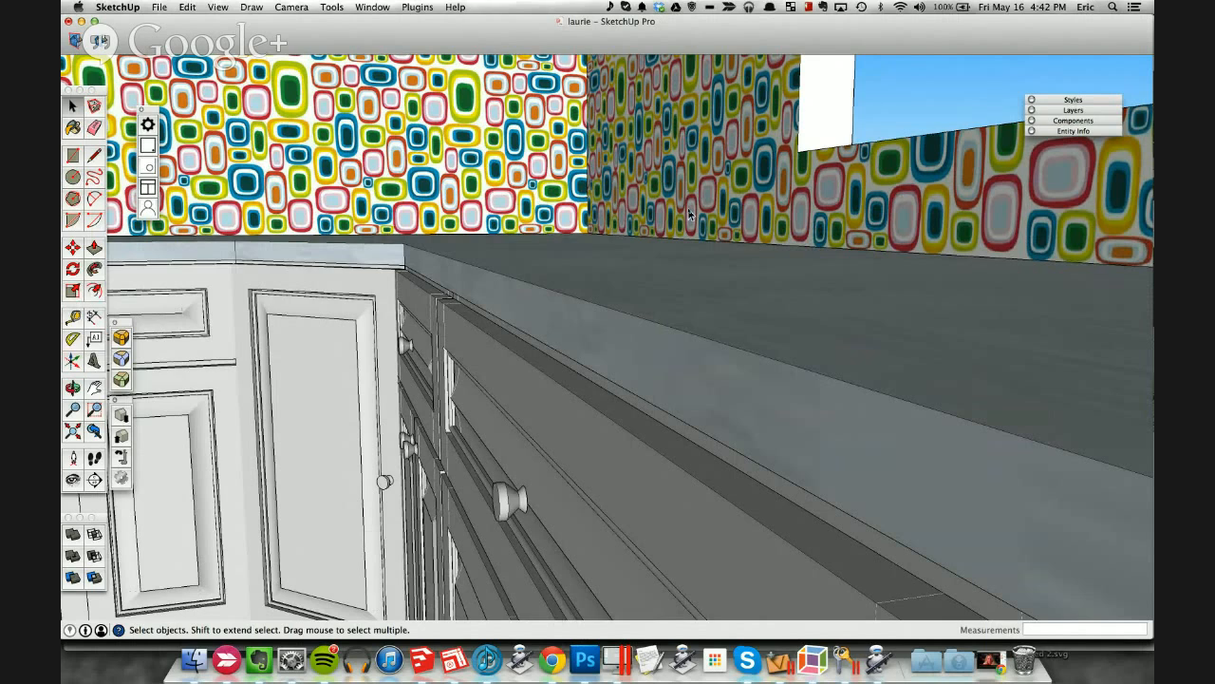
# Step: Switch to the open Alex Shed 9 model and show its All Plywood scene
pyautogui.hotkey('ctrl', 'Down')
pyautogui.click(615, 419)
pyautogui.click(196, 65)
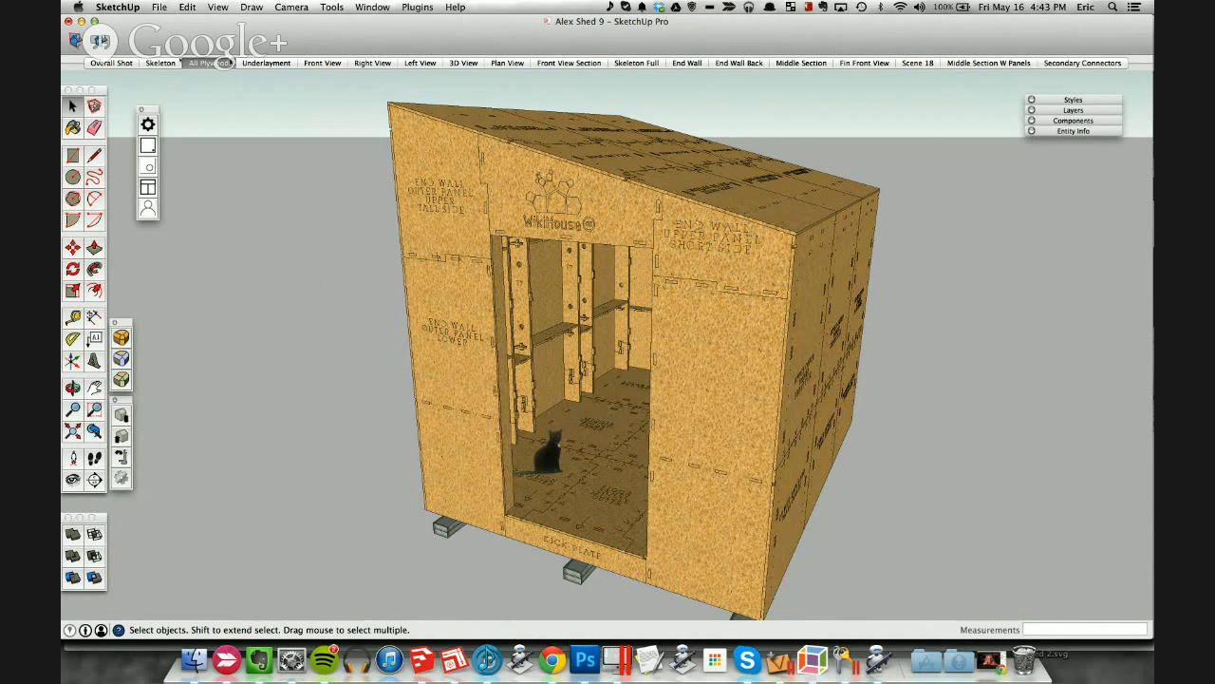
# Step: Review the shed's Skeleton, Overall Shot and All Plywood scenes, ending on the Skeleton scene
pyautogui.click(160, 63)
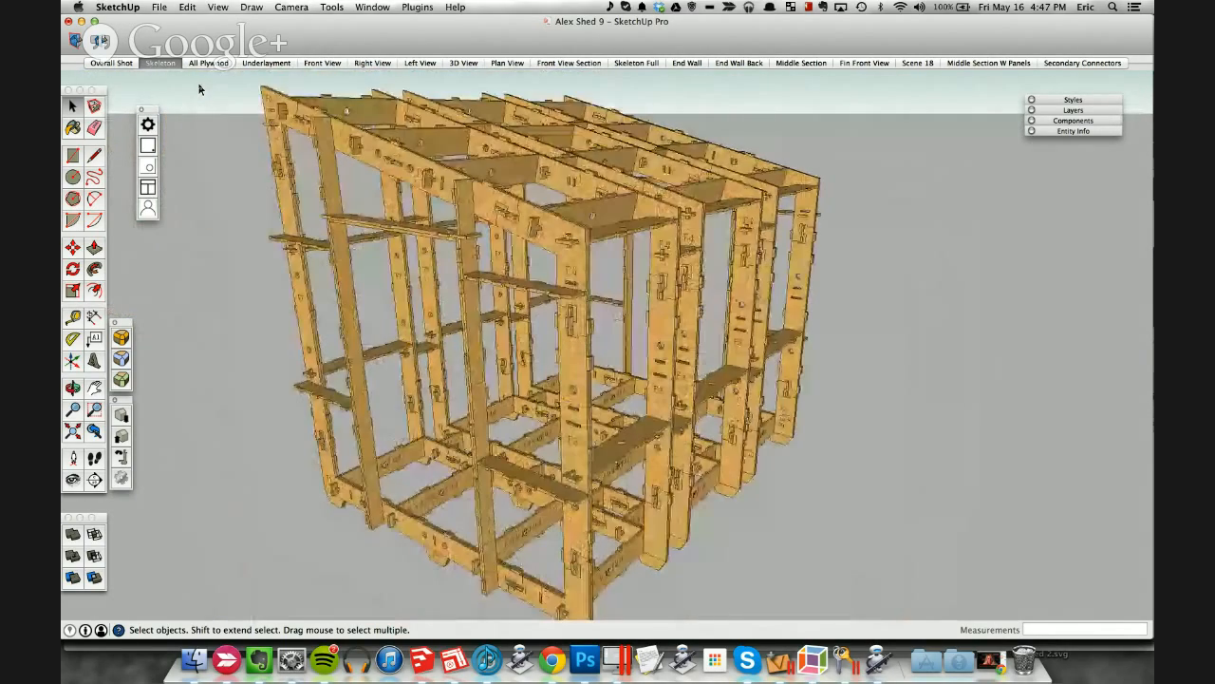
pyautogui.click(113, 63)
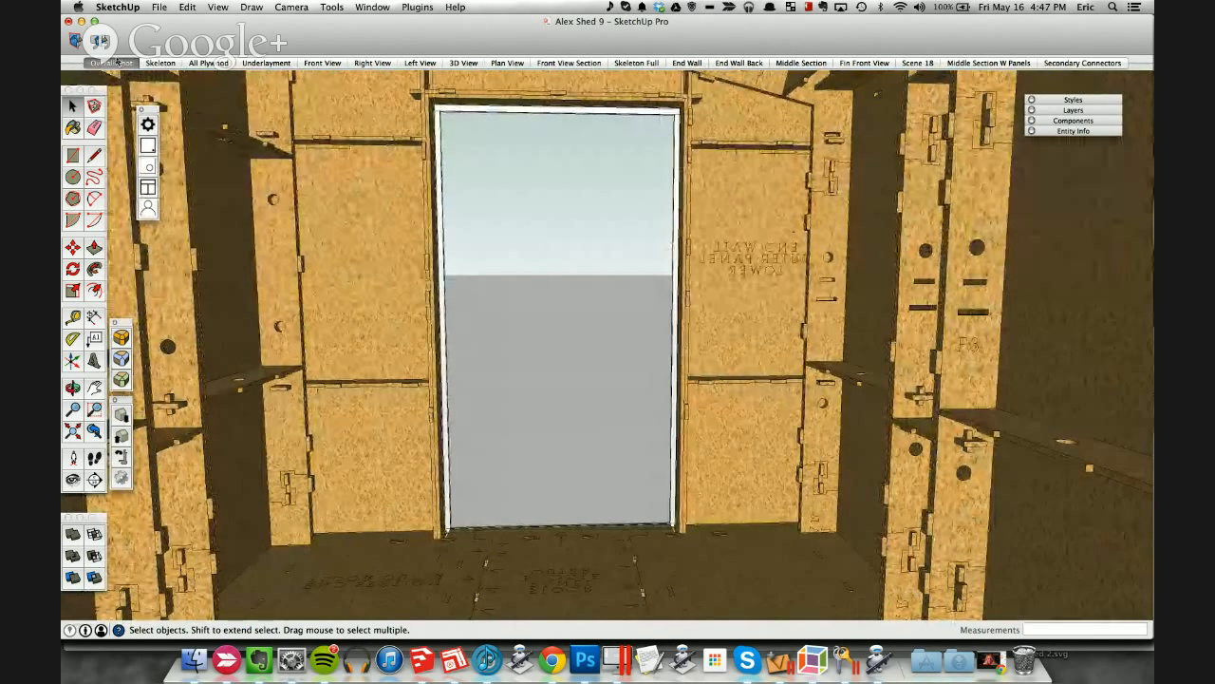
pyautogui.click(113, 63)
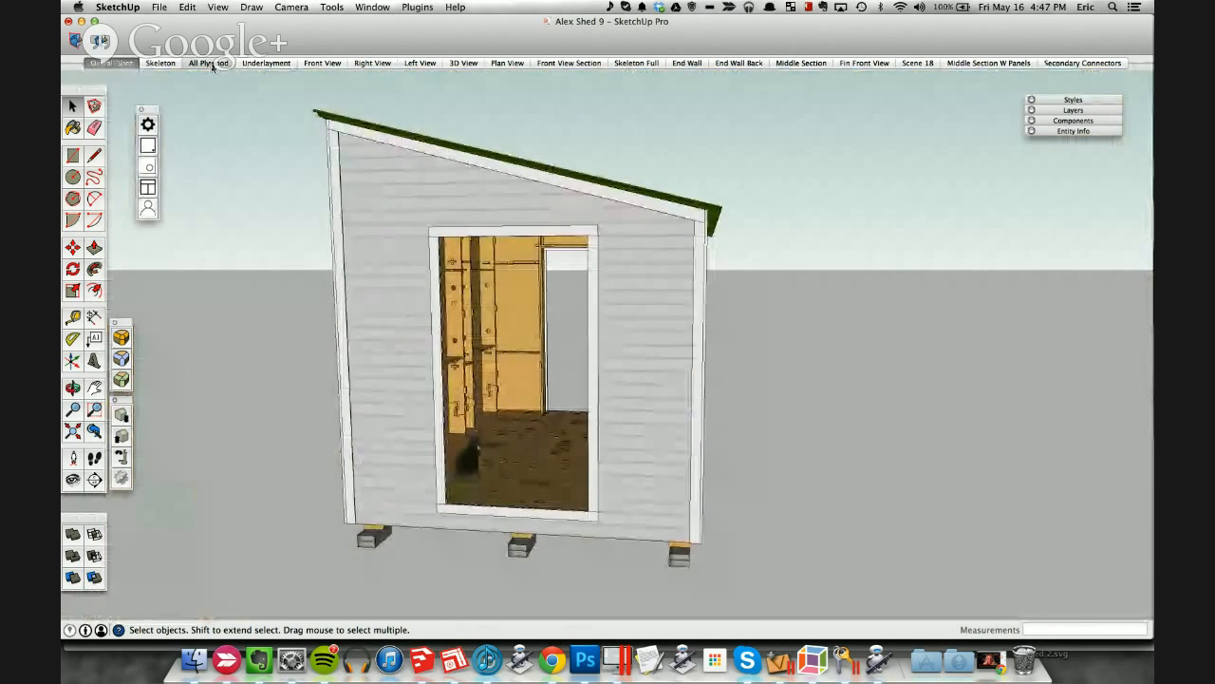
pyautogui.click(210, 63)
pyautogui.click(174, 64)
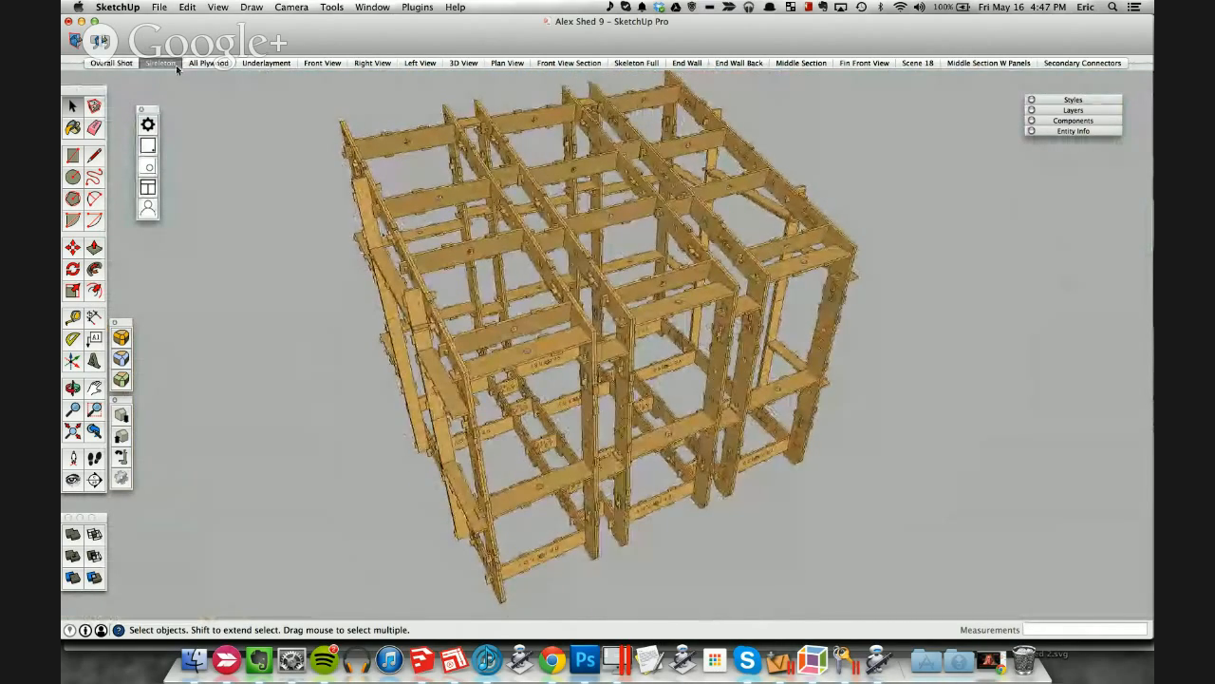
# Step: Open the skeleton's end section for editing and try deleting one of its repeated ribs
pyautogui.doubleClick(478, 329)
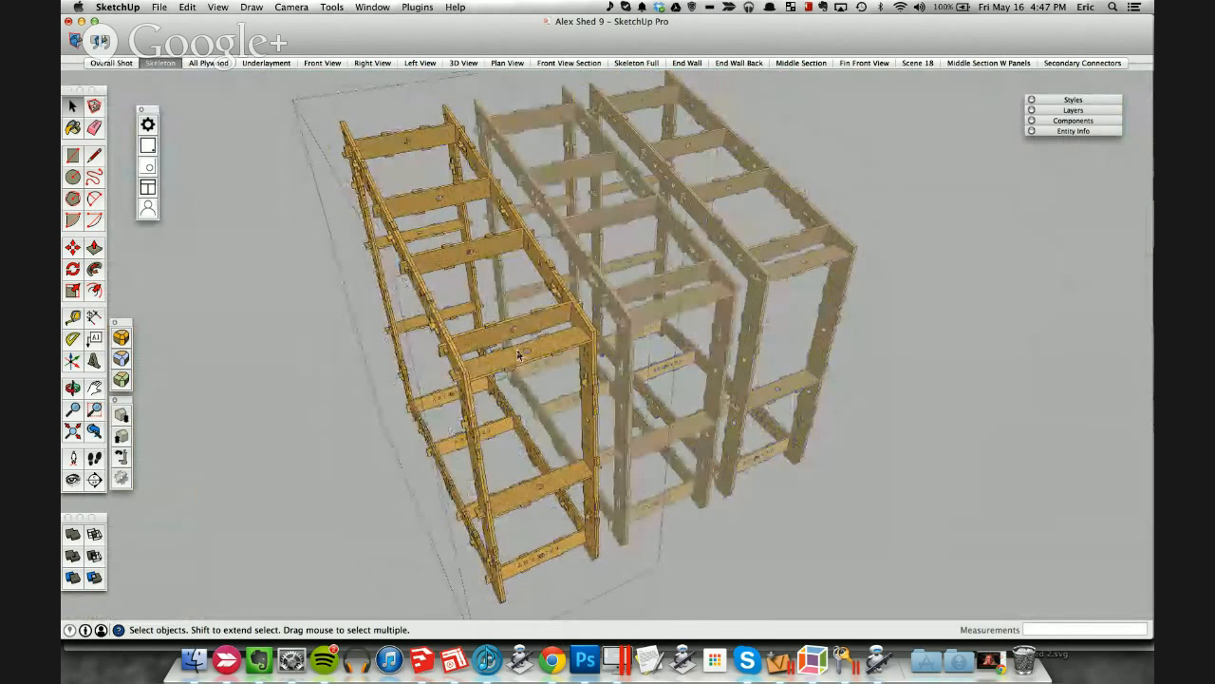
pyautogui.moveTo(637, 292); pyautogui.dragTo(637, 293, button='middle')
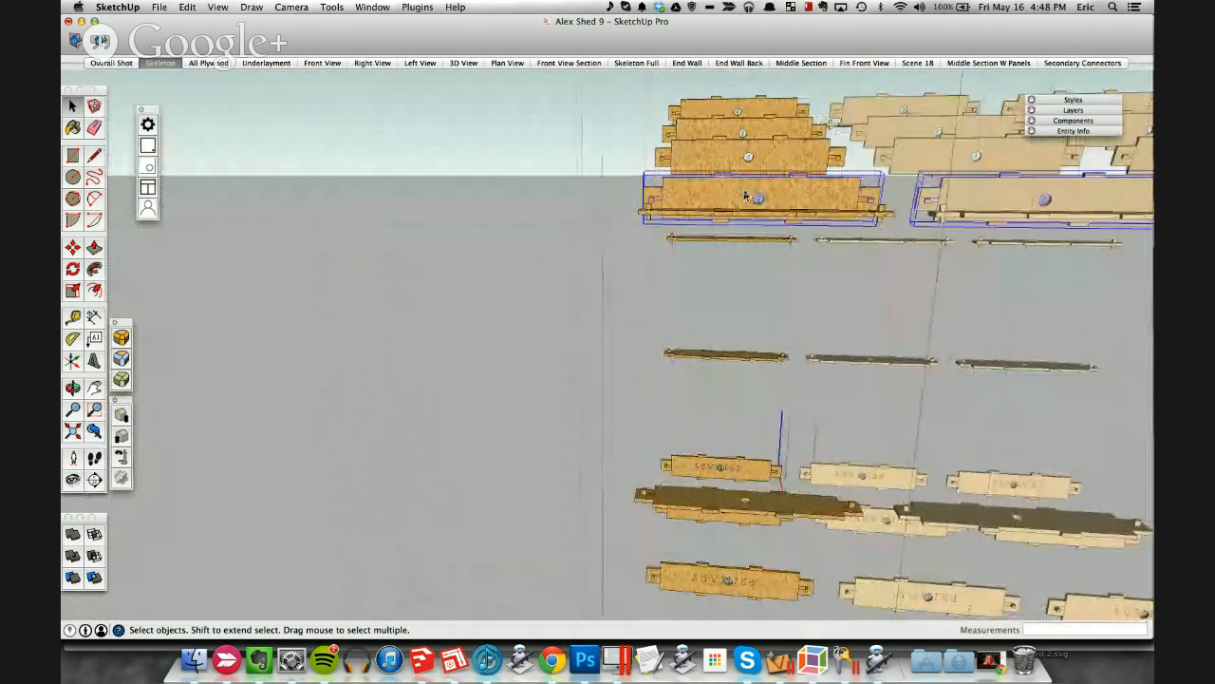
pyautogui.click(877, 214)
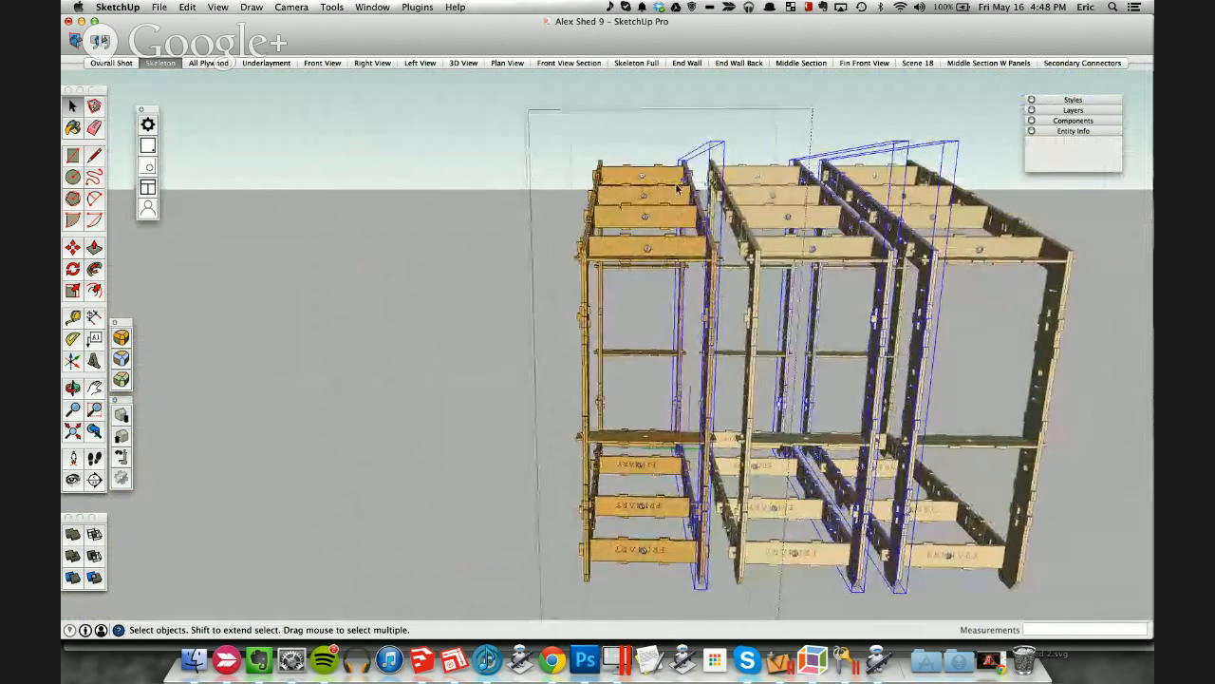
pyautogui.press('Delete')
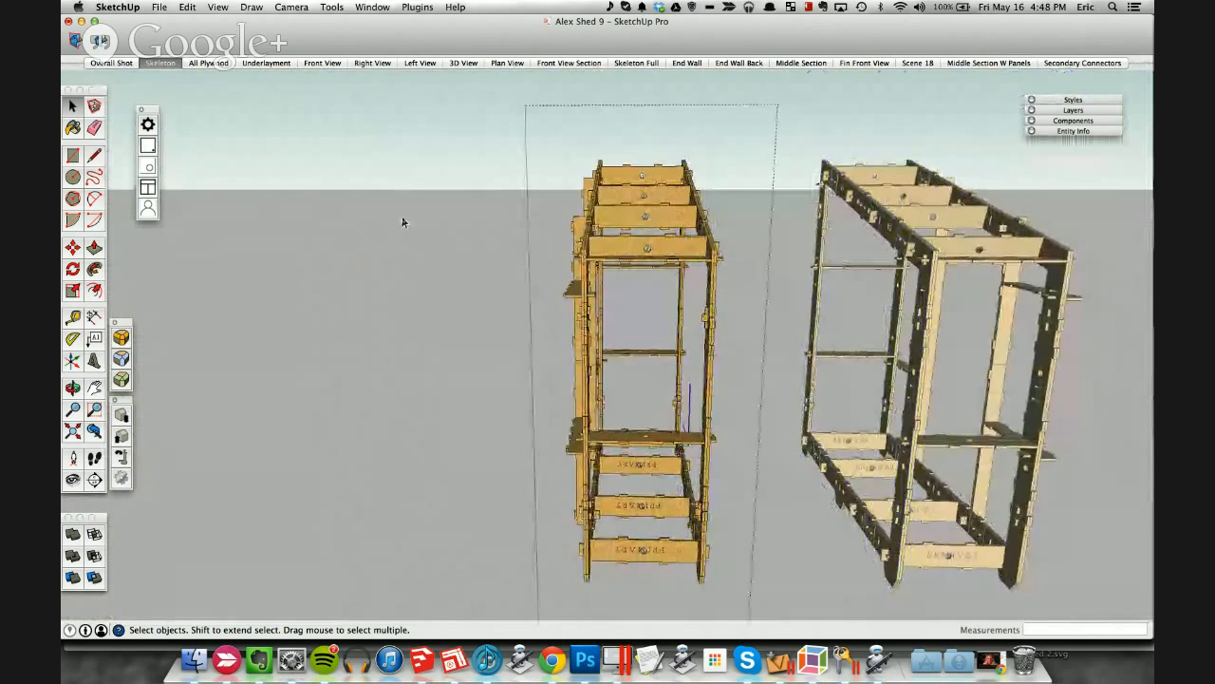
pyautogui.press('super+z')
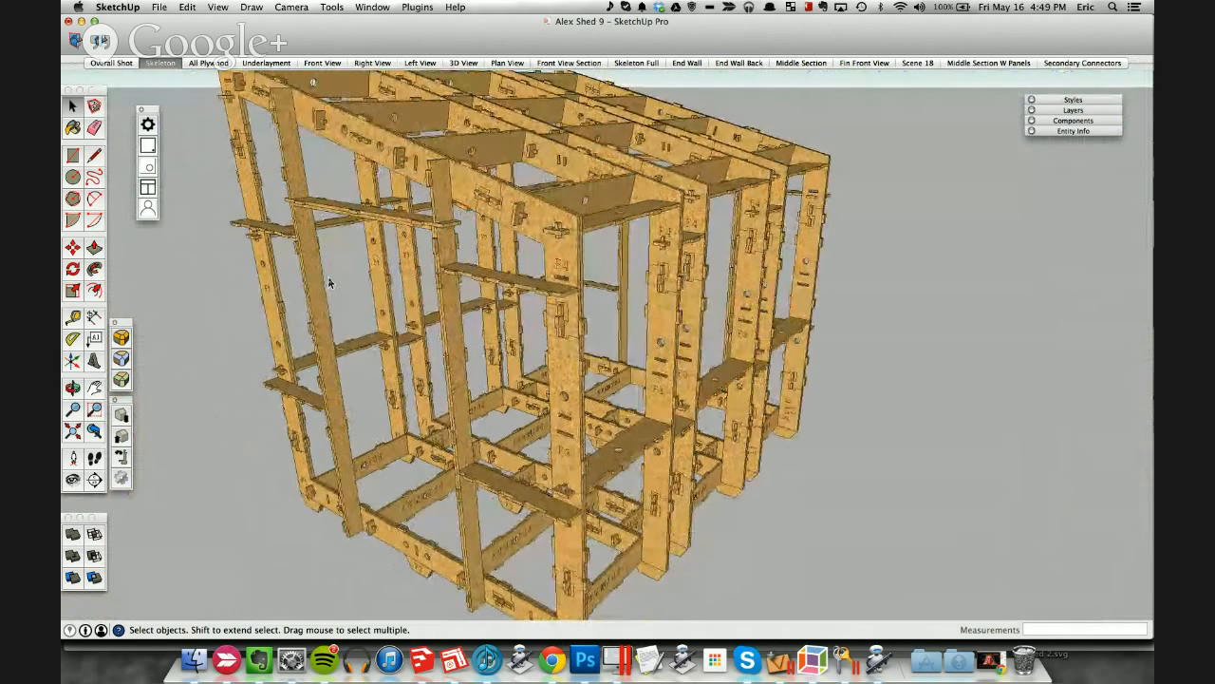
# Step: Select the skeleton's front end section and show it in the All Plywood scene
pyautogui.click(434, 242)
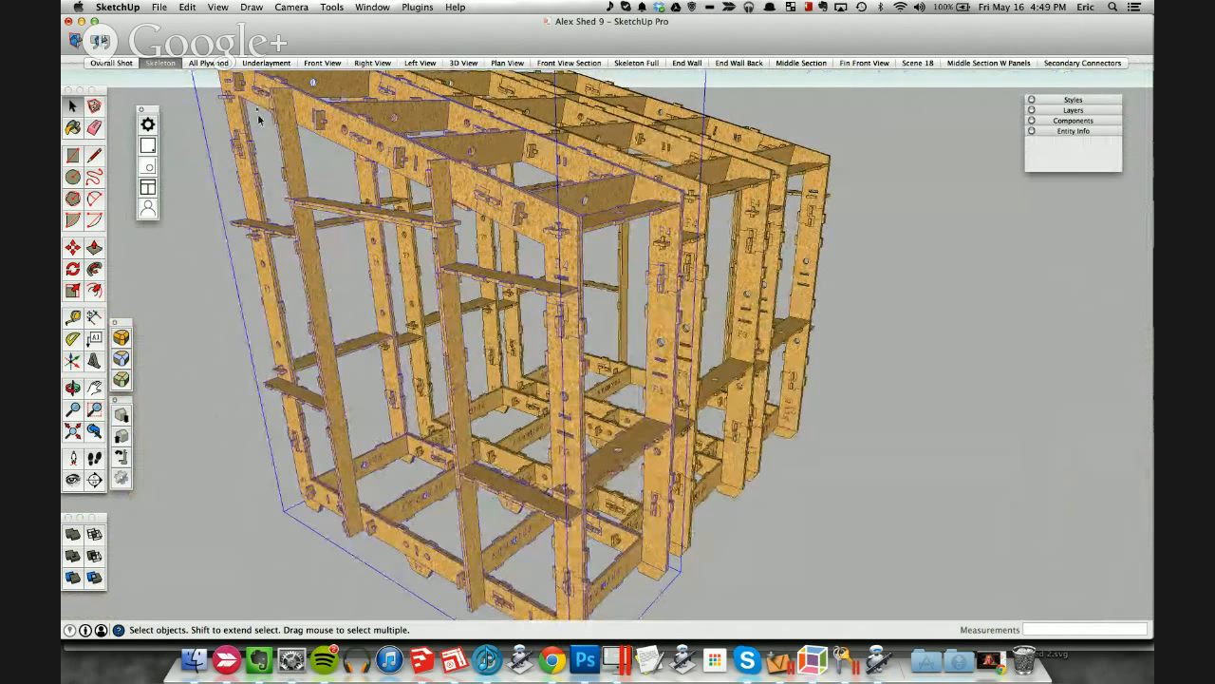
pyautogui.click(208, 63)
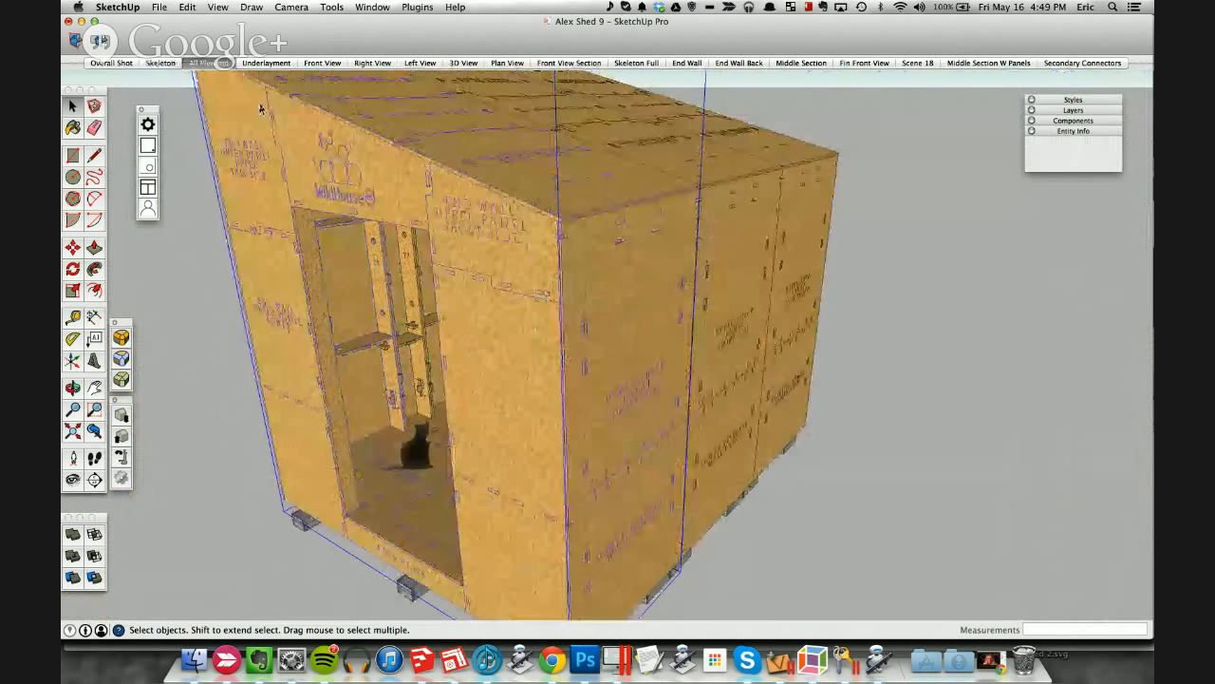
# Step: Clear the selection and set the face style to Shaded to inspect the roof panel's lettering and slots without textures
pyautogui.click(205, 368)
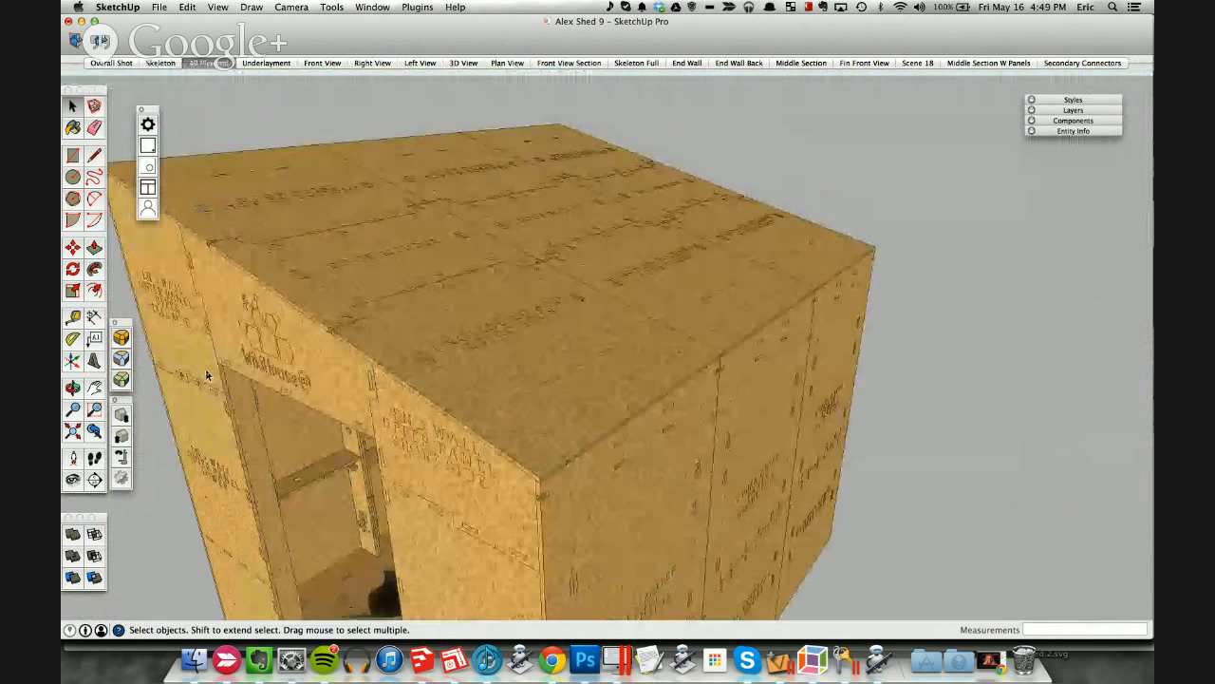
pyautogui.moveTo(206, 371); pyautogui.dragTo(332, 448, button='middle')
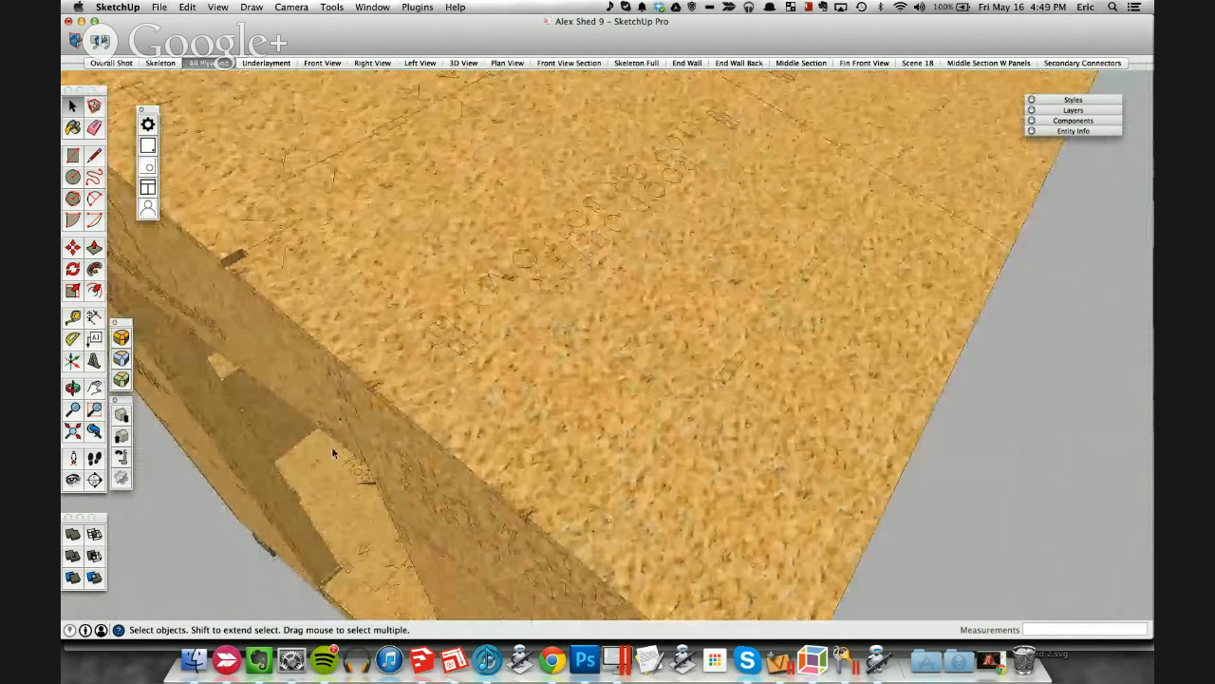
pyautogui.click(217, 6)
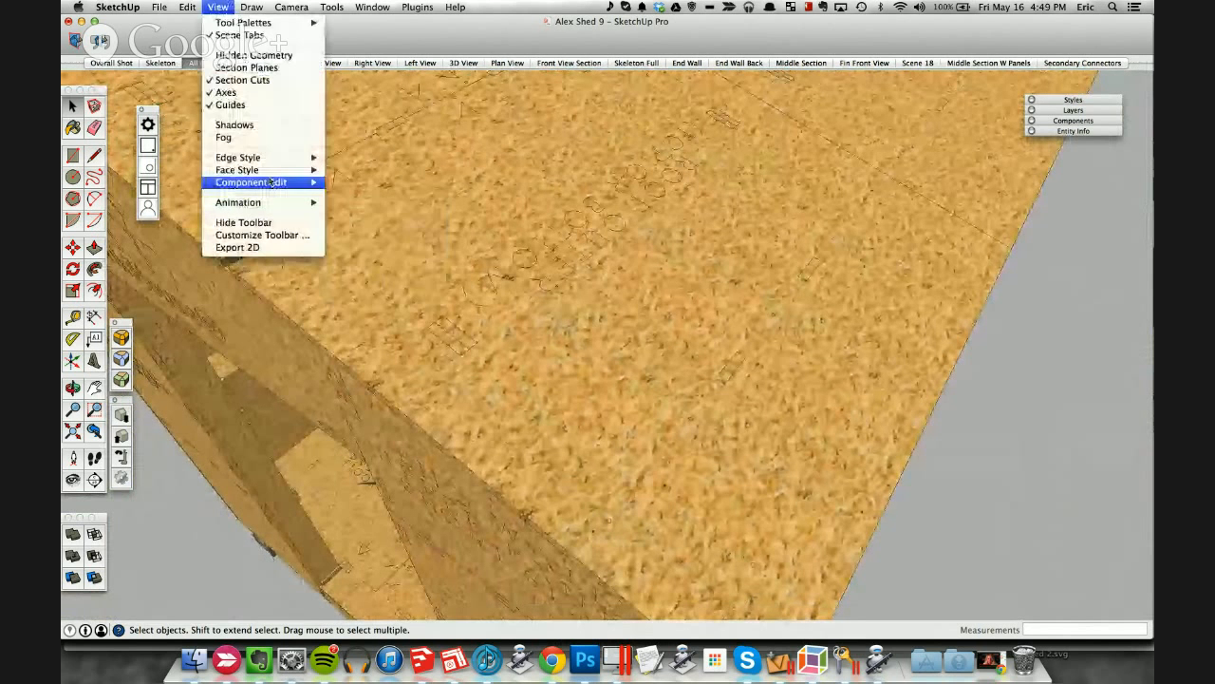
pyautogui.moveTo(275, 170)
pyautogui.click(365, 214)
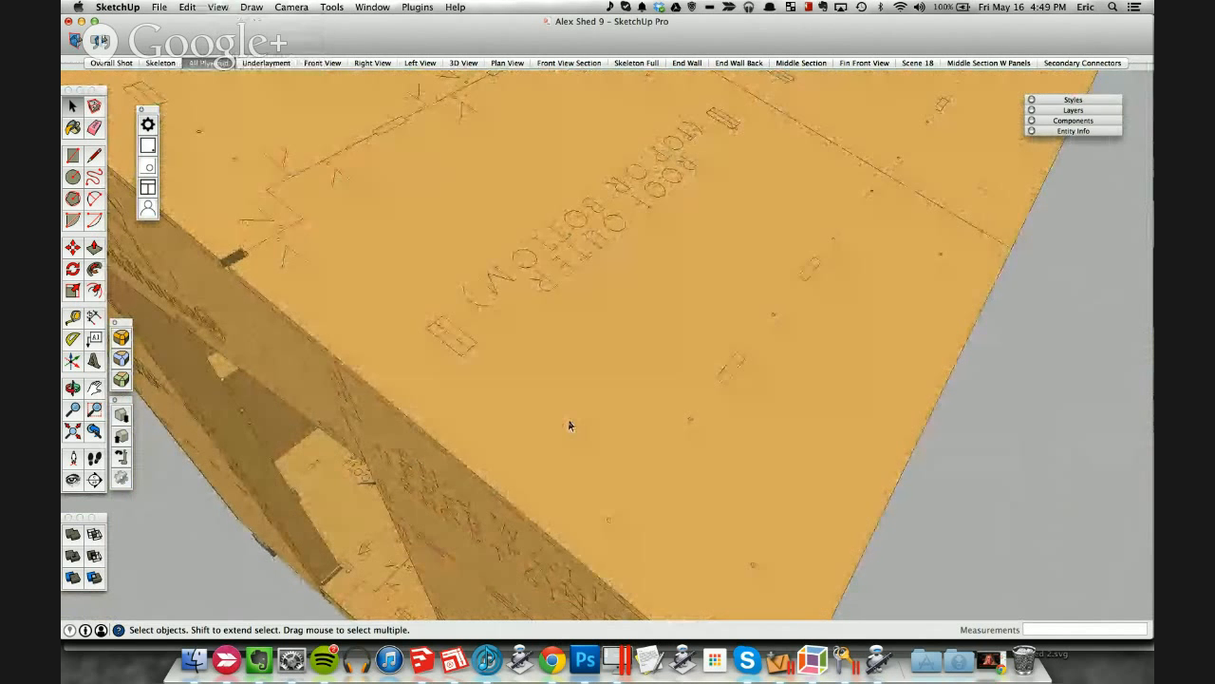
pyautogui.moveTo(570, 425); pyautogui.dragTo(502, 351, button='middle')
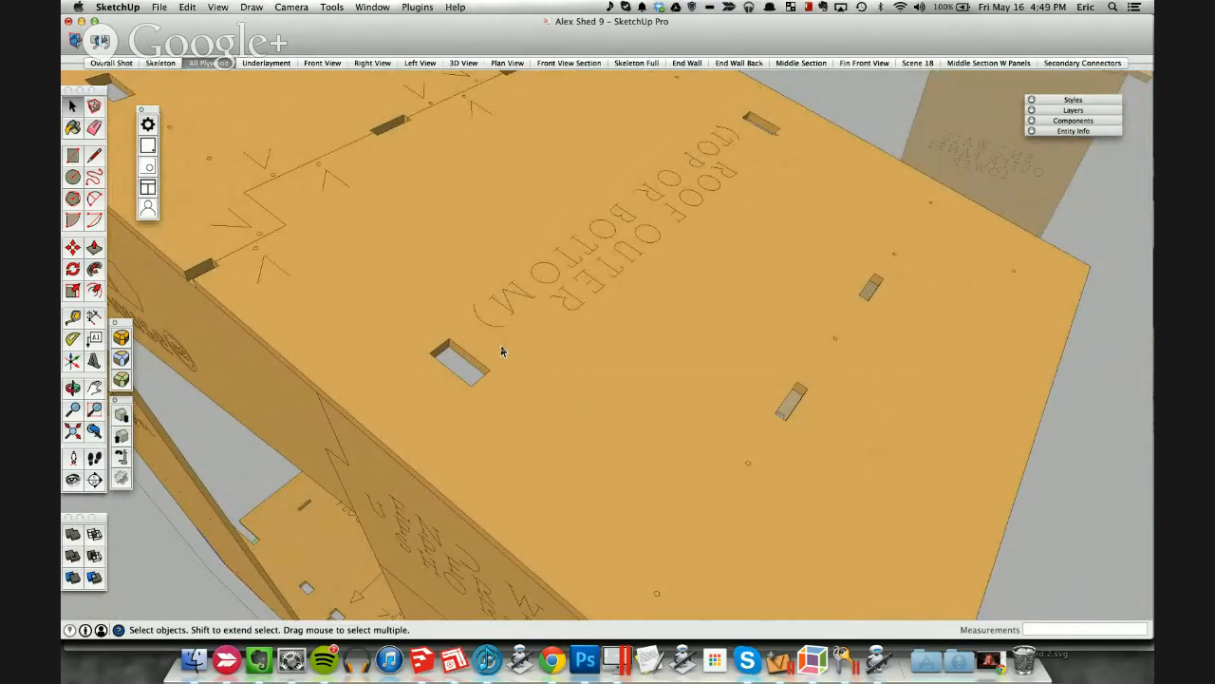
pyautogui.scroll(-10, 502, 351)
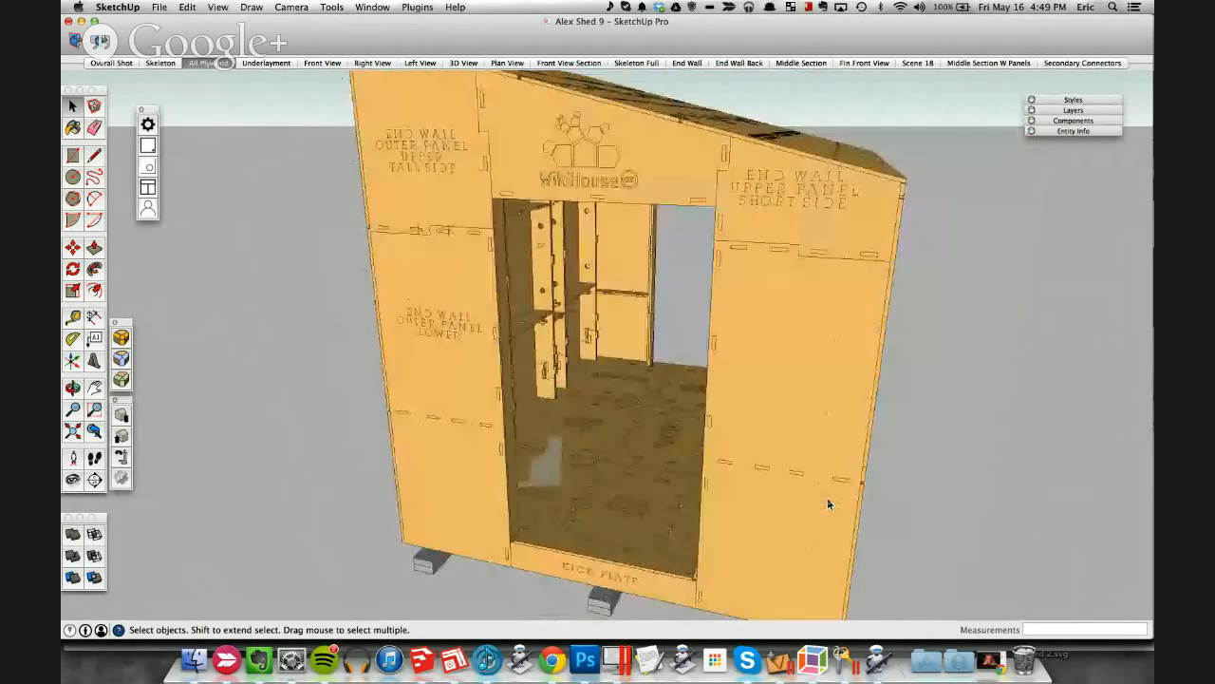
# Step: Switch to VCarve Pro and examine the nested cut sheets of the shed's parts, both close up and as rows of sheets
pyautogui.click(617, 657)
pyautogui.click(686, 371)
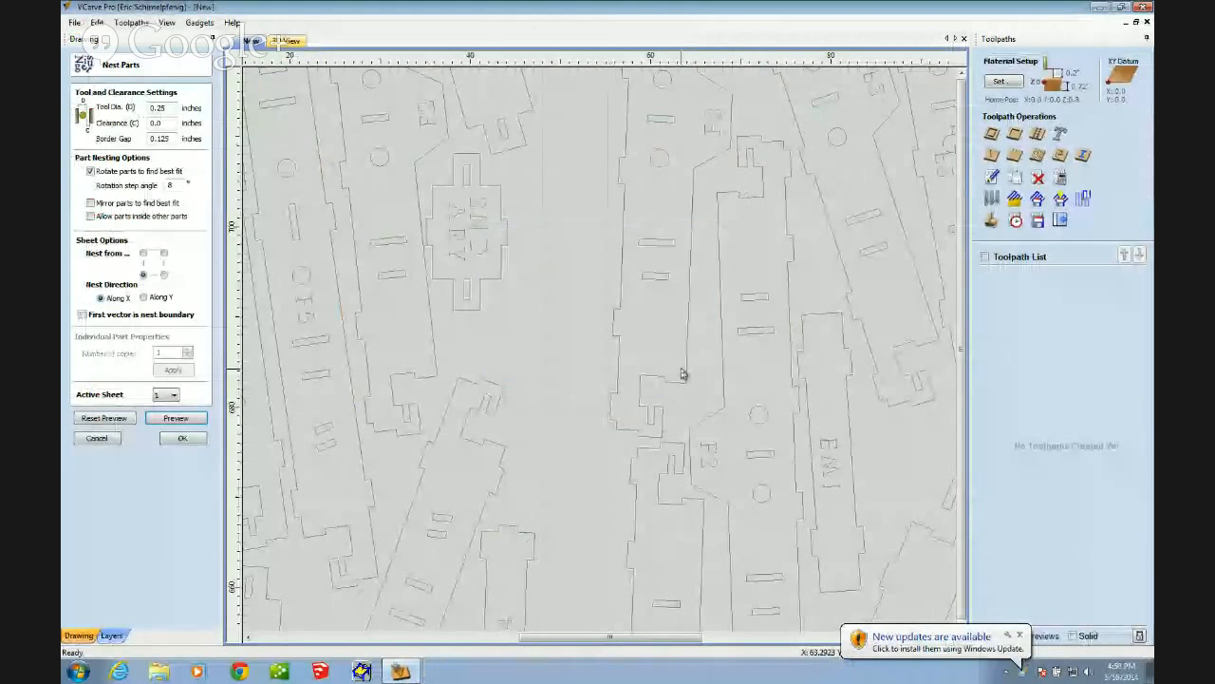
pyautogui.scroll(5, 681, 373)
pyautogui.scroll(-10, 681, 370)
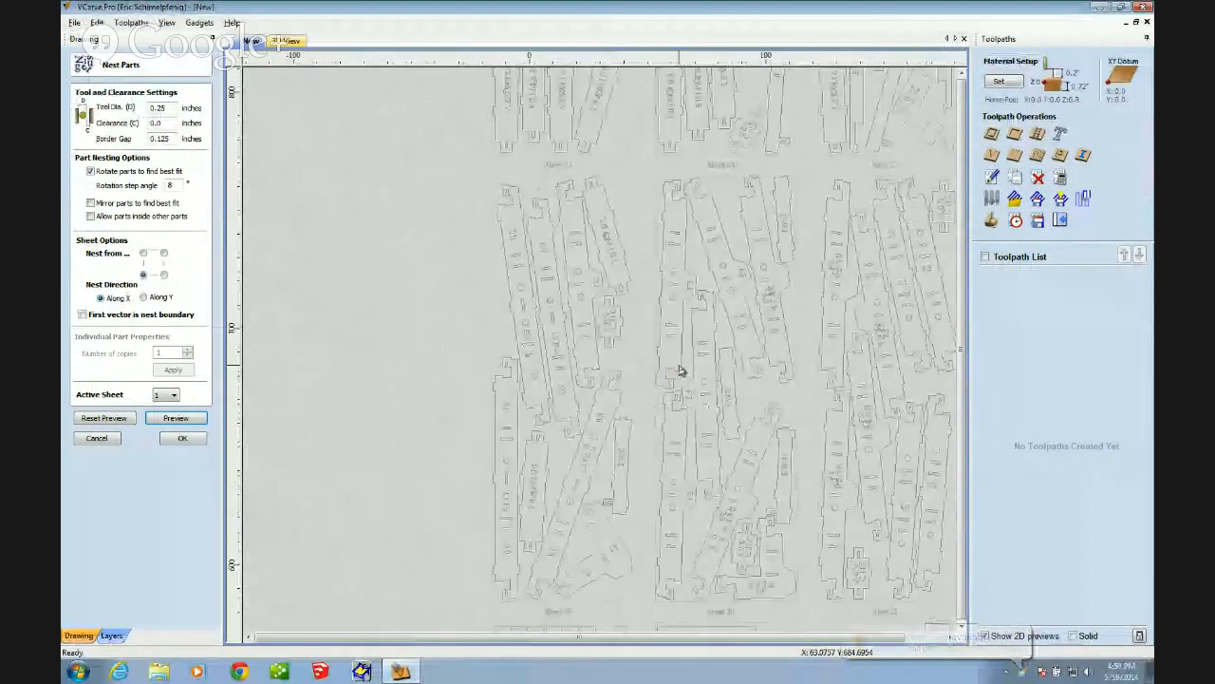
pyautogui.scroll(-3, 681, 370)
pyautogui.scroll(5, 588, 382)
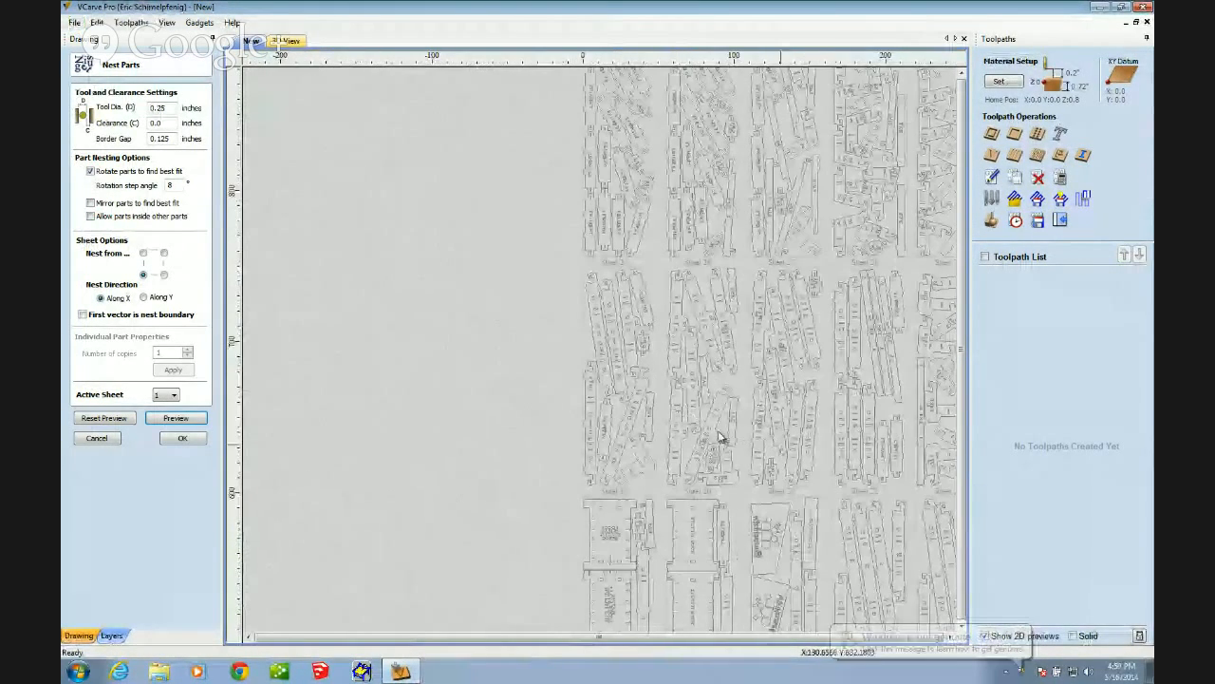
pyautogui.moveTo(612, 665)
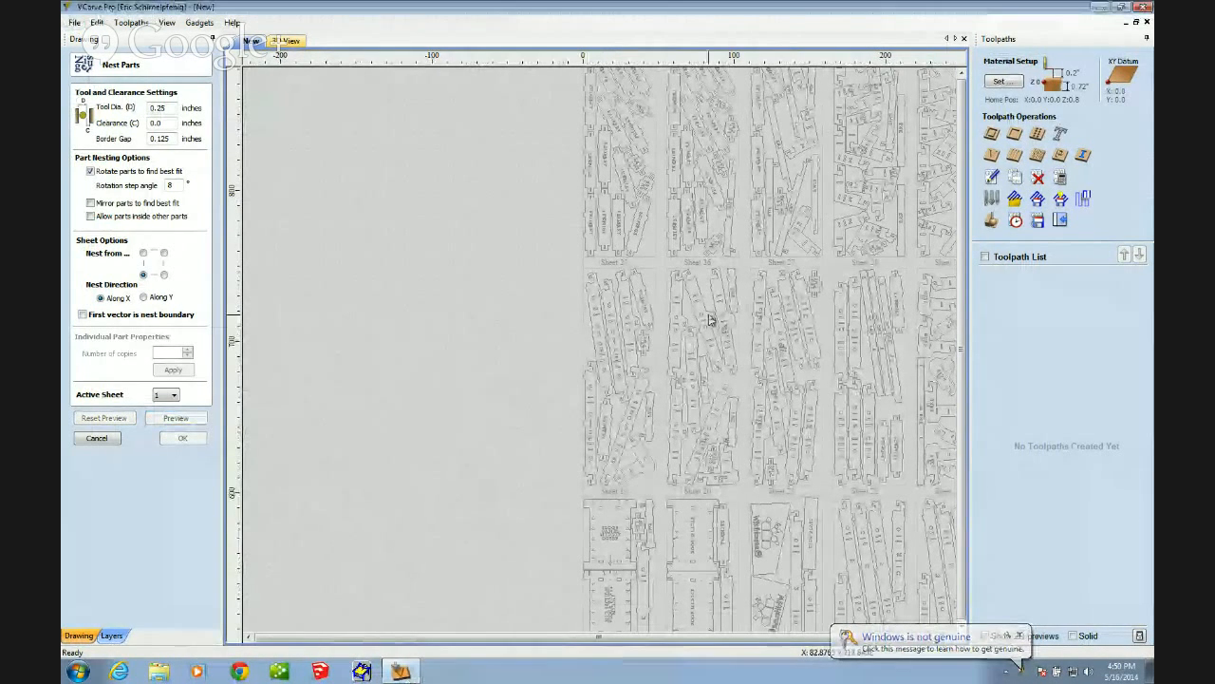
pyautogui.scroll(3, 712, 333)
pyautogui.scroll(2, 712, 334)
pyautogui.scroll(-6, 712, 334)
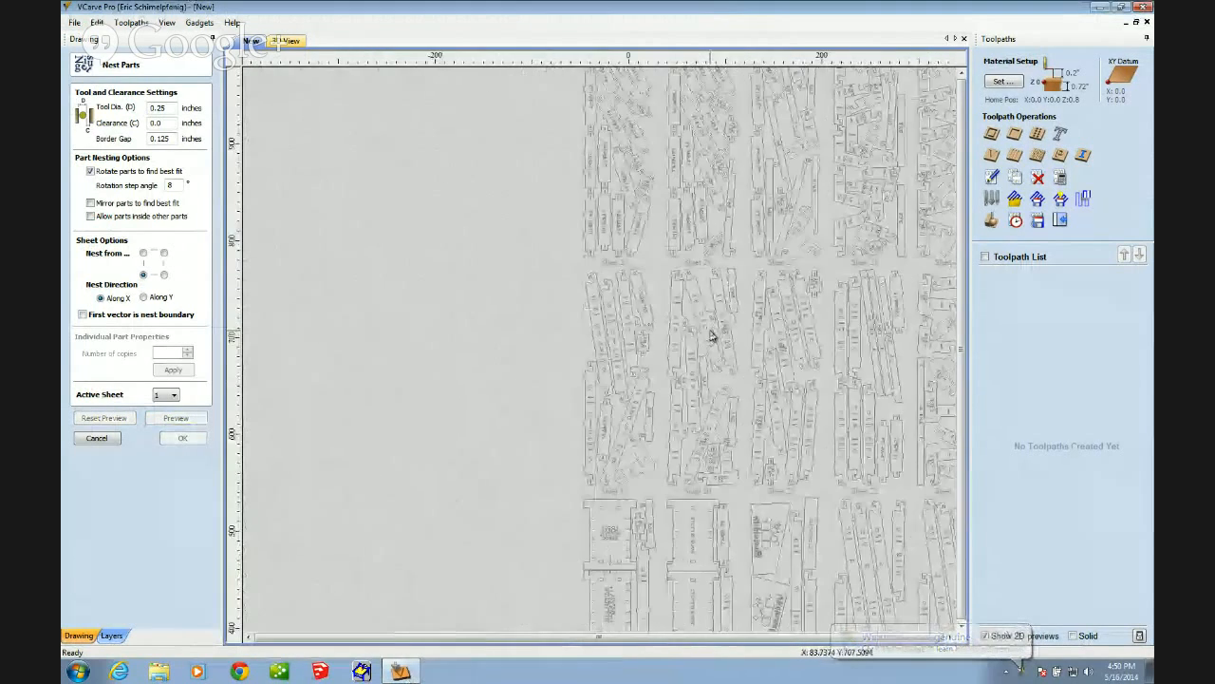
pyautogui.moveTo(769, 405); pyautogui.dragTo(657, 315, button='middle')
# Step: Return to the shed in SketchUp, view its front and long side together, and dismiss the incoming message notification
pyautogui.hotkey('ctrl', 'Left')
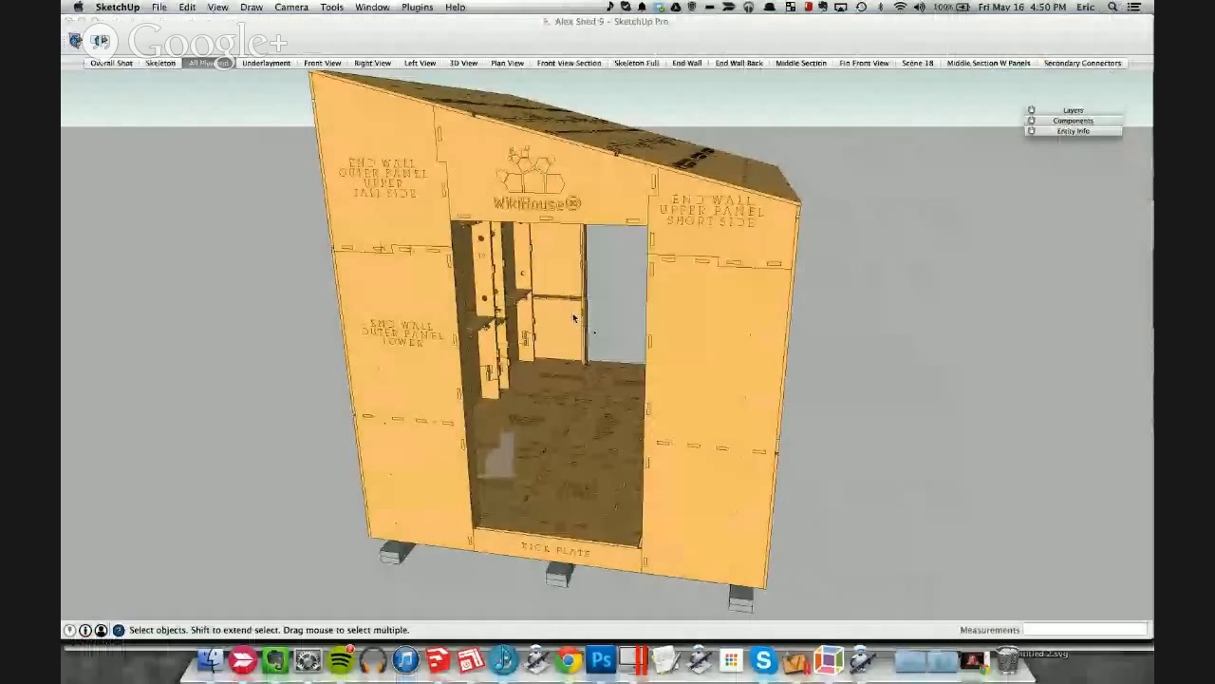
pyautogui.moveTo(659, 365); pyautogui.dragTo(536, 394, button='middle')
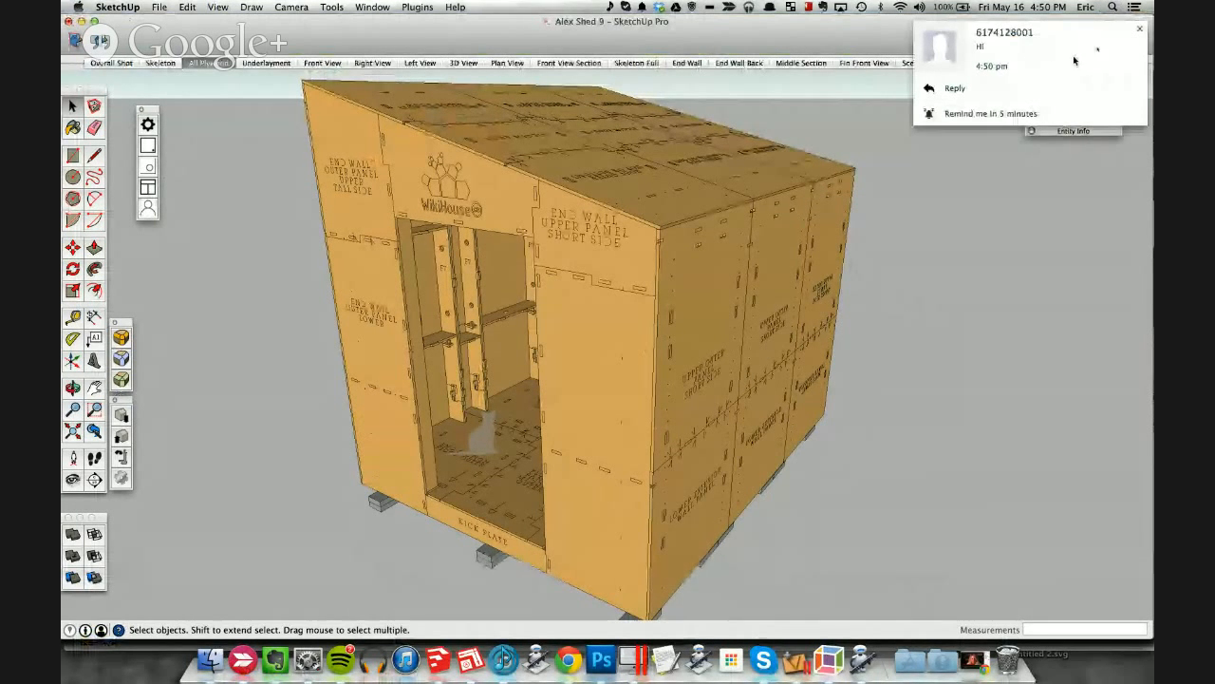
pyautogui.click(1139, 29)
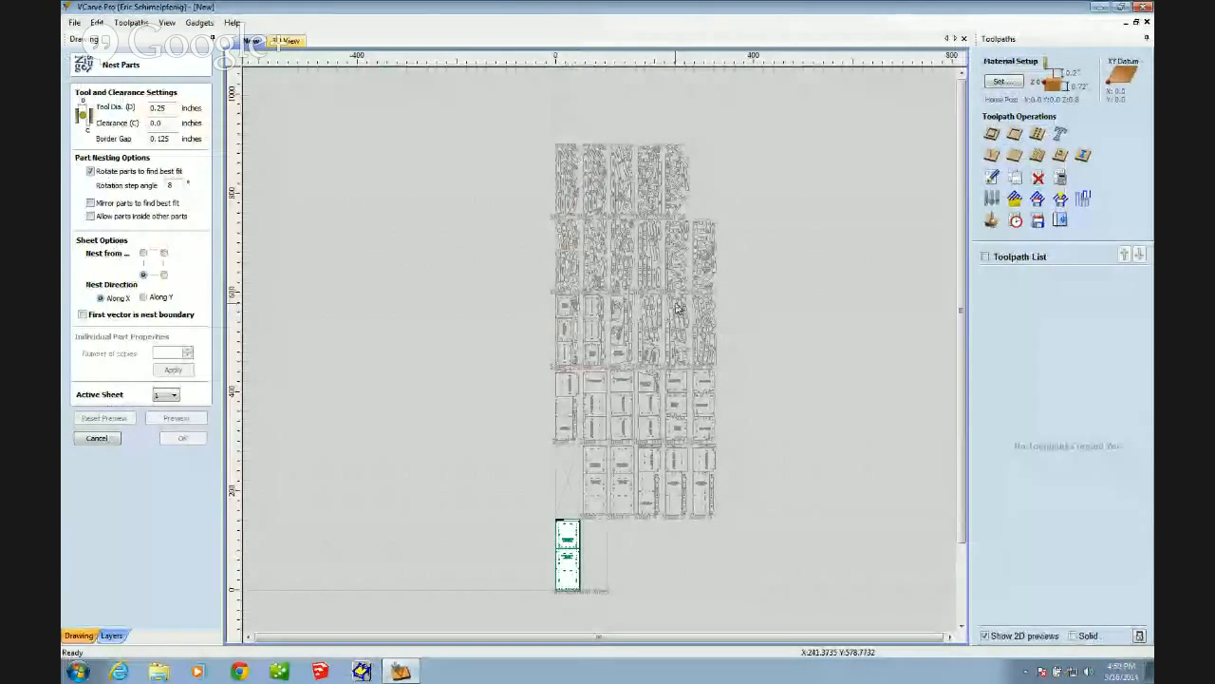
# Step: Switch back to VCarve Pro and inspect the nested sheets of ribs and wall panels up close
pyautogui.scroll(5, 677, 307)
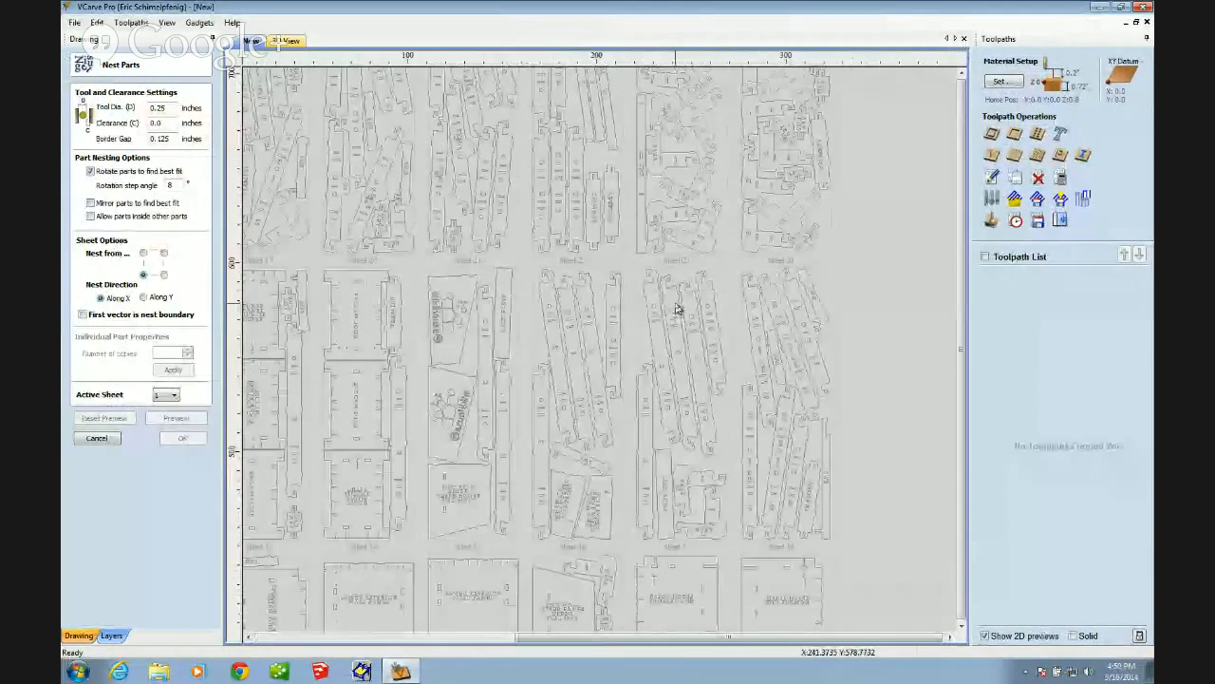
pyautogui.moveTo(538, 446); pyautogui.dragTo(540, 314, button='middle')
pyautogui.press('super')
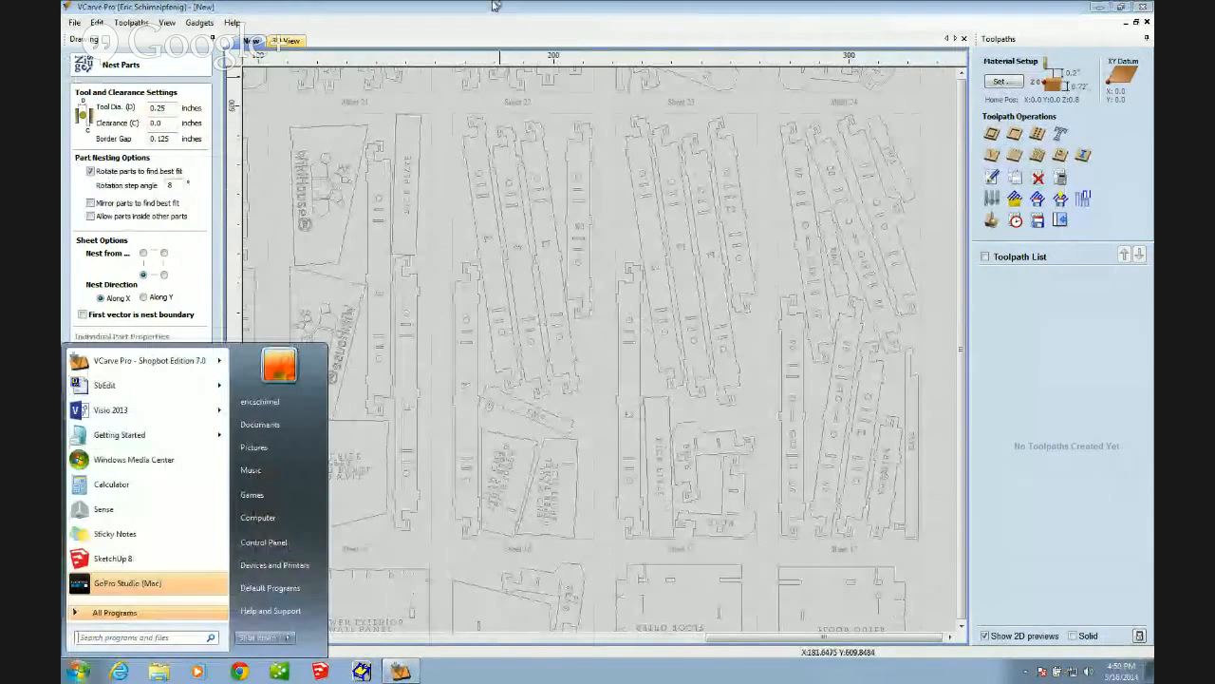
pyautogui.click(501, 5)
pyautogui.moveTo(501, 6)
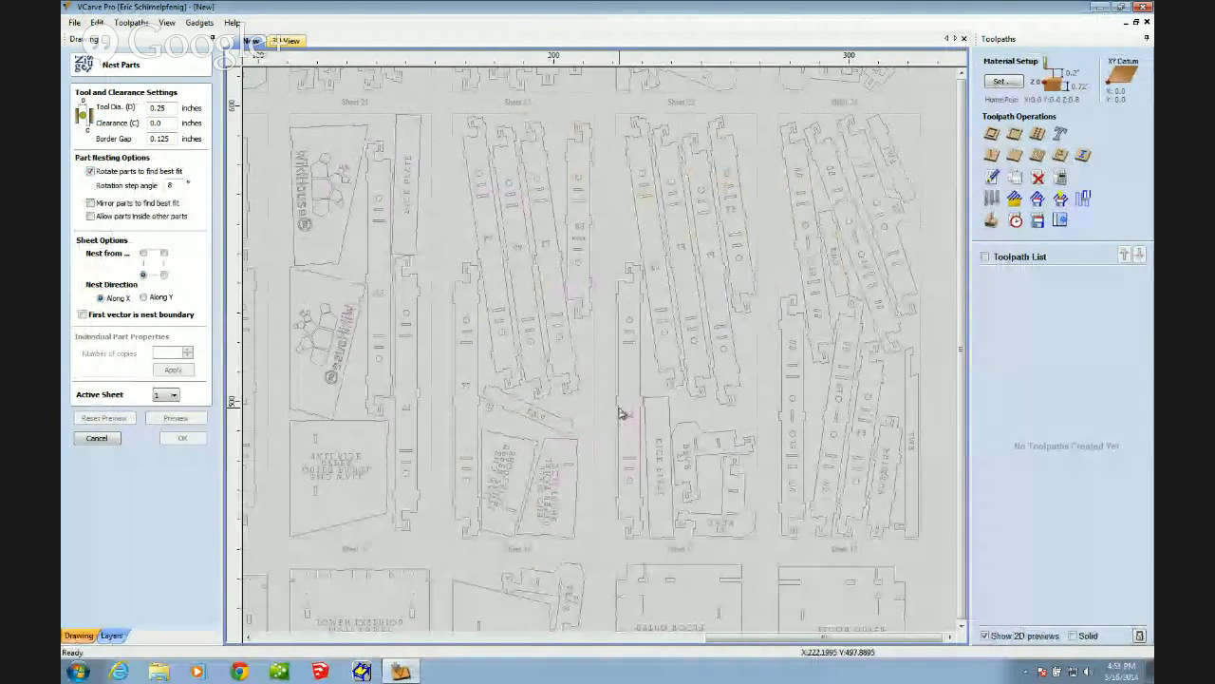
# Step: Examine the complete nested sheet layout, then the end wall panels carrying the WikiHouse logo
pyautogui.scroll(-3, 619, 414)
pyautogui.scroll(-3, 619, 414)
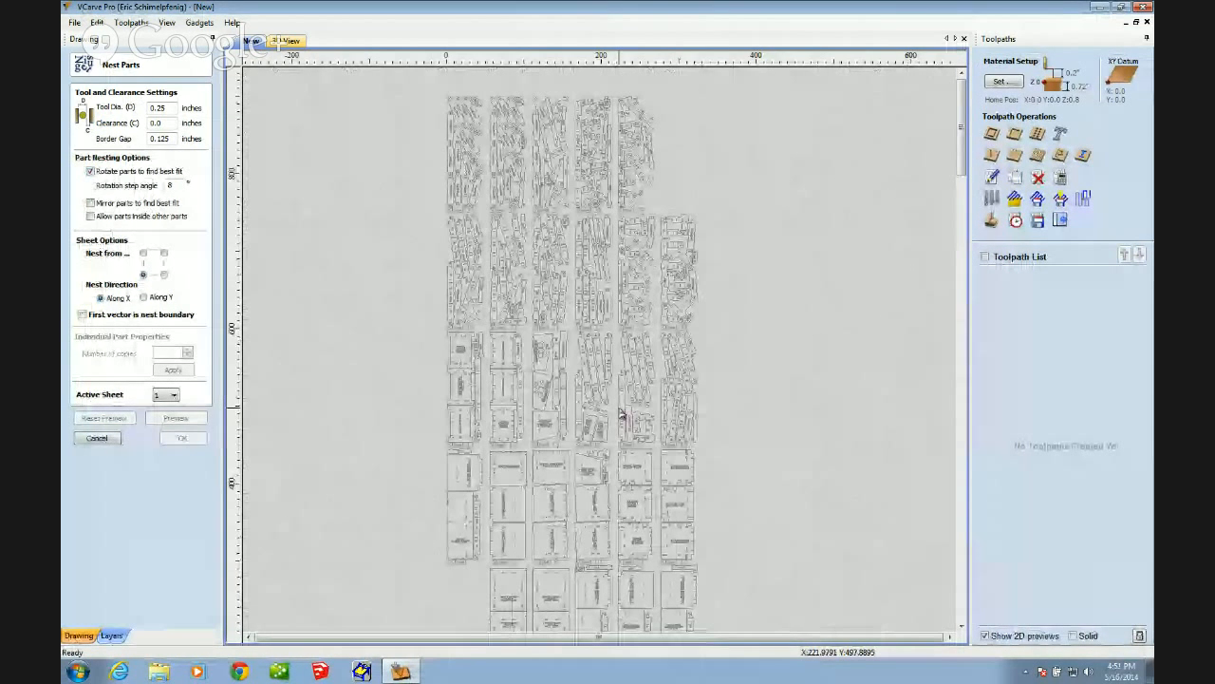
pyautogui.scroll(-1, 619, 414)
pyautogui.moveTo(631, 384); pyautogui.dragTo(610, 293, button='middle')
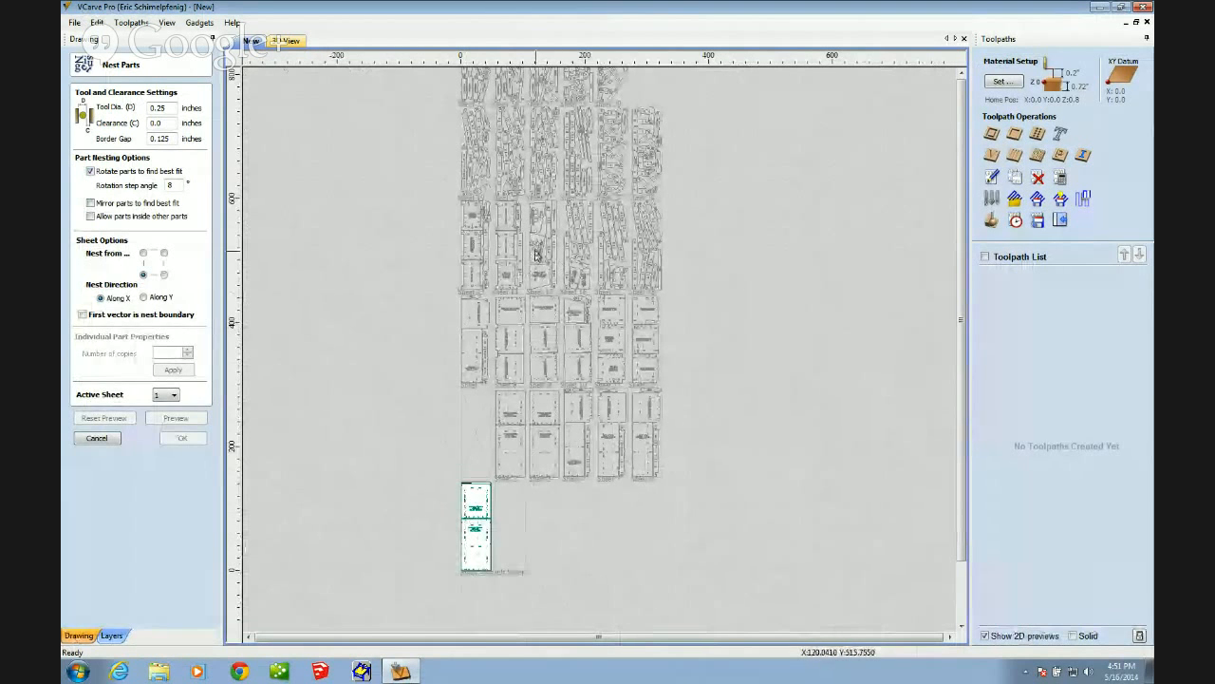
pyautogui.scroll(3, 537, 256)
pyautogui.scroll(3, 537, 257)
pyautogui.scroll(-2, 537, 257)
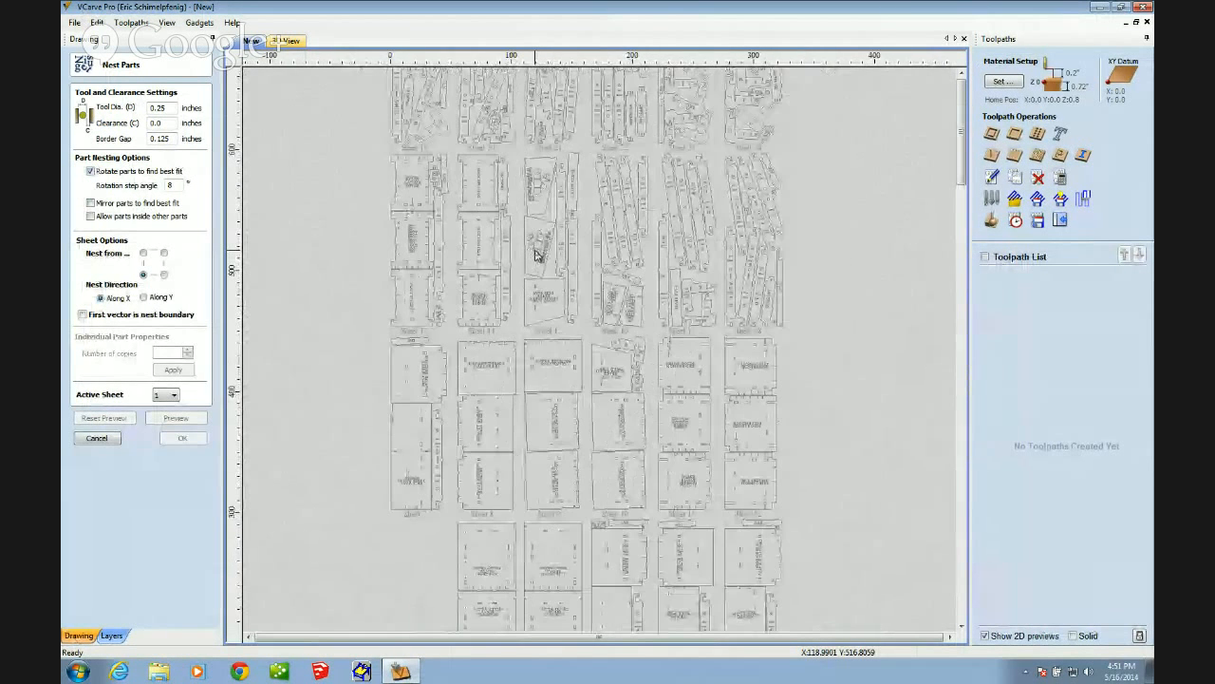
pyautogui.scroll(3, 538, 256)
pyautogui.scroll(-1, 537, 256)
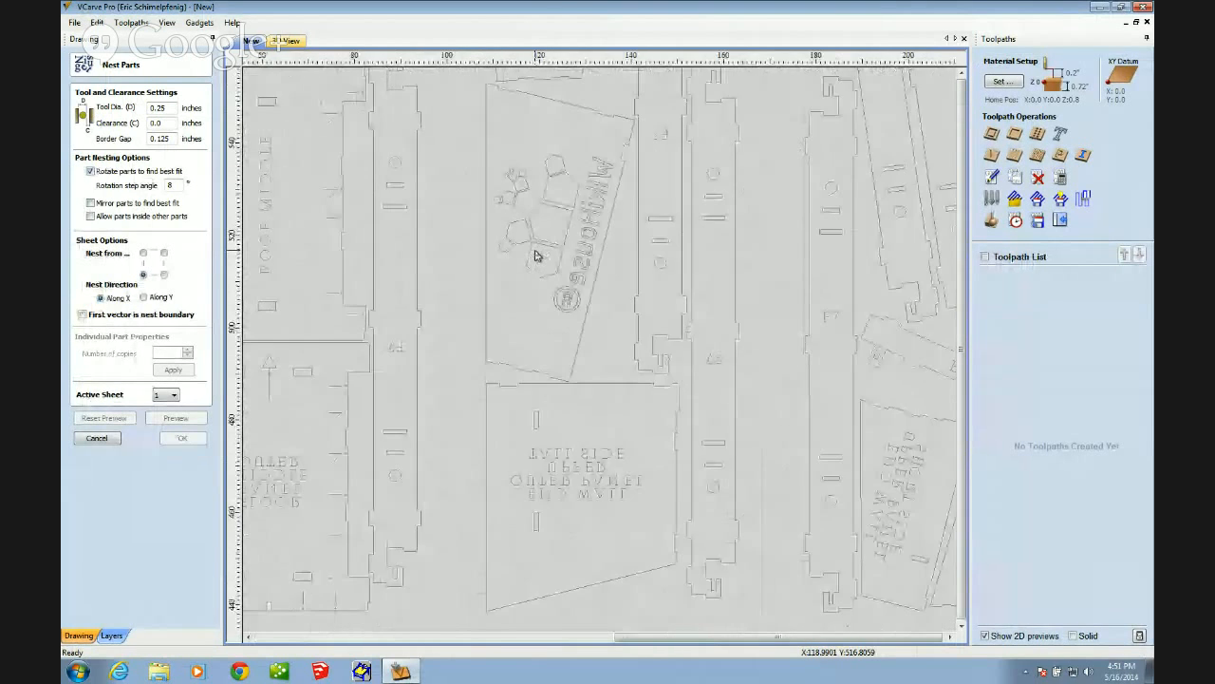
pyautogui.moveTo(566, 222); pyautogui.dragTo(510, 332, button='middle')
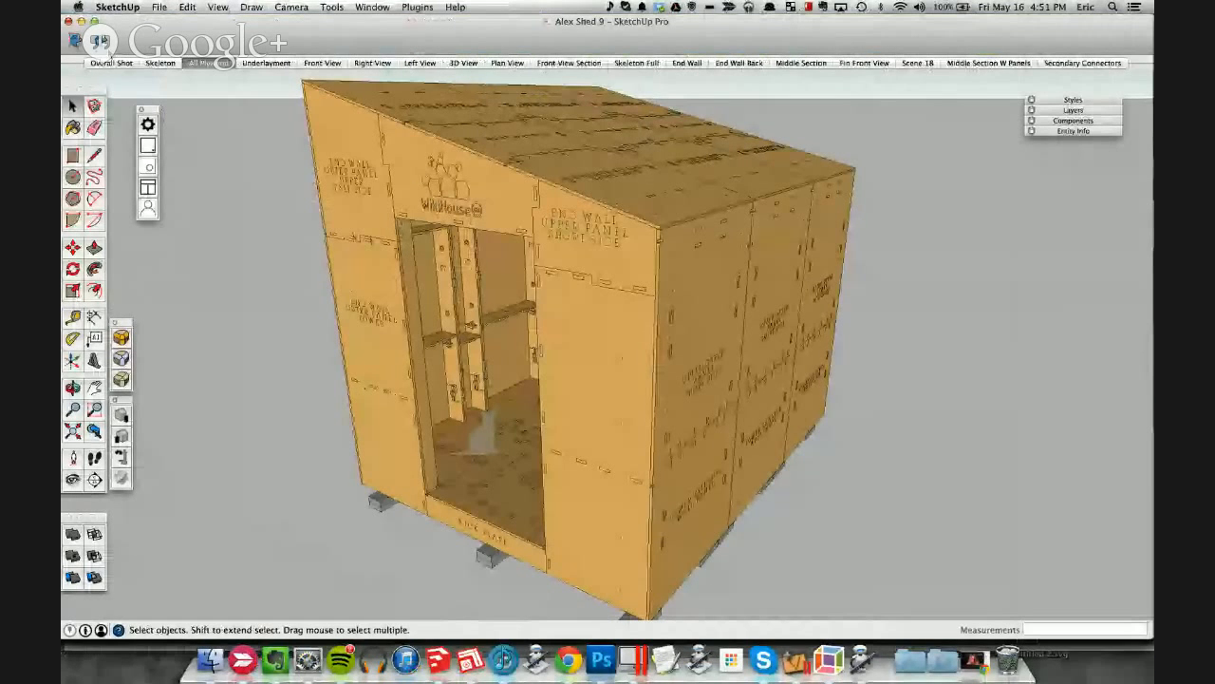
# Step: Show the shed's Overall Shot scene in SketchUp and set the face style to Shaded With Textures
pyautogui.click(102, 63)
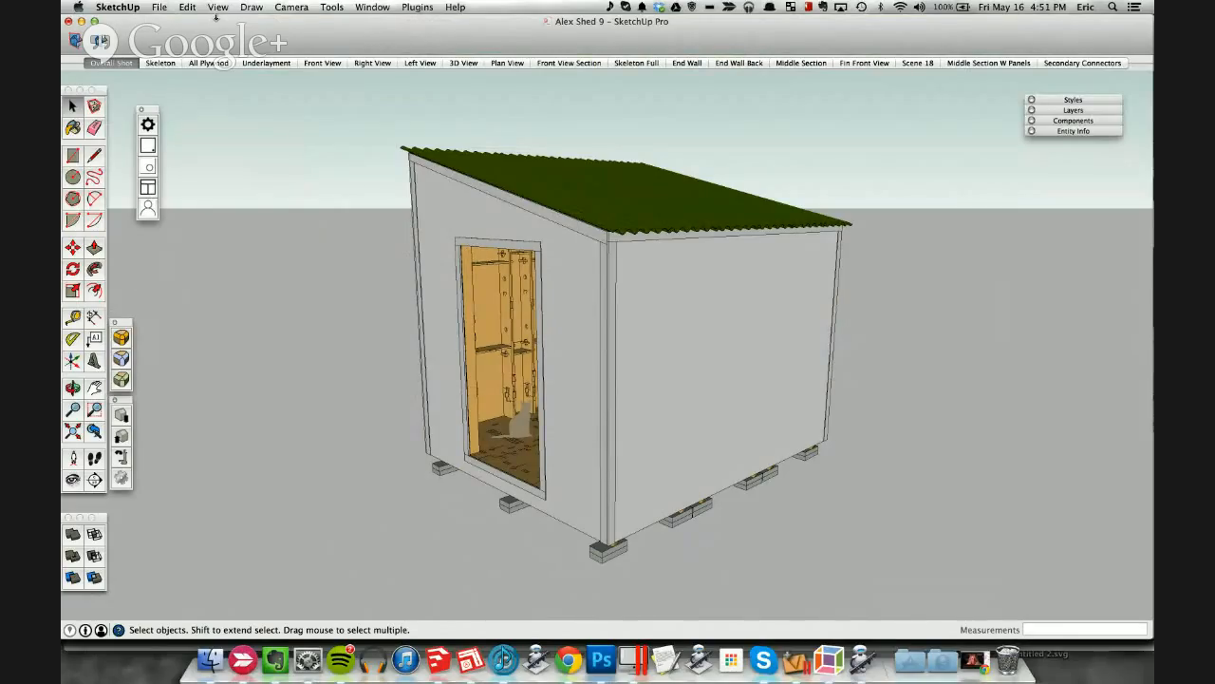
pyautogui.click(217, 9)
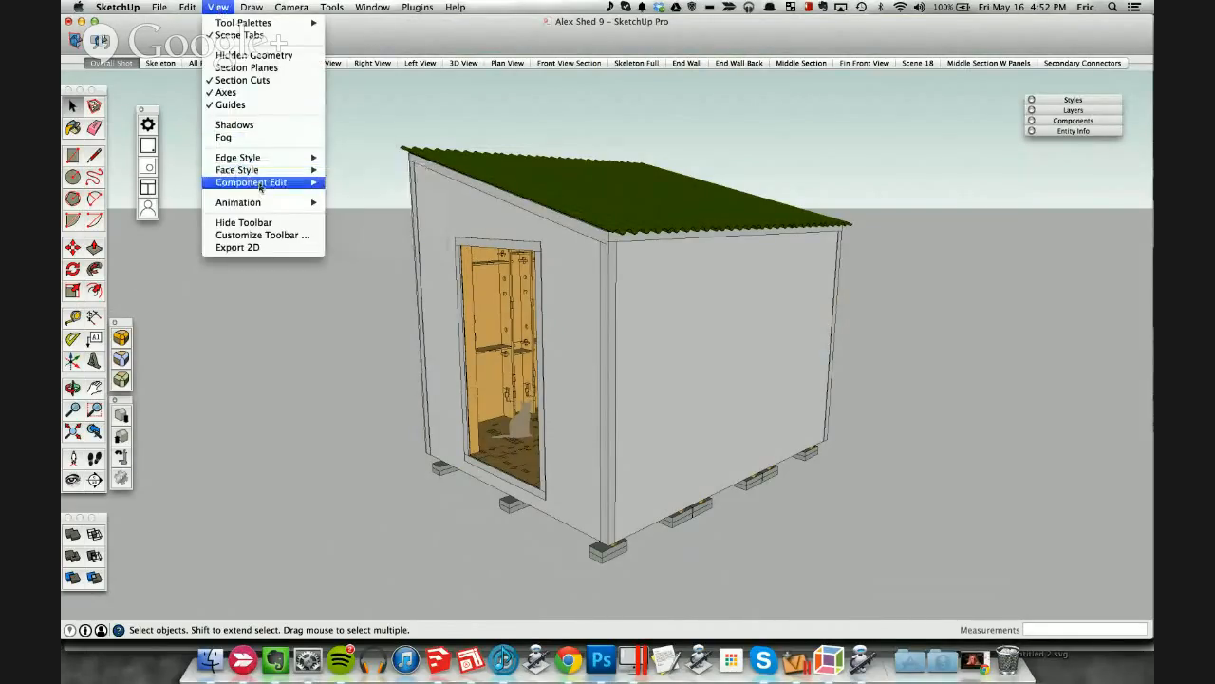
pyautogui.moveTo(292, 208)
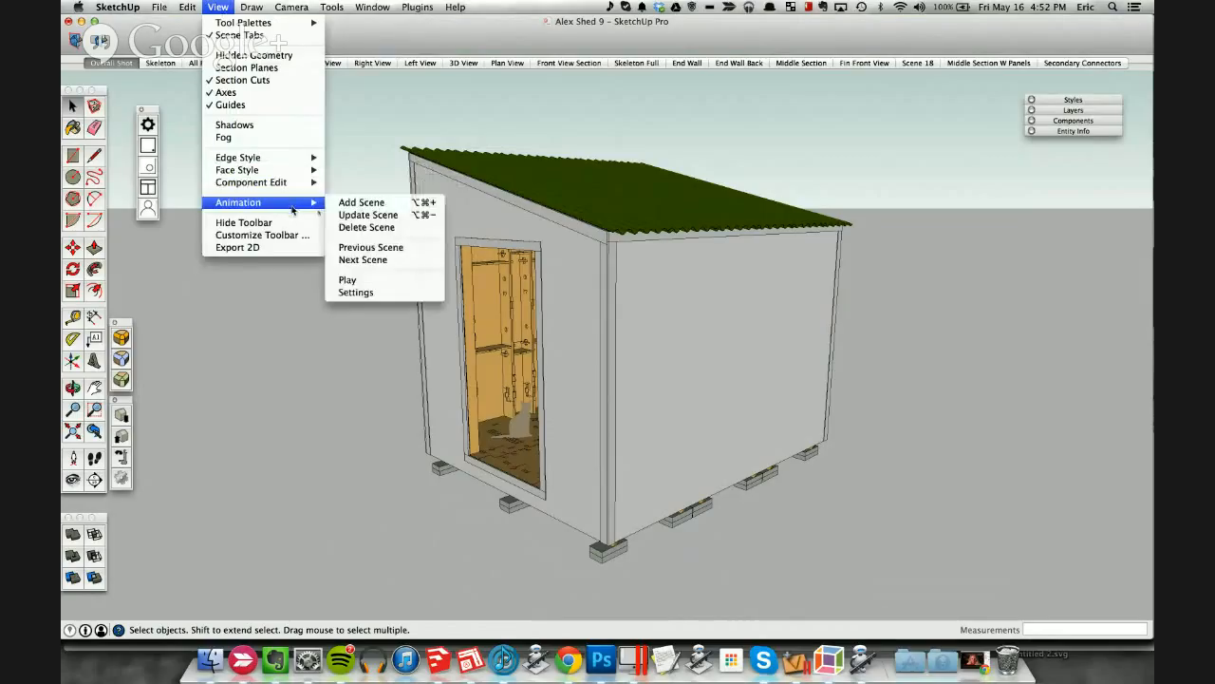
pyautogui.moveTo(290, 183)
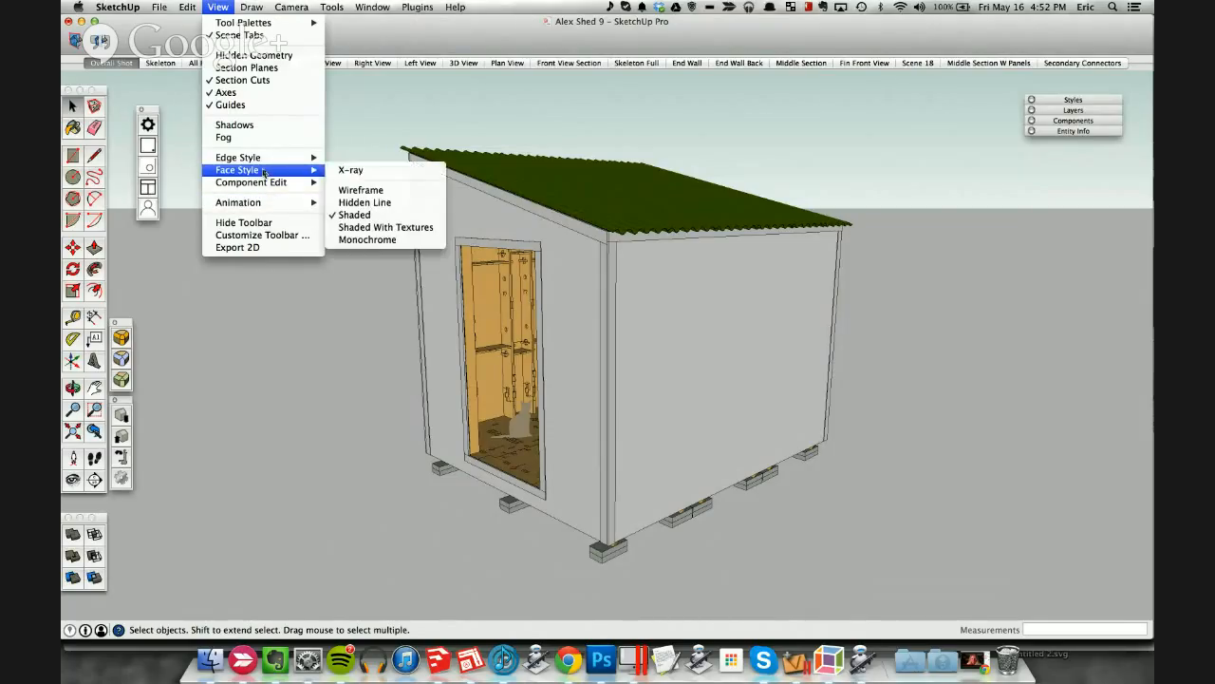
pyautogui.click(382, 233)
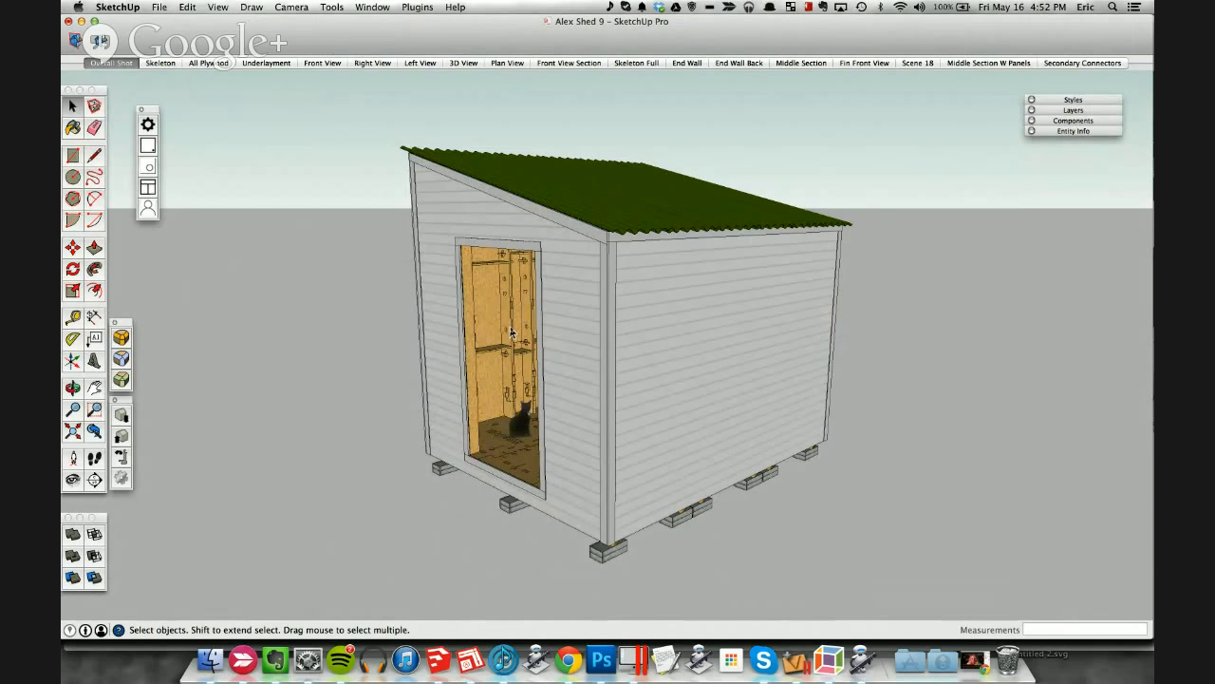
# Step: Inspect the shed's interior ribs and shelves through the doorway, then its sided front wall
pyautogui.scroll(10, 511, 332)
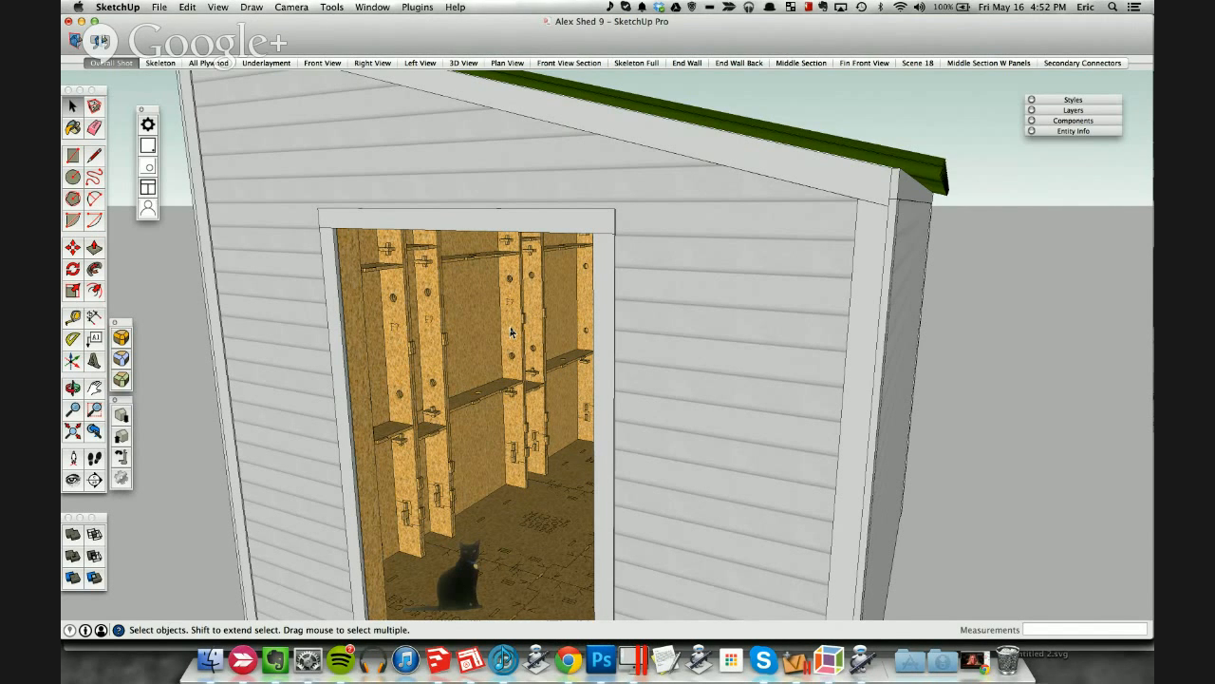
pyautogui.scroll(6, 511, 330)
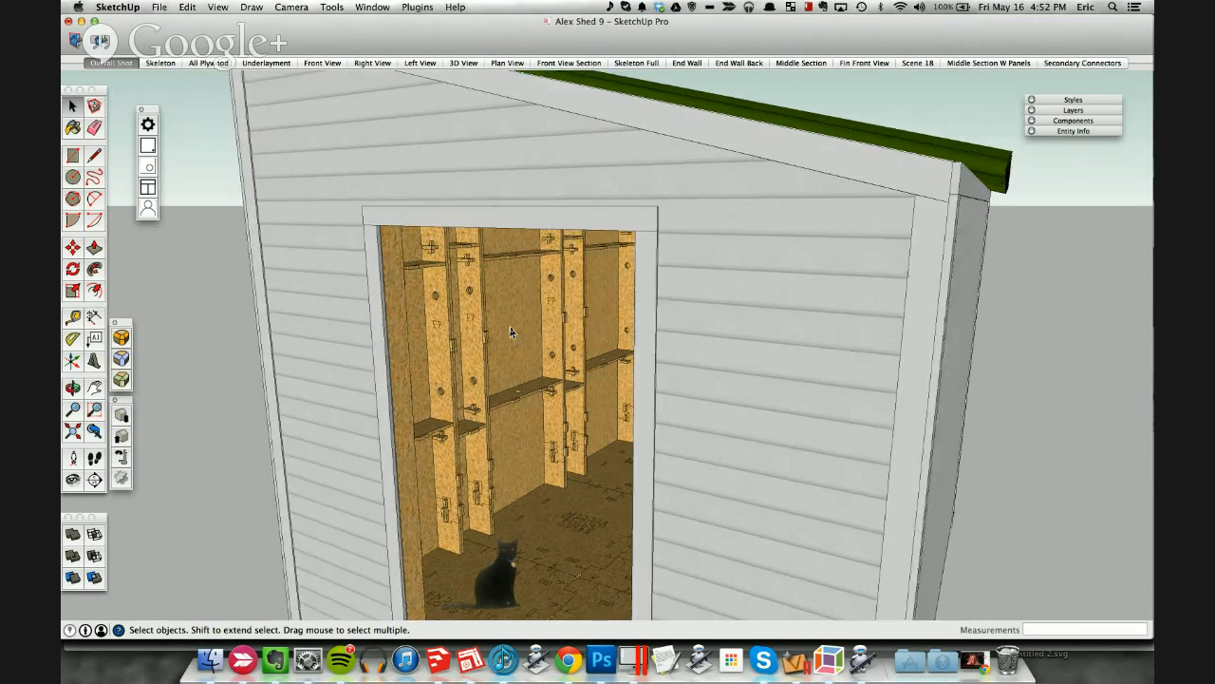
pyautogui.scroll(4, 511, 331)
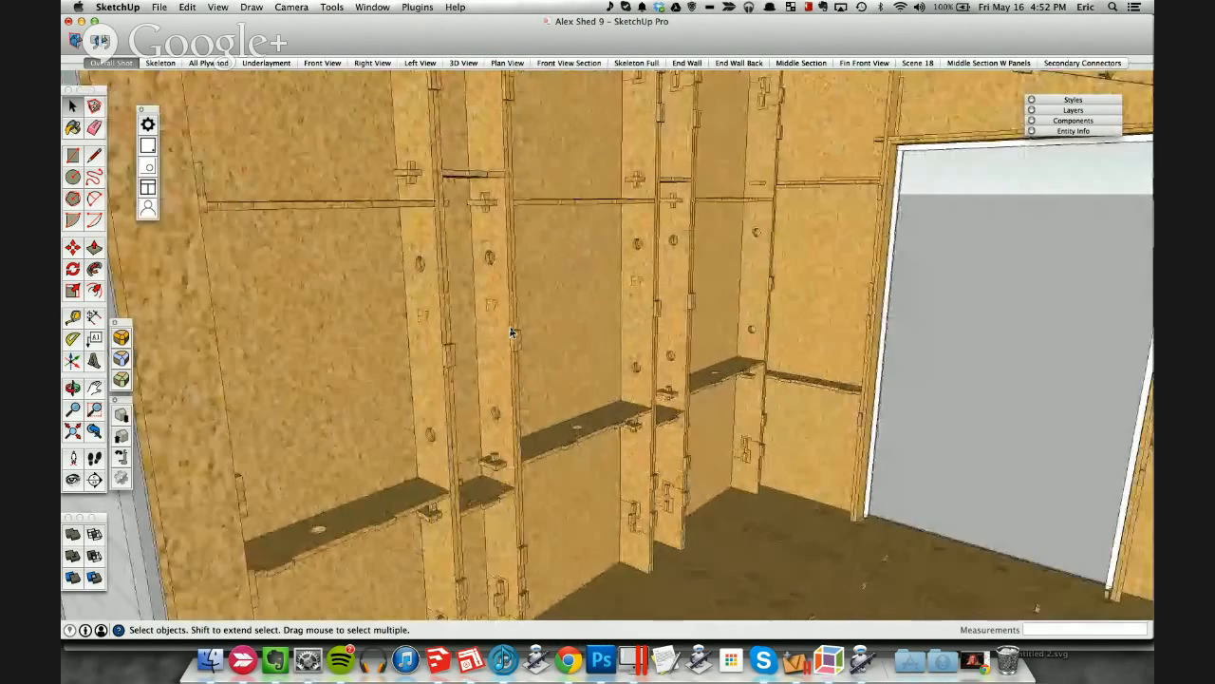
pyautogui.scroll(1, 510, 330)
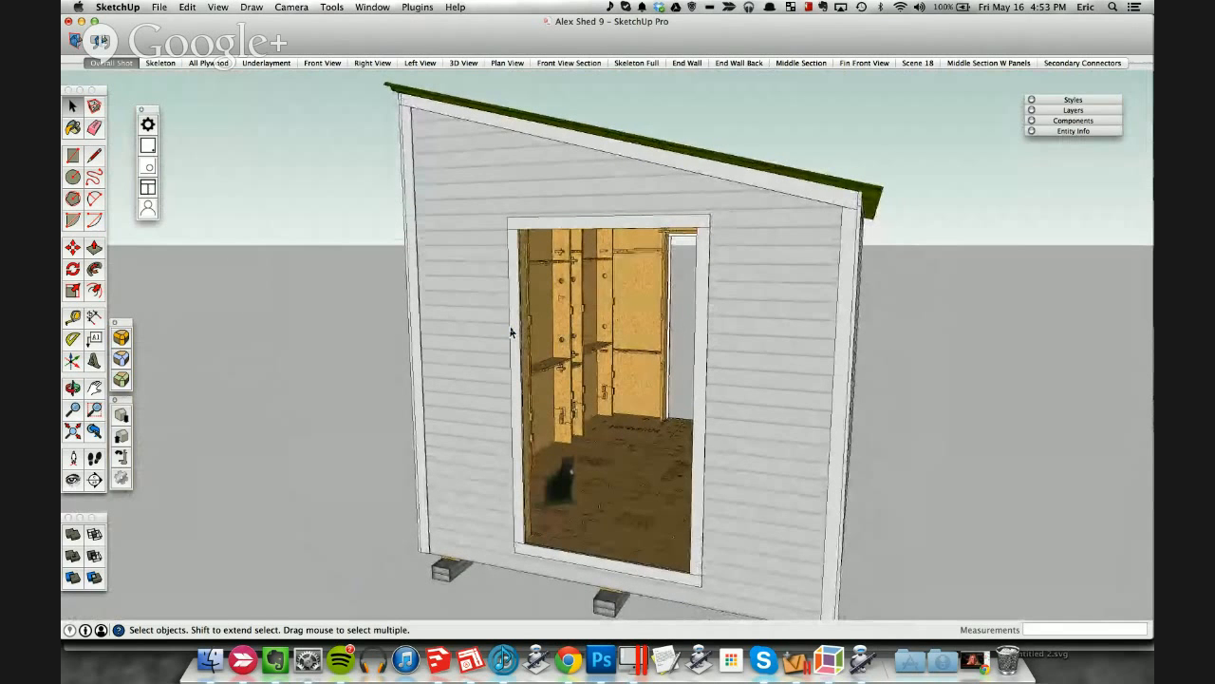
# Step: Search the computer for "wikihouse" and open the location of the Wikihouse folder
pyautogui.hotkey('alt', 'space')
pyautogui.write('find wikihouse')
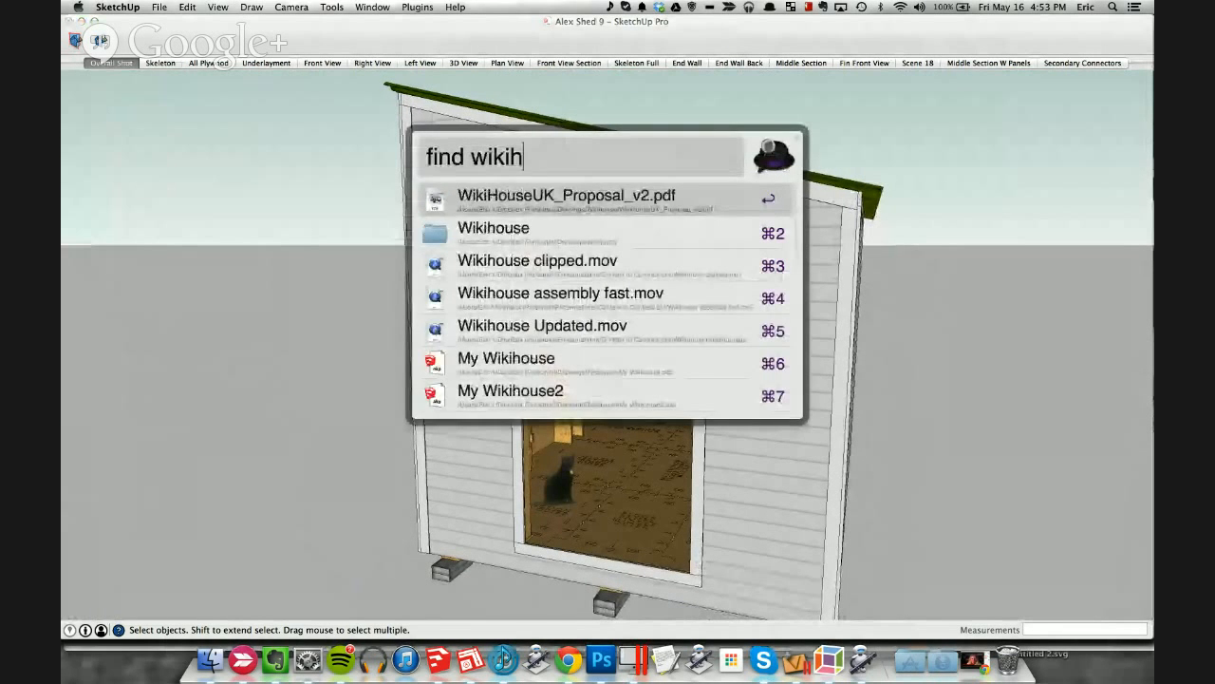
pyautogui.click(493, 227)
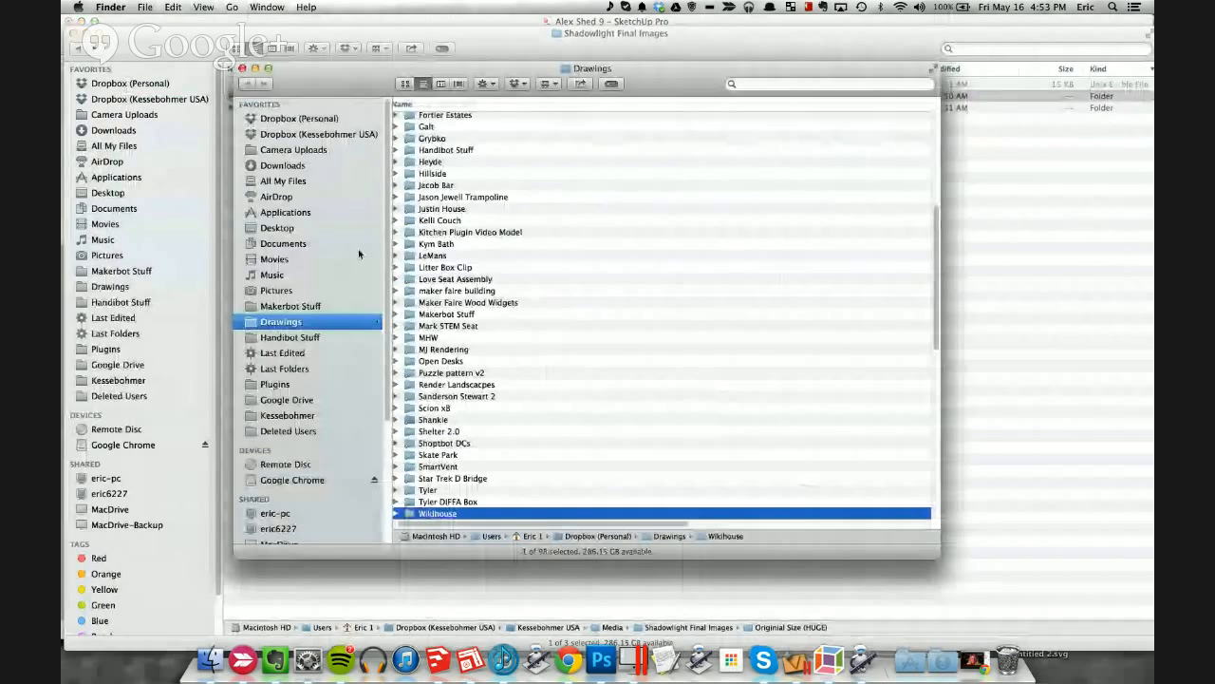
# Step: Return to SketchUp and show the shed's All Plywood scene followed by its Underlayment scene
pyautogui.click(444, 662)
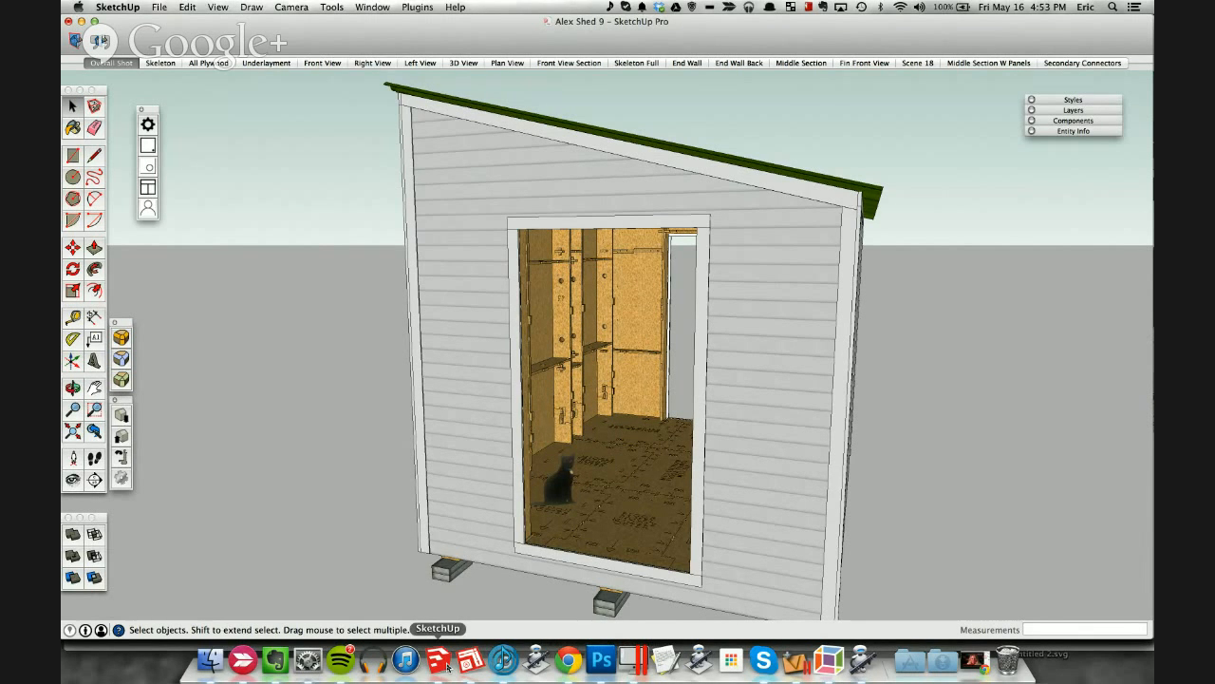
pyautogui.click(221, 63)
pyautogui.click(266, 63)
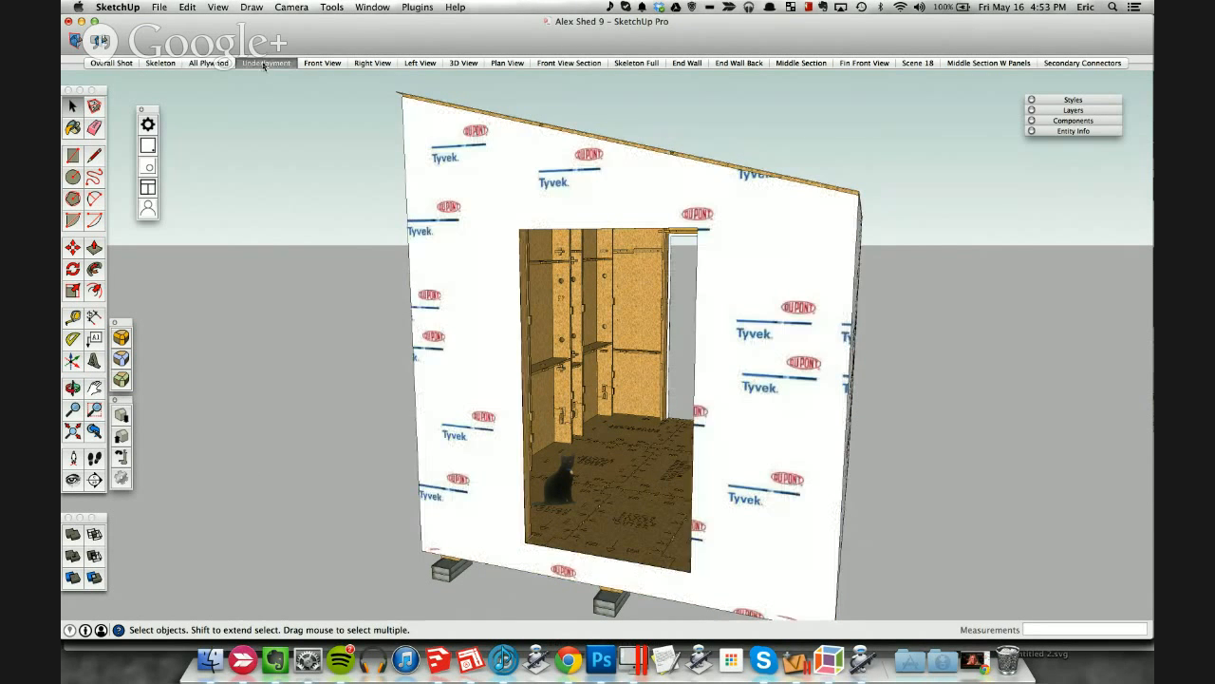
# Step: Show the shed's Skeleton scene and examine the bare frame from above a front corner
pyautogui.click(162, 63)
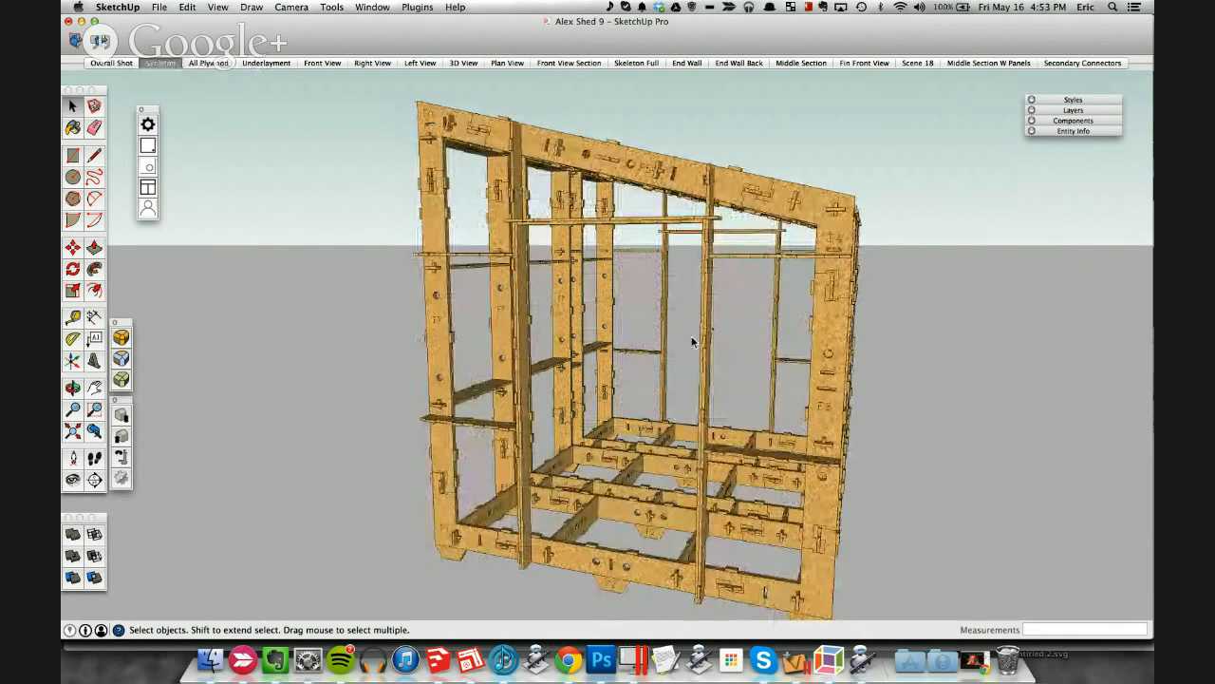
pyautogui.moveTo(719, 331); pyautogui.dragTo(518, 365, button='middle')
pyautogui.scroll(-3, 546, 429)
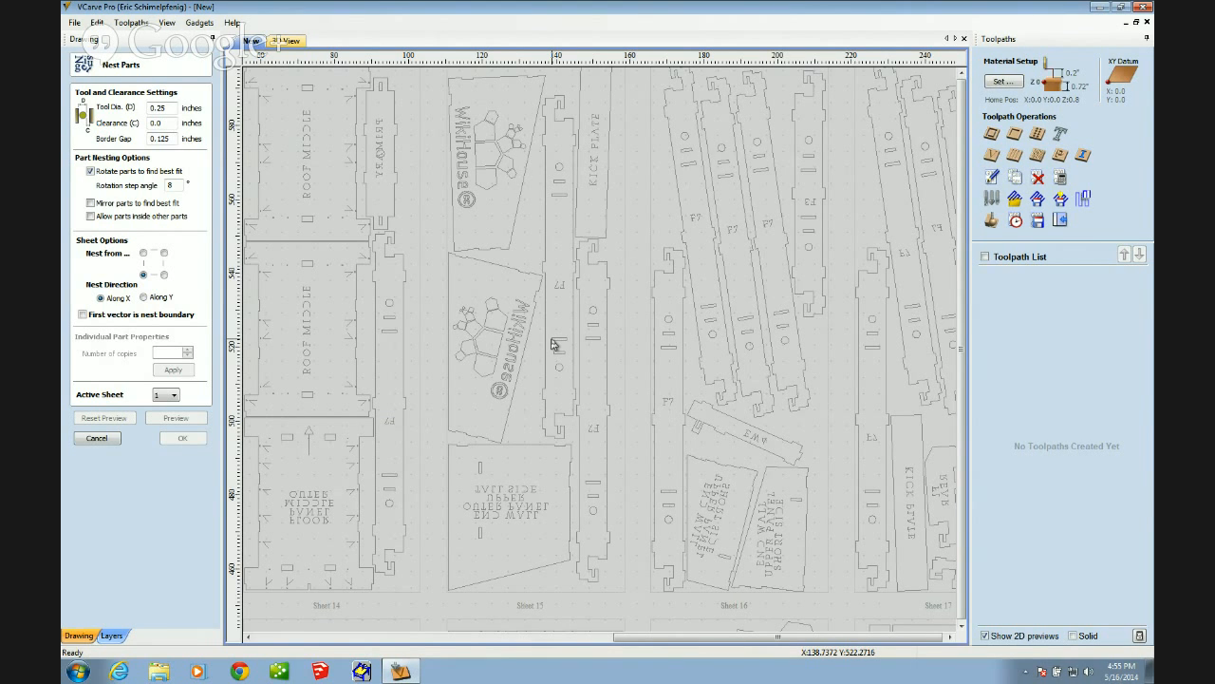
# Step: Switch to Chrome, load the OpenDesk website at opendesk.cc and dismiss the downloads bar
pyautogui.hotkey('ctrl', 'Left')
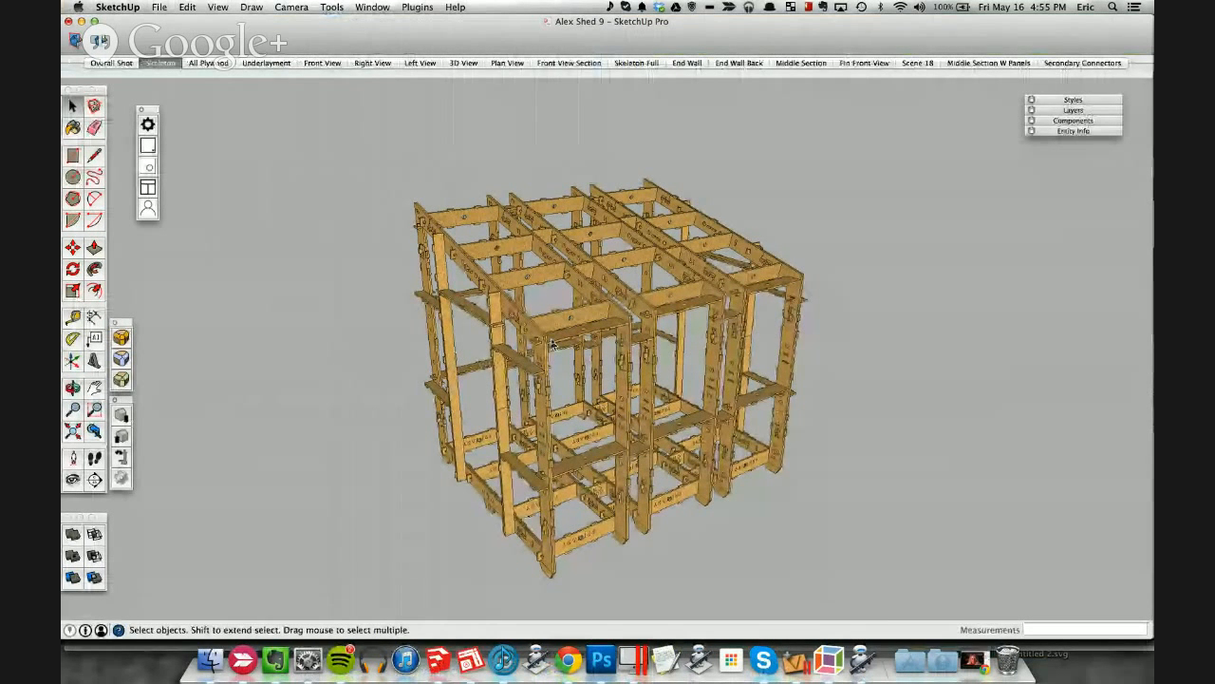
pyautogui.click(568, 659)
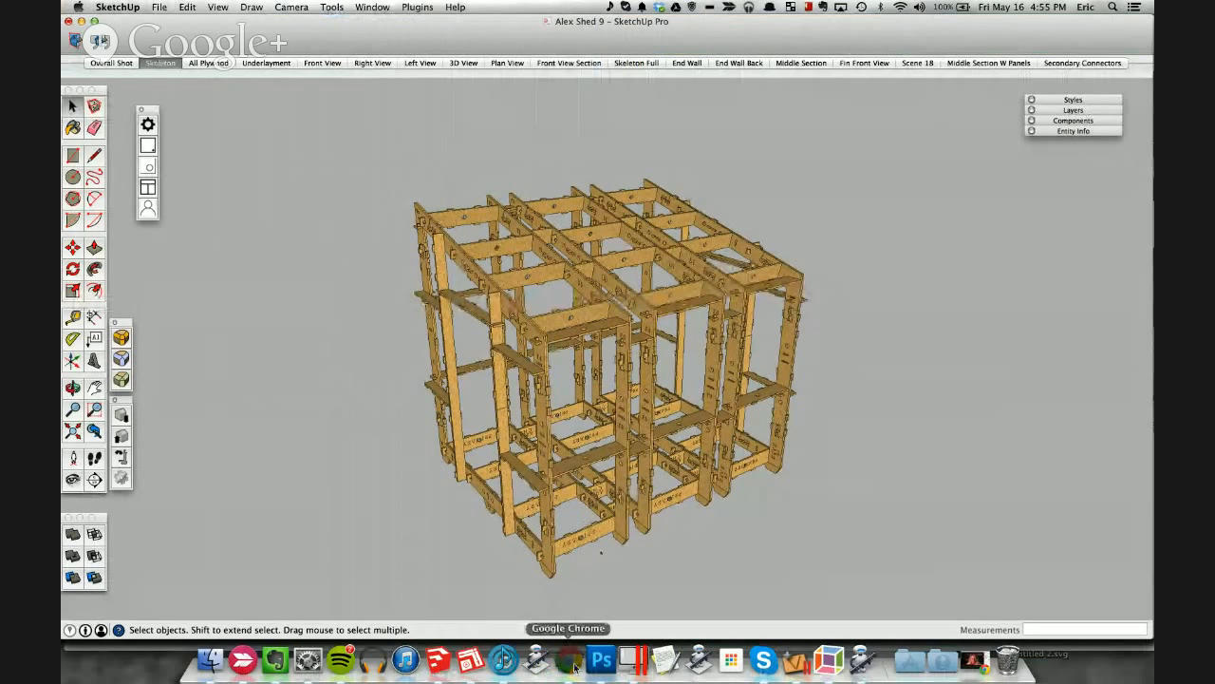
pyautogui.click(652, 49)
pyautogui.write('opendesk.co')
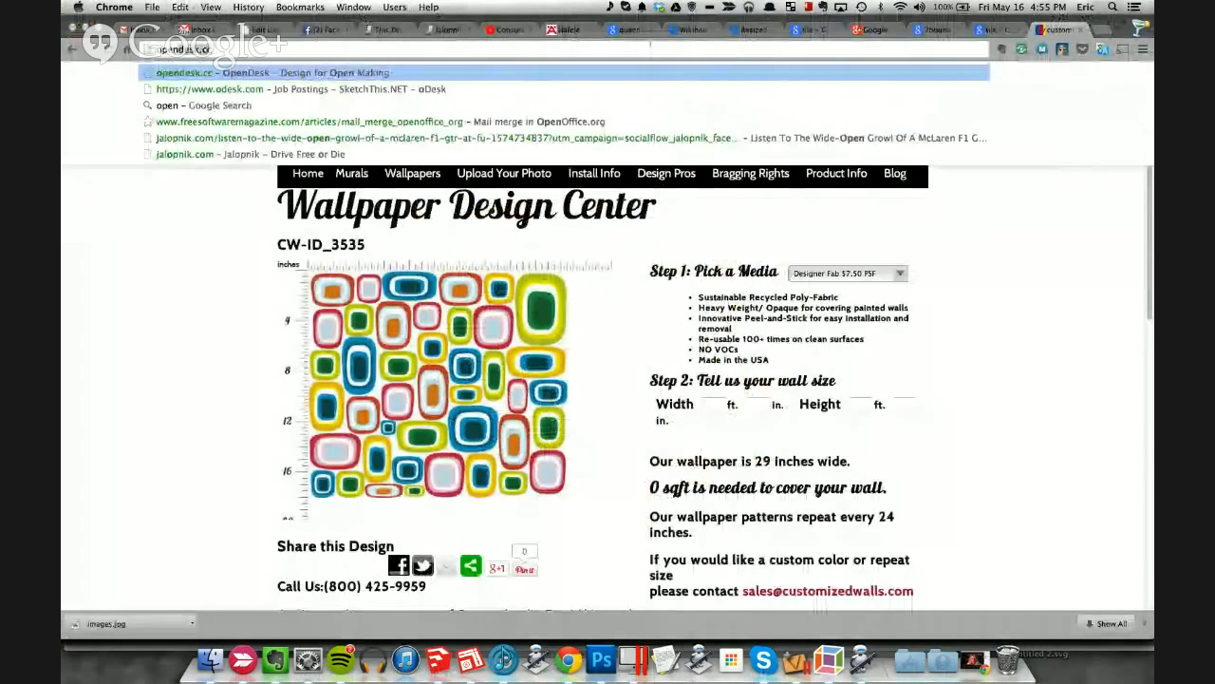
pyautogui.press('Return')
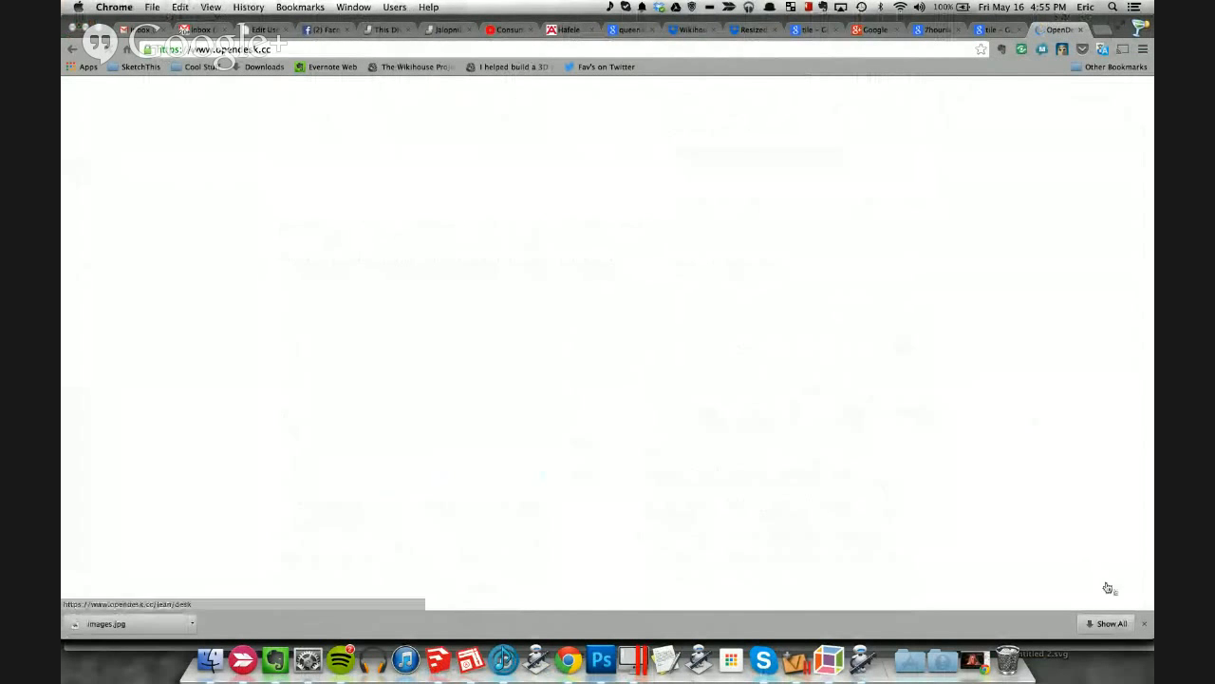
pyautogui.click(1145, 626)
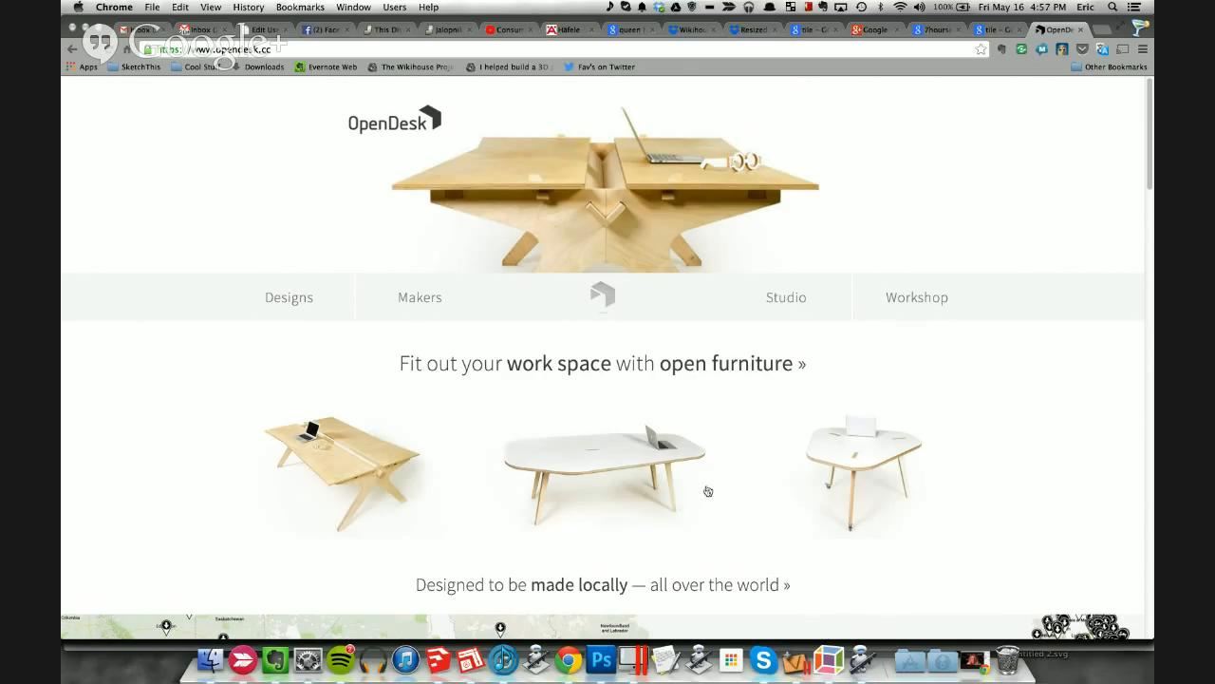
# Step: Look over the OpenDesk home page and open its Designs catalogue
pyautogui.scroll(-3, 707, 489)
pyautogui.scroll(3, 708, 490)
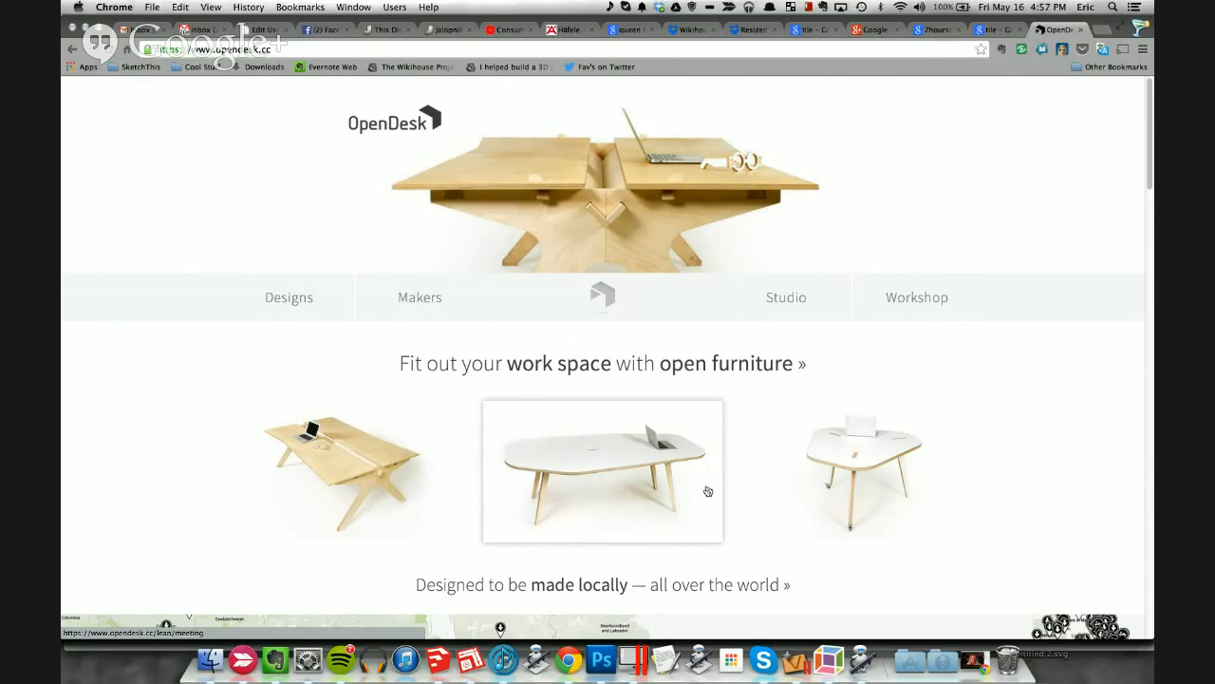
pyautogui.scroll(-2, 707, 491)
pyautogui.scroll(2, 708, 491)
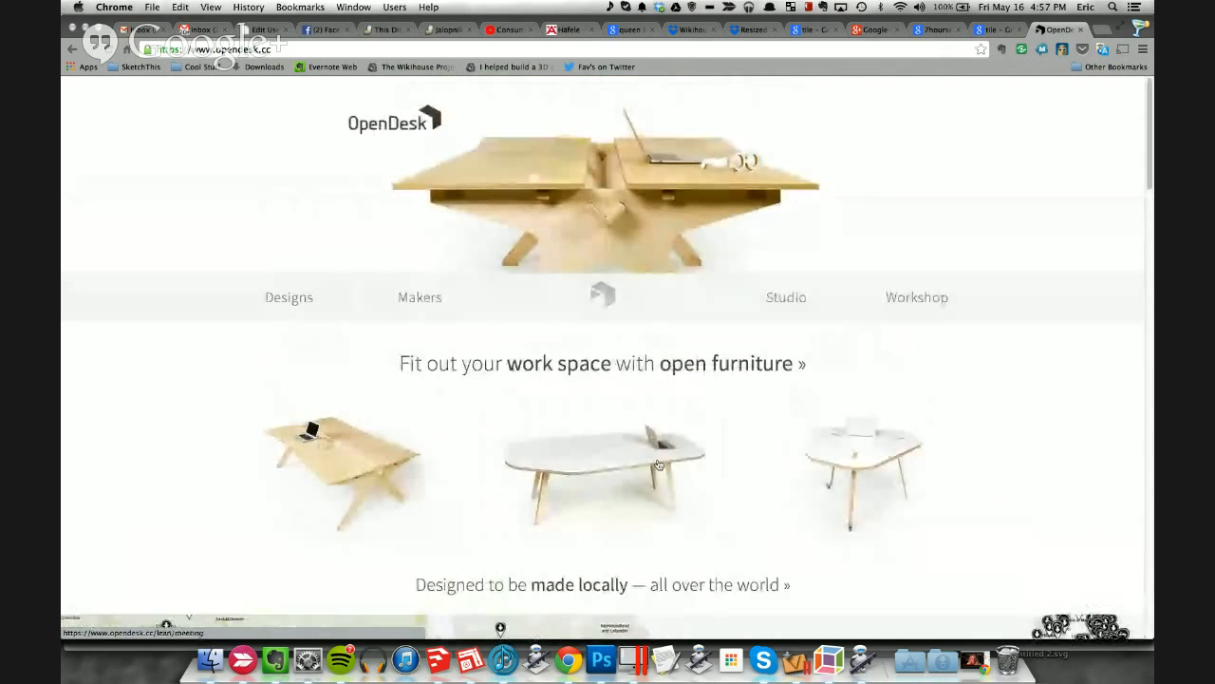
pyautogui.click(309, 306)
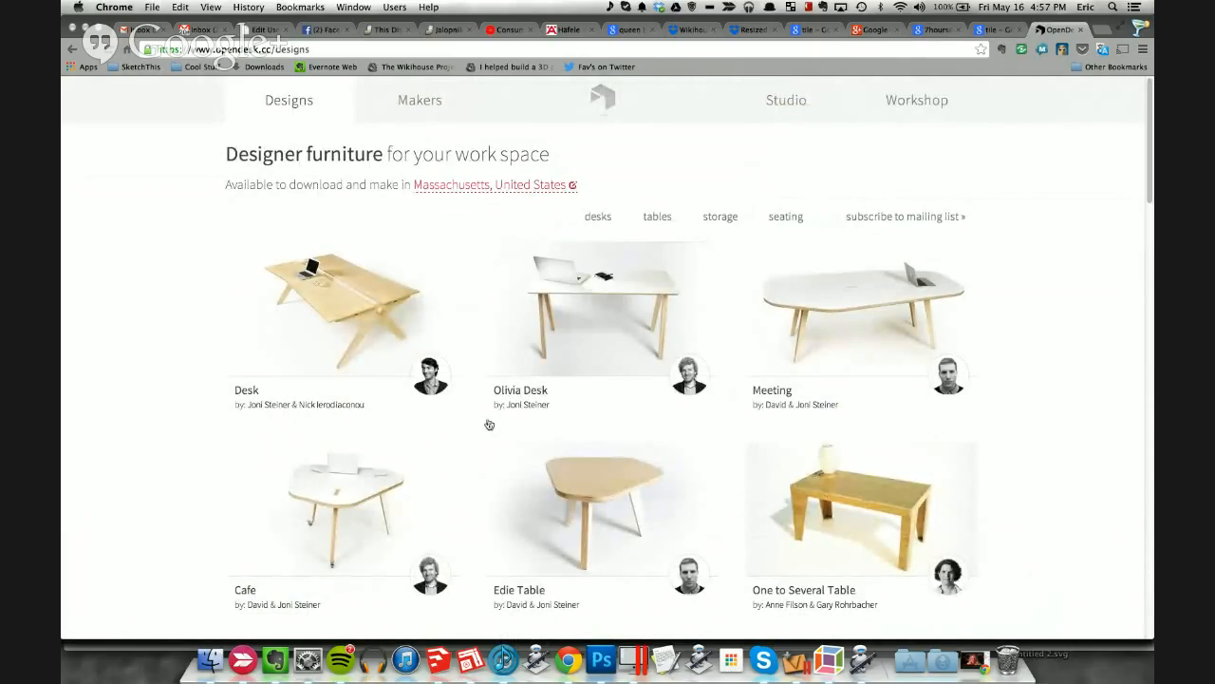
# Step: Browse the designer furniture catalogue through the chairs and back up to the desks and tables
pyautogui.scroll(-3, 489, 424)
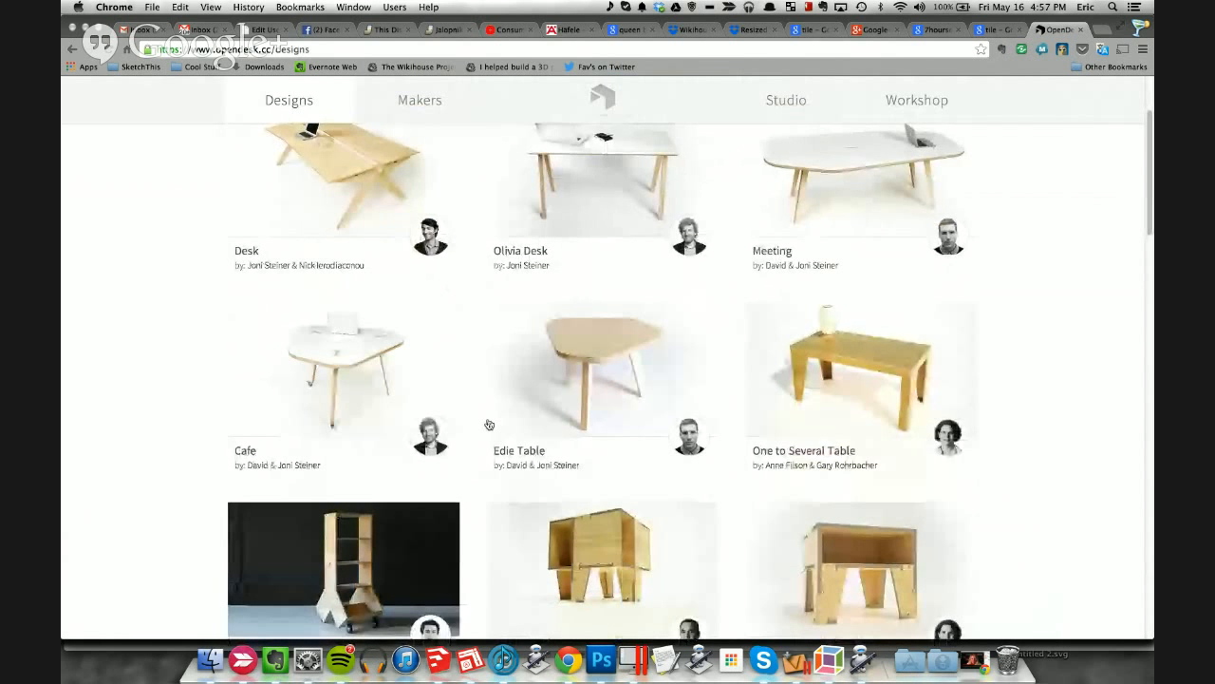
pyautogui.scroll(-6, 489, 424)
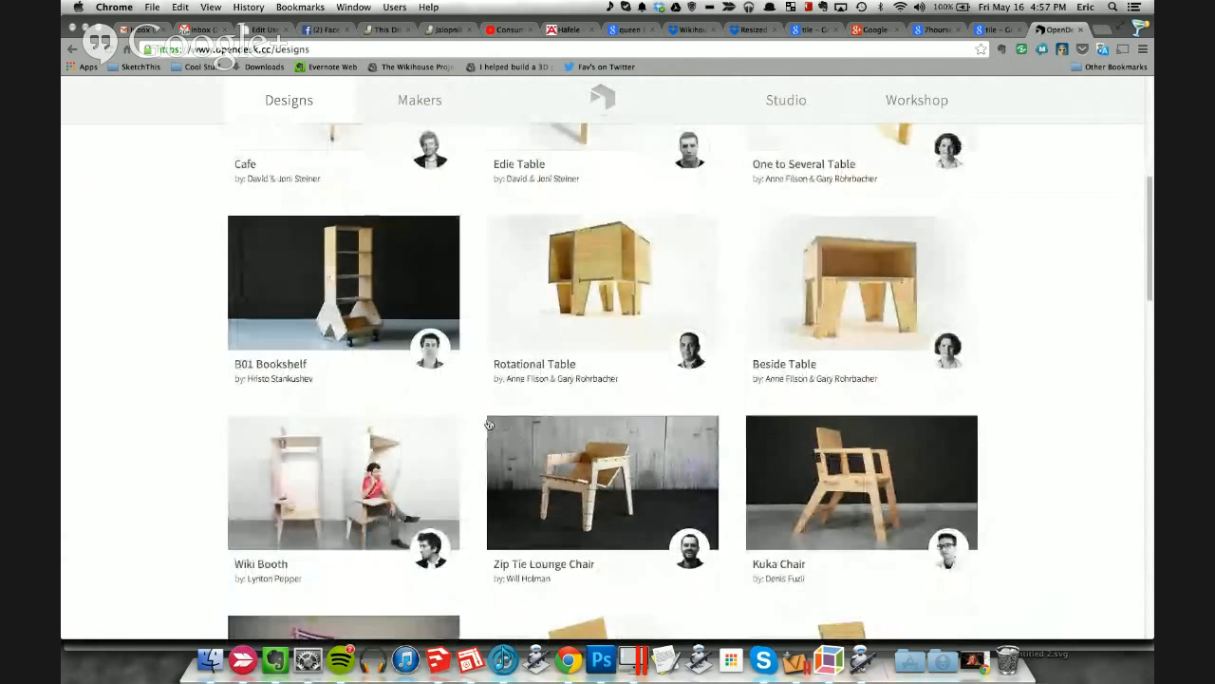
pyautogui.scroll(-1, 489, 424)
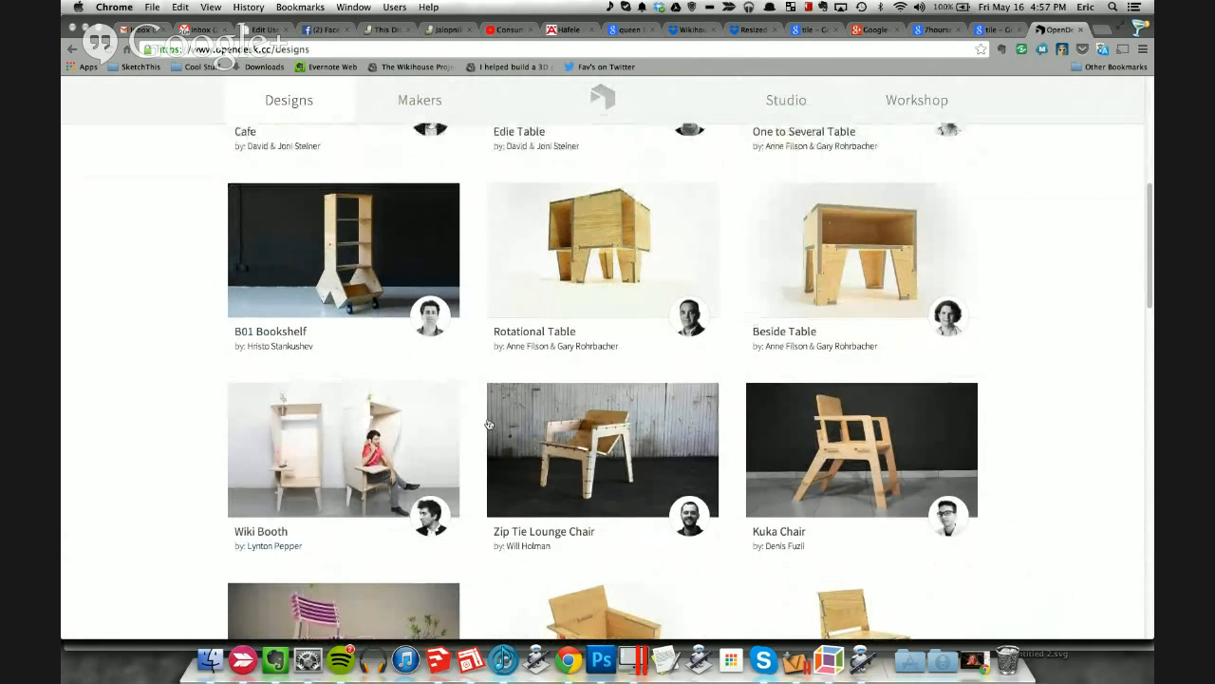
pyautogui.scroll(6, 489, 424)
pyautogui.scroll(3, 489, 425)
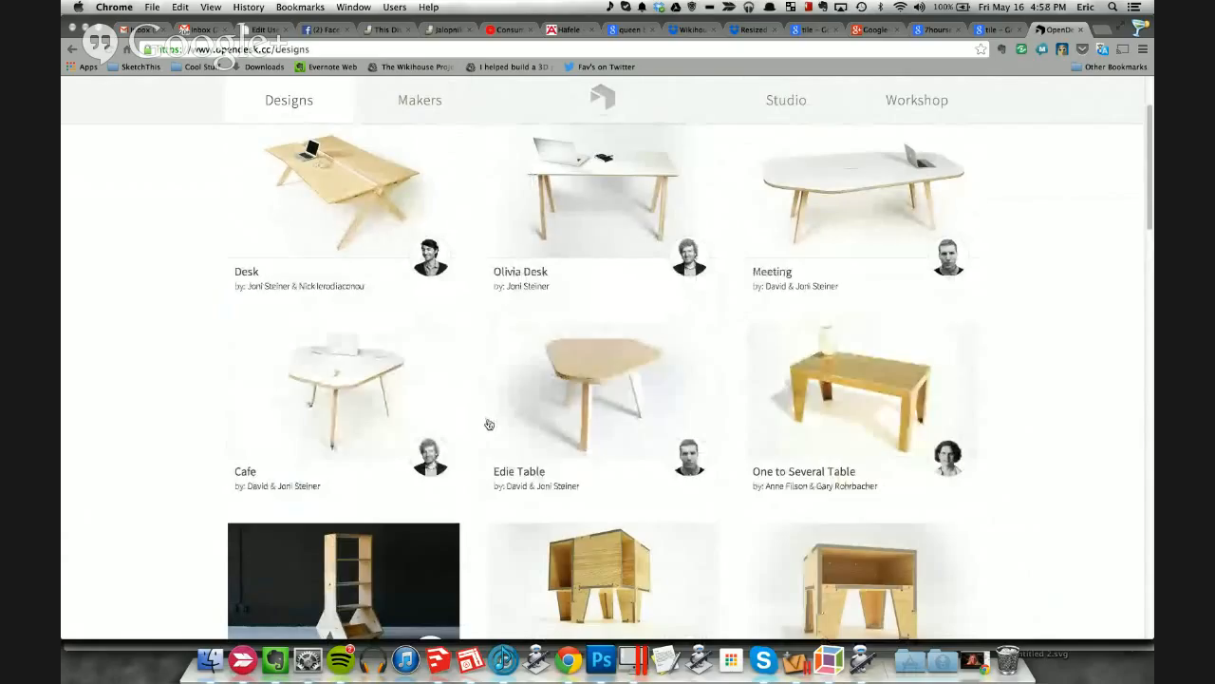
pyautogui.scroll(1, 489, 425)
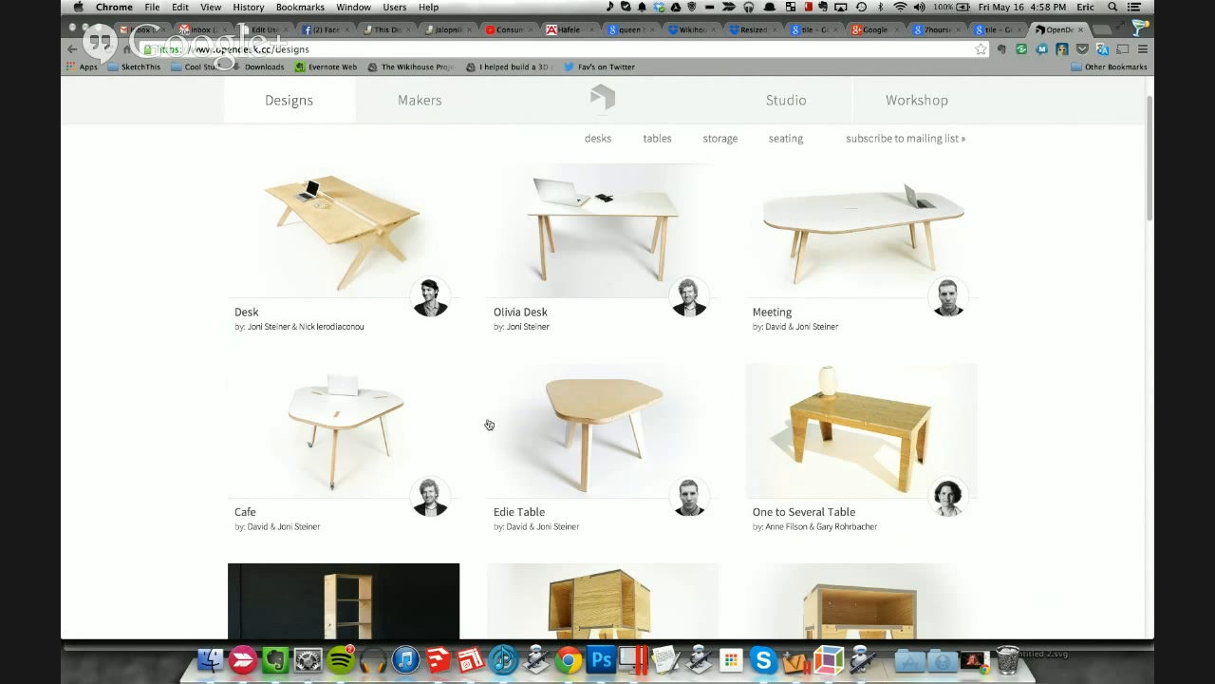
# Step: Find the Rotational Stools in the furniture catalogue and open their design page
pyautogui.scroll(-5, 489, 424)
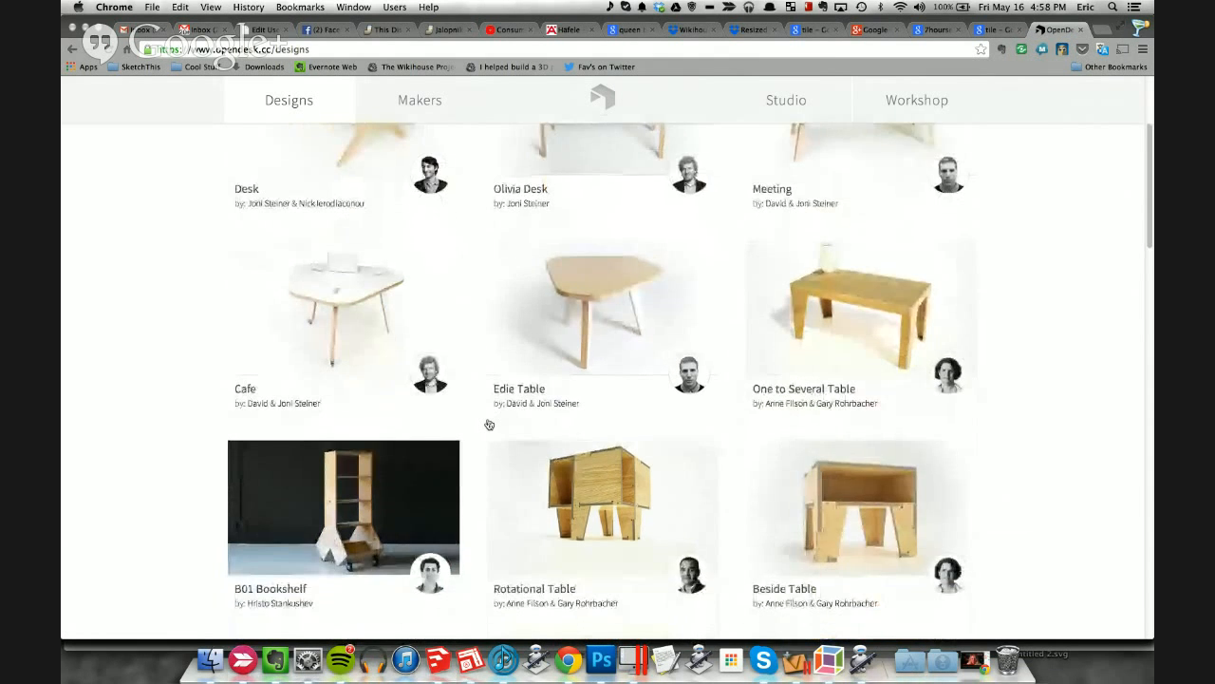
pyautogui.scroll(-2, 488, 424)
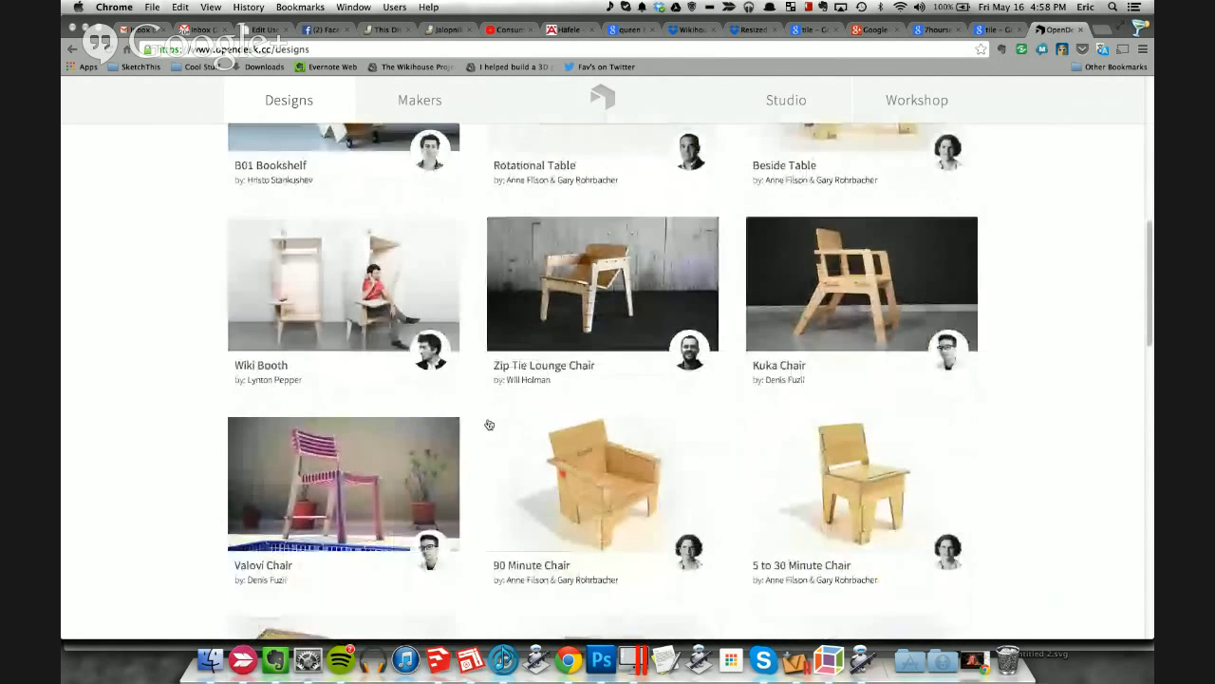
pyautogui.scroll(-3, 489, 424)
pyautogui.scroll(-2, 489, 425)
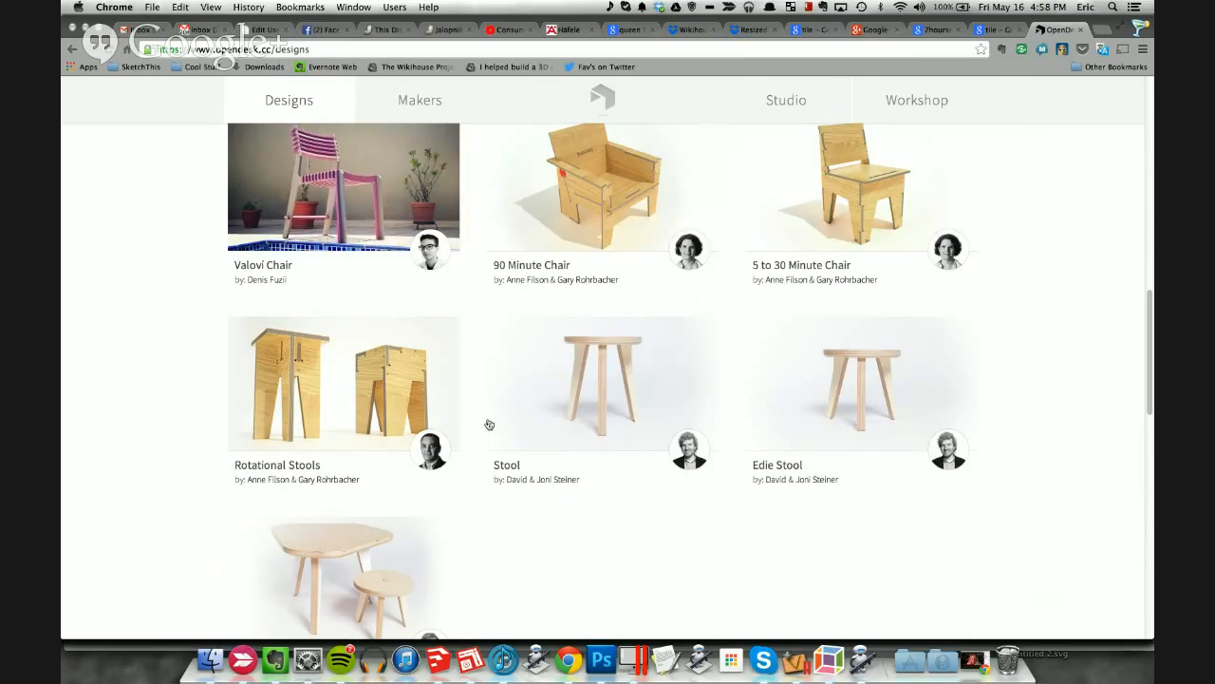
pyautogui.scroll(-1, 489, 424)
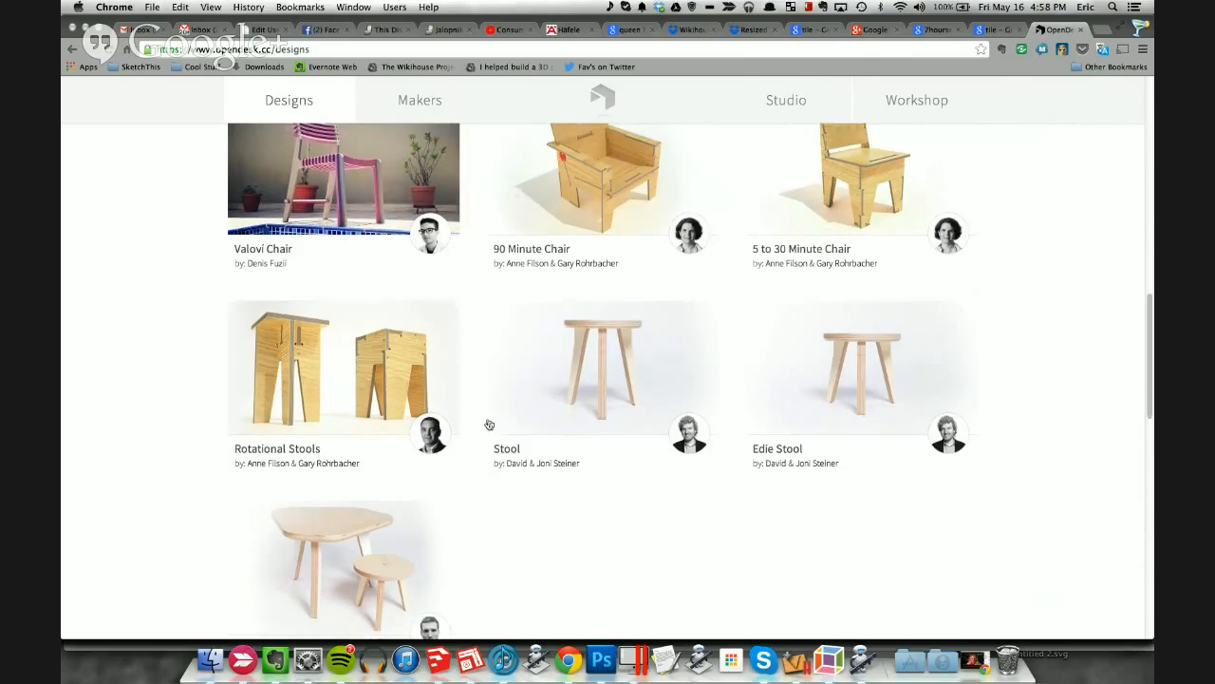
pyautogui.click(497, 403)
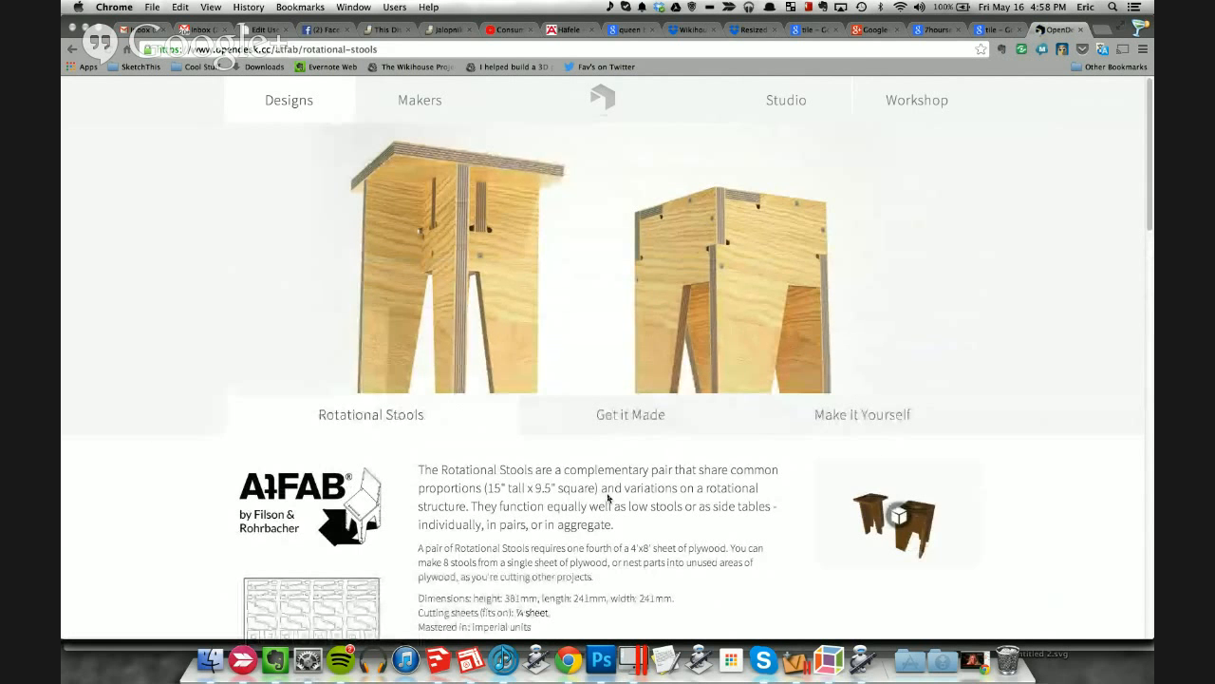
# Step: Launch the Unbound photo app, search its albums for "my proj" and open the My Projects album
pyautogui.hotkey('alt', 'space')
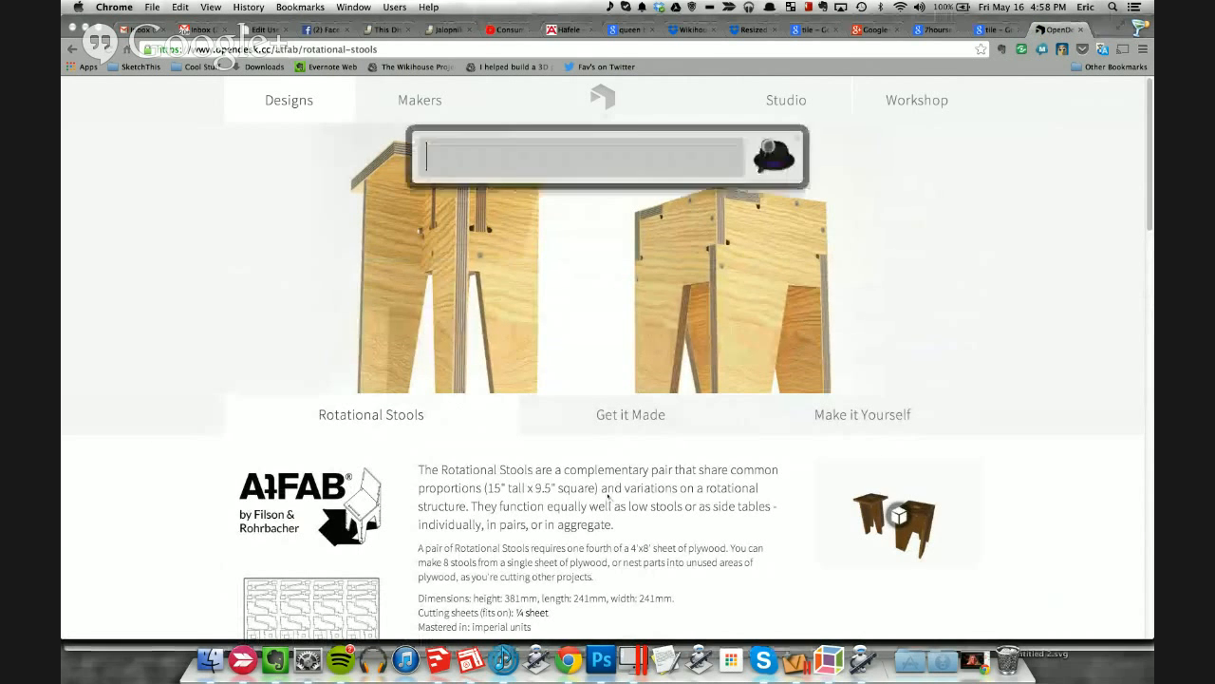
pyautogui.write('un')
pyautogui.press('Return')
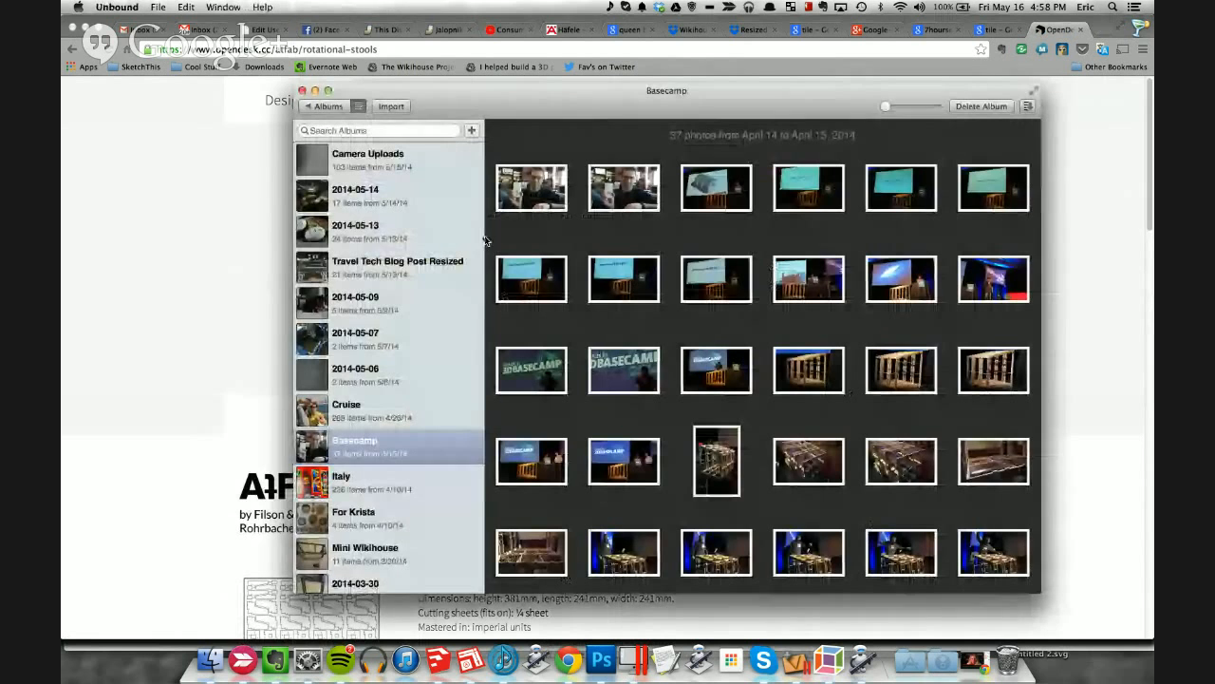
pyautogui.click(406, 131)
pyautogui.write('my pro')
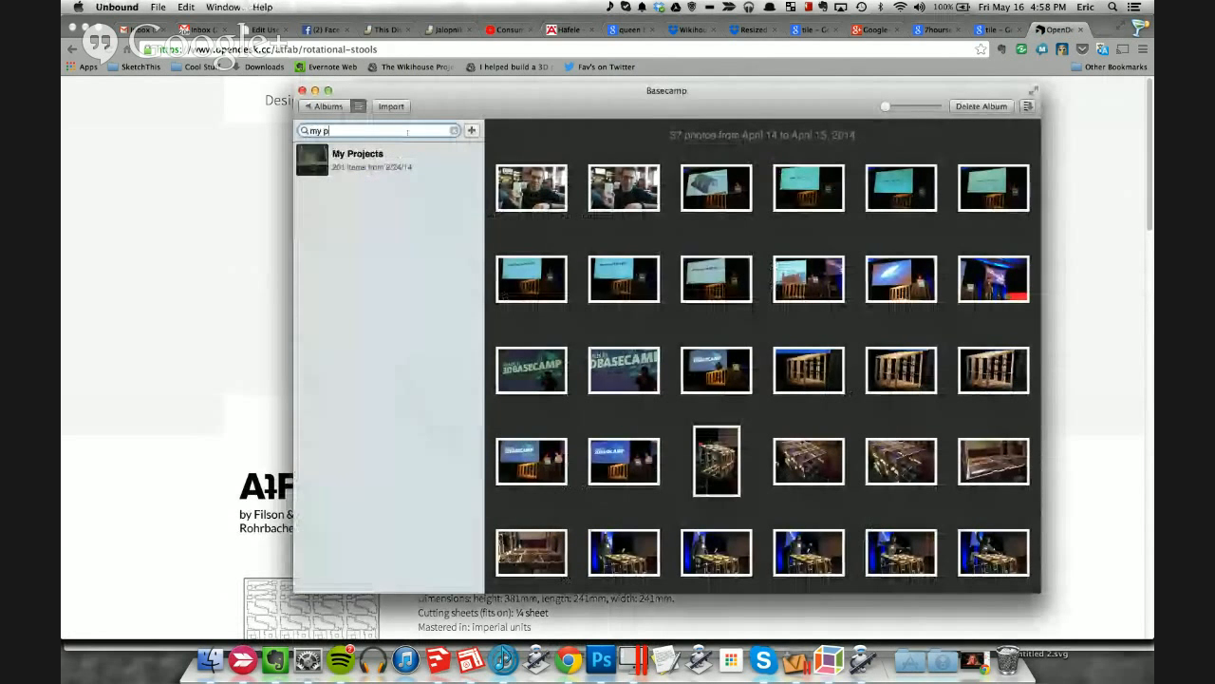
pyautogui.click(354, 158)
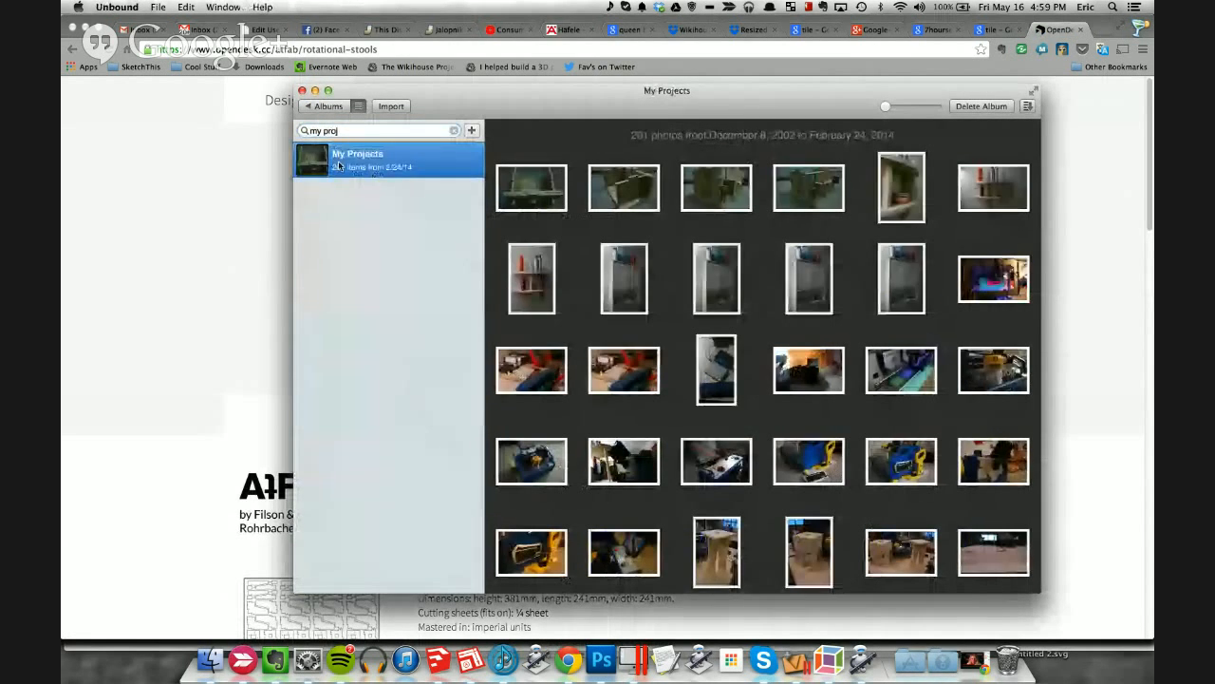
# Step: Find the photo of both finished plywood stools on the workbench in My Projects and open it enlarged
pyautogui.scroll(-2, 839, 399)
pyautogui.scroll(-10, 840, 398)
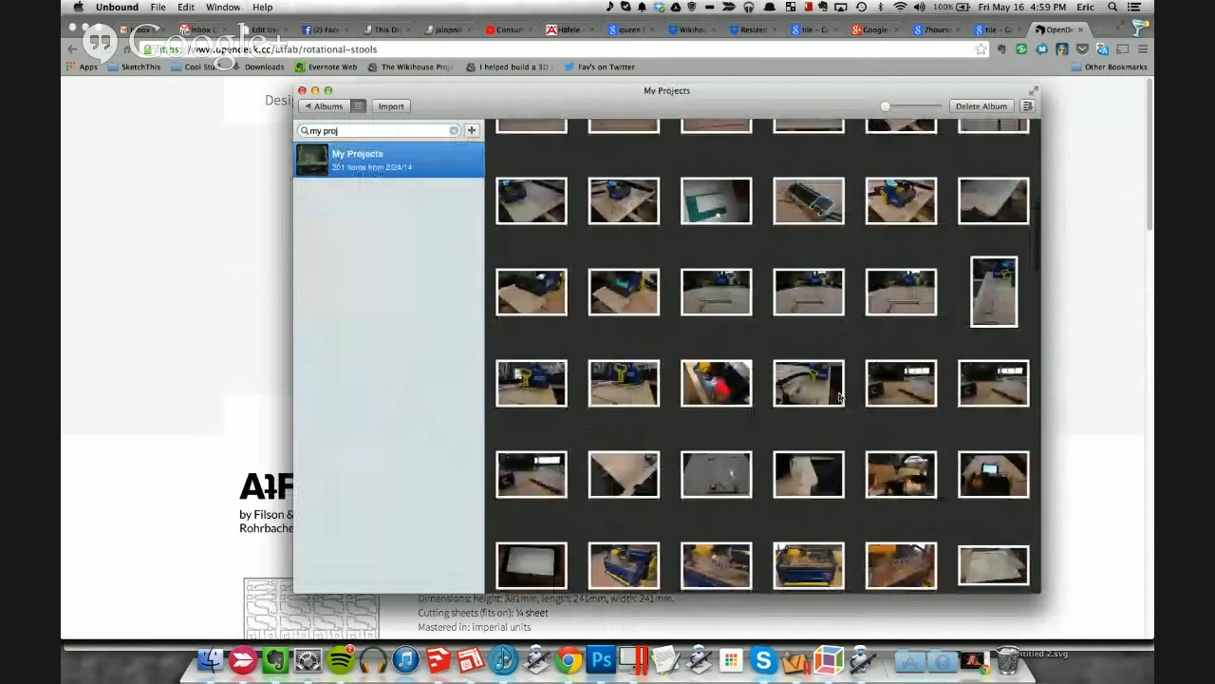
pyautogui.scroll(15, 840, 397)
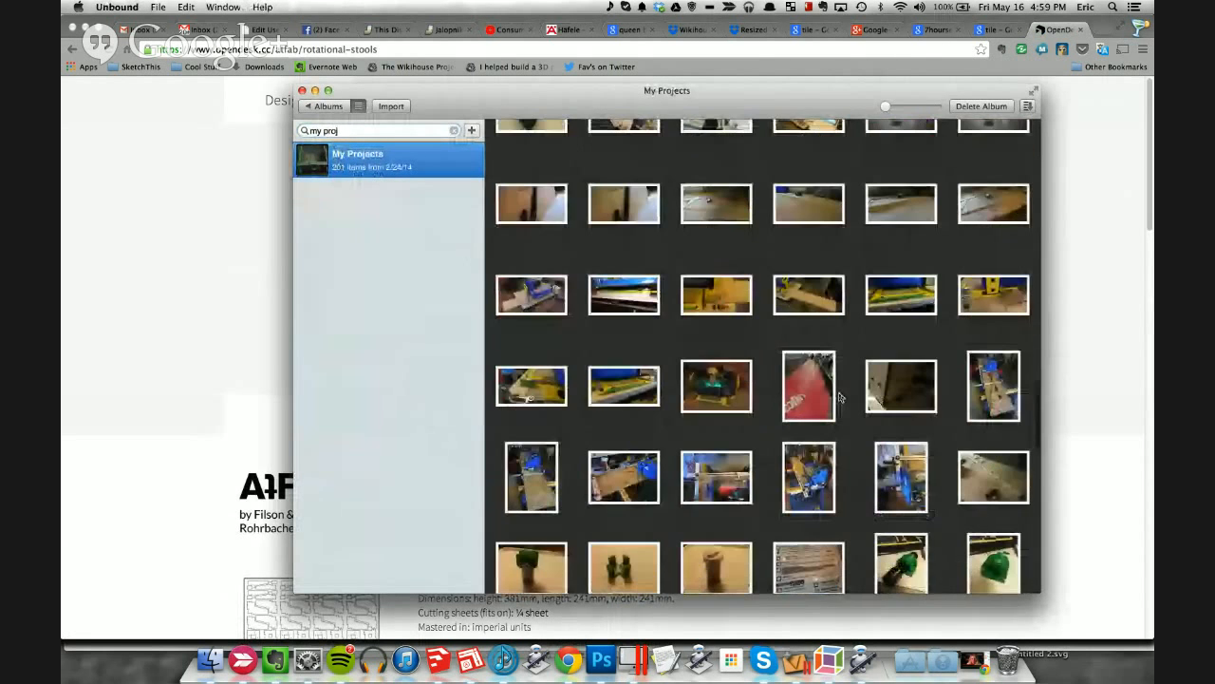
pyautogui.scroll(-5, 839, 396)
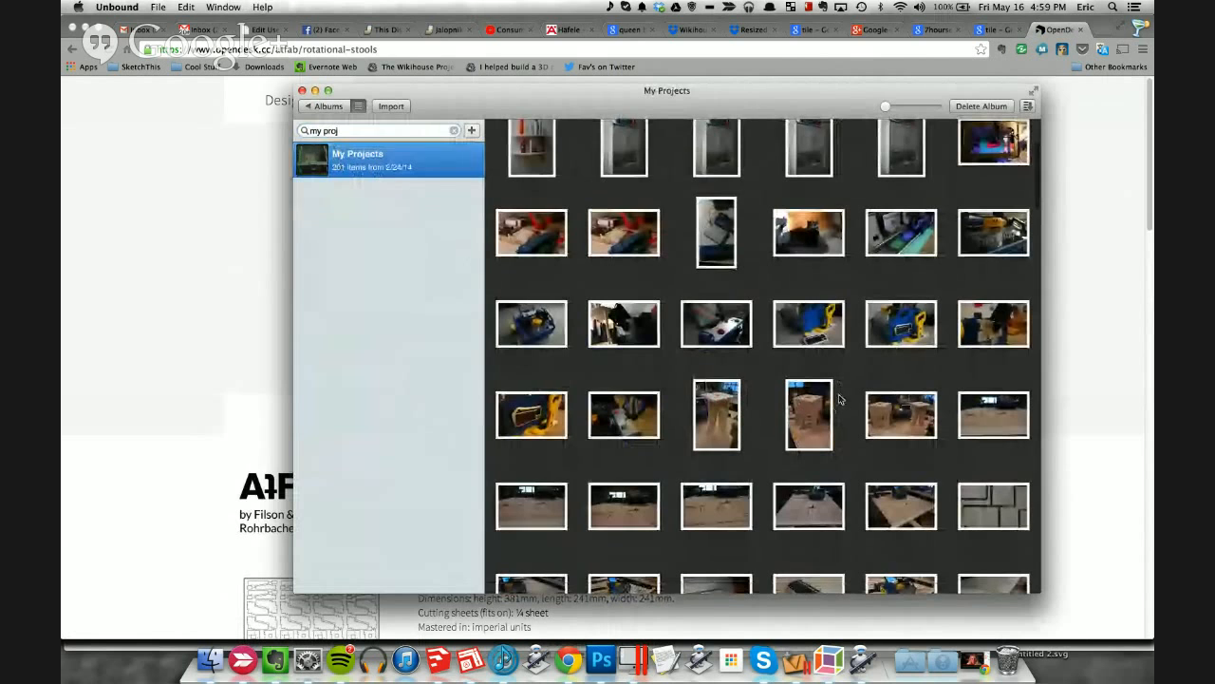
pyautogui.doubleClick(892, 420)
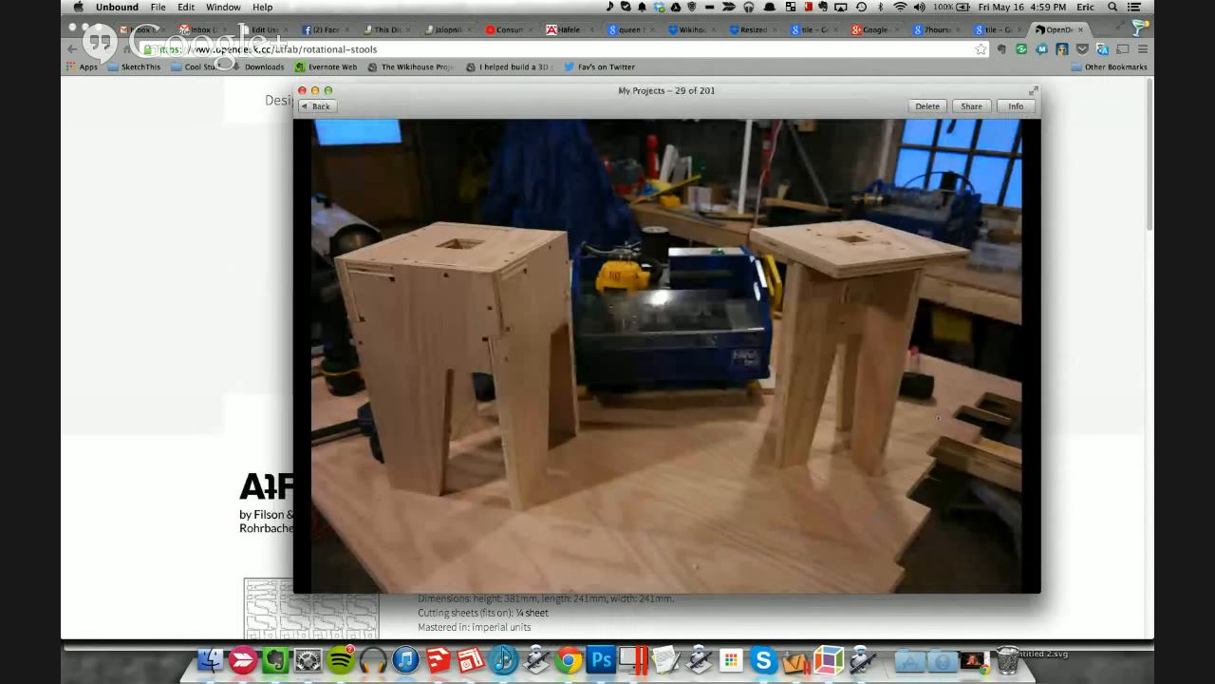
# Step: Reposition the stool photo's window over the web page and bring the Google+ Hangouts window forward
pyautogui.moveTo(886, 362)
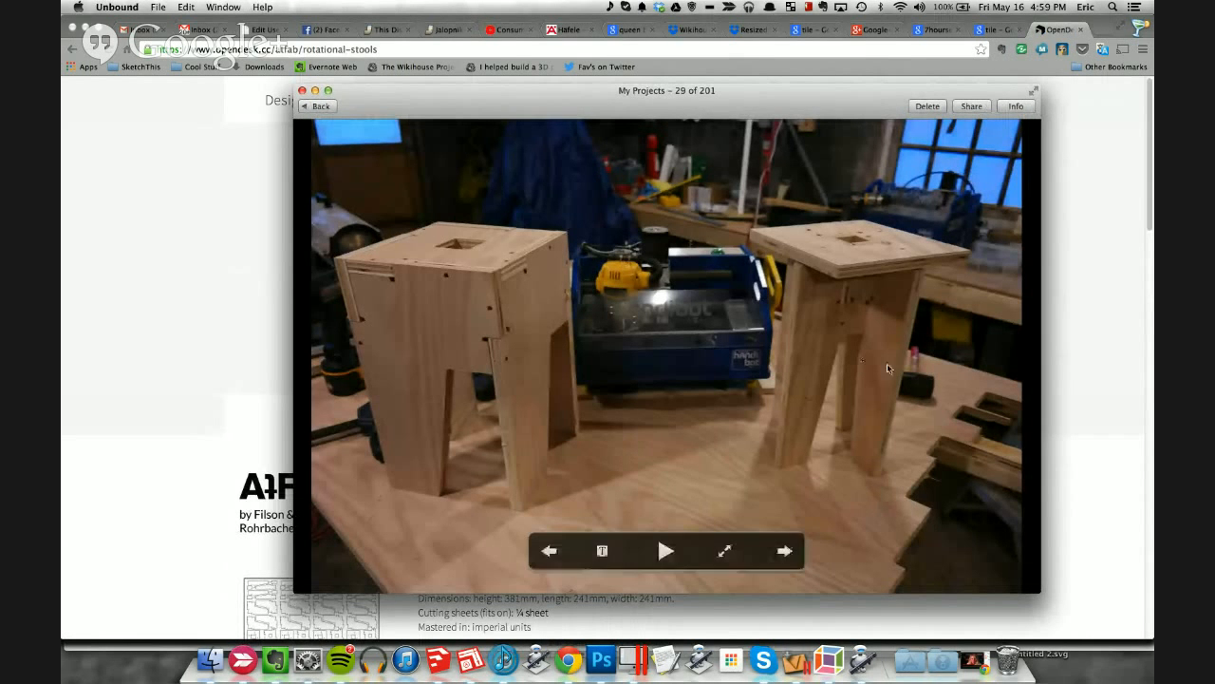
pyautogui.moveTo(640, 111); pyautogui.dragTo(600, 150)
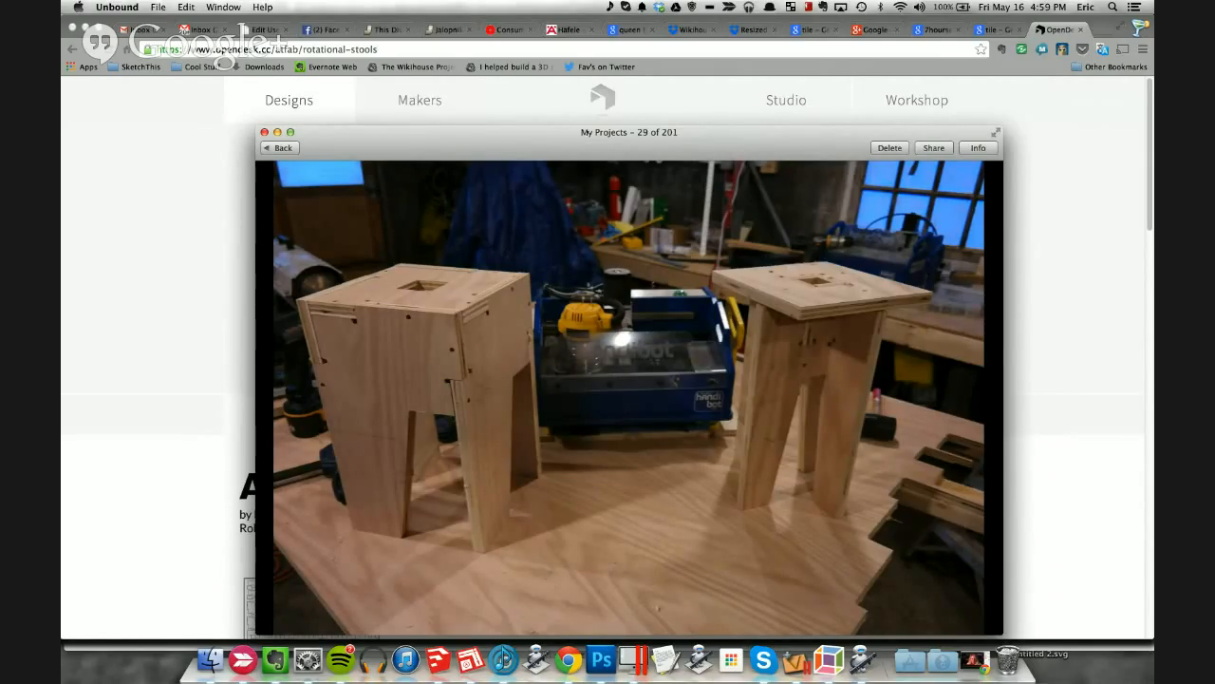
pyautogui.moveTo(361, 140); pyautogui.dragTo(317, 82)
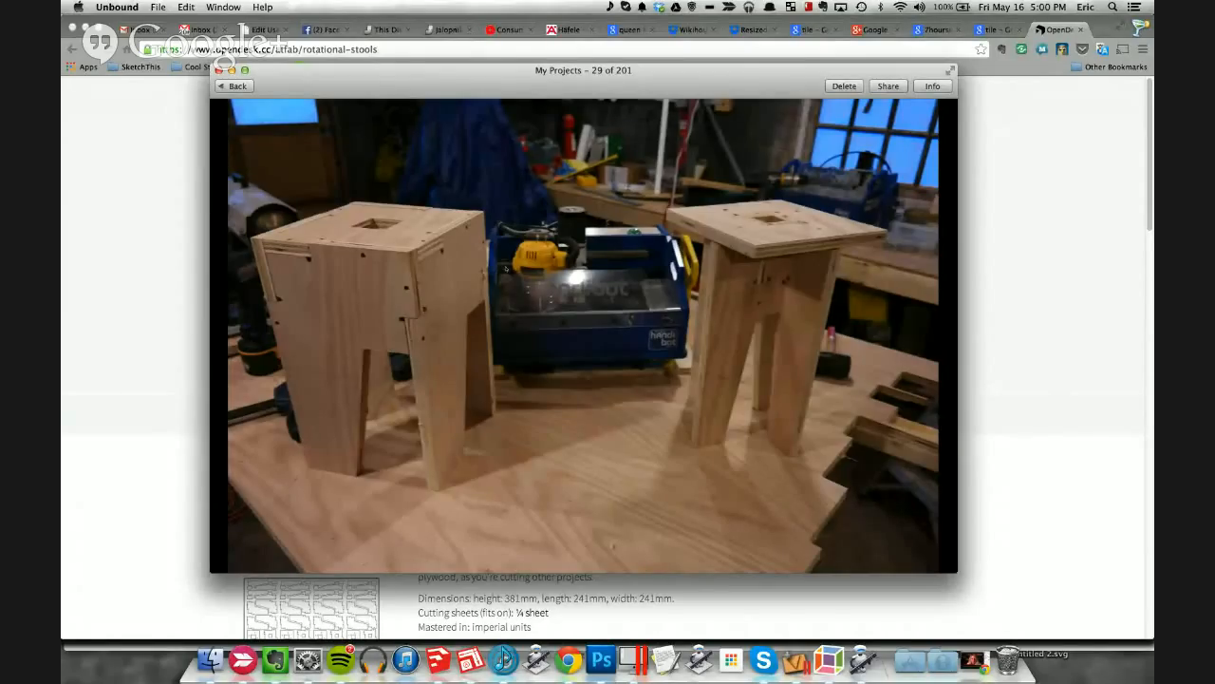
pyautogui.click(975, 658)
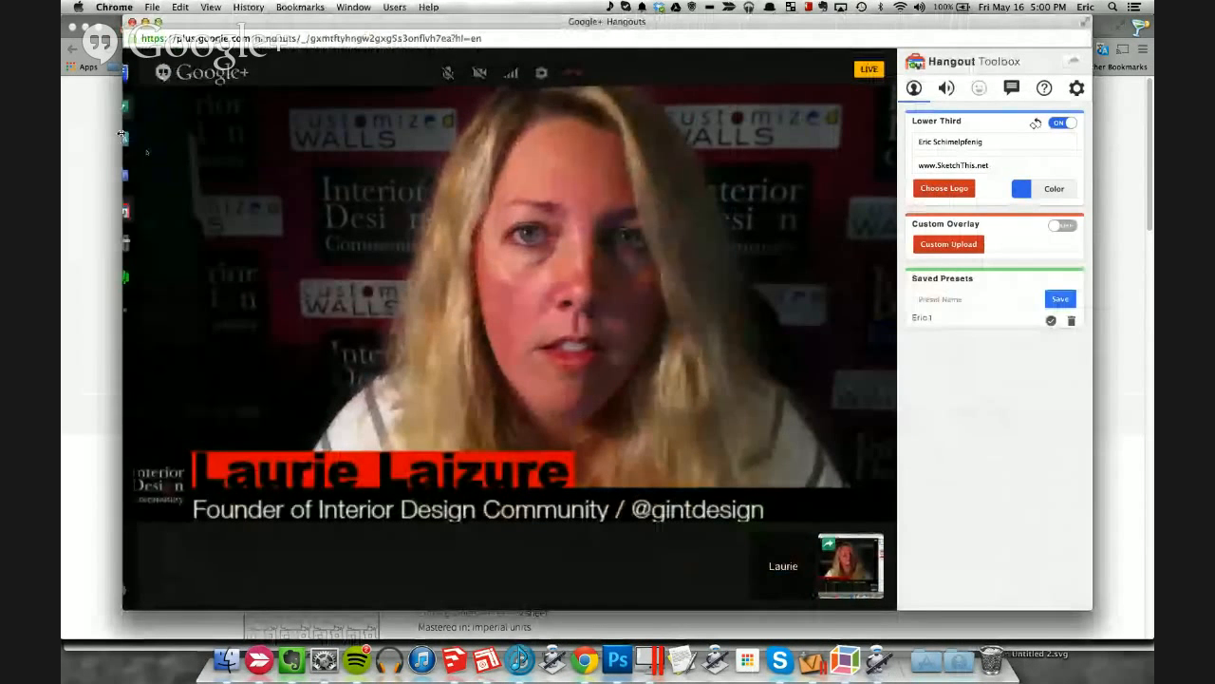